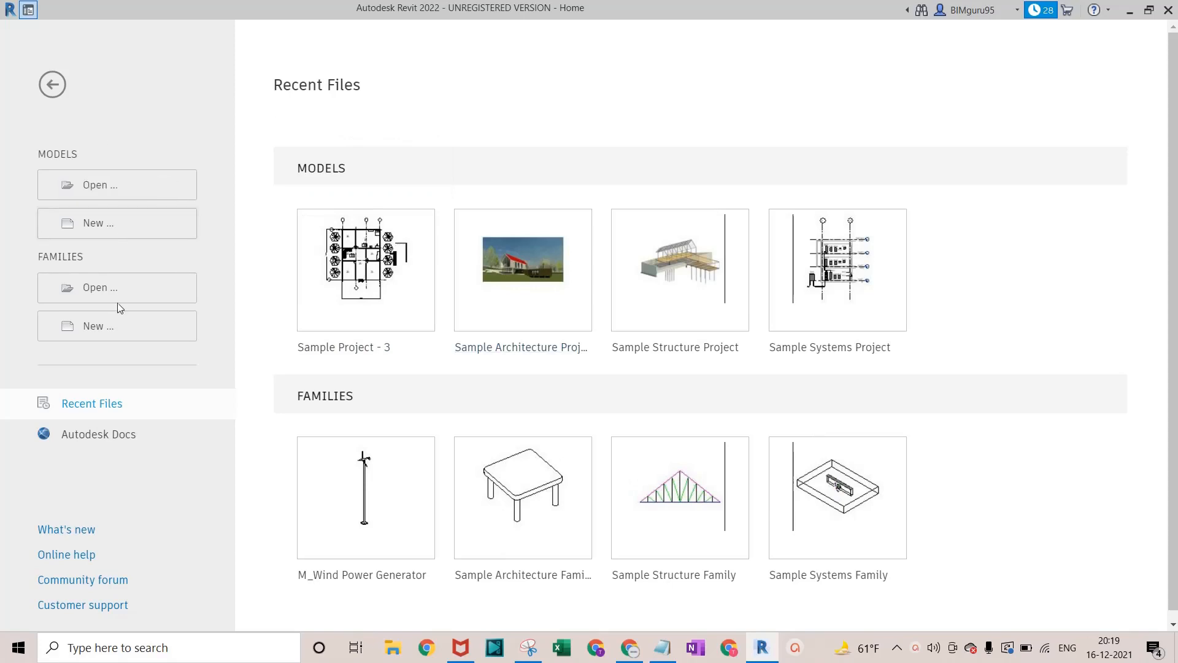
# Create a new project from the Architectural Template
pyautogui.click(114, 231)
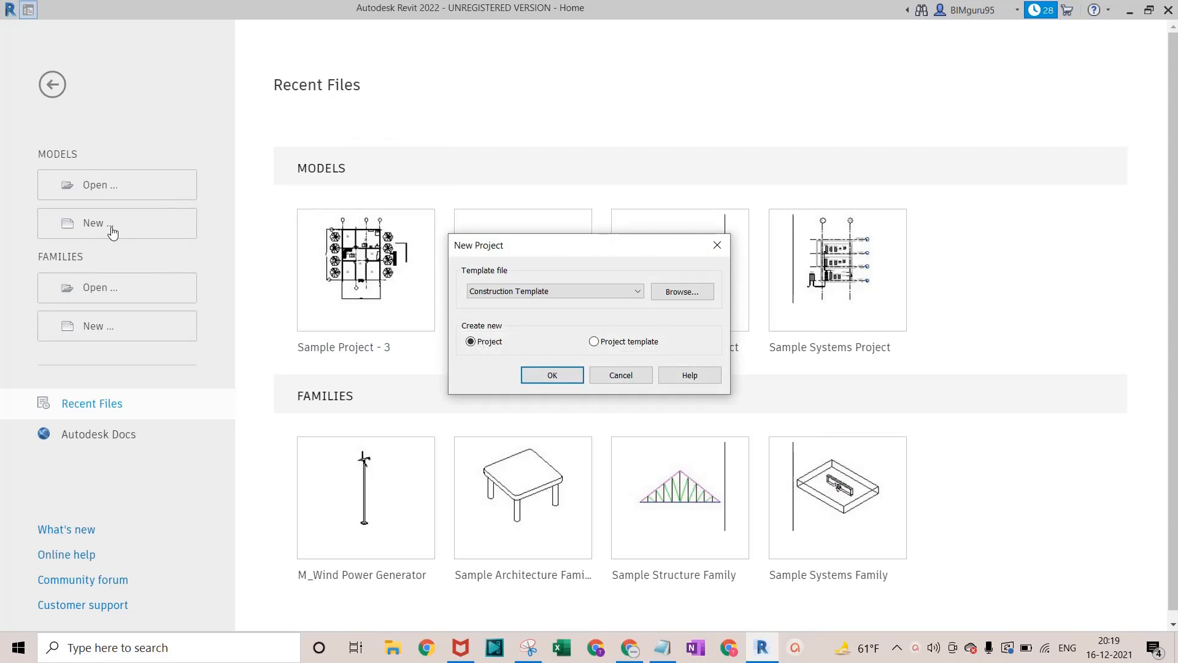
pyautogui.click(532, 294)
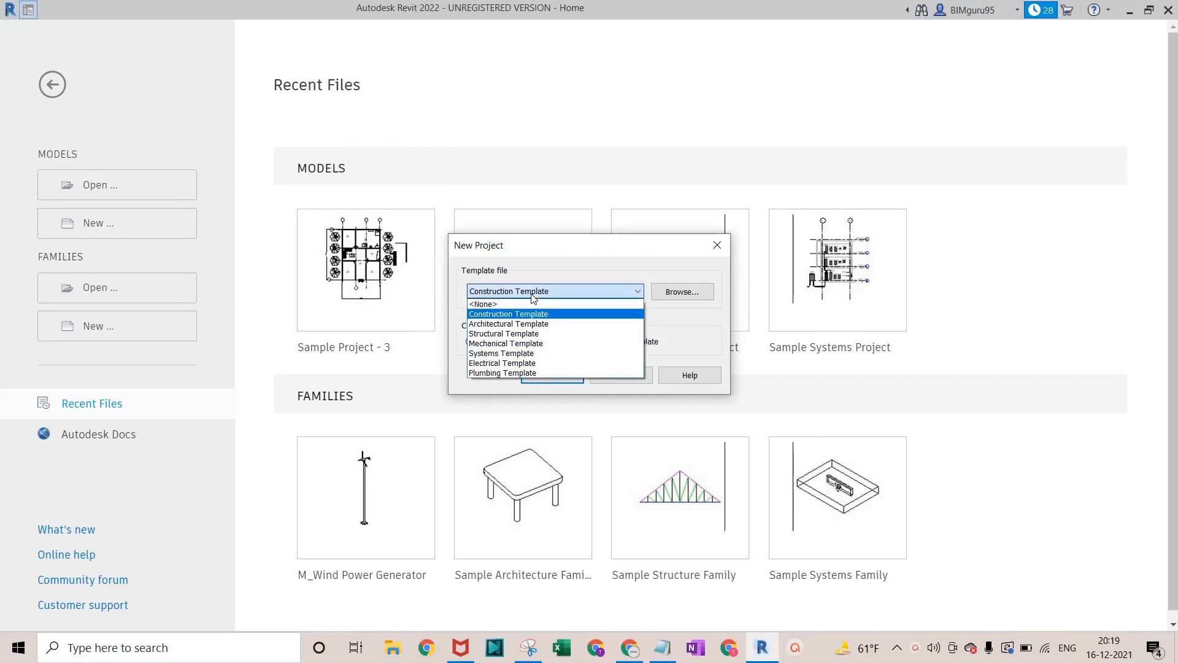
pyautogui.click(523, 324)
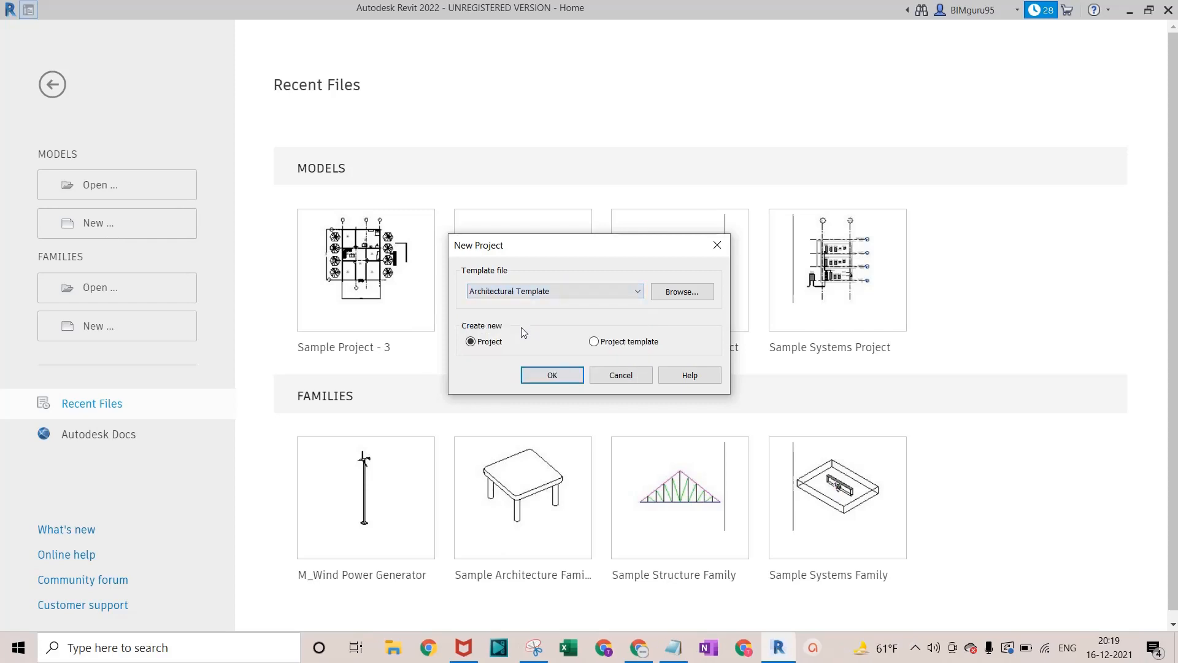
pyautogui.click(552, 376)
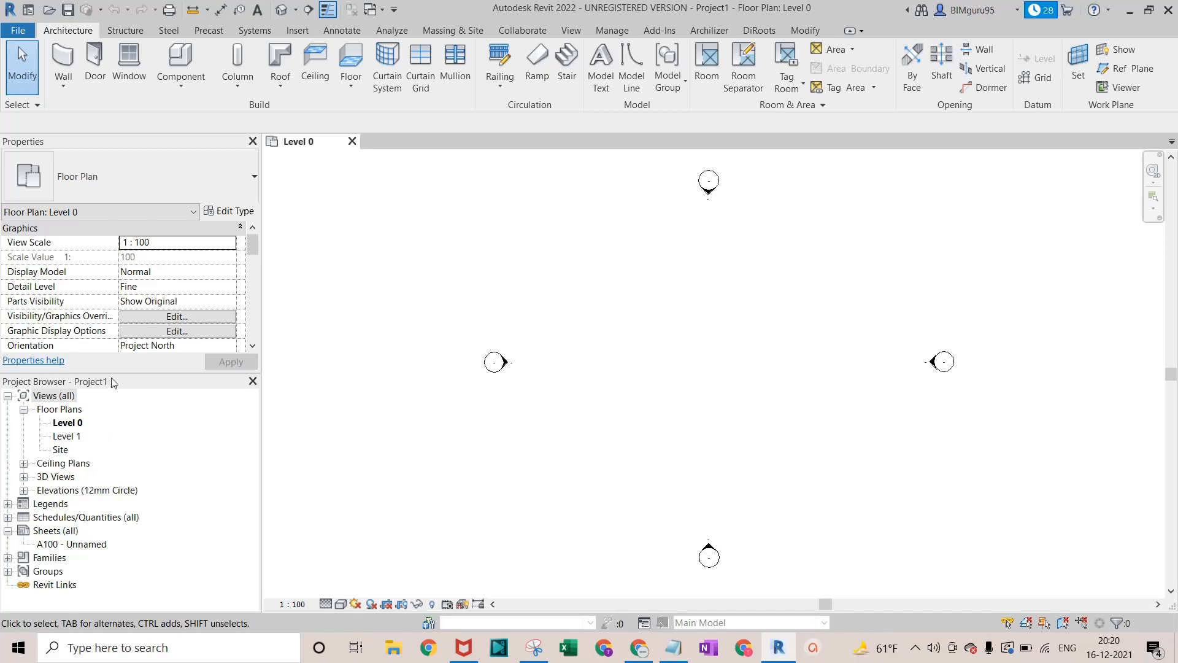
# Open the North elevation view and examine the Level 1 line
pyautogui.click(24, 490)
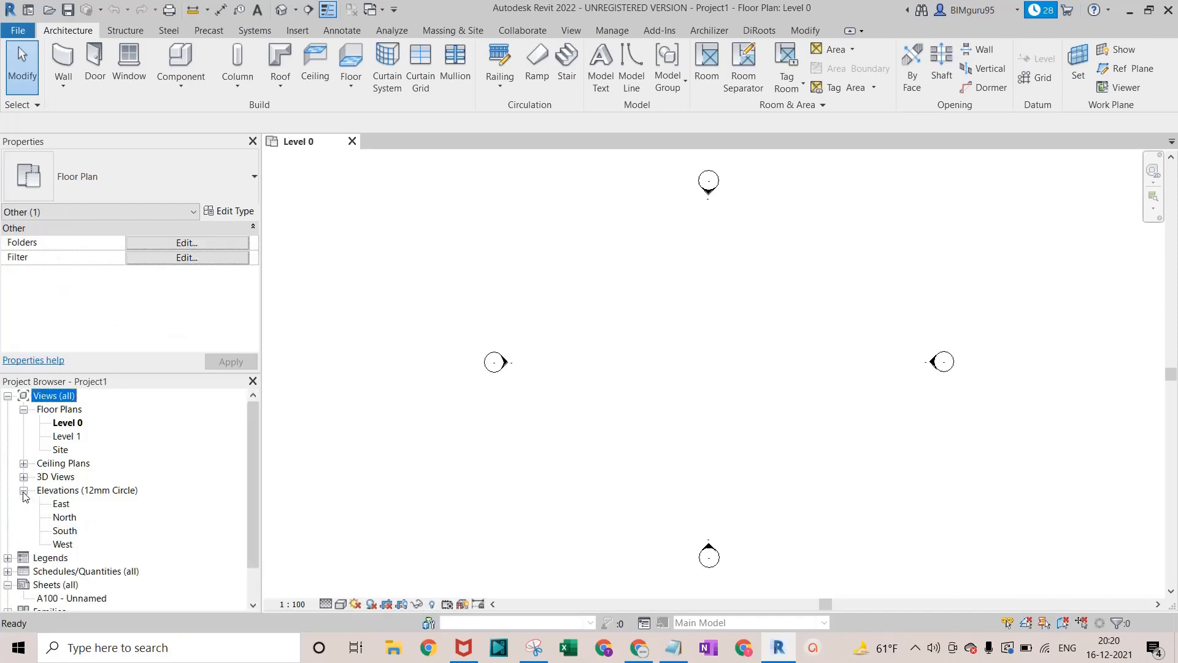
pyautogui.doubleClick(69, 518)
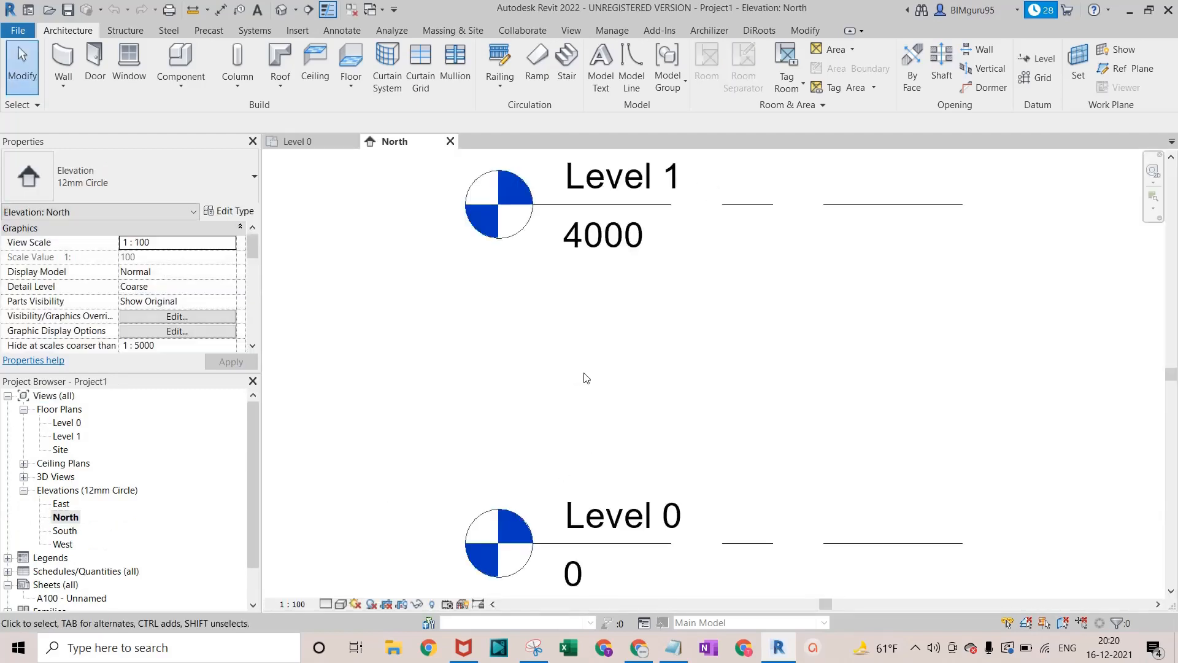
pyautogui.scroll(-4, 599, 373)
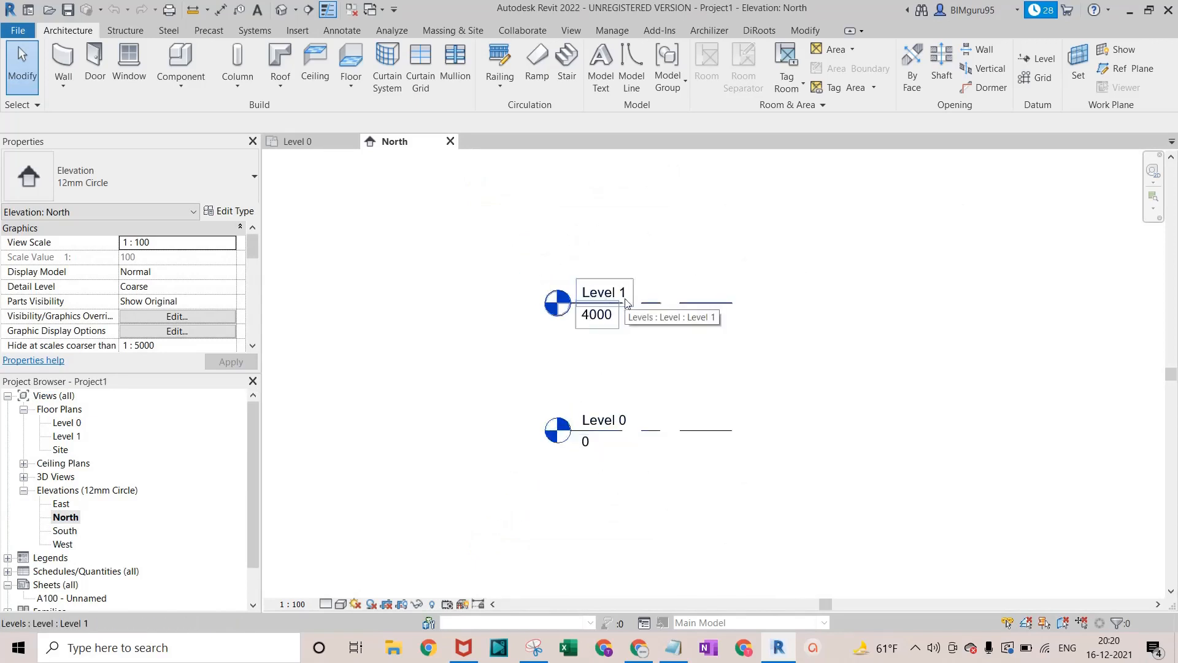
pyautogui.click(679, 310)
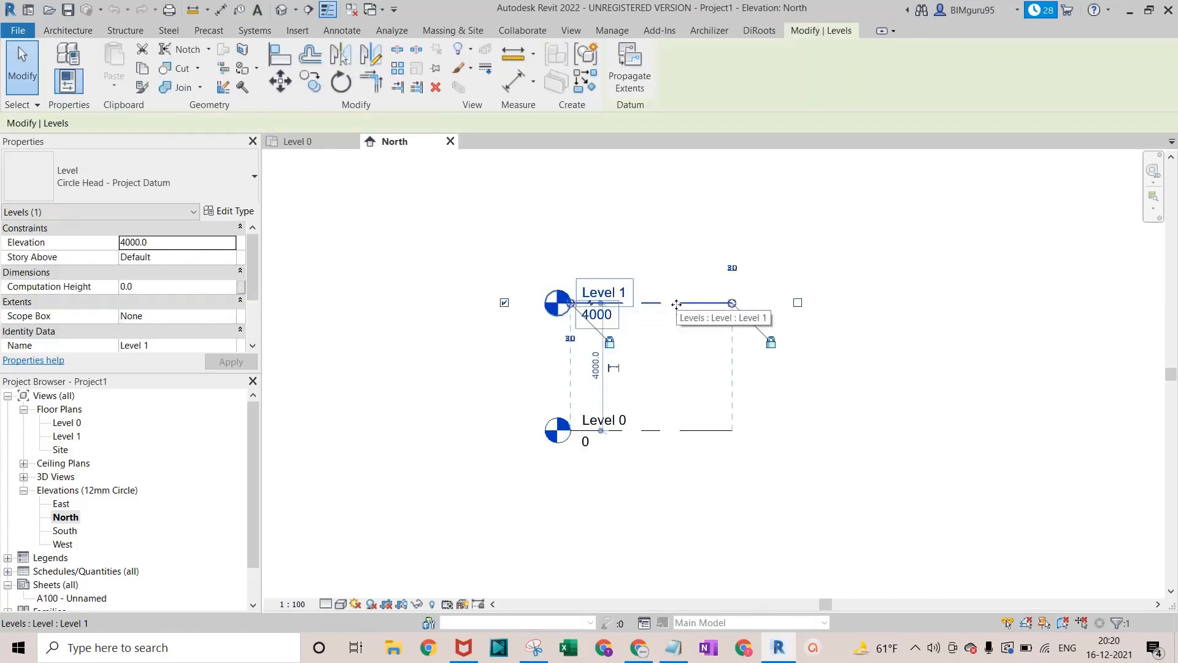
pyautogui.click(653, 261)
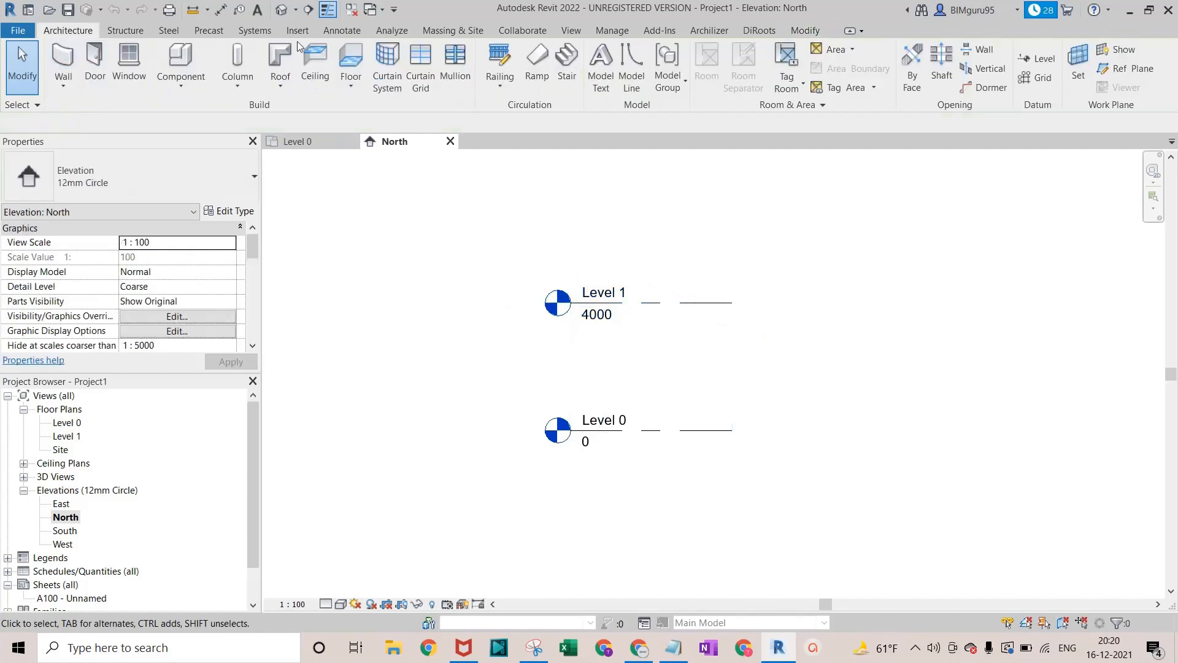
# Draw a new level line 4000 above Level 1, at elevation 8000, running from right to left
pyautogui.click(1039, 61)
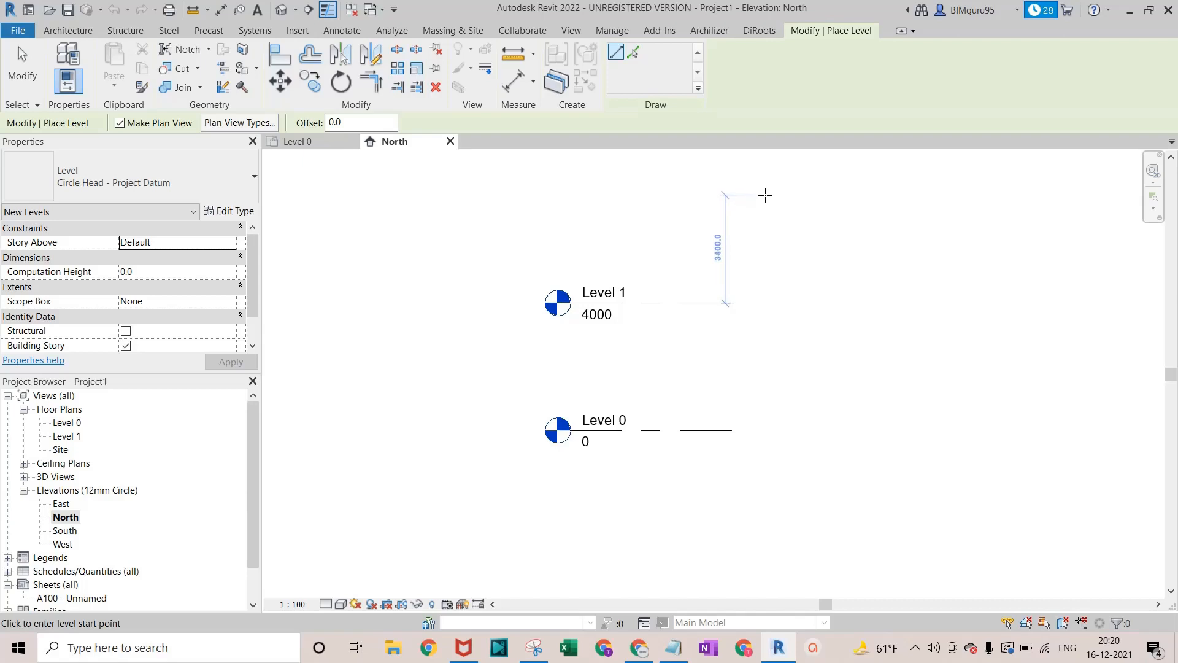
pyautogui.scroll(-2, 764, 189)
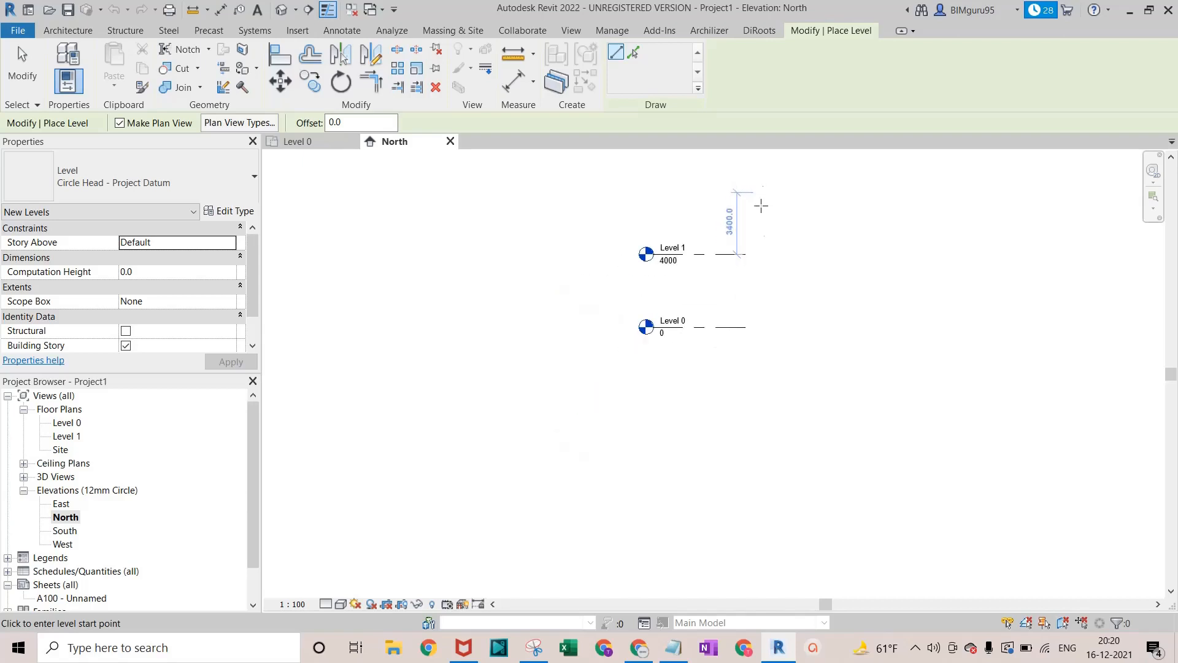
pyautogui.moveTo(761, 205); pyautogui.dragTo(772, 326, button='middle')
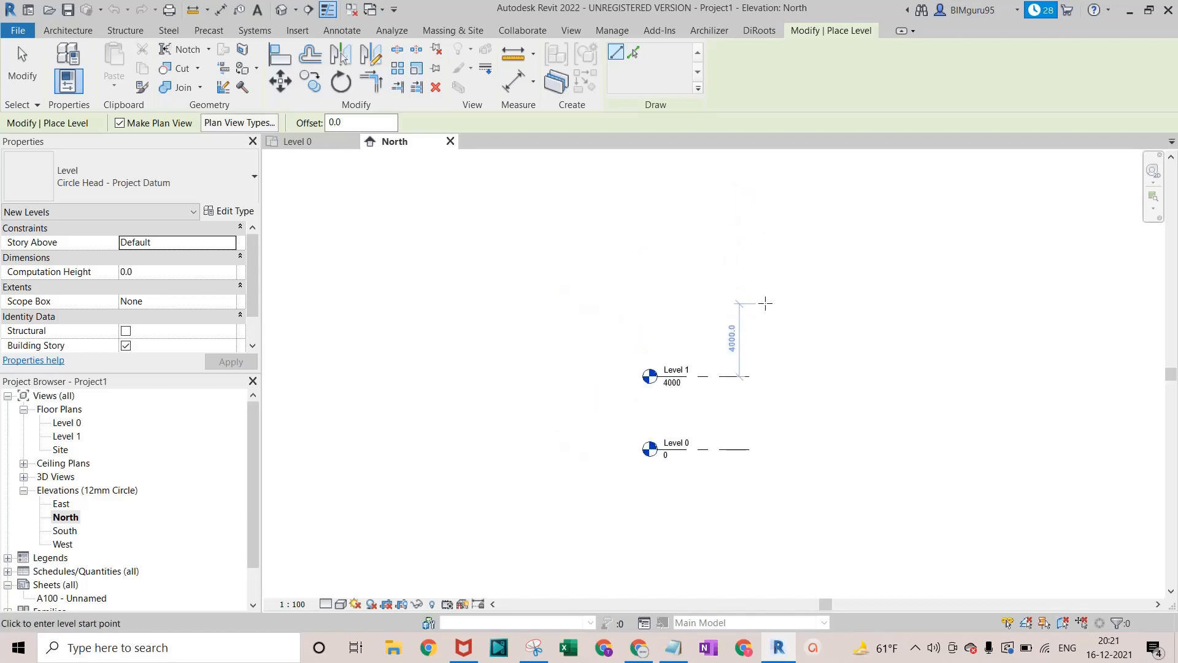
pyautogui.click(766, 303)
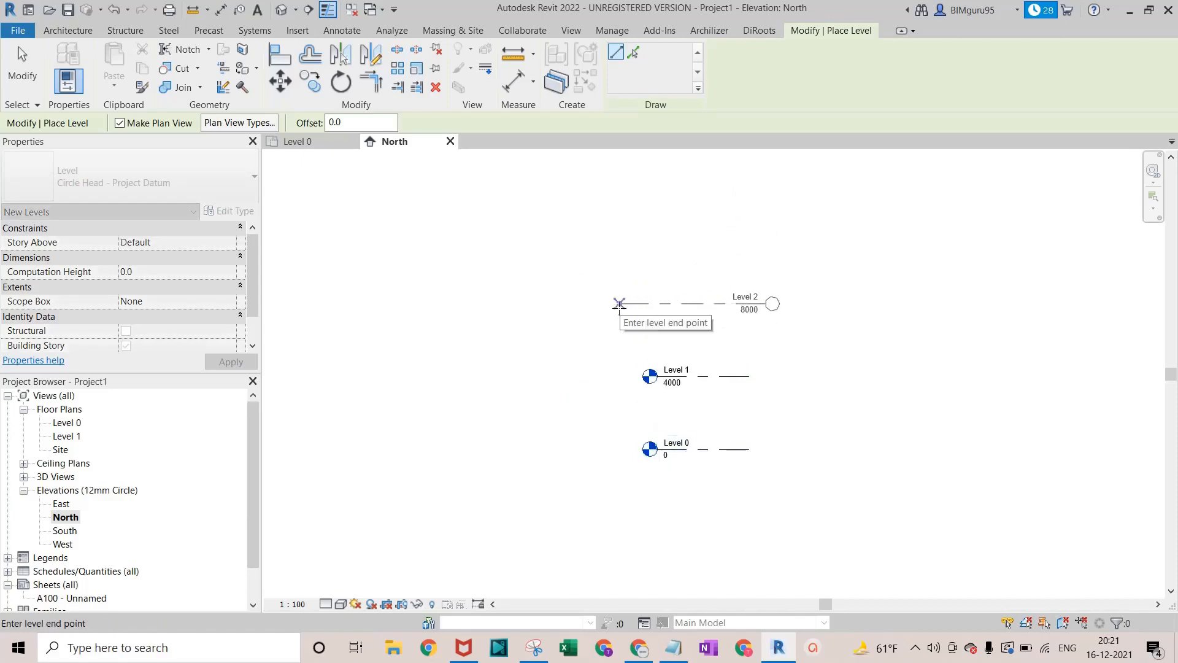
pyautogui.click(620, 303)
pyautogui.scroll(1, 695, 322)
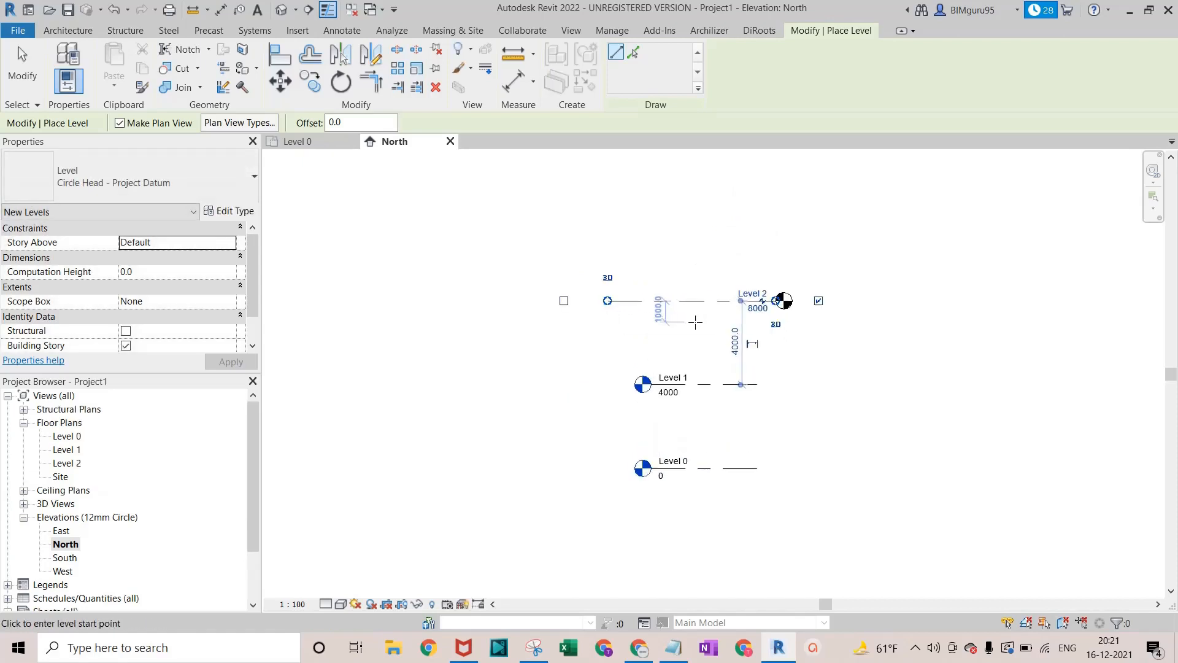
pyautogui.press('Escape')
pyautogui.press('Escape')
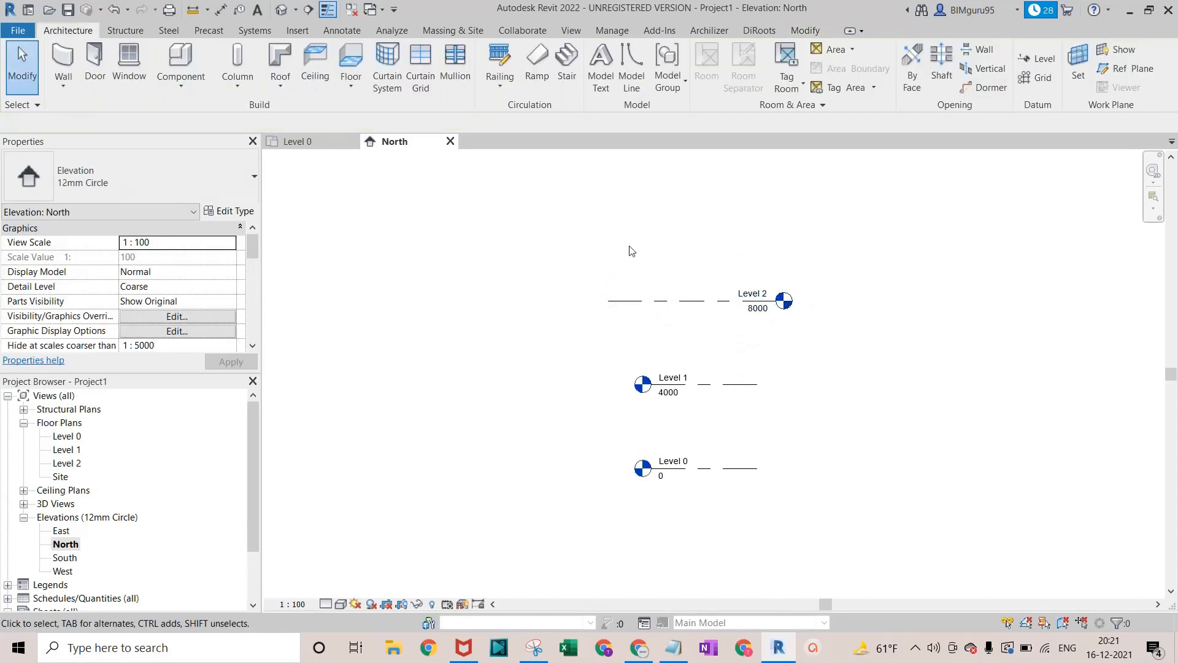
# Show the level head at the left end of Level 2 and hide the one at its right end
pyautogui.click(709, 298)
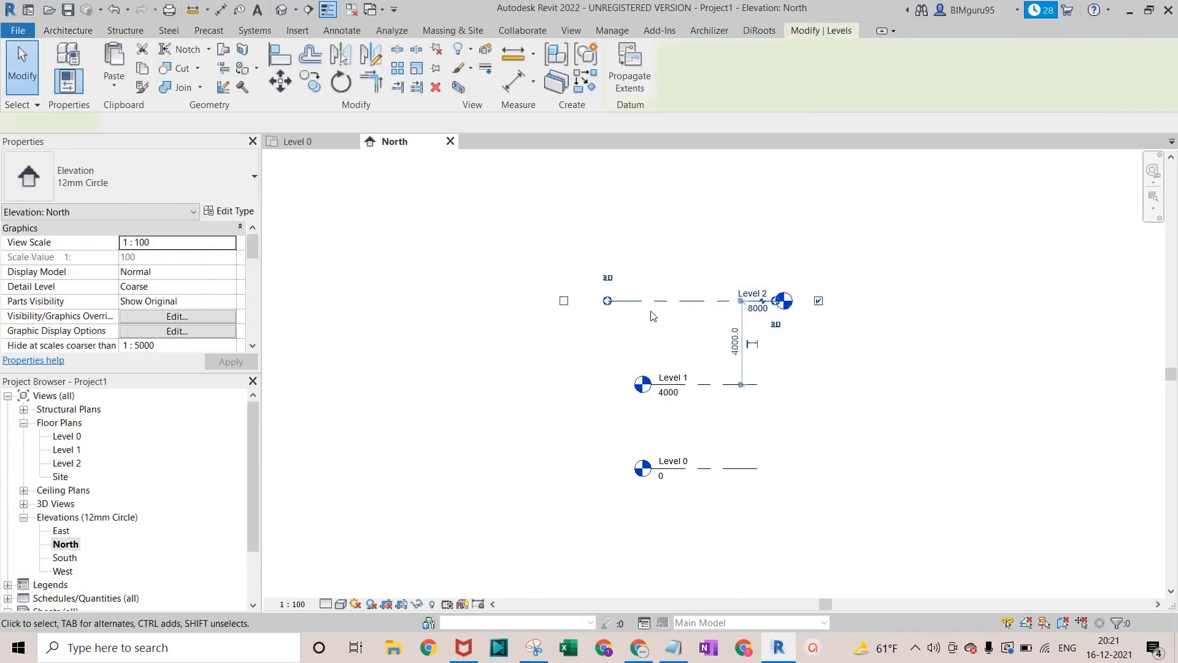
pyautogui.click(564, 301)
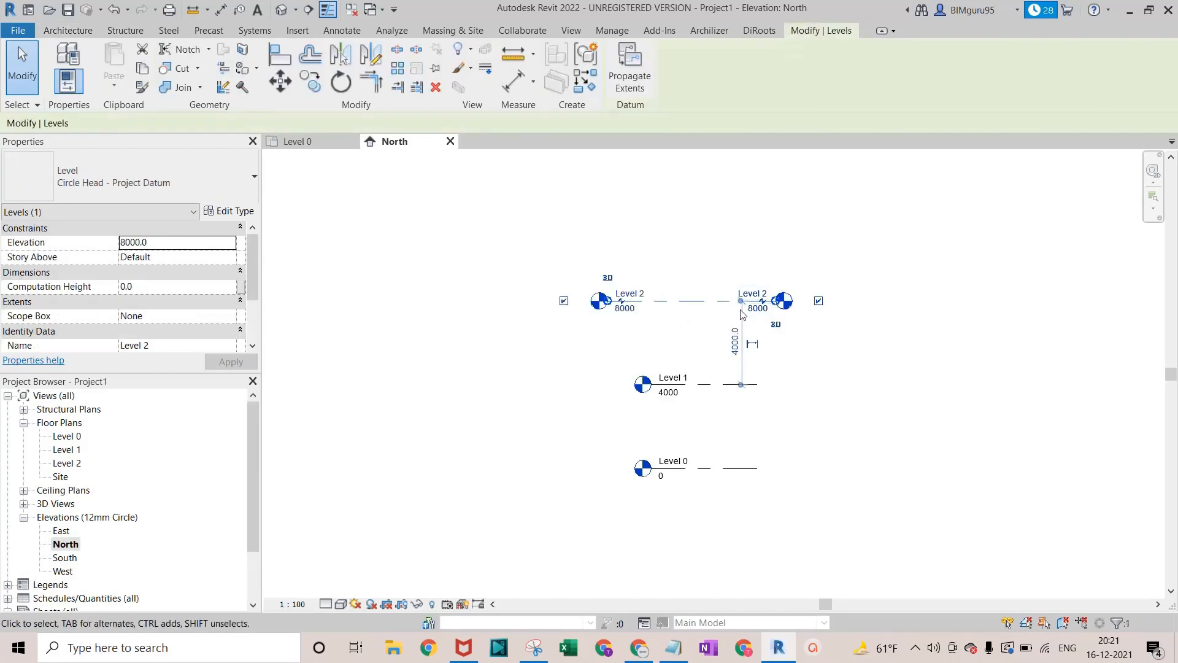
pyautogui.click(819, 301)
pyautogui.scroll(2, 680, 294)
pyautogui.click(682, 315)
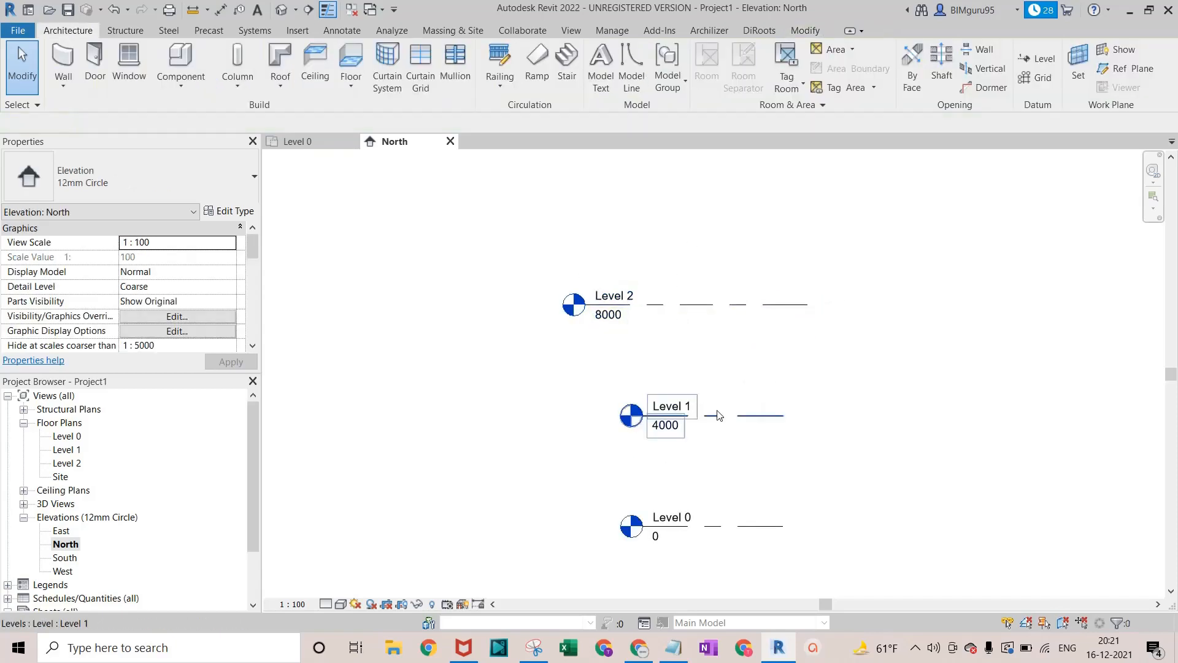
pyautogui.click(732, 307)
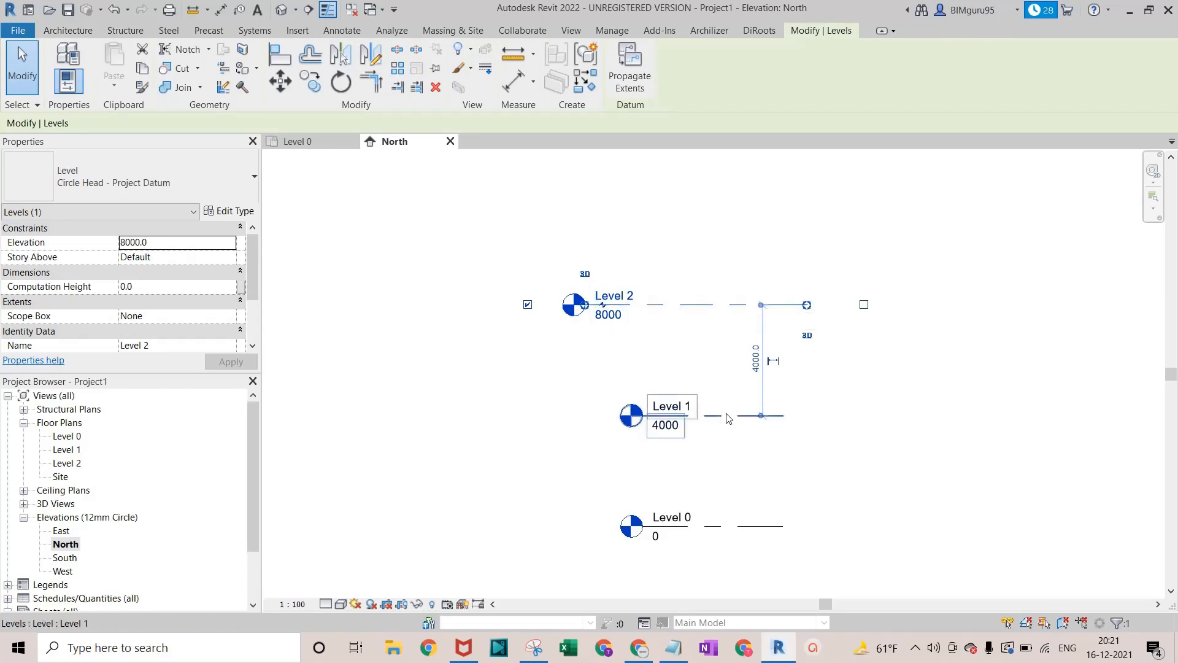
pyautogui.click(680, 242)
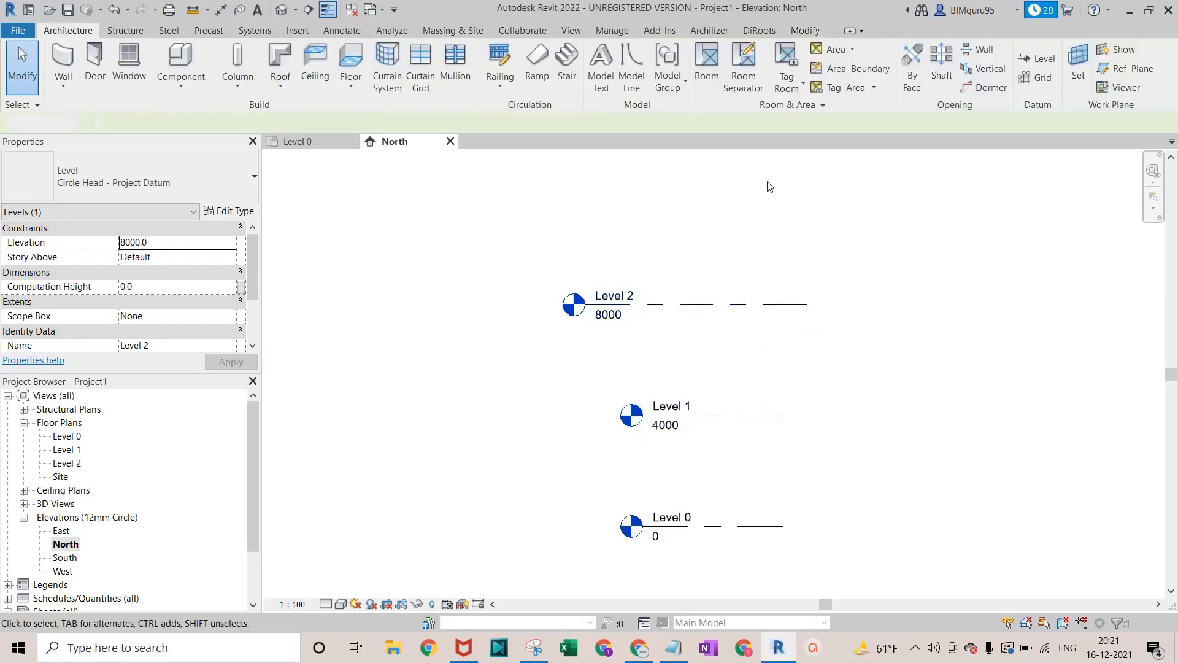
# Draw a level between Level 1 and Level 2 at elevation 5400, starting in line with Level 2's left end
pyautogui.click(1046, 59)
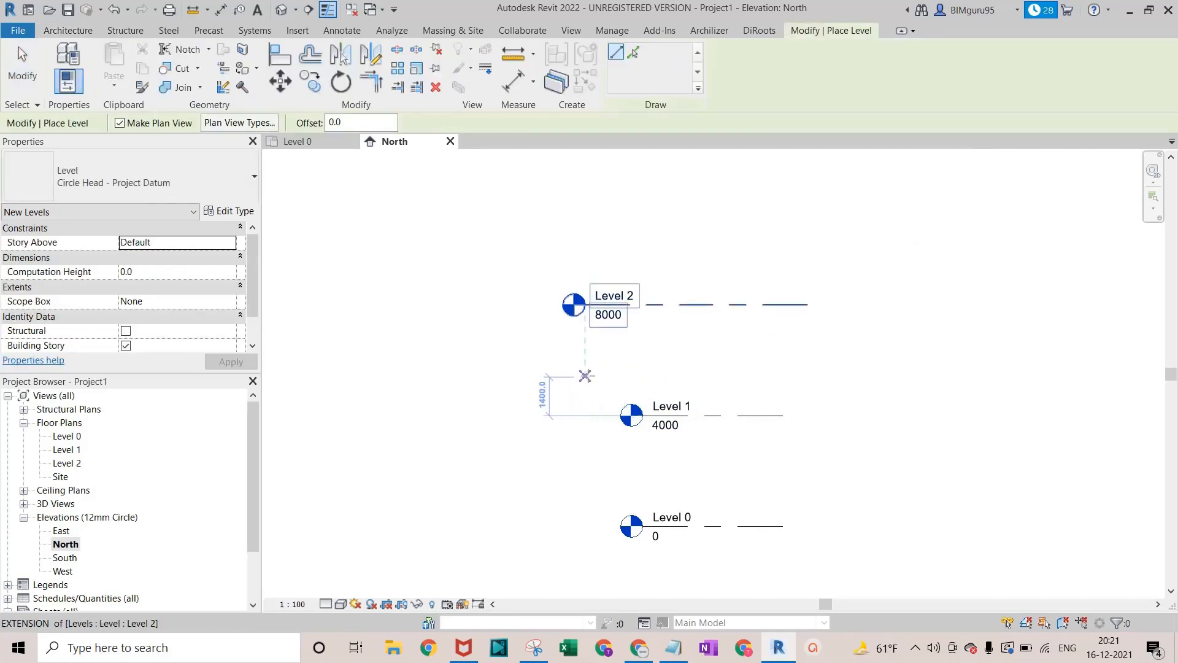
pyautogui.click(586, 375)
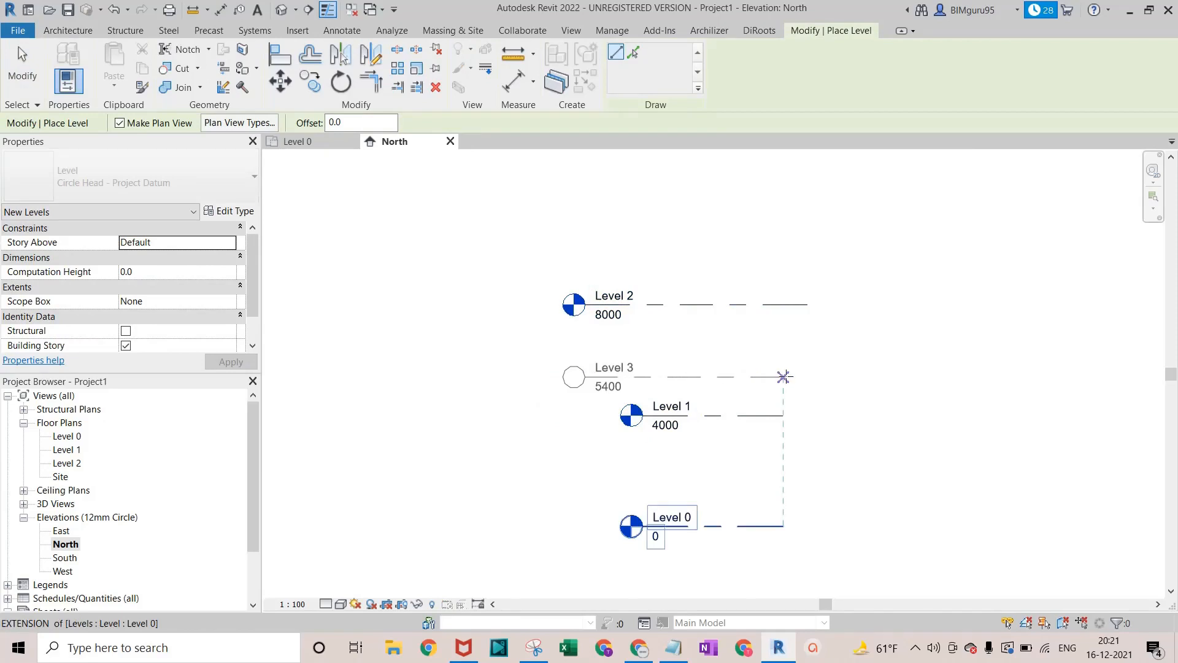
pyautogui.click(781, 376)
pyautogui.press('Escape')
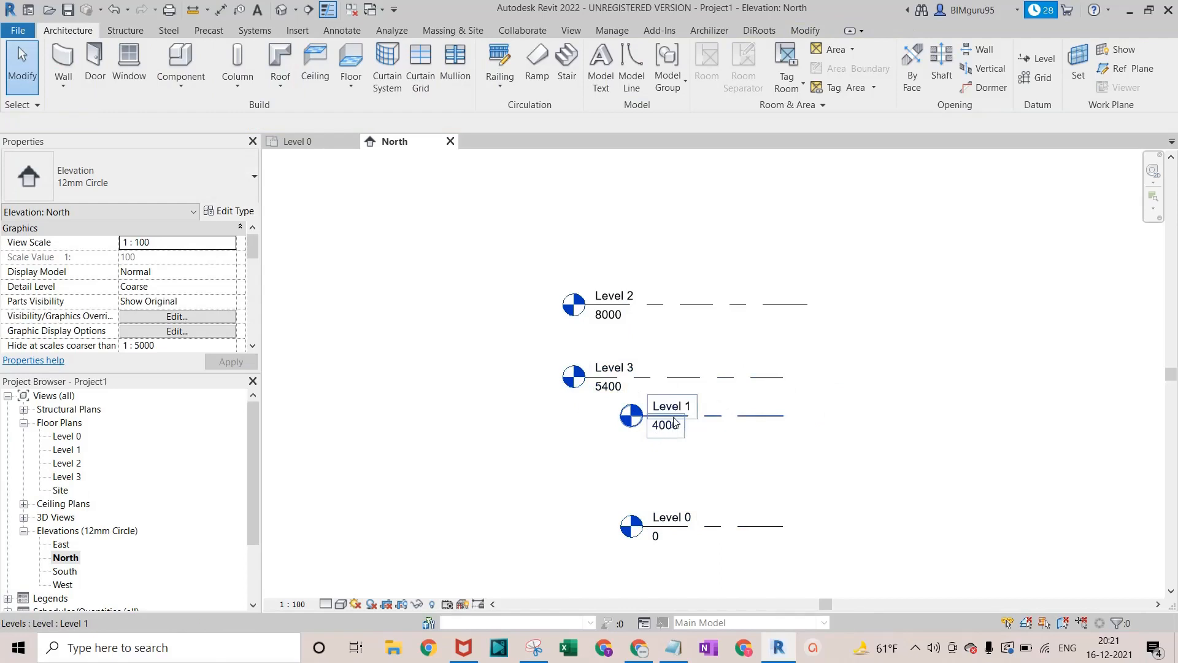
# Extend the left ends of Level 1 and the locked Level 0 to align with the level heads above
pyautogui.click(714, 419)
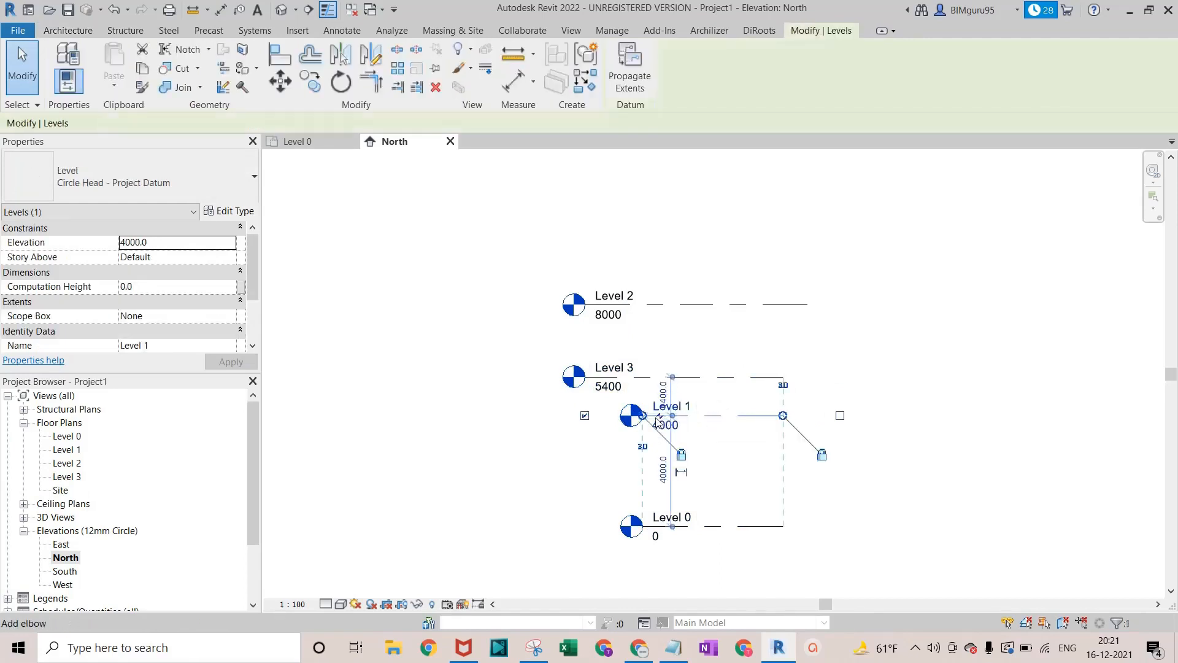
pyautogui.moveTo(646, 421); pyautogui.dragTo(585, 416)
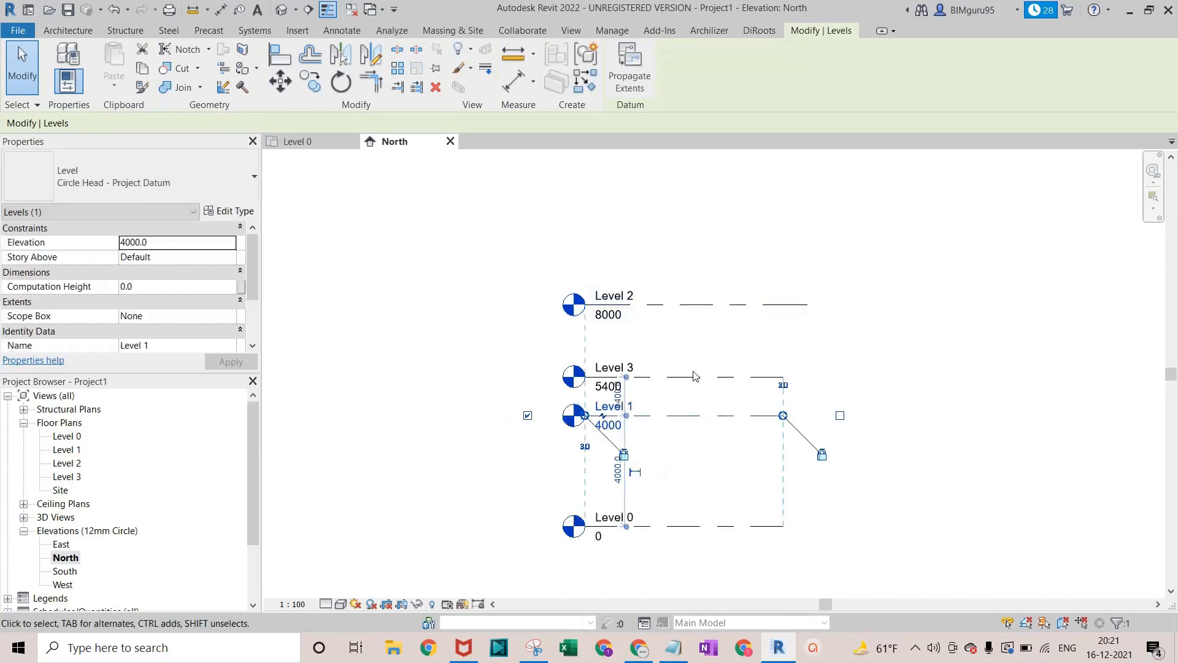
pyautogui.click(850, 351)
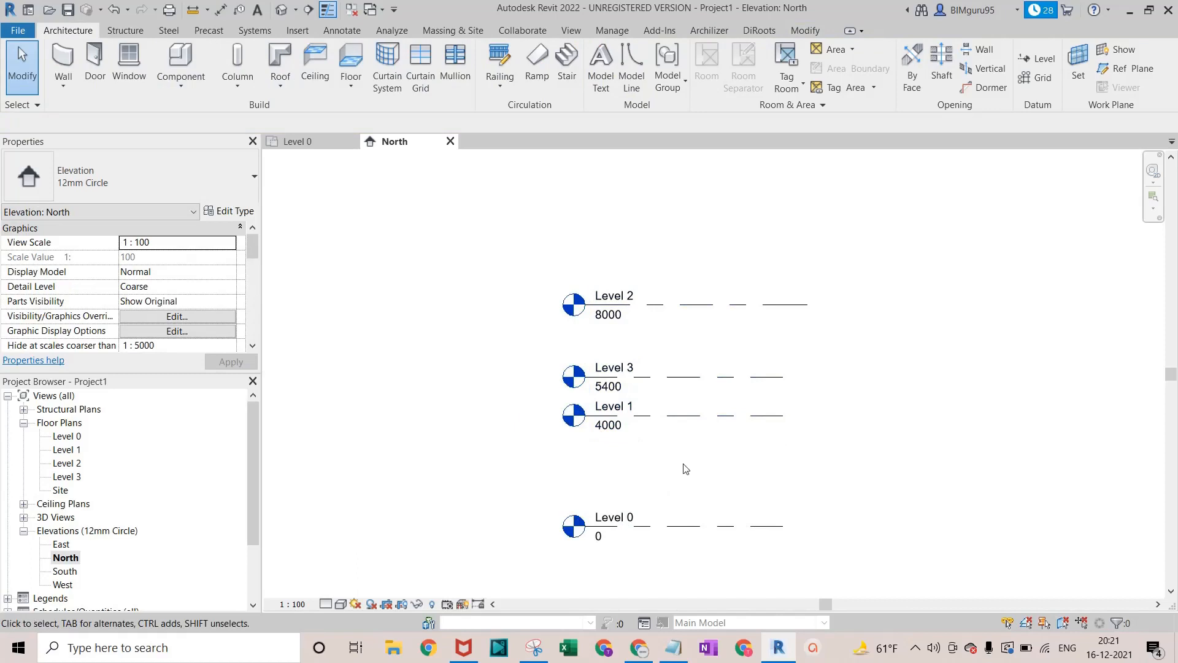
pyautogui.scroll(1, 703, 502)
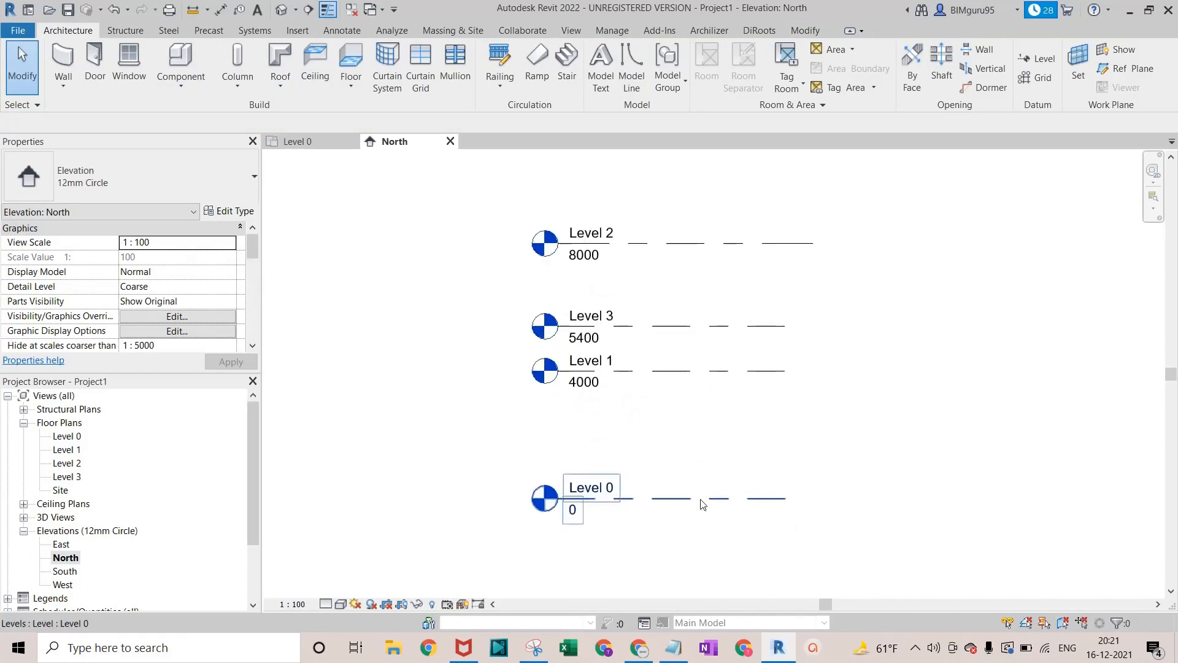
pyautogui.click(704, 502)
pyautogui.click(456, 402)
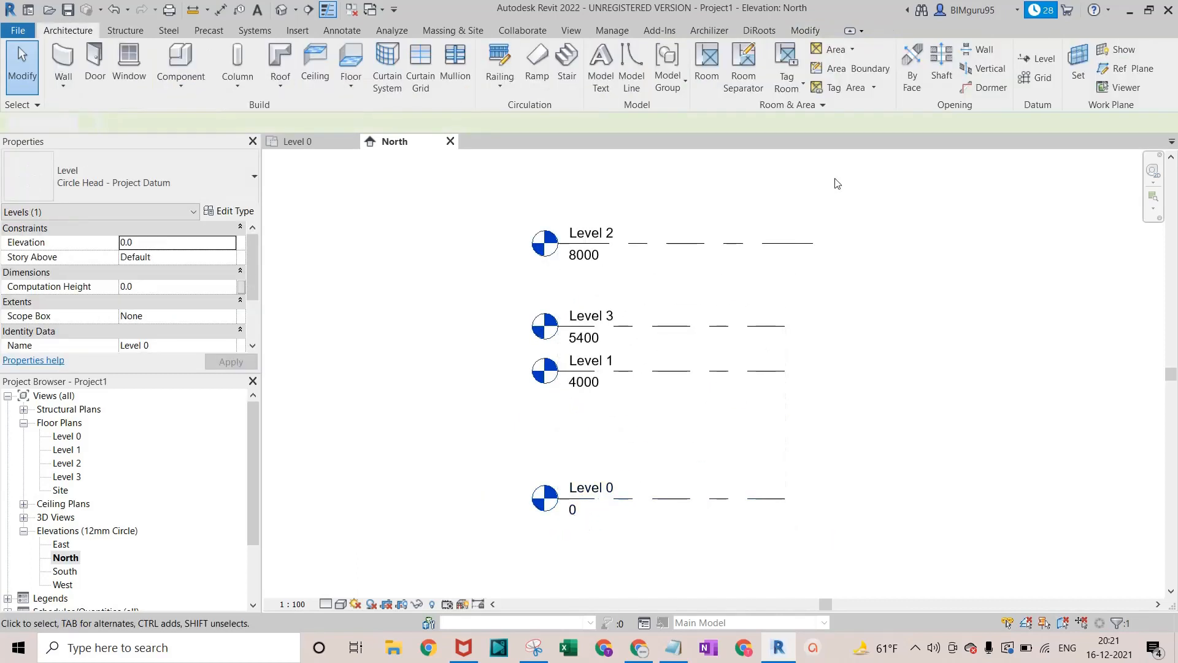
# Draw a level line below Level 0 at elevation -1000, running from left to right
pyautogui.click(1038, 59)
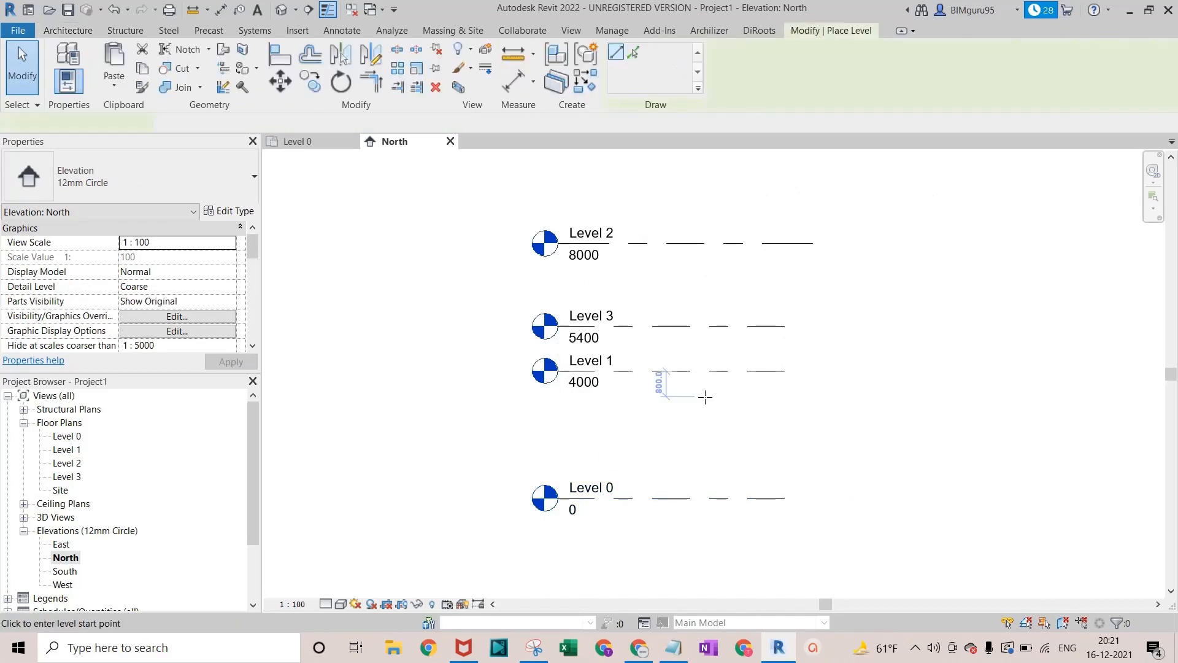
pyautogui.scroll(-2, 631, 468)
pyautogui.scroll(4, 639, 470)
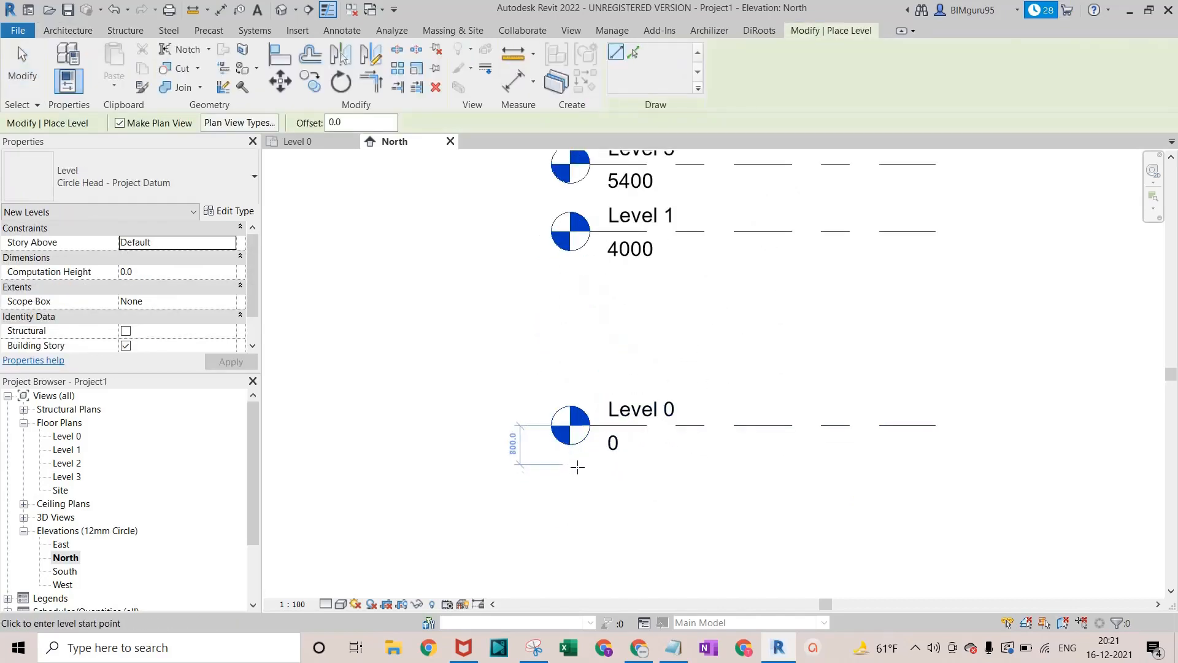
pyautogui.click(576, 474)
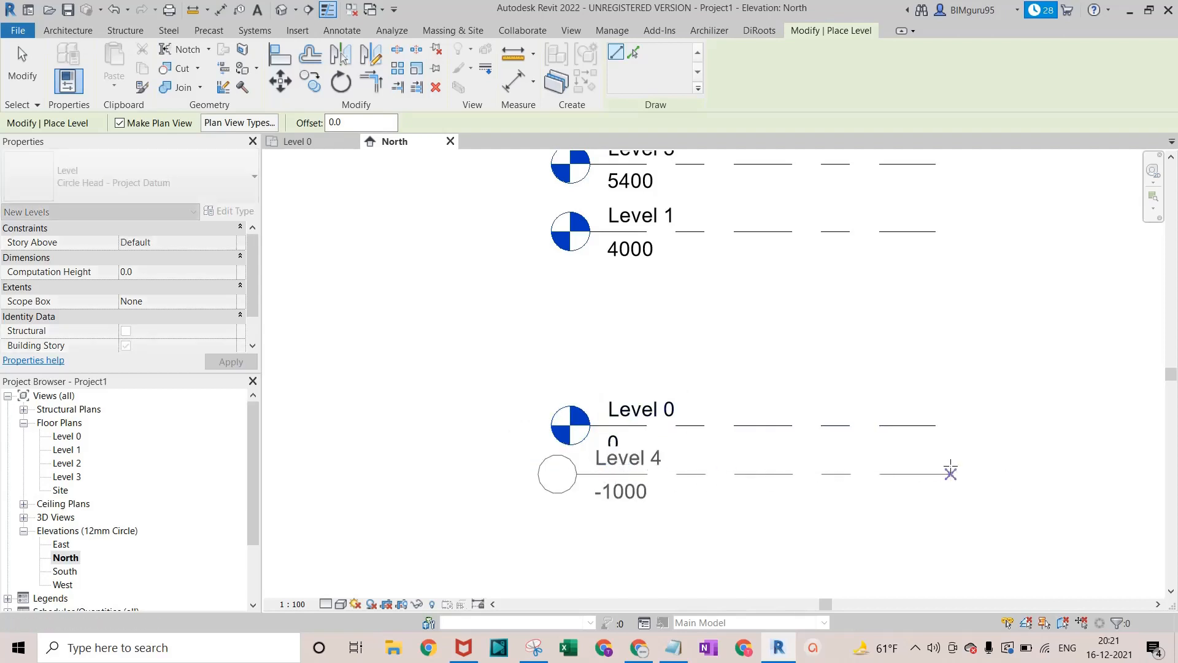
pyautogui.click(949, 472)
pyautogui.scroll(-1, 637, 461)
pyautogui.press('Escape')
pyautogui.press('Escape')
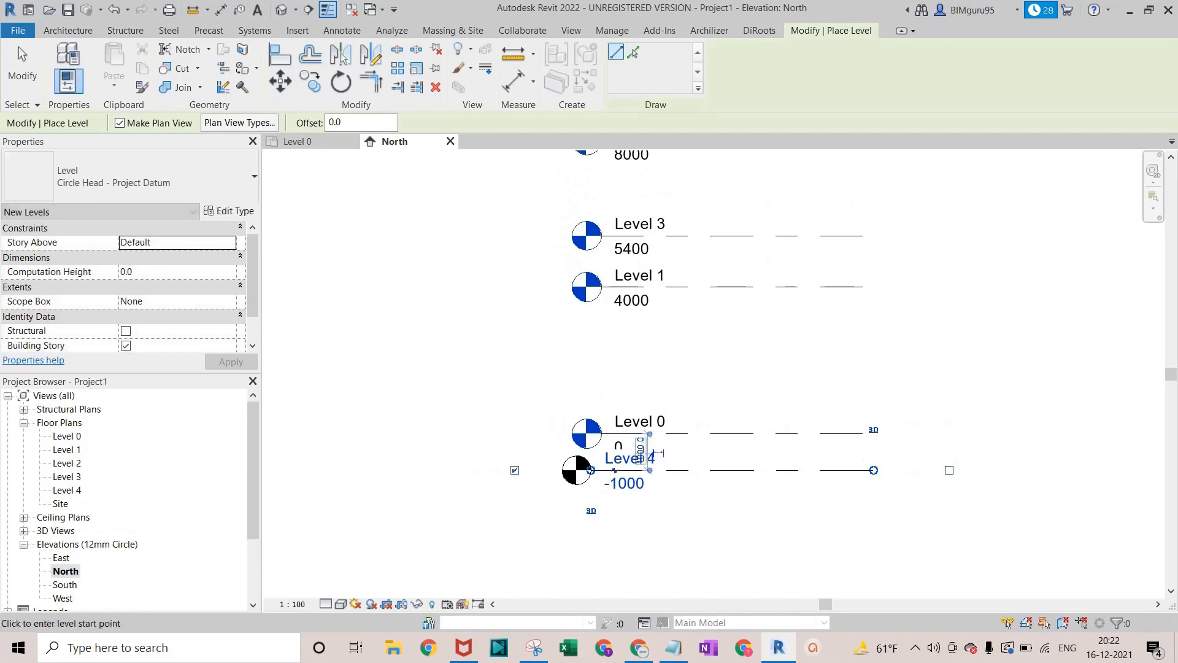
pyautogui.click(627, 432)
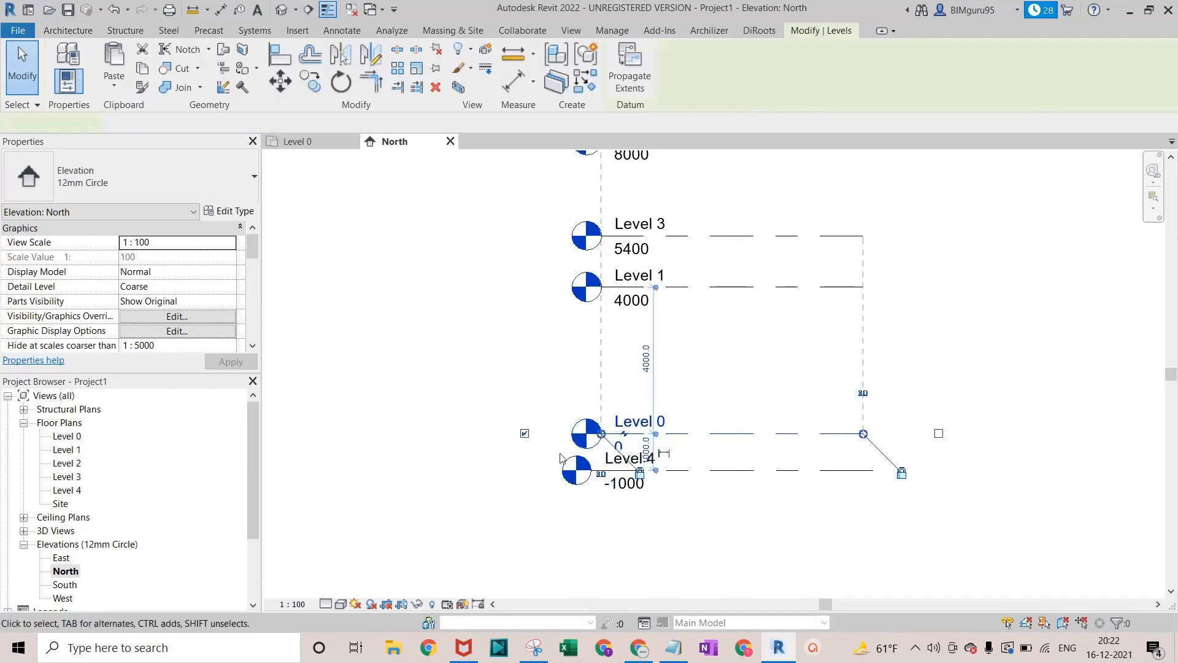
pyautogui.click(489, 364)
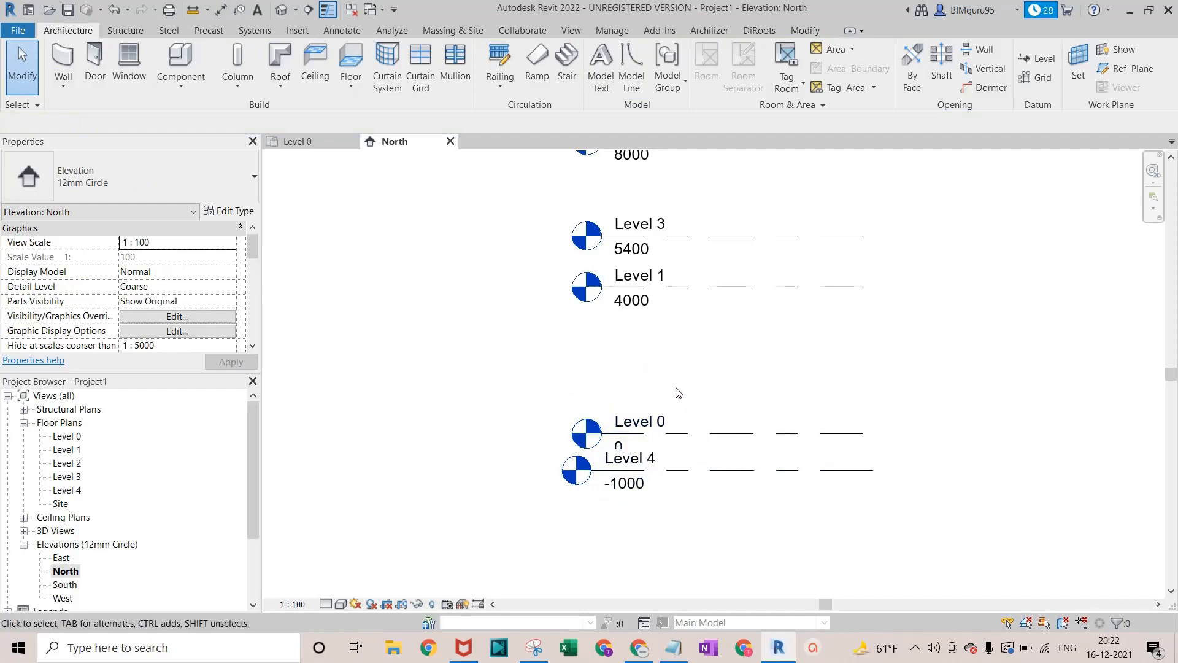
pyautogui.moveTo(700, 388); pyautogui.dragTo(641, 480, button='middle')
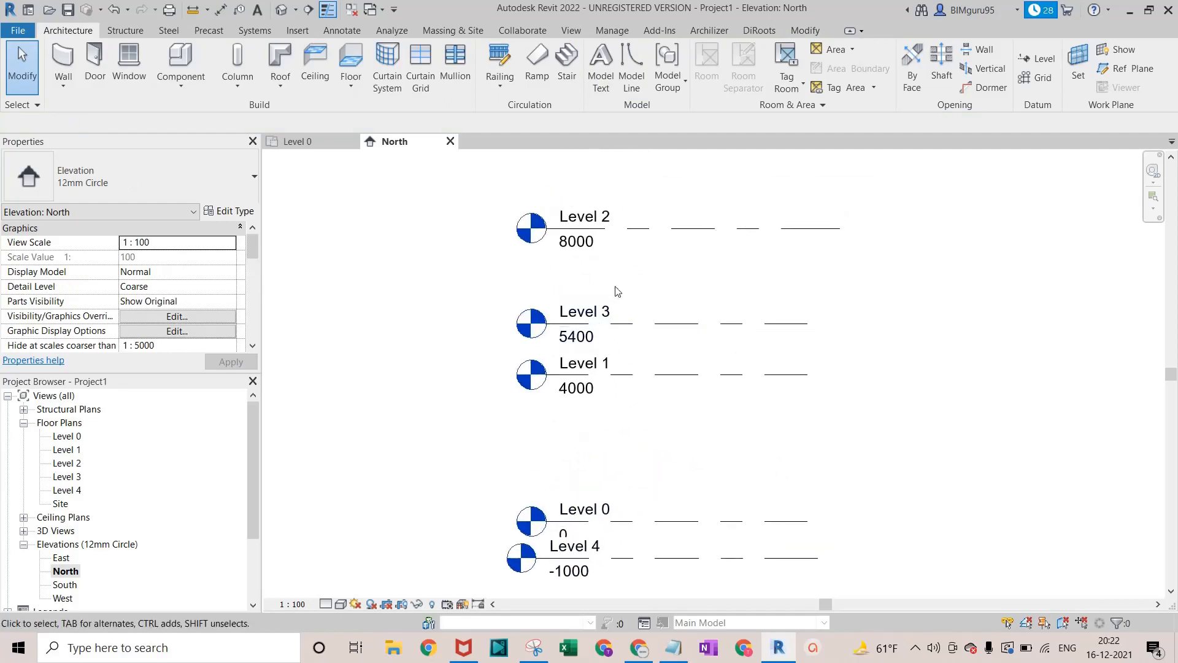
# Add an elbow to the head of the lowest level at elevation -1000
pyautogui.scroll(-2, 601, 368)
pyautogui.scroll(3, 584, 510)
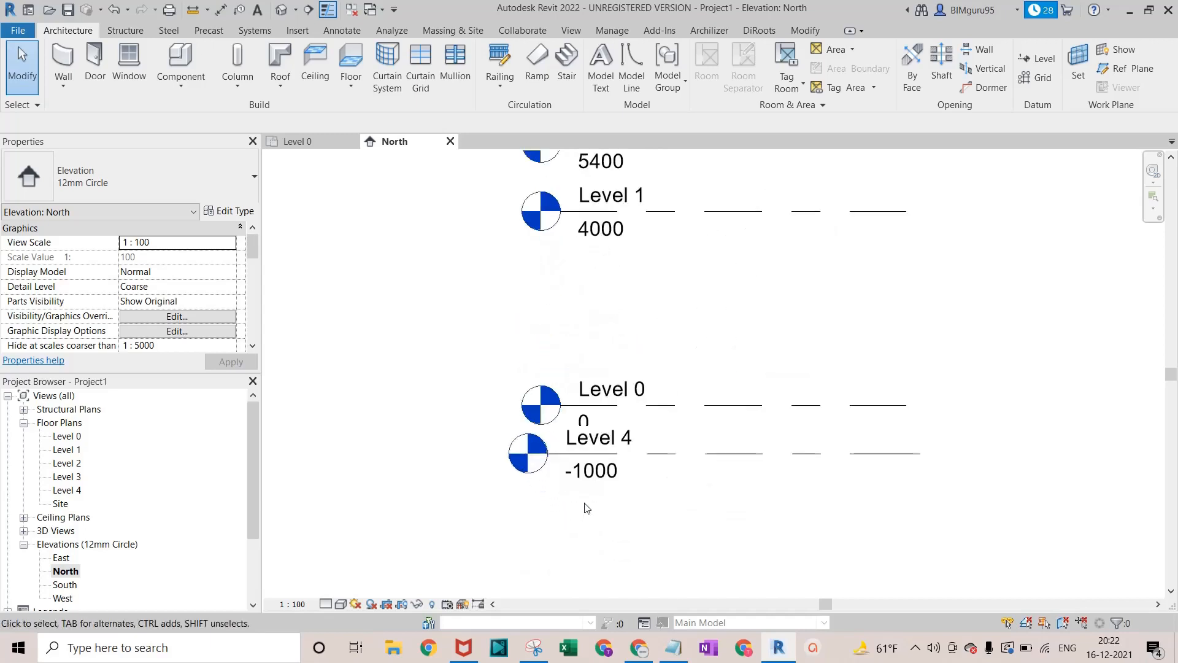
pyautogui.click(617, 447)
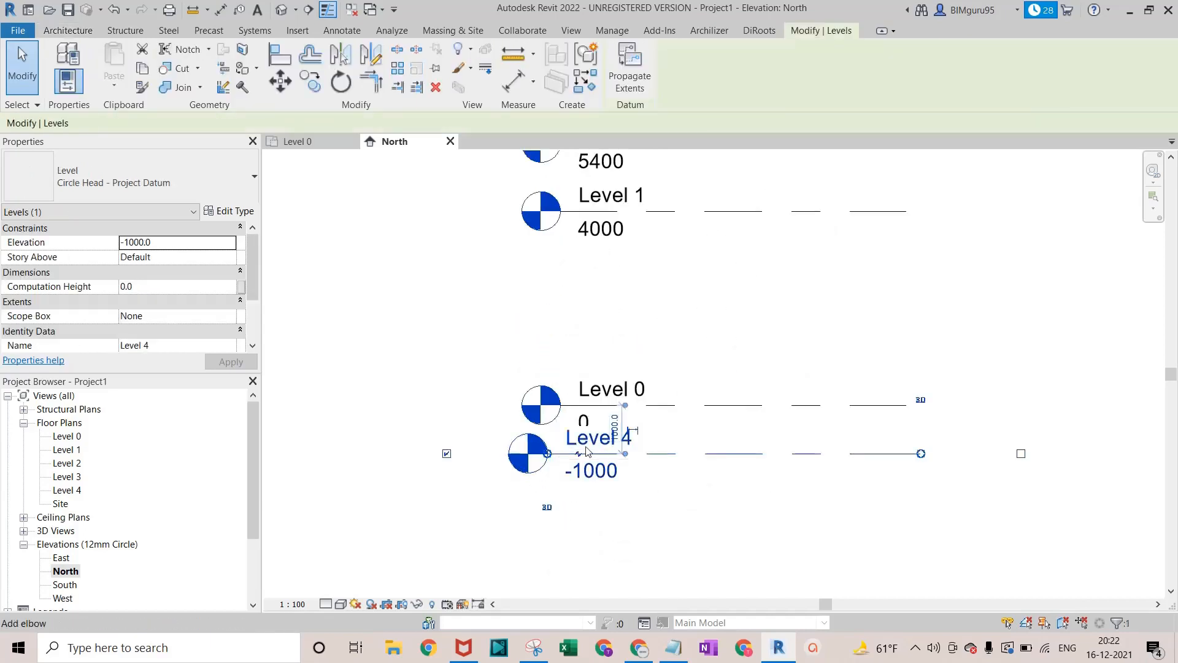
pyautogui.click(579, 453)
# Rename the level at elevation -1000 as BG and rename its corresponding views to match
pyautogui.click(613, 472)
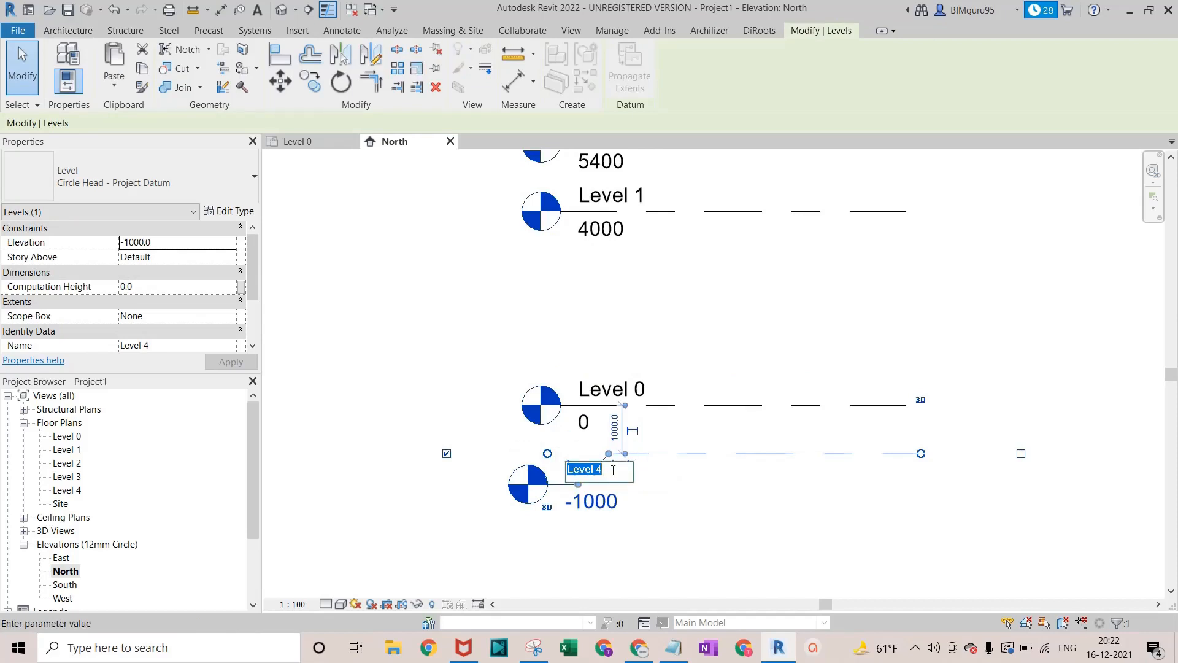
pyautogui.write('BG')
pyautogui.click(416, 368)
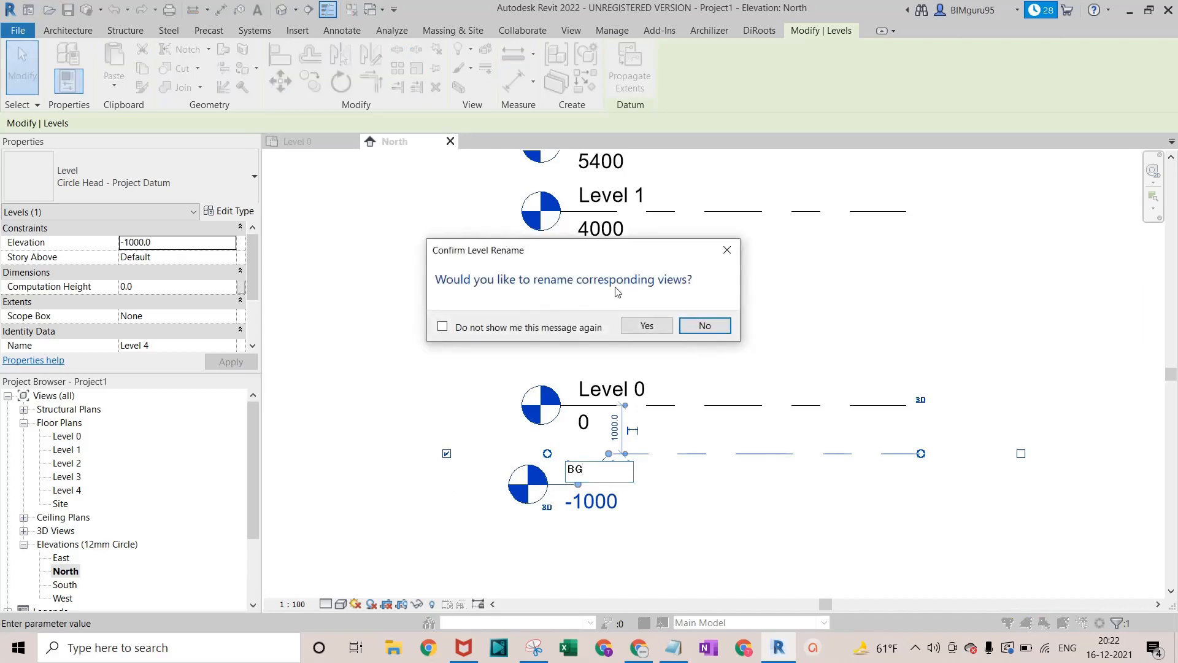
pyautogui.click(640, 324)
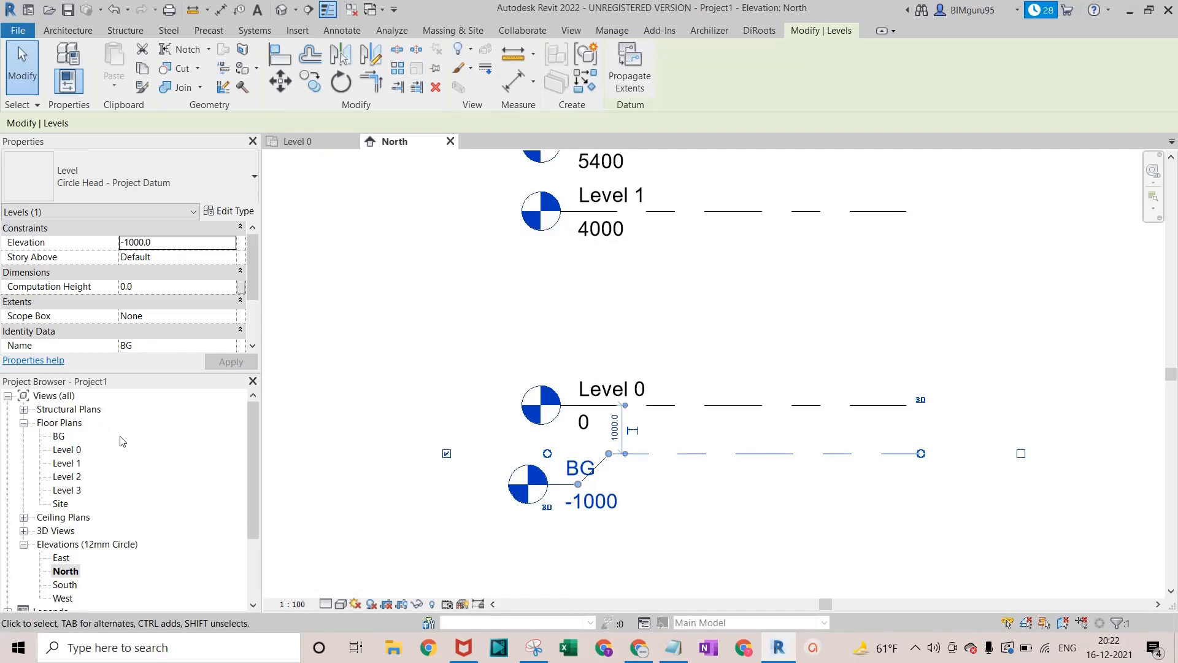
pyautogui.click(449, 349)
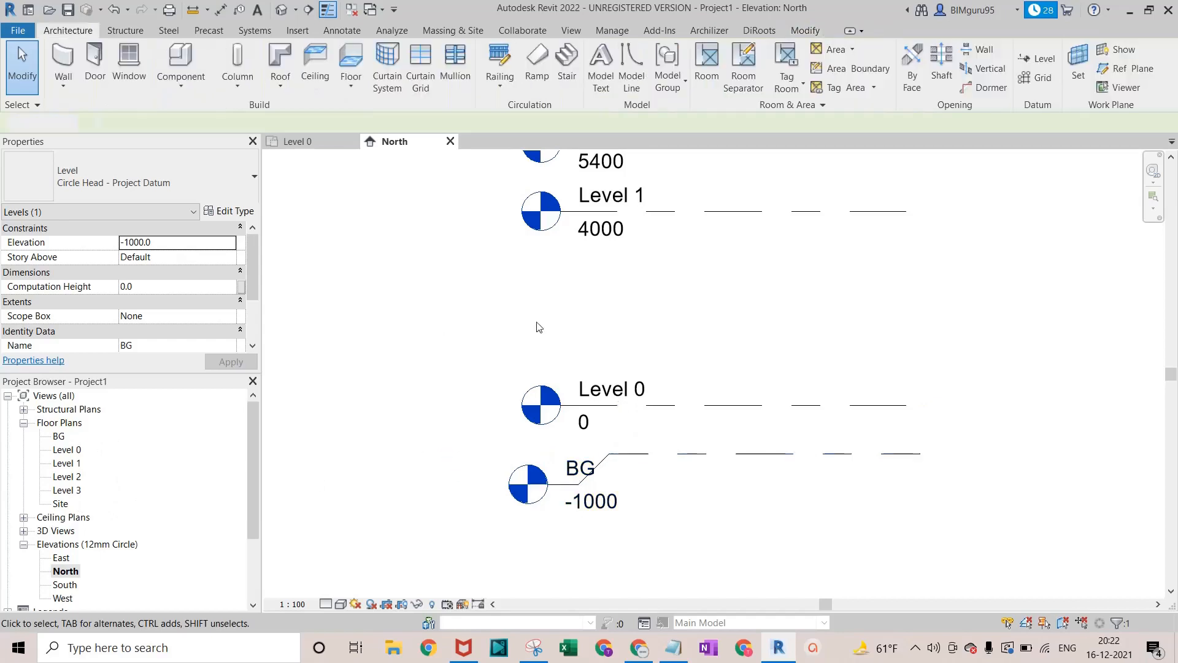
# Rename the top level at elevation 8000 as Level 21 without renaming its corresponding views
pyautogui.scroll(-3, 590, 422)
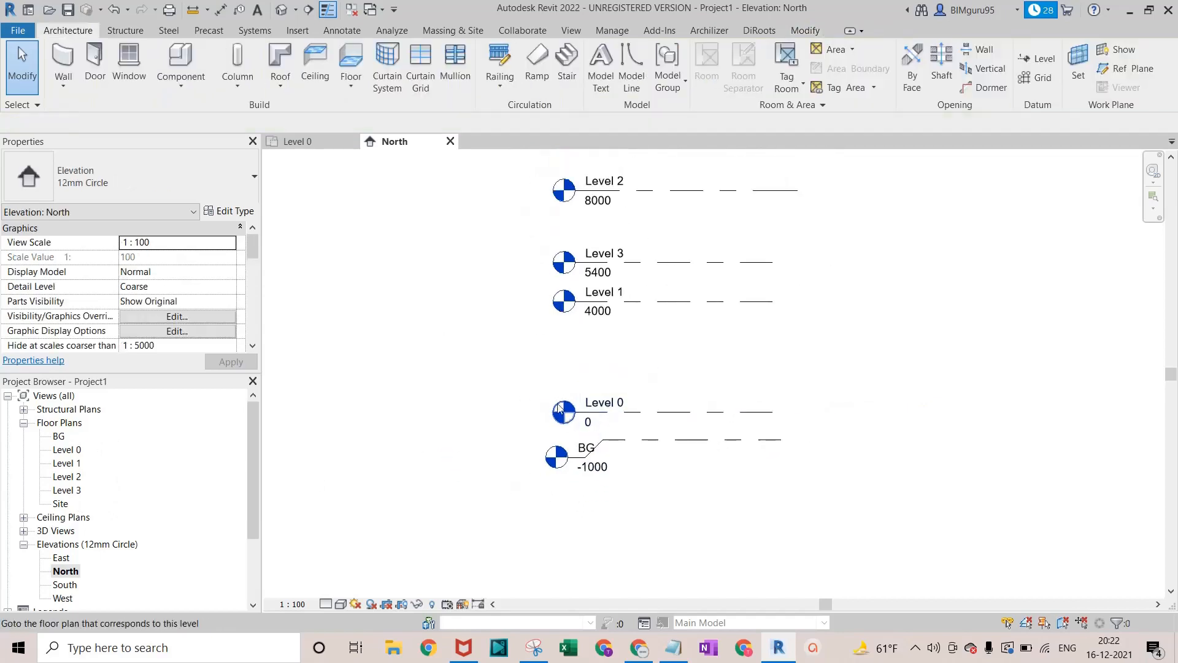
pyautogui.scroll(2, 624, 178)
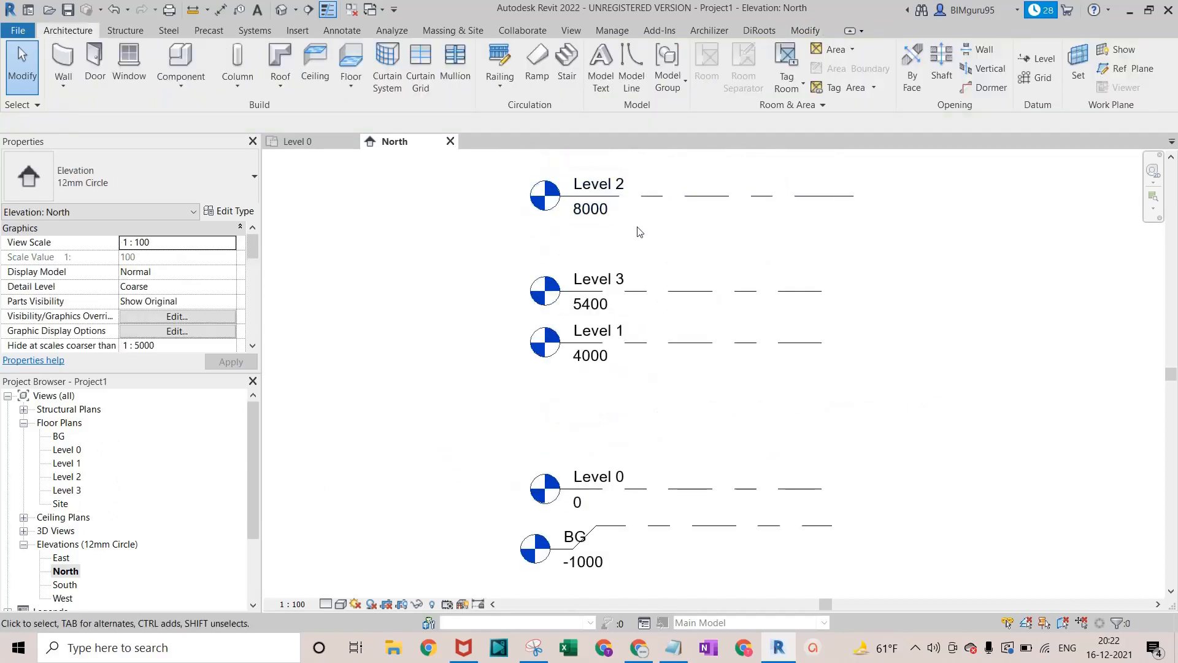
pyautogui.scroll(1, 639, 254)
pyautogui.moveTo(638, 258); pyautogui.dragTo(625, 357, button='middle')
pyautogui.click(574, 264)
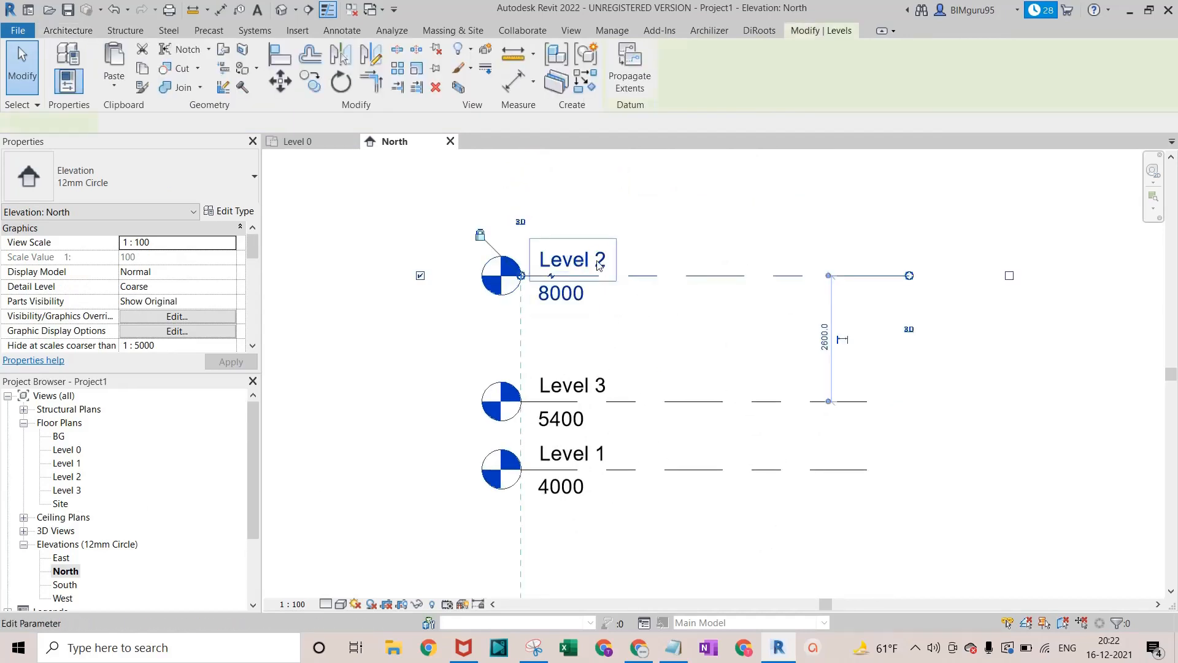
pyautogui.click(605, 260)
pyautogui.click(590, 259)
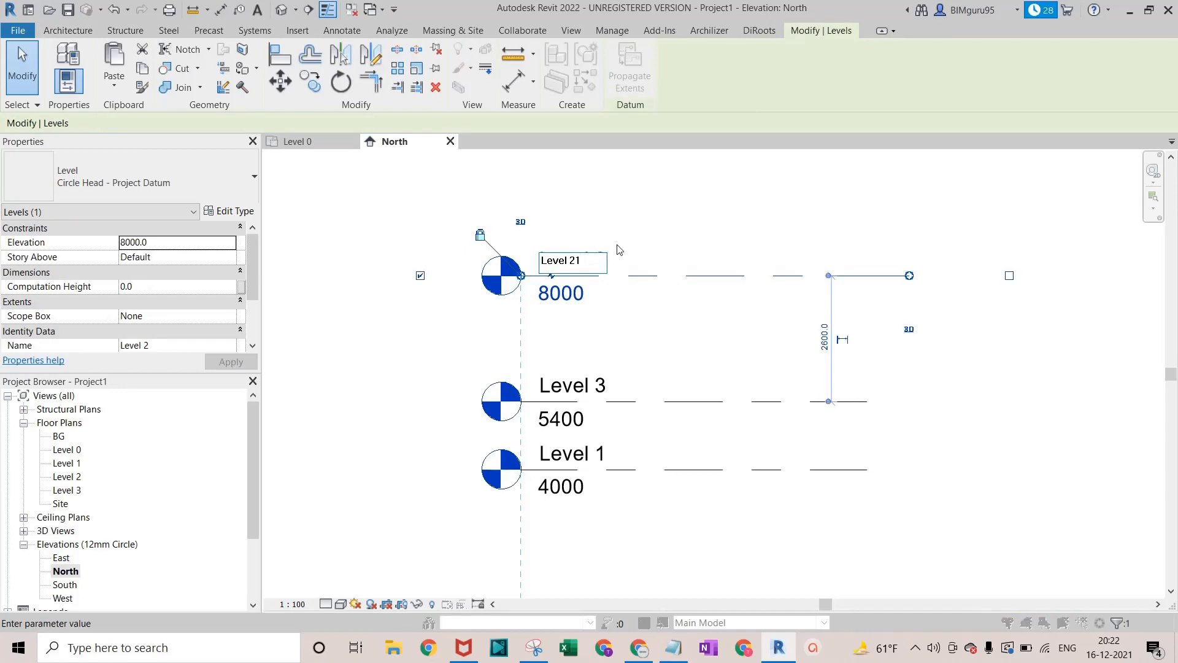
pyautogui.press('Return')
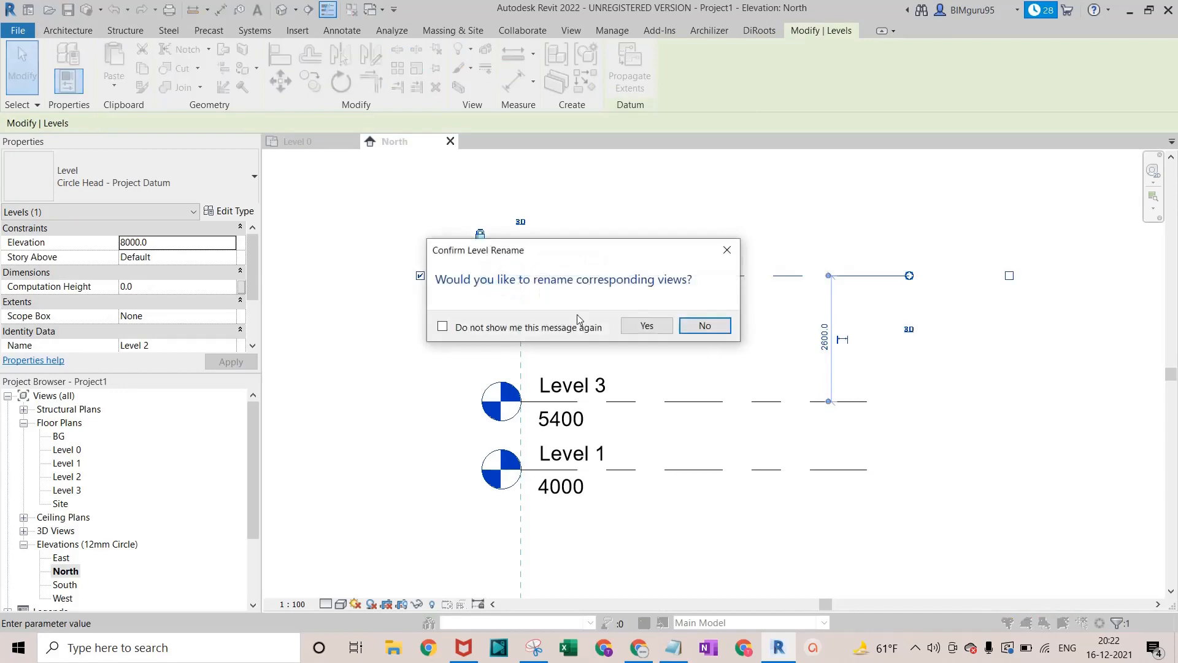
pyautogui.click(705, 331)
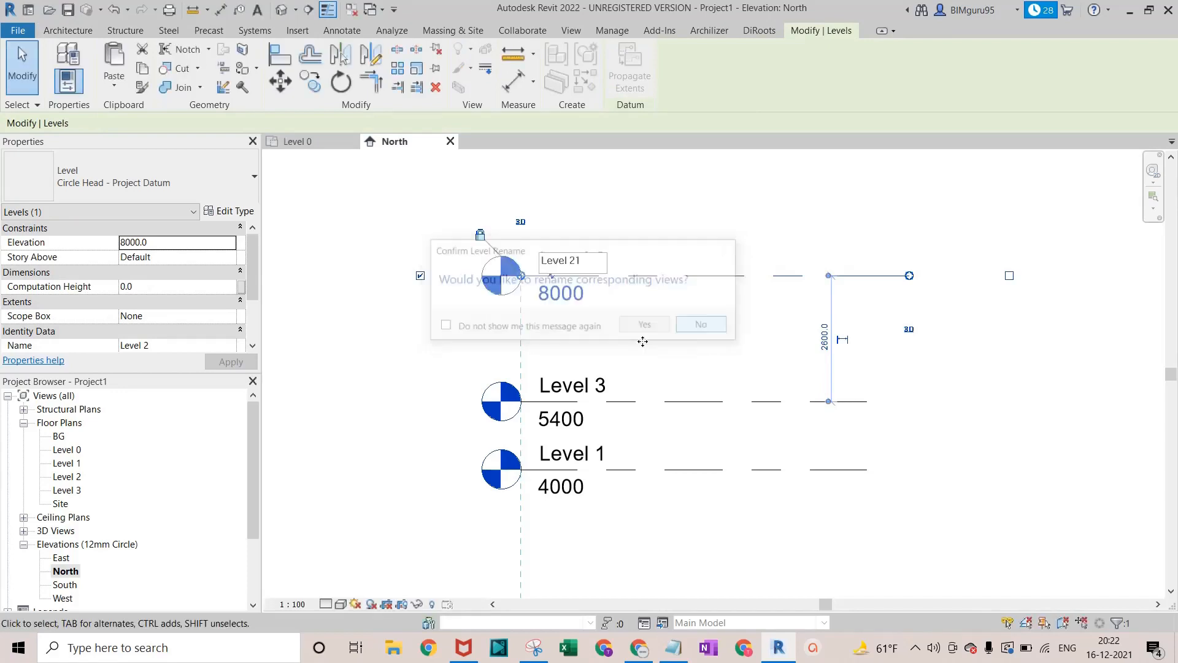
# Try to rename the level at elevation 5400 as Level 2
pyautogui.click(603, 397)
pyautogui.click(605, 392)
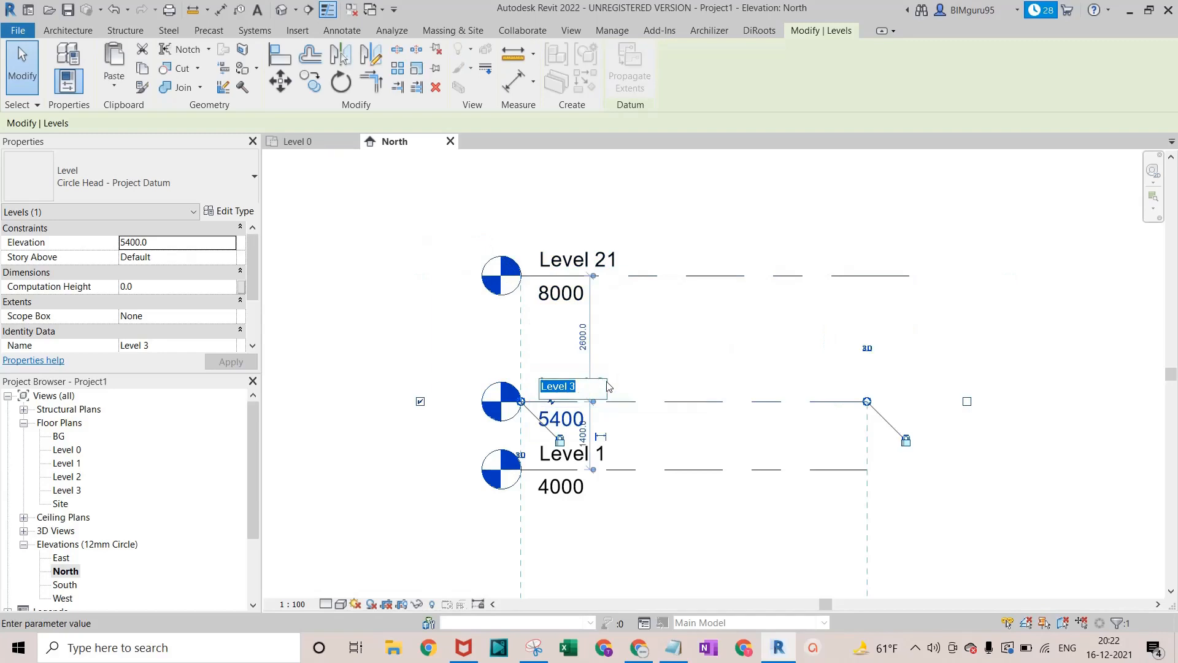
pyautogui.click(590, 386)
pyautogui.write('2')
pyautogui.press('Return')
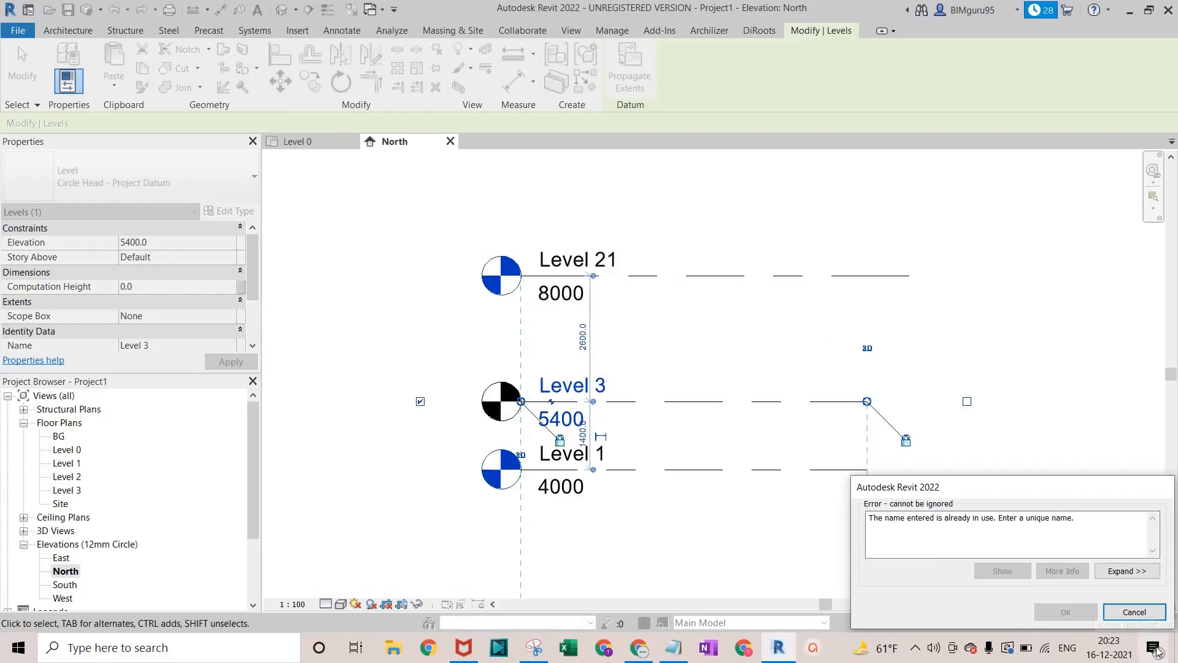
pyautogui.click(1133, 612)
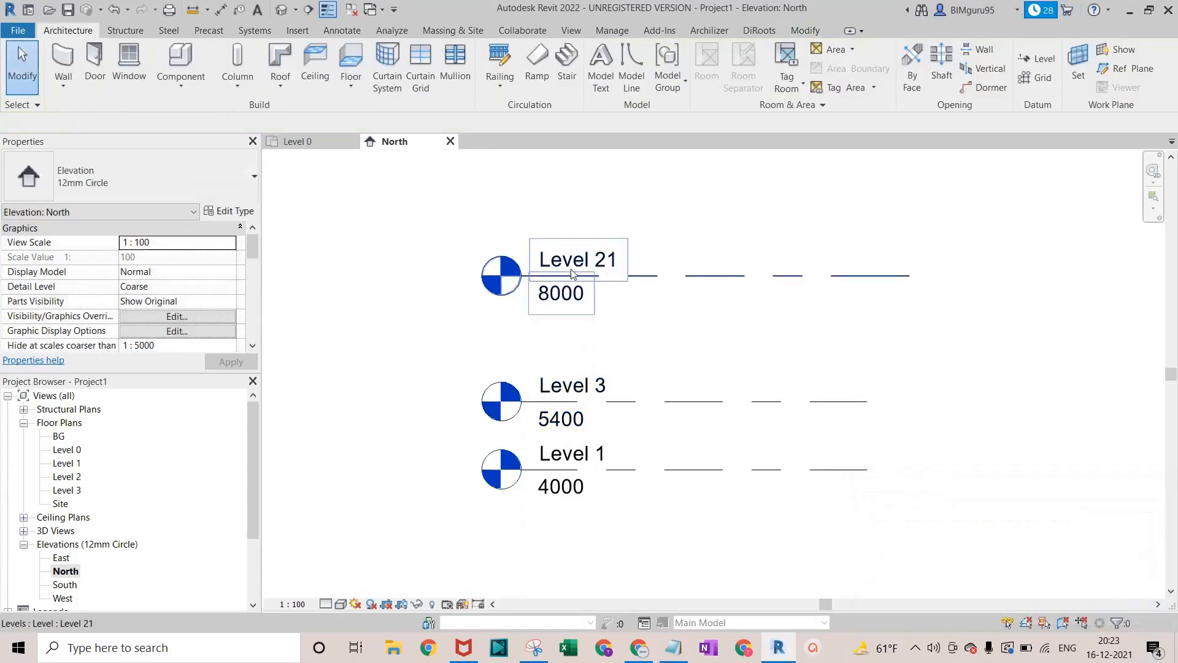
# Rename the top level at elevation 8000 as Level 4, leaving its floor plan view's name as it is
pyautogui.click(610, 256)
pyautogui.click(612, 257)
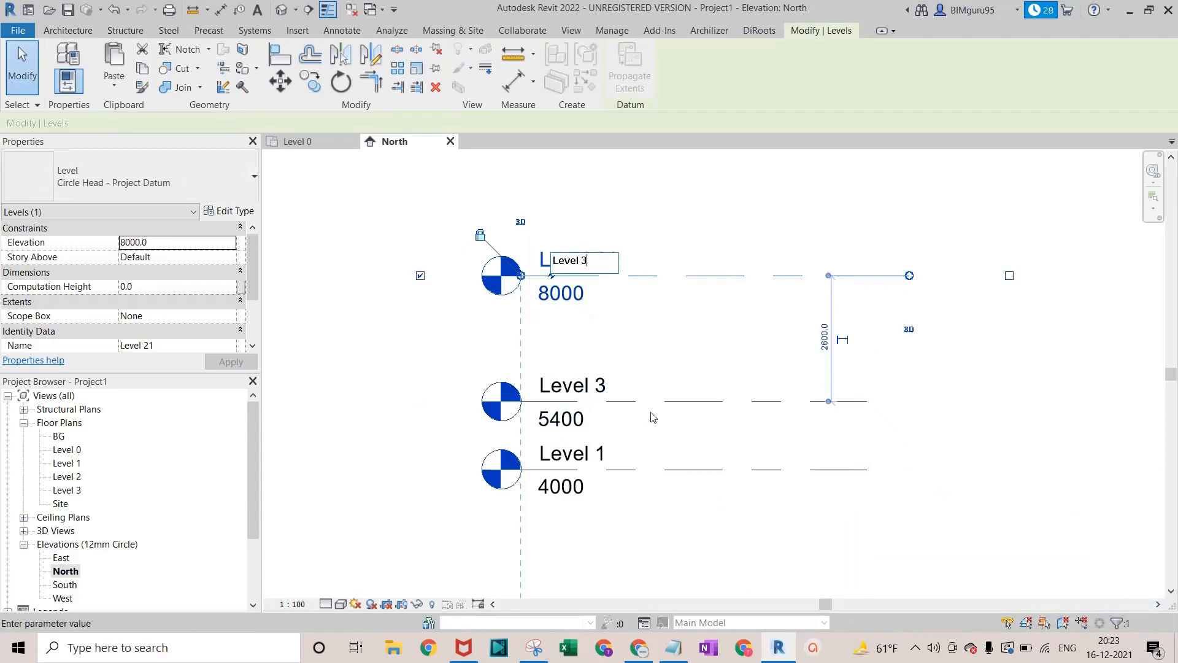
pyautogui.write('4')
pyautogui.press('Return')
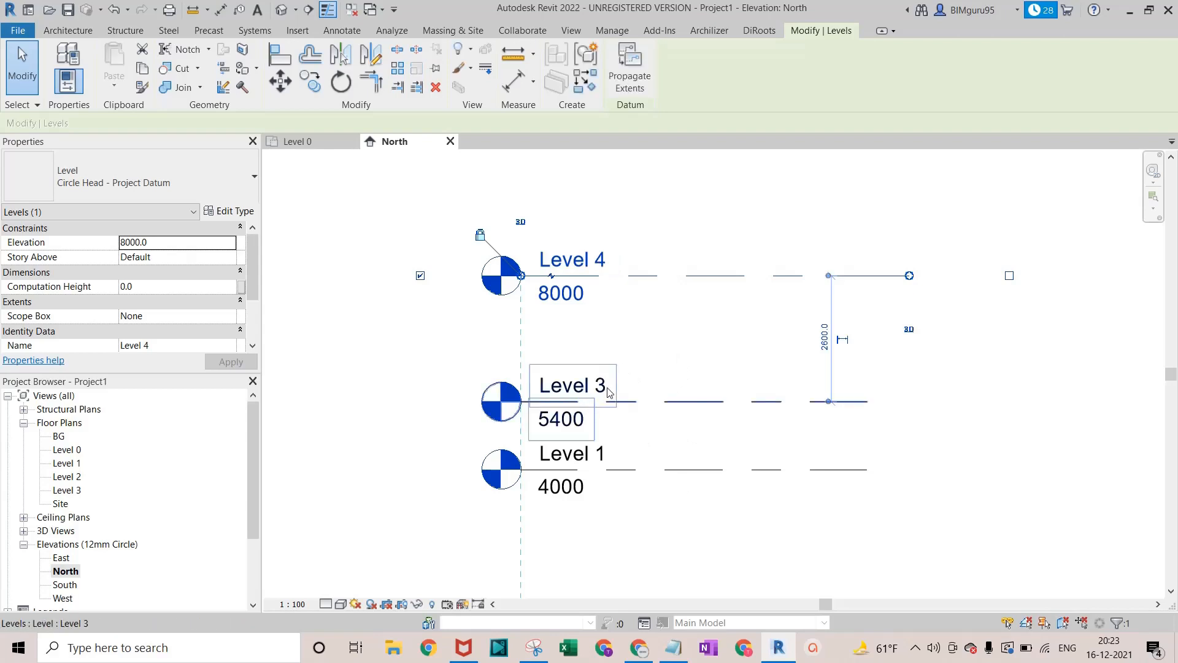
# Open the Level 2 floor plan and rename that view as Level 41
pyautogui.click(607, 391)
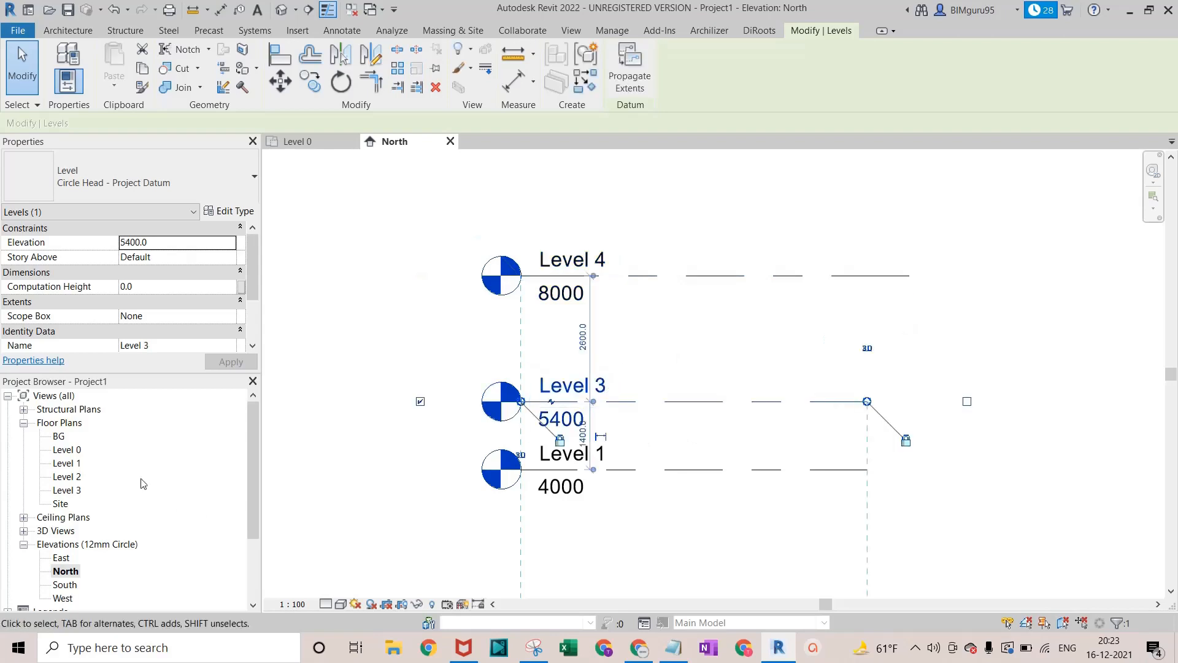
pyautogui.click(73, 480)
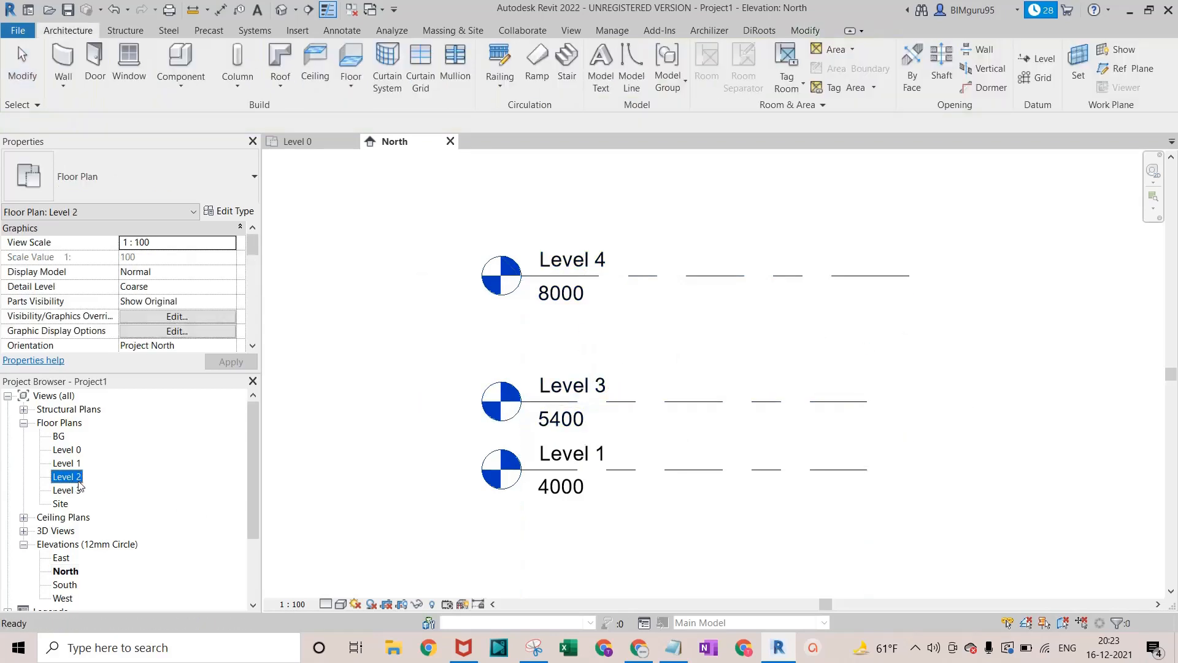
pyautogui.doubleClick(69, 477)
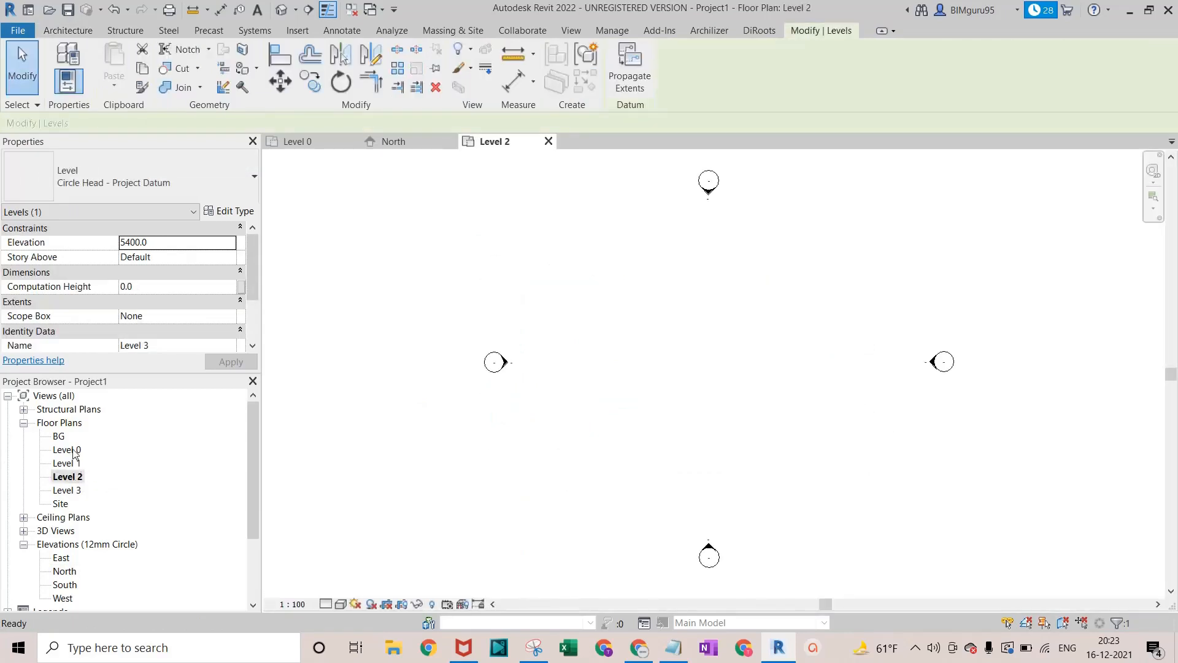
pyautogui.click(75, 480)
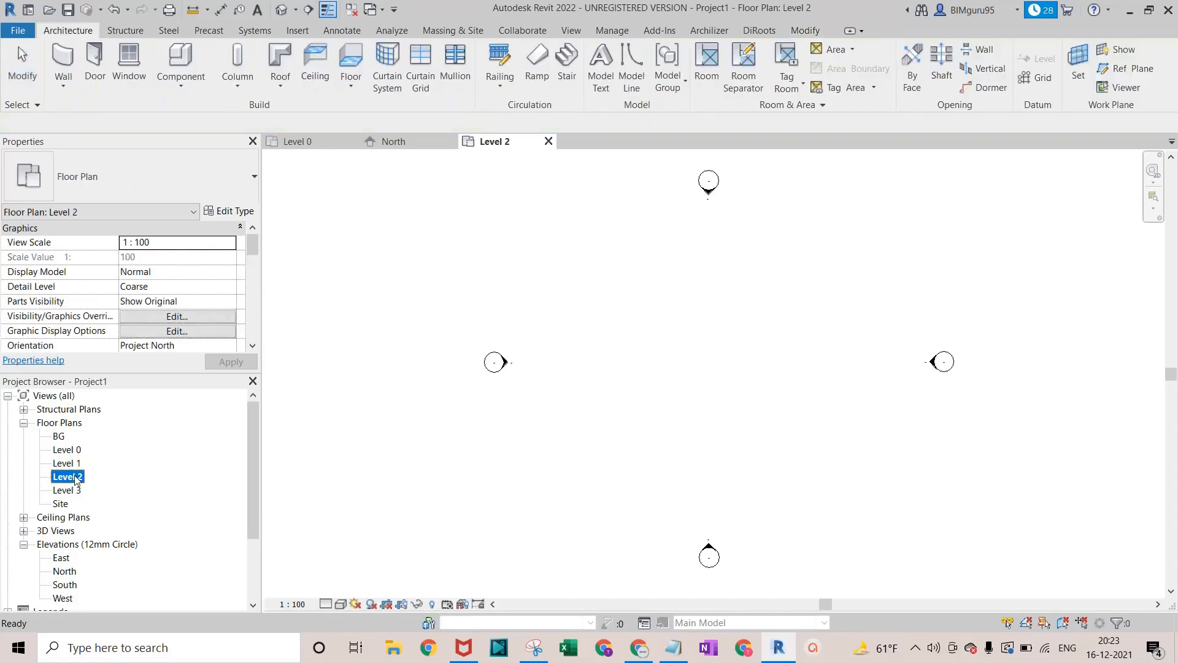
pyautogui.press('XF86AudioLowerVolume')
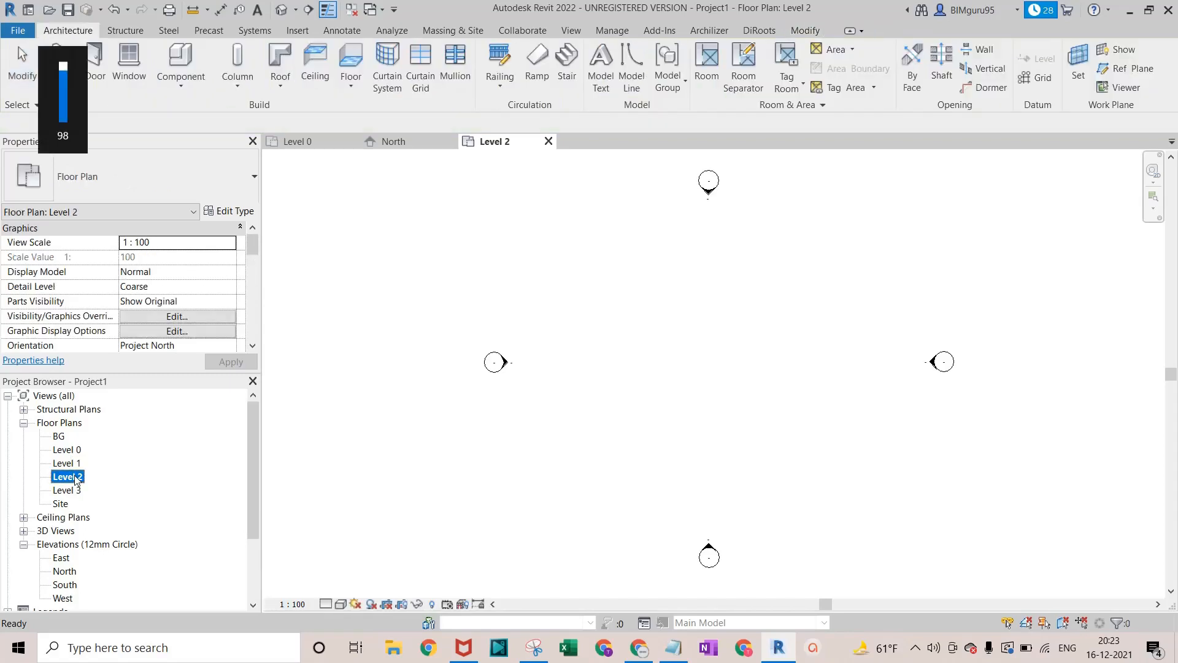
pyautogui.click(77, 479)
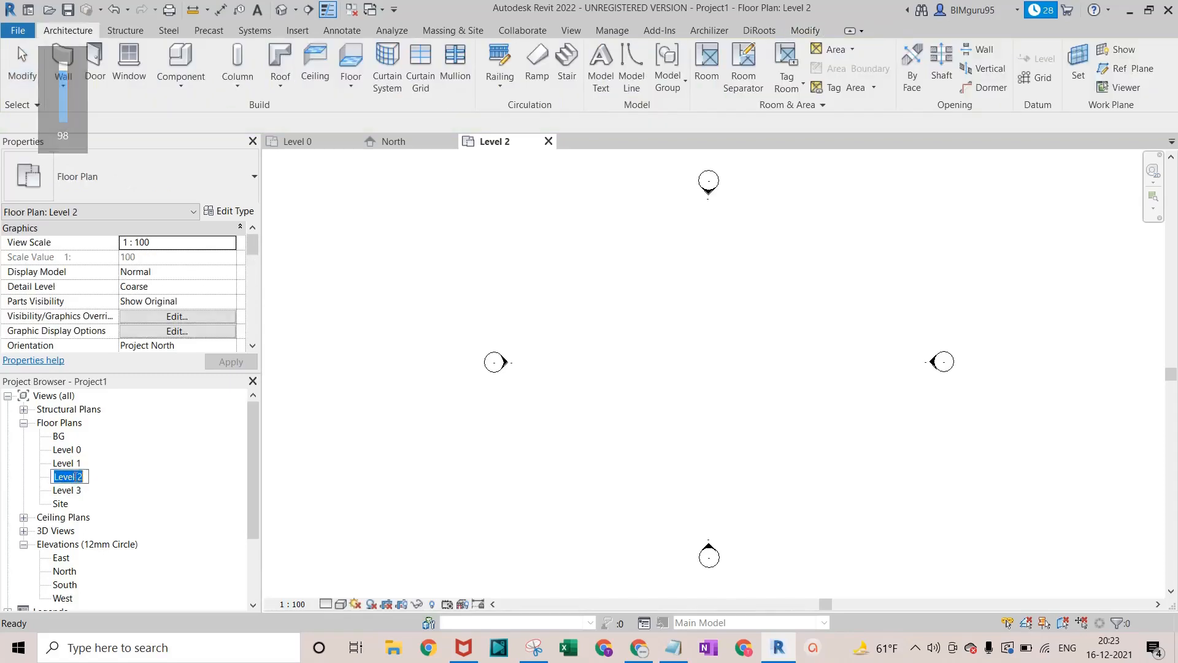
pyautogui.click(87, 476)
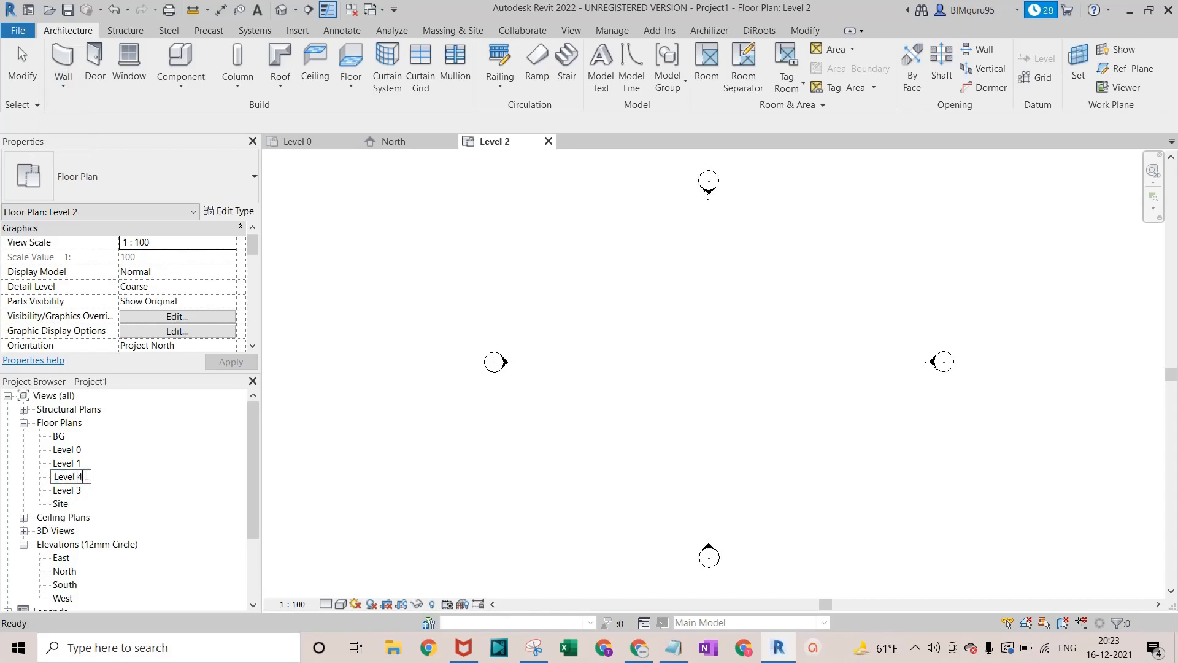
pyautogui.write('41')
pyautogui.press('Return')
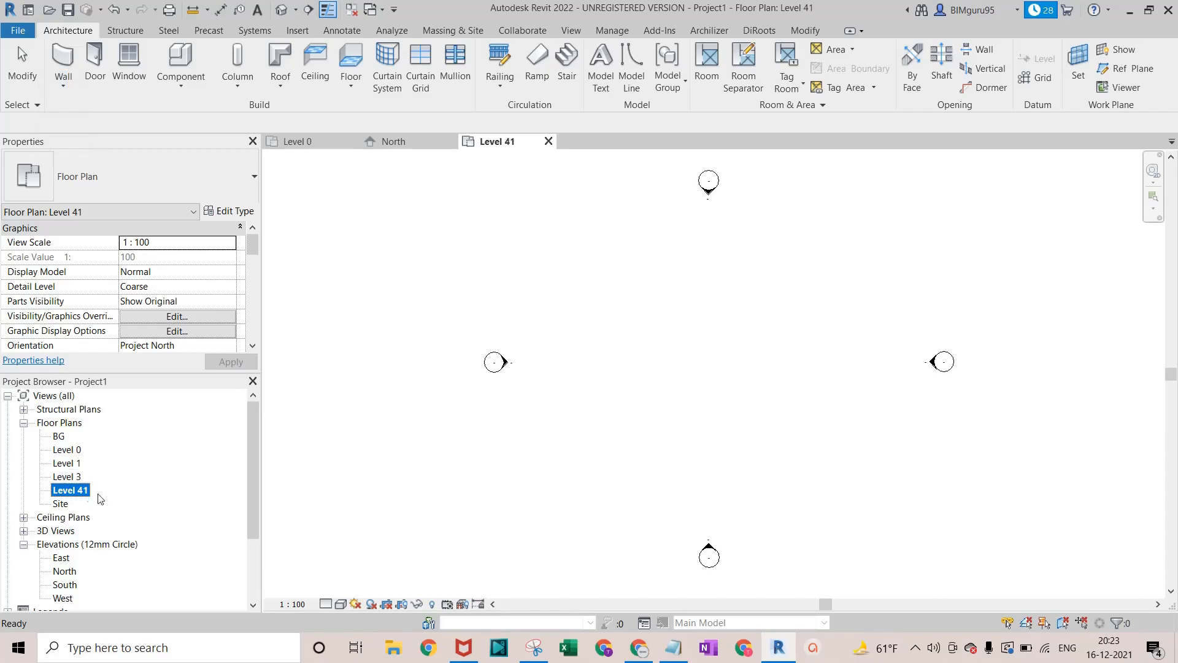
# Rename the Level 3 floor plan as Level 2, renaming the corresponding level and views as well
pyautogui.click(76, 478)
pyautogui.press('XF86AudioLowerVolume')
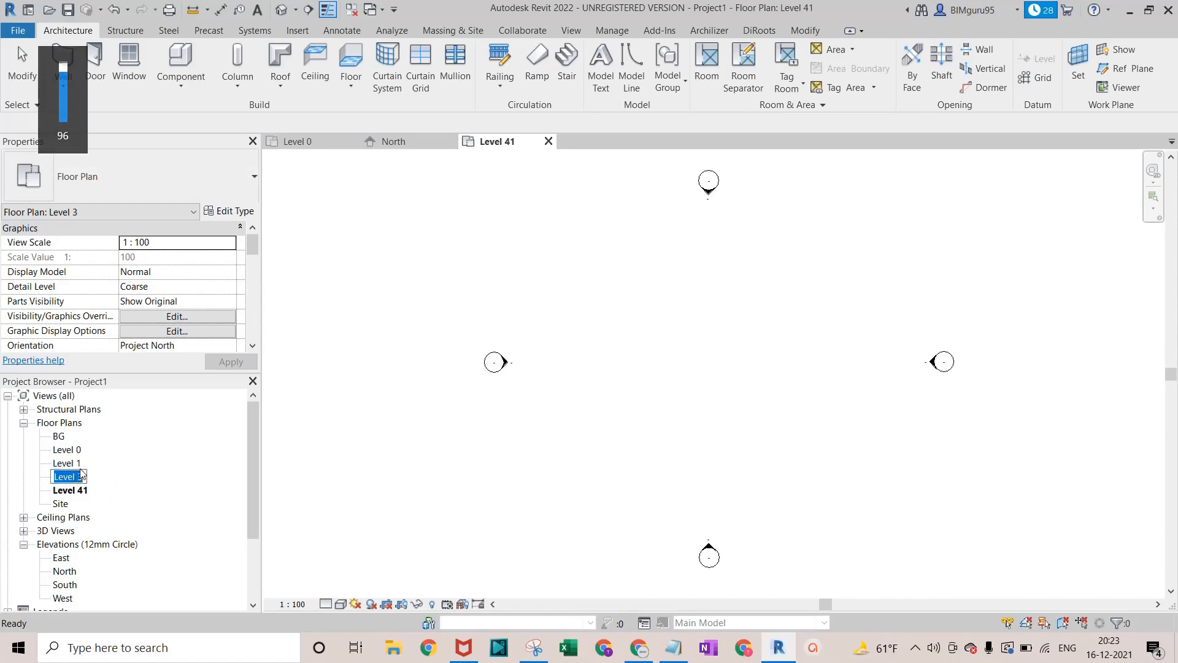
pyautogui.click(82, 476)
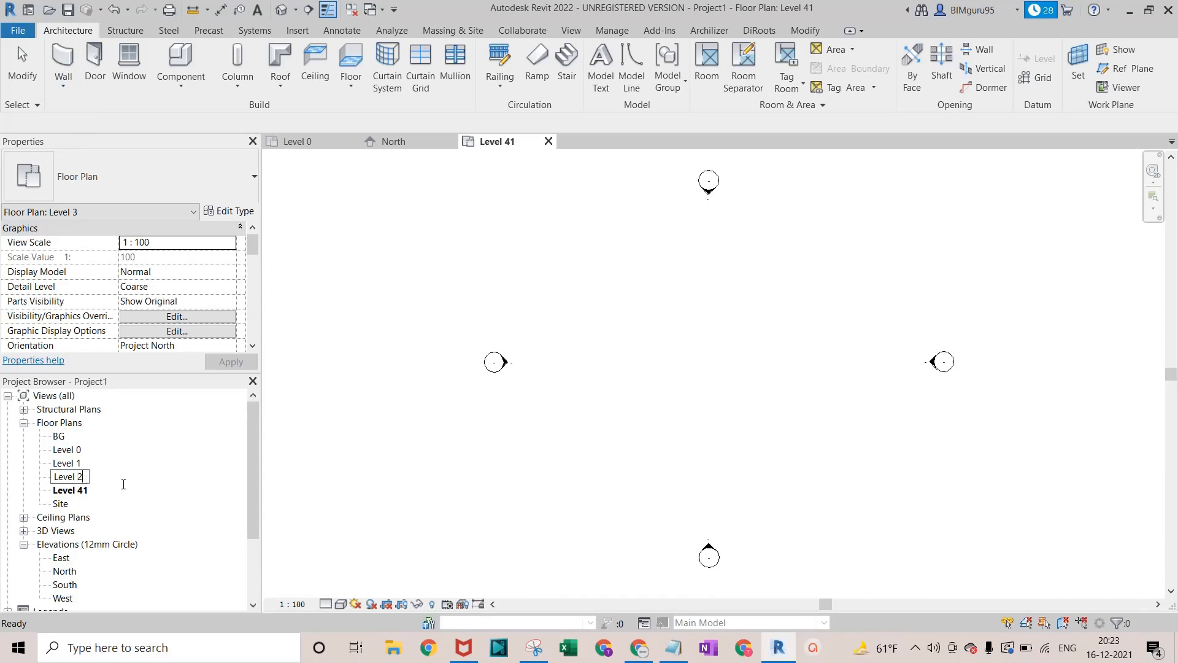
pyautogui.press('Return')
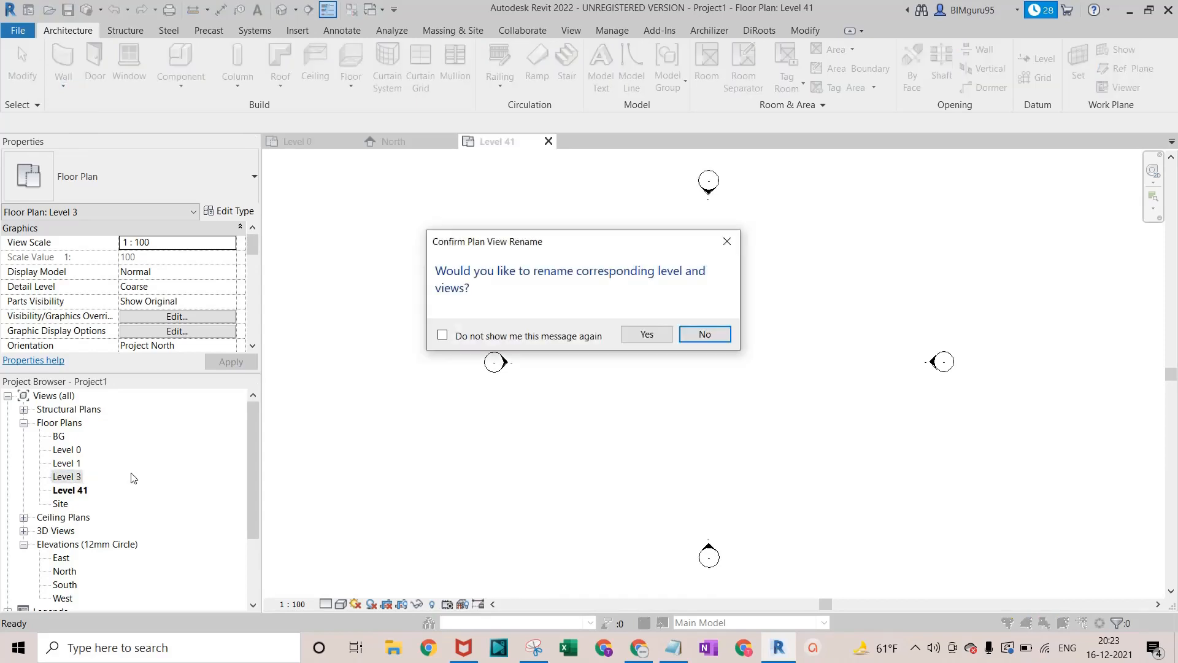
pyautogui.click(640, 337)
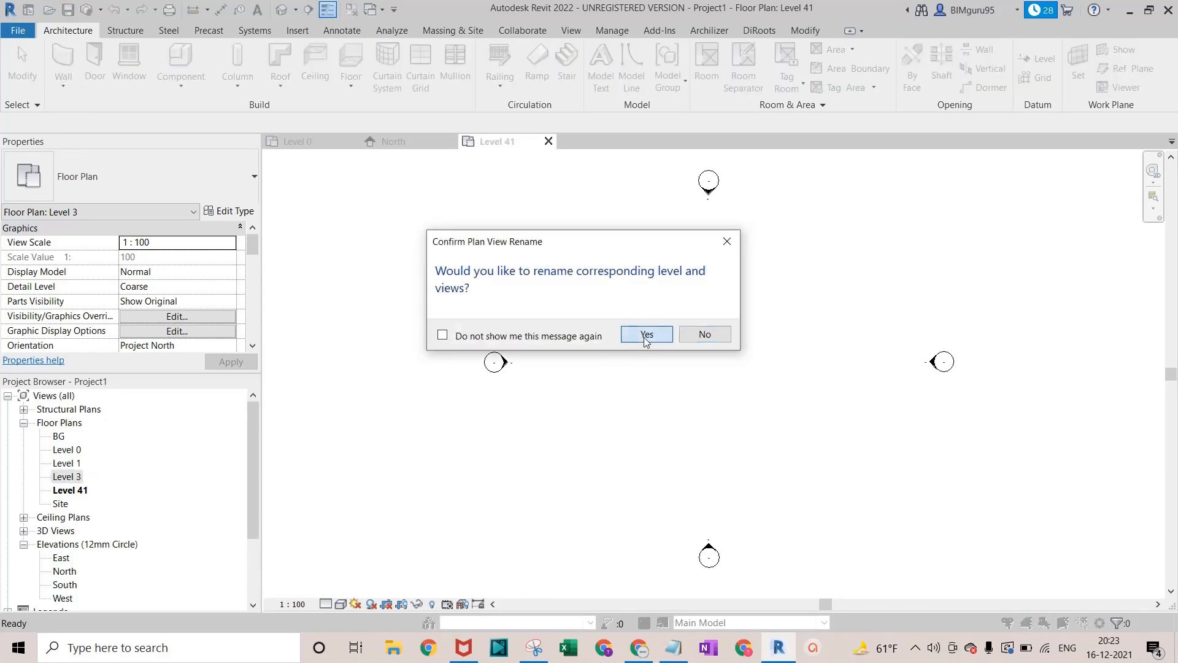
# Rename the Level 41 floor plan view as Level 3
pyautogui.click(79, 491)
pyautogui.click(80, 491)
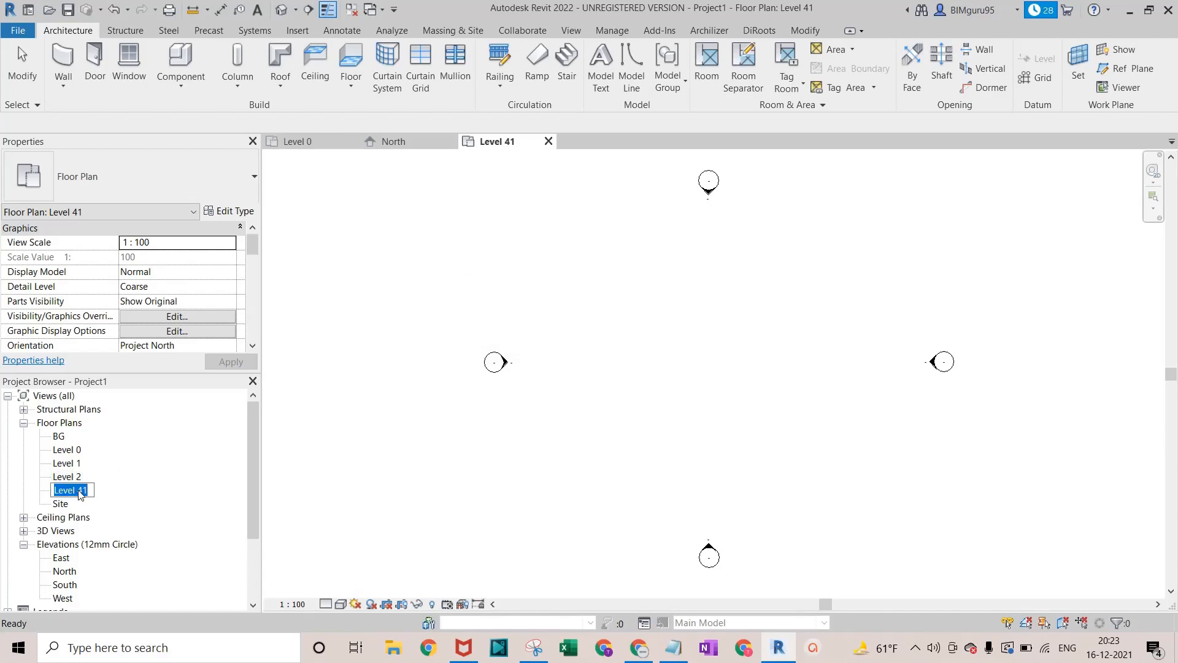
pyautogui.moveTo(90, 490); pyautogui.dragTo(83, 491)
pyautogui.write('3')
pyautogui.press('Return')
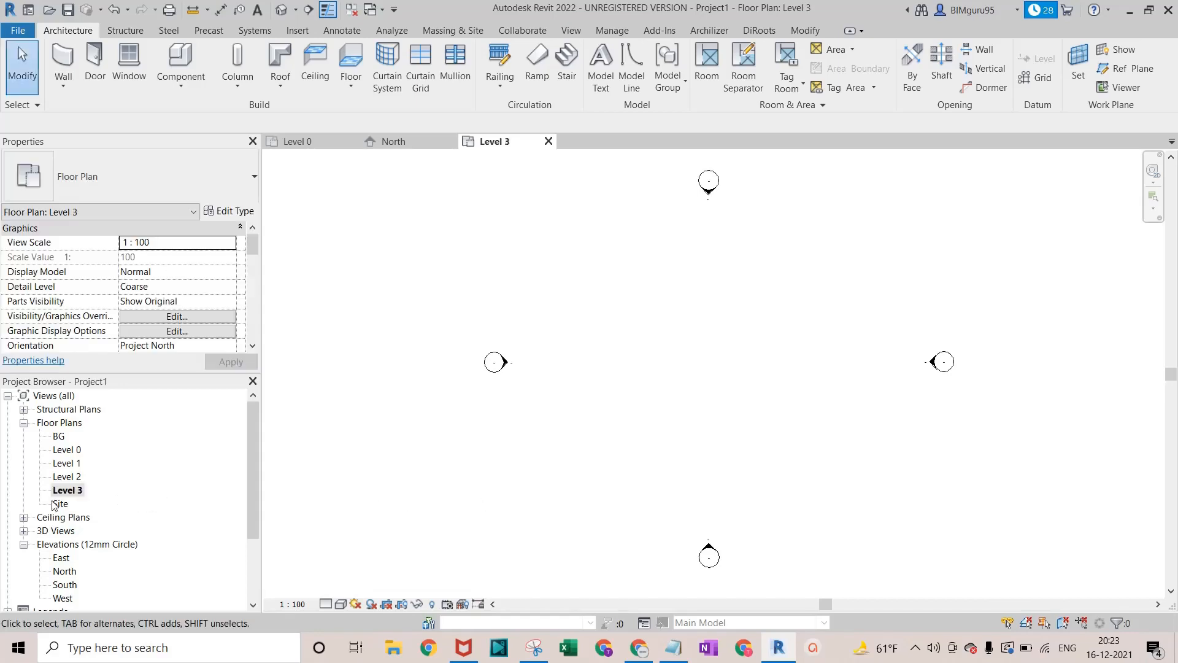
# Open the North elevation and try to rename the level at elevation 8000 as Level 3
pyautogui.doubleClick(65, 571)
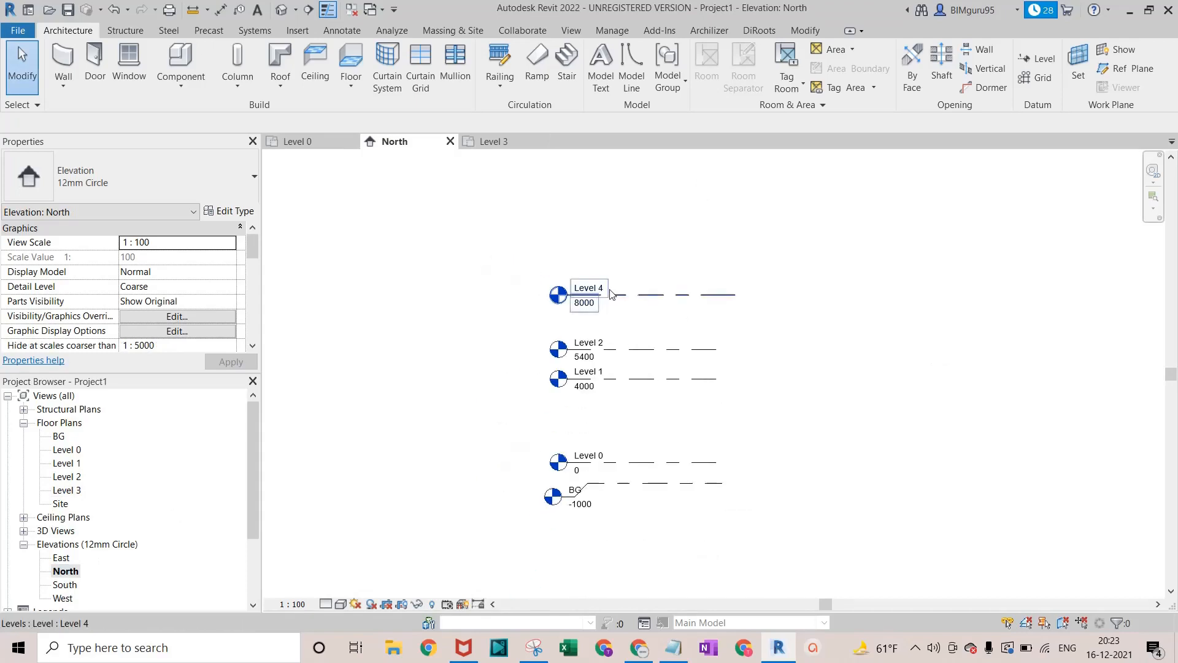
pyautogui.click(609, 294)
pyautogui.scroll(3, 609, 295)
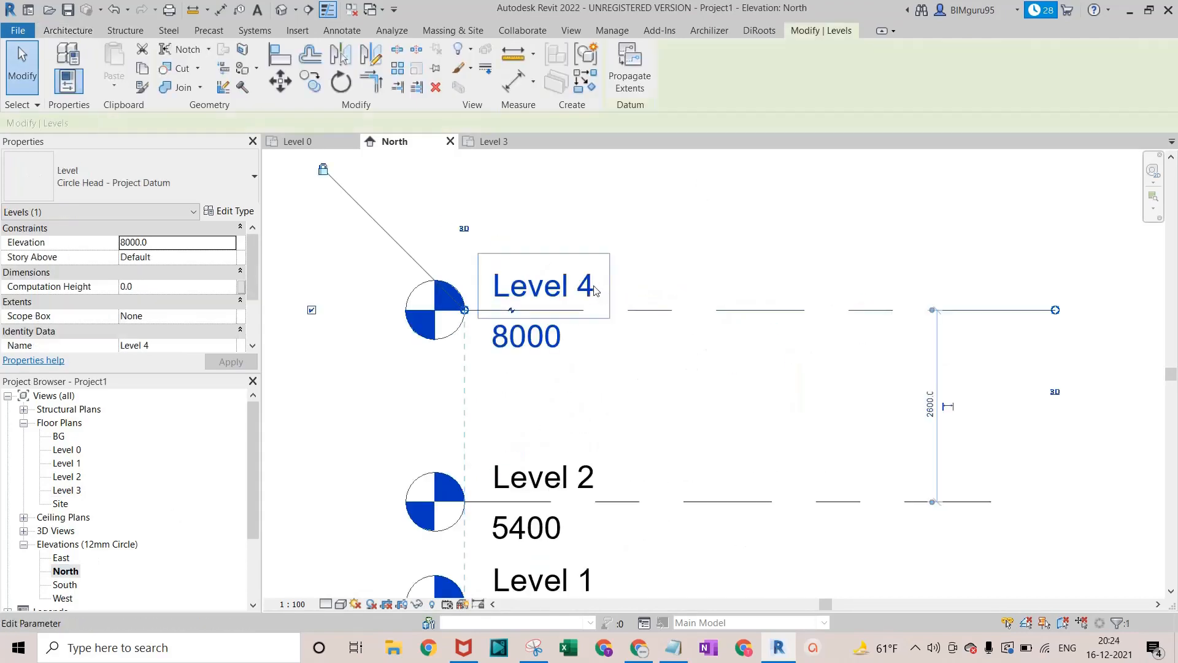
pyautogui.click(583, 291)
pyautogui.click(583, 291)
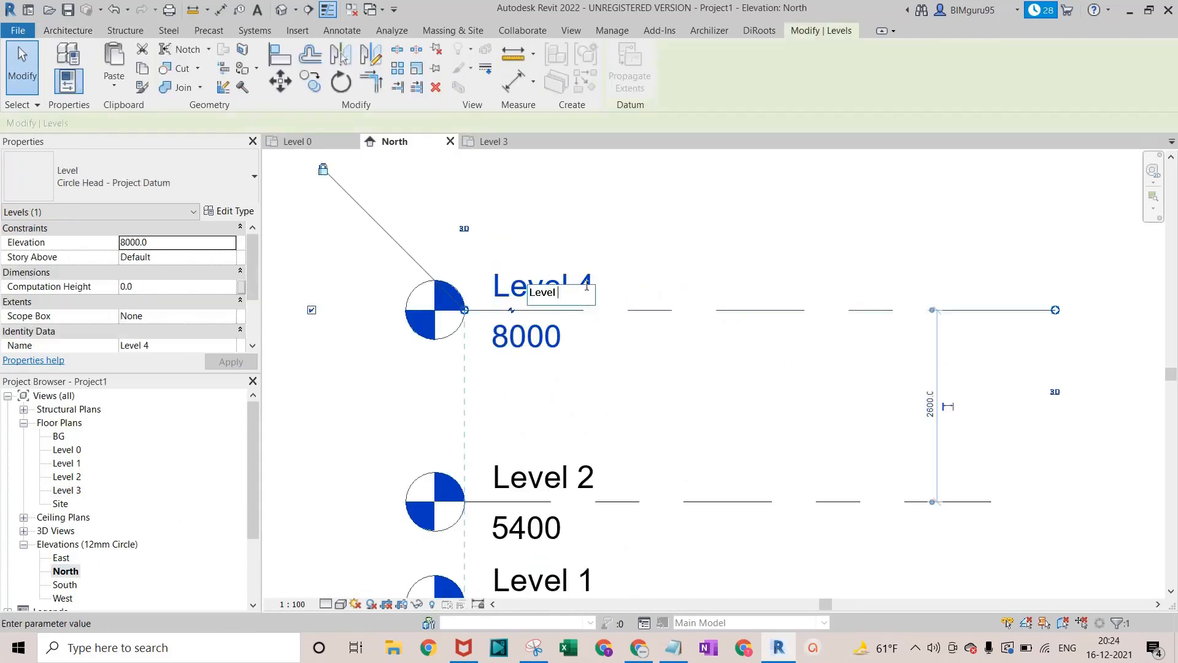
pyautogui.write('Level 3')
pyautogui.press('Return')
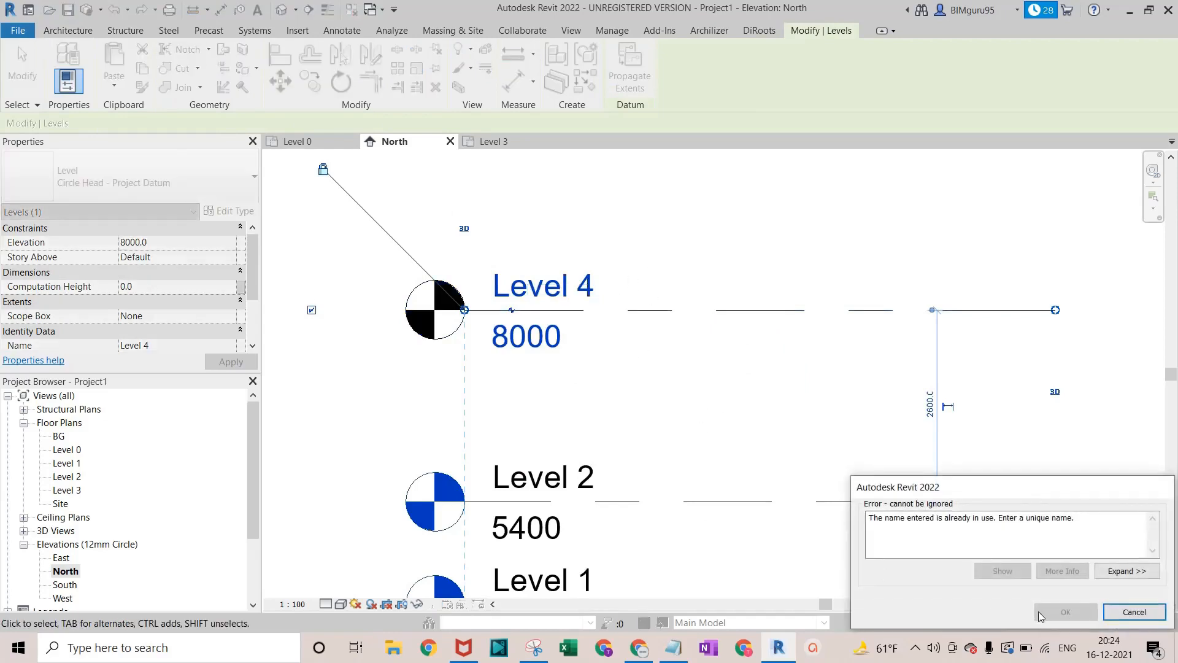
pyautogui.click(1114, 610)
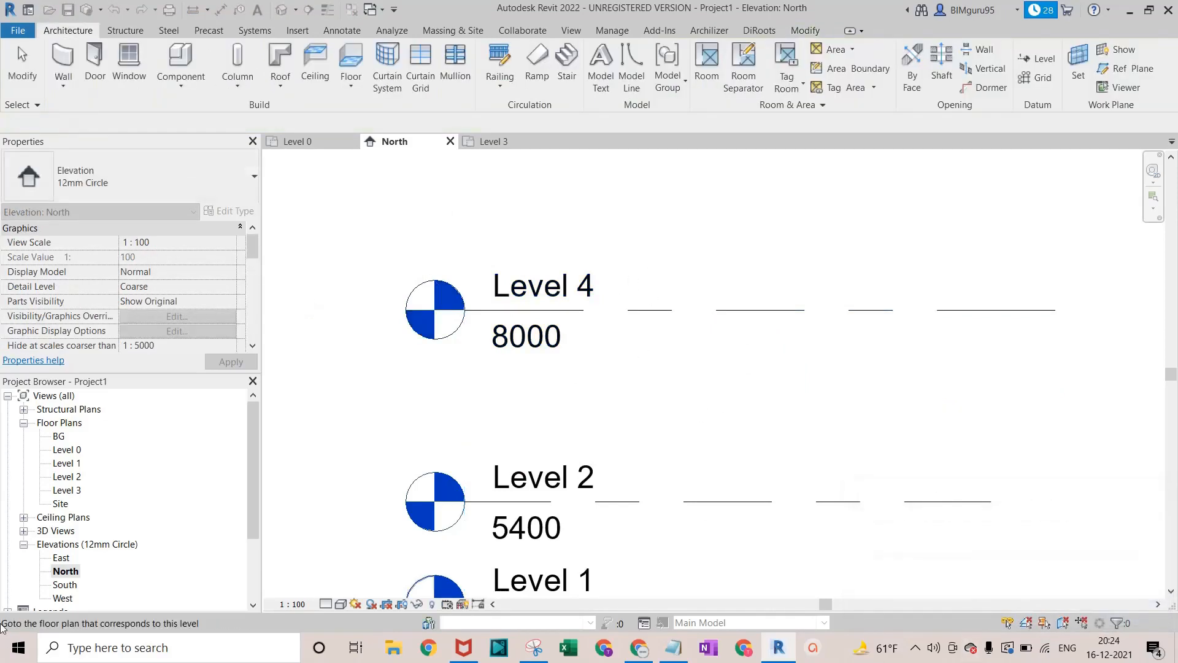
# Undo the last floor plan view rename and try once more to rename the topmost level
pyautogui.click(64, 493)
pyautogui.hotkey('ctrl', 'z')
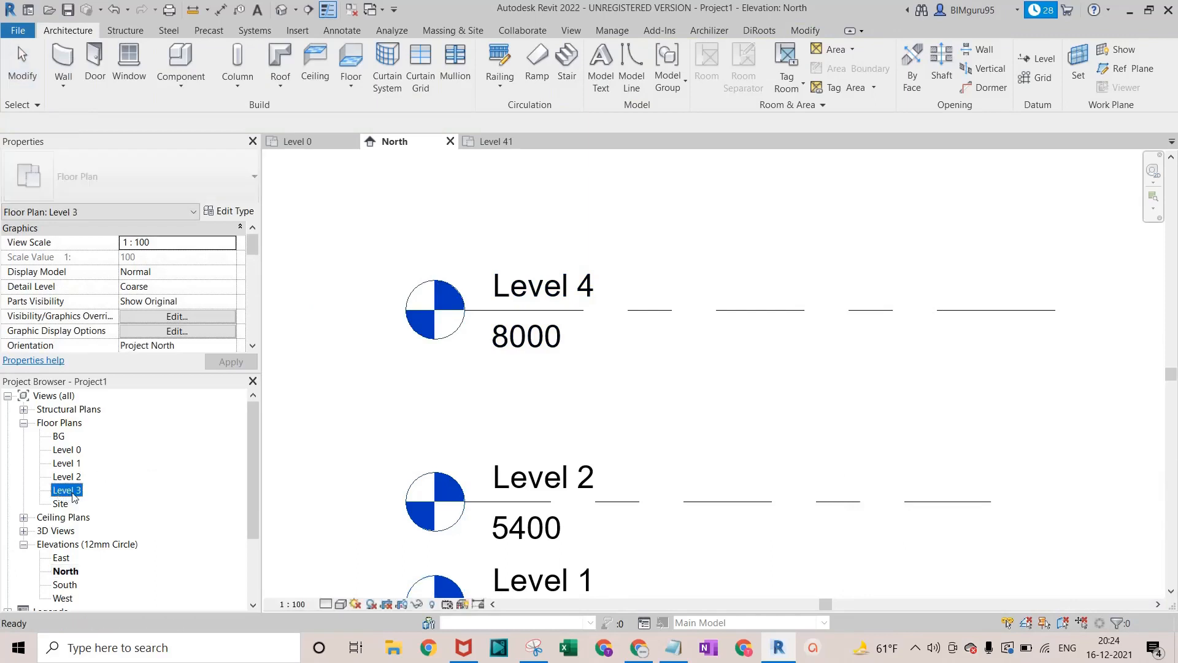
pyautogui.click(584, 286)
pyautogui.click(583, 290)
pyautogui.click(583, 290)
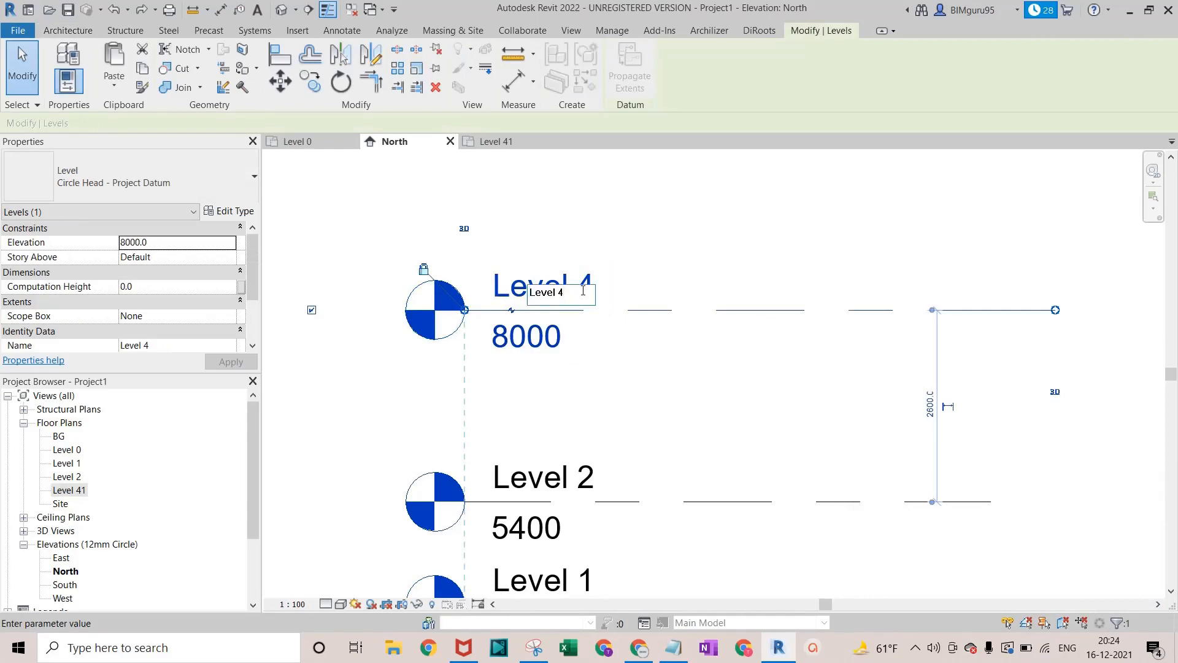
pyautogui.press('Return')
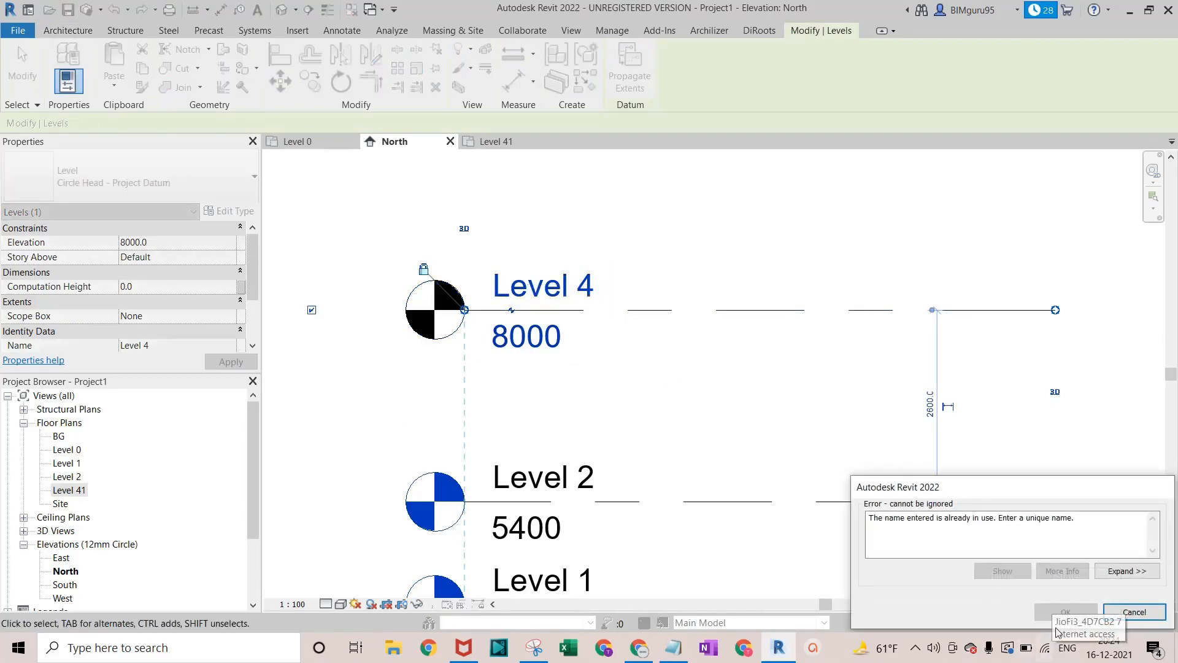
pyautogui.click(1135, 612)
# Delete the topmost level at elevation 8000 together with its associated plan views
pyautogui.scroll(-3, 620, 421)
pyautogui.scroll(-2, 620, 421)
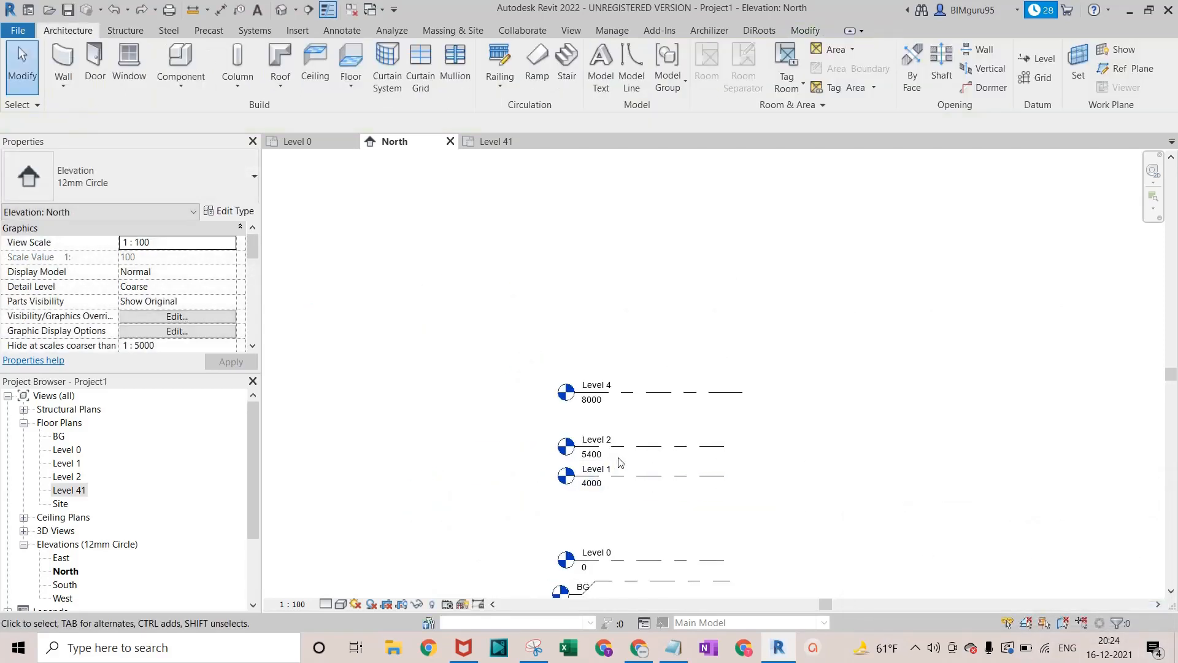
pyautogui.click(641, 393)
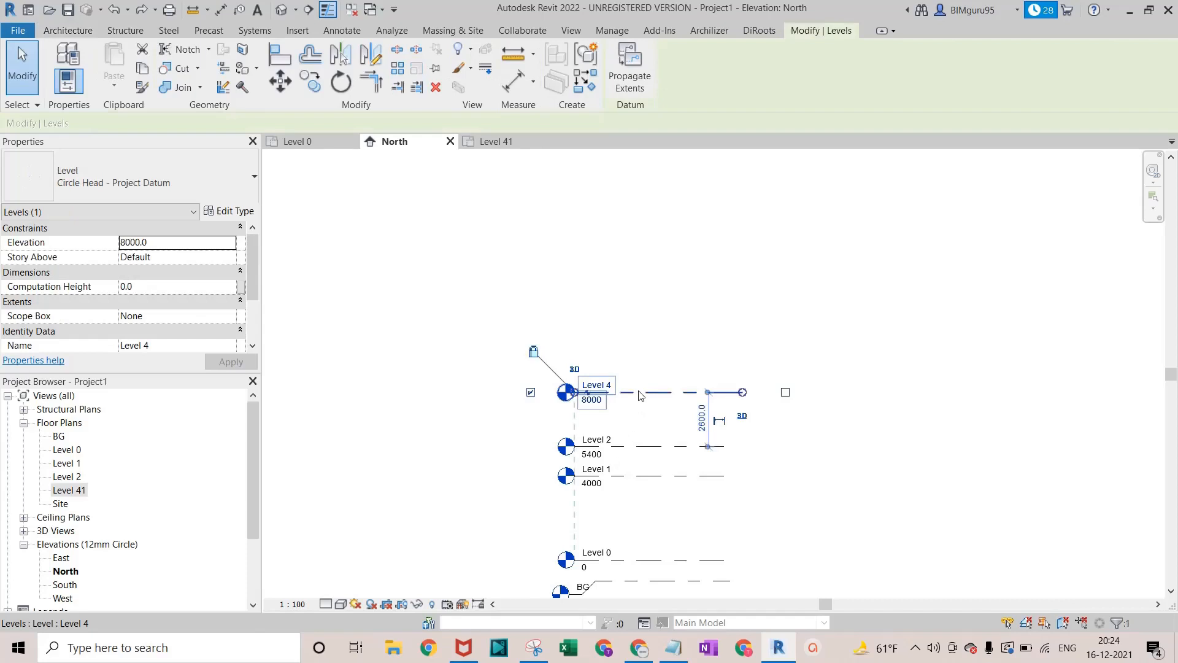
pyautogui.press('Delete')
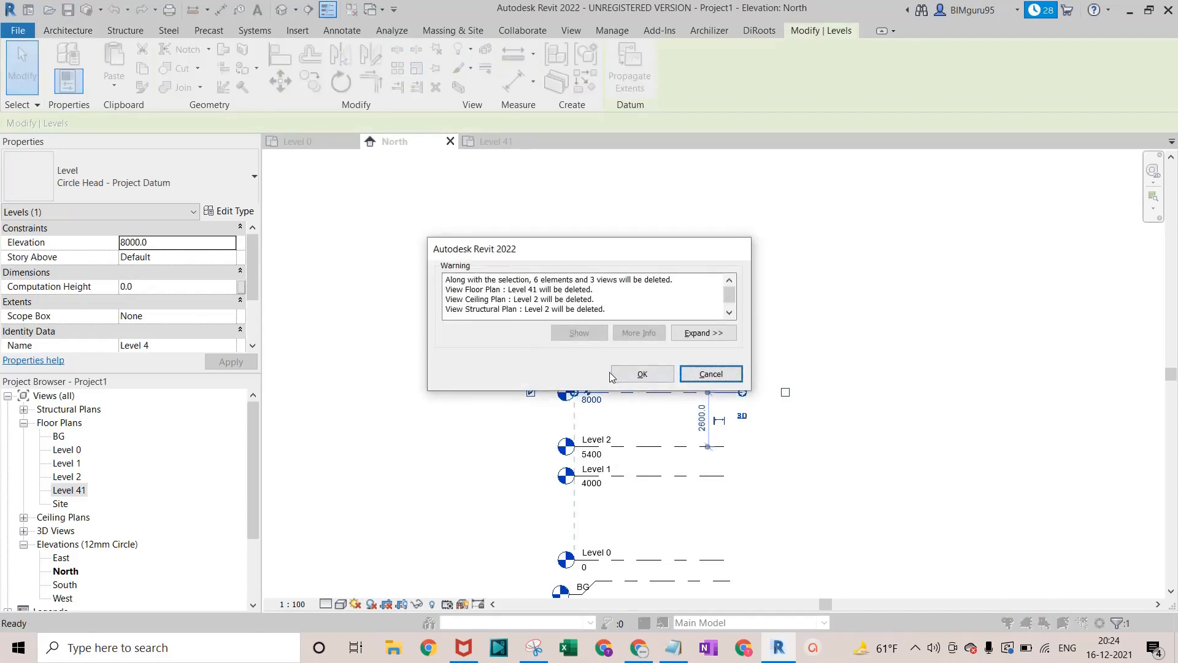
pyautogui.click(642, 375)
pyautogui.scroll(-1, 628, 382)
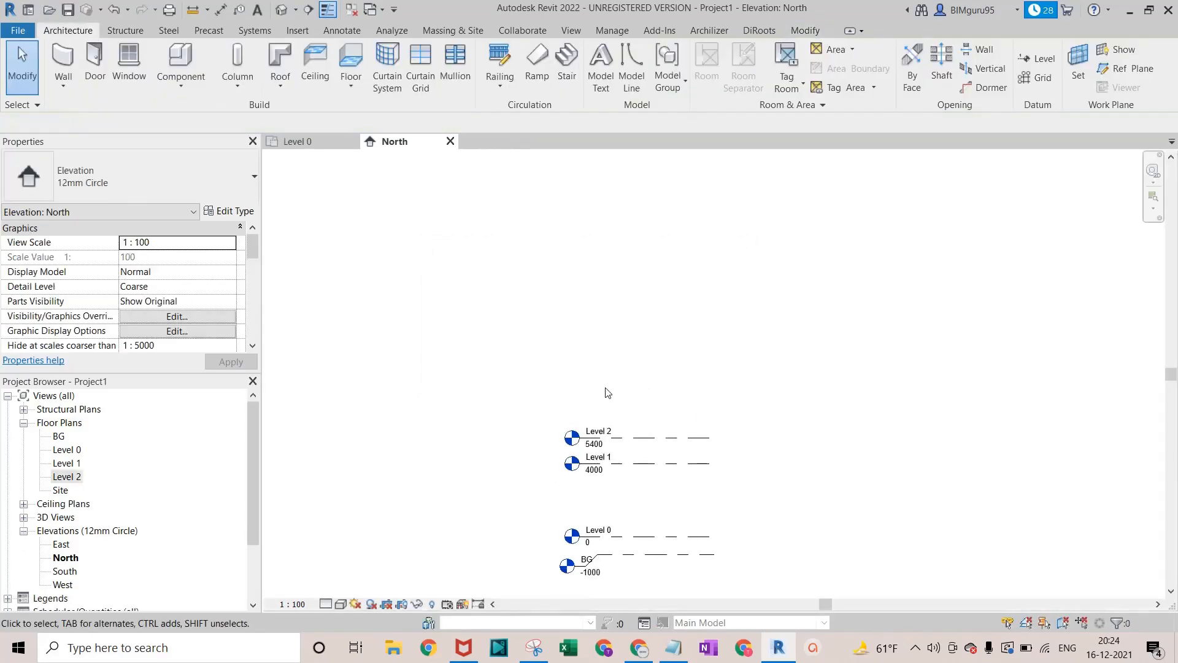
# Draw a new level with a plan view above Level 2, at an elevation of about 7300
pyautogui.click(633, 443)
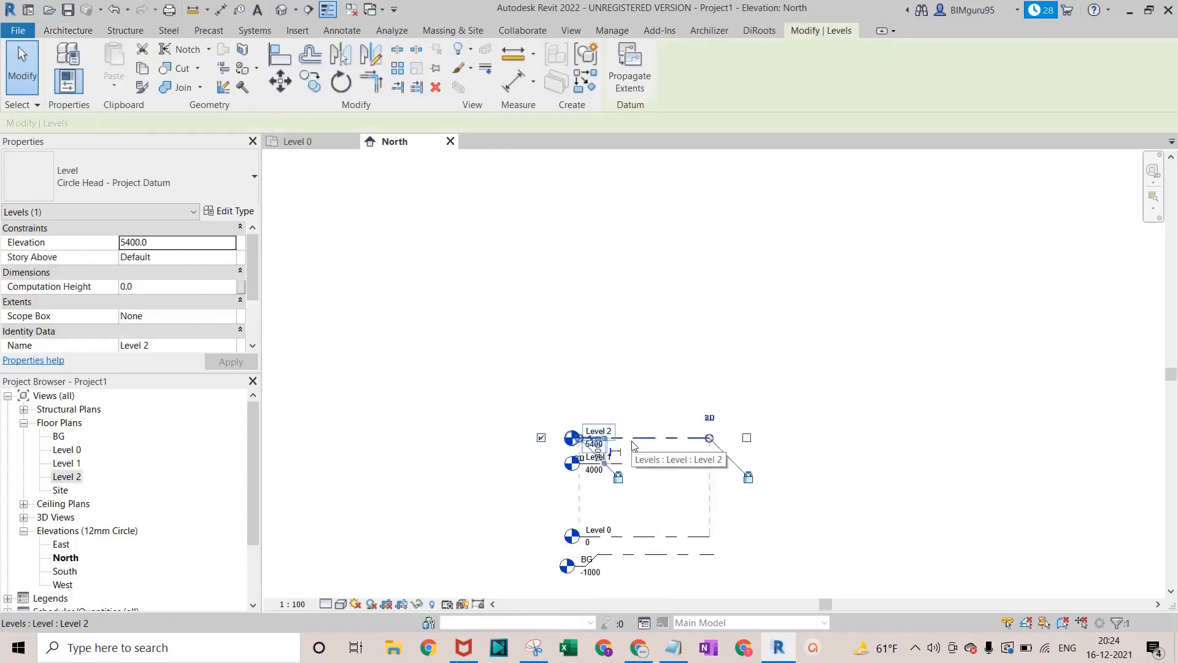
pyautogui.click(721, 222)
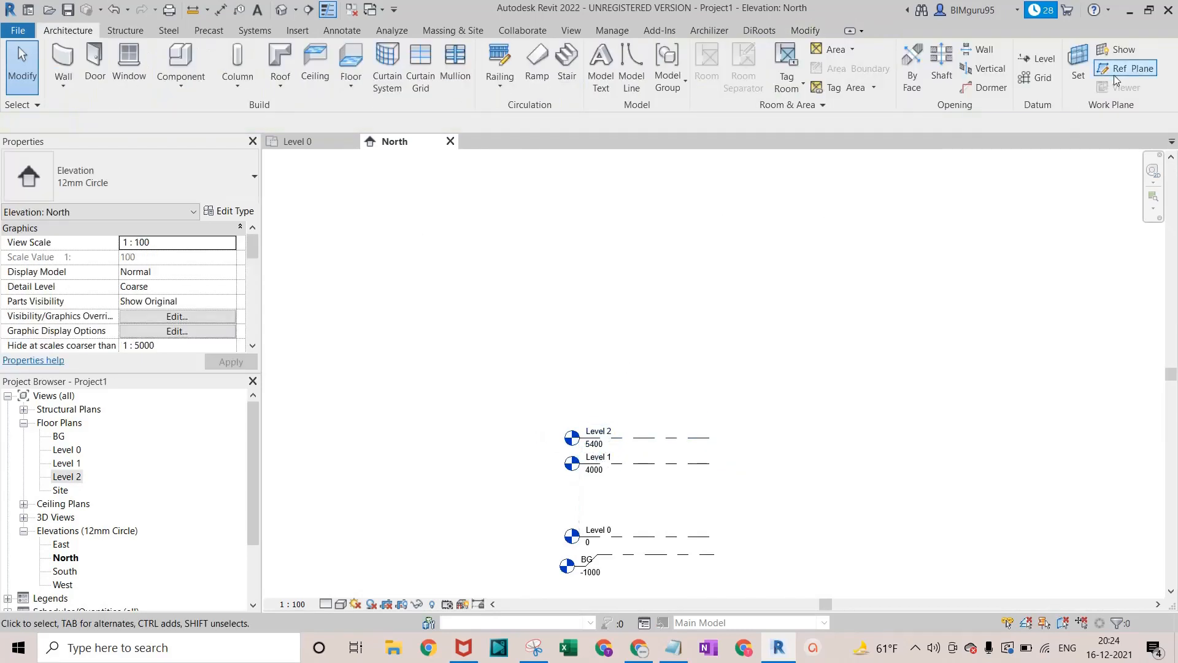
pyautogui.click(1031, 68)
pyautogui.click(572, 404)
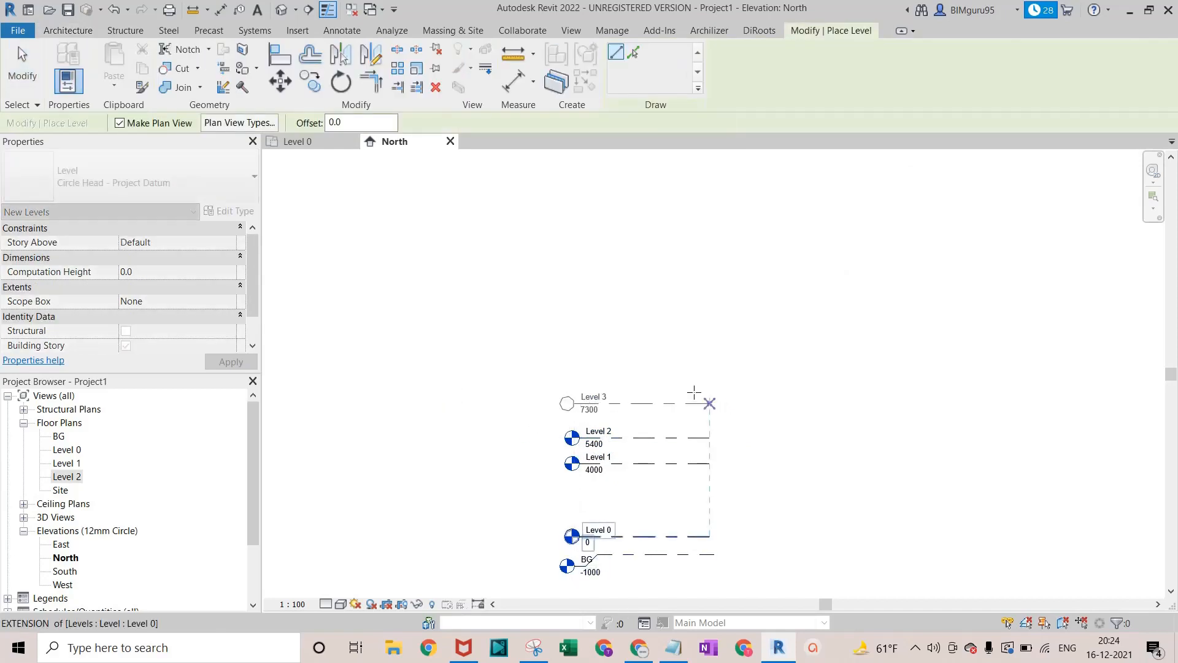
pyautogui.click(700, 398)
pyautogui.scroll(3, 558, 432)
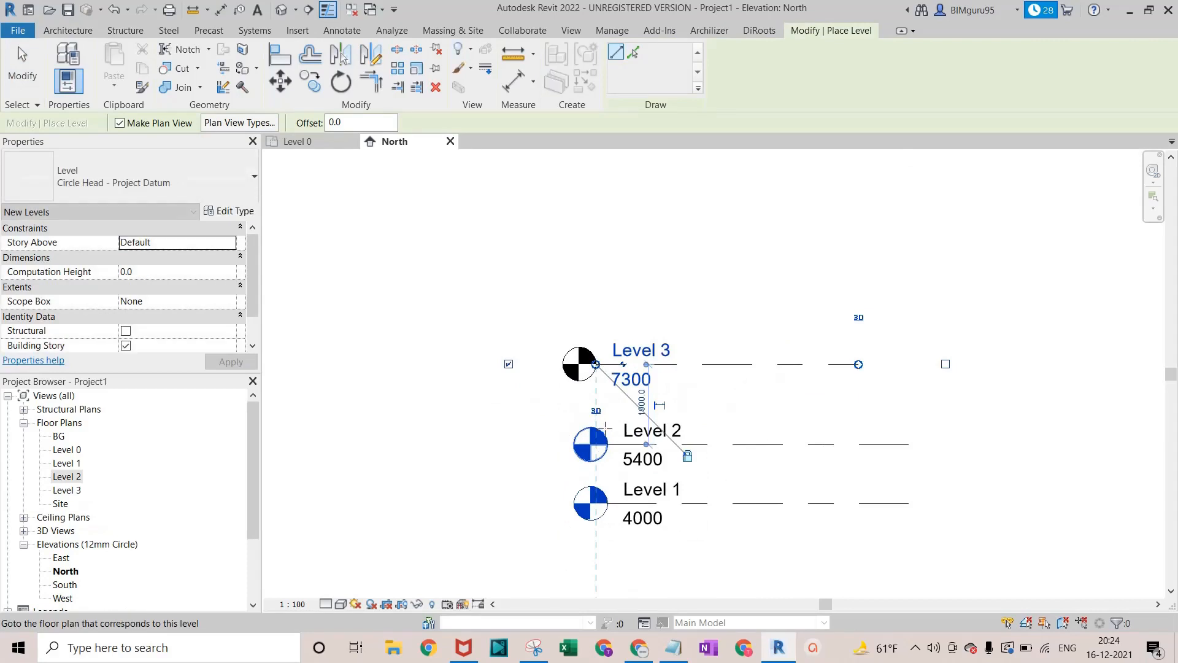
pyautogui.press('Escape')
pyautogui.press('Escape')
# Set the elevation of the new Level 3 to 8000
pyautogui.scroll(-4, 758, 384)
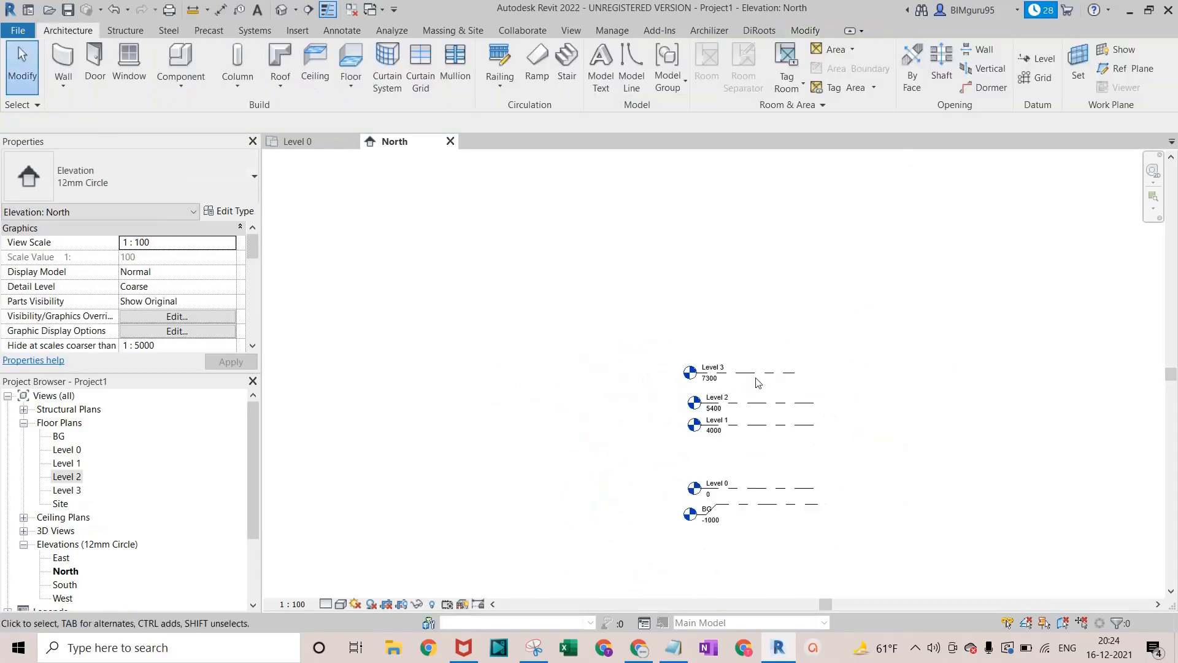
pyautogui.scroll(2, 752, 359)
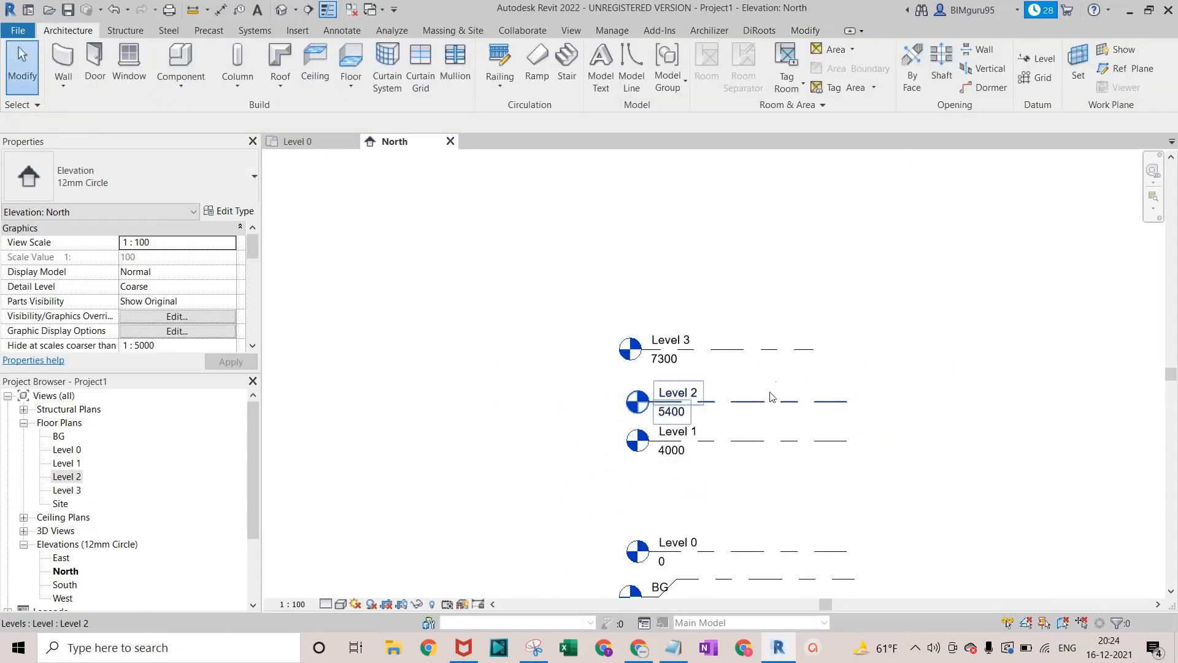
pyautogui.click(675, 362)
pyautogui.scroll(3, 660, 364)
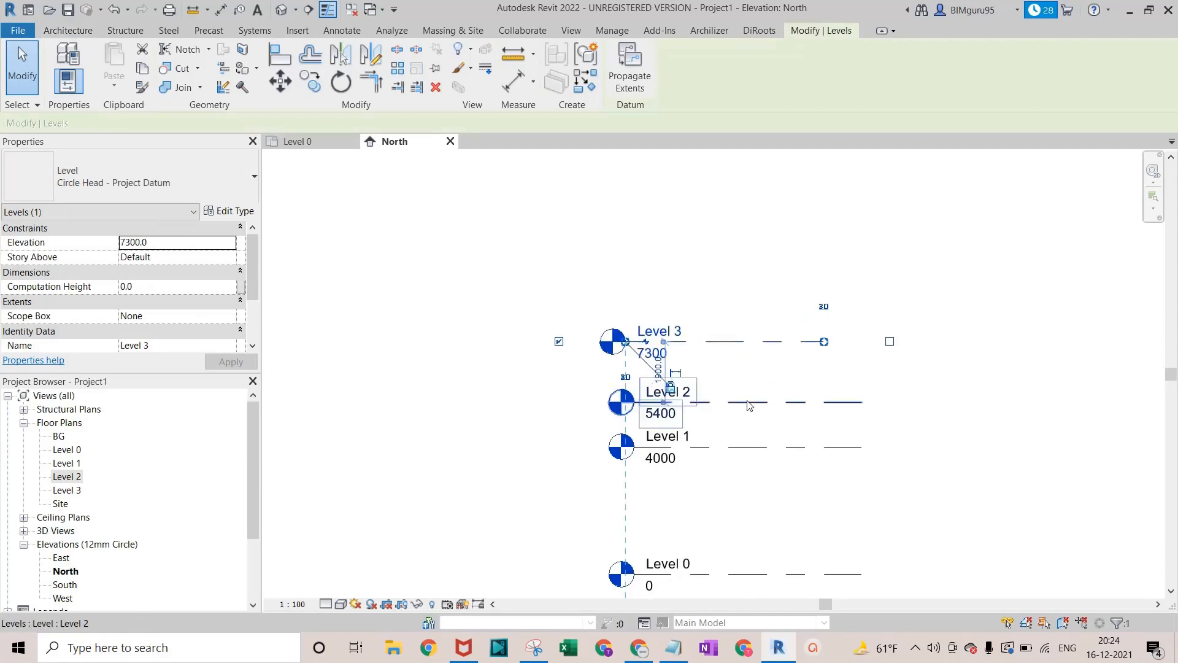
pyautogui.click(577, 320)
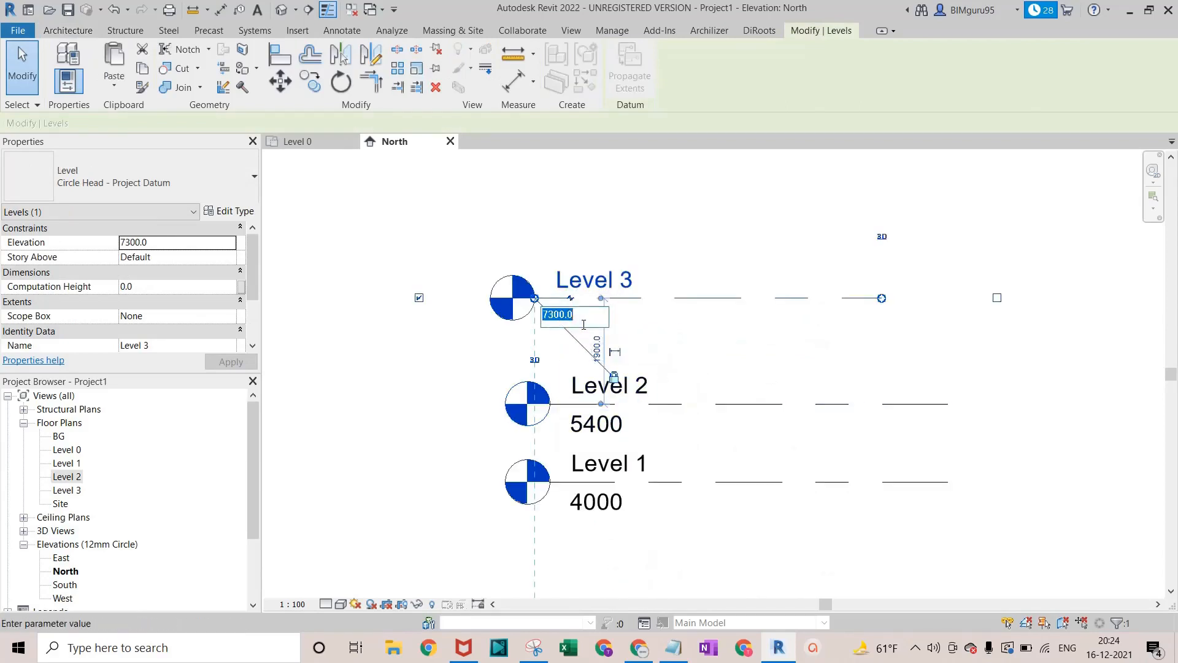
pyautogui.write('800')
pyautogui.press('Return')
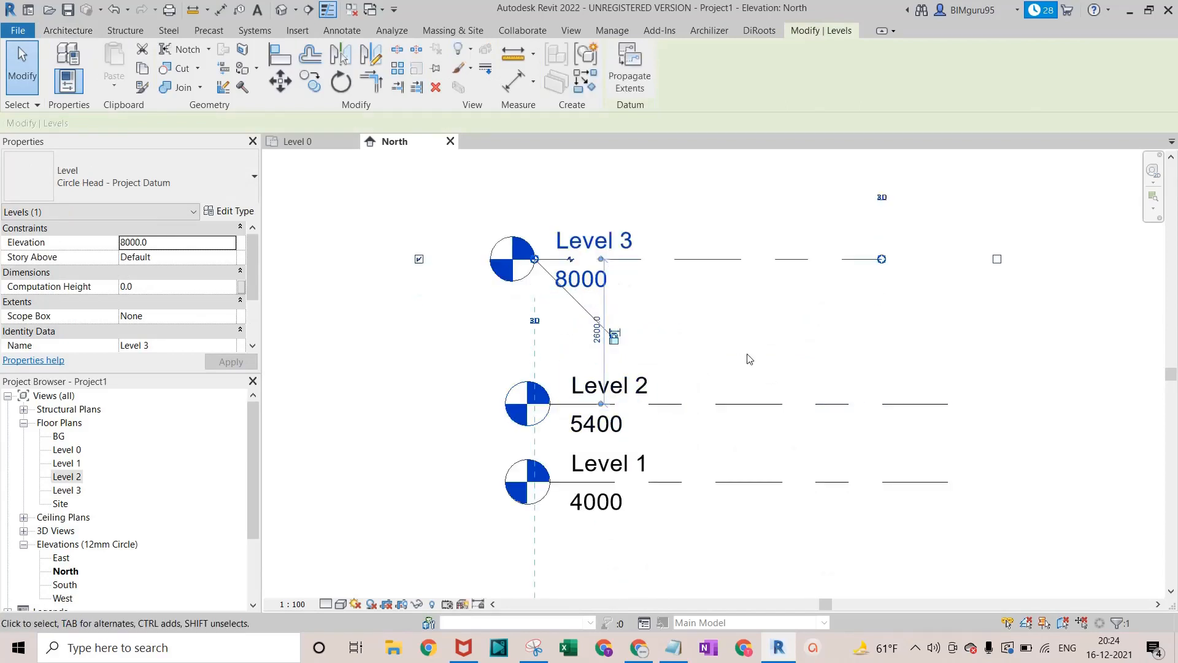
pyautogui.scroll(-4, 610, 339)
pyautogui.press('Escape')
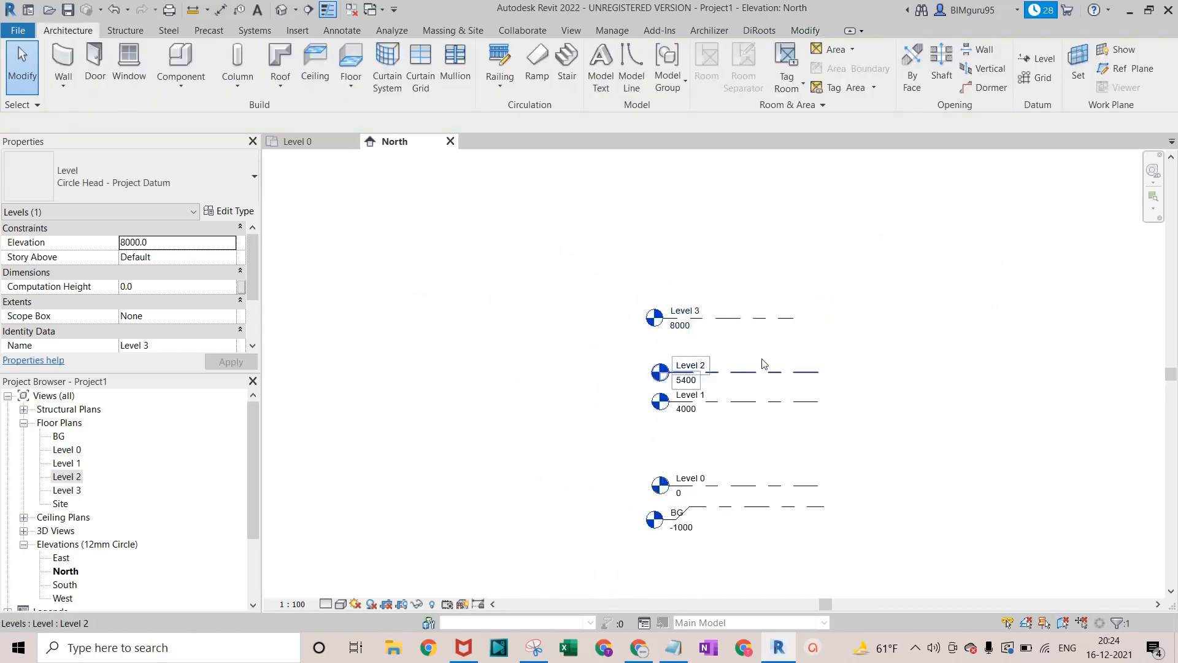
# Align the right ends of the Level 3 and BG lines with the ends of the other levels
pyautogui.scroll(-2, 763, 358)
pyautogui.click(789, 332)
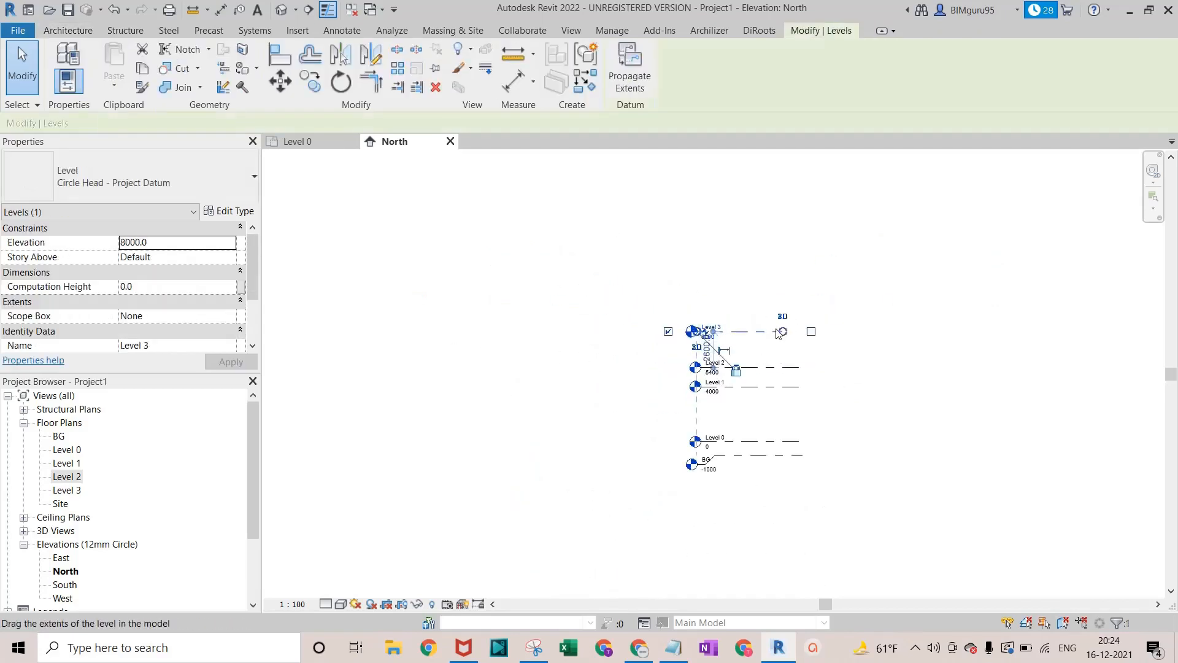
pyautogui.moveTo(781, 334)
pyautogui.mouseDown()
pyautogui.moveTo(983, 348)
pyautogui.moveTo(799, 341)
pyautogui.mouseUp()
pyautogui.click(785, 455)
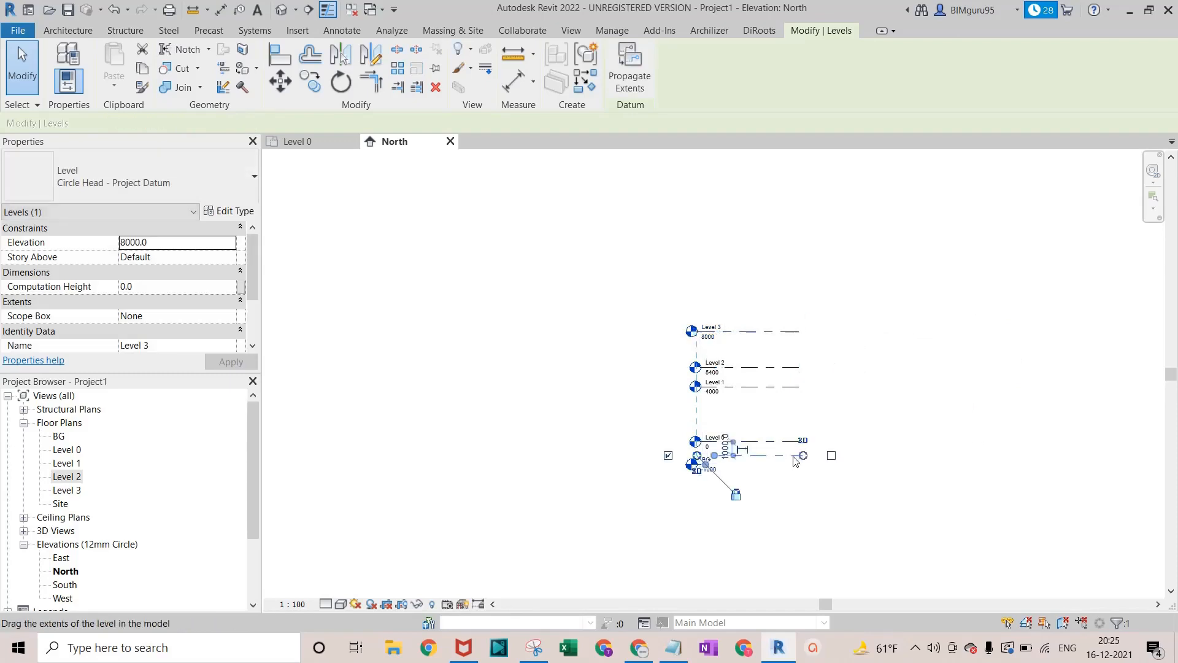
pyautogui.moveTo(800, 458); pyautogui.dragTo(793, 468)
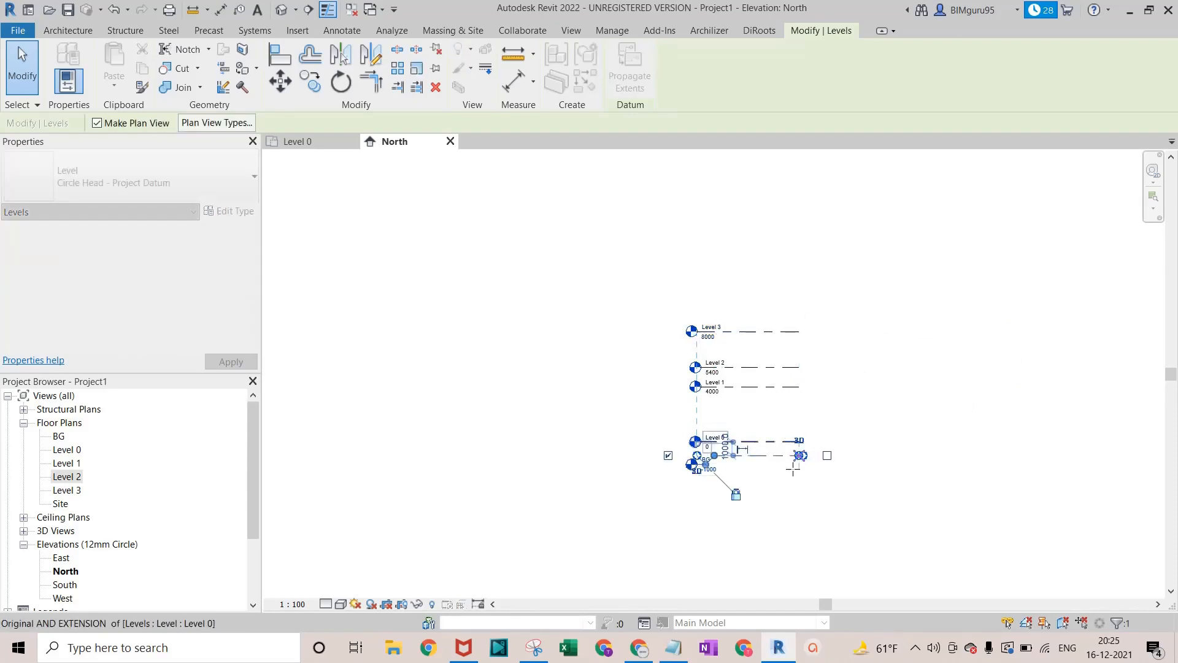
pyautogui.press('Escape')
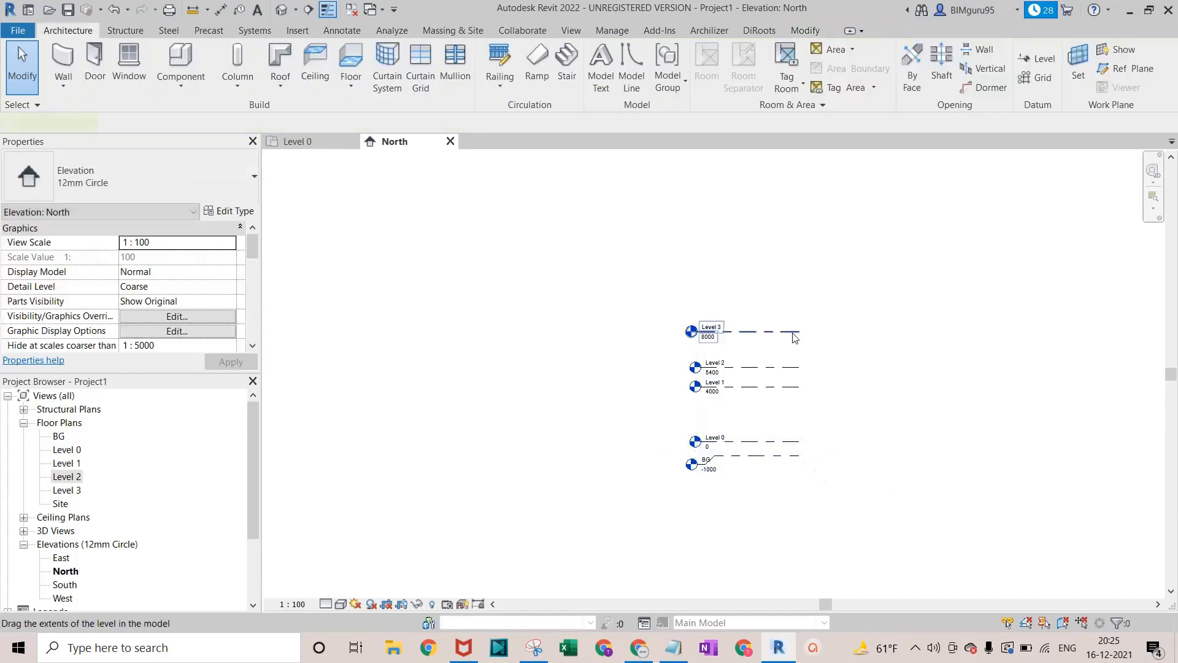
# Stretch the aligned right ends of all the level lines together, well beyond their current extents
pyautogui.click(794, 332)
pyautogui.moveTo(797, 332); pyautogui.dragTo(984, 344)
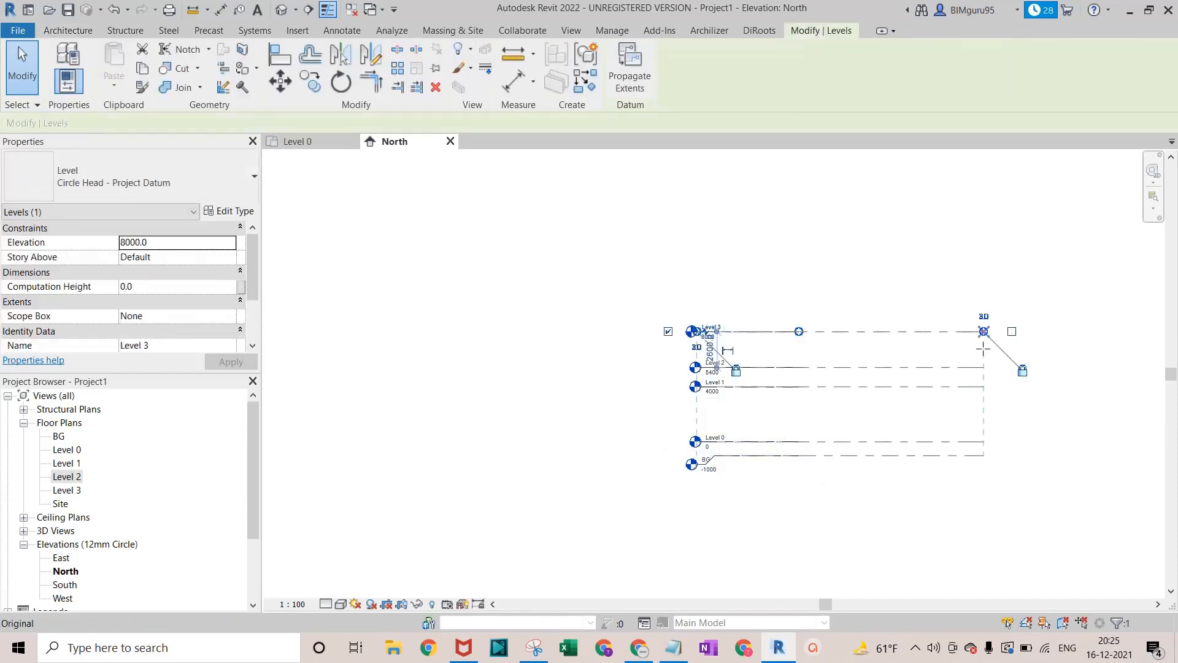
pyautogui.press('Escape')
pyautogui.scroll(3, 952, 492)
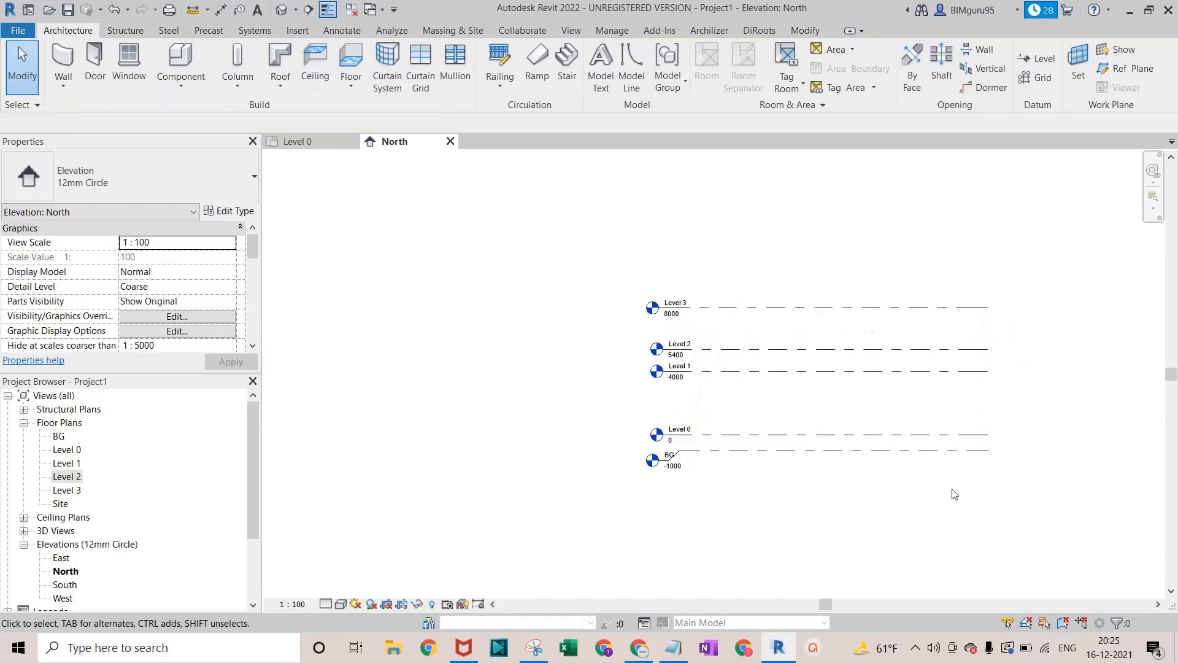
pyautogui.scroll(-2, 992, 447)
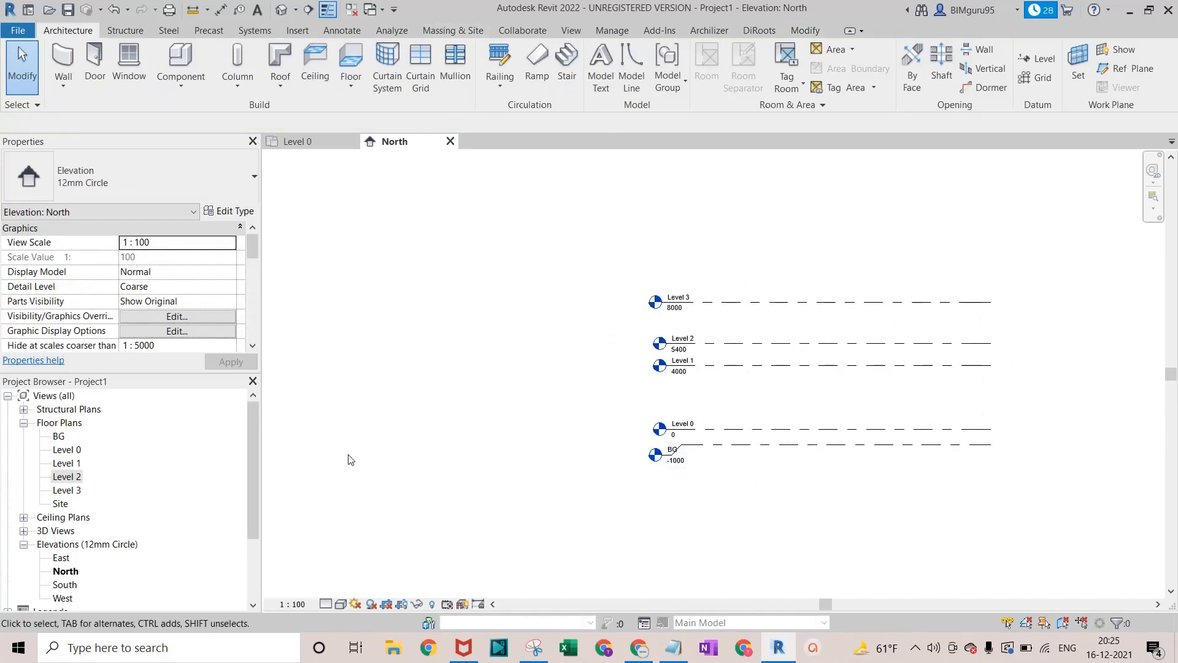
# On the Level 0 floor plan, draw a vertical grid line just inside the western elevation marker and show the bubble at its upper end
pyautogui.doubleClick(69, 451)
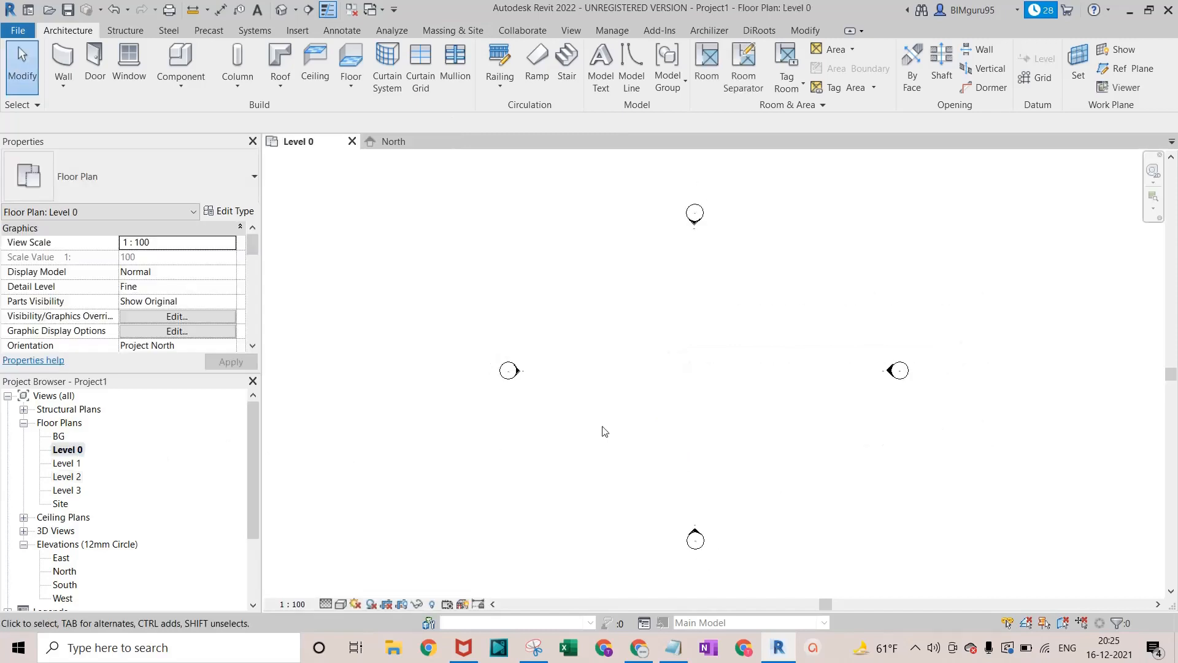
pyautogui.click(1040, 80)
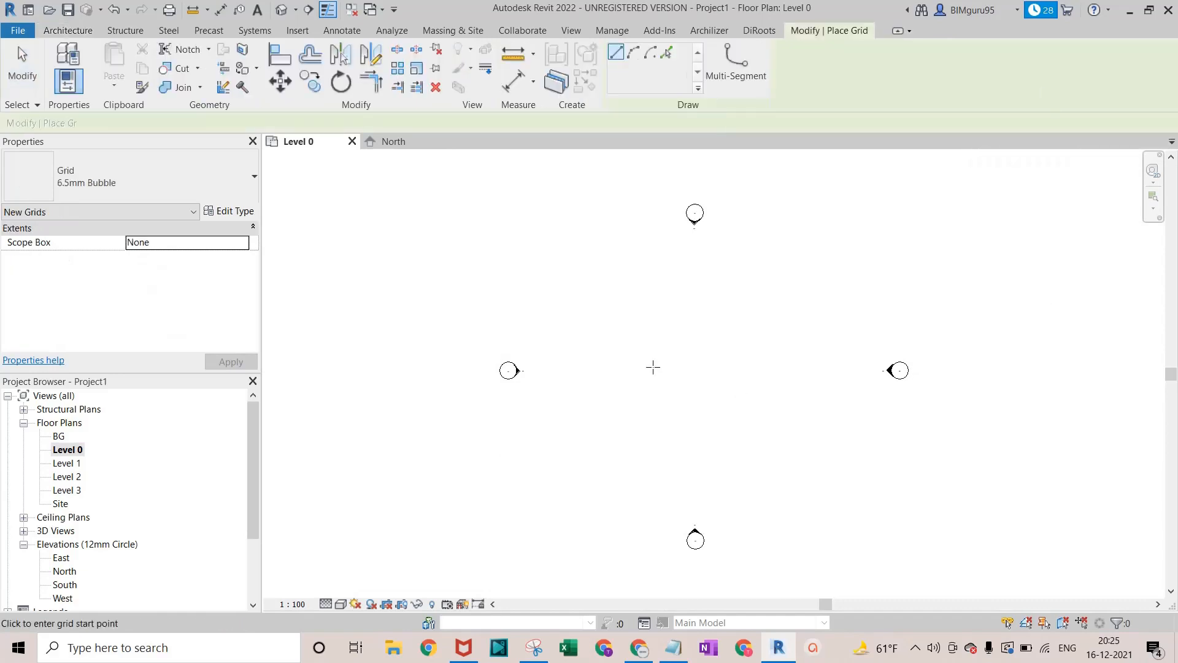
pyautogui.click(584, 237)
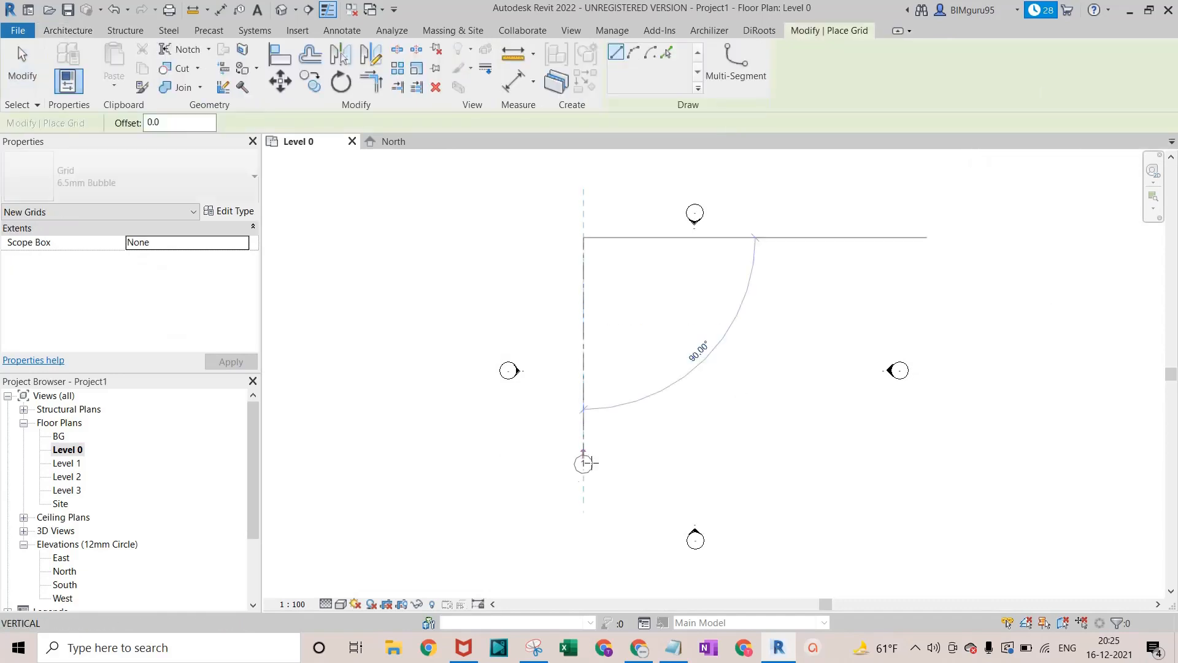
pyautogui.click(583, 497)
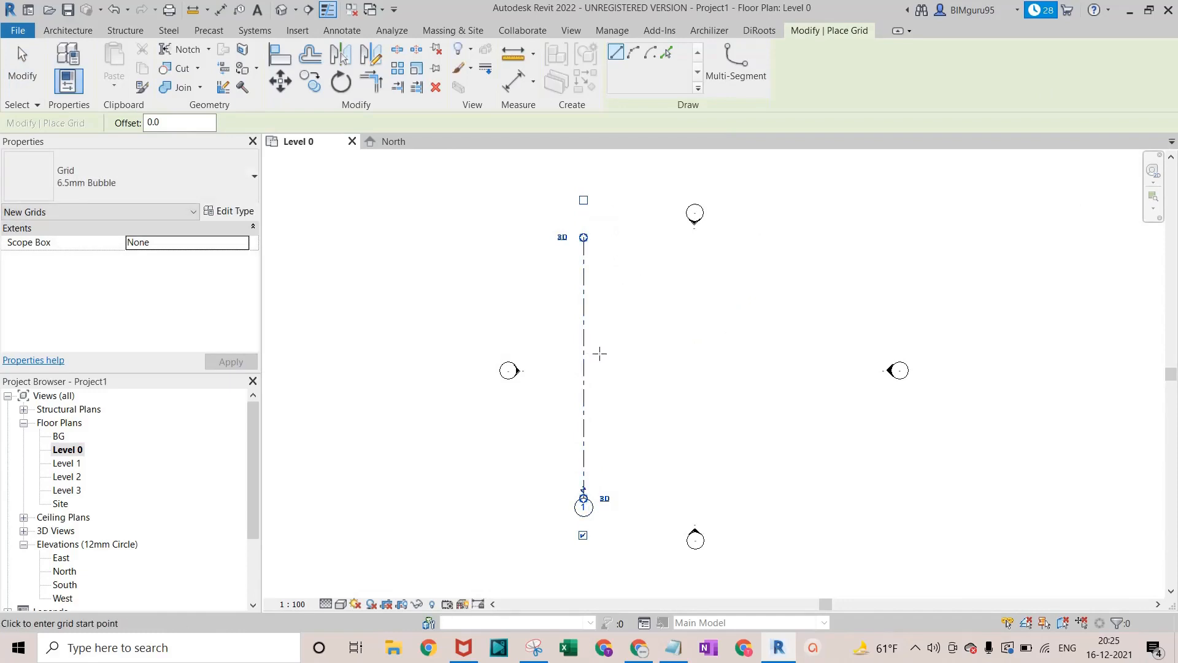
pyautogui.press('Escape')
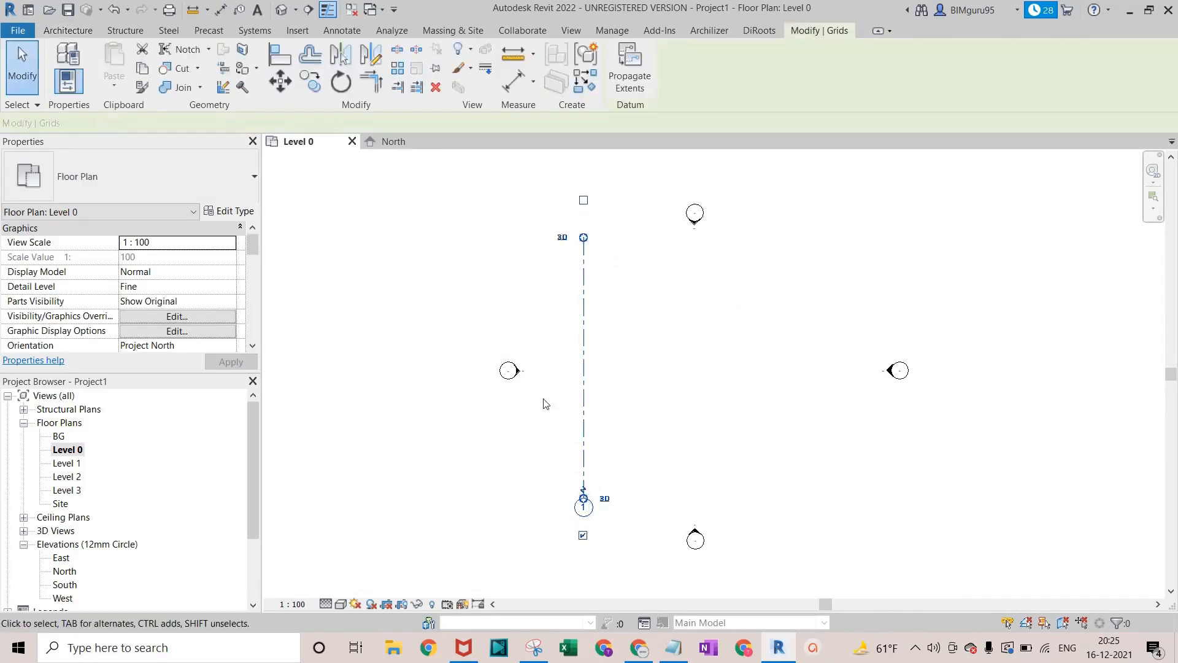
pyautogui.click(584, 200)
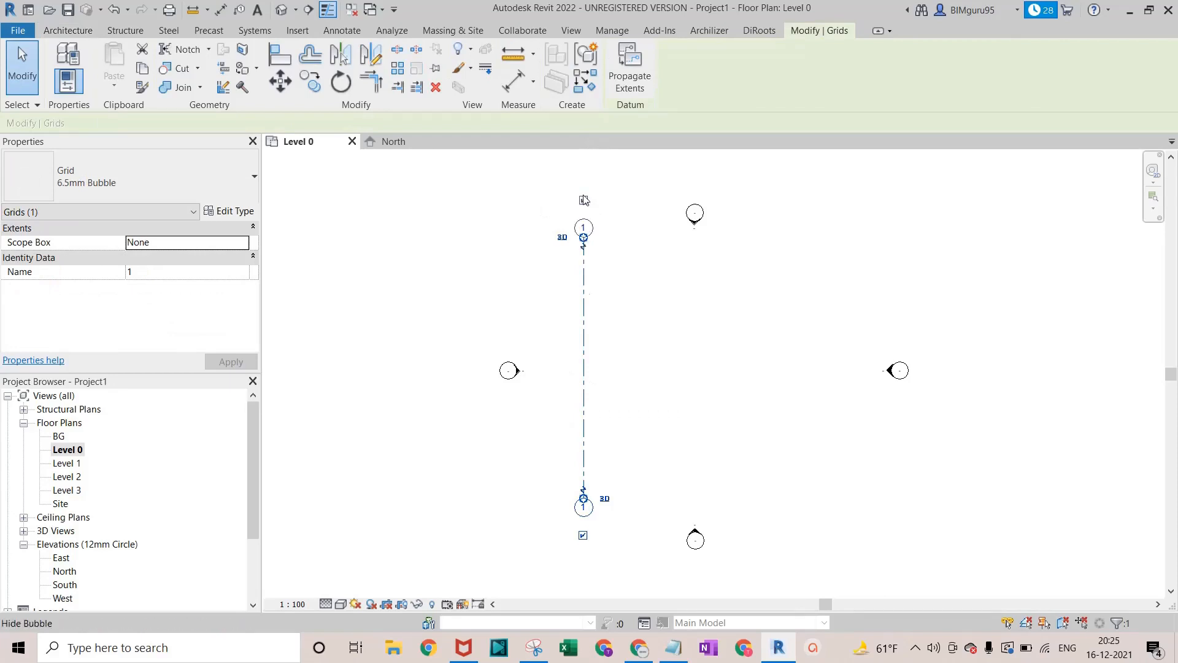
# Hide grid 1's lower bubble and copy the grid line eastward four times at 4000 spacing
pyautogui.click(583, 537)
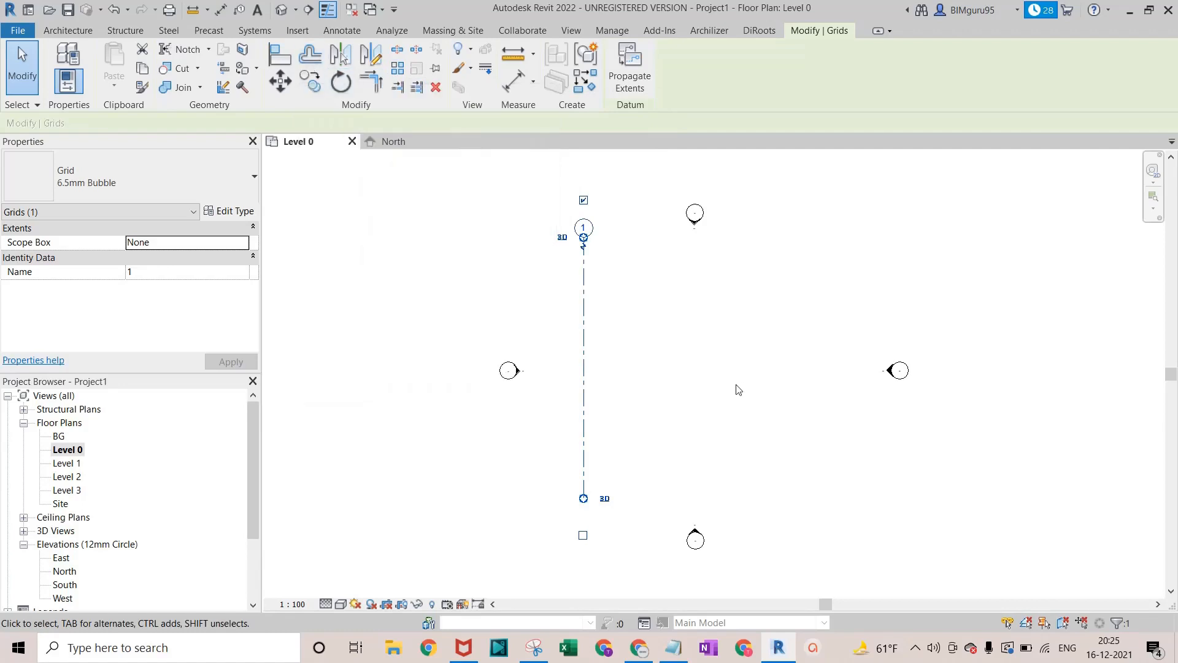
pyautogui.press('c')
pyautogui.press('o')
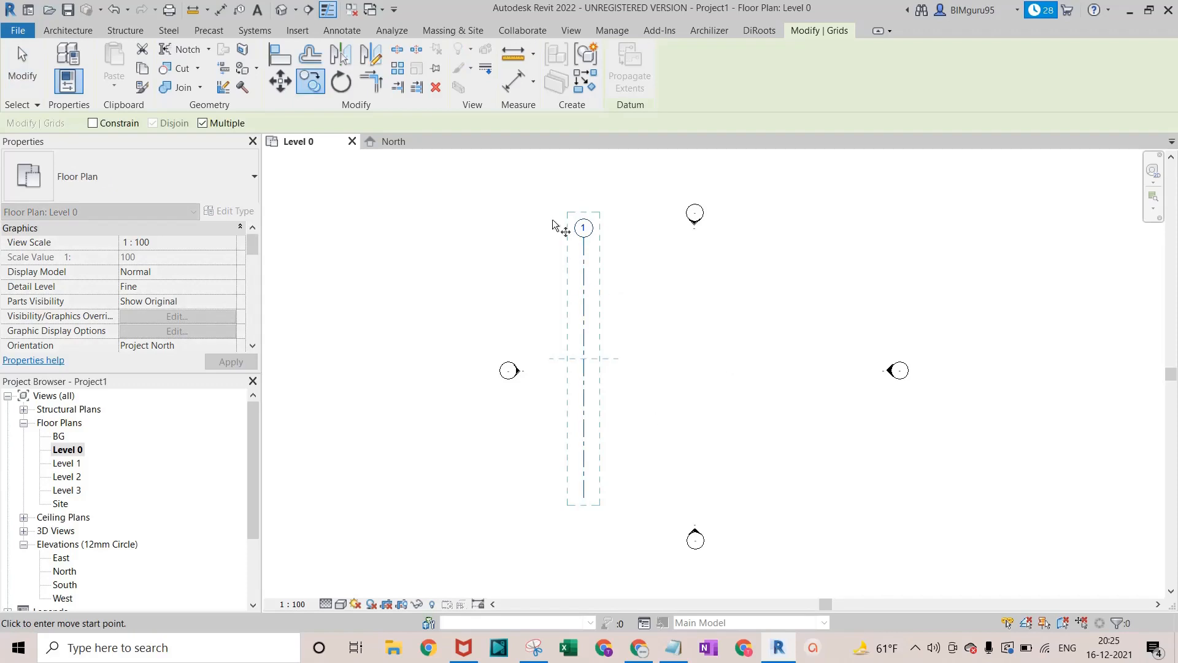
pyautogui.click(584, 252)
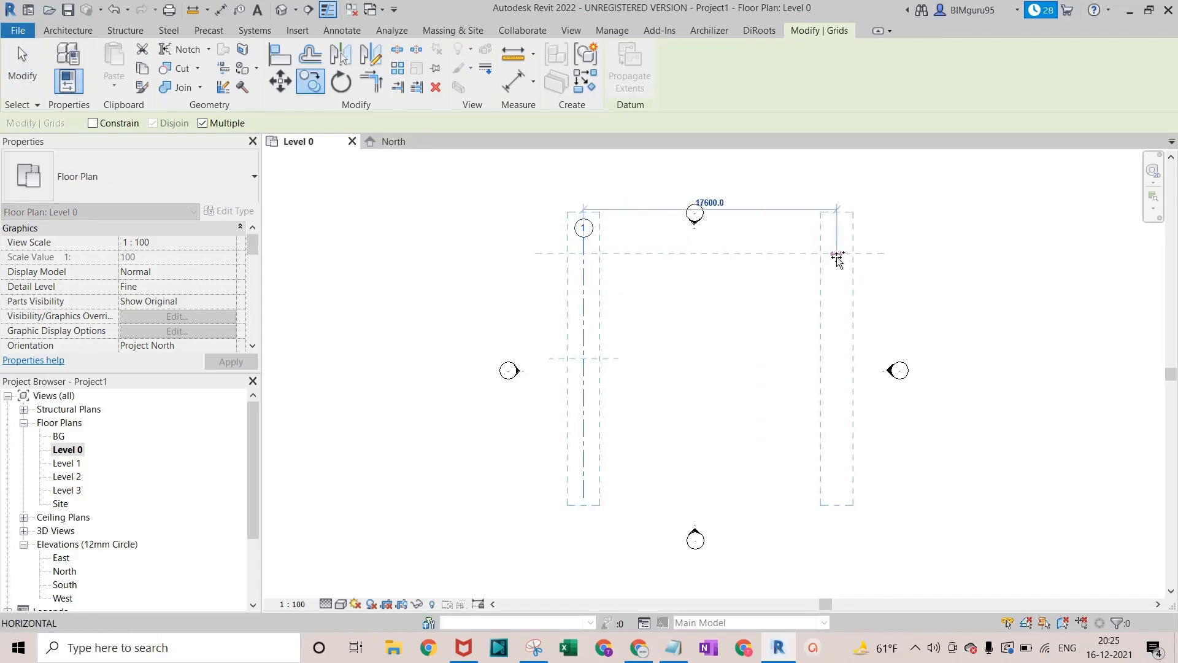
pyautogui.write('4000')
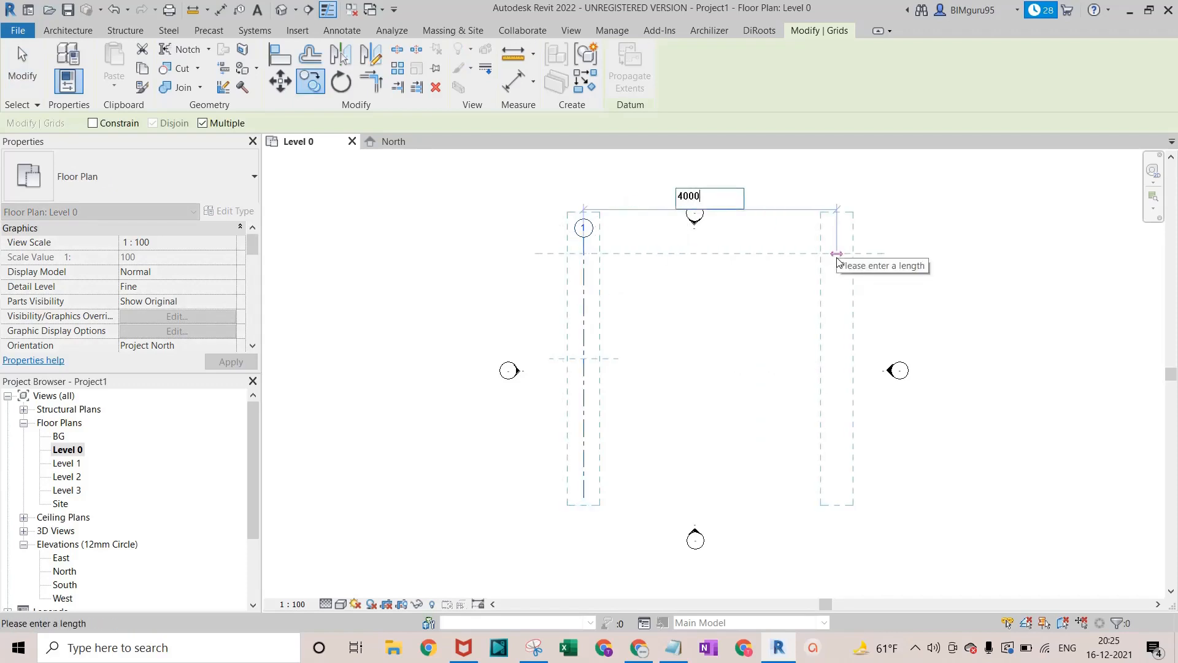
pyautogui.press('Return')
pyautogui.write('4000')
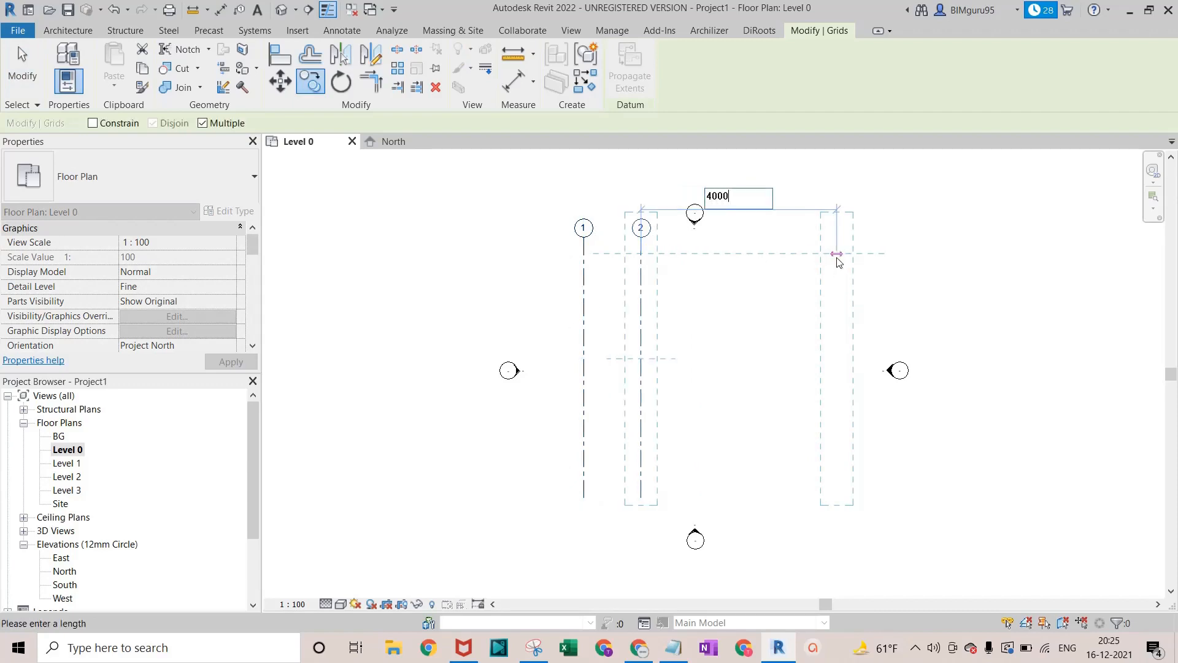
pyautogui.press('Return')
pyautogui.write('4000')
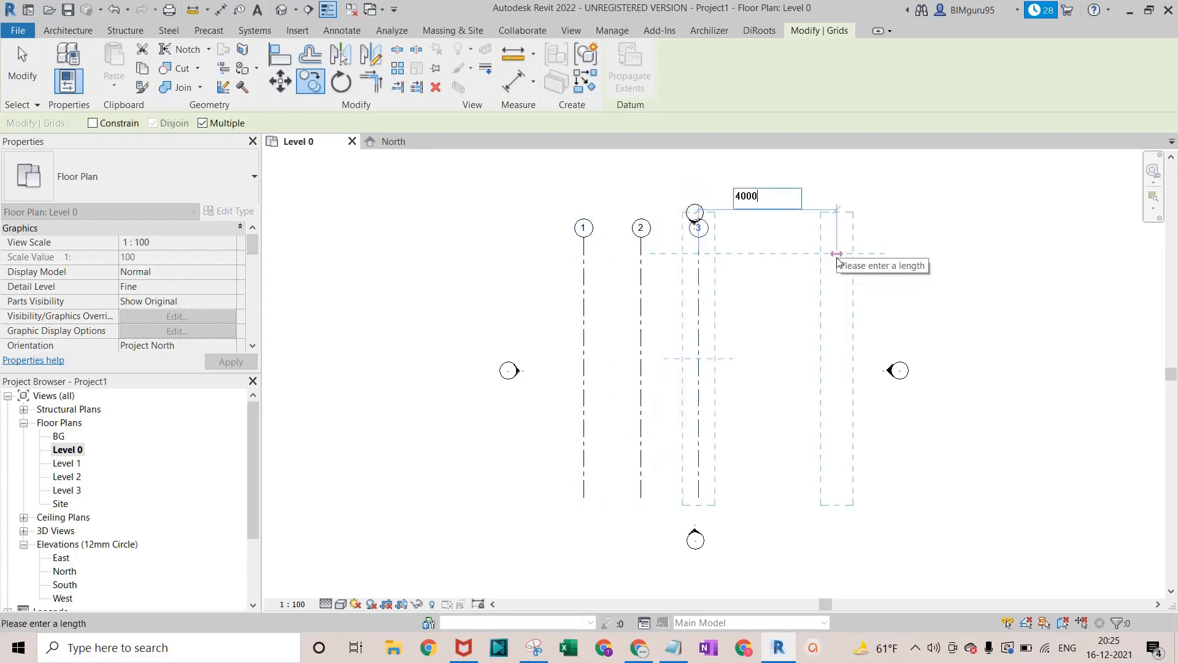
pyautogui.press('Return')
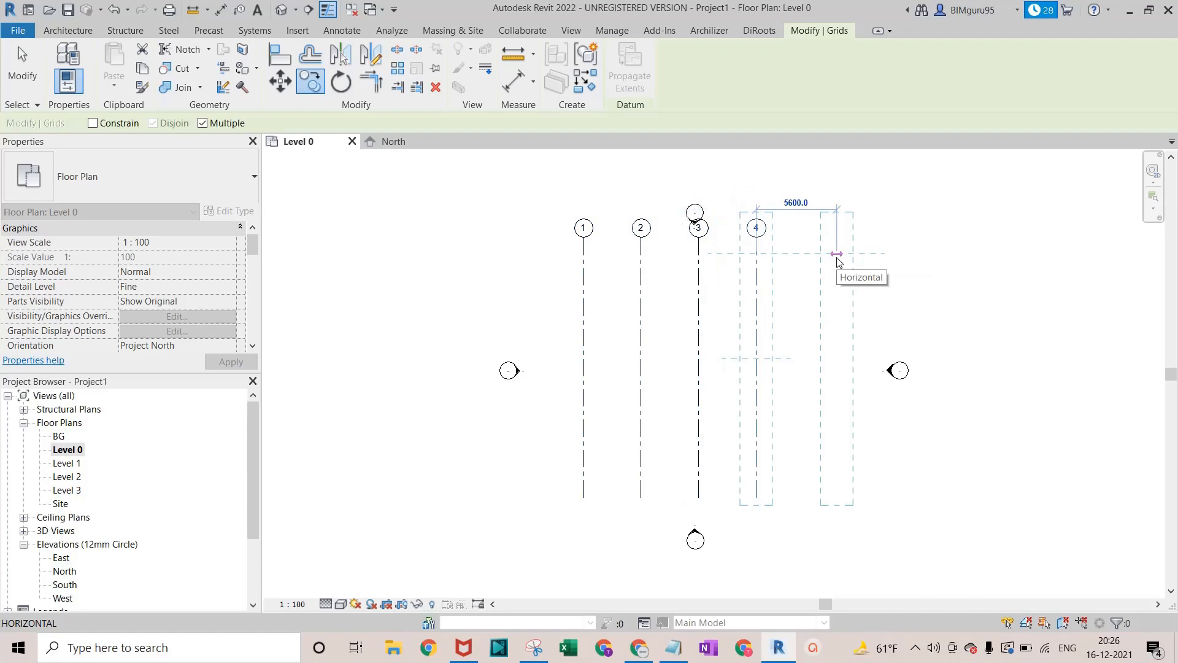
pyautogui.write('4000')
pyautogui.press('Return')
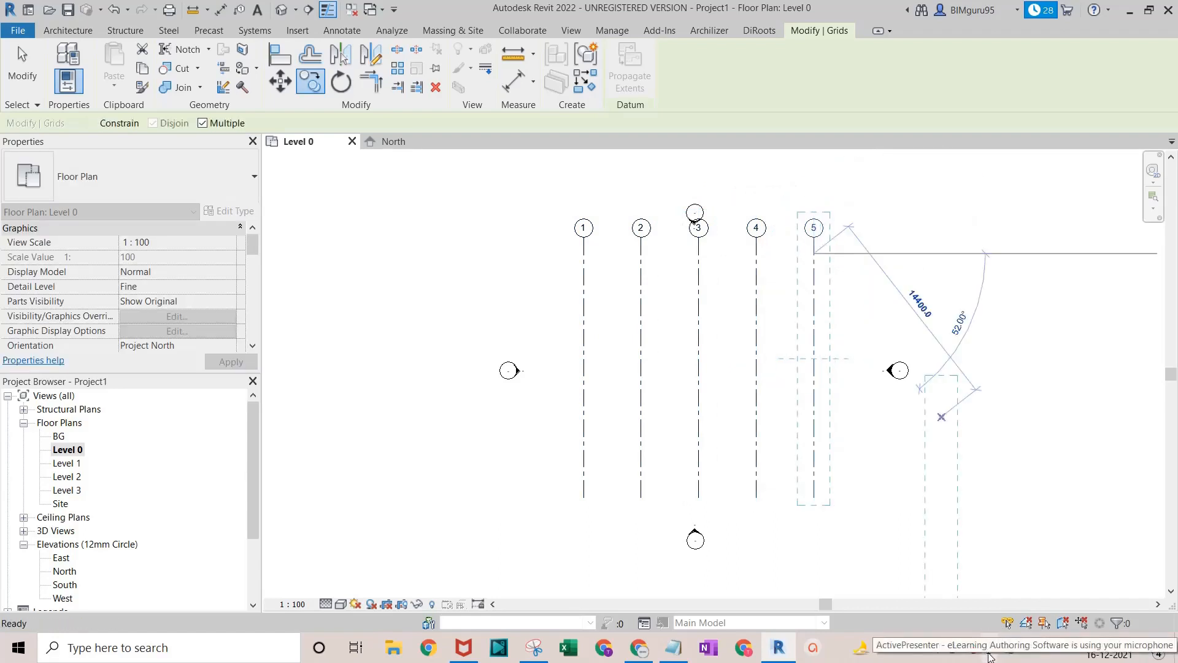
pyautogui.press('Escape')
pyautogui.press('Escape')
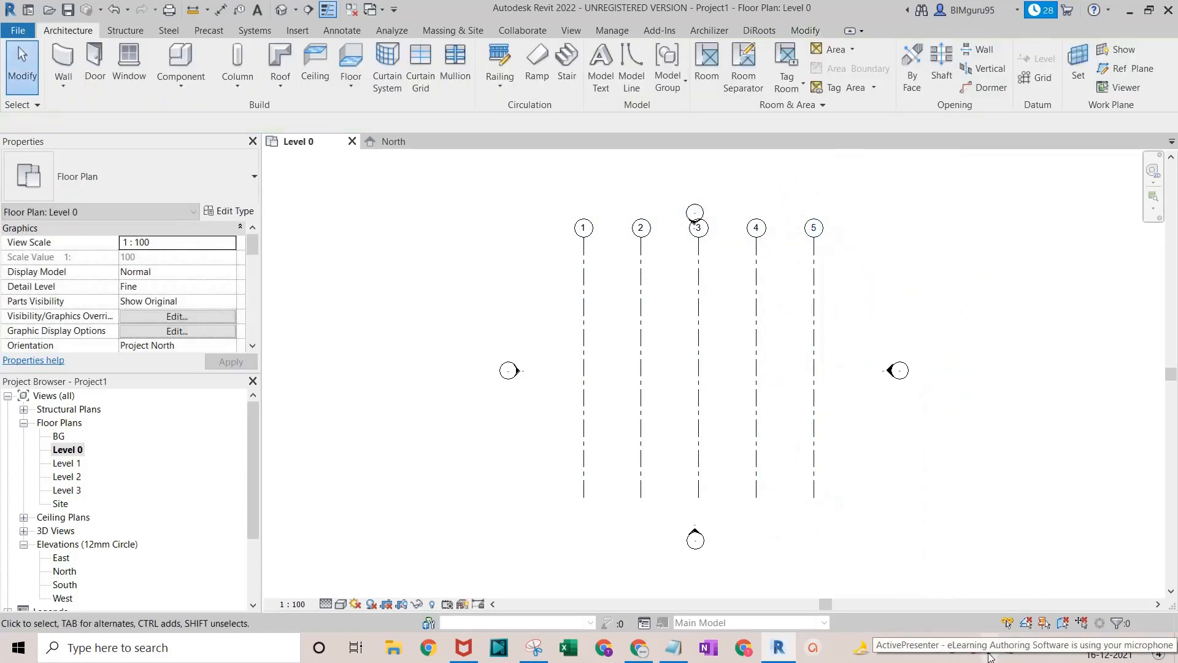
# Draw a horizontal grid line from east to west across the upper part of all five vertical grids, just below their bubbles
pyautogui.click(815, 300)
pyautogui.press('g')
pyautogui.press('r')
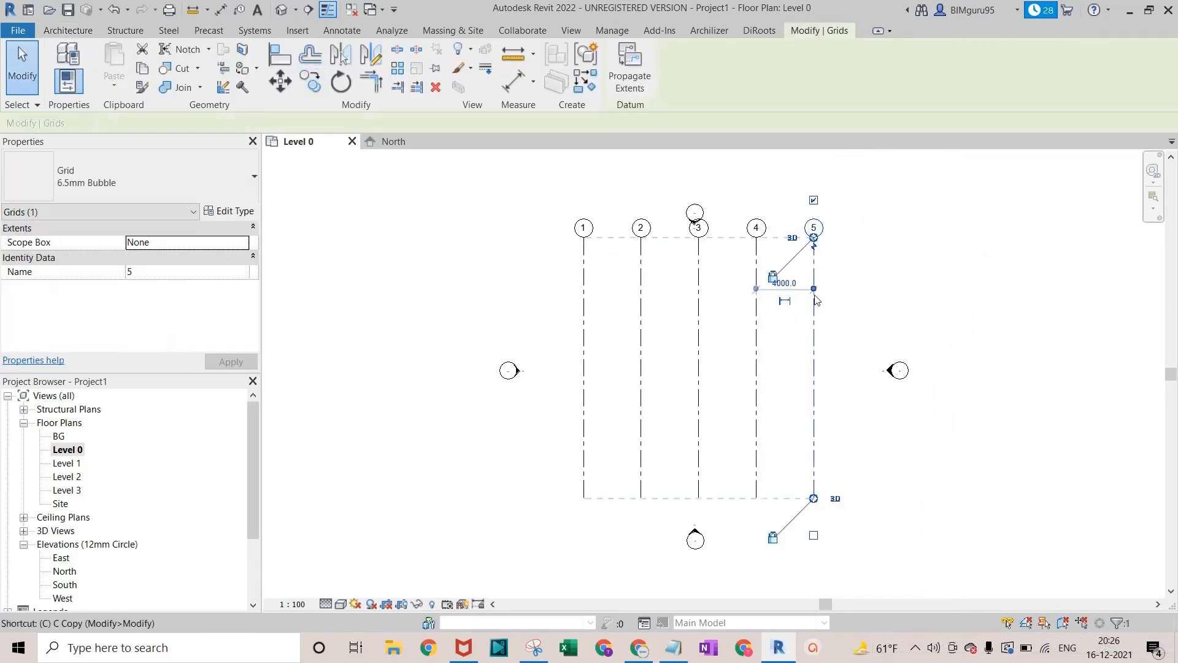
pyautogui.click(893, 257)
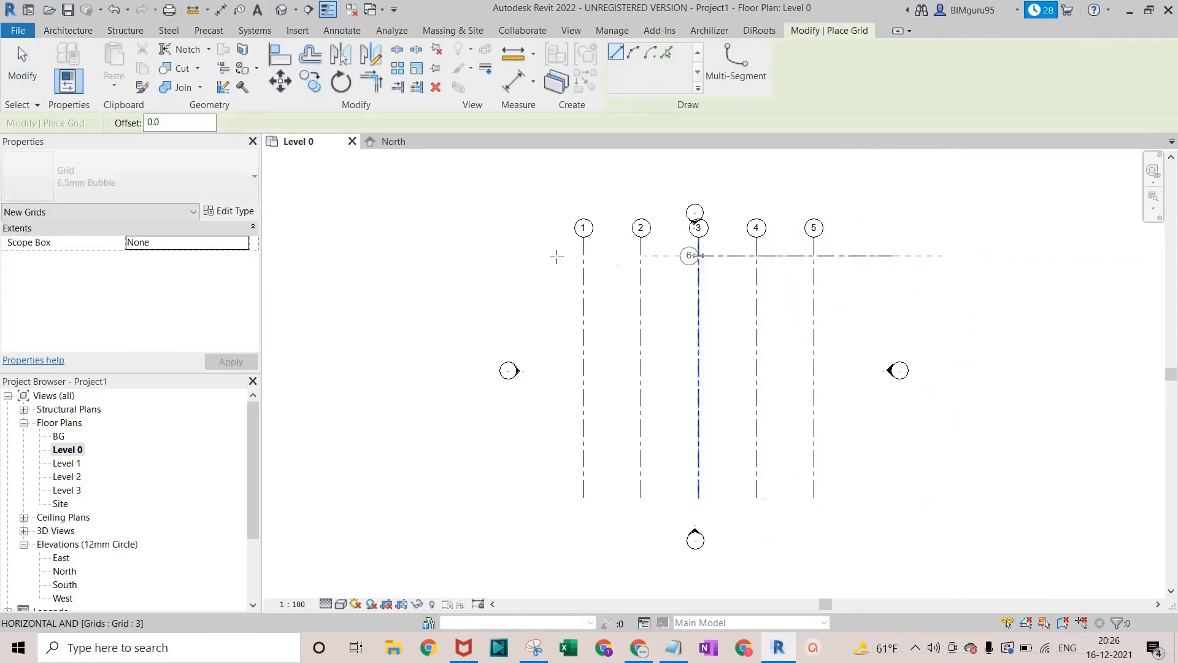
pyautogui.click(522, 256)
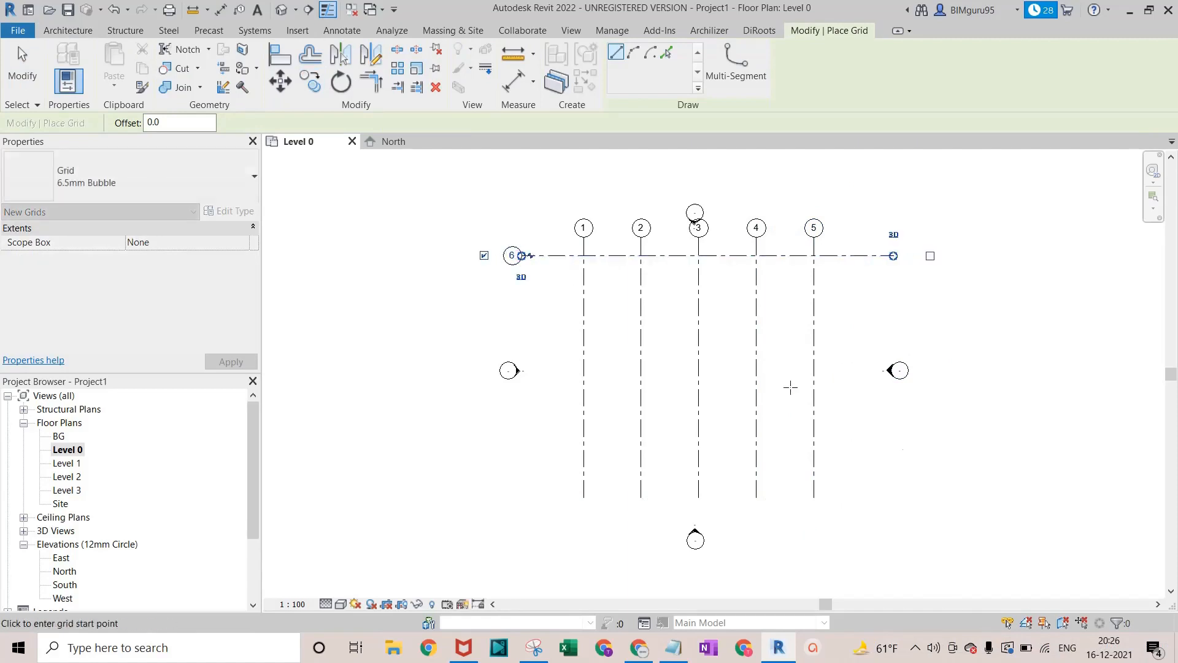
pyautogui.press('Escape')
pyautogui.press('Escape')
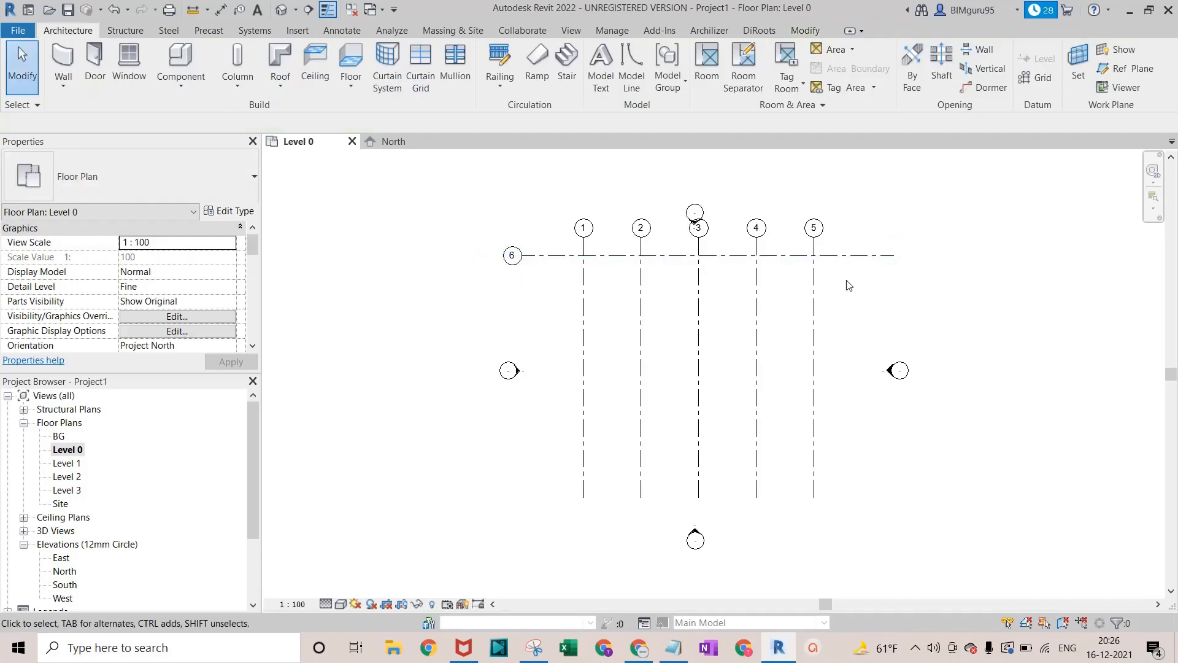
pyautogui.click(847, 261)
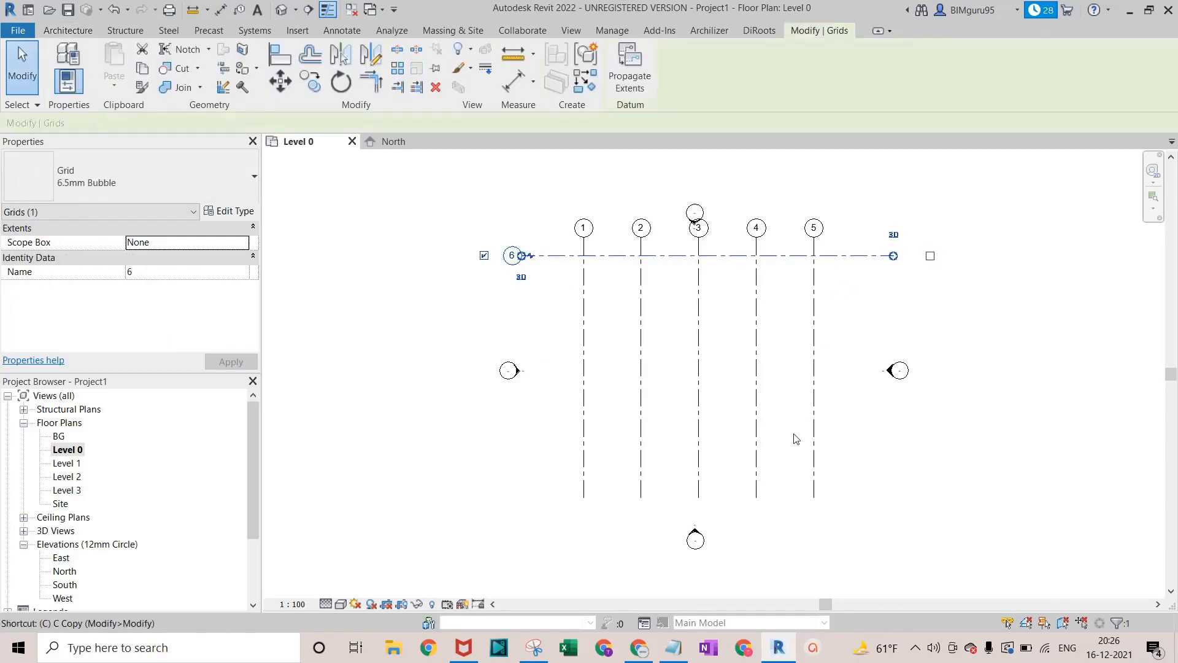
pyautogui.press('c')
pyautogui.press('s')
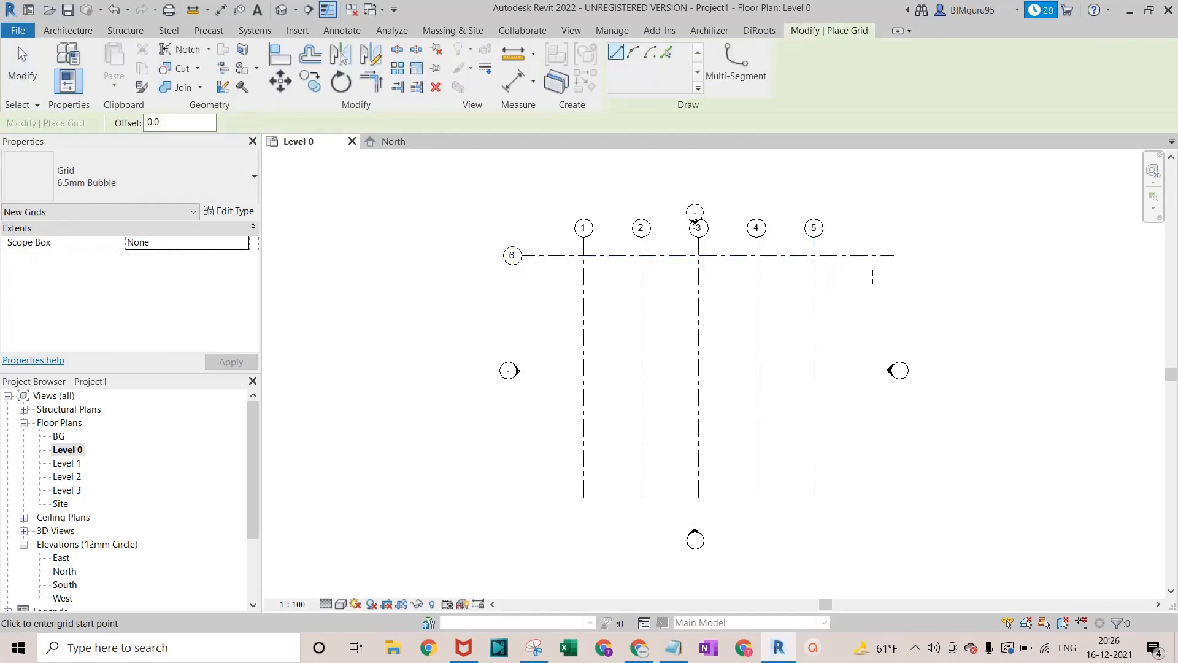
pyautogui.click(876, 255)
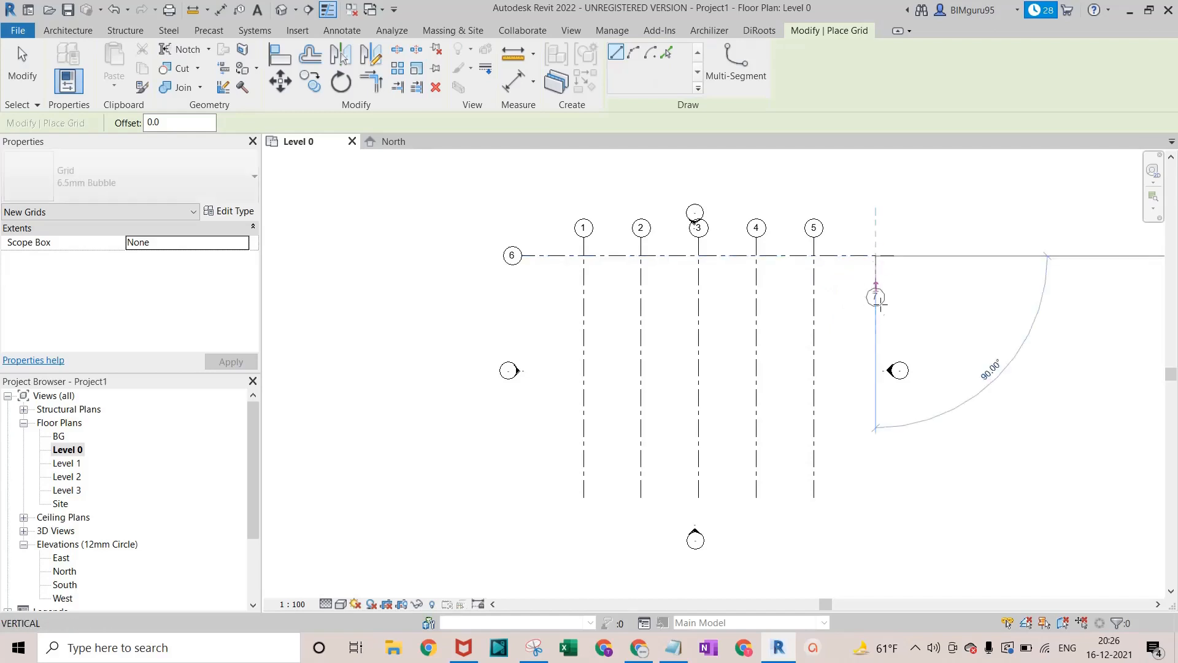
pyautogui.press('Escape')
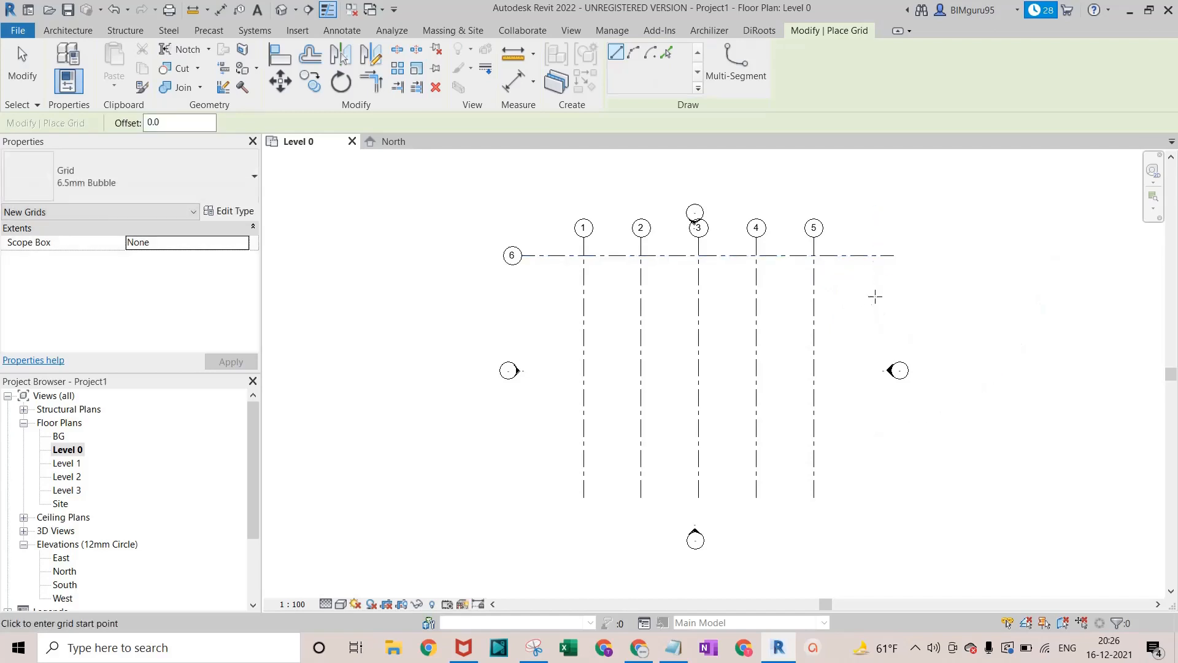
pyautogui.press('Escape')
# Copy the horizontal grid line 6 downward four times at 4000 spacing
pyautogui.click(863, 255)
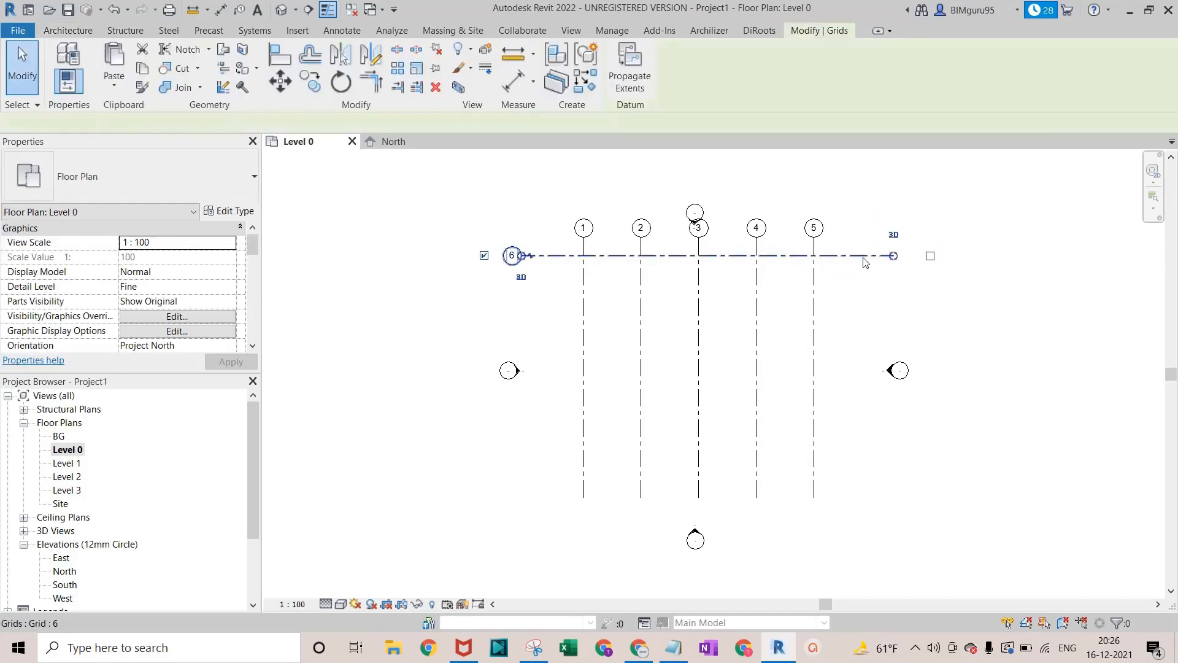
pyautogui.press('c')
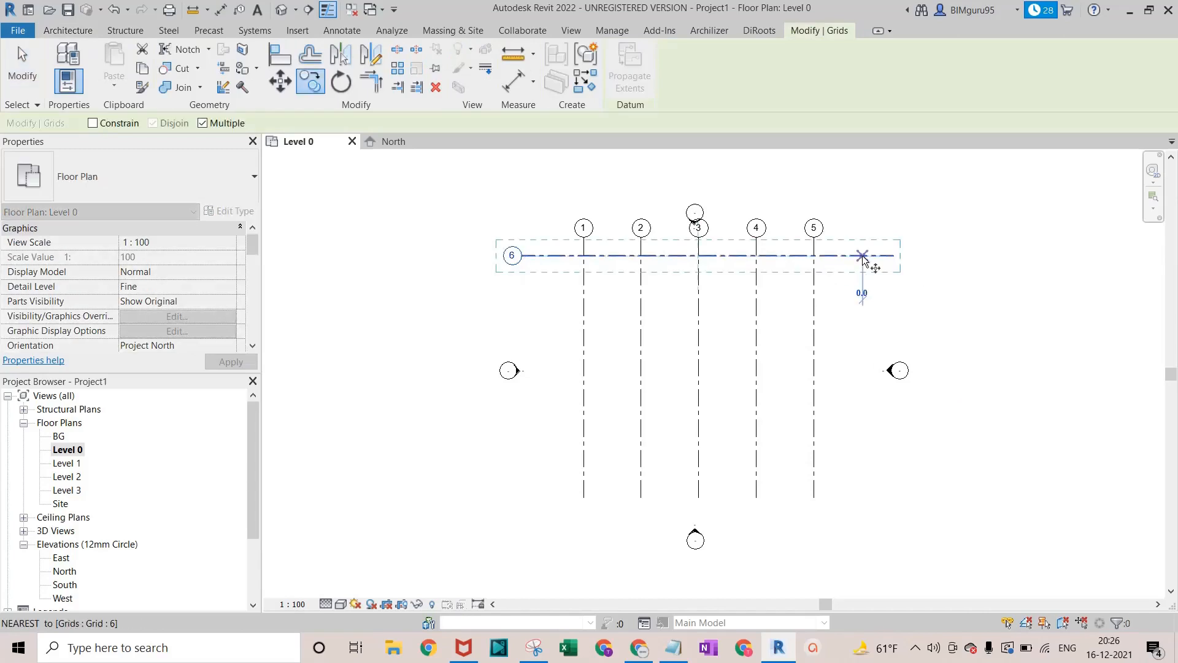
pyautogui.click(862, 256)
pyautogui.write('400')
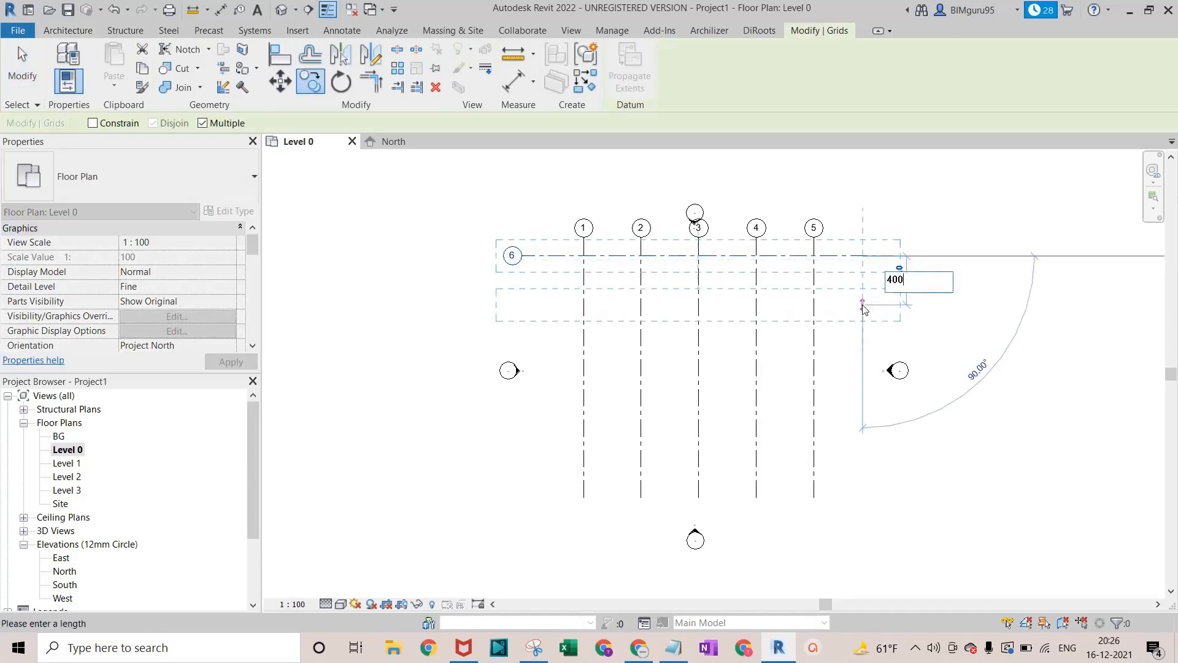
pyautogui.write('0')
pyautogui.press('Return')
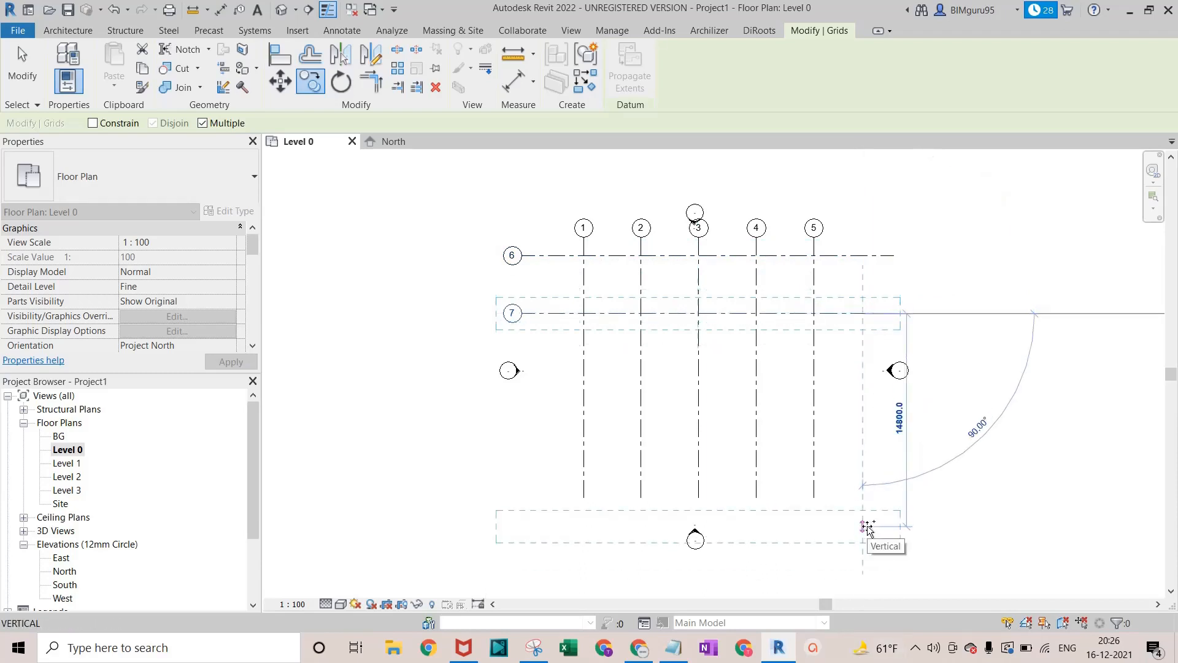
pyautogui.write('4000')
pyautogui.press('Return')
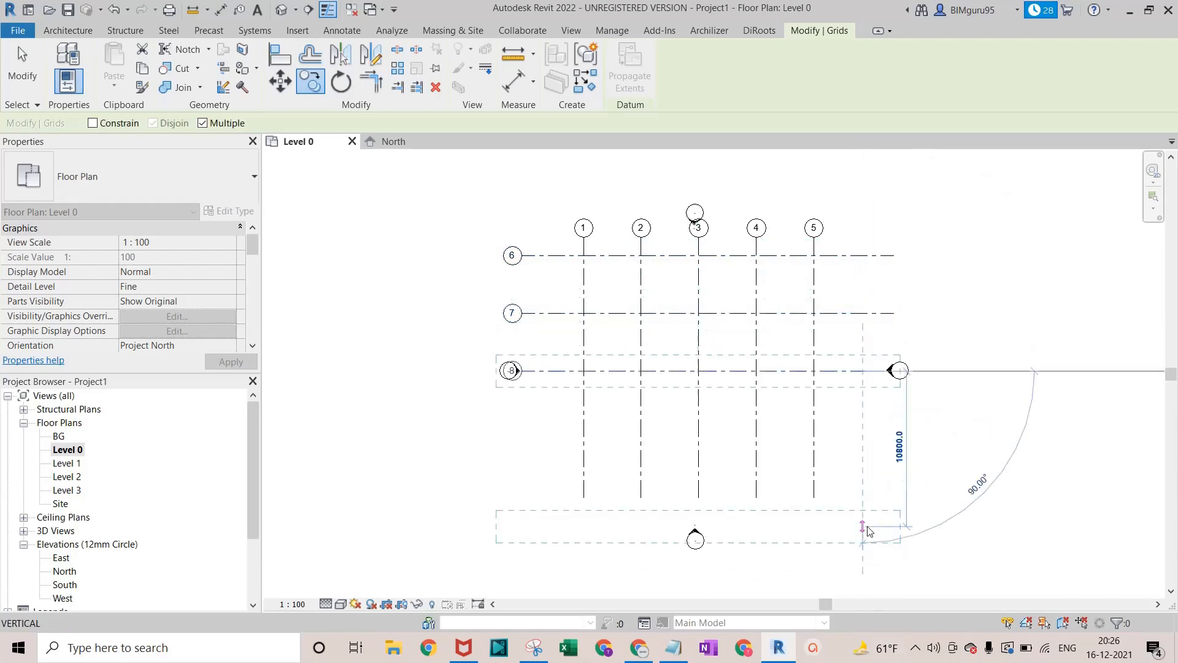
pyautogui.write('4000')
pyautogui.press('Return')
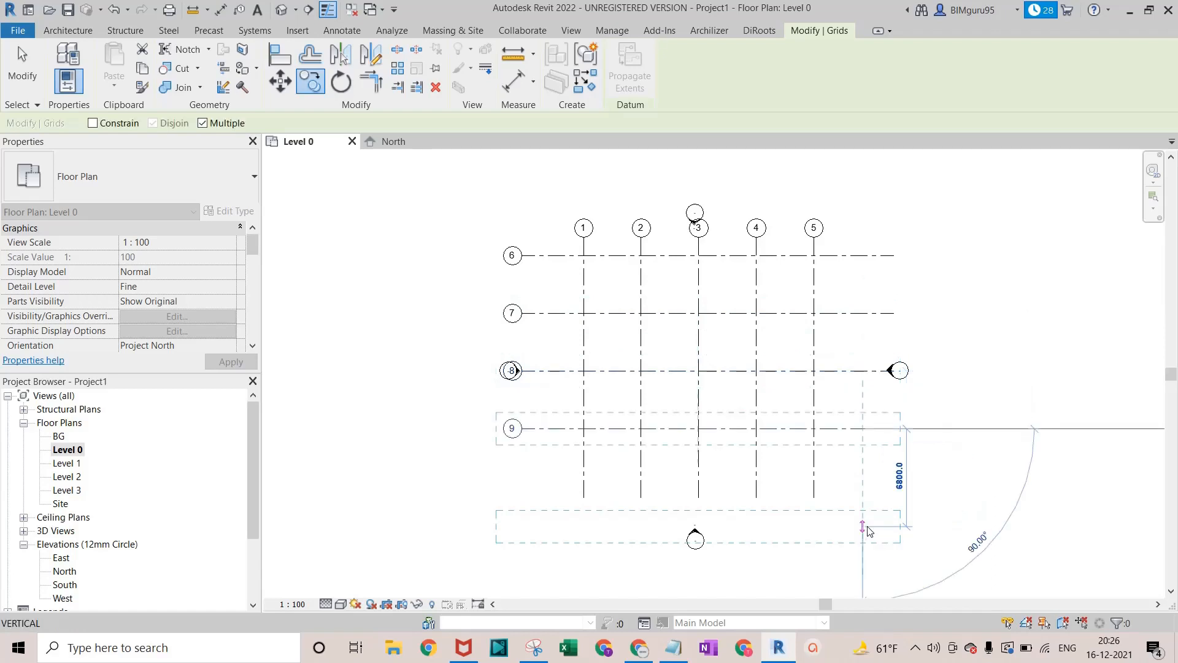
pyautogui.write('4000')
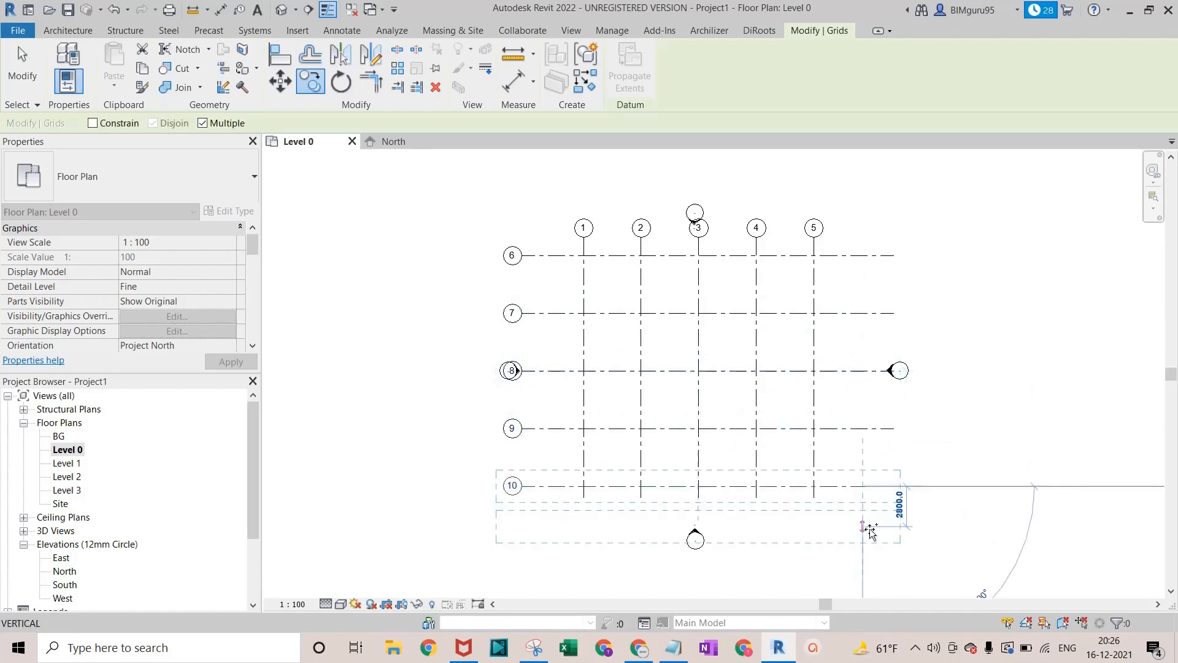
pyautogui.press('Return')
pyautogui.press('Escape')
pyautogui.press('Escape')
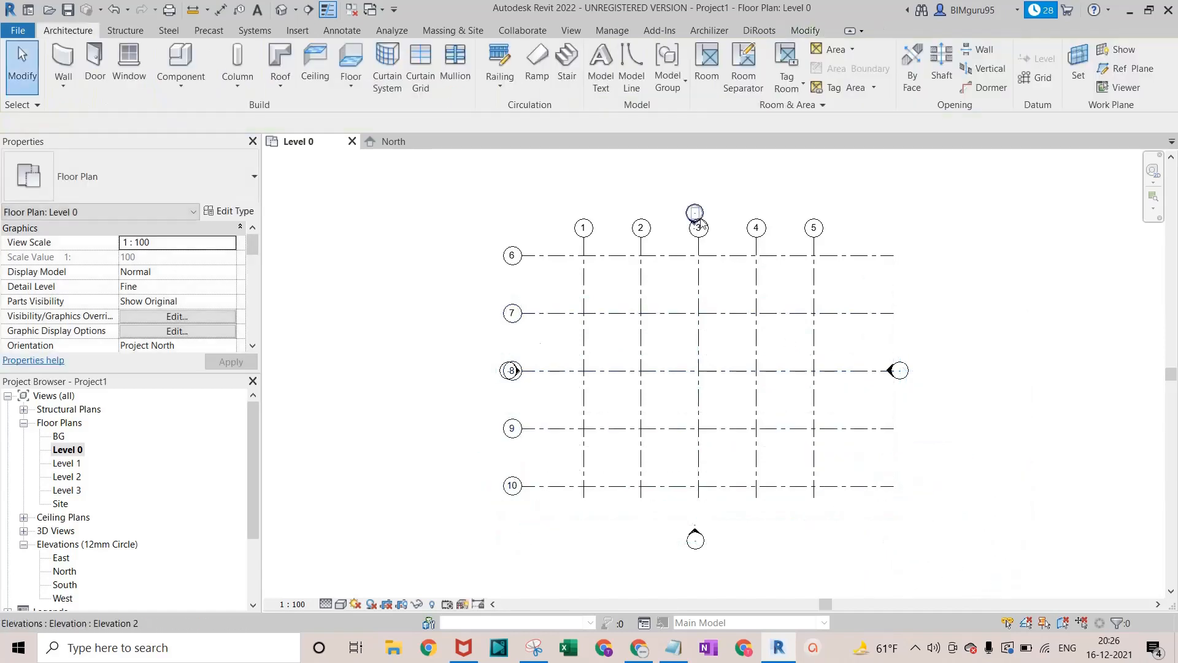
# Hide the Elevations annotation category in the Level 0 floor plan through the Visibility/Graphic Overrides
pyautogui.scroll(-3, 698, 221)
pyautogui.scroll(2, 792, 449)
pyautogui.scroll(-1, 792, 360)
pyautogui.moveTo(791, 361); pyautogui.dragTo(778, 425, button='middle')
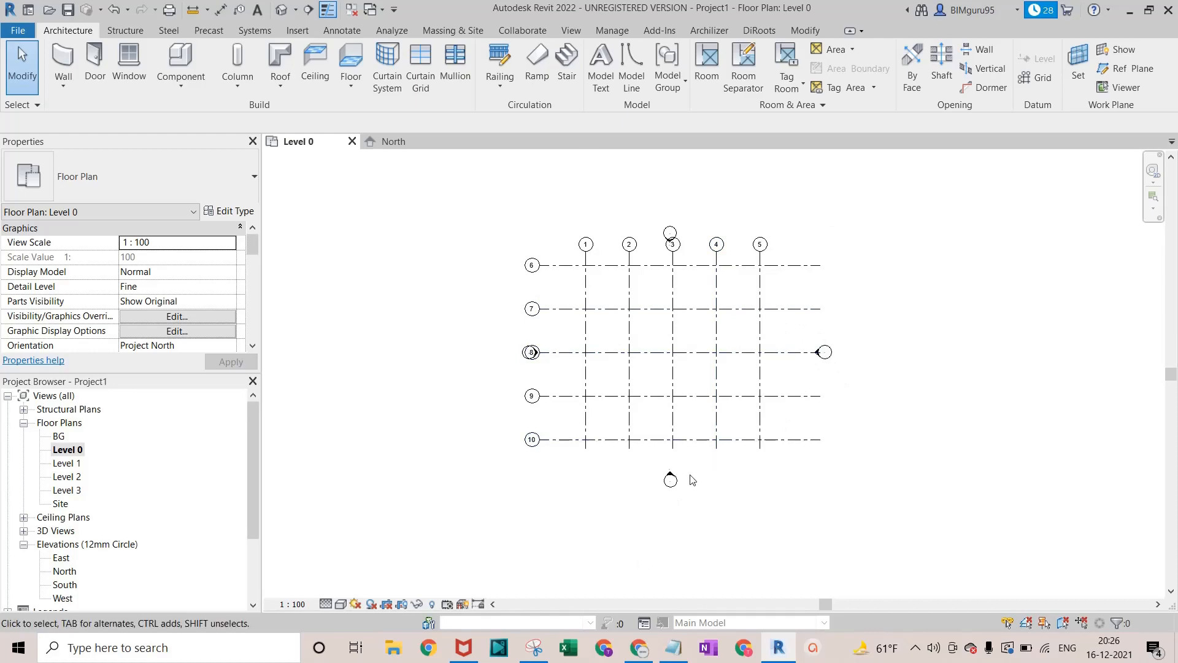
pyautogui.press('v')
pyautogui.press('g')
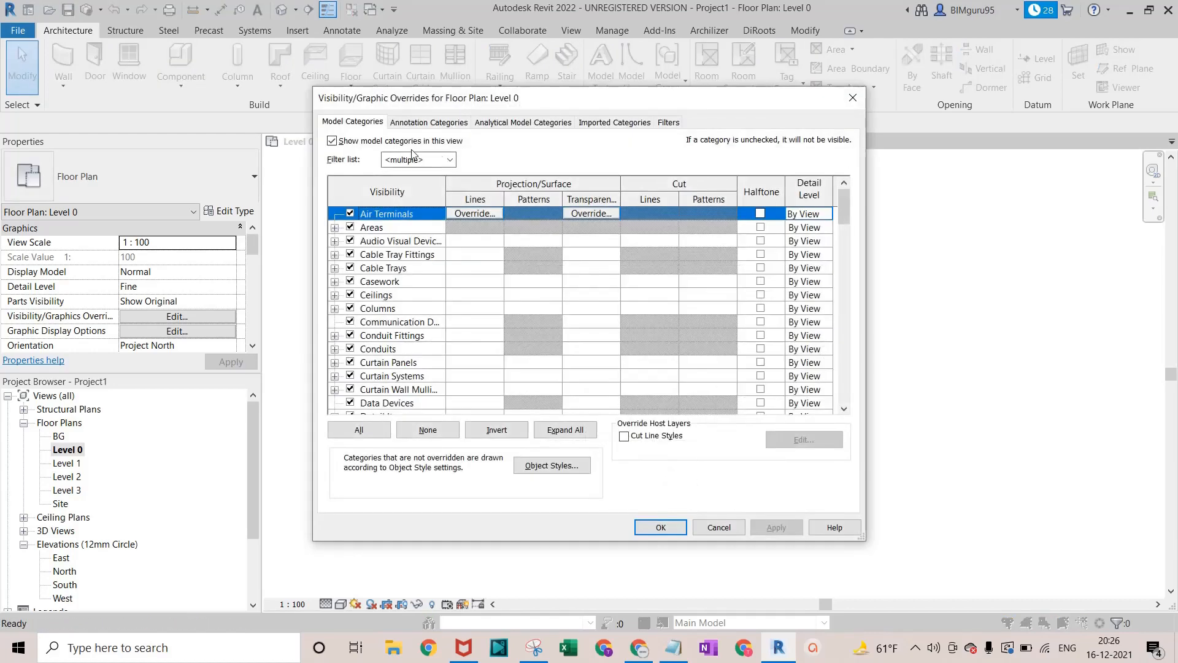
pyautogui.moveTo(517, 97); pyautogui.dragTo(683, 90)
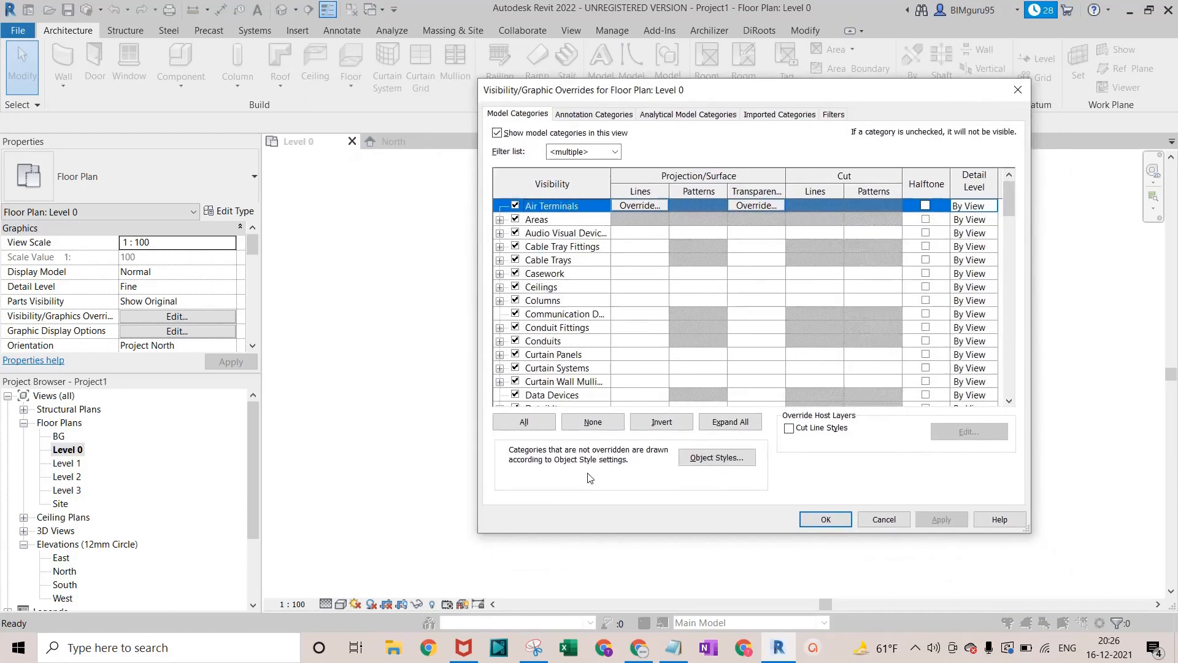
pyautogui.click(600, 117)
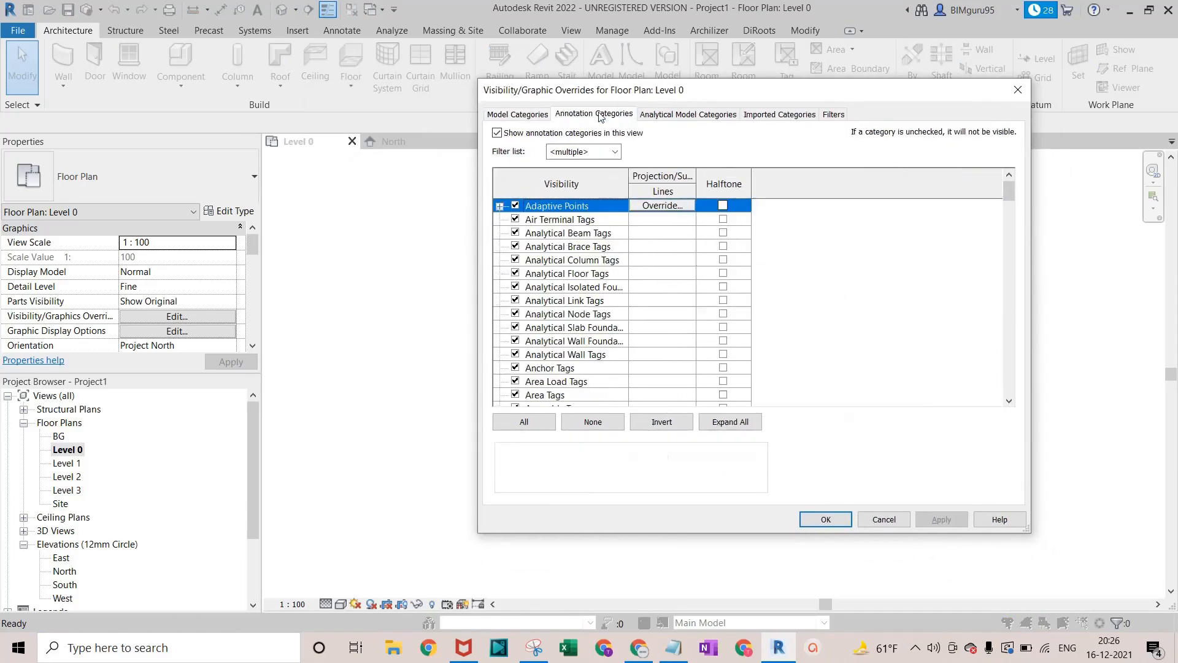
pyautogui.click(543, 300)
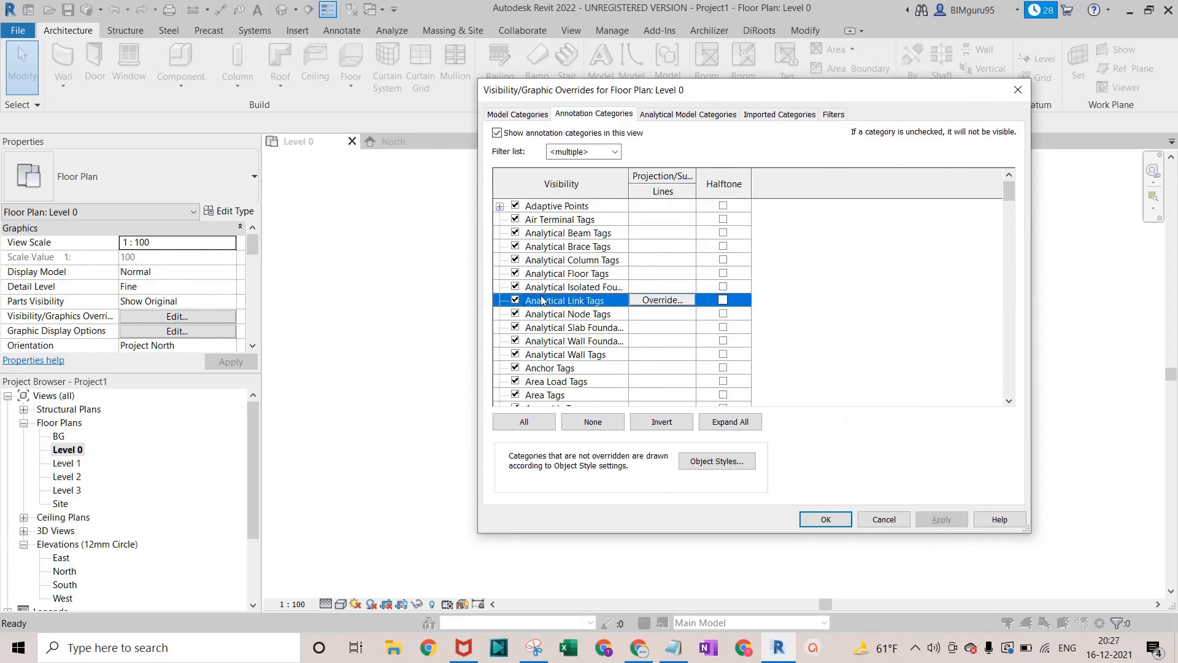
pyautogui.press('e')
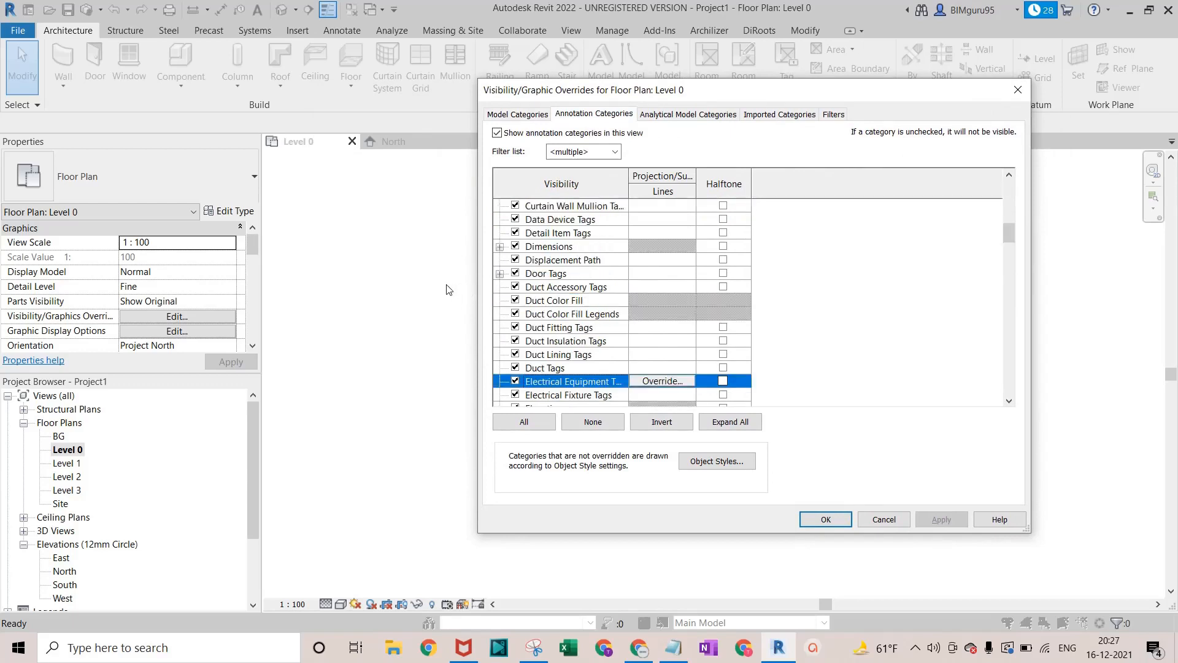
pyautogui.moveTo(1014, 233); pyautogui.dragTo(1011, 243)
pyautogui.click(515, 313)
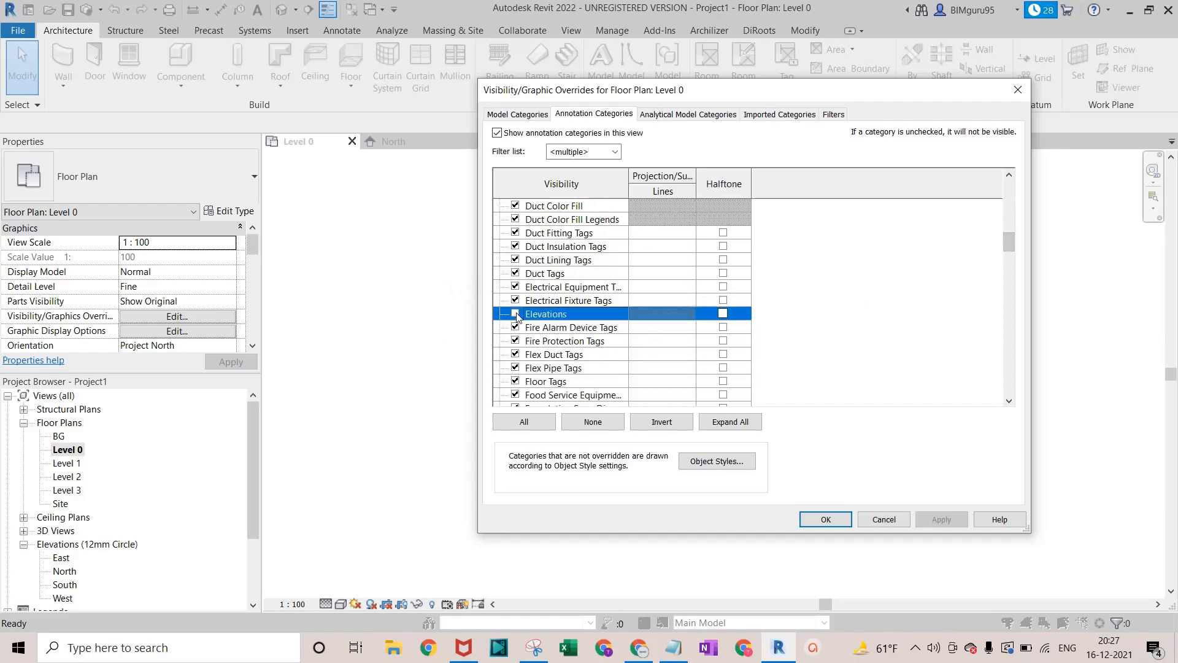
pyautogui.click(826, 520)
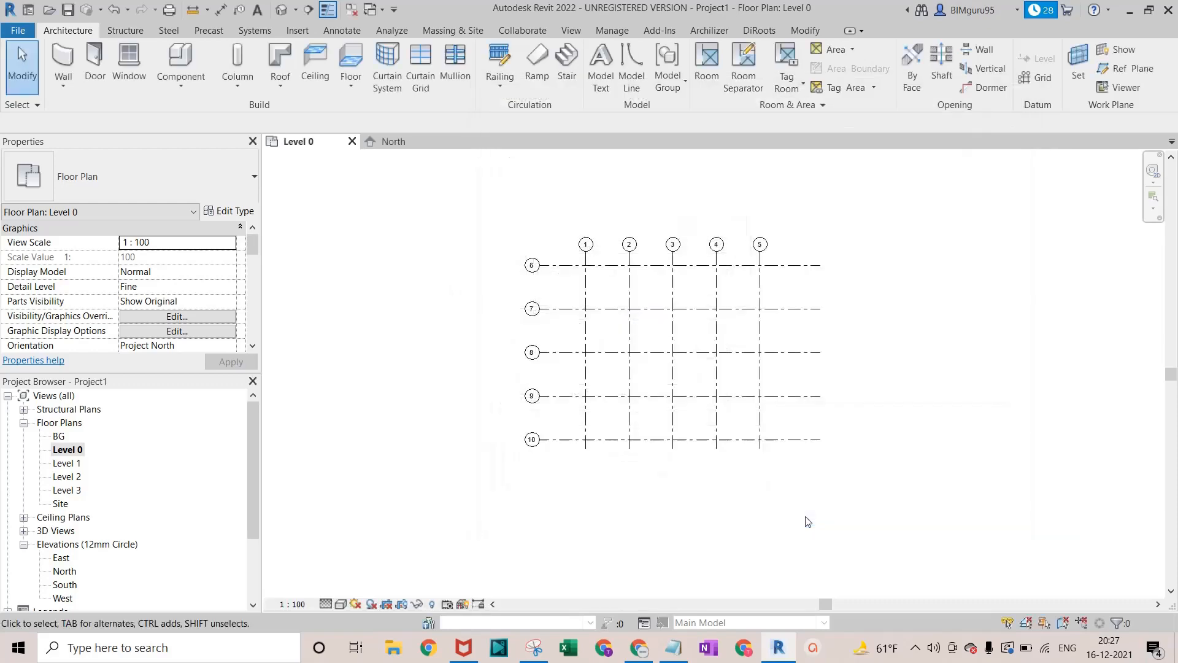
# Stretch the aligned lower ends of the vertical grid lines together, farther below grid 10
pyautogui.click(761, 445)
pyautogui.moveTo(766, 453); pyautogui.dragTo(761, 504)
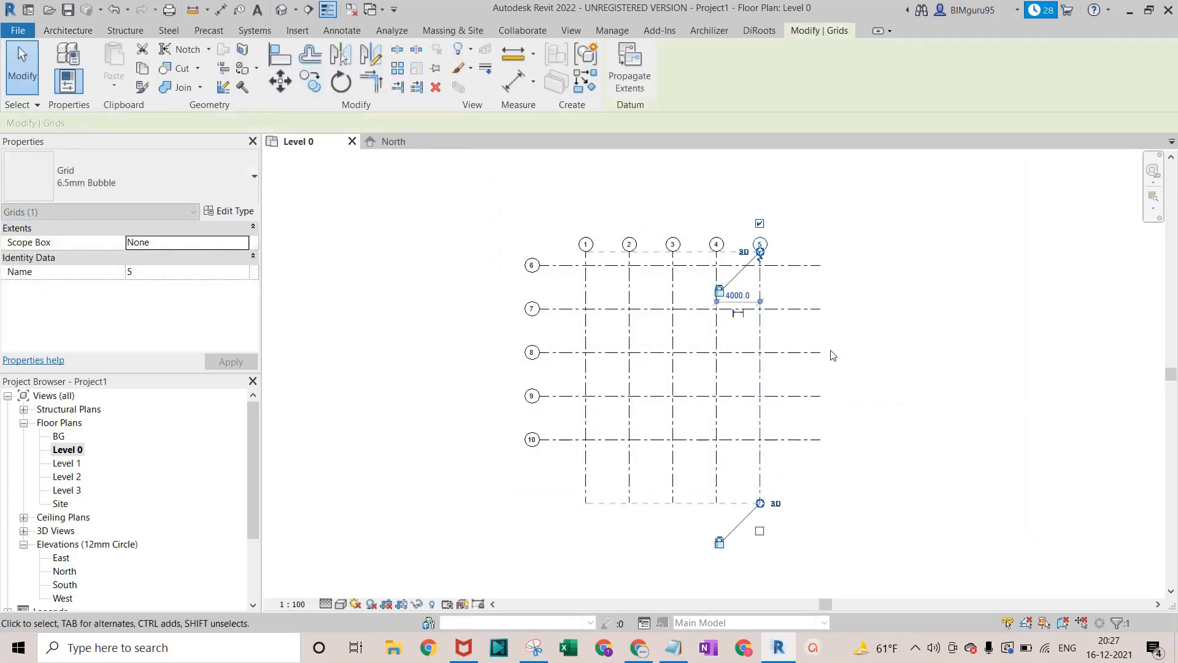
pyautogui.click(868, 494)
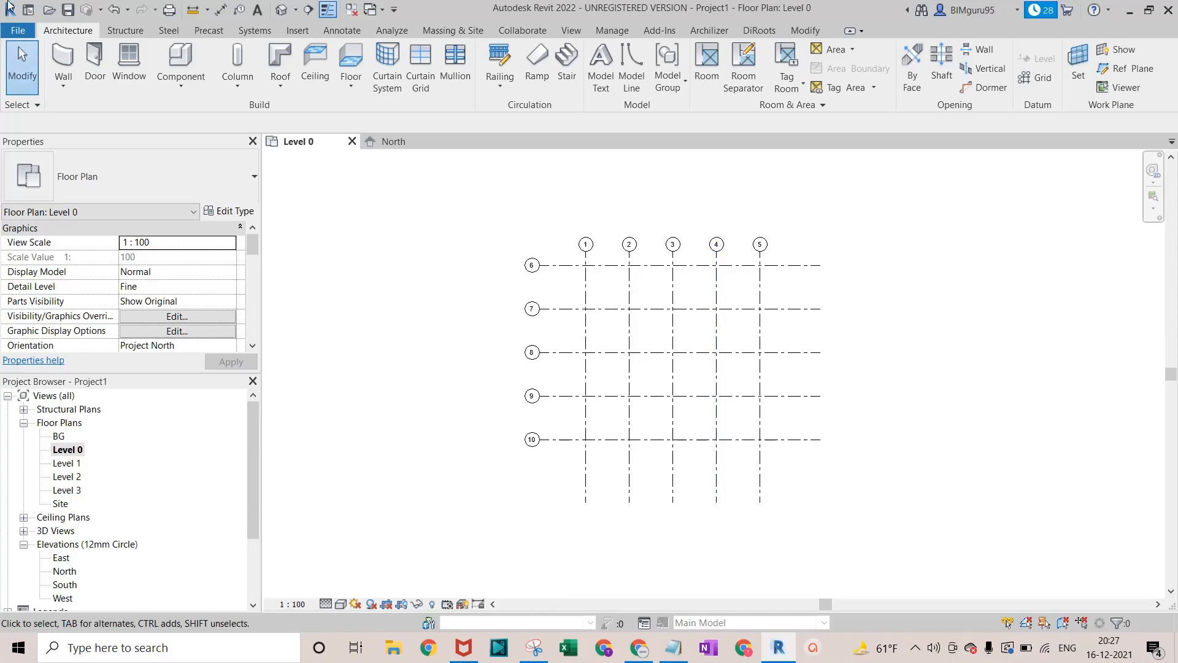
# Draw a rectangle of Wall-Fnd_440Blk walls from the intersection of grids 1 and 6 to a point on grid 5 below grid 10
pyautogui.click(62, 64)
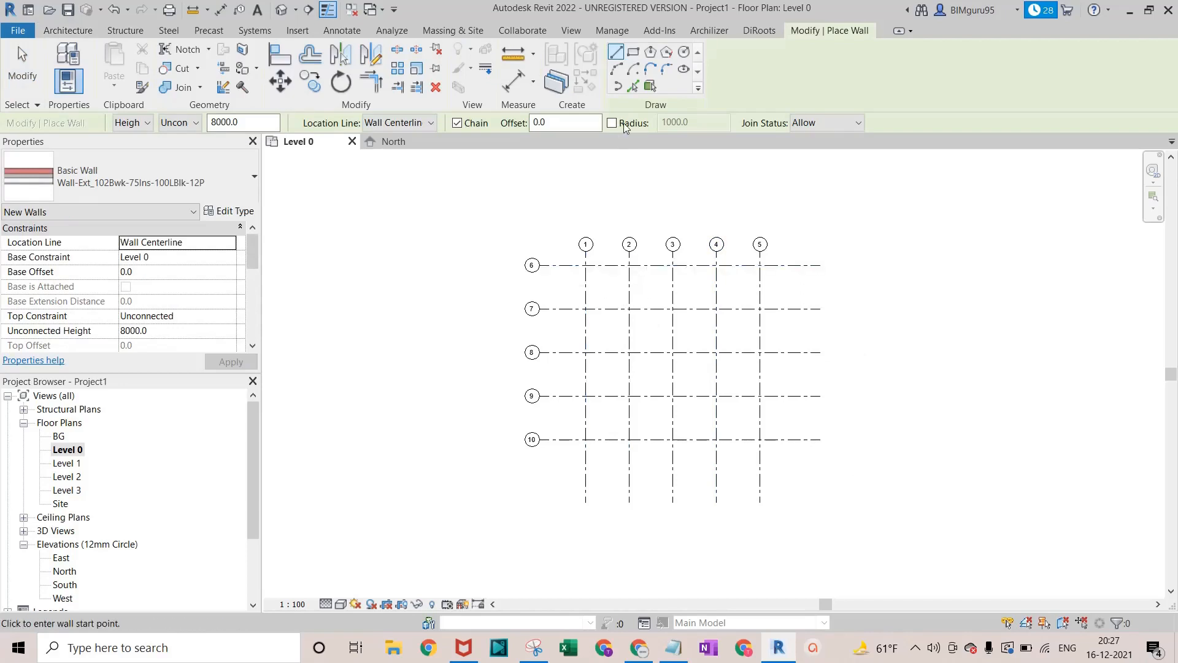
pyautogui.click(633, 52)
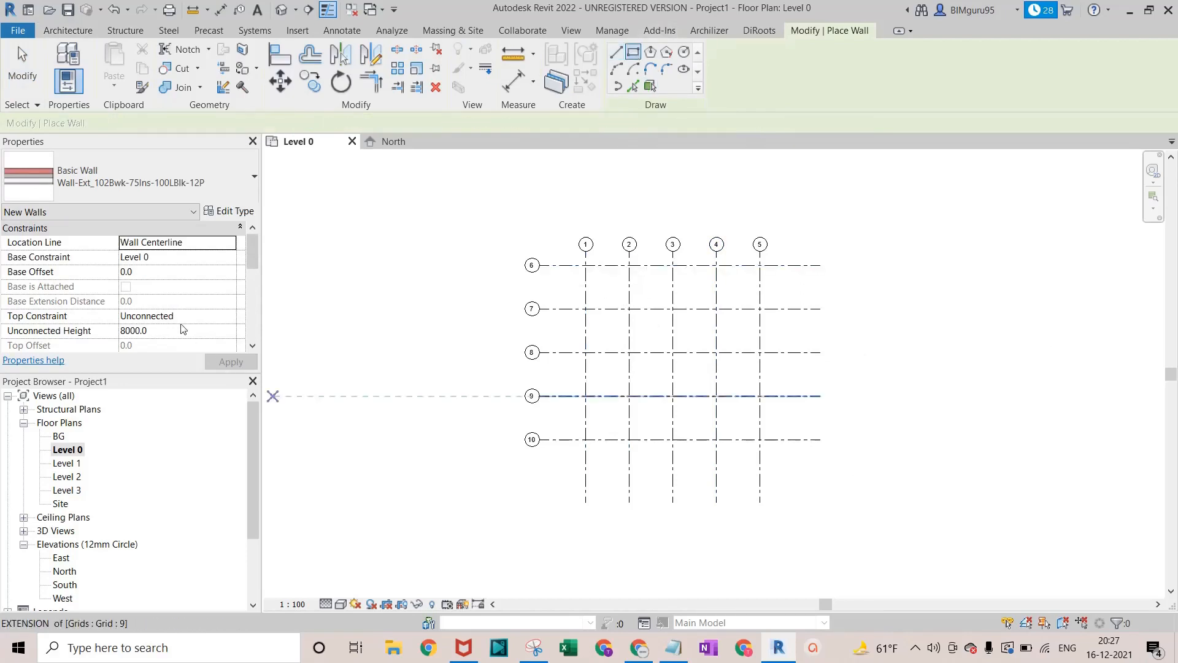
pyautogui.click(178, 177)
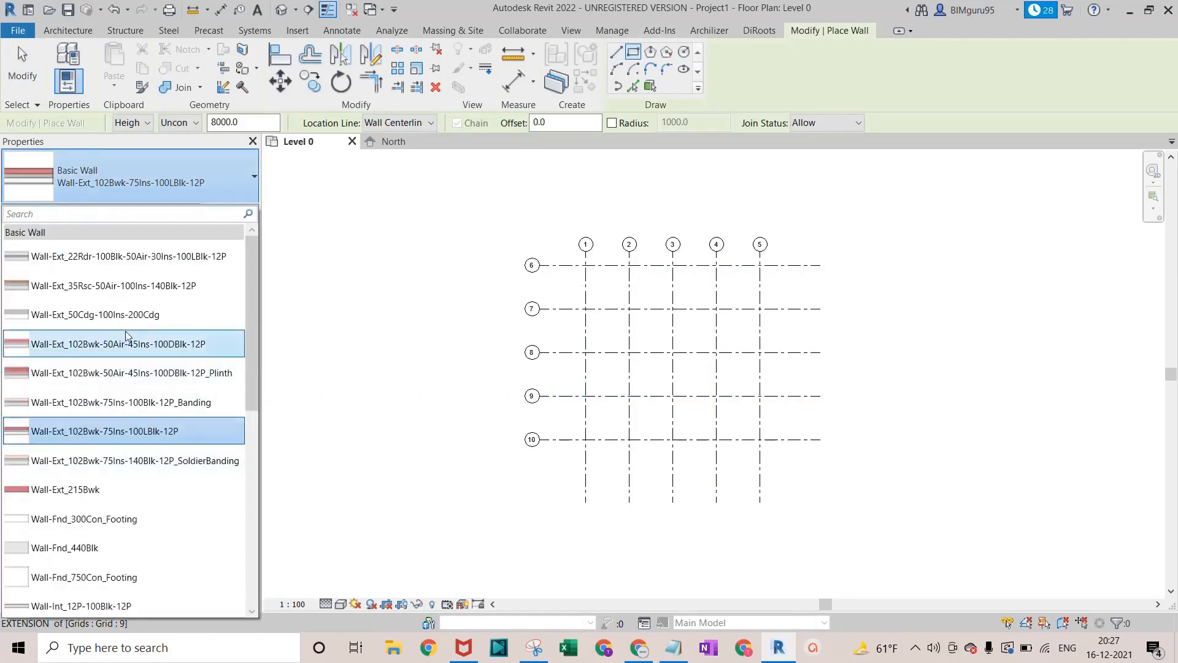
pyautogui.scroll(-3, 101, 448)
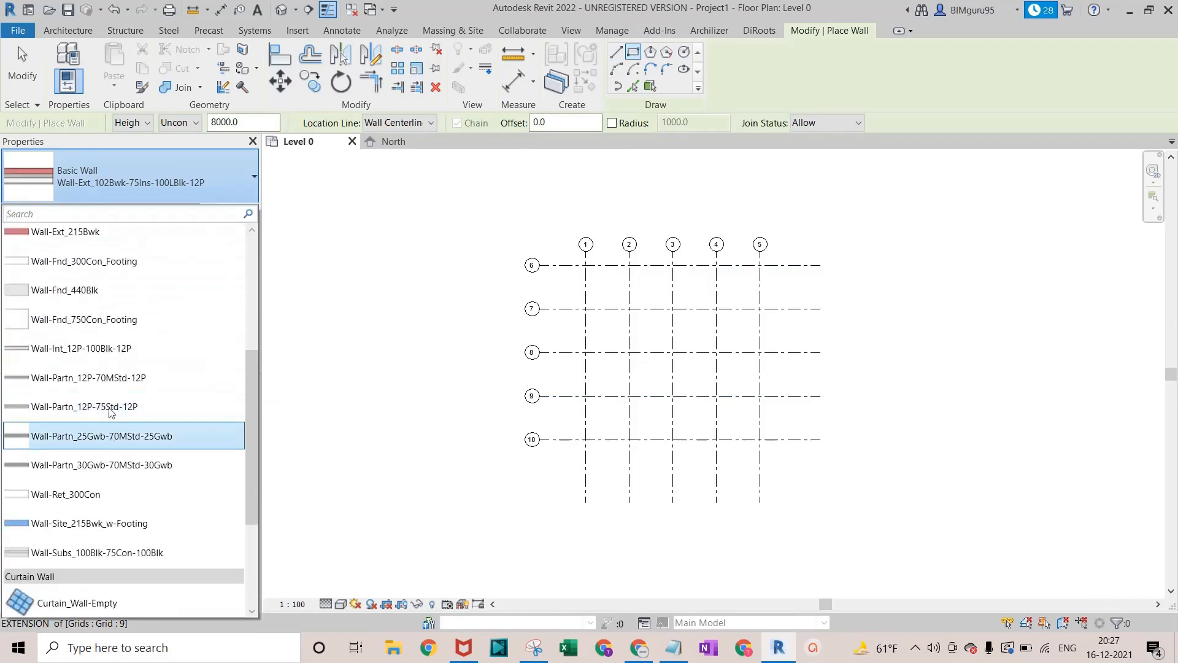
pyautogui.click(139, 294)
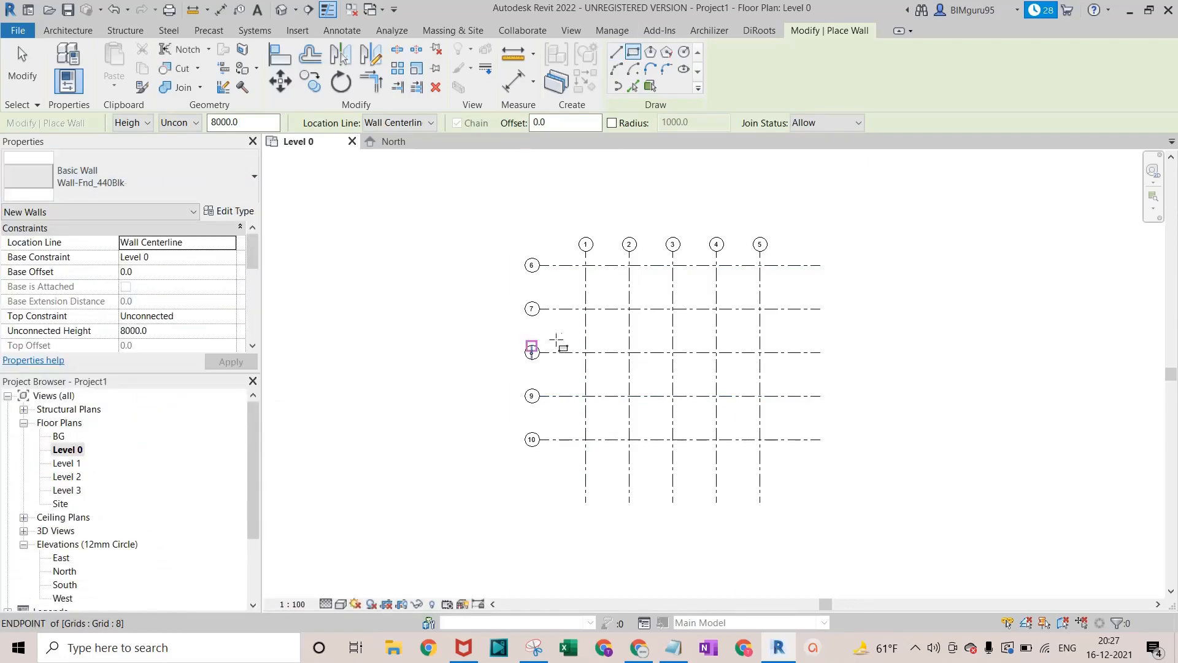
pyautogui.click(586, 266)
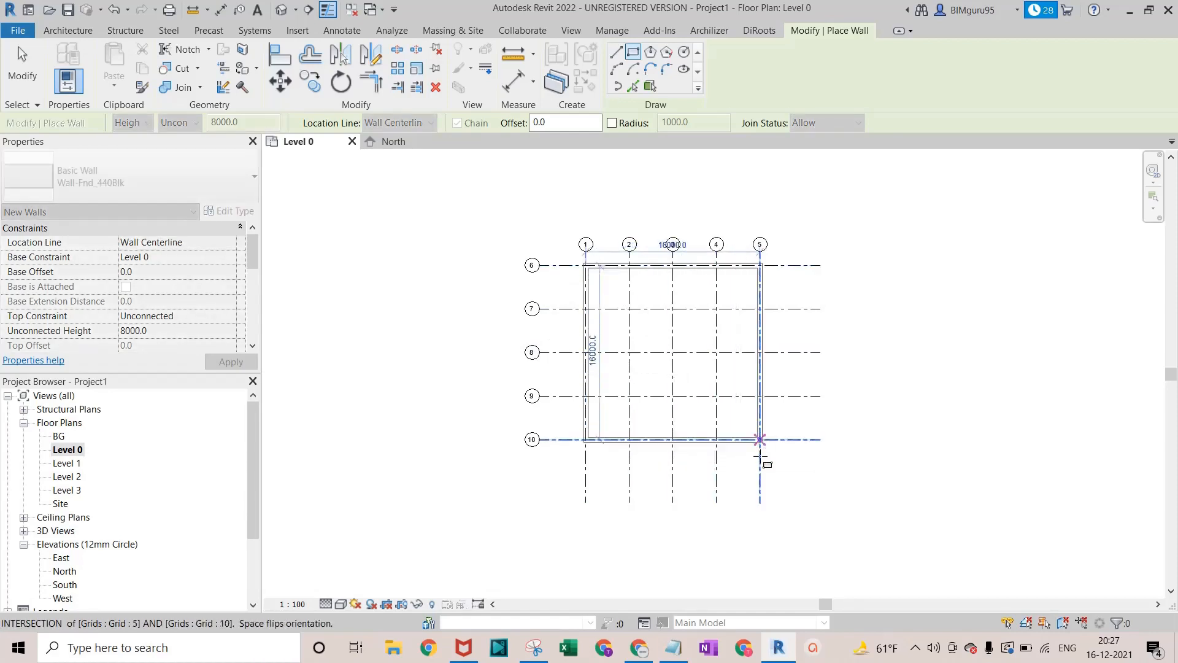
pyautogui.click(760, 492)
pyautogui.press('Escape')
pyautogui.press('Escape')
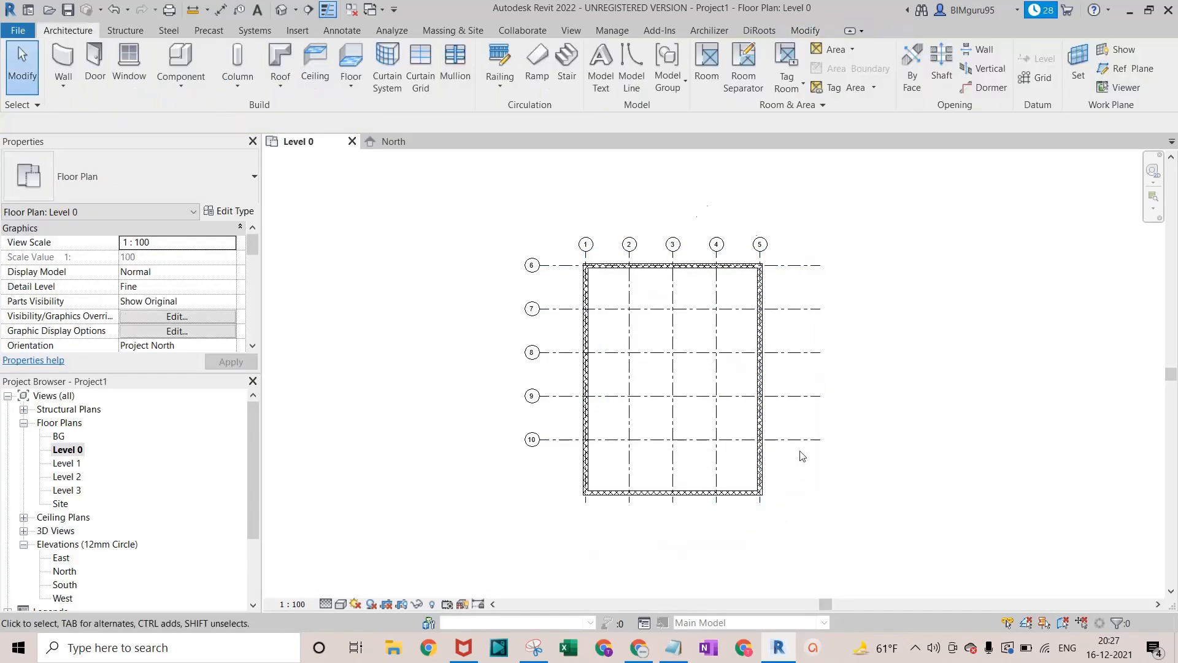
# Draw a horizontal grid line along the bottom wall's centreline, from its east corner to the west, aligned with the other bubbles
pyautogui.scroll(2, 801, 451)
pyautogui.click(824, 434)
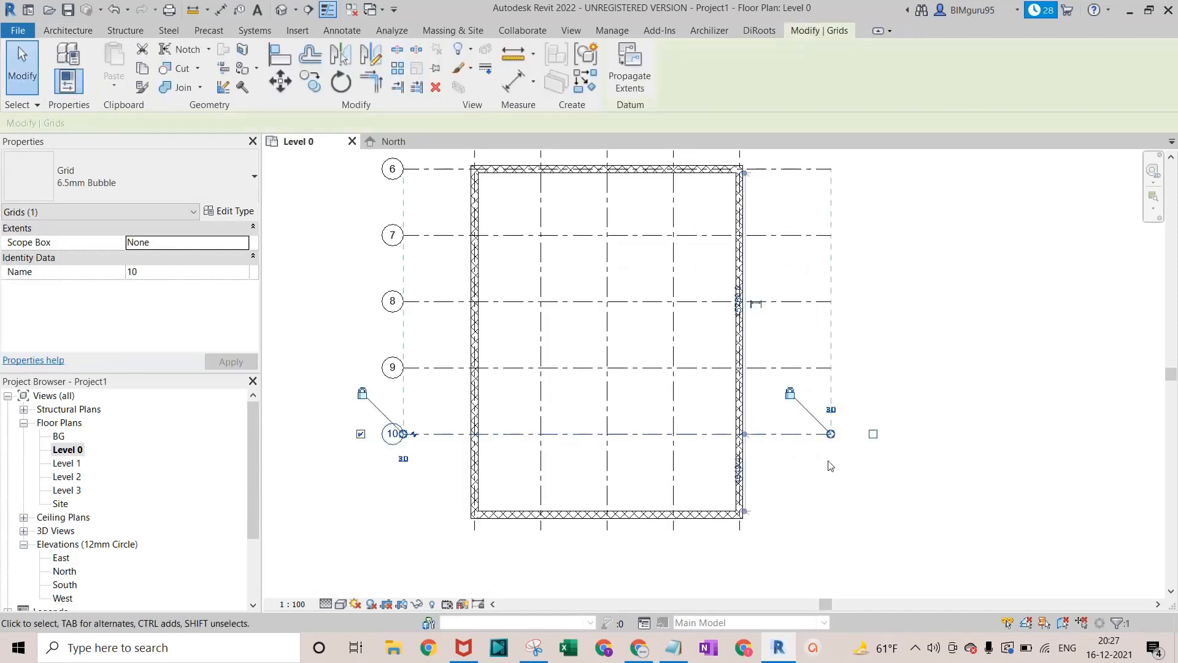
pyautogui.press('g')
pyautogui.press('r')
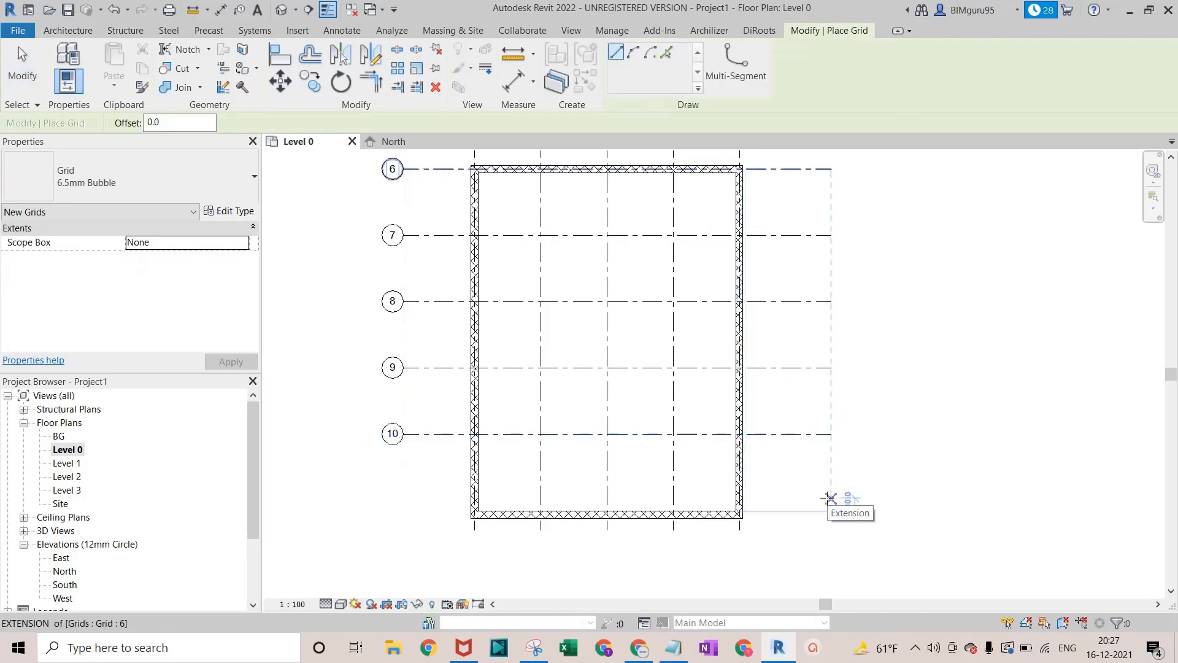
pyautogui.click(831, 497)
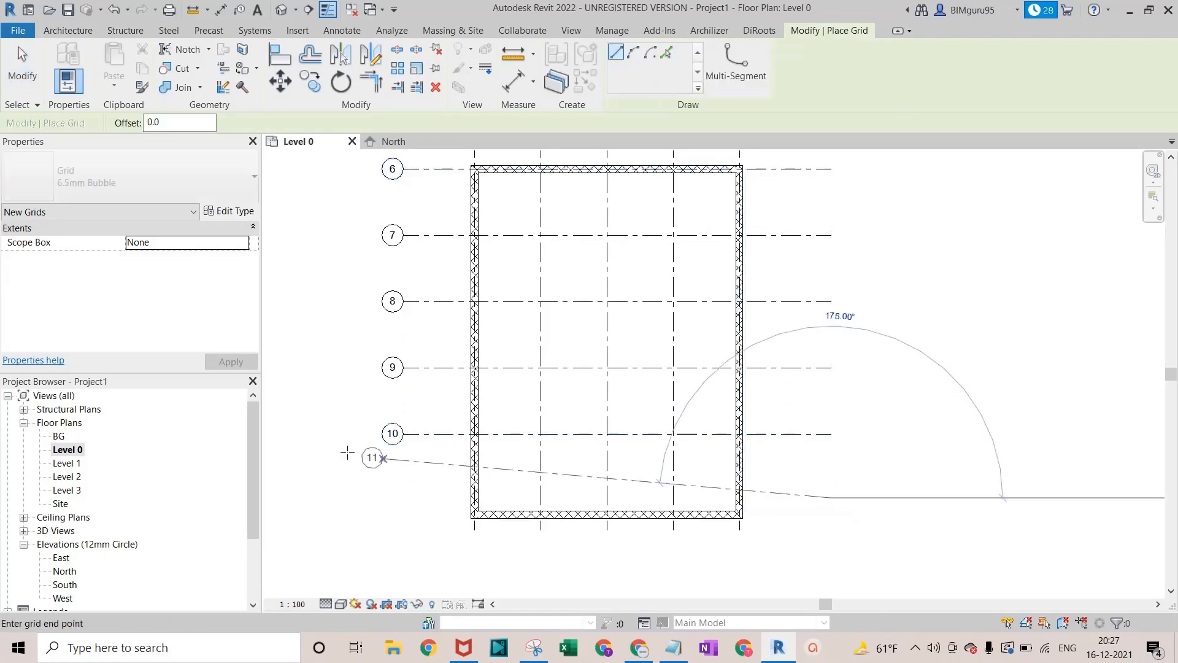
pyautogui.press('Escape')
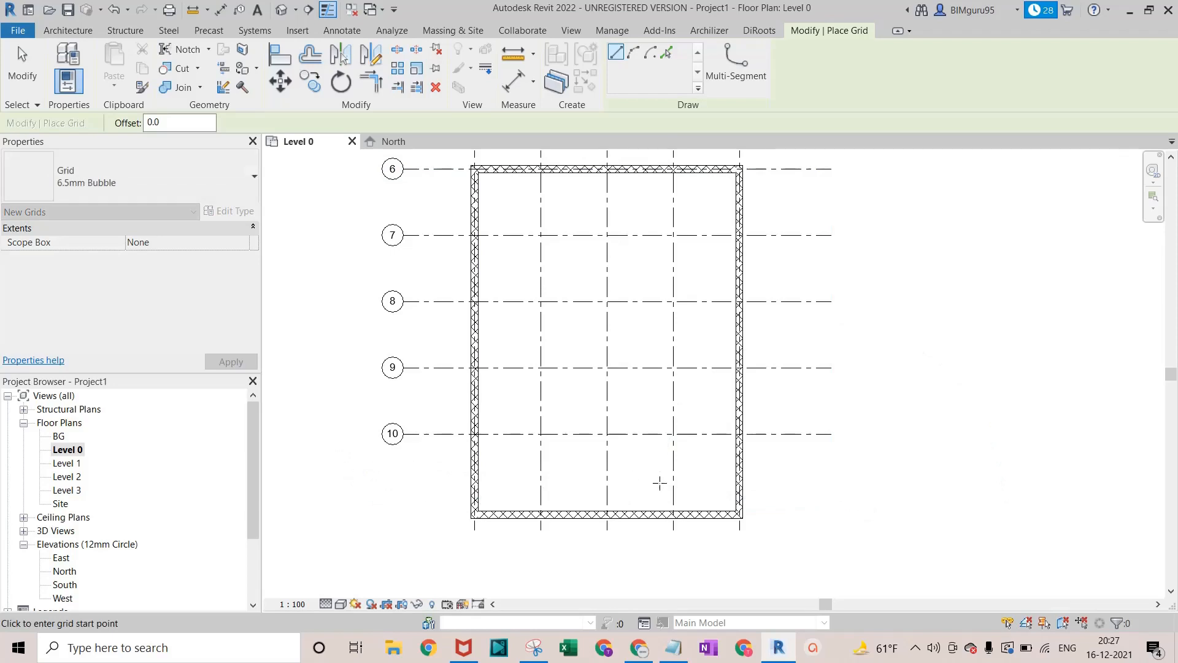
pyautogui.click(741, 515)
pyautogui.scroll(4, 741, 515)
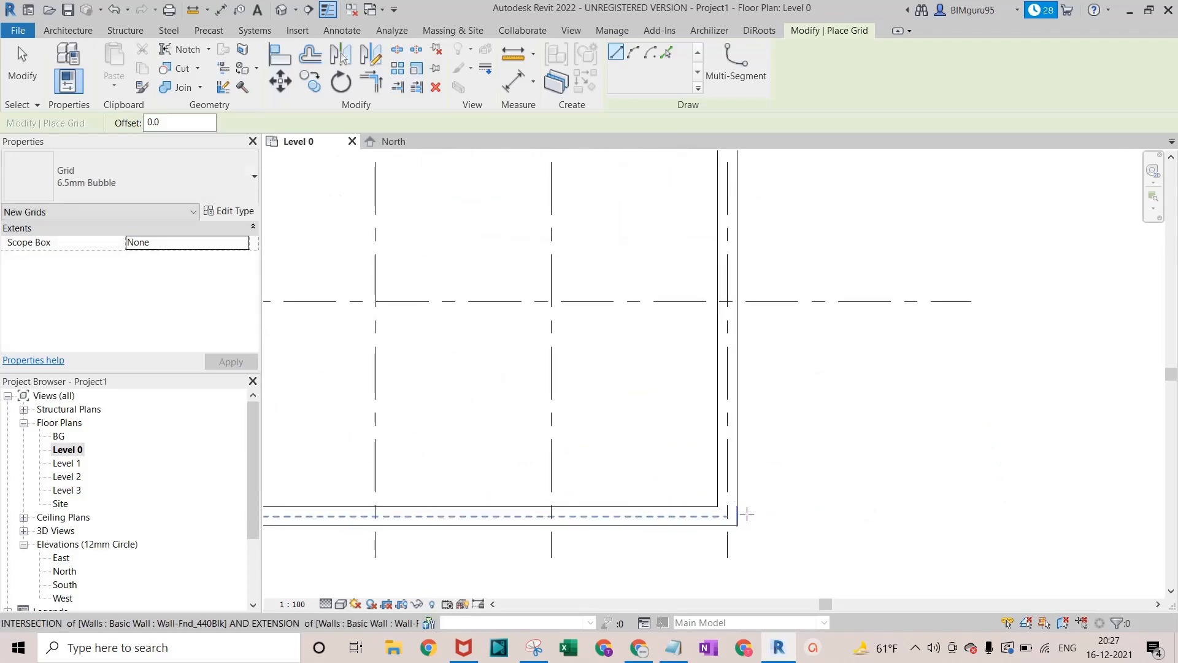
pyautogui.scroll(-4, 440, 506)
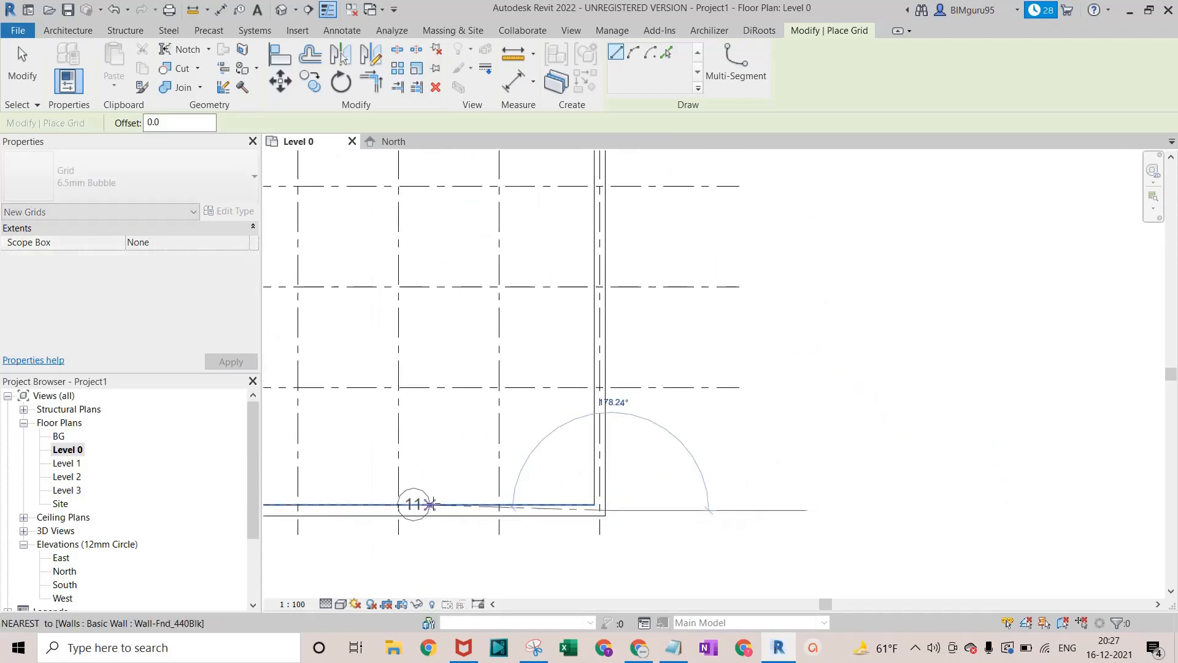
pyautogui.moveTo(514, 531); pyautogui.dragTo(637, 565, button='middle')
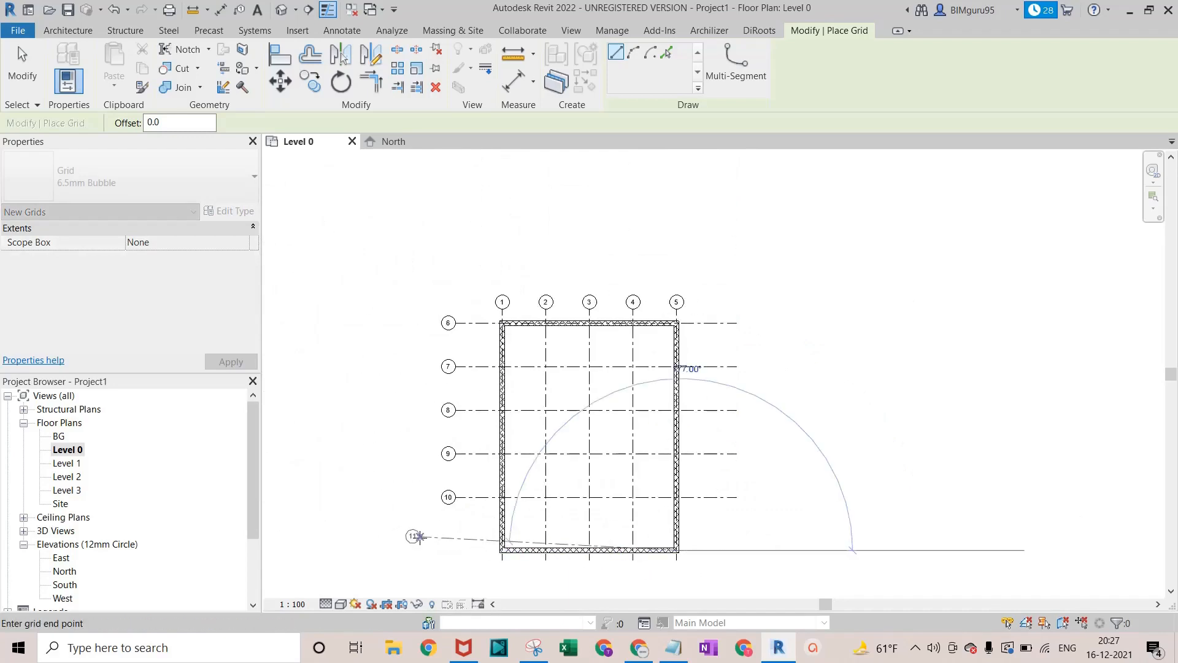
pyautogui.click(454, 549)
pyautogui.scroll(3, 545, 569)
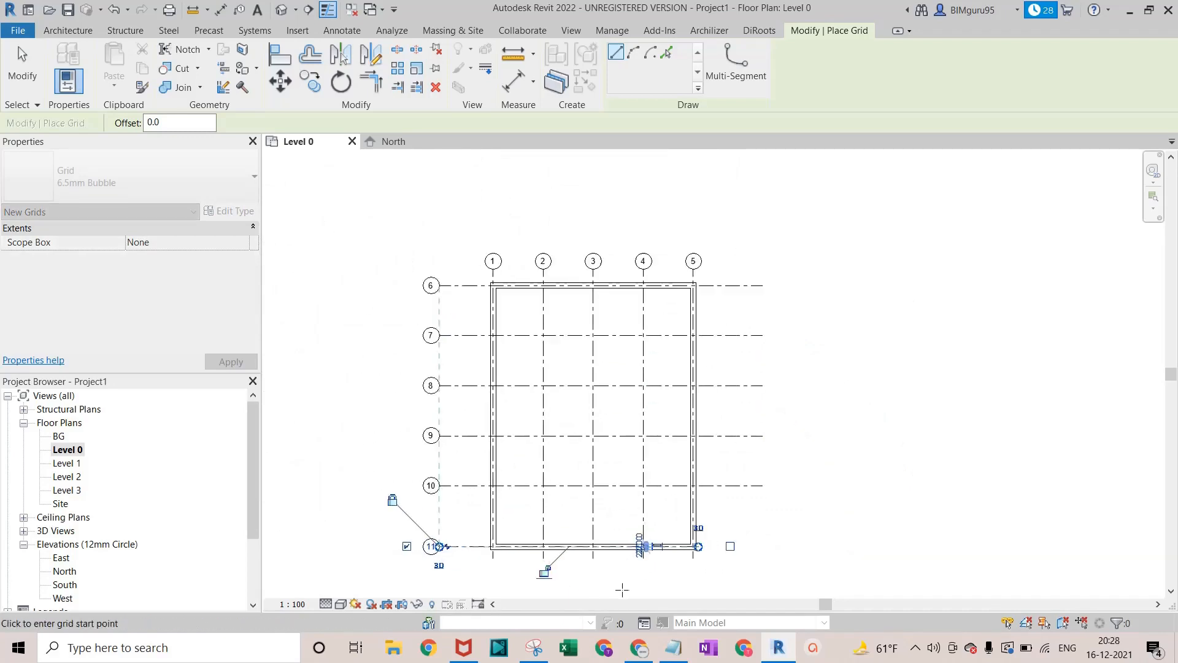
pyautogui.press('Escape')
pyautogui.press('Escape')
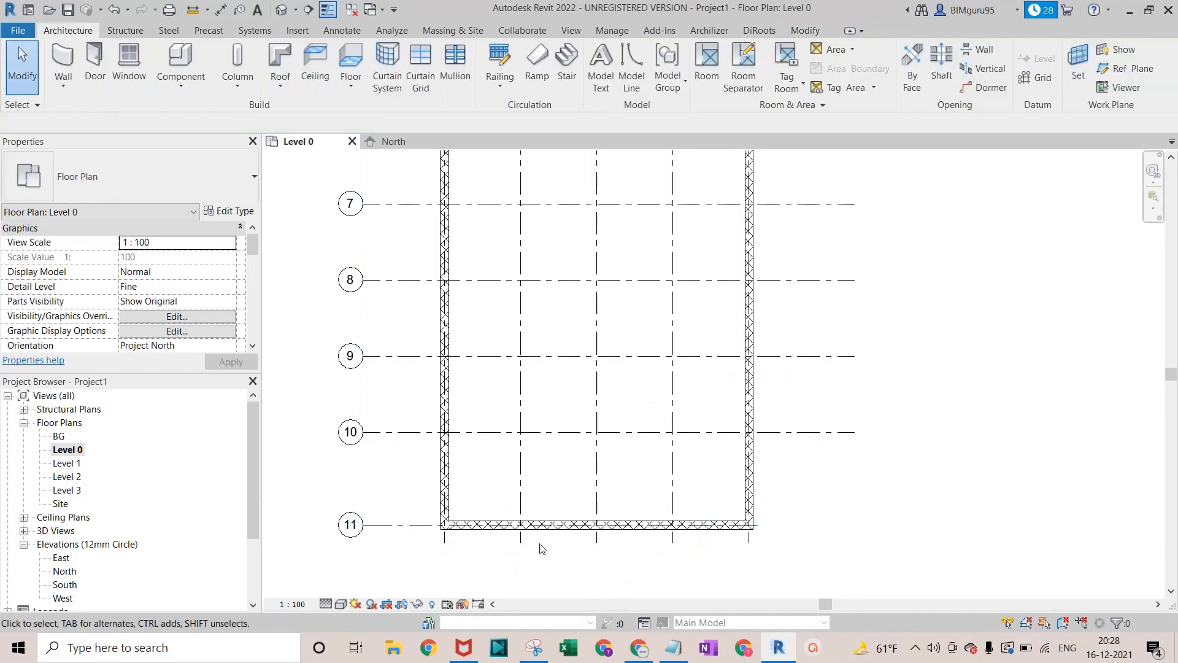
# Stretch the east end of grid 11 to align with the ends of the other horizontal grids
pyautogui.click(410, 527)
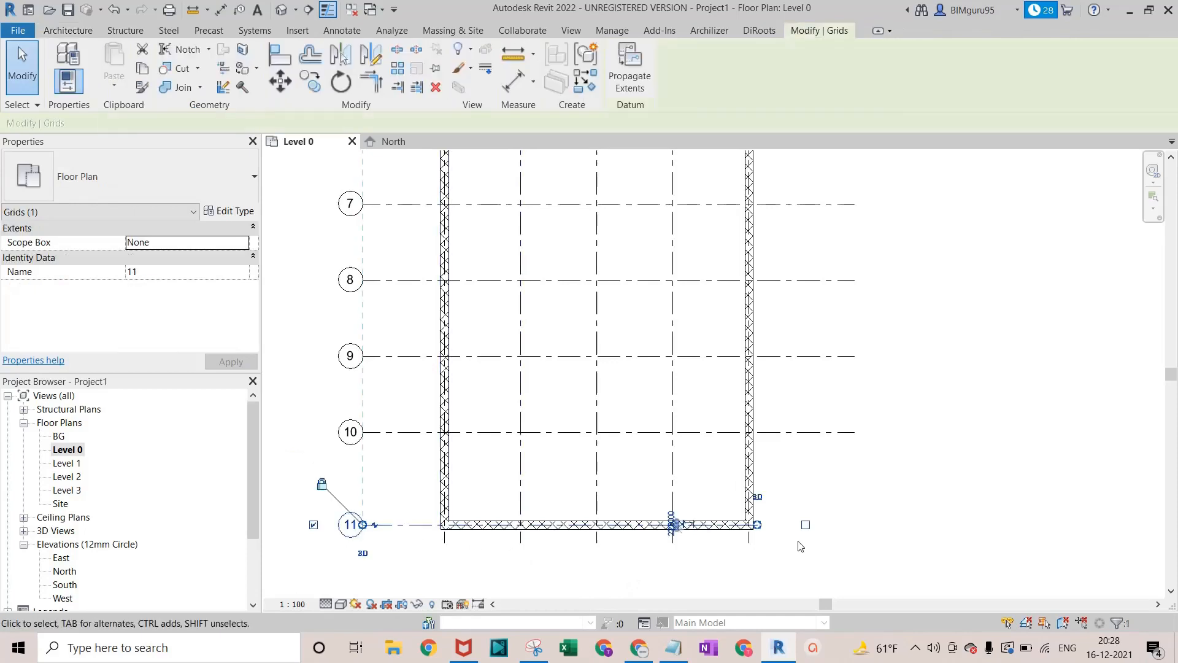
pyautogui.moveTo(830, 539); pyautogui.dragTo(855, 526)
pyautogui.click(1035, 437)
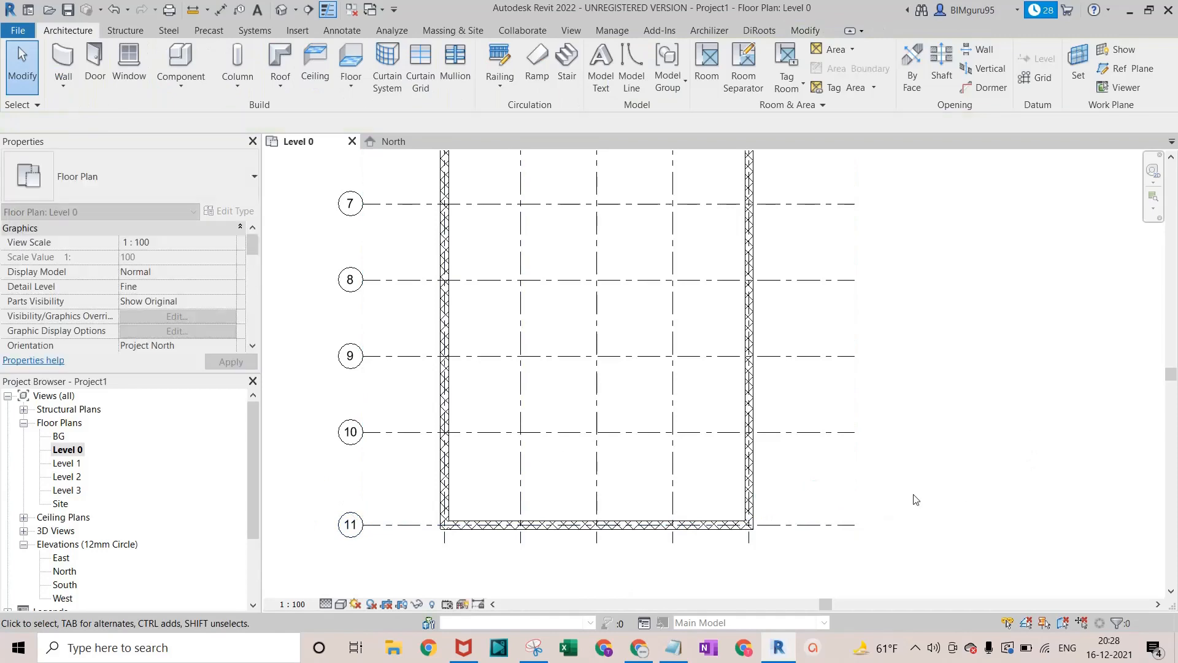
pyautogui.scroll(-3, 912, 497)
pyautogui.scroll(8, 771, 289)
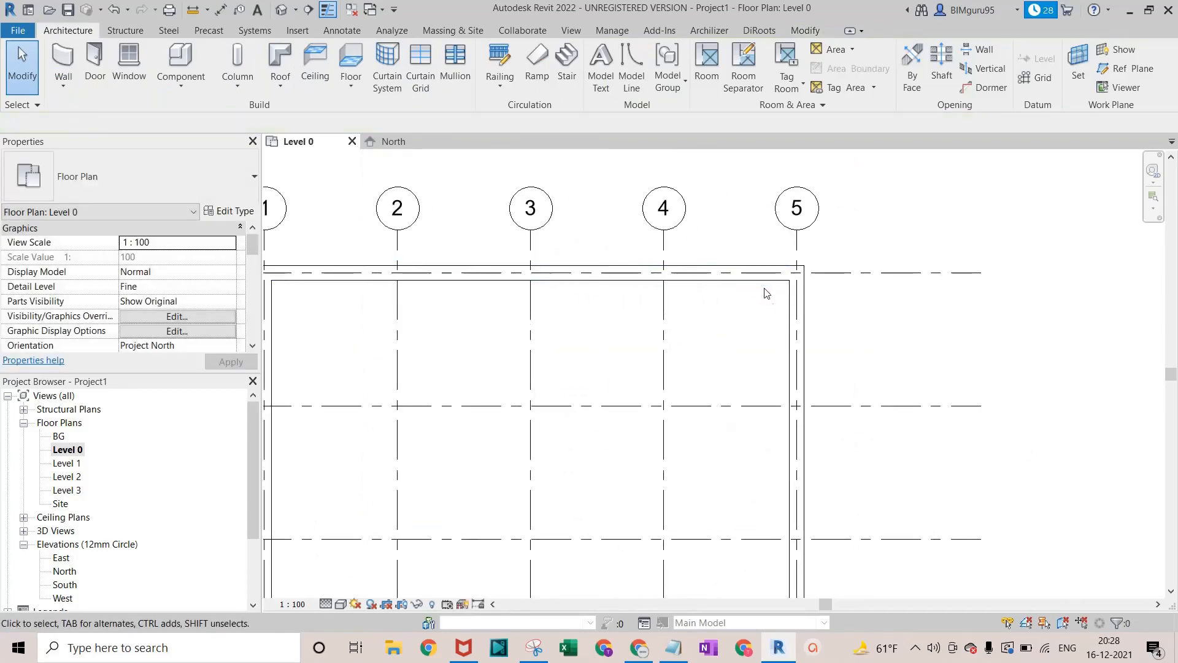
pyautogui.scroll(-2, 753, 270)
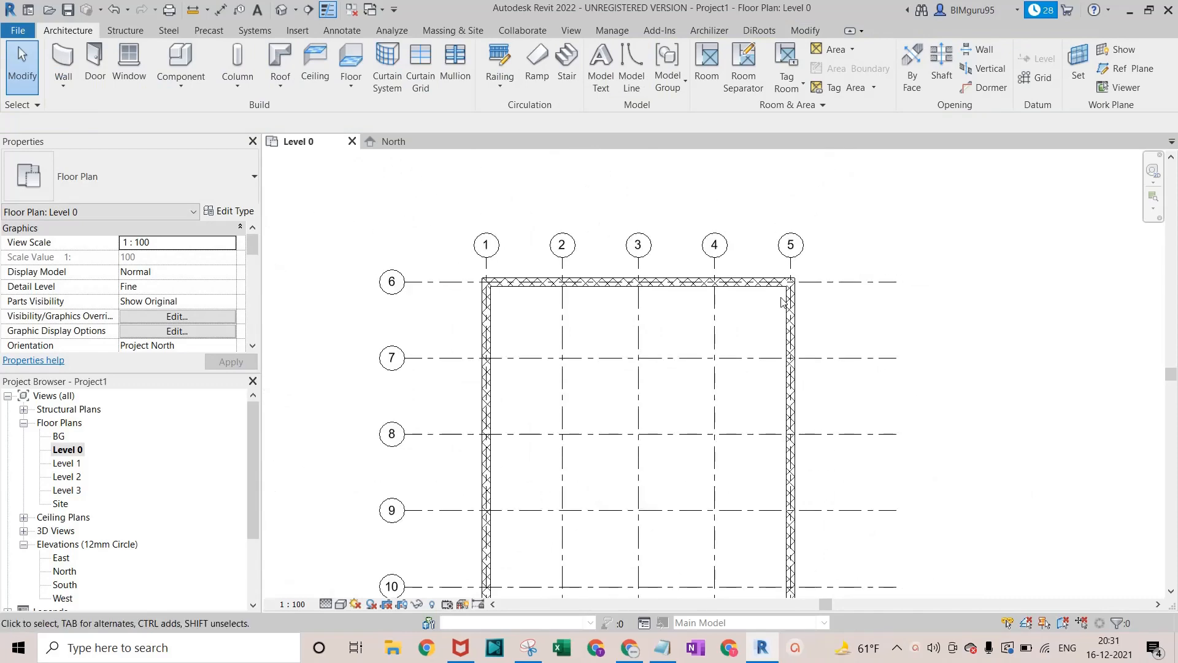
pyautogui.scroll(-4, 779, 347)
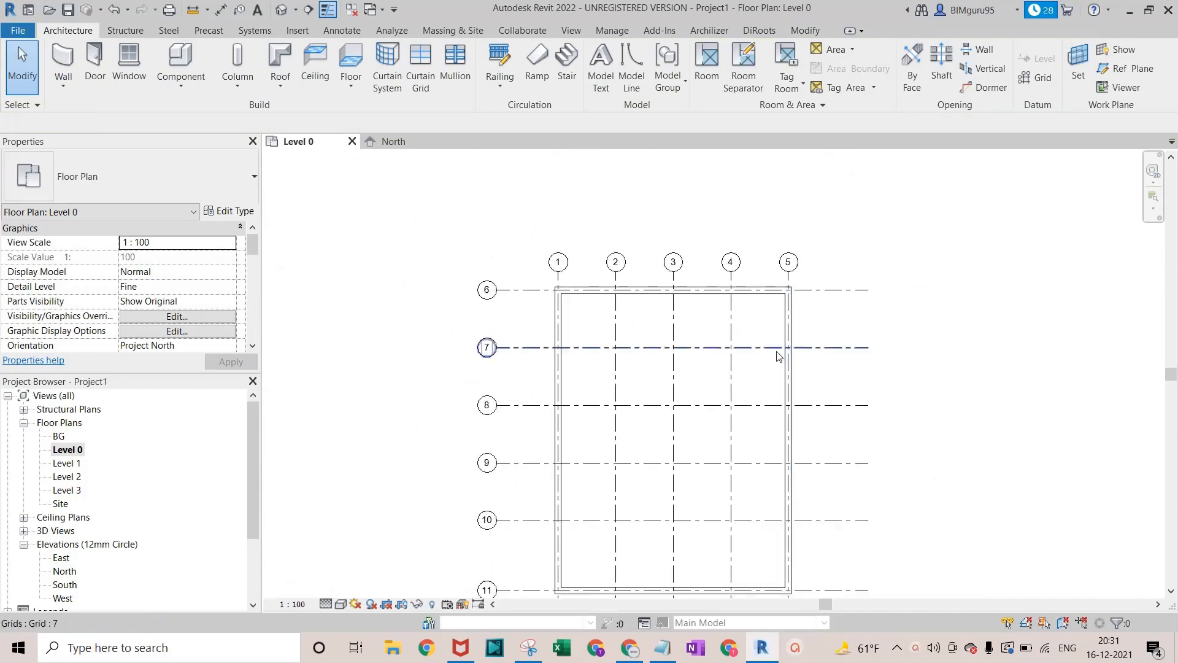
pyautogui.scroll(5, 779, 544)
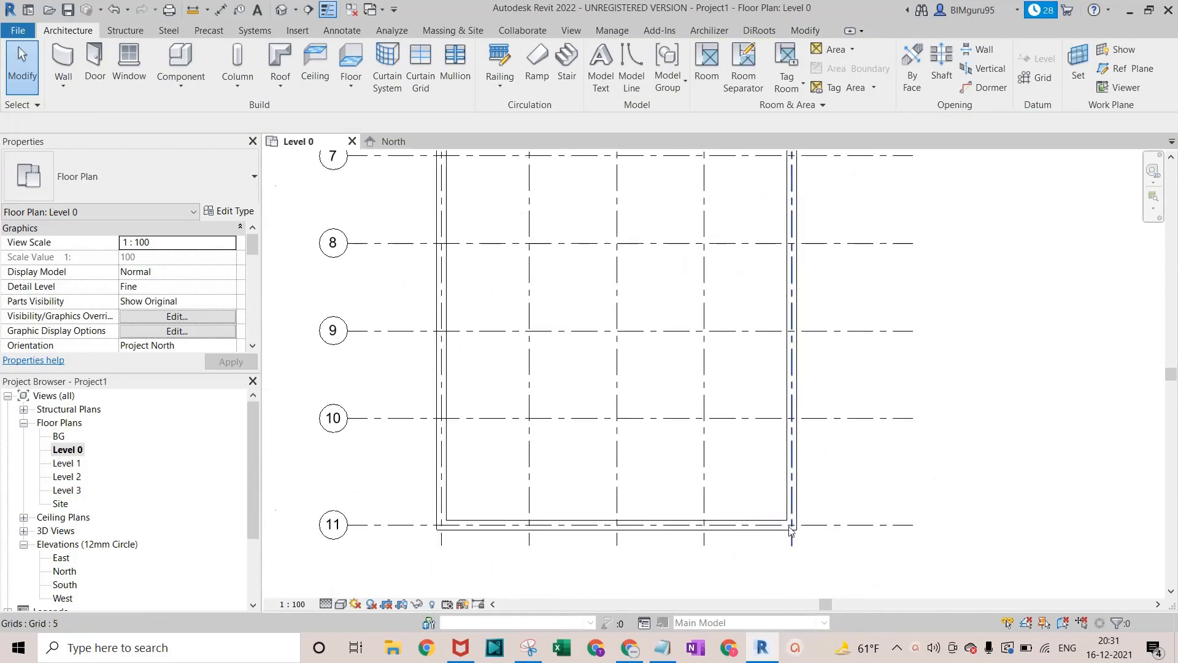
pyautogui.scroll(-4, 448, 455)
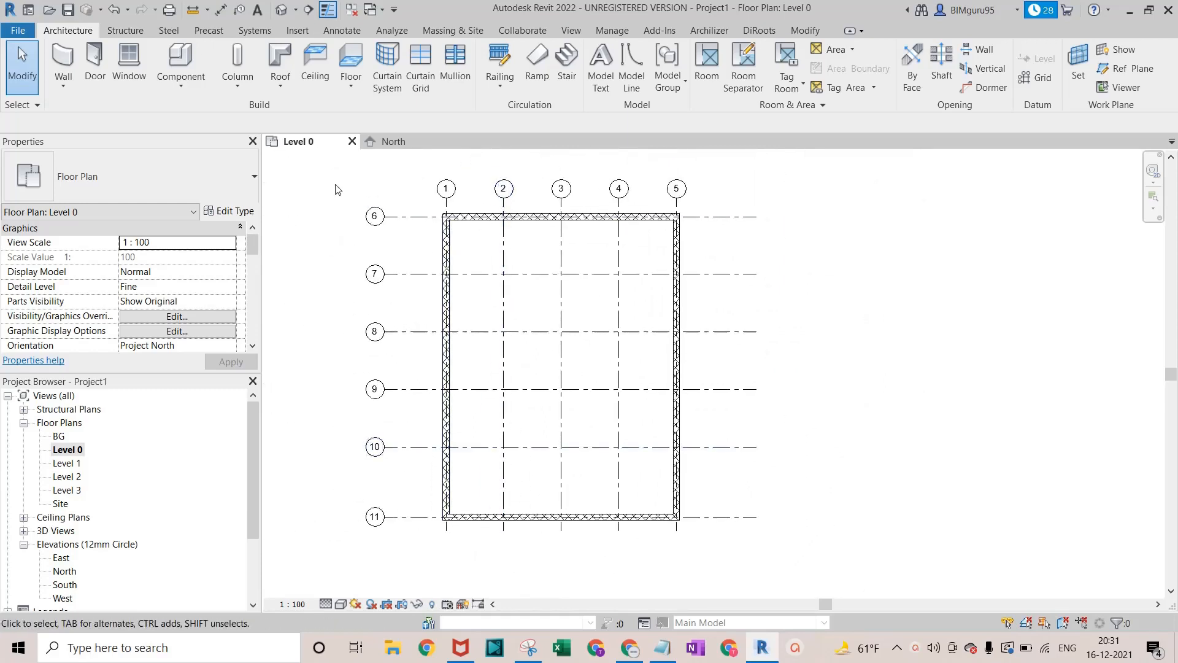
# Set the top constraint of all four walls to Up to level: Level 2
pyautogui.moveTo(418, 205); pyautogui.dragTo(708, 548)
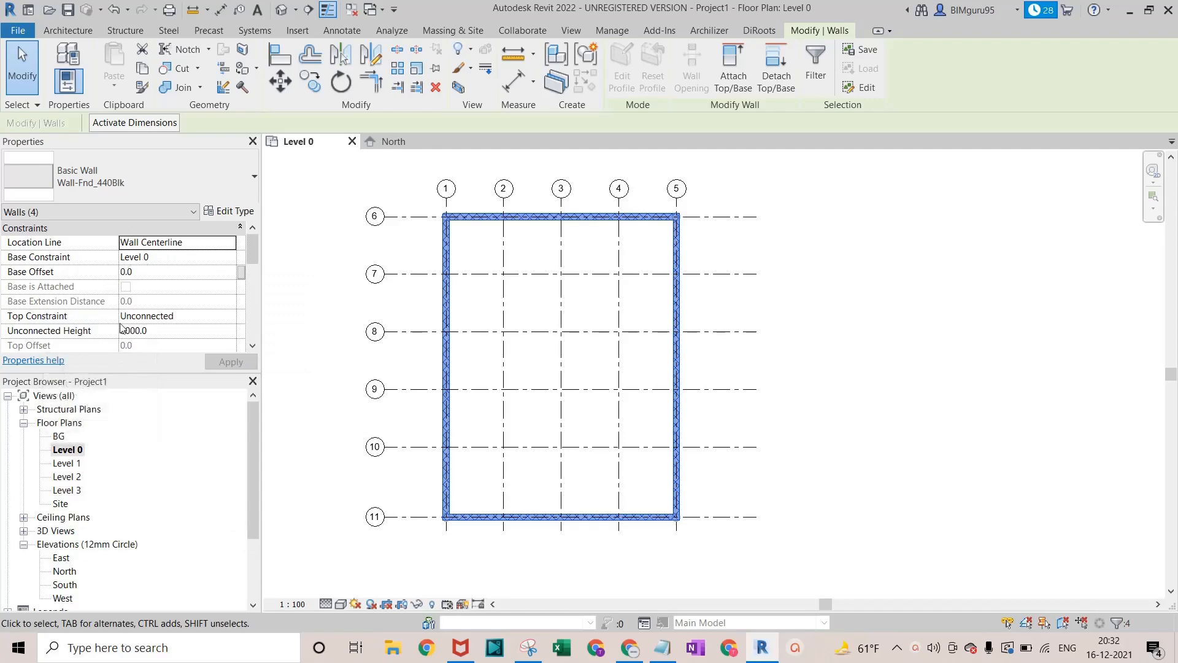
pyautogui.click(233, 319)
pyautogui.click(229, 318)
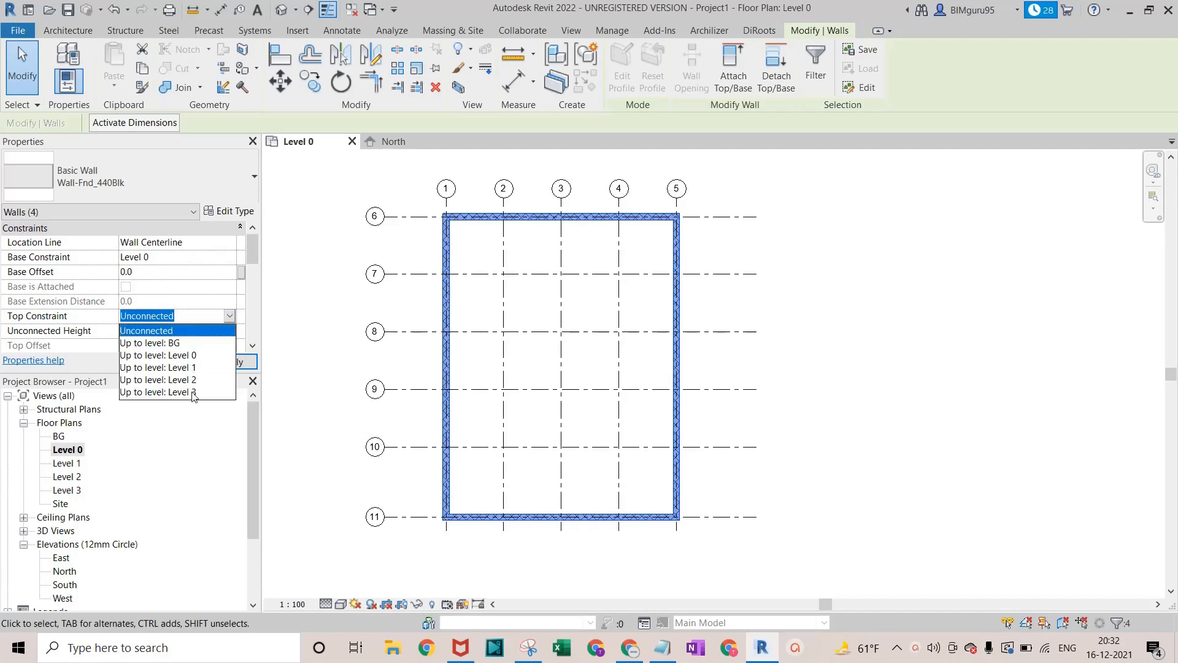
pyautogui.click(185, 379)
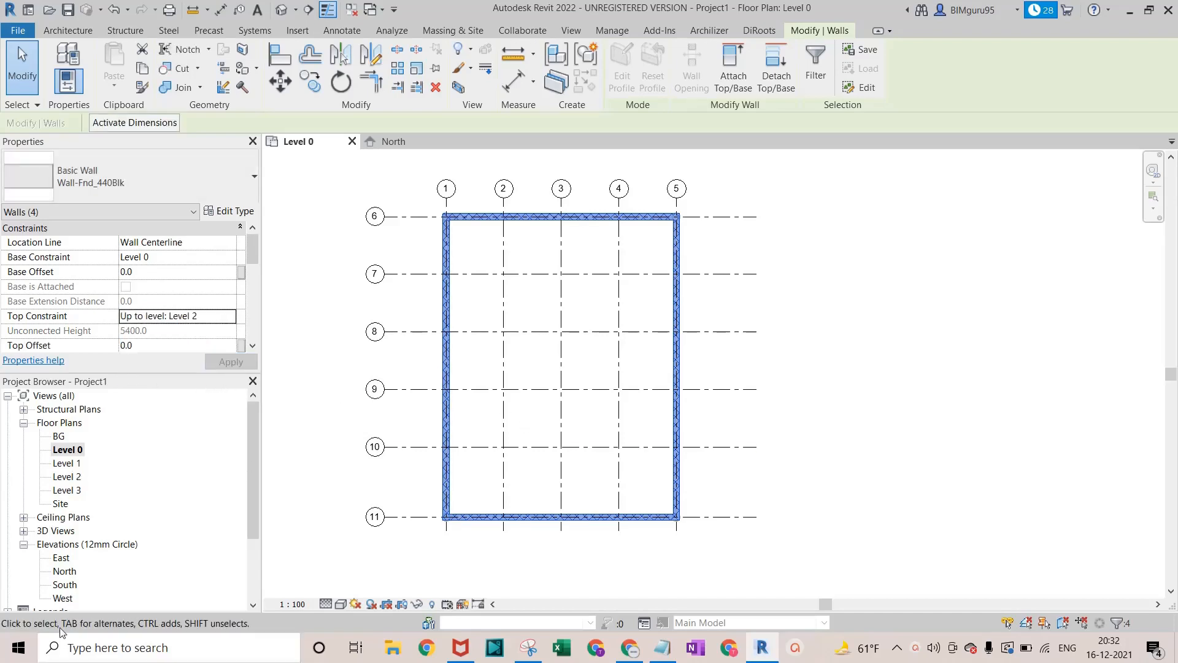
# Check the walls' height against the levels in the North elevation, then return to the Level 0 plan and clear the selection
pyautogui.doubleClick(65, 573)
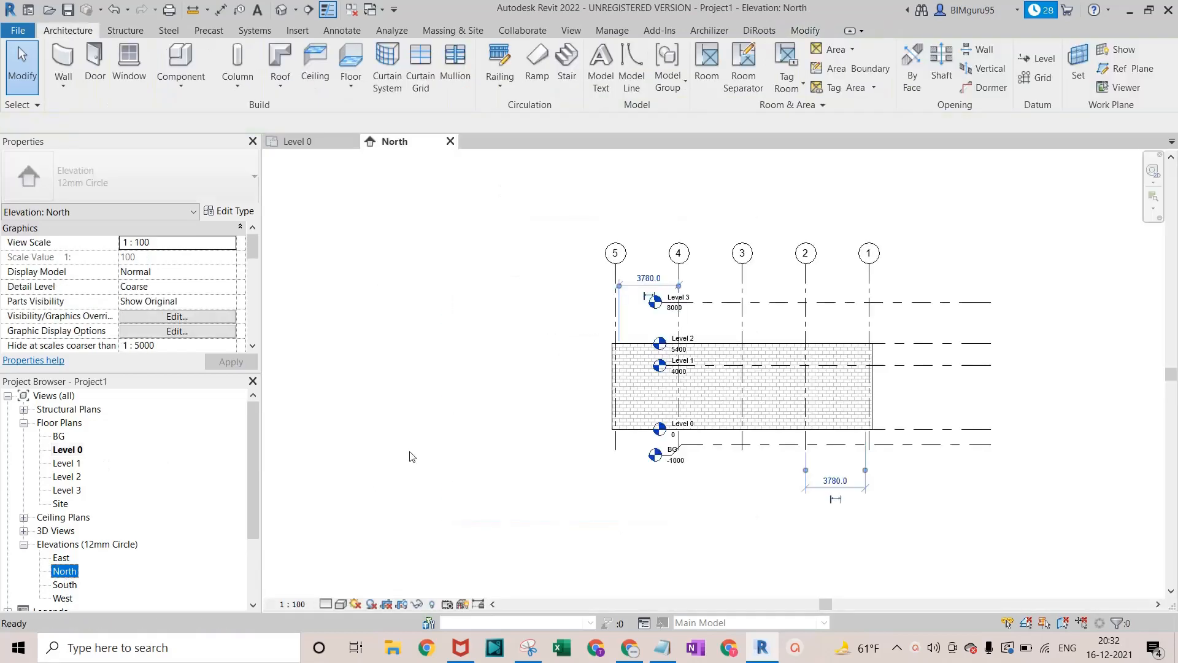
pyautogui.click(766, 375)
pyautogui.scroll(5, 766, 368)
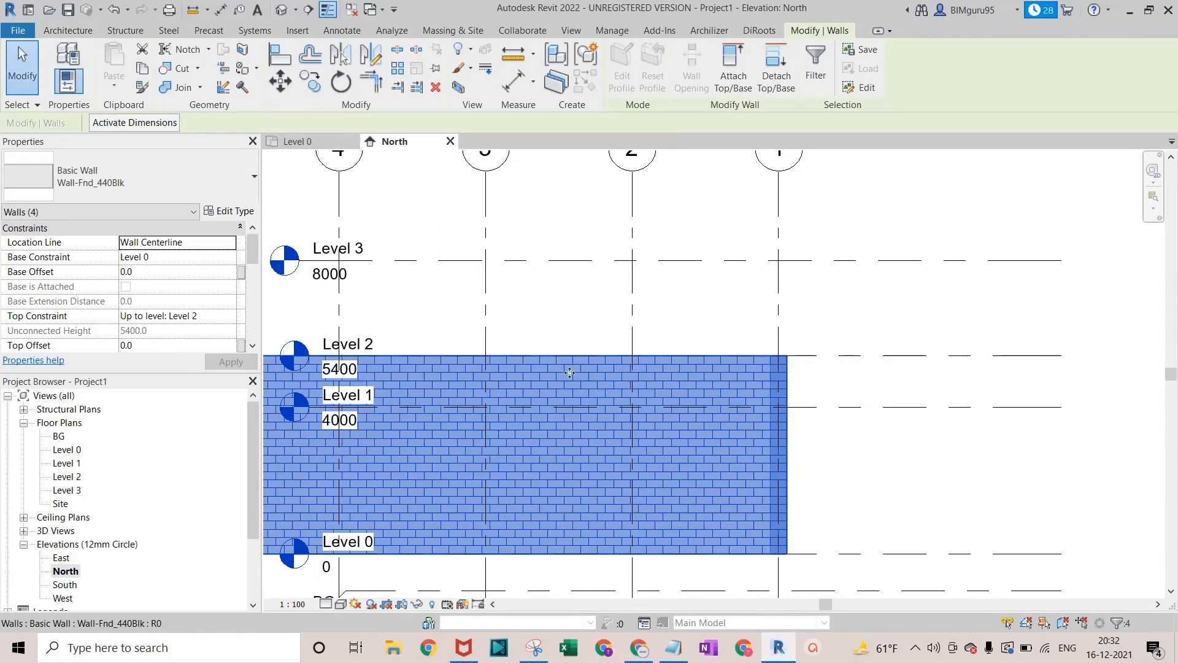
pyautogui.scroll(-4, 570, 373)
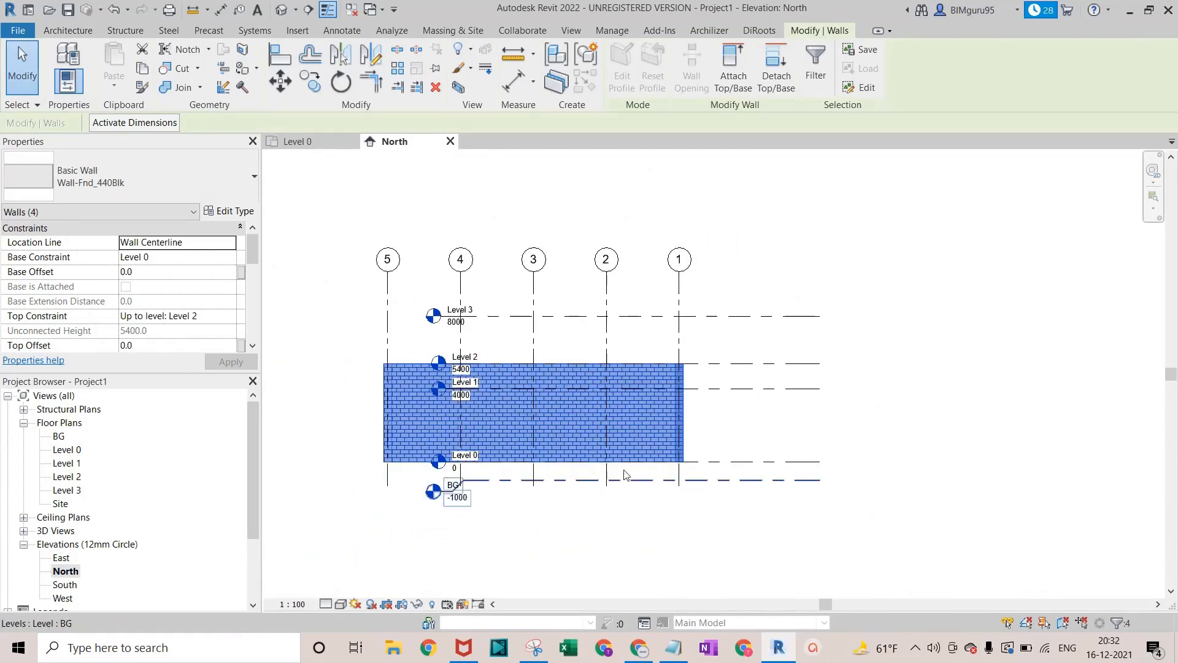
pyautogui.click(320, 147)
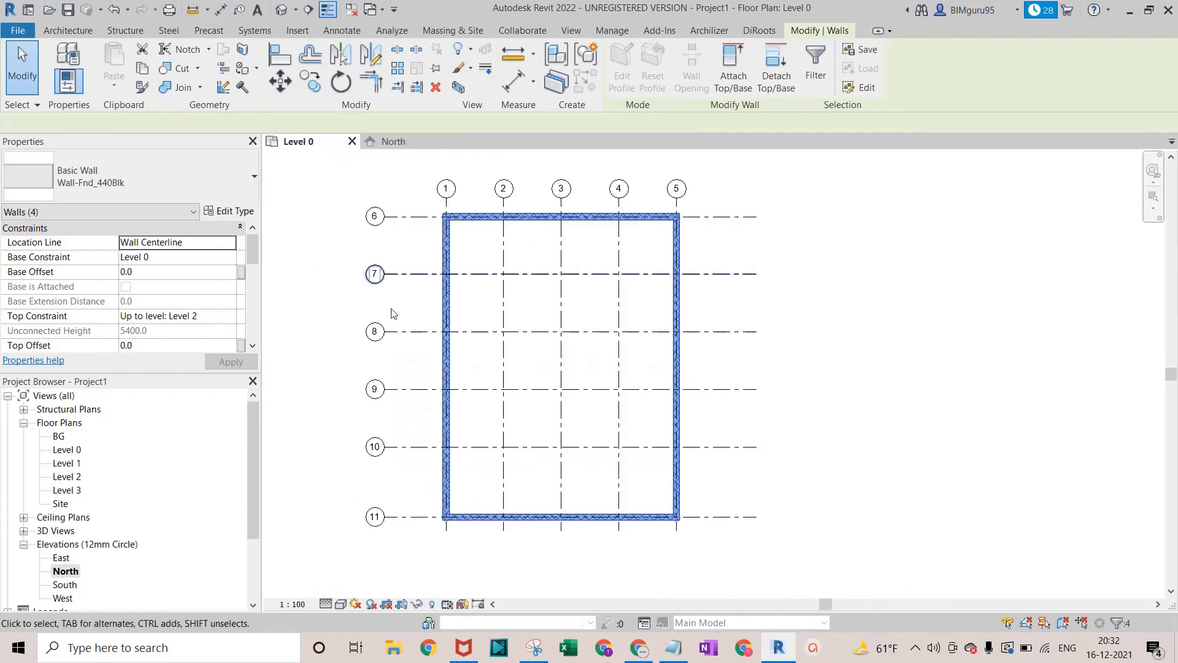
pyautogui.click(526, 297)
pyautogui.scroll(-2, 565, 319)
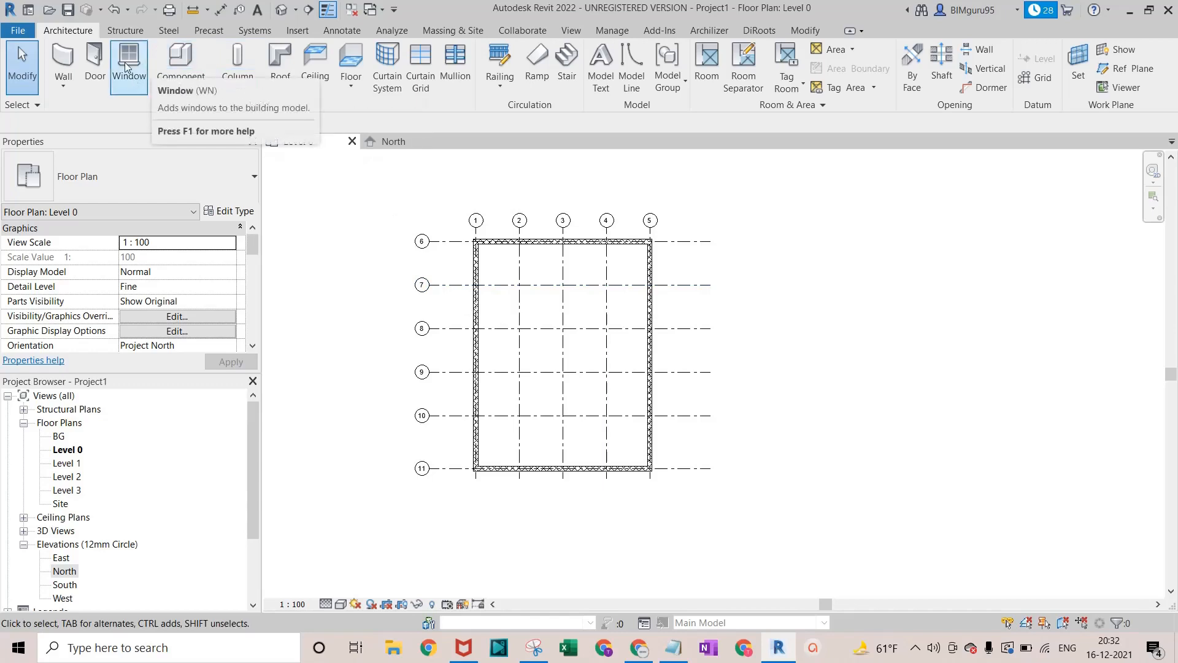
# Create a Level 0 architectural floor with a rectangular boundary along the outer faces of the perimeter walls
pyautogui.click(360, 84)
pyautogui.click(392, 115)
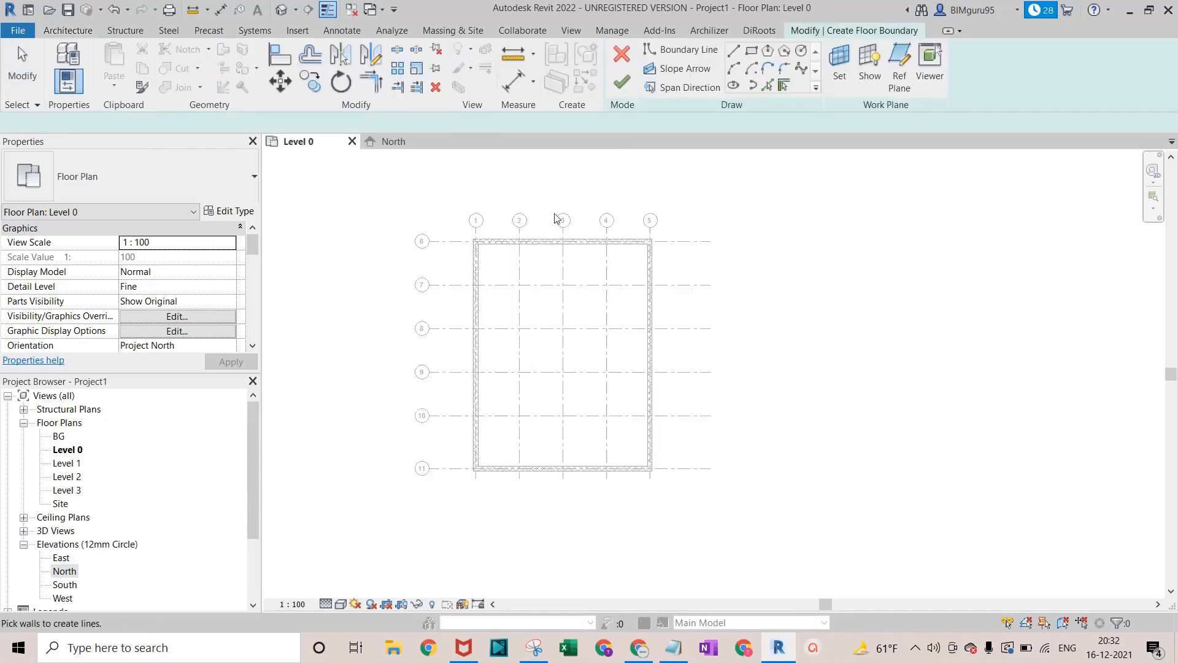
pyautogui.click(752, 51)
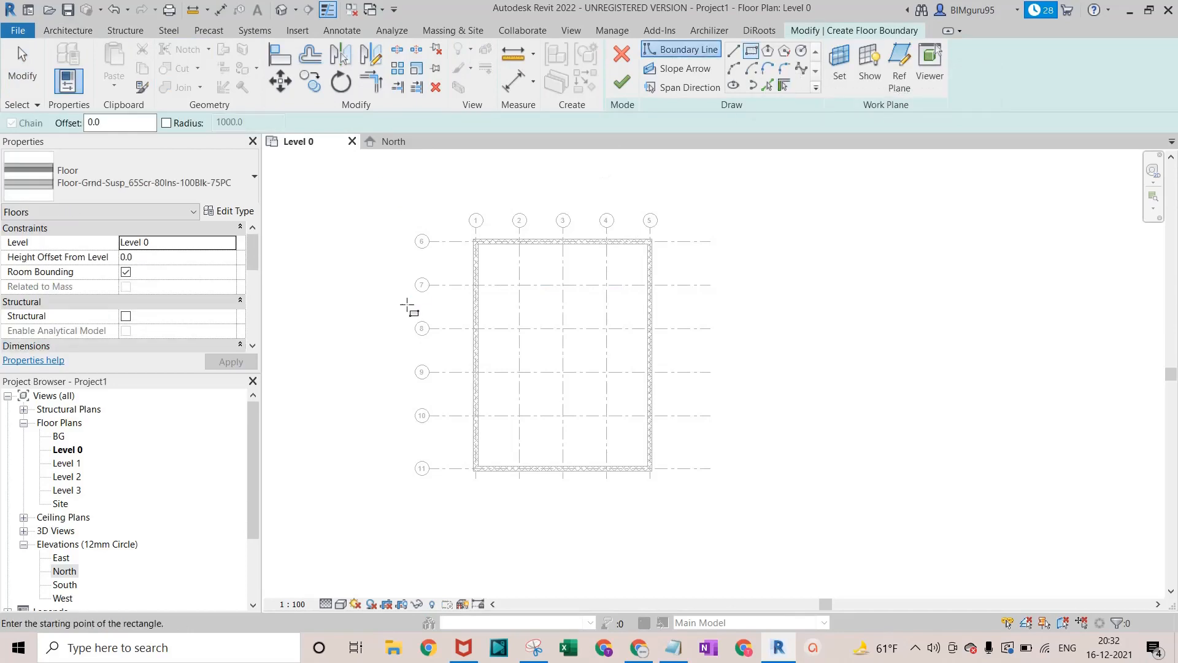
pyautogui.scroll(3, 463, 241)
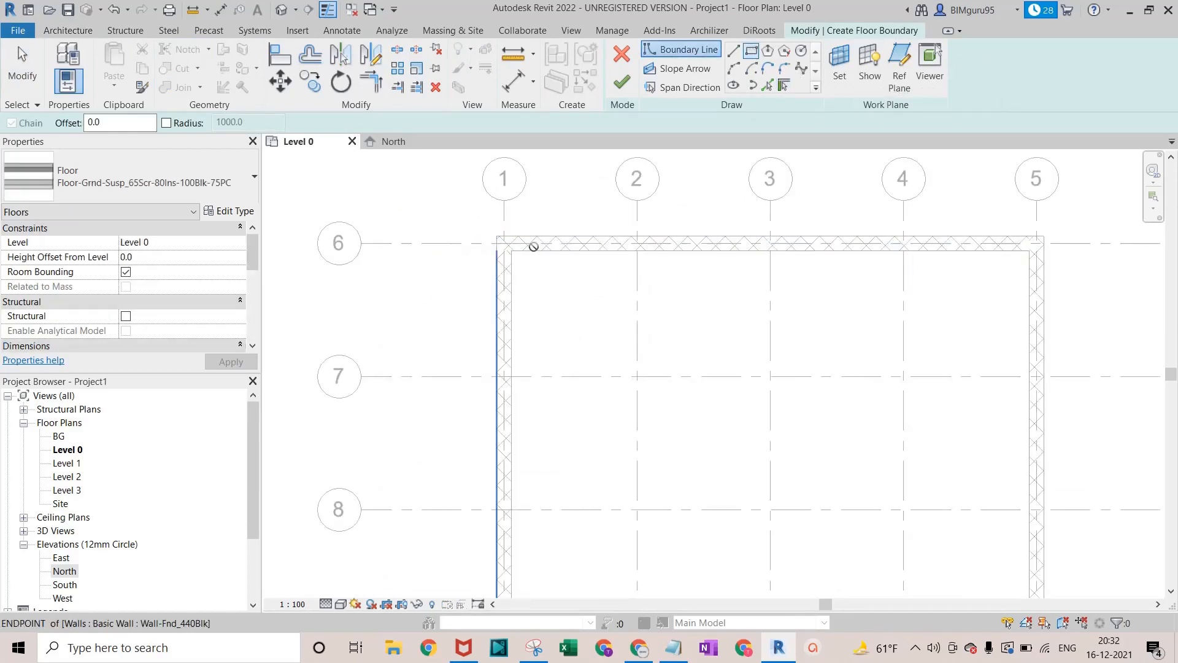
pyautogui.click(497, 237)
pyautogui.scroll(-5, 640, 337)
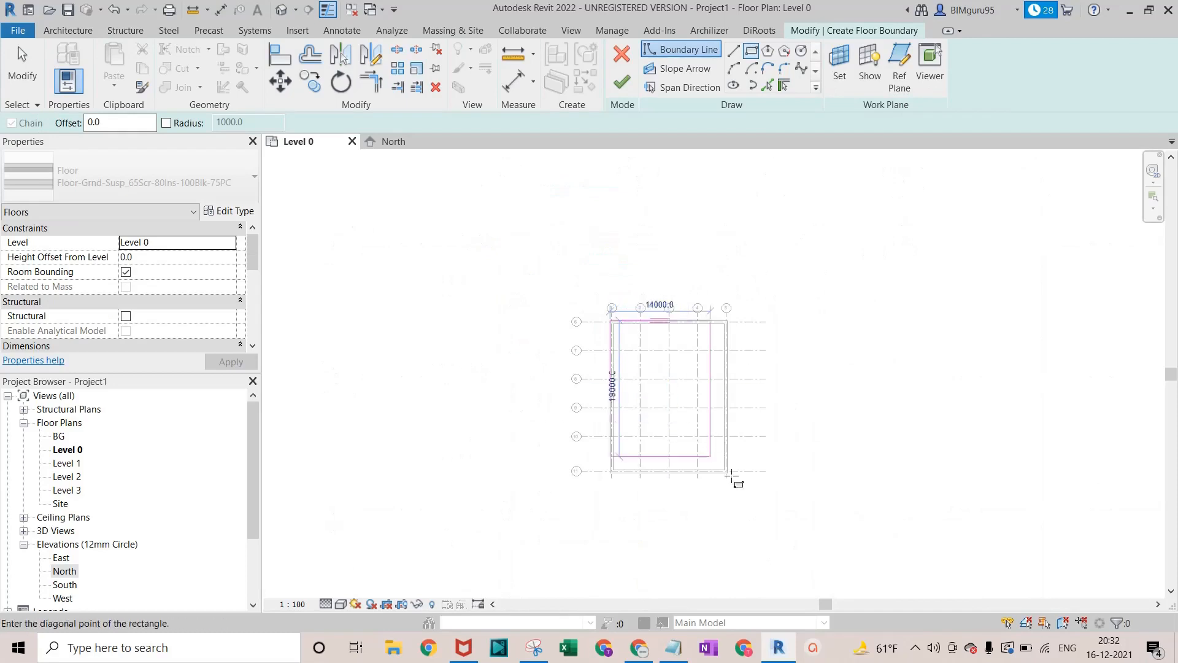
pyautogui.scroll(5, 735, 480)
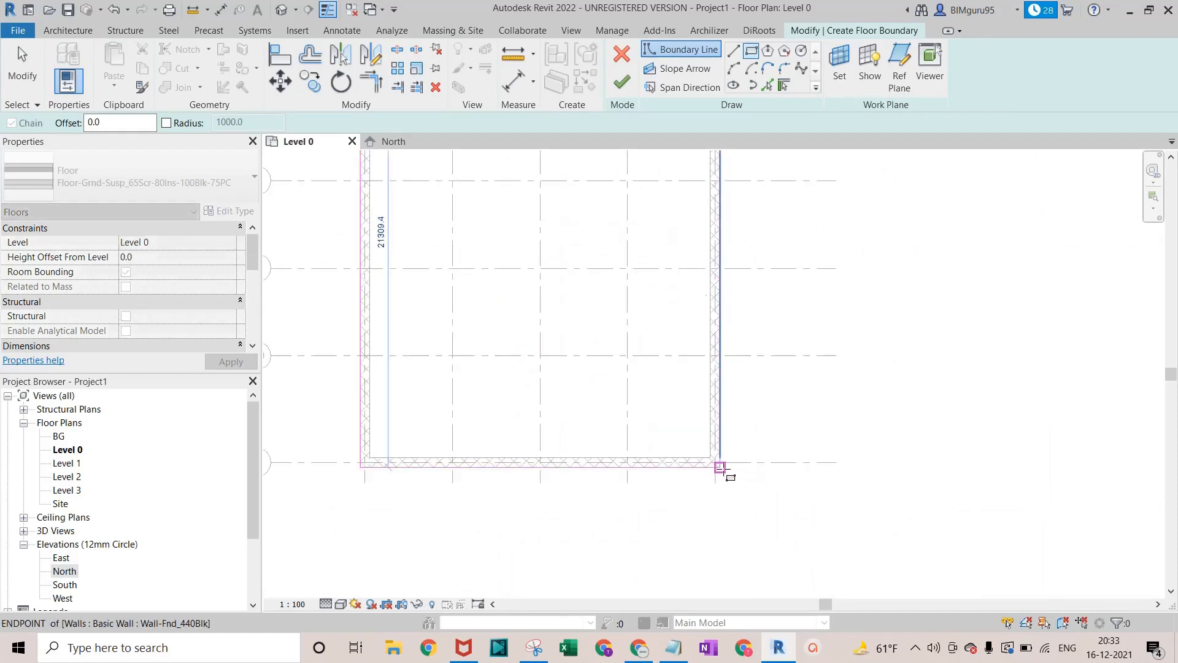
pyautogui.click(721, 467)
pyautogui.scroll(-2, 666, 330)
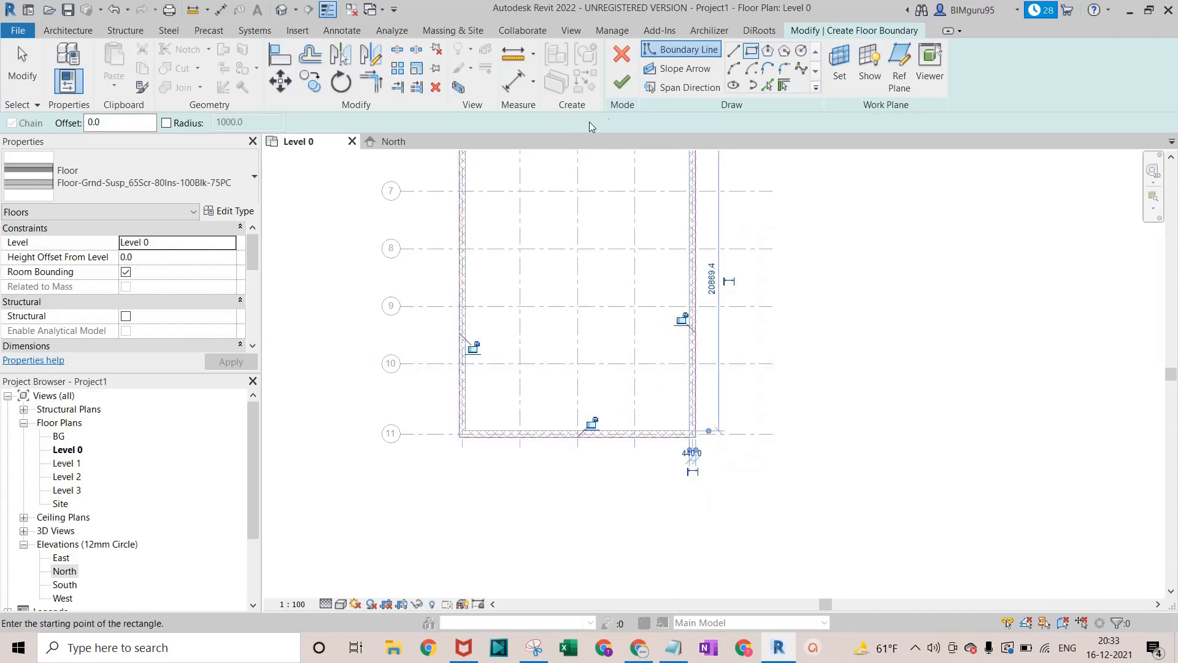
pyautogui.click(623, 86)
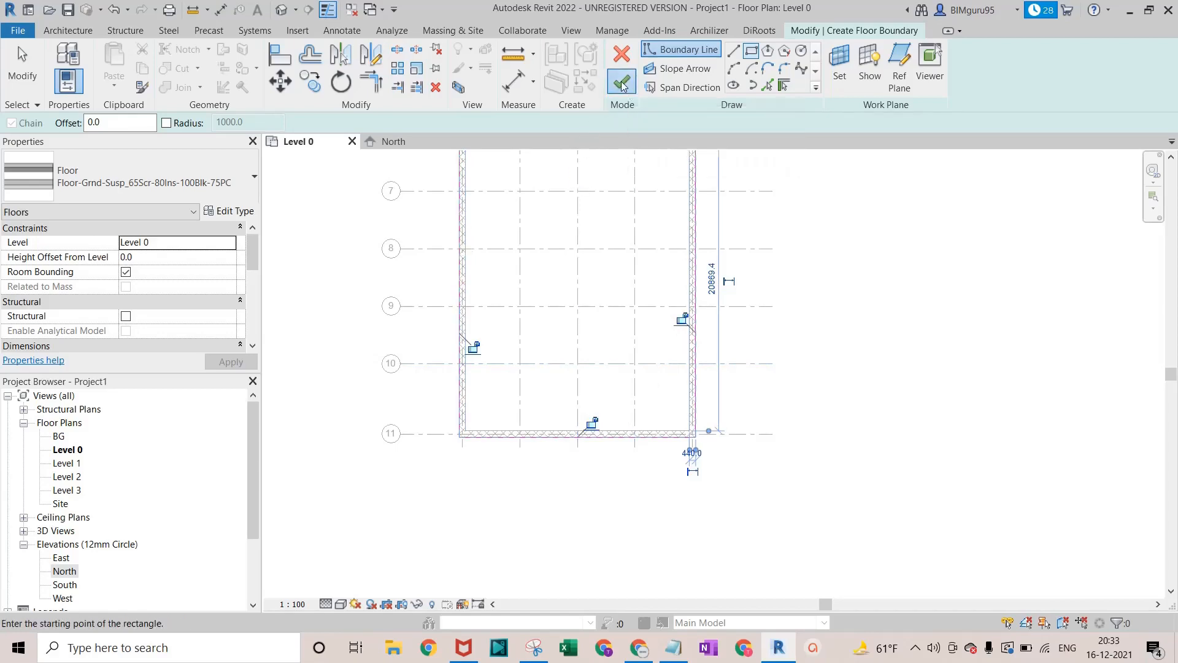
pyautogui.scroll(-3, 588, 381)
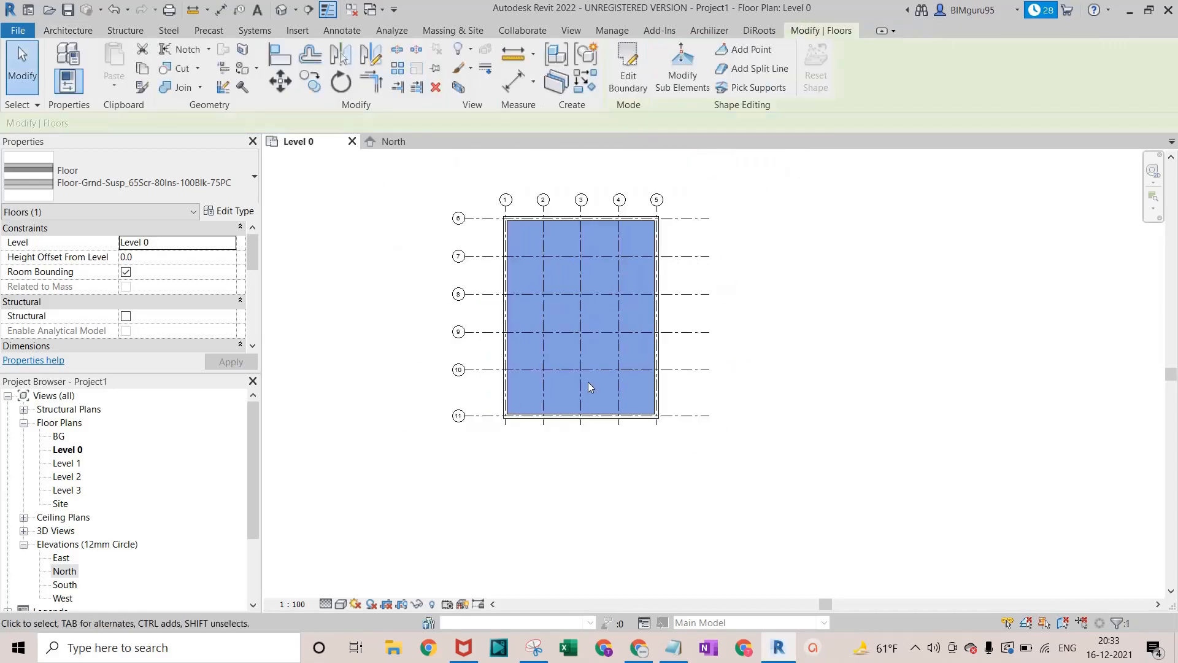
pyautogui.click(763, 375)
# Inspect the walls and floor slab from several angles in the default 3D view, and return to the Level 0 plan
pyautogui.click(296, 11)
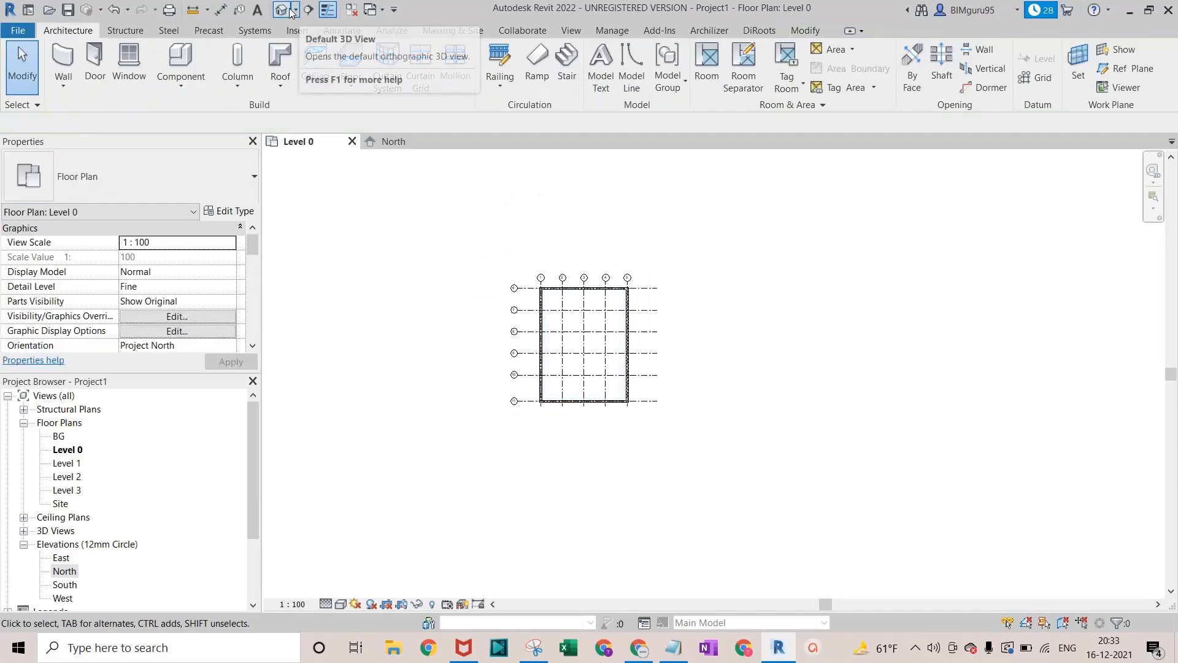
pyautogui.click(326, 35)
pyautogui.scroll(-3, 629, 419)
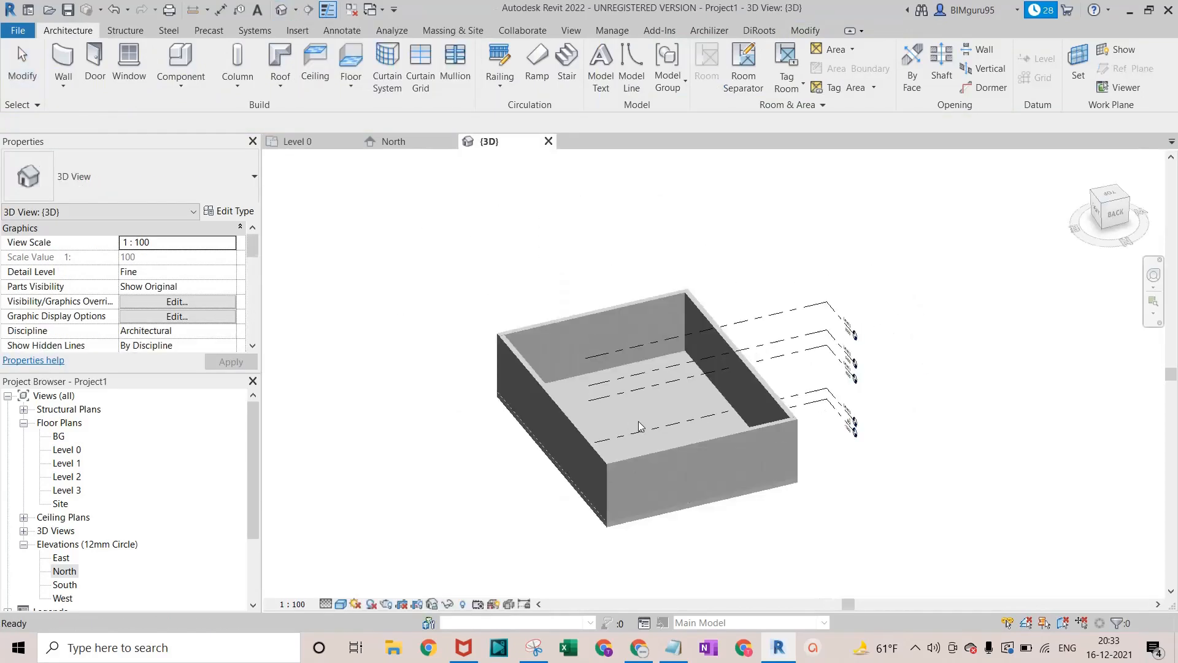
pyautogui.keyDown('shift'); pyautogui.moveTo(698, 455); pyautogui.dragTo(644, 468, button='middle'); pyautogui.keyUp('shift')
pyautogui.scroll(6, 648, 410)
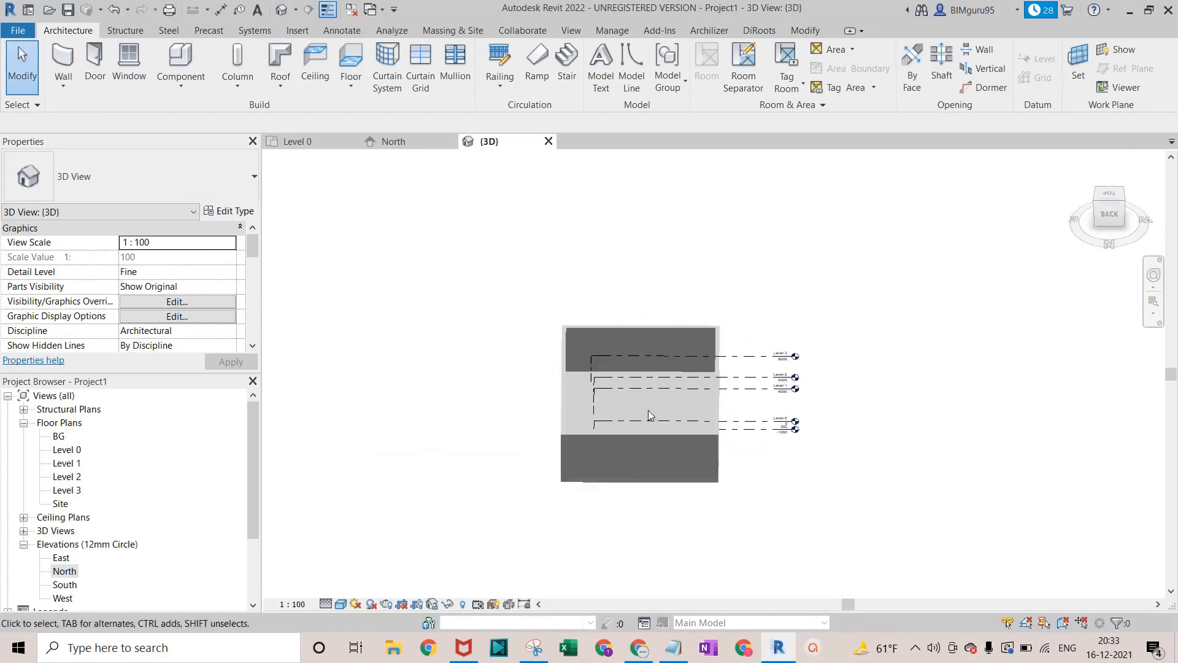
pyautogui.keyDown('shift'); pyautogui.moveTo(658, 425); pyautogui.dragTo(498, 491, button='middle'); pyautogui.keyUp('shift')
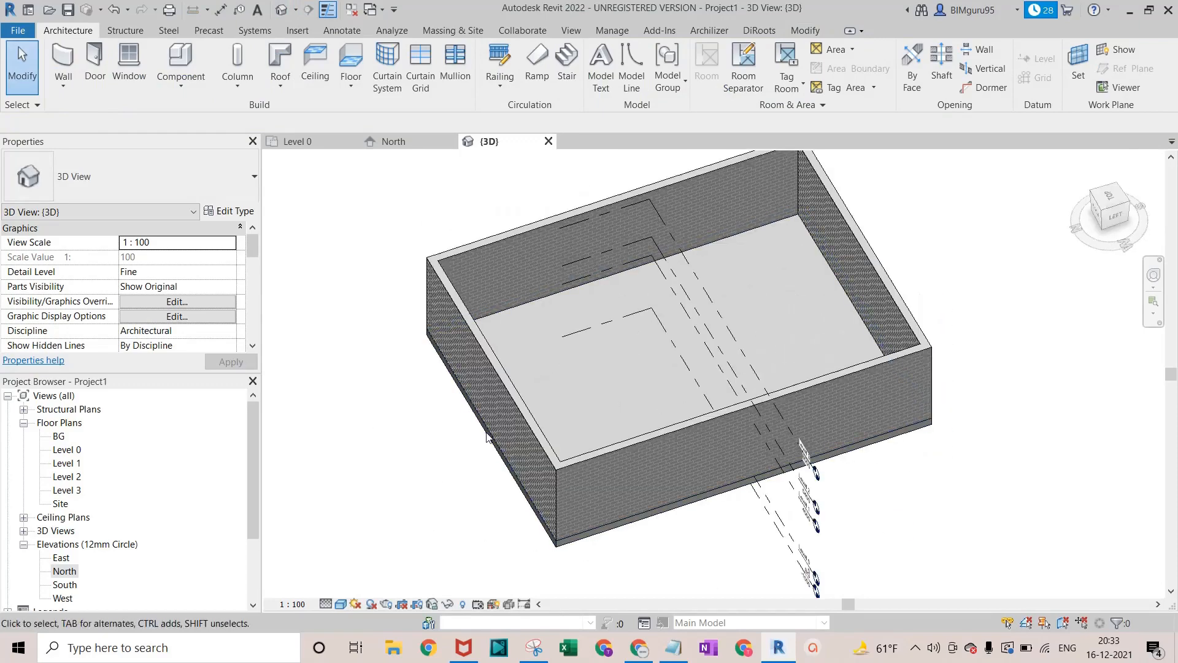
pyautogui.click(315, 141)
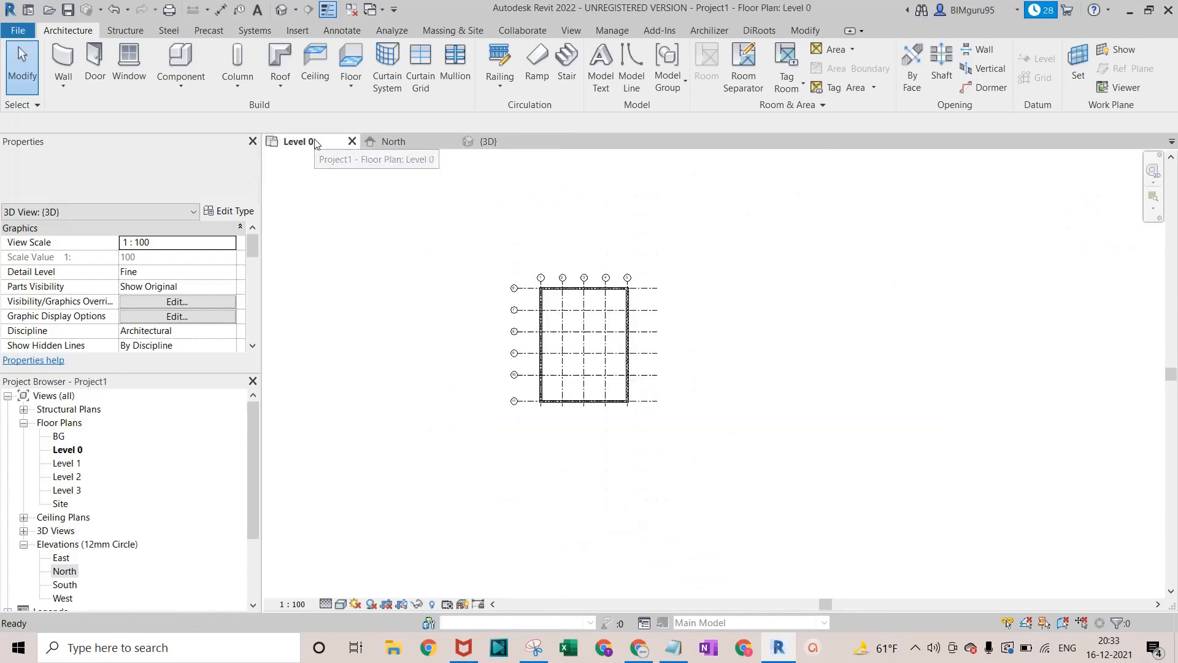
pyautogui.scroll(1, 584, 323)
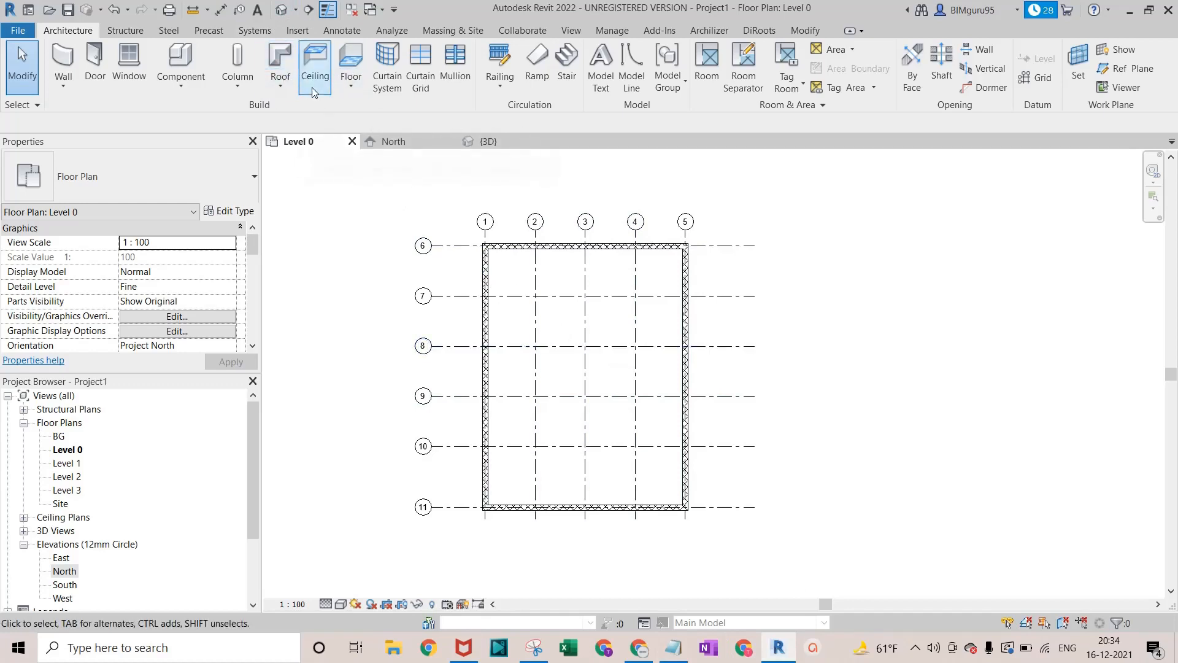
pyautogui.click(314, 70)
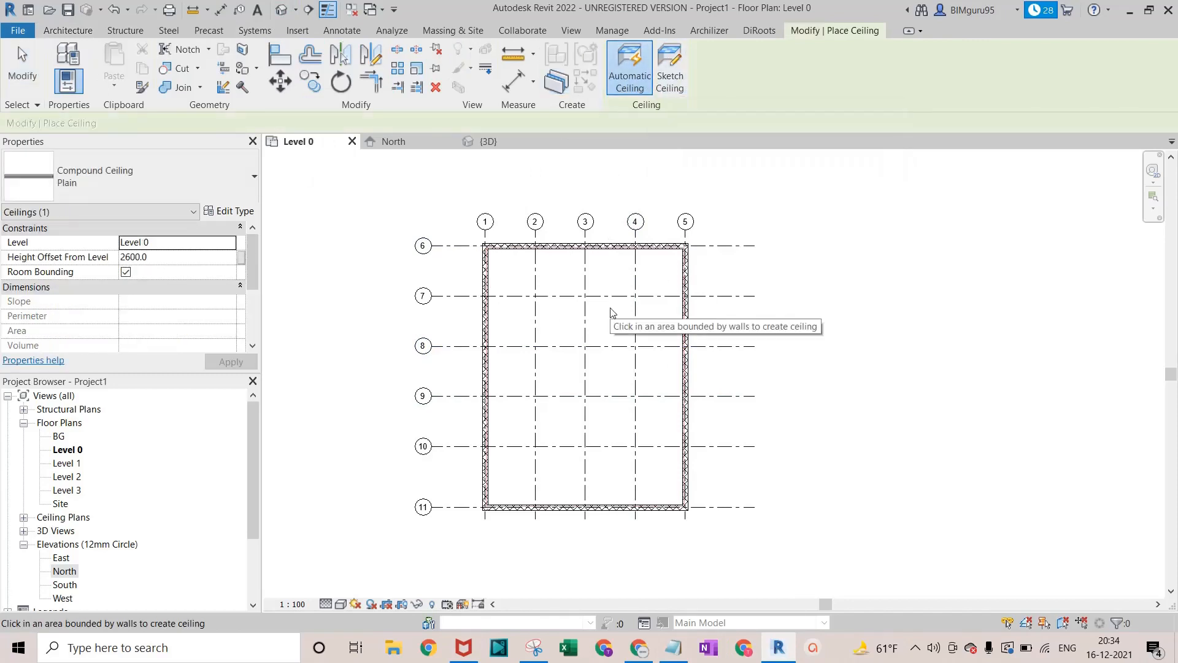
pyautogui.press('Escape')
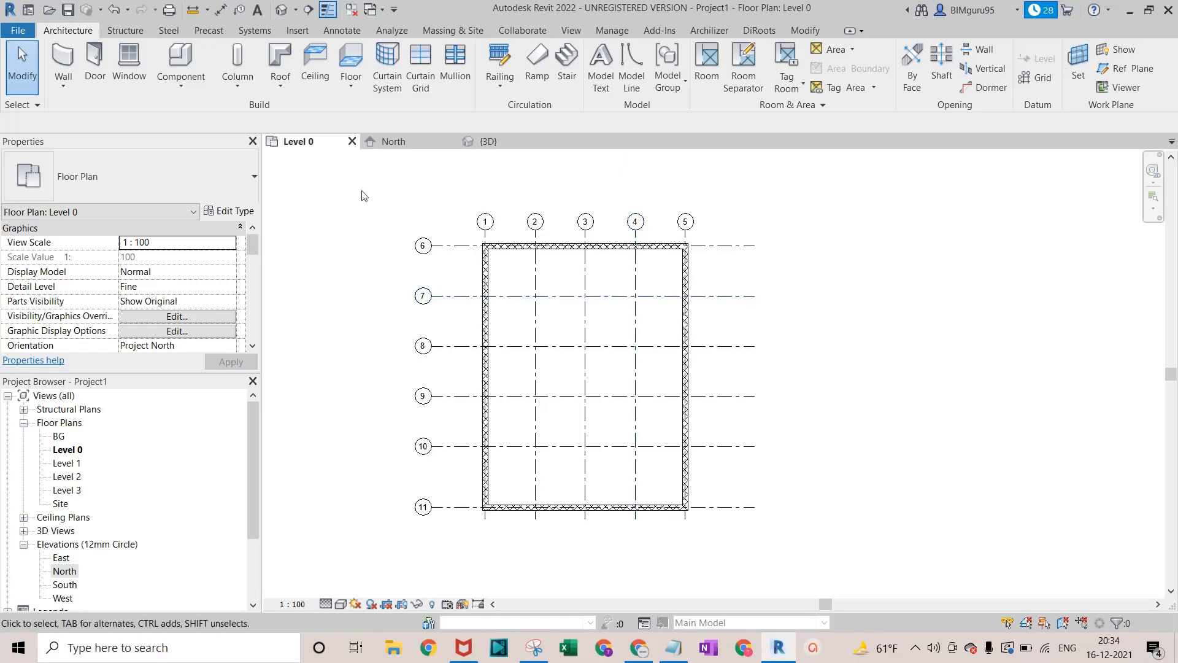
# Set up new Wall-Fnd_440Blk walls with the top constraint Up to level: Level 1
pyautogui.click(62, 54)
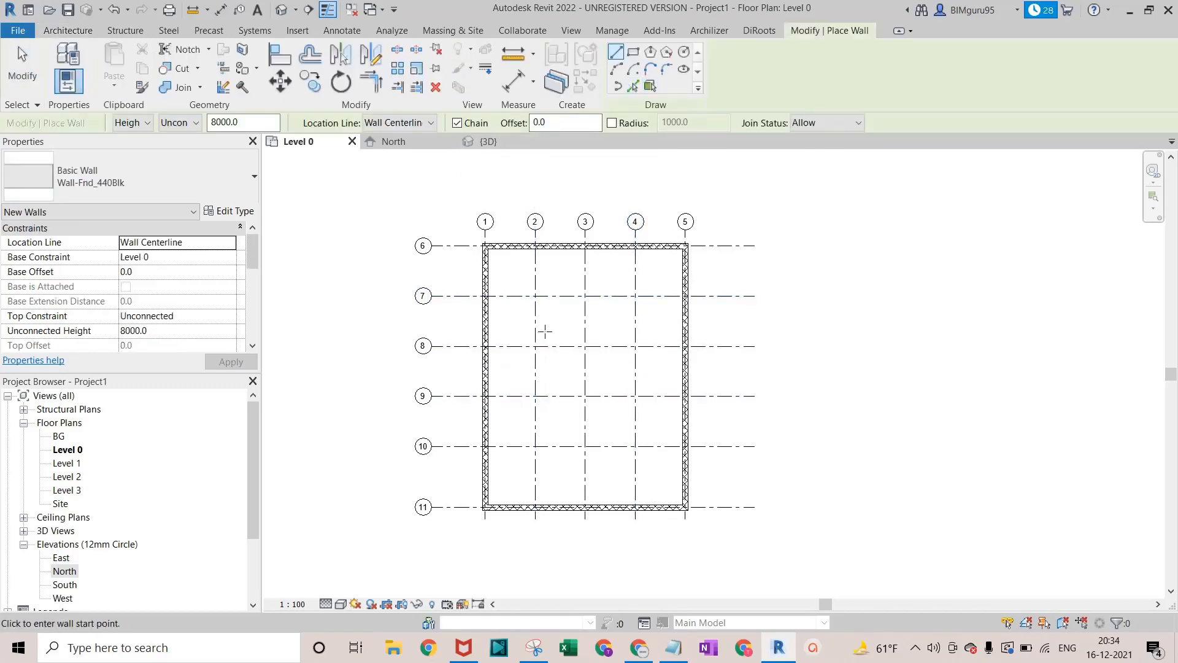
pyautogui.scroll(2, 545, 333)
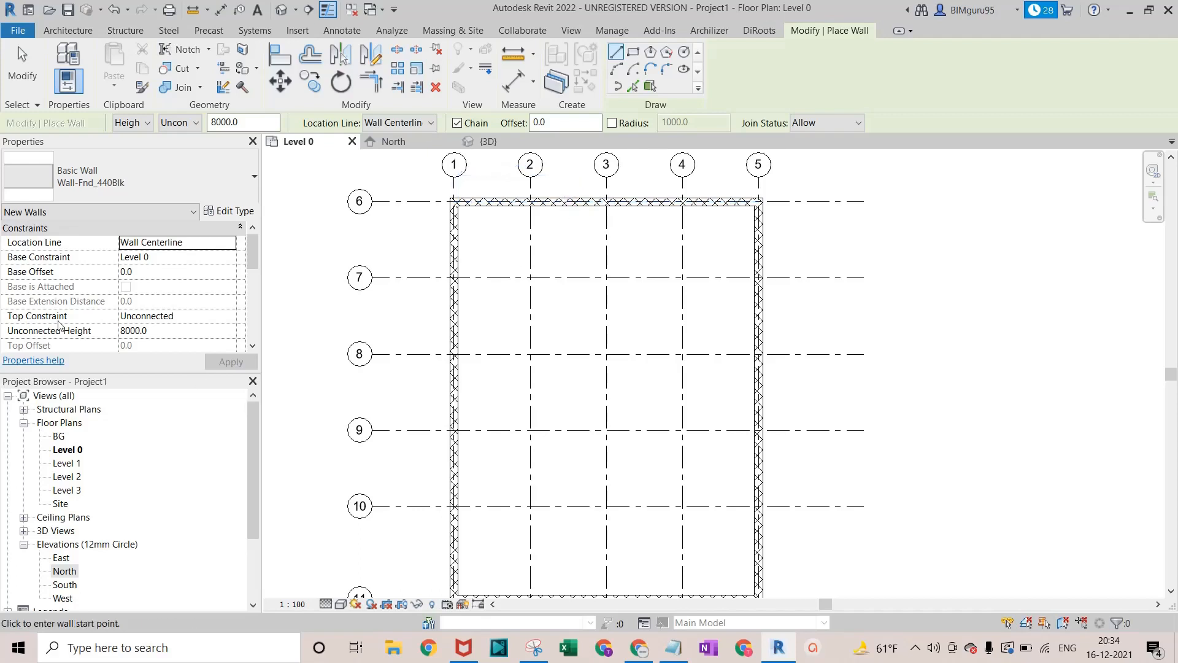
pyautogui.click(230, 316)
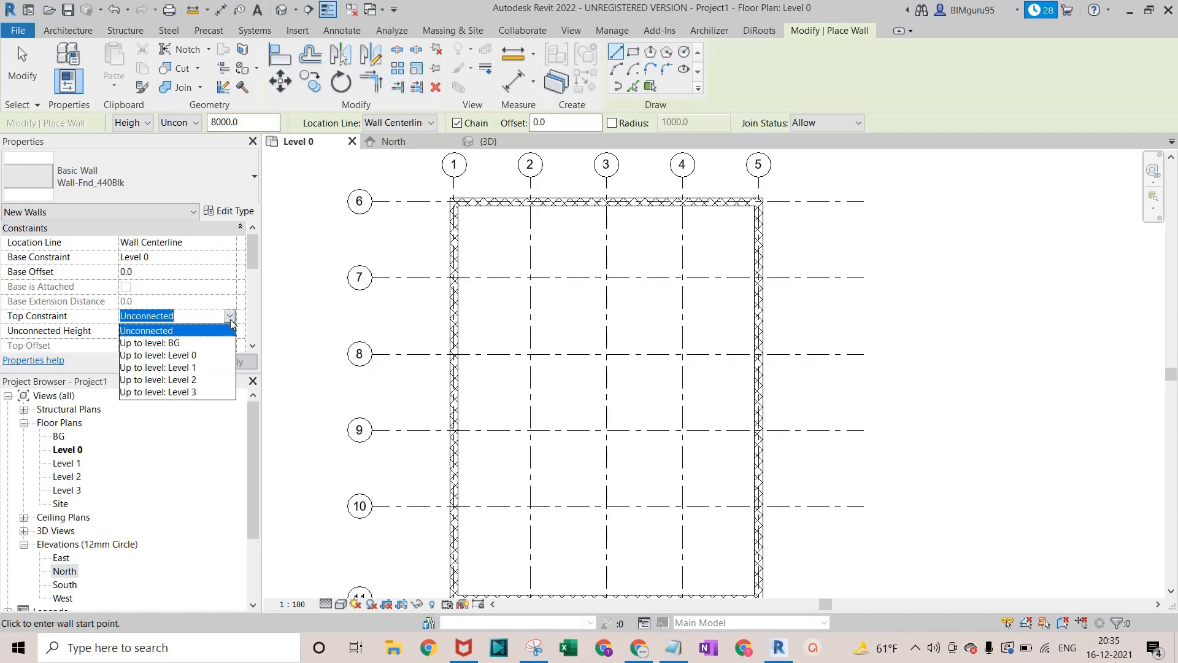
pyautogui.click(179, 380)
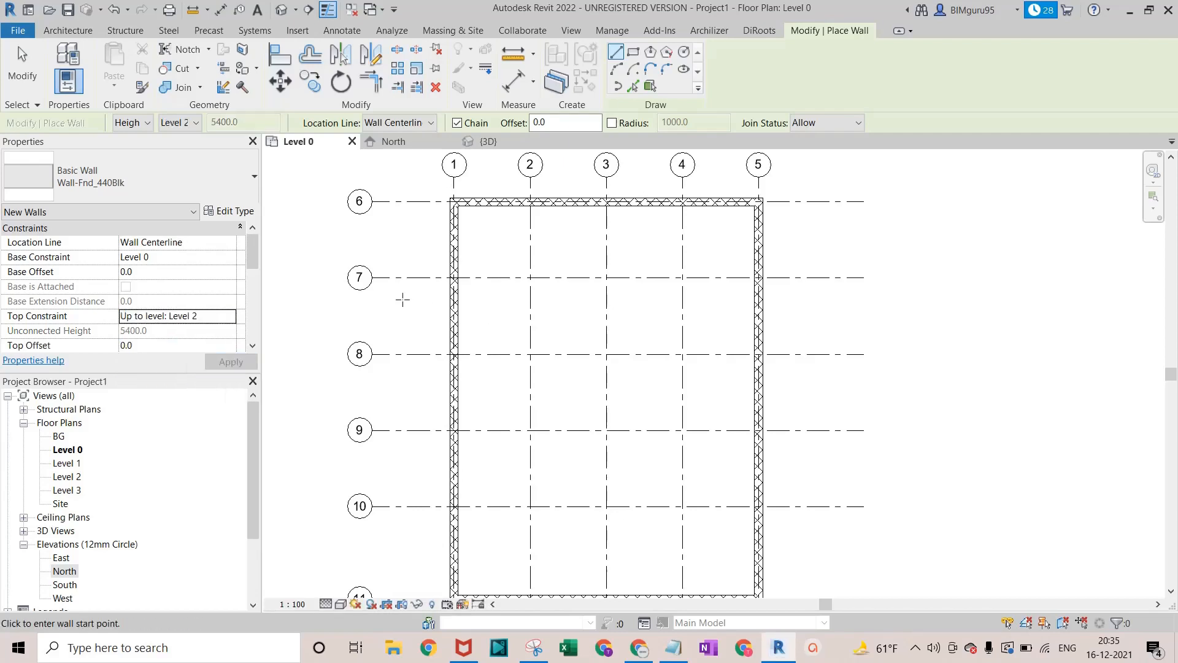
pyautogui.click(232, 315)
pyautogui.click(191, 368)
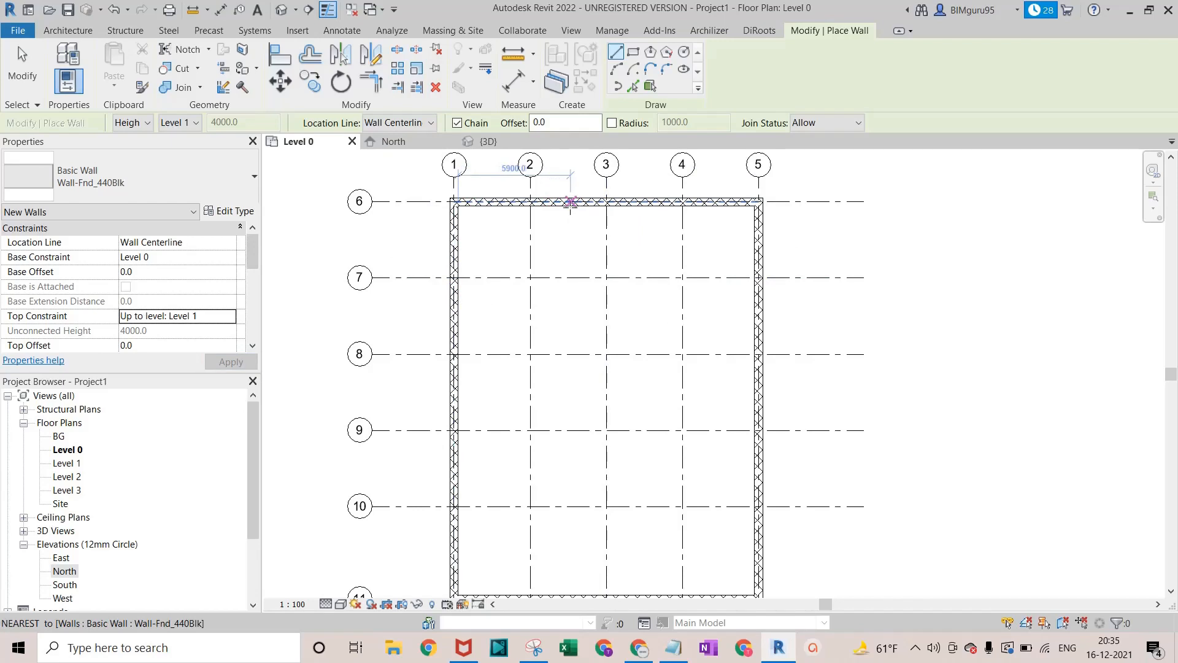
# Draw connected interior walls from the north wall's midpoint along grid 3 to grid 8, and along grid 8 to the west wall
pyautogui.click(591, 201)
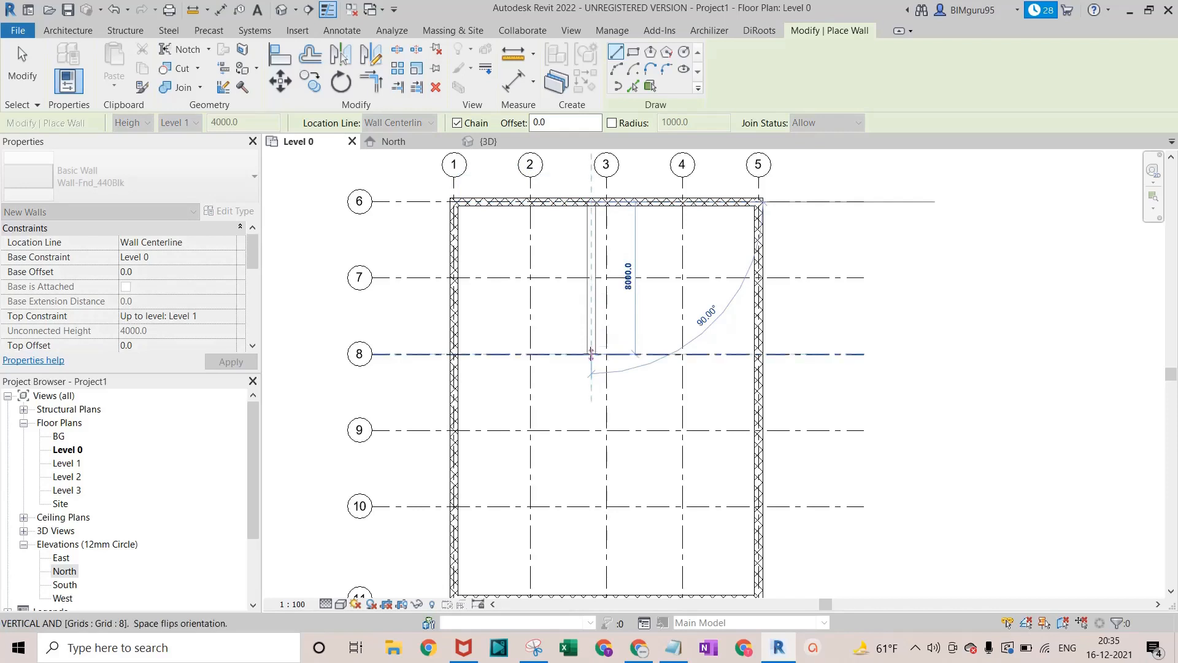
pyautogui.press('Escape')
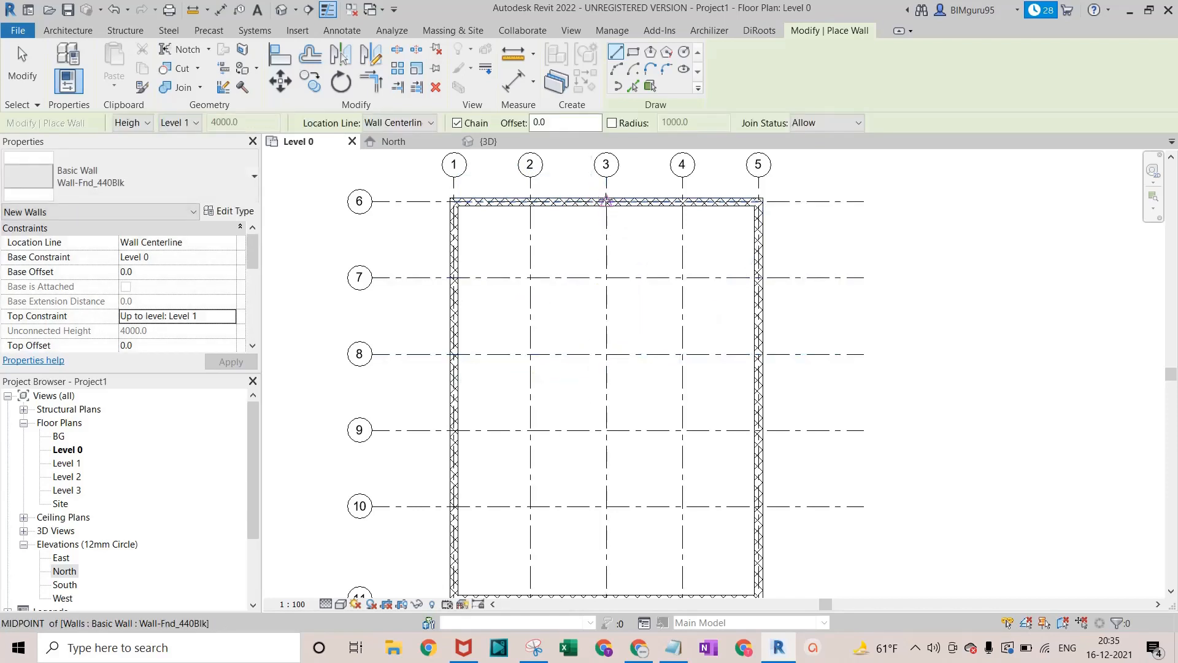
pyautogui.click(607, 201)
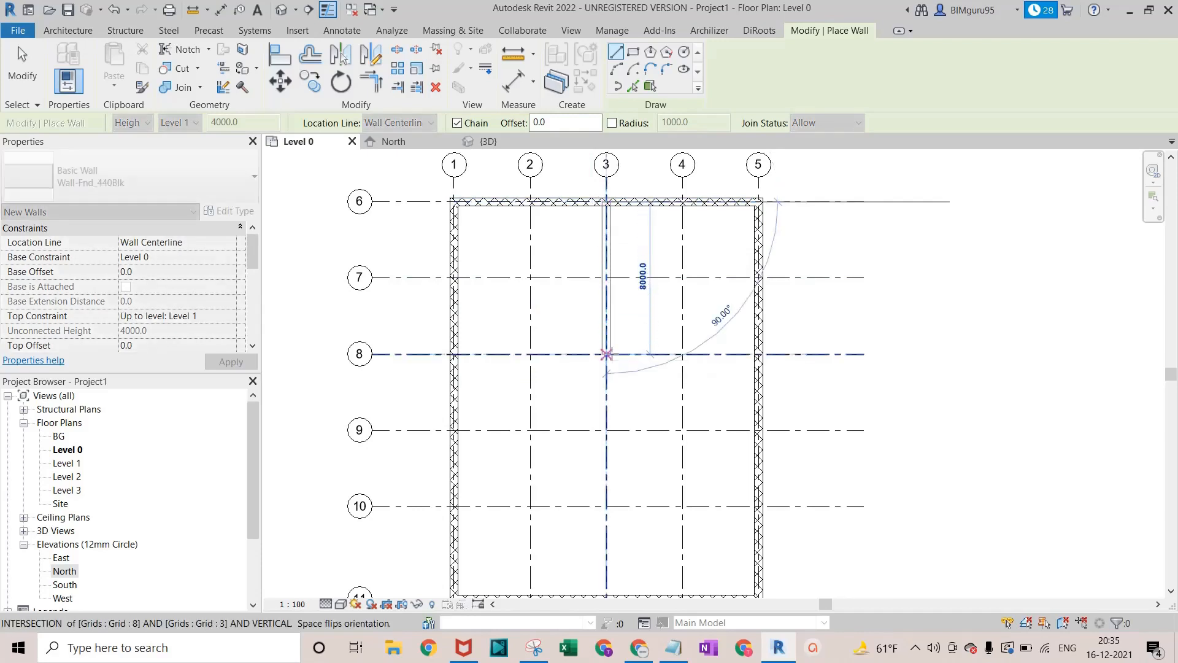
pyautogui.click(606, 354)
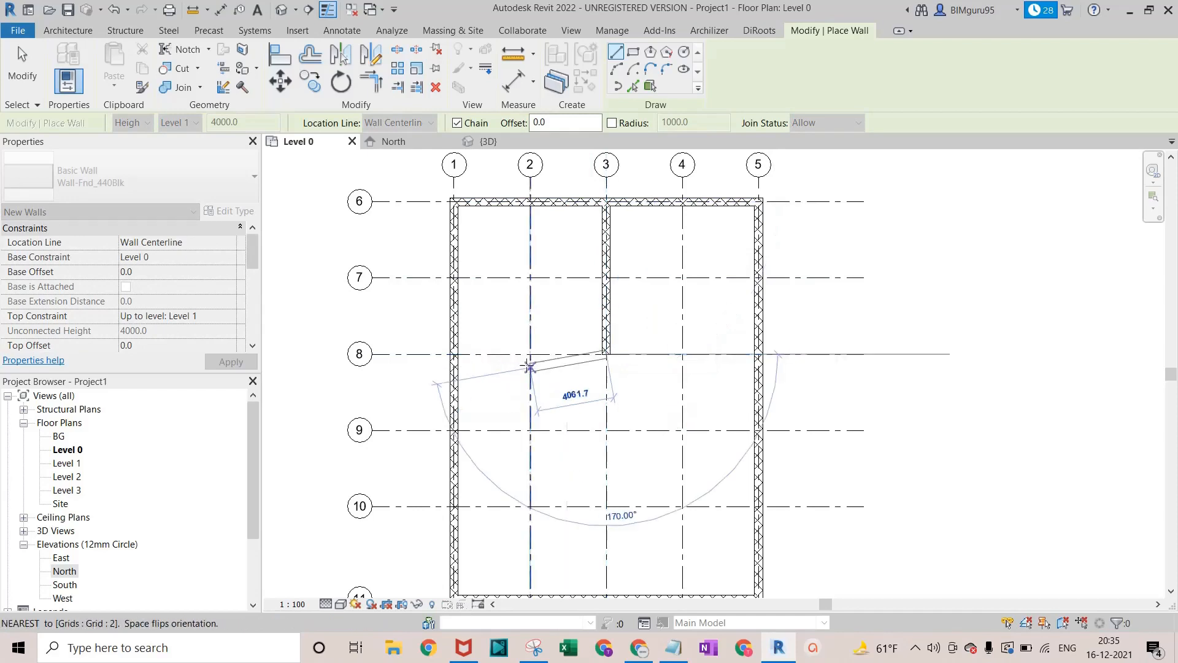
pyautogui.click(465, 351)
pyautogui.press('Escape')
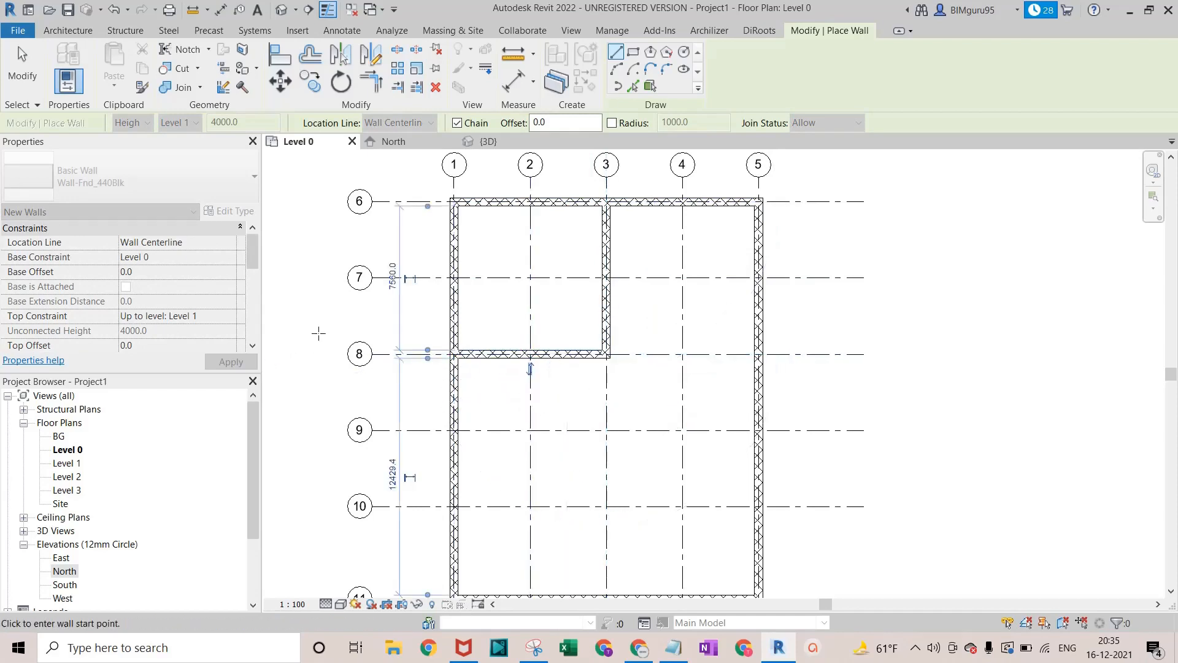
# Draw an interior wall along grid 8 from the grid 3 intersection to the east wall
pyautogui.click(607, 354)
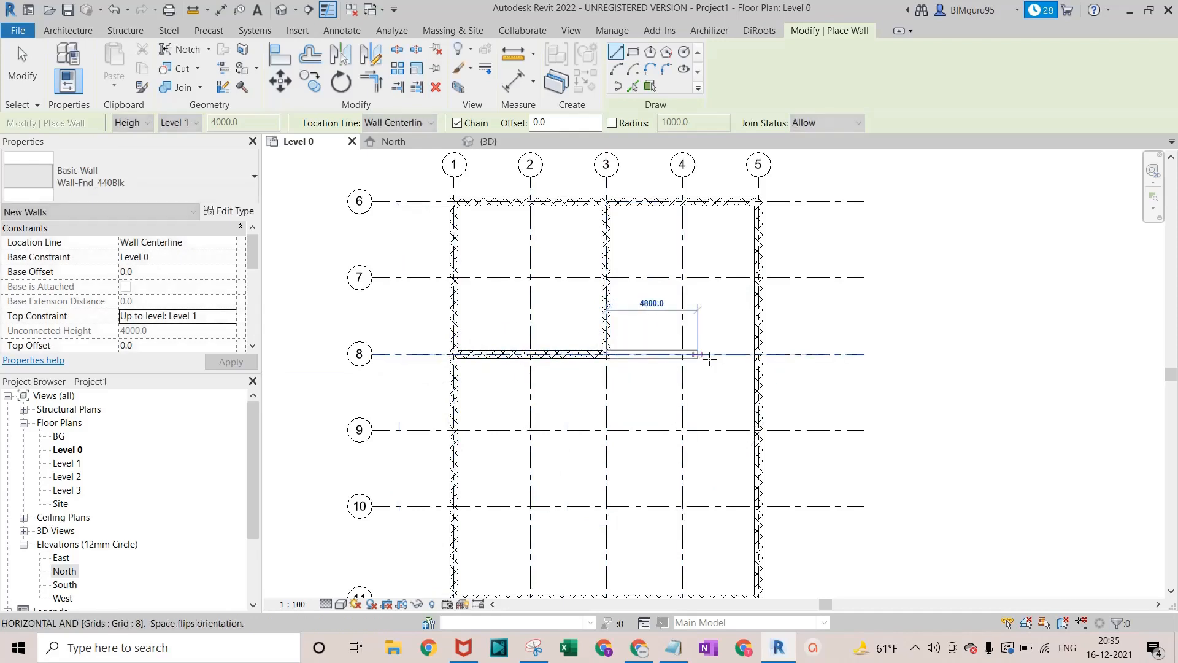
pyautogui.click(747, 354)
pyautogui.press('Escape')
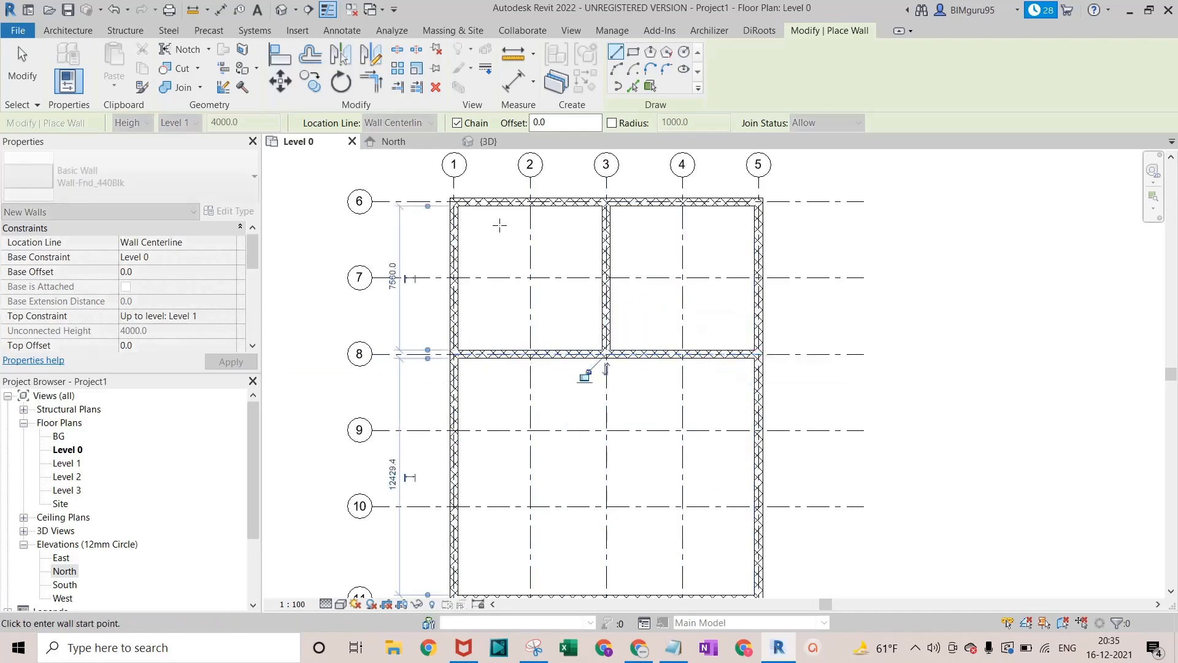
# Draw an L-shaped wall from the east wall along grid 9 and down to the south wall, enclosing a room about 5760 mm wide
pyautogui.scroll(-2, 584, 376)
pyautogui.scroll(2, 586, 381)
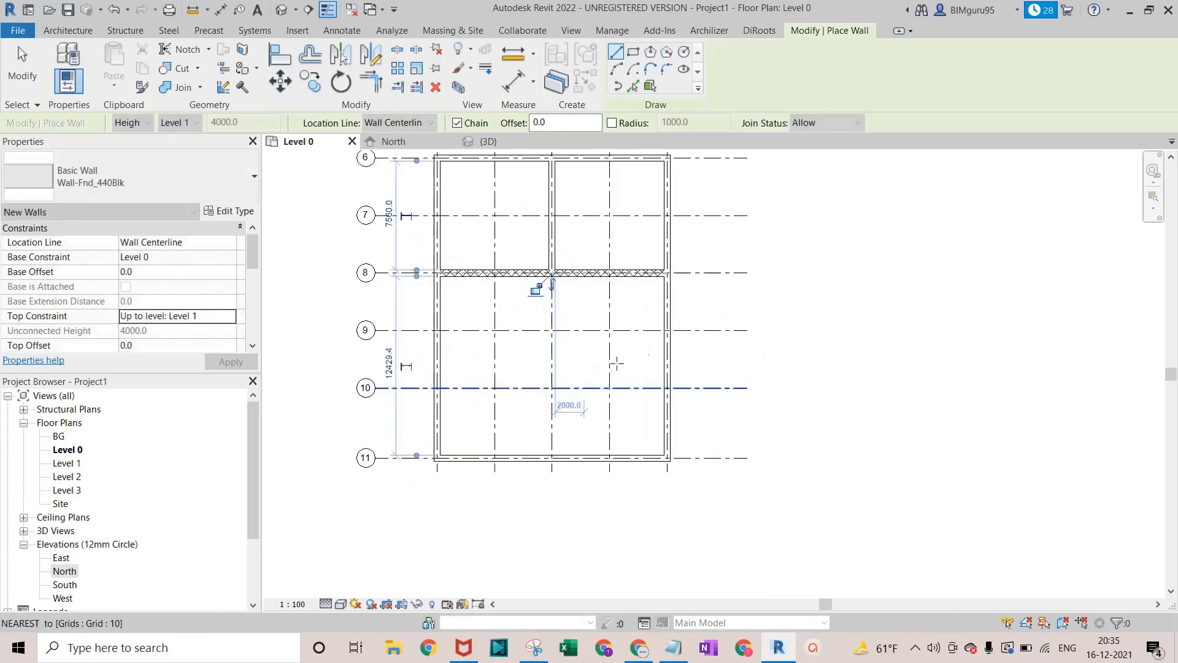
pyautogui.click(668, 330)
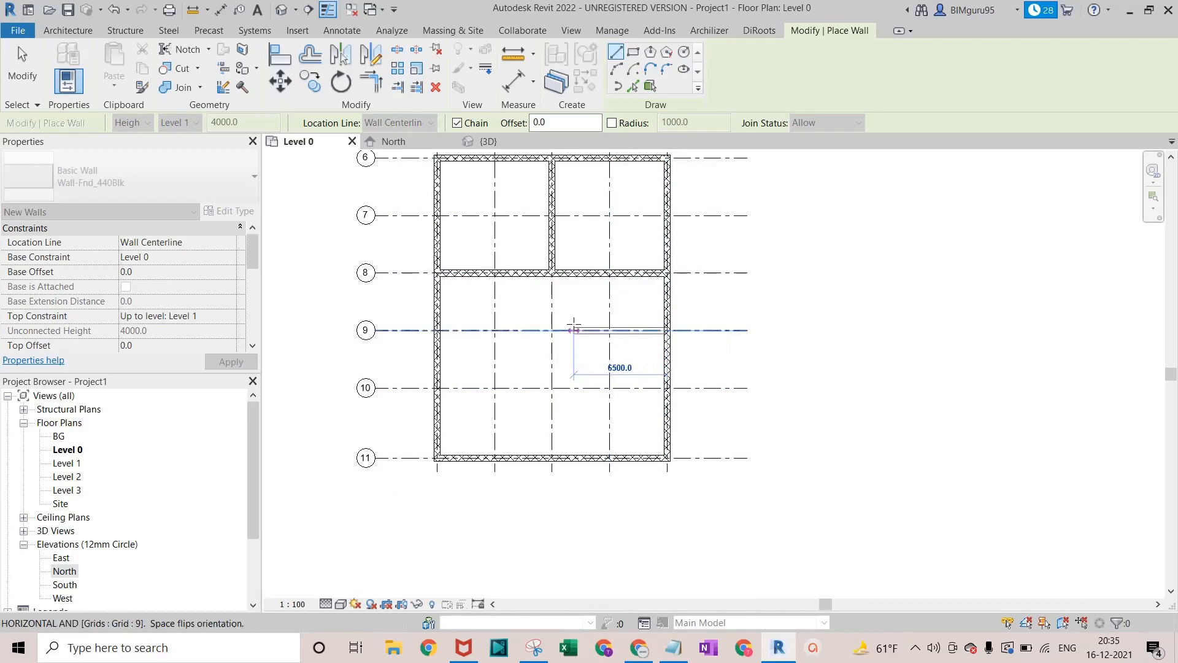
pyautogui.click(578, 330)
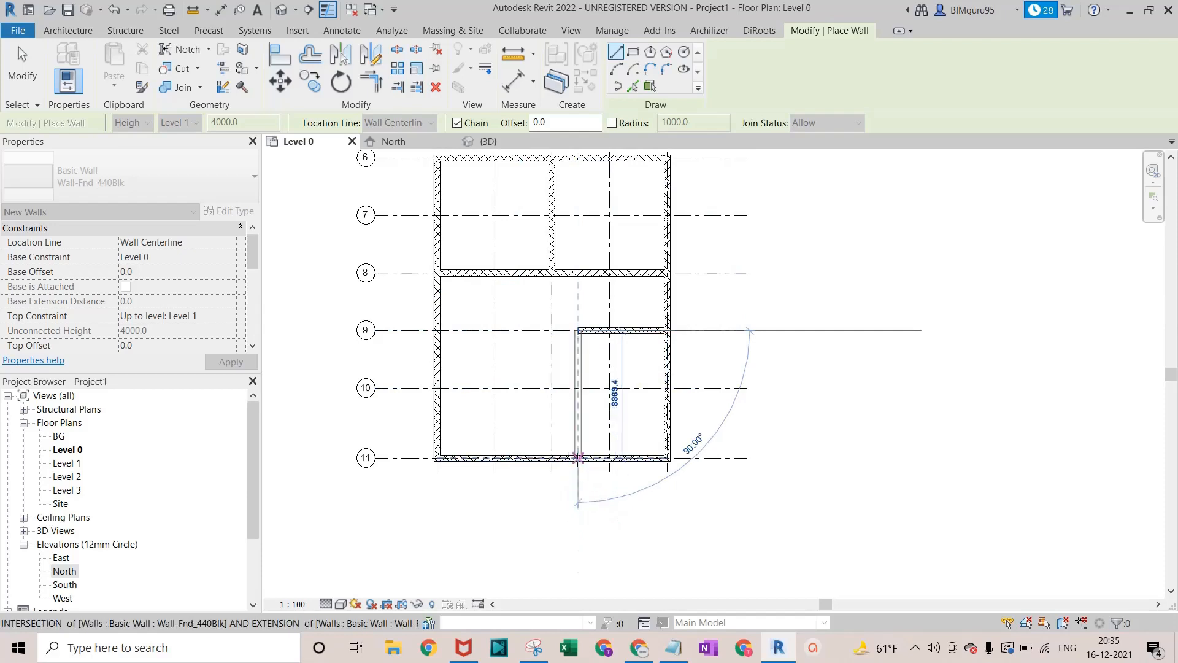
pyautogui.click(578, 457)
pyautogui.press('Escape')
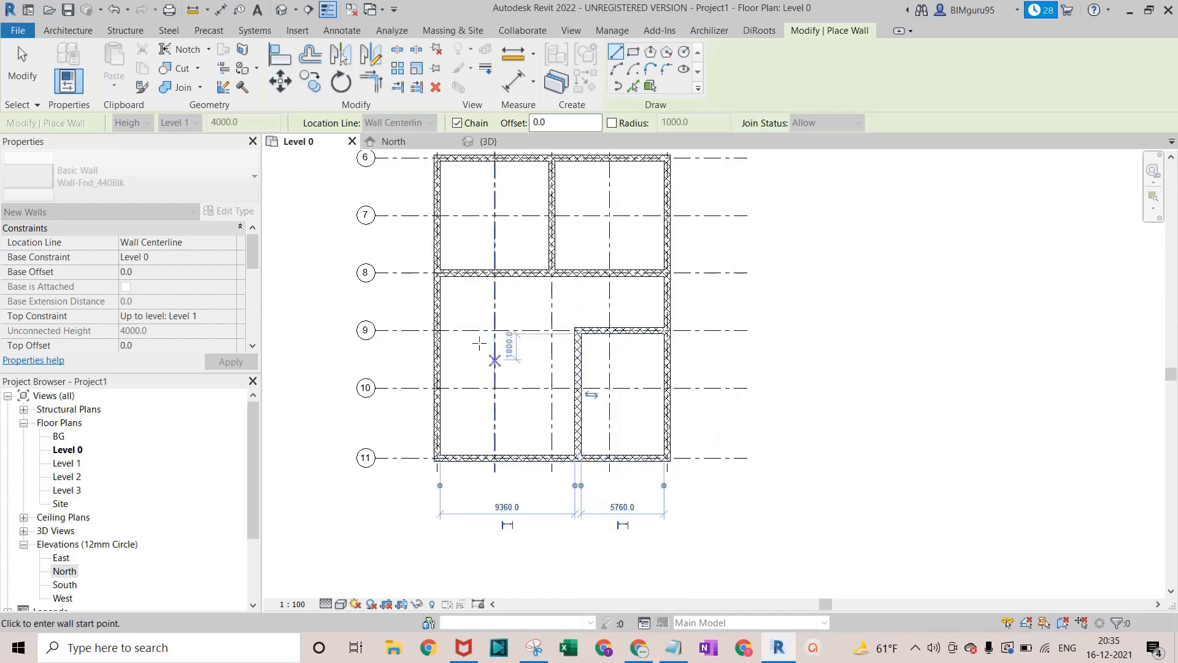
# Draw an L-shaped wall from the west wall about 7000 mm along grid 9 and straight down to the south wall
pyautogui.click(437, 330)
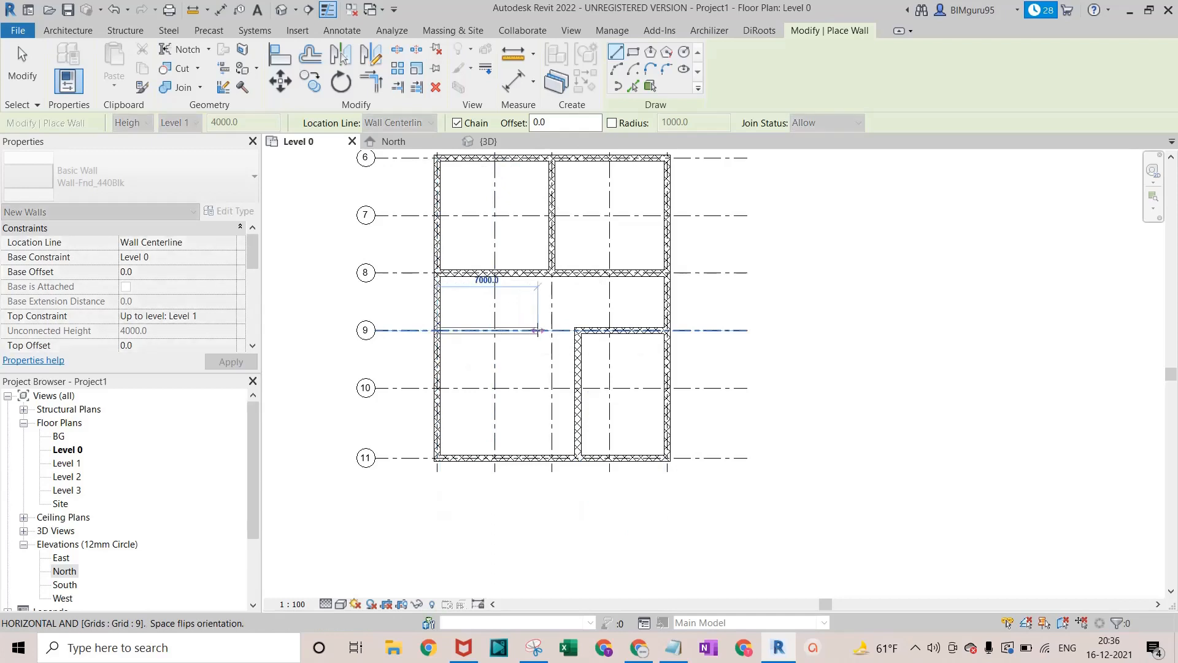
pyautogui.click(538, 330)
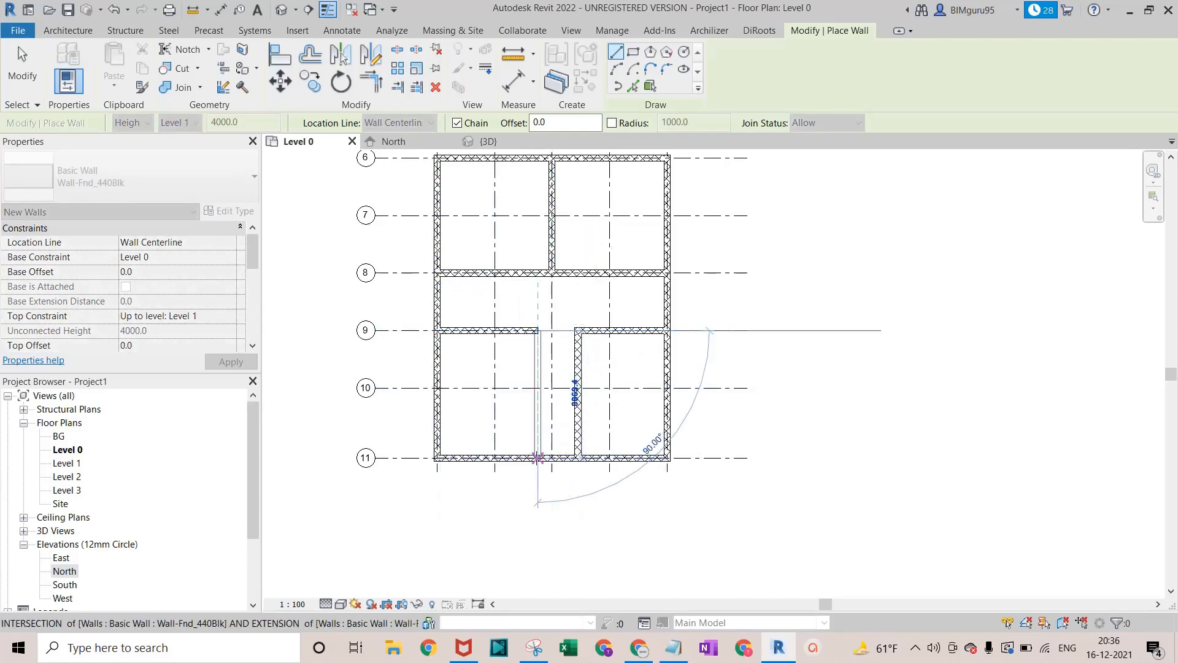
pyautogui.click(538, 457)
pyautogui.press('Escape')
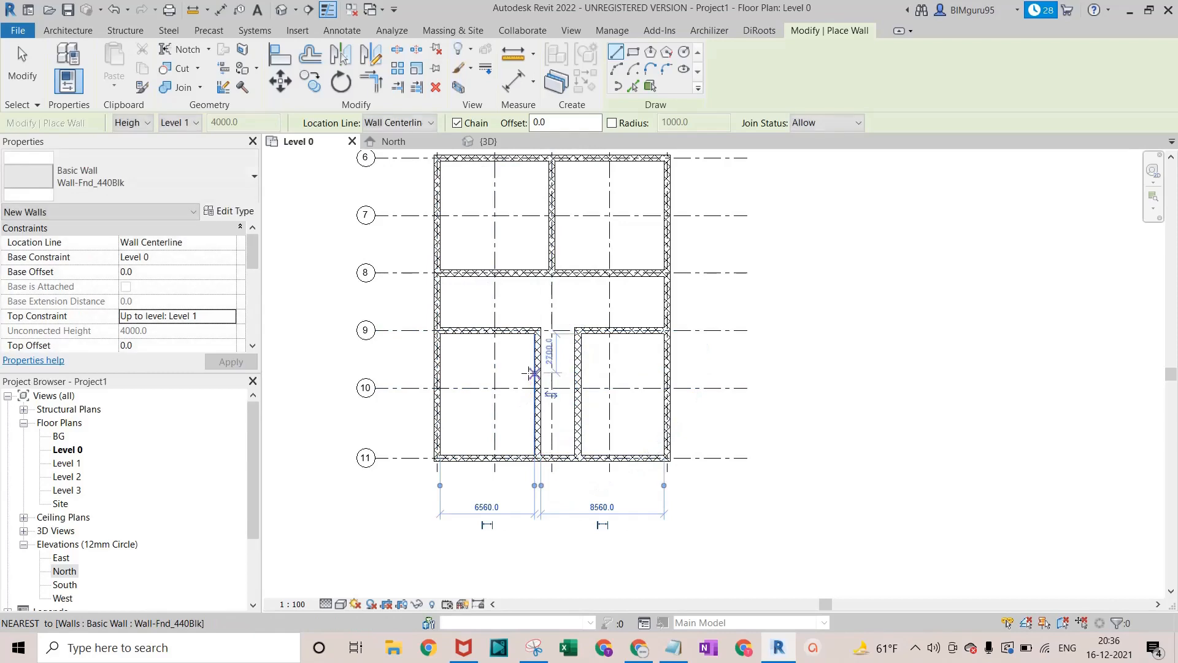
# Widen the passage between the southern rooms: move its west wall to about 5320 mm from the building's west wall and its east wall slightly east
pyautogui.press('Escape')
pyautogui.click(536, 379)
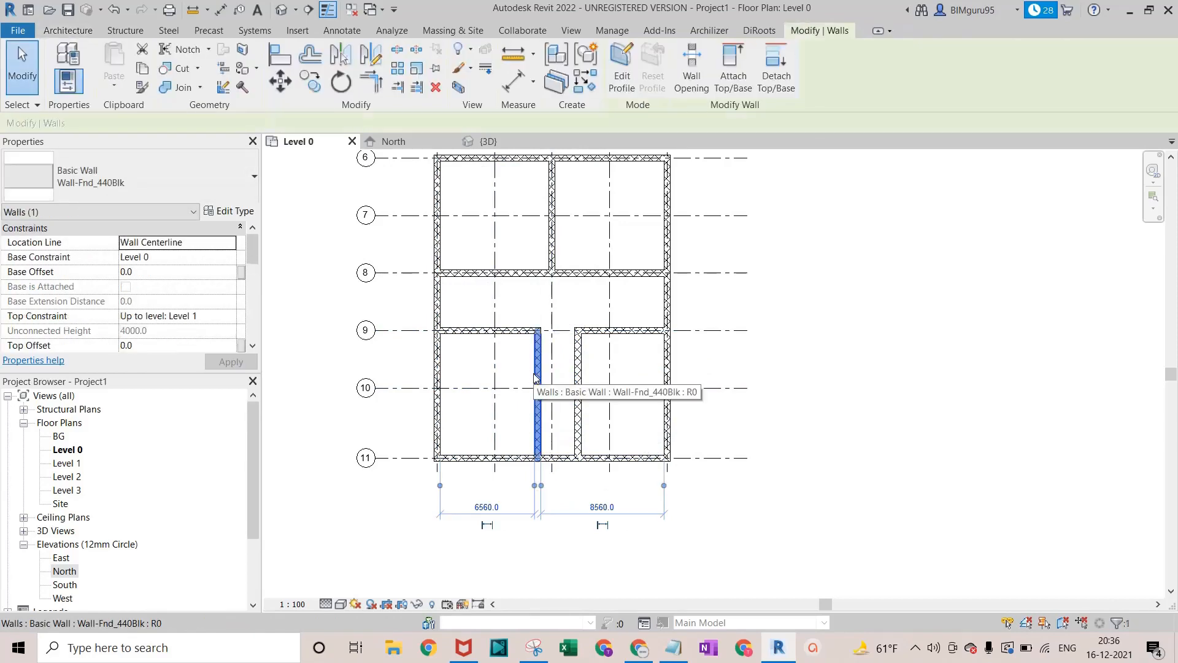
pyautogui.moveTo(535, 379); pyautogui.dragTo(520, 377)
pyautogui.scroll(2, 559, 385)
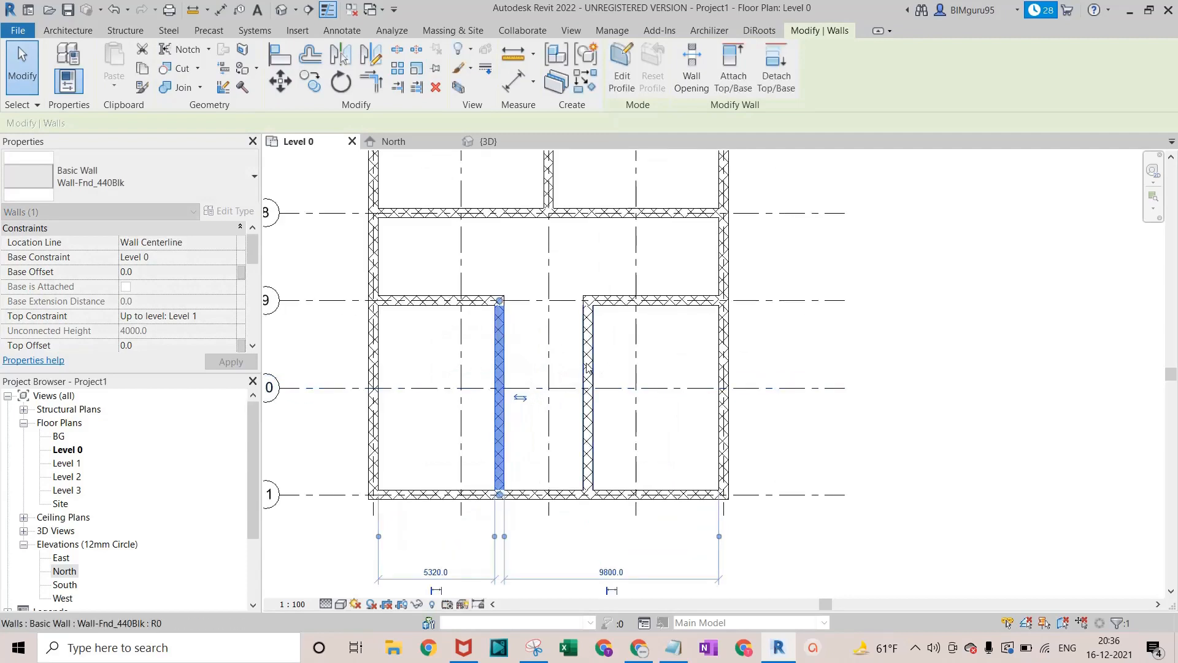
pyautogui.click(588, 366)
pyautogui.moveTo(605, 359); pyautogui.dragTo(598, 368)
pyautogui.press('Escape')
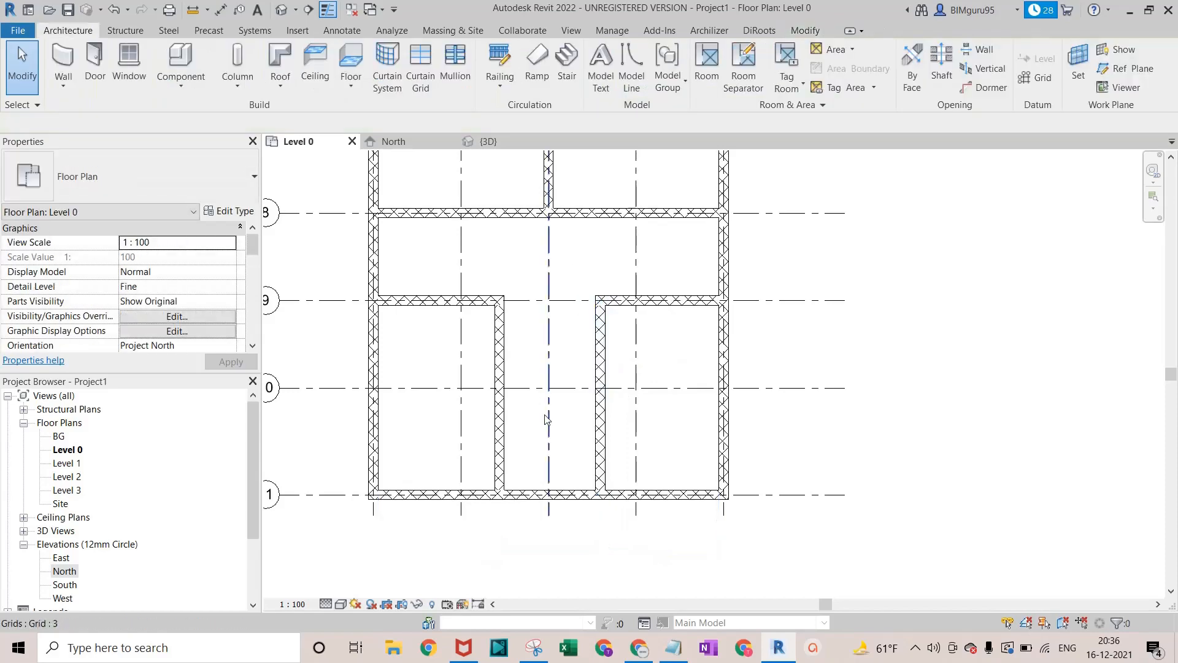
# Move the two short walls on grid 9 south together to about midway between grids 9 and 10
pyautogui.scroll(-1, 556, 356)
pyautogui.scroll(-2, 557, 376)
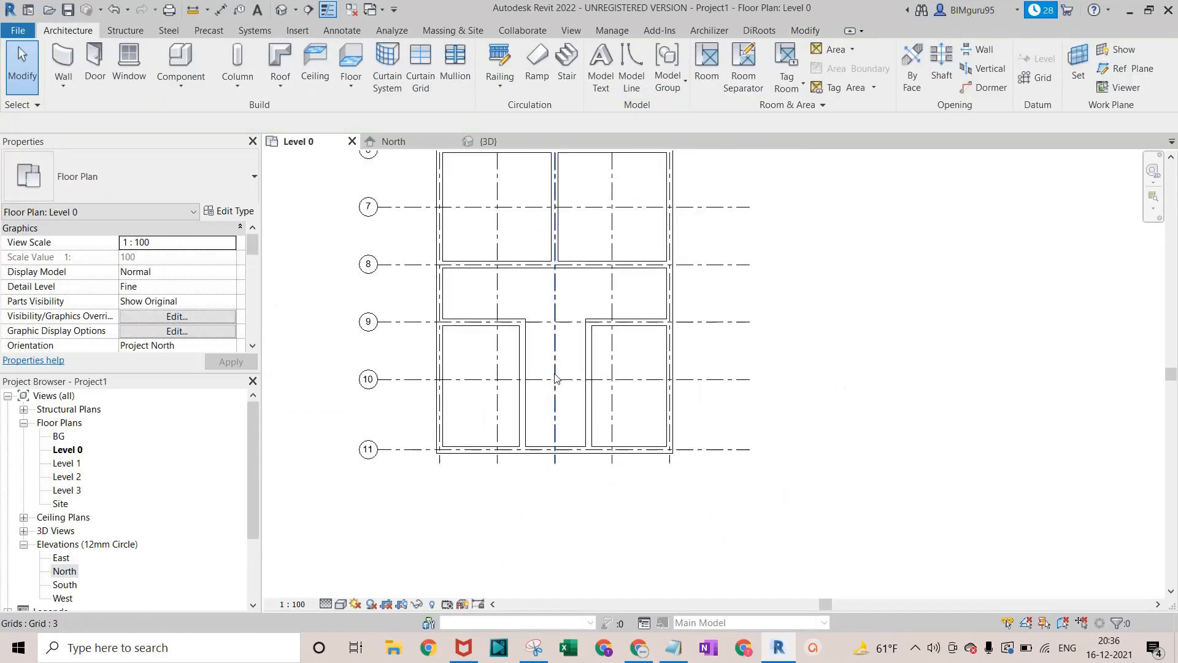
pyautogui.scroll(2, 557, 401)
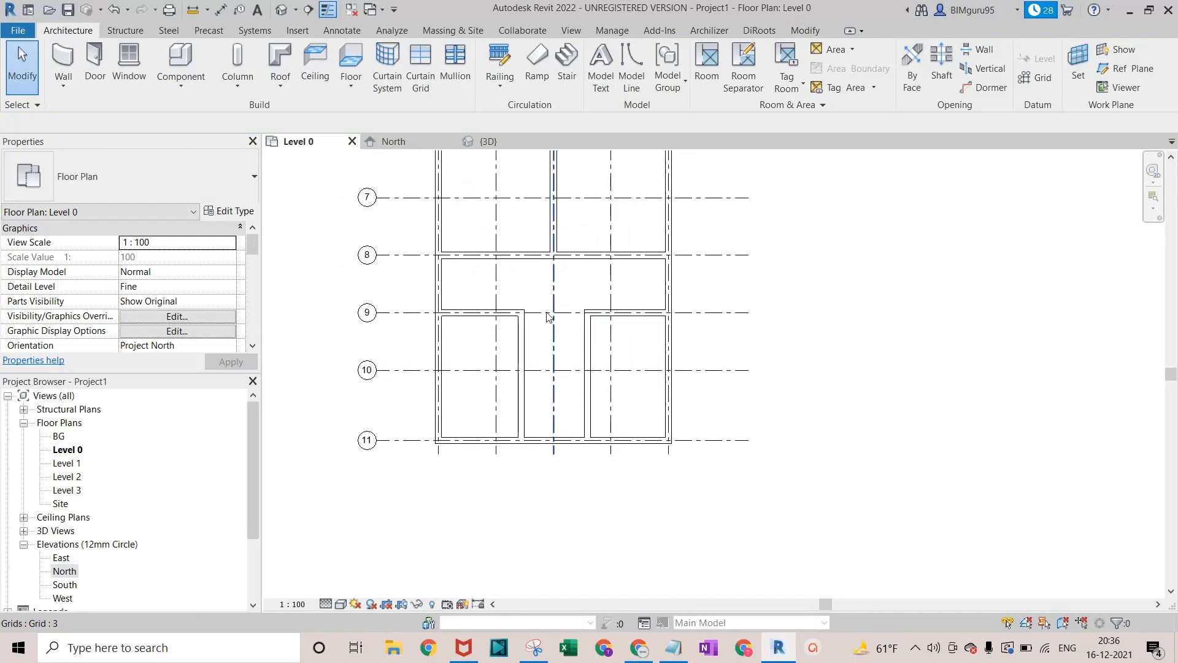
pyautogui.scroll(2, 479, 319)
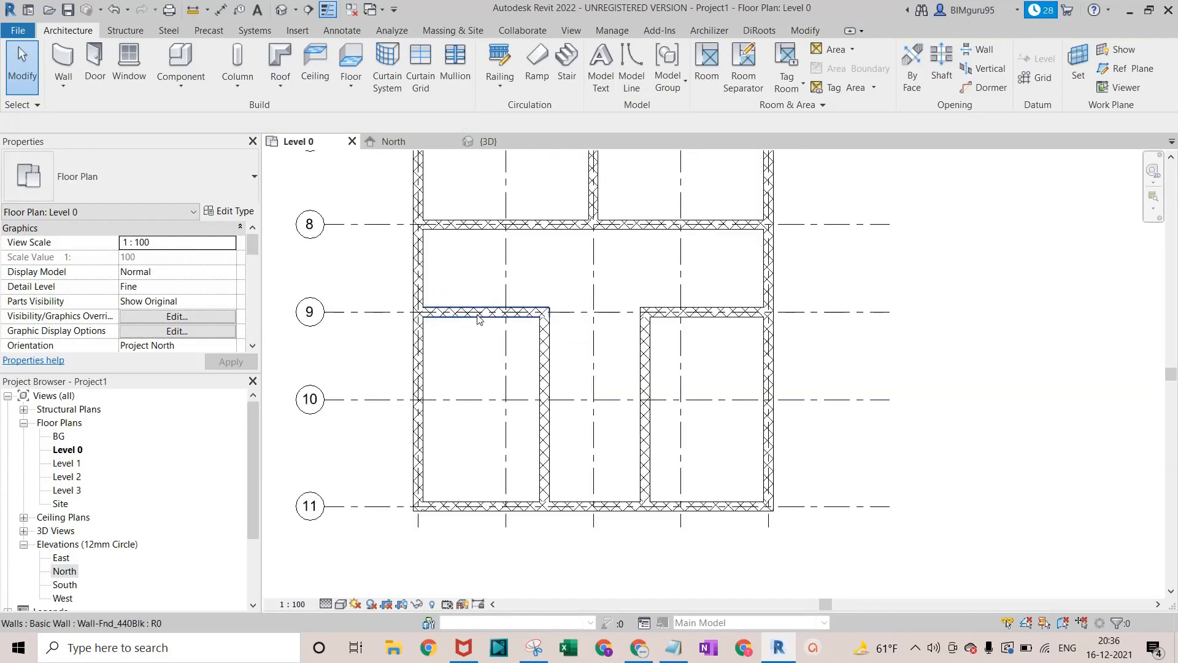
pyautogui.click(478, 320)
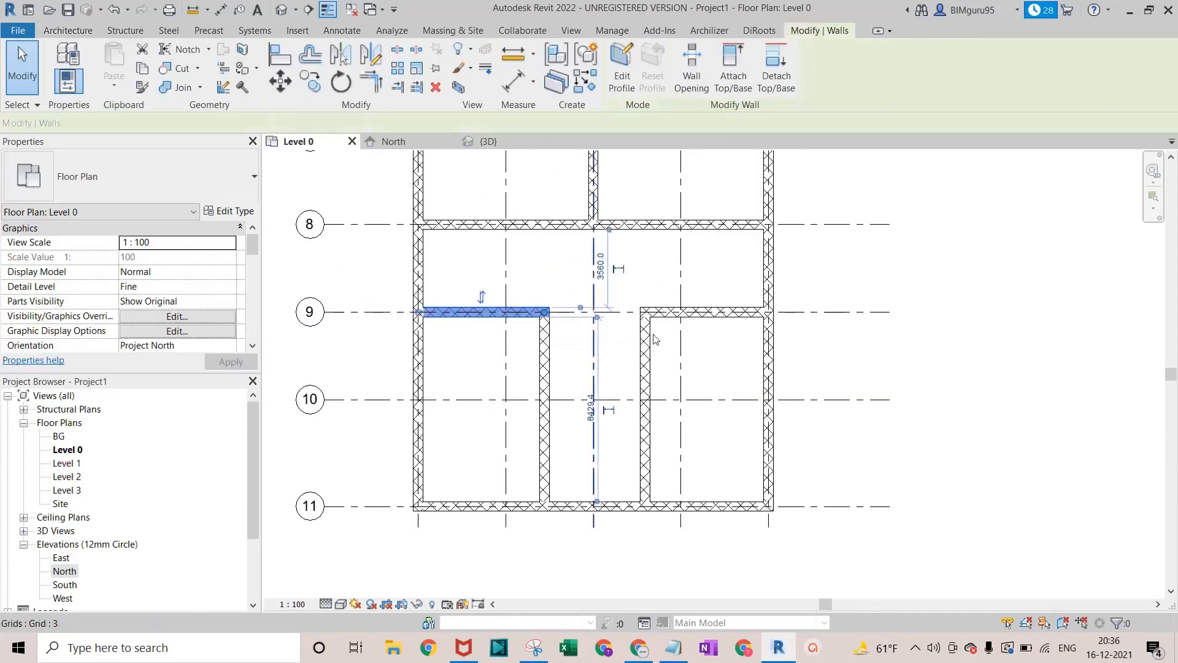
pyautogui.keyDown('ctrl'); pyautogui.click(722, 316); pyautogui.keyUp('ctrl')
pyautogui.moveTo(723, 316); pyautogui.dragTo(721, 364)
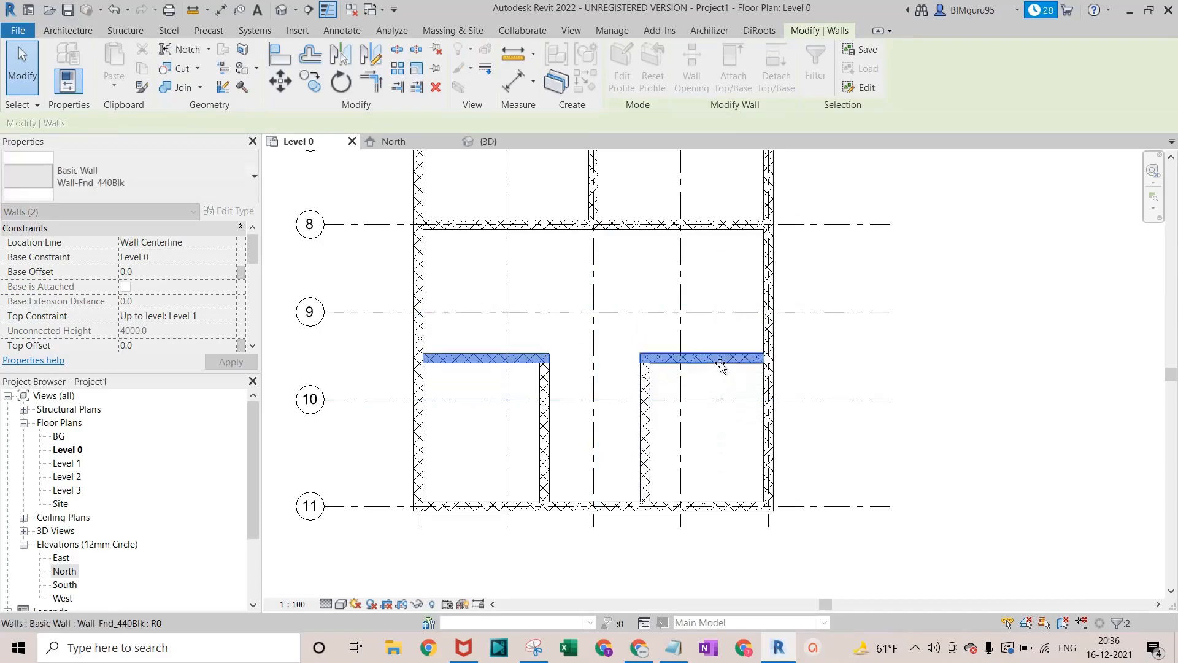
pyautogui.scroll(-2, 683, 361)
pyautogui.click(451, 295)
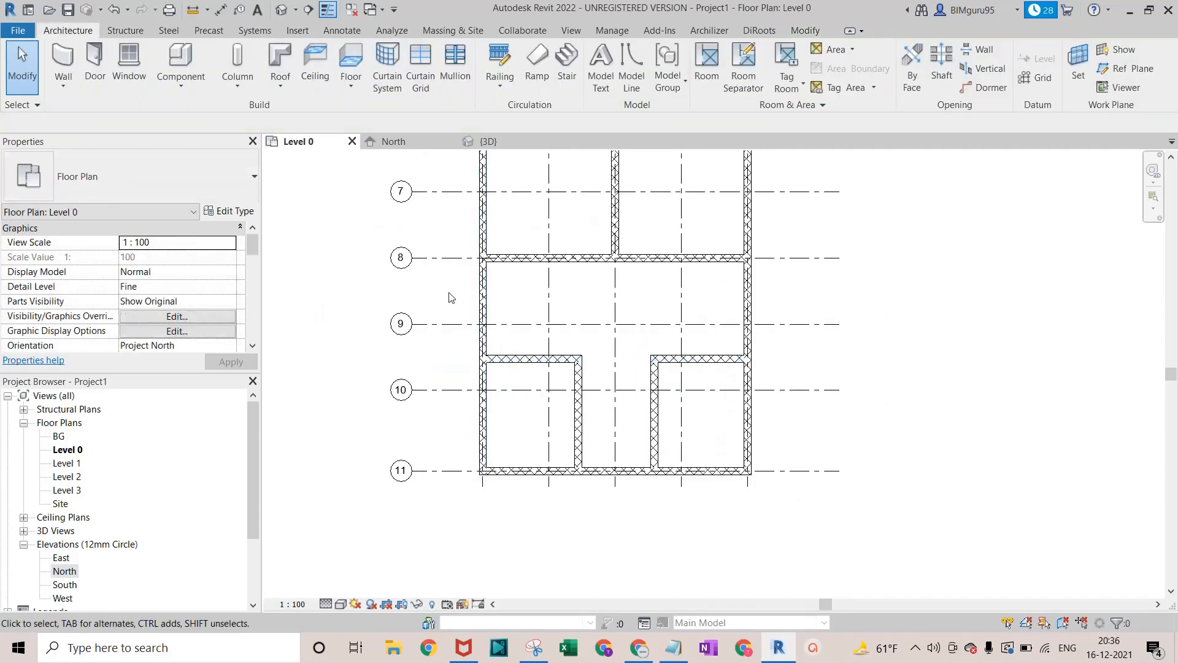
# Move the full-width interior wall on grid 8 north to about 2020 mm from grid 7
pyautogui.scroll(-3, 556, 314)
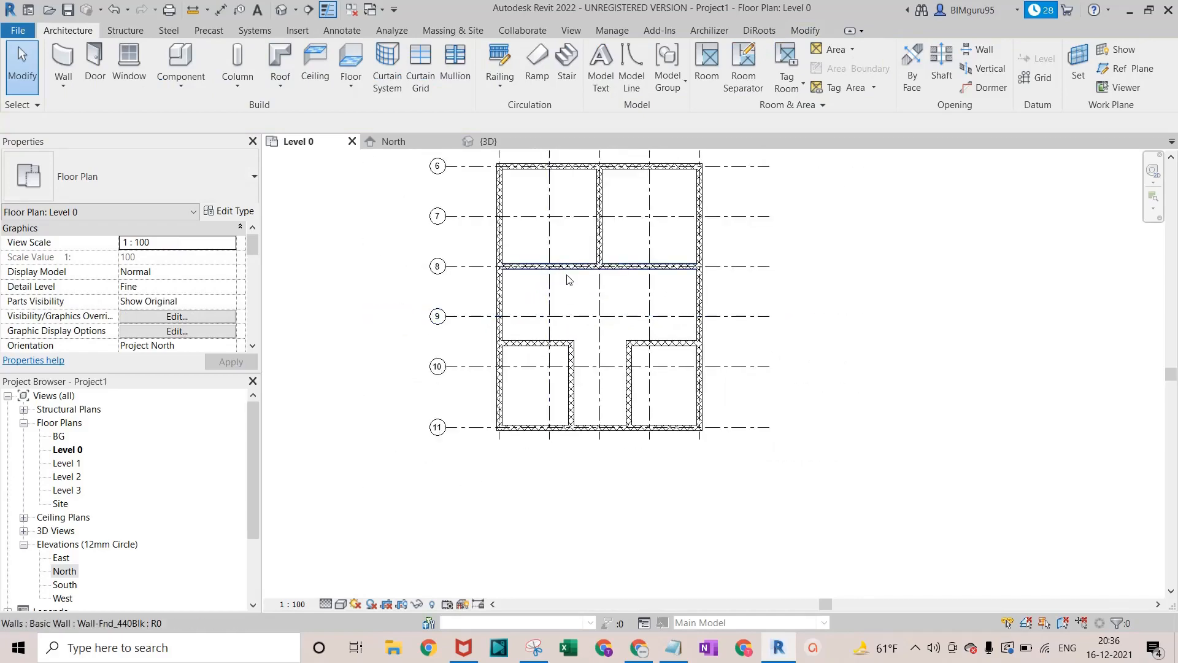
pyautogui.click(569, 280)
pyautogui.scroll(2, 569, 279)
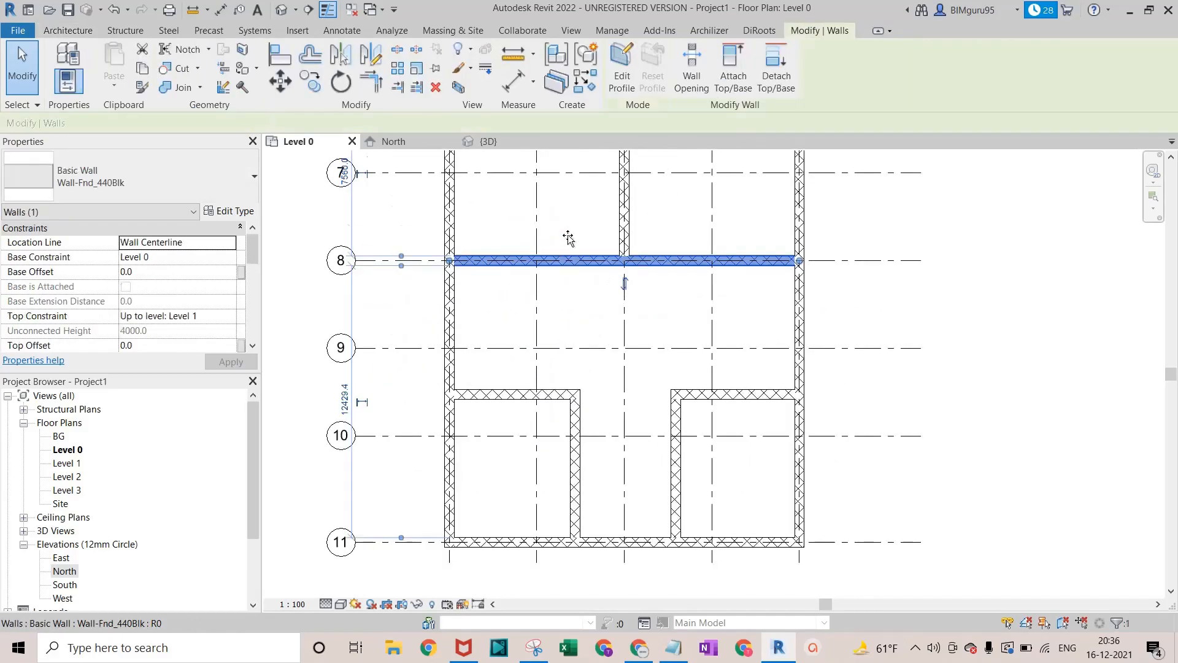
pyautogui.moveTo(568, 238); pyautogui.dragTo(569, 237)
pyautogui.scroll(-2, 568, 237)
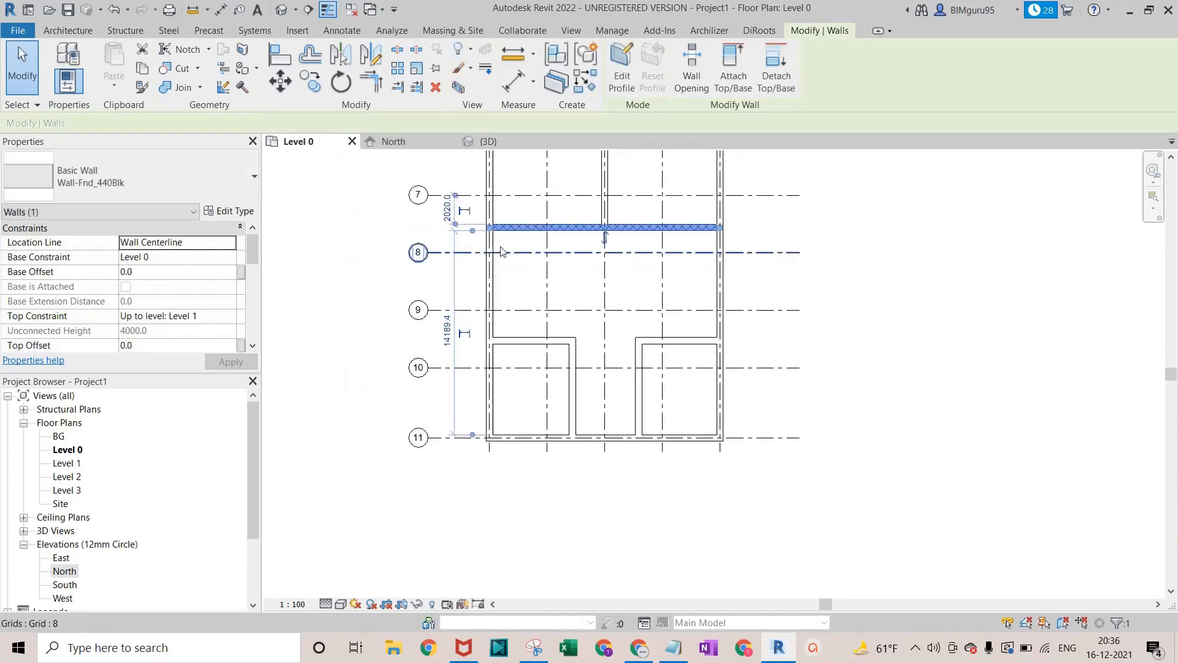
pyautogui.scroll(-2, 423, 239)
pyautogui.click(385, 229)
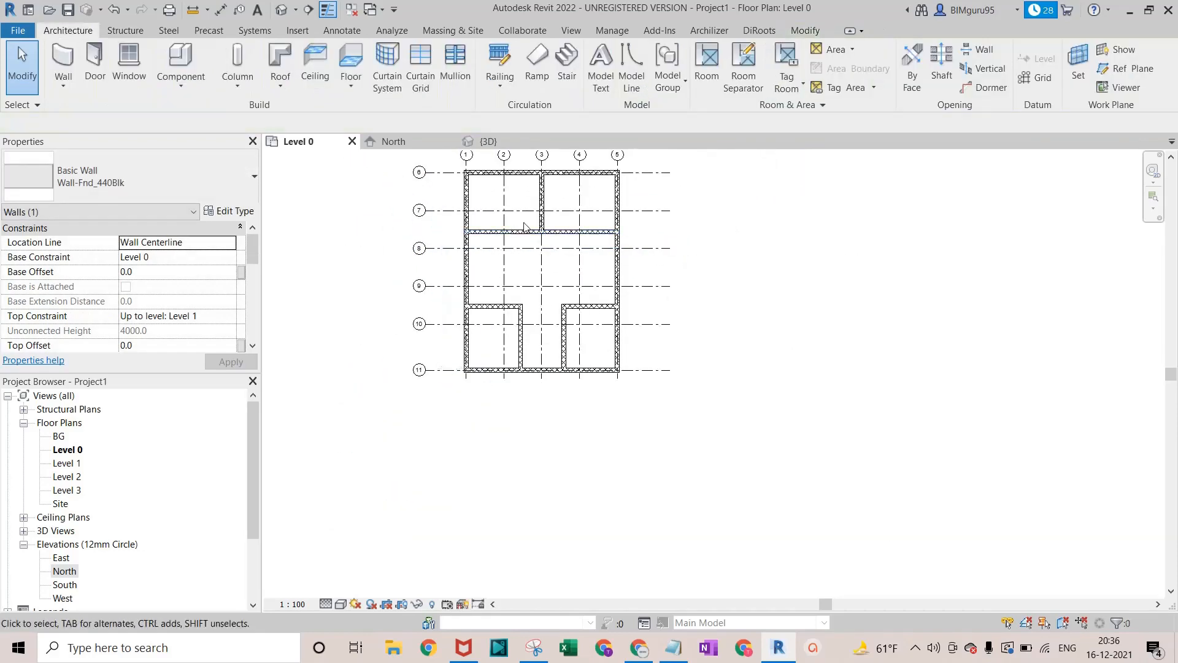
# Place rooms with tags automatically in all enclosed areas of the Level 0 plan
pyautogui.scroll(3, 528, 224)
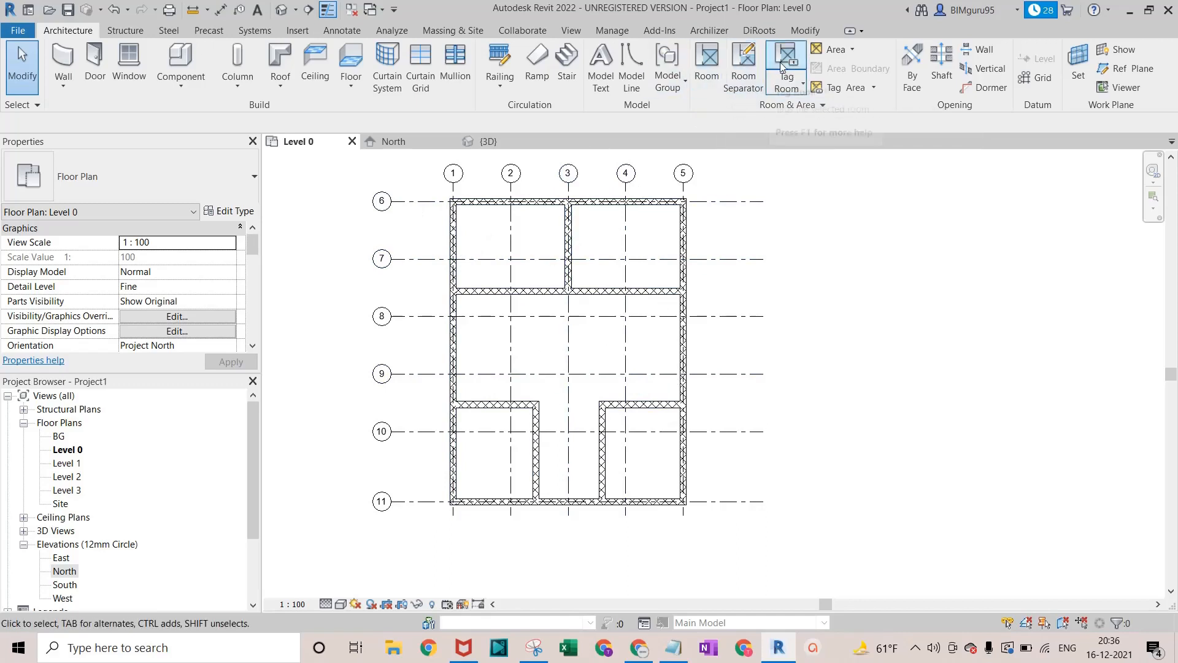
pyautogui.click(706, 68)
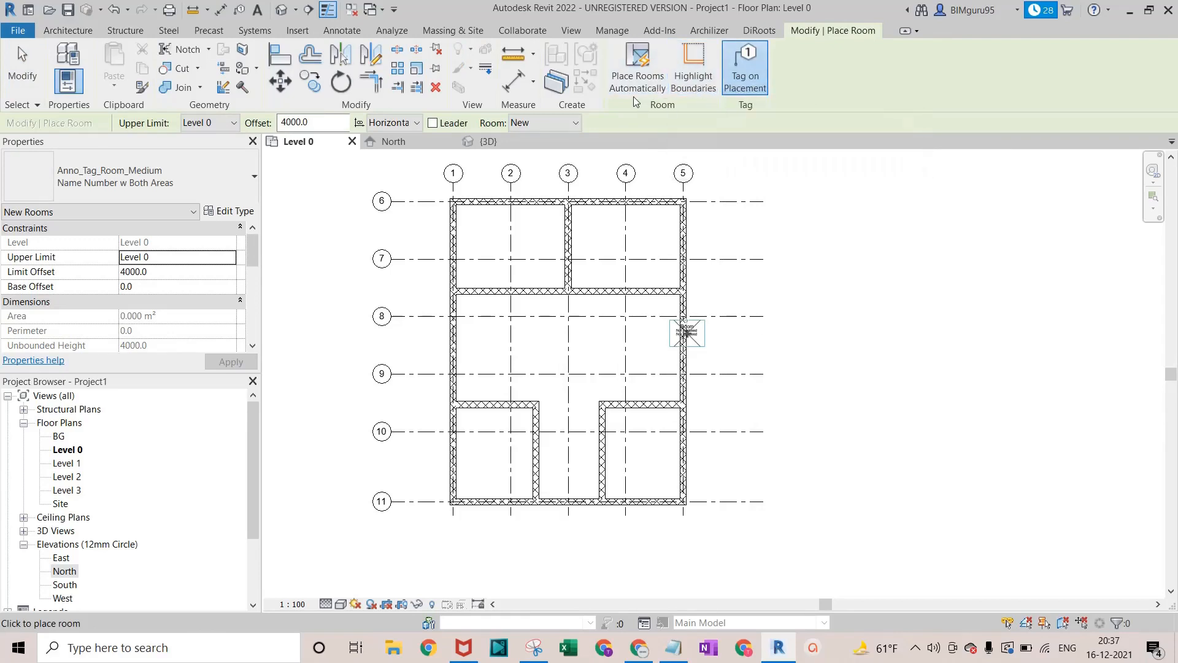
pyautogui.click(626, 82)
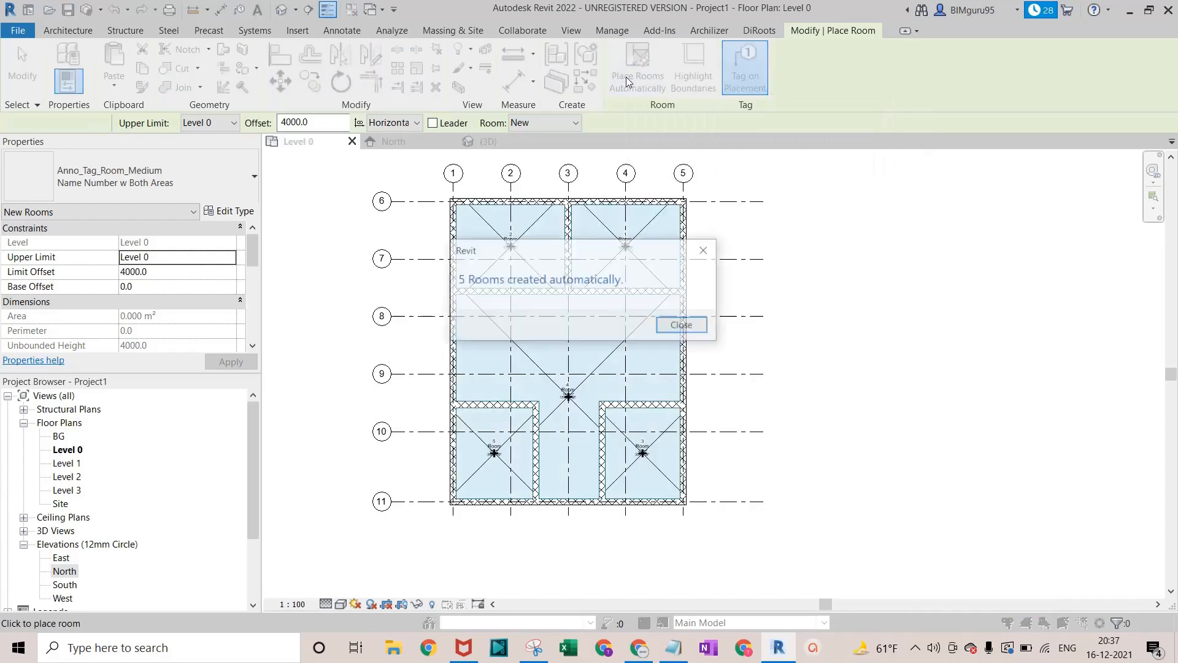
pyautogui.click(677, 327)
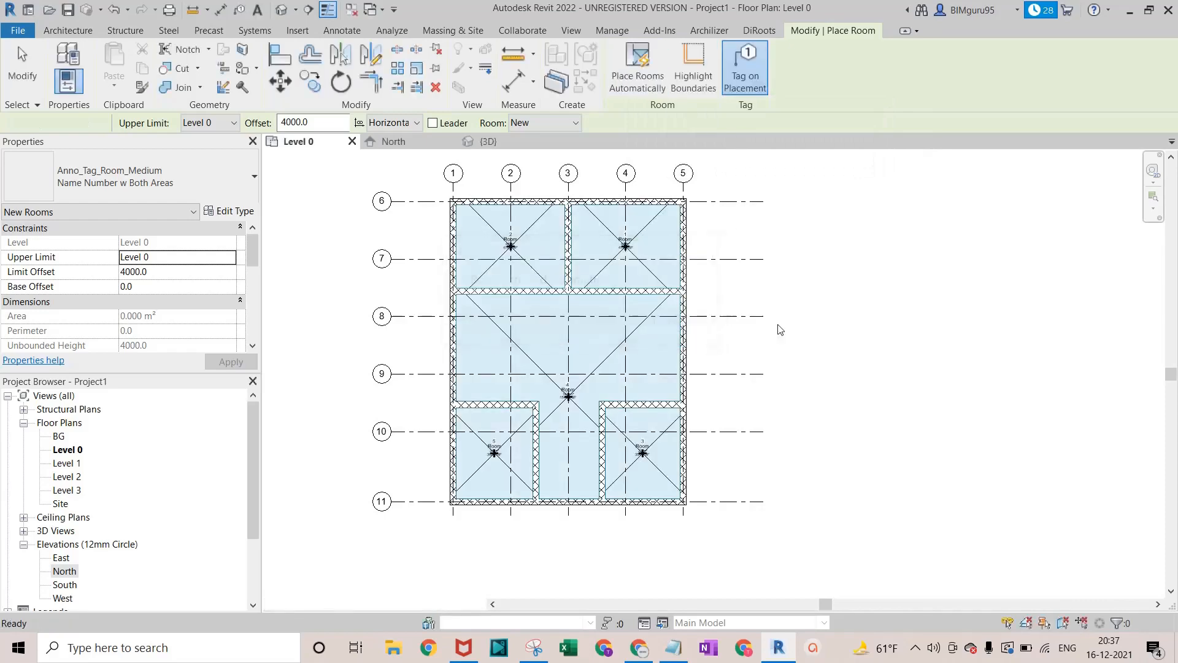
pyautogui.press('Escape')
pyautogui.press('Escape')
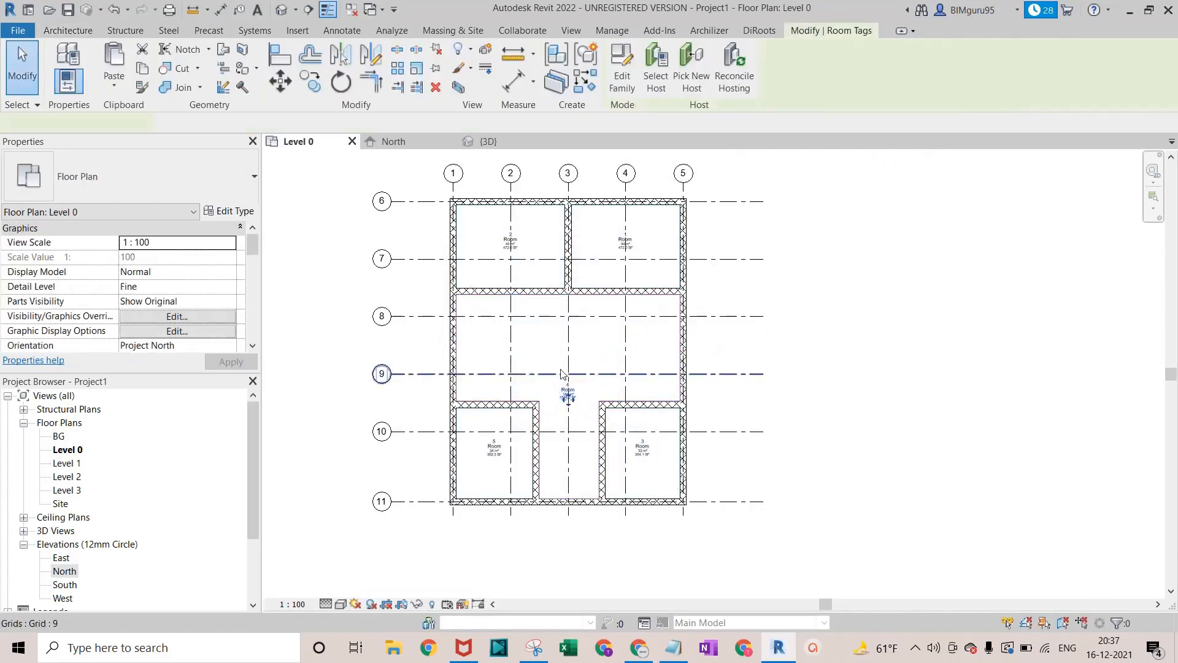
# Examine the extents and tags of the placed central and northern rooms
pyautogui.click(567, 393)
pyautogui.click(618, 371)
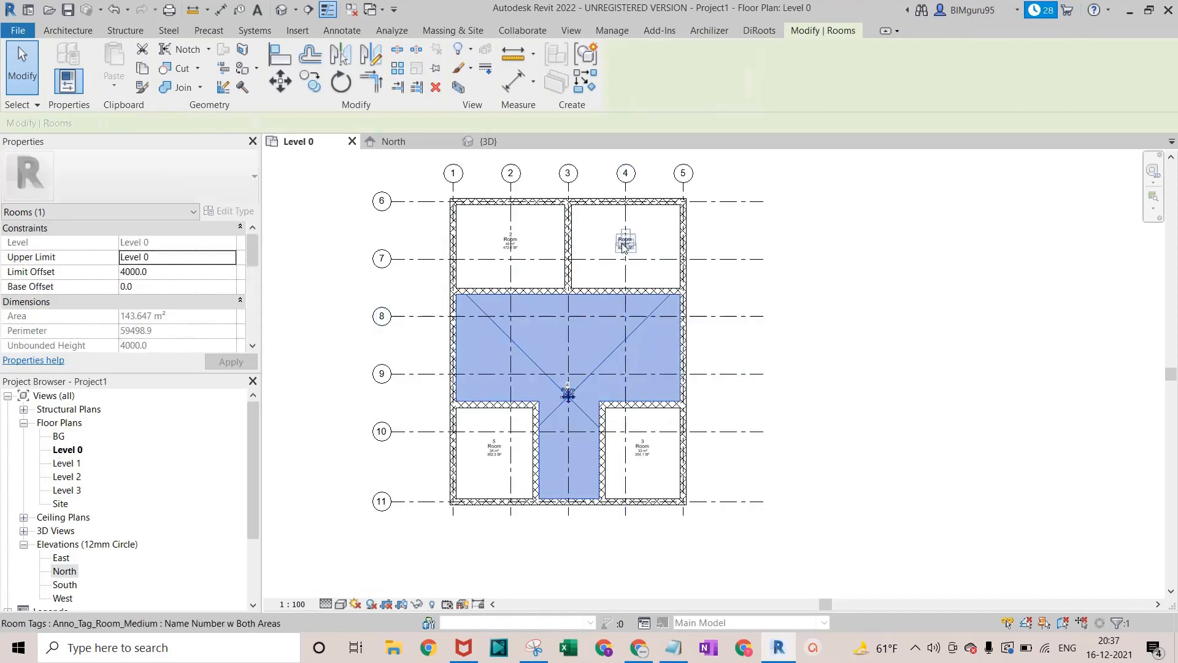
pyautogui.click(648, 279)
pyautogui.click(508, 243)
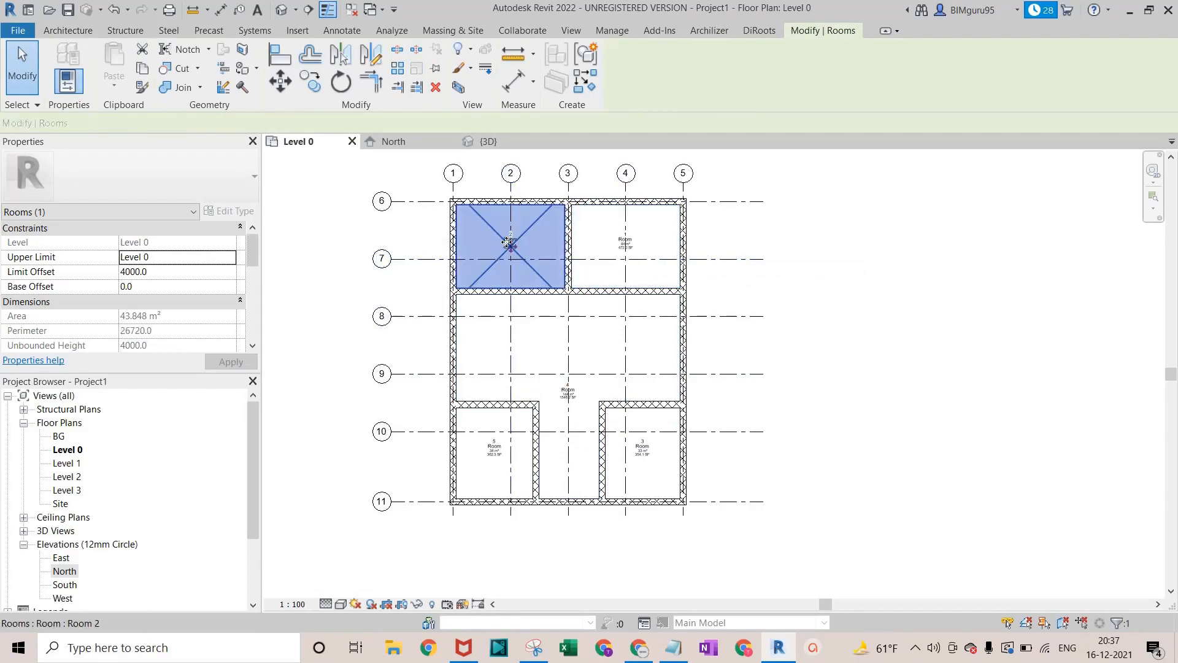
pyautogui.scroll(6, 508, 242)
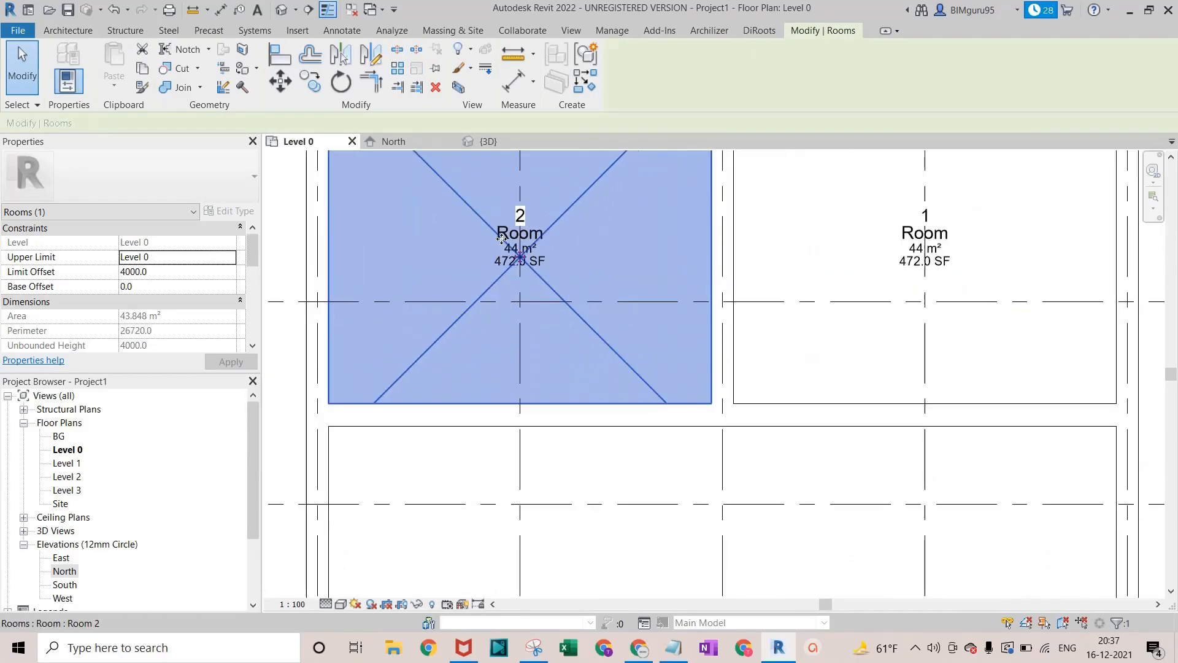
pyautogui.scroll(-5, 501, 239)
pyautogui.press('Escape')
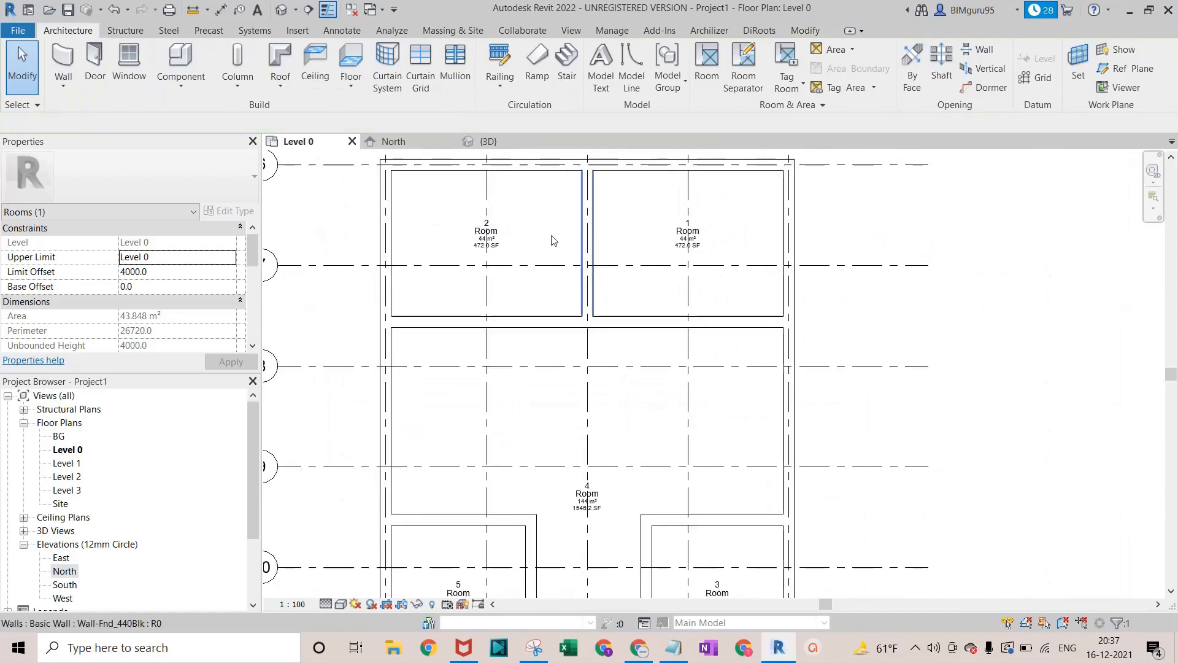
# Rename room 1 in its tag to Bedroom
pyautogui.scroll(3, 554, 240)
pyautogui.scroll(4, 759, 231)
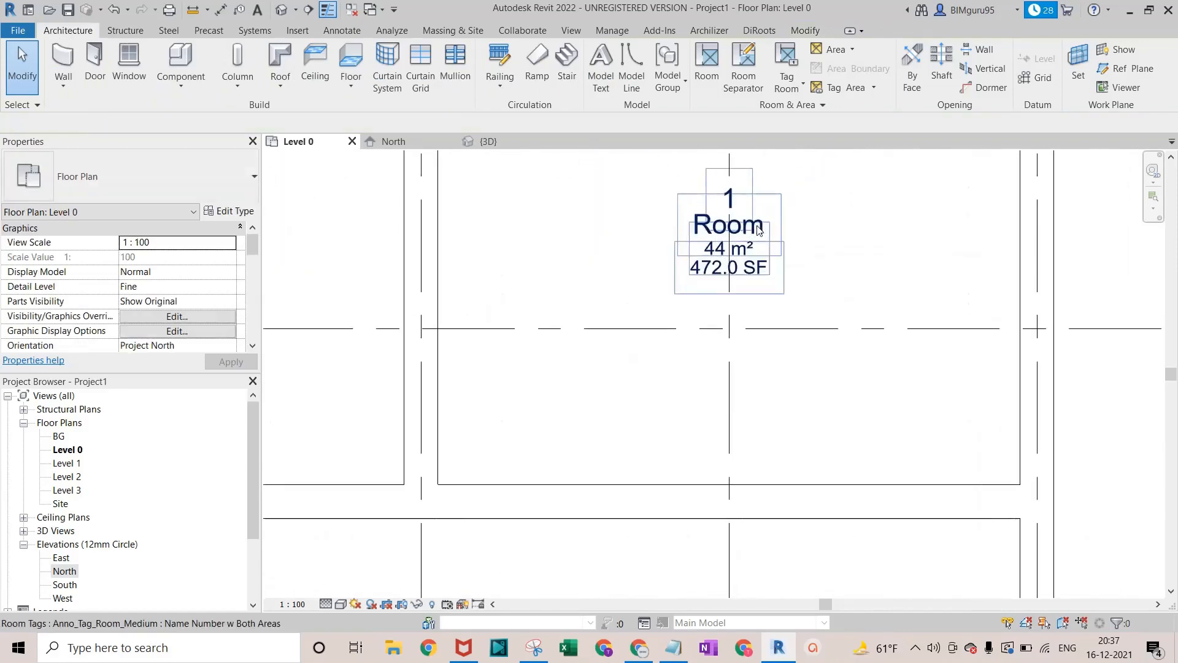
pyautogui.click(760, 229)
pyautogui.click(760, 229)
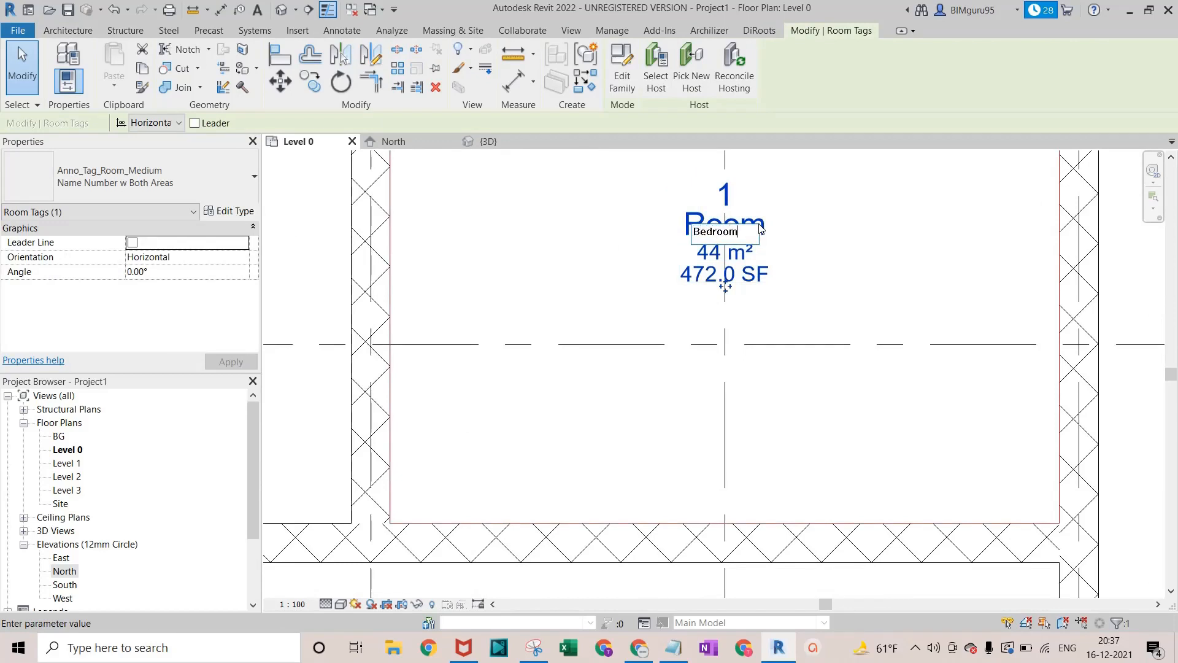
pyautogui.click(494, 256)
pyautogui.scroll(-5, 508, 249)
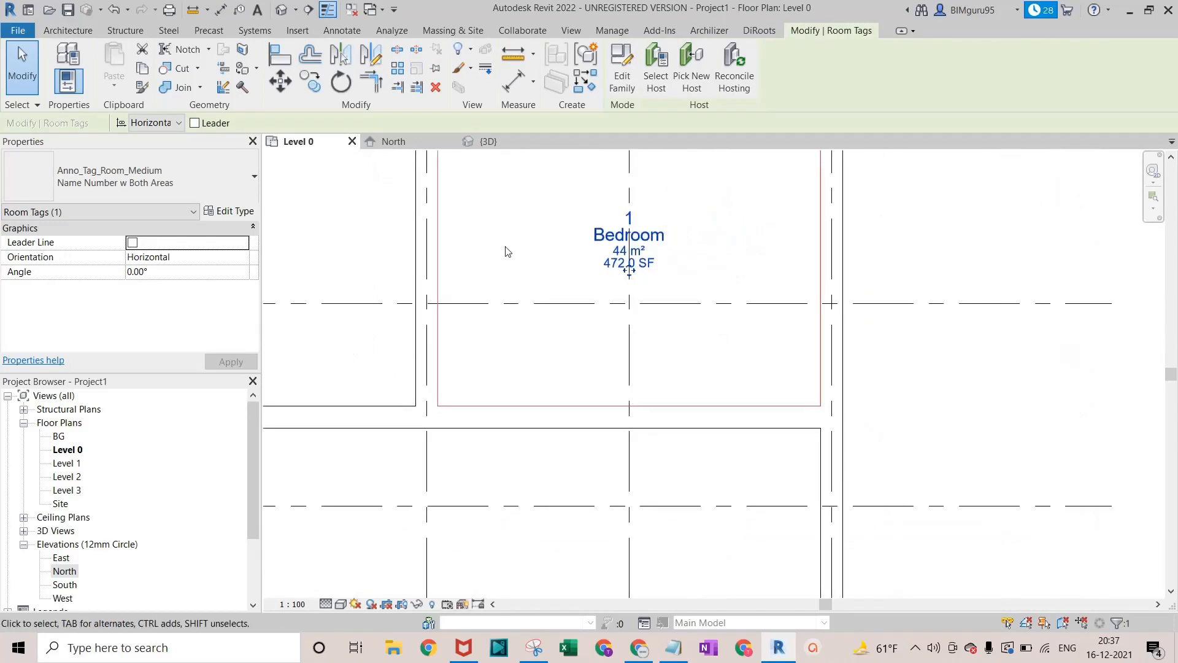
# Change the name of room 1 to Bedroom-01
pyautogui.scroll(3, 625, 283)
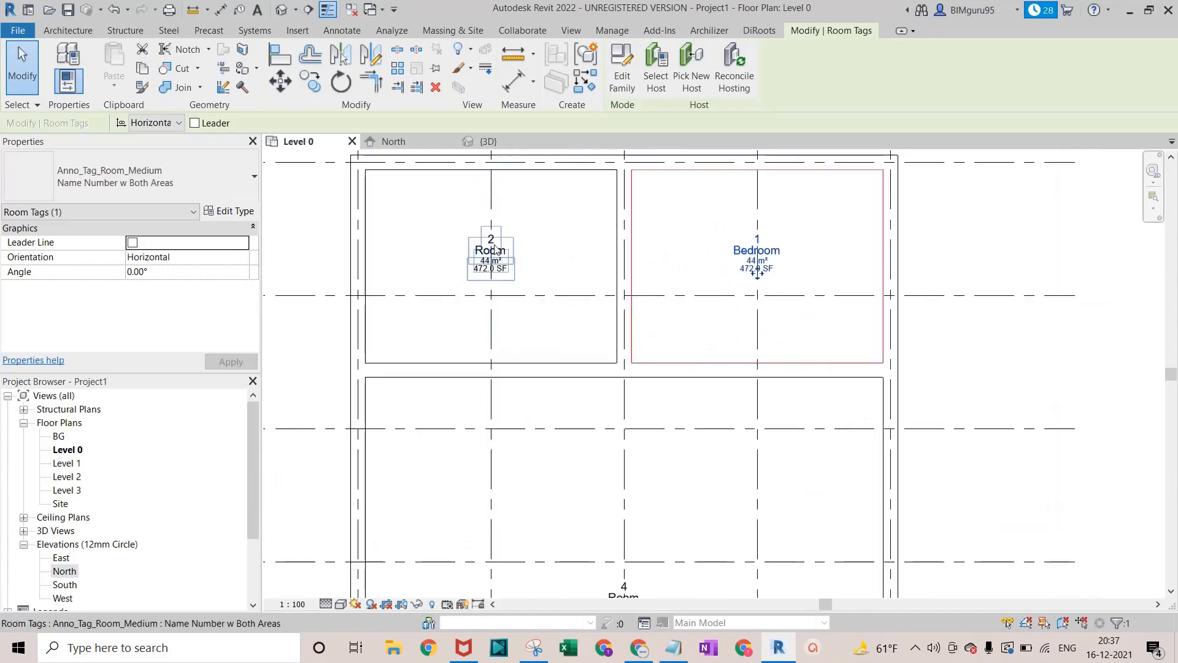
pyautogui.scroll(4, 773, 258)
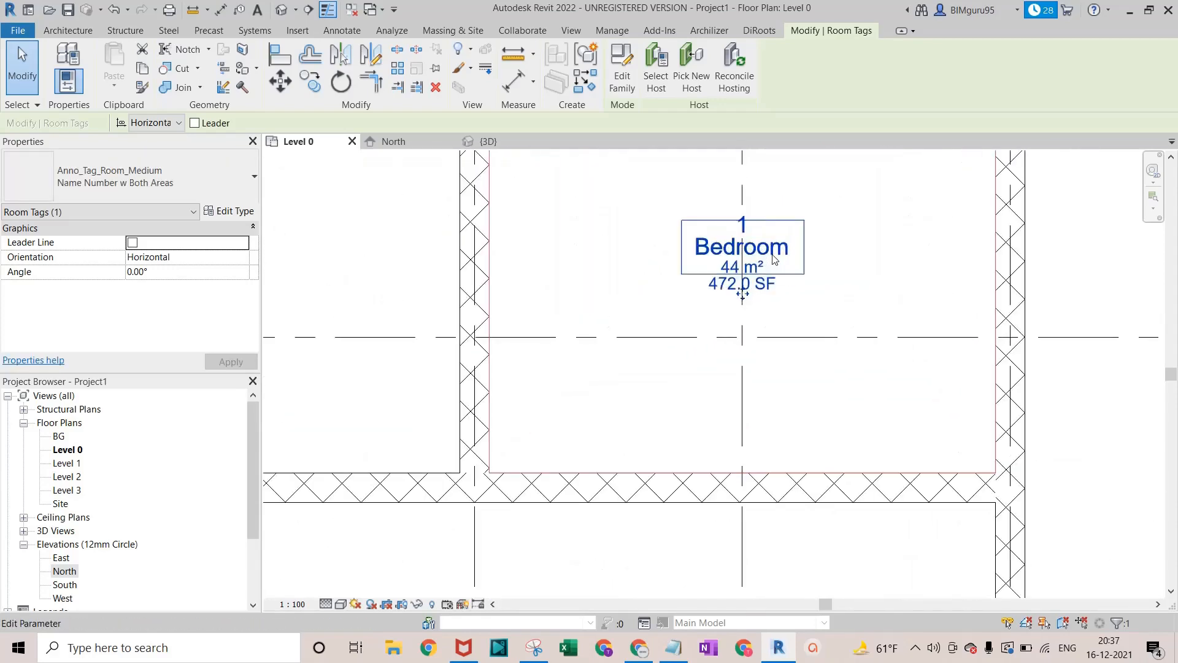
pyautogui.click(786, 256)
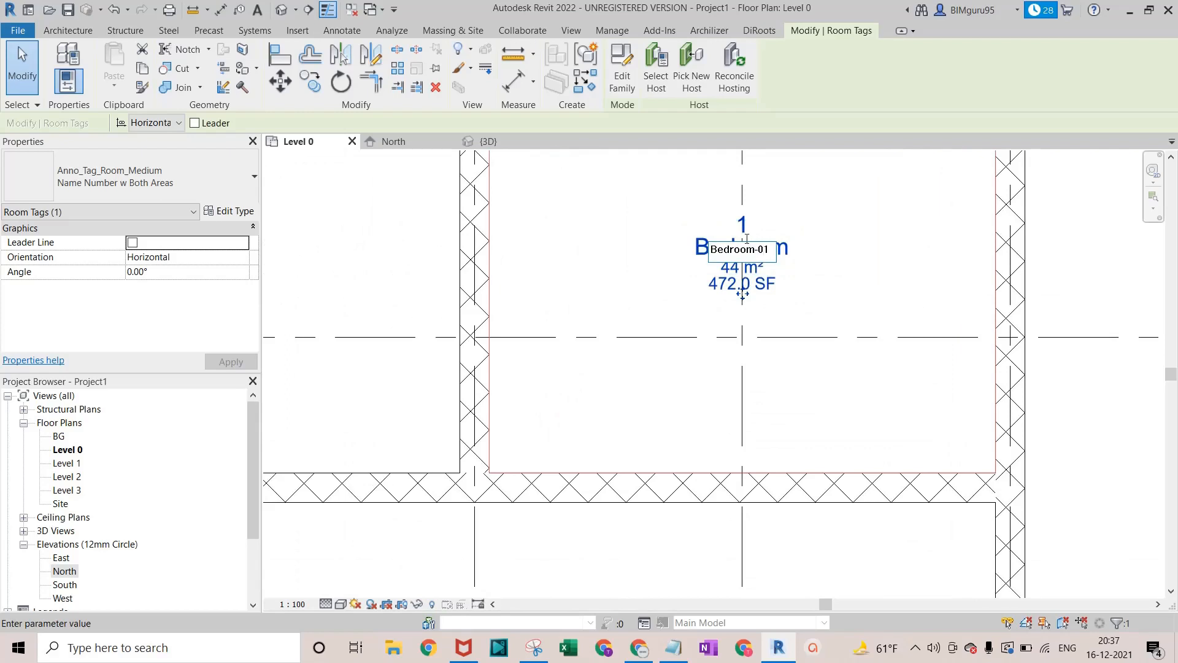
pyautogui.write('Bedroom-01')
pyautogui.click(635, 248)
pyautogui.scroll(-3, 635, 249)
# Rename room 2 in its tag to Kitchen
pyautogui.scroll(2, 411, 290)
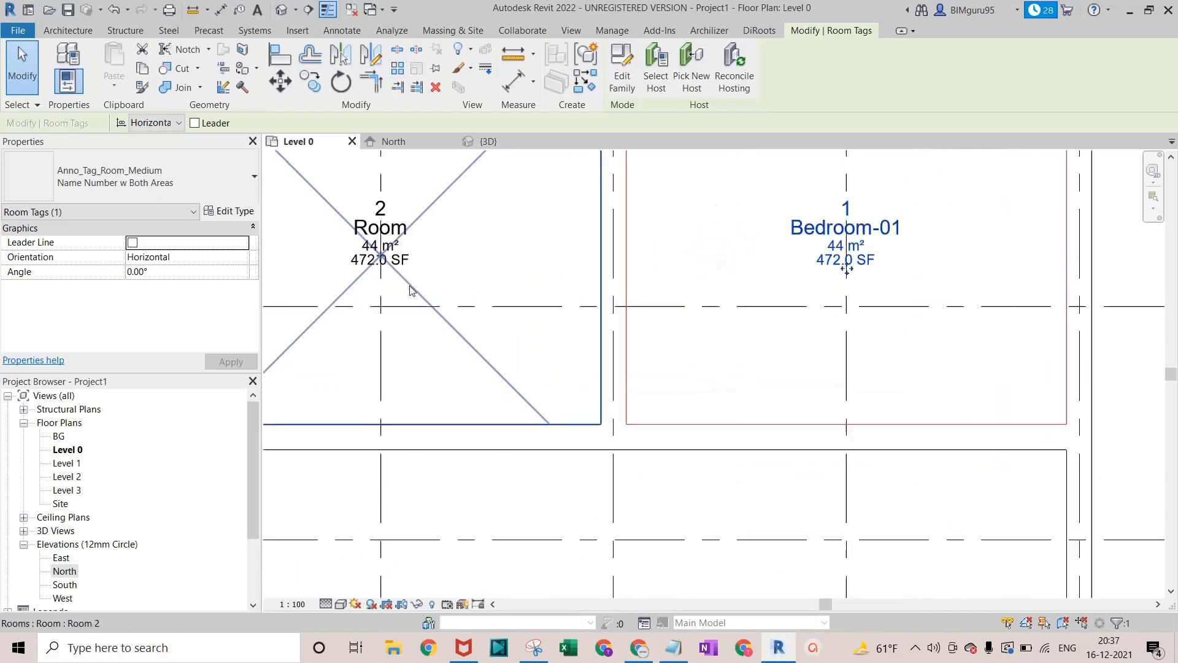
pyautogui.click(396, 246)
pyautogui.scroll(2, 396, 245)
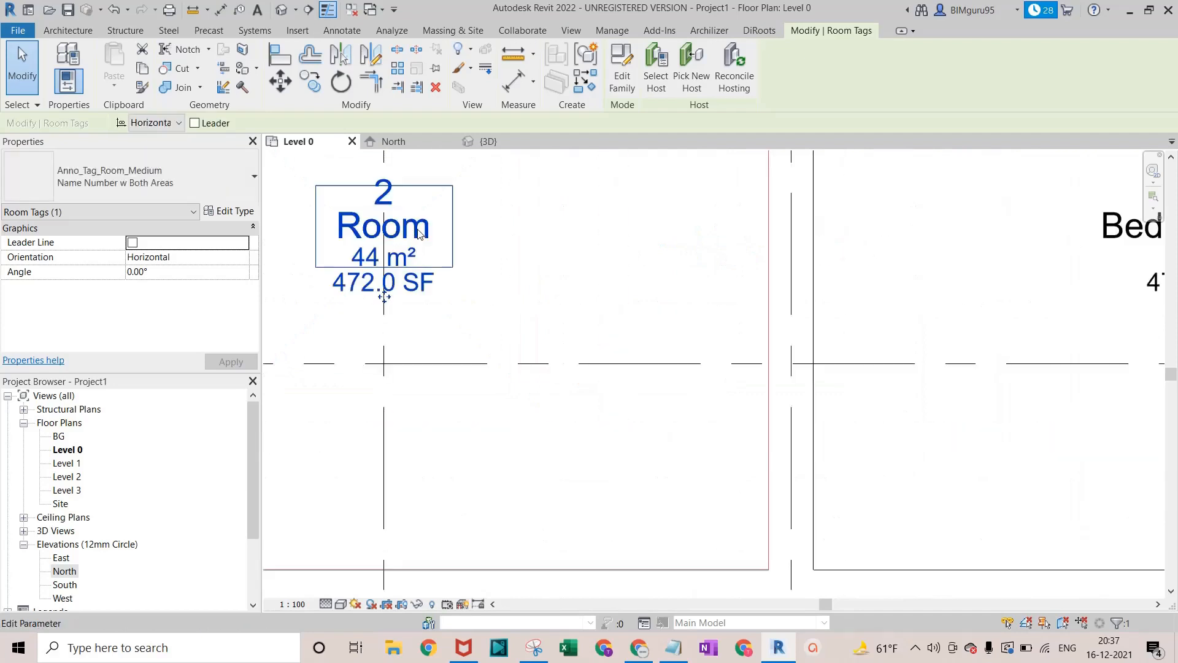
pyautogui.click(419, 233)
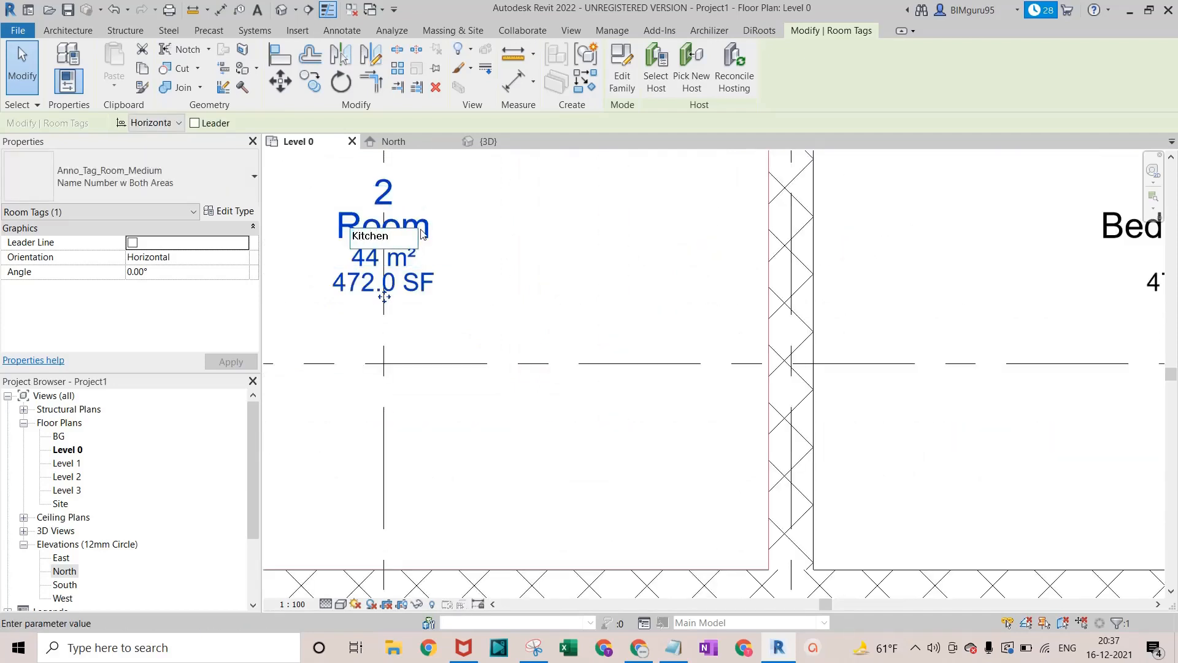
pyautogui.click(539, 254)
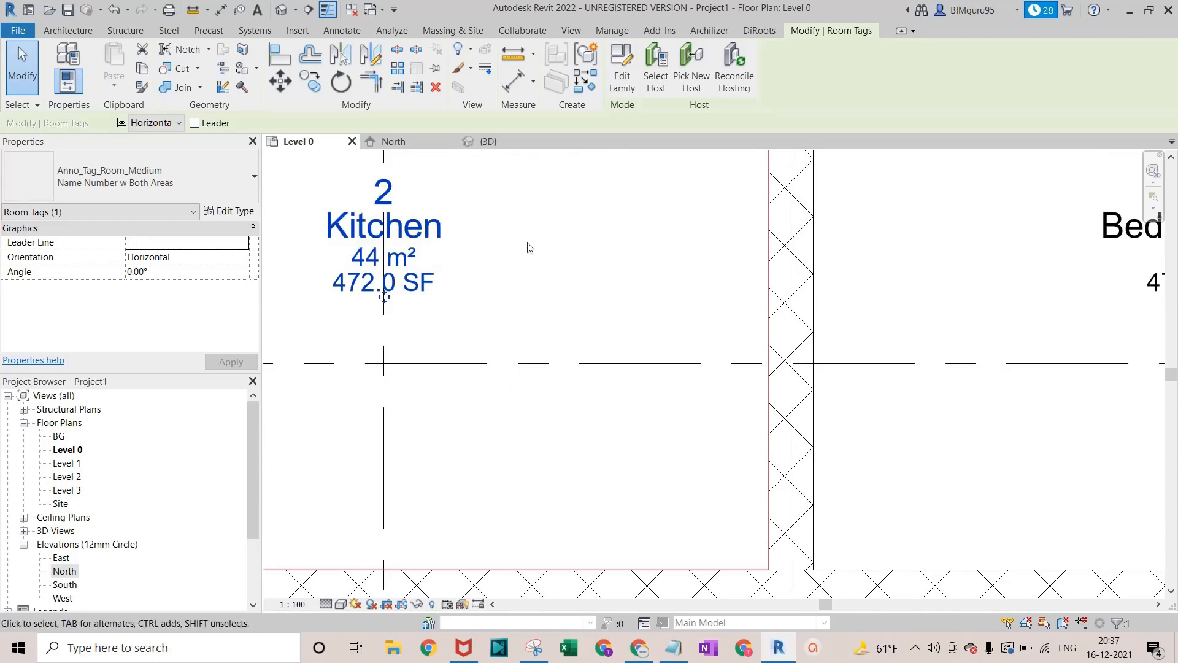
# Examine the unnamed rooms and the extent of room 4 across the central area and the southern passage
pyautogui.scroll(-5, 530, 247)
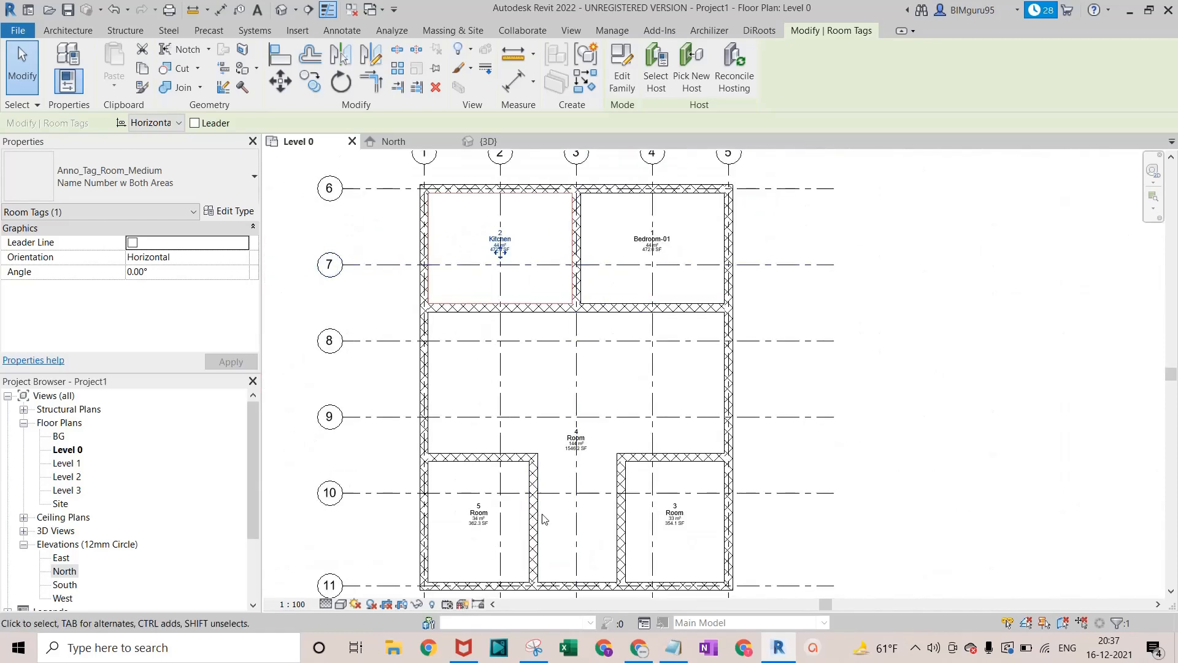
pyautogui.scroll(1, 542, 519)
pyautogui.scroll(3, 587, 478)
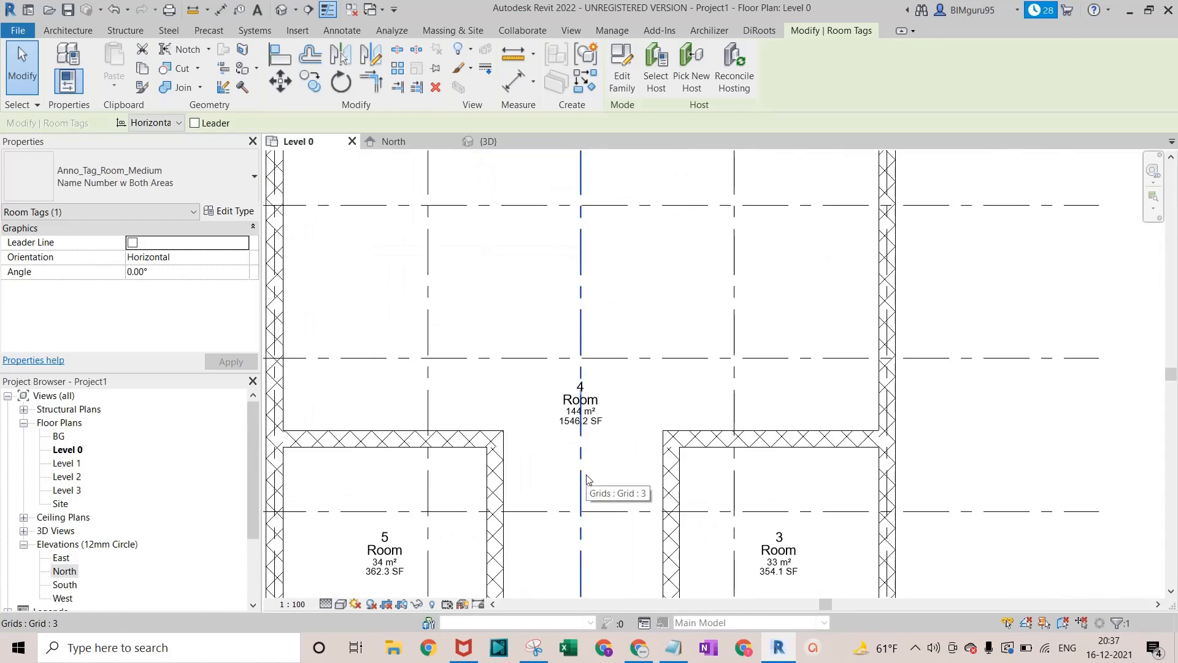
pyautogui.scroll(2, 587, 479)
pyautogui.scroll(-2, 590, 380)
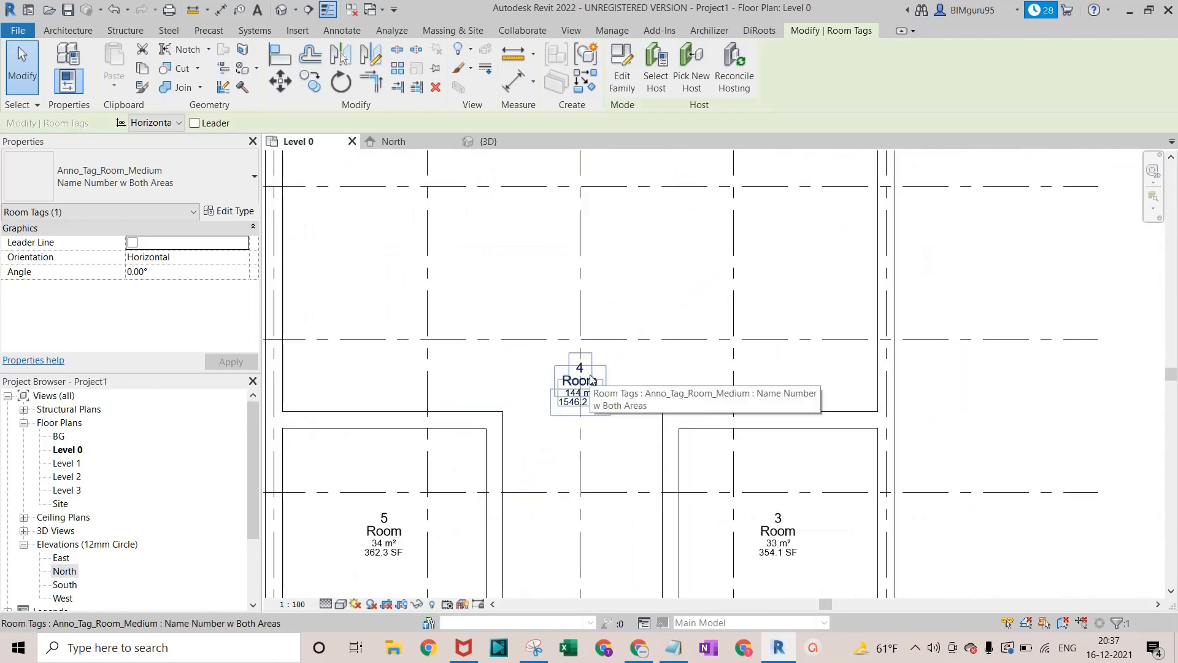
pyautogui.scroll(-4, 590, 379)
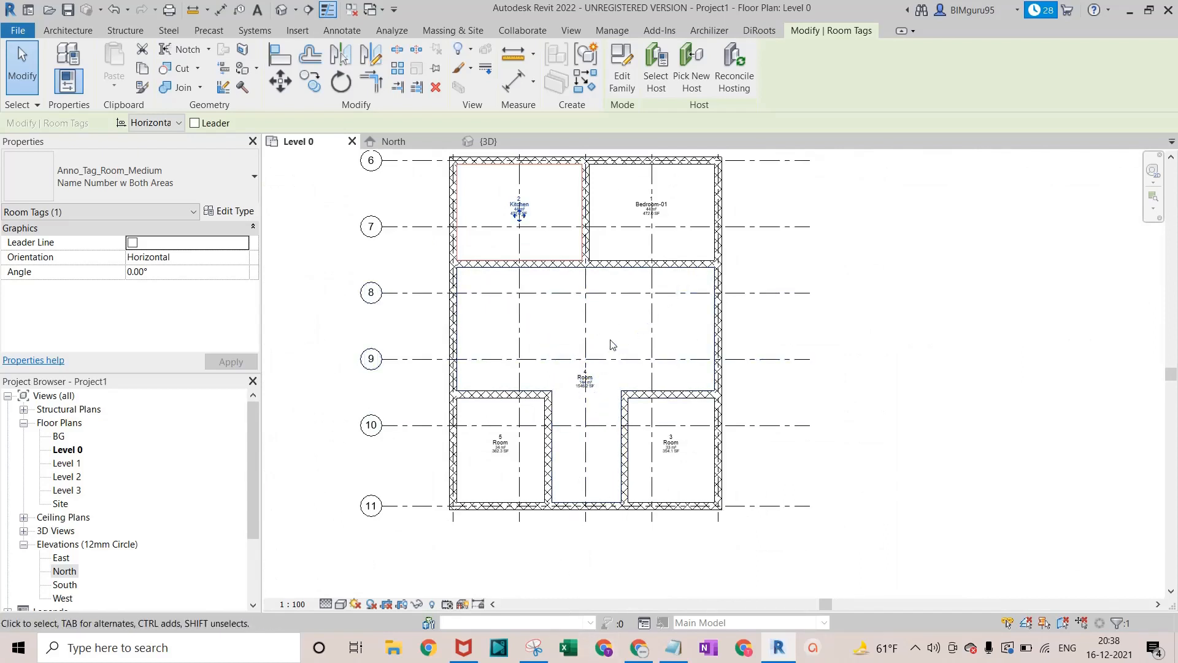
pyautogui.click(627, 343)
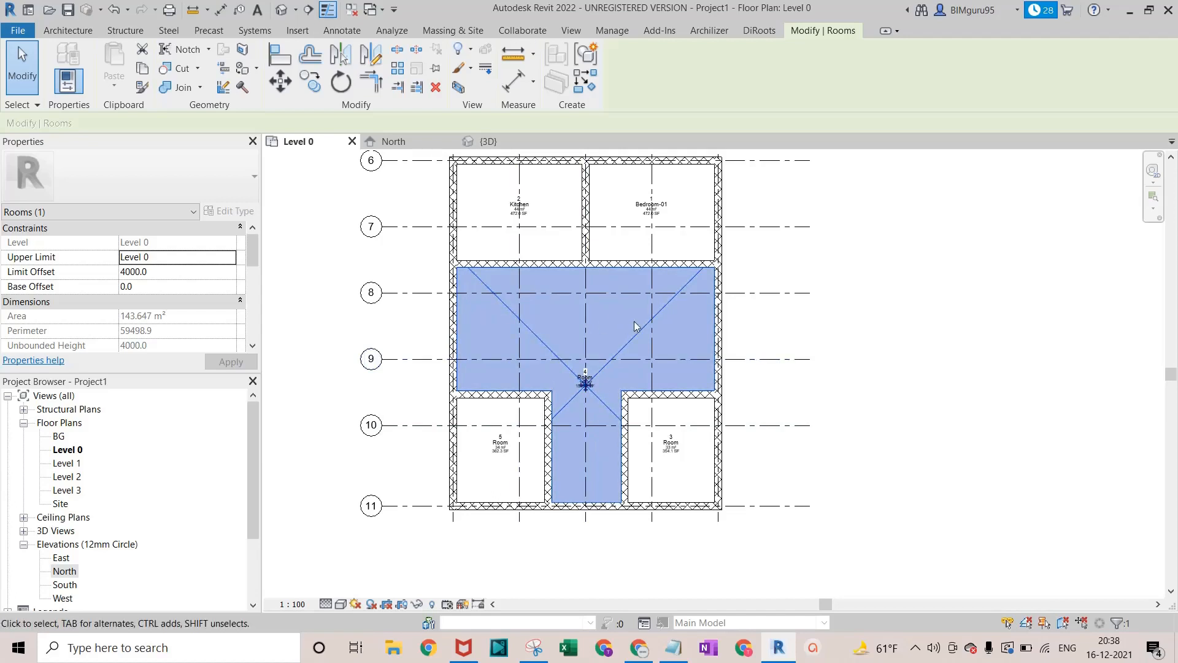
pyautogui.click(327, 248)
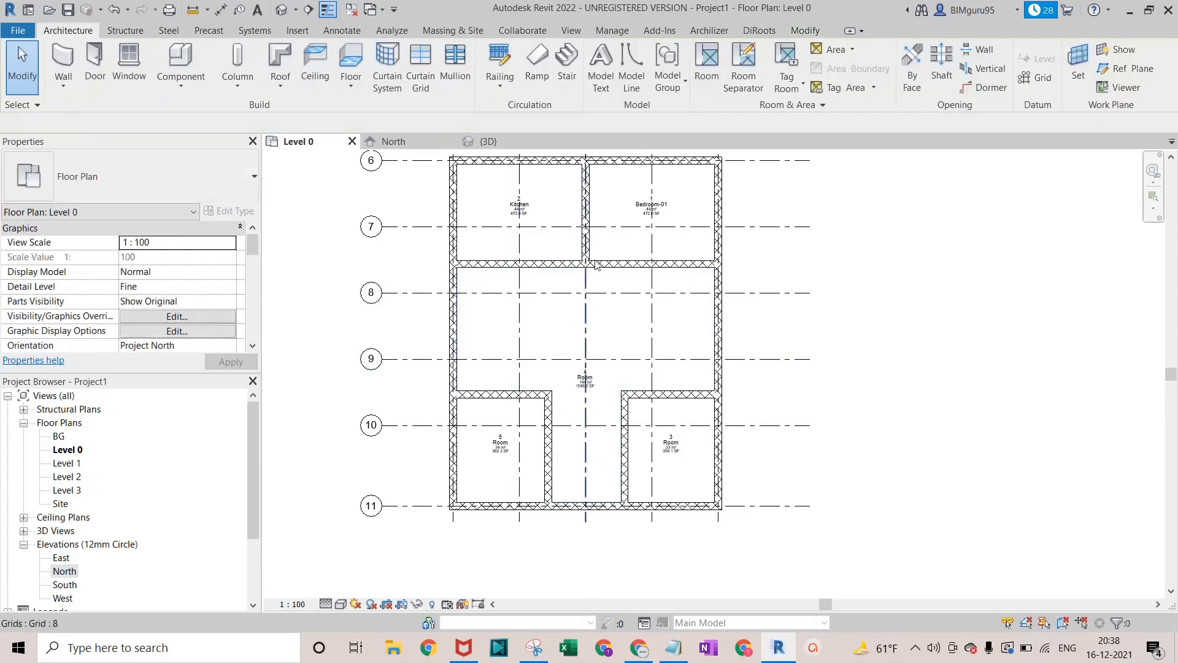
# Draw a room separation line across the opening between the inner wall corners of rooms 5 and 3, dividing room 4 from the southern passage
pyautogui.click(746, 84)
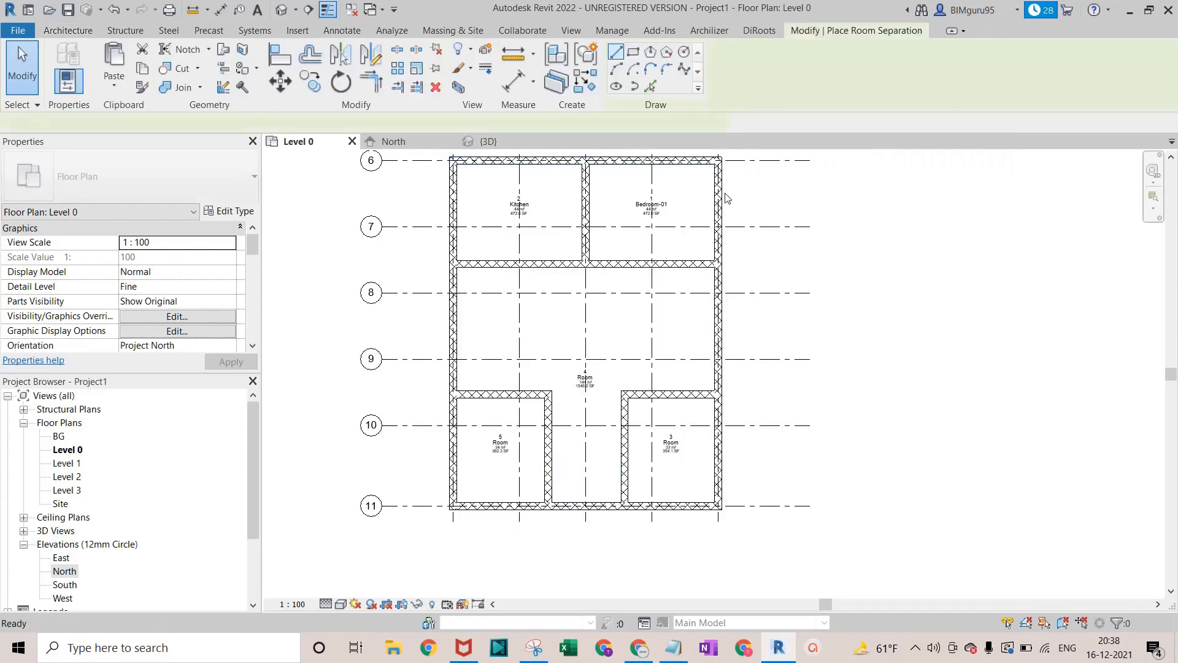
pyautogui.scroll(2, 586, 362)
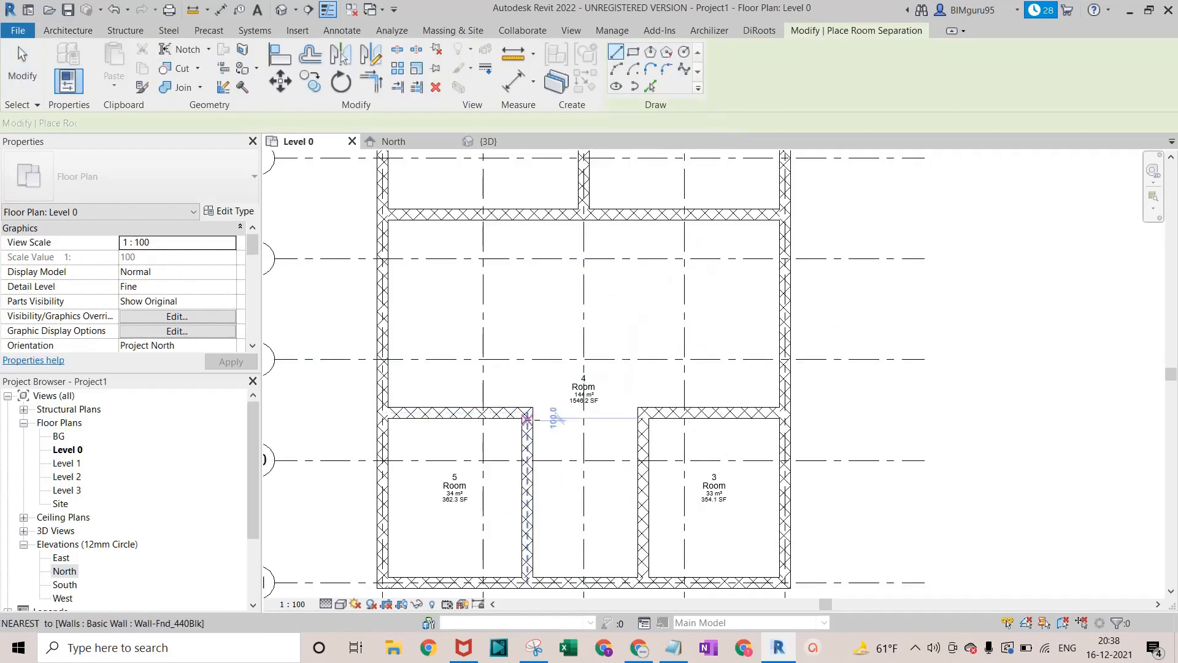
pyautogui.click(551, 396)
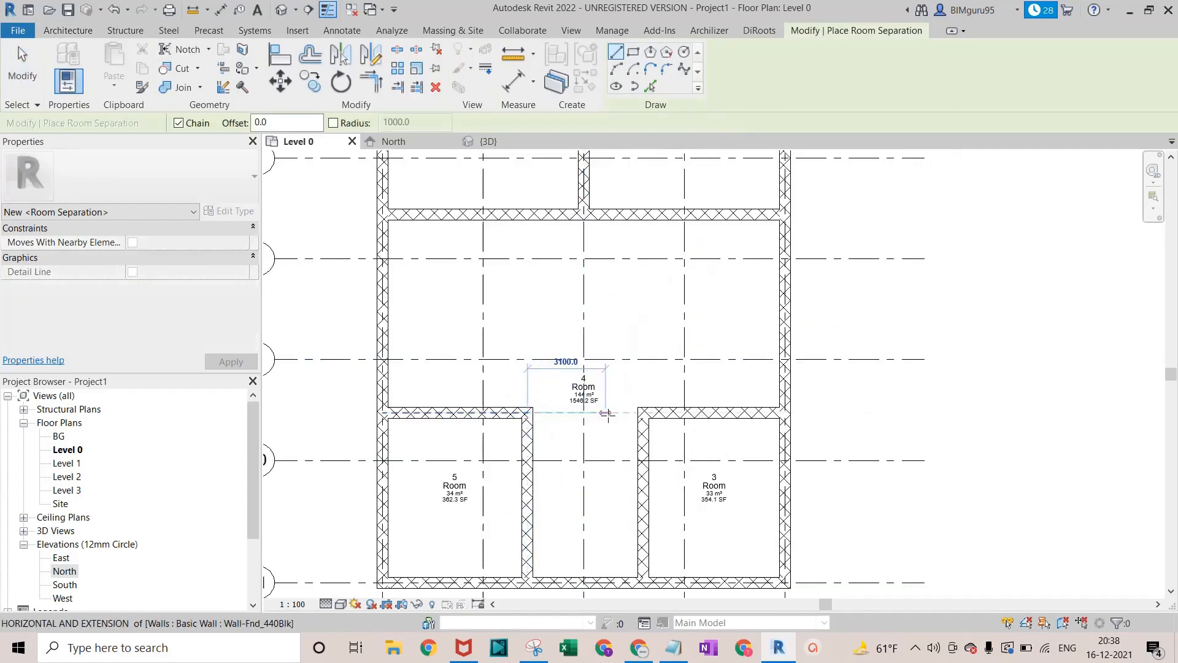
pyautogui.click(632, 430)
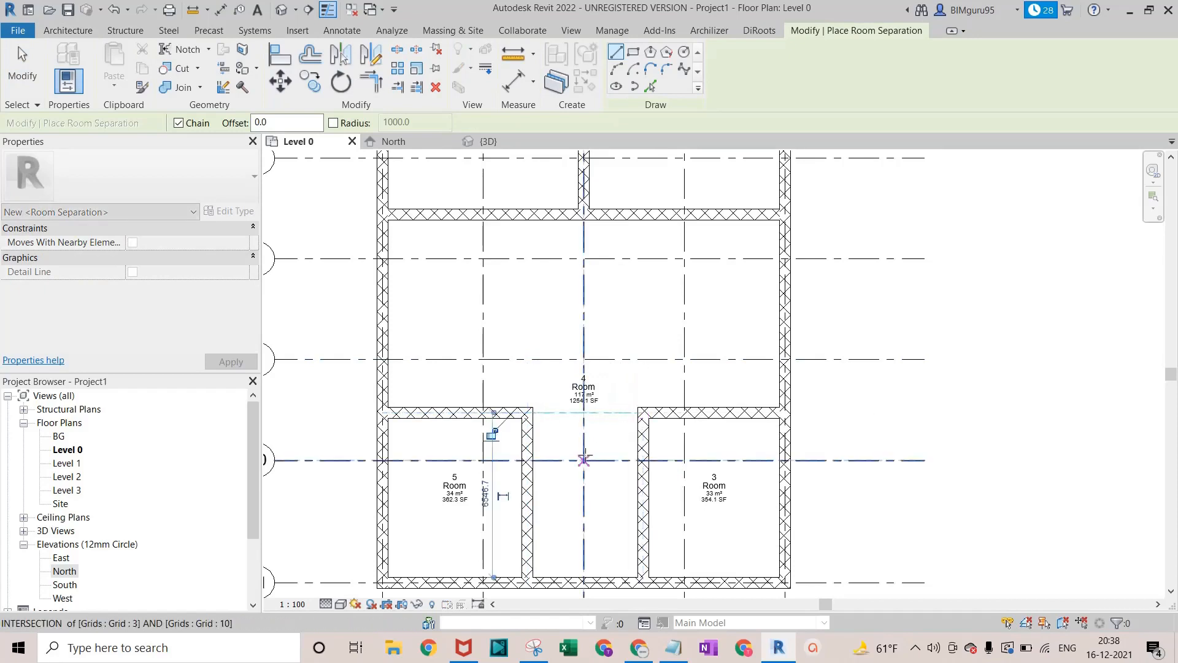
pyautogui.press('Escape')
pyautogui.press('Escape')
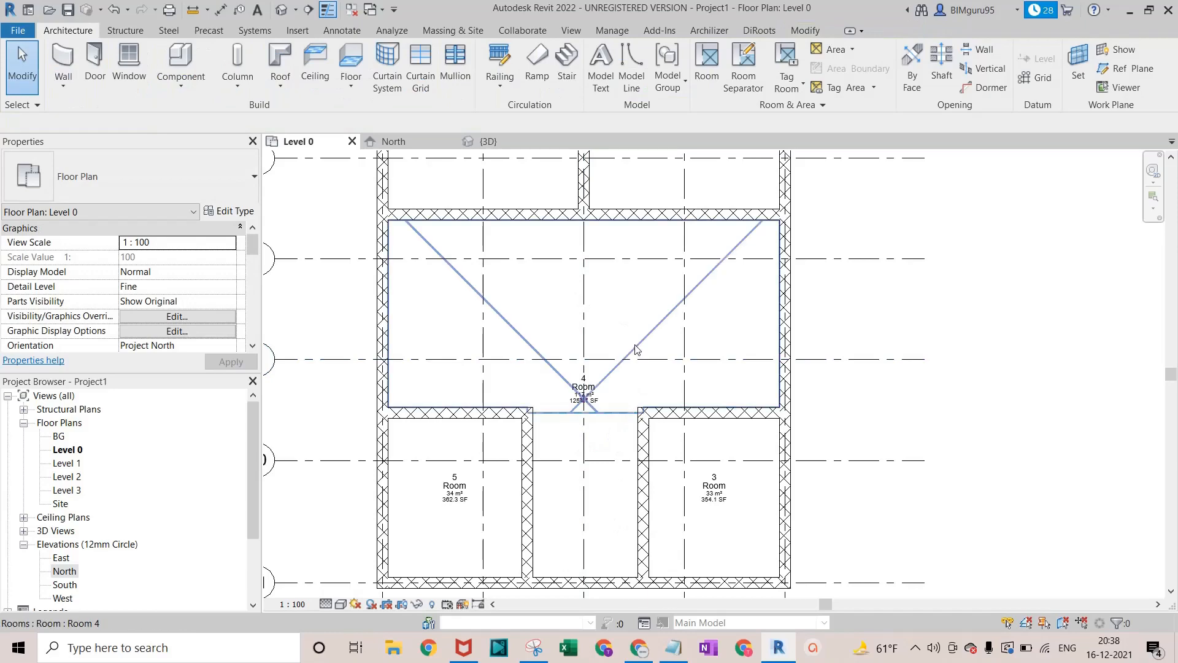
# Move the tag of room 4 north into the open central area between grids 8 and 9
pyautogui.click(451, 298)
pyautogui.scroll(4, 560, 376)
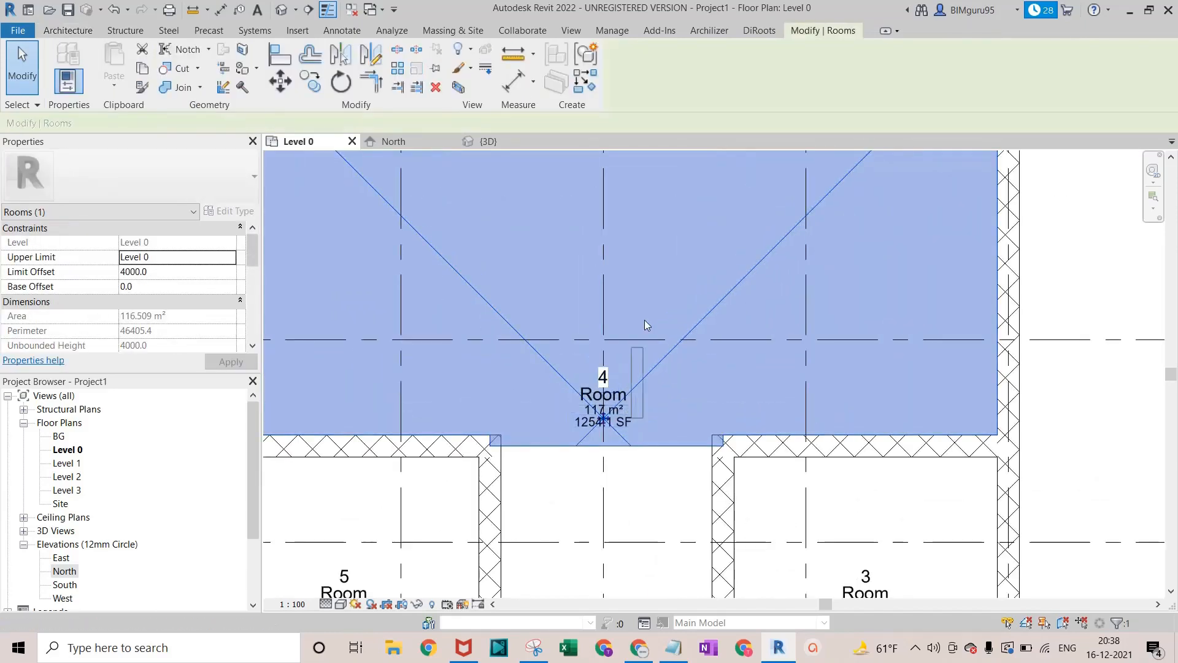
pyautogui.click(665, 235)
pyautogui.click(621, 417)
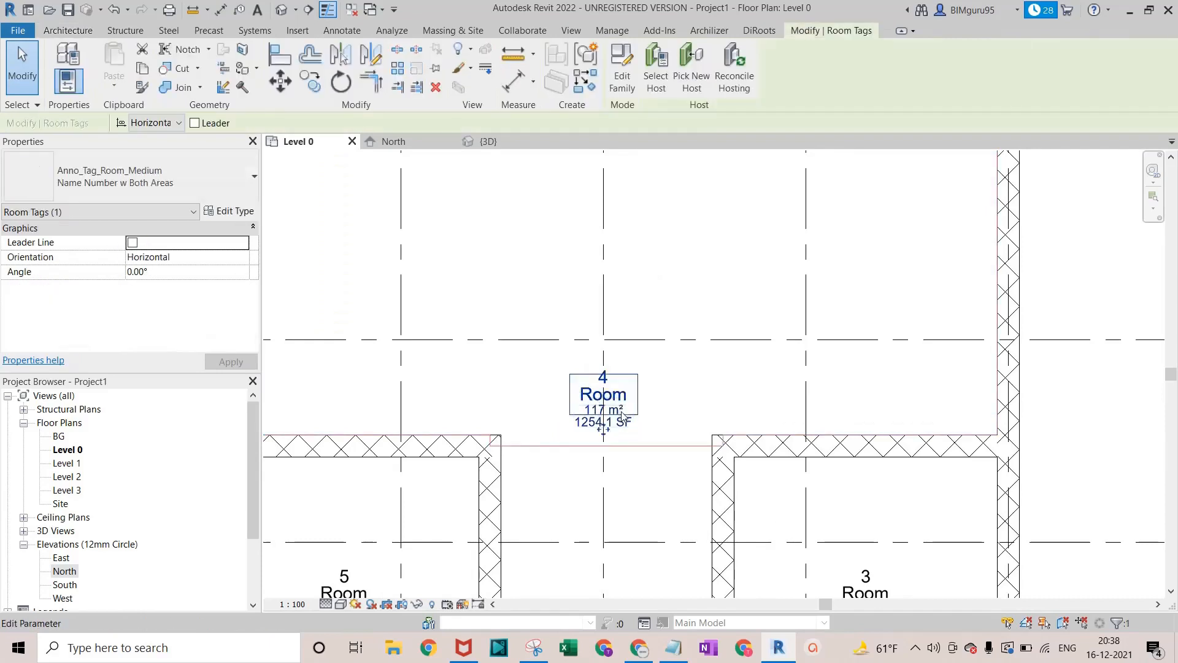
pyautogui.moveTo(636, 432); pyautogui.dragTo(625, 334)
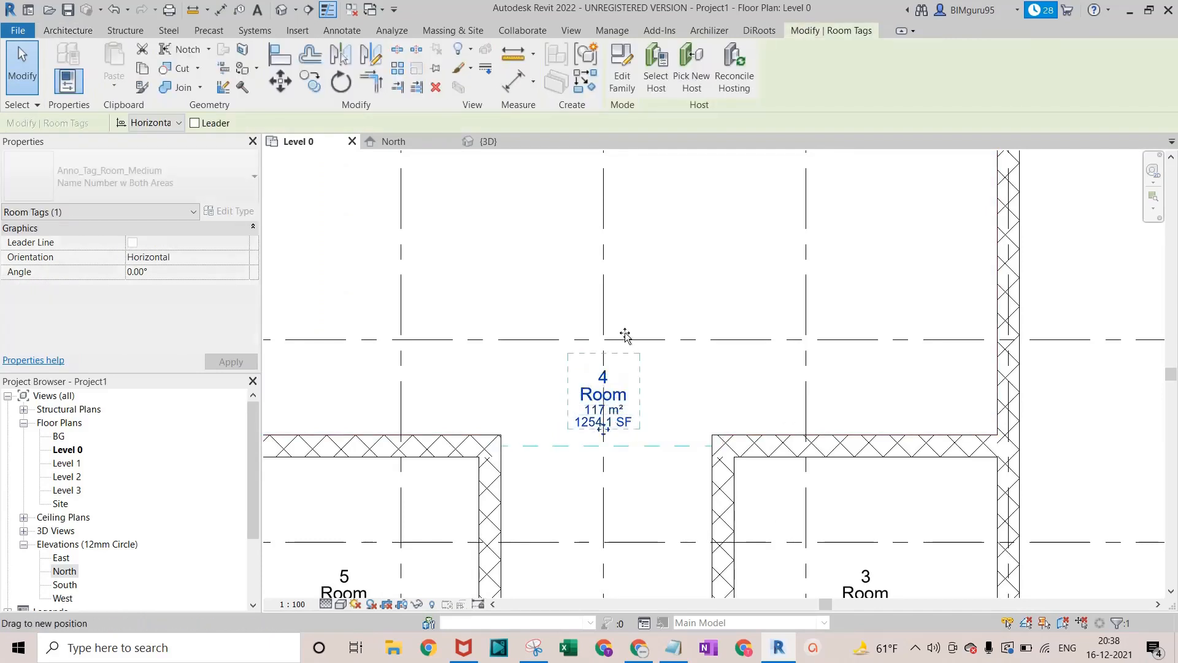
pyautogui.moveTo(648, 280); pyautogui.dragTo(648, 279)
# Rename room 4 in its tag to Hall
pyautogui.scroll(3, 647, 272)
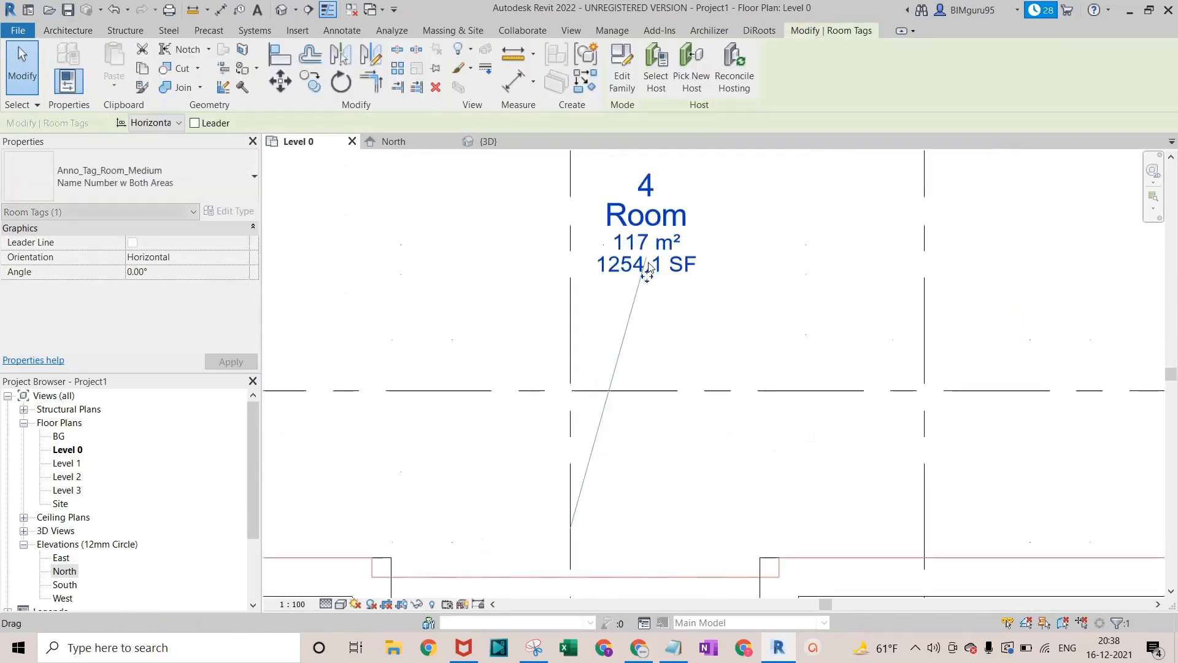
pyautogui.click(657, 224)
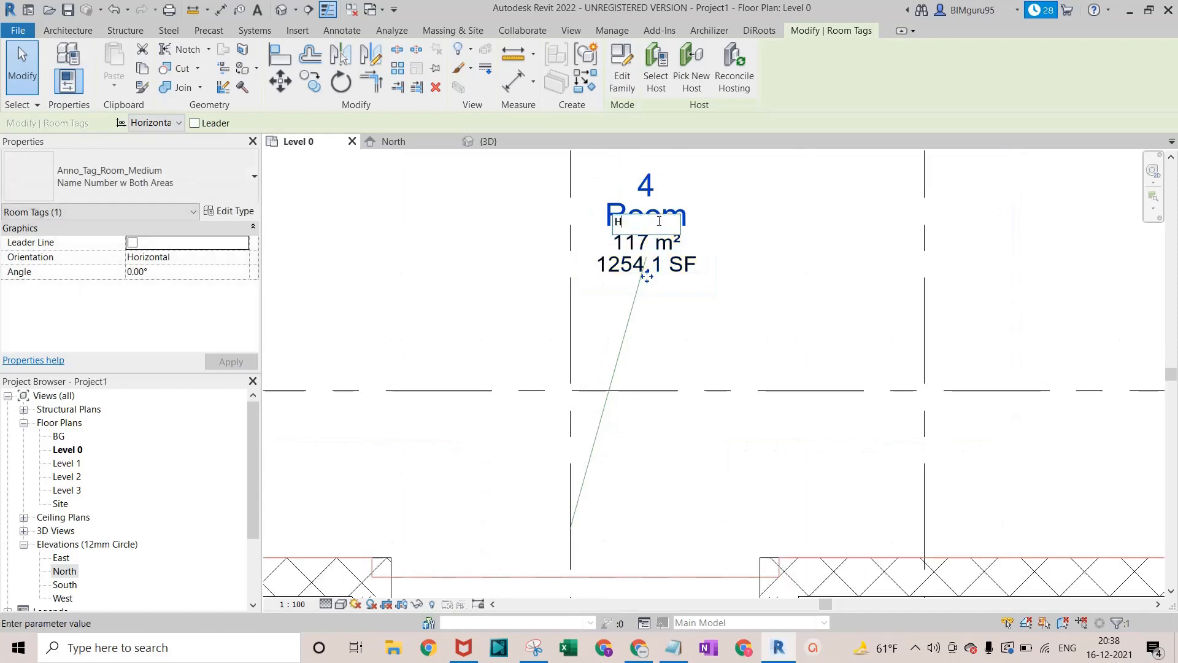
pyautogui.write('Hall')
pyautogui.click(736, 234)
pyautogui.scroll(-5, 724, 258)
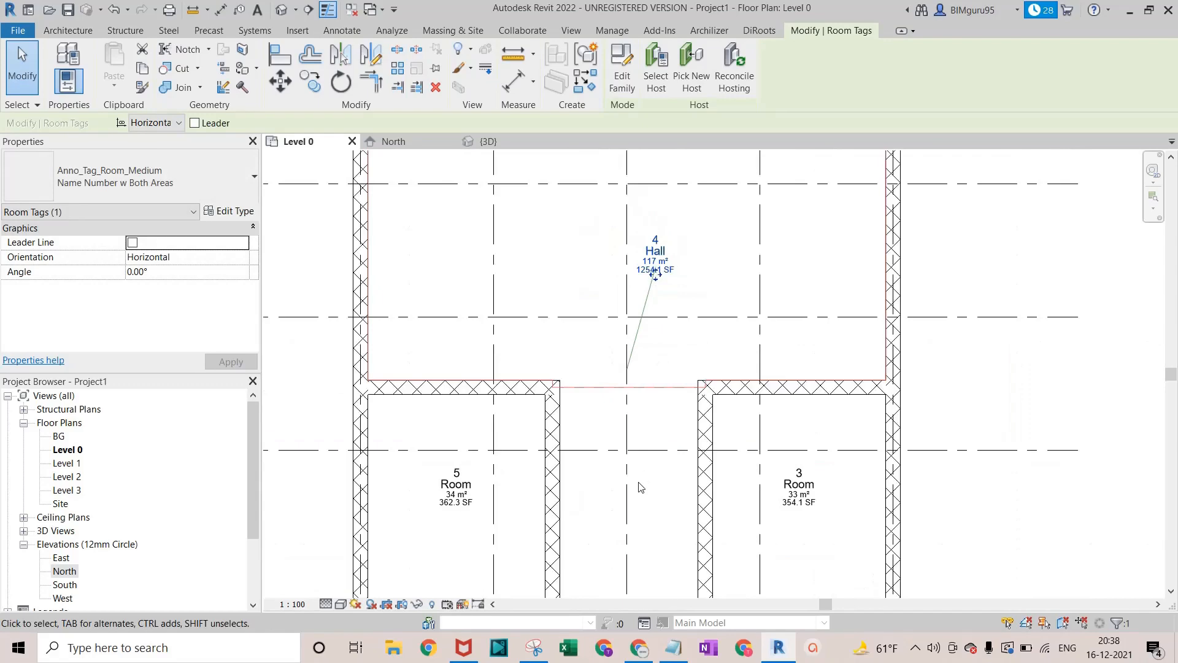
# Place a tagged room in the empty passage between rooms 5 and 3, south of the Hall
pyautogui.click(667, 517)
pyautogui.scroll(-3, 627, 437)
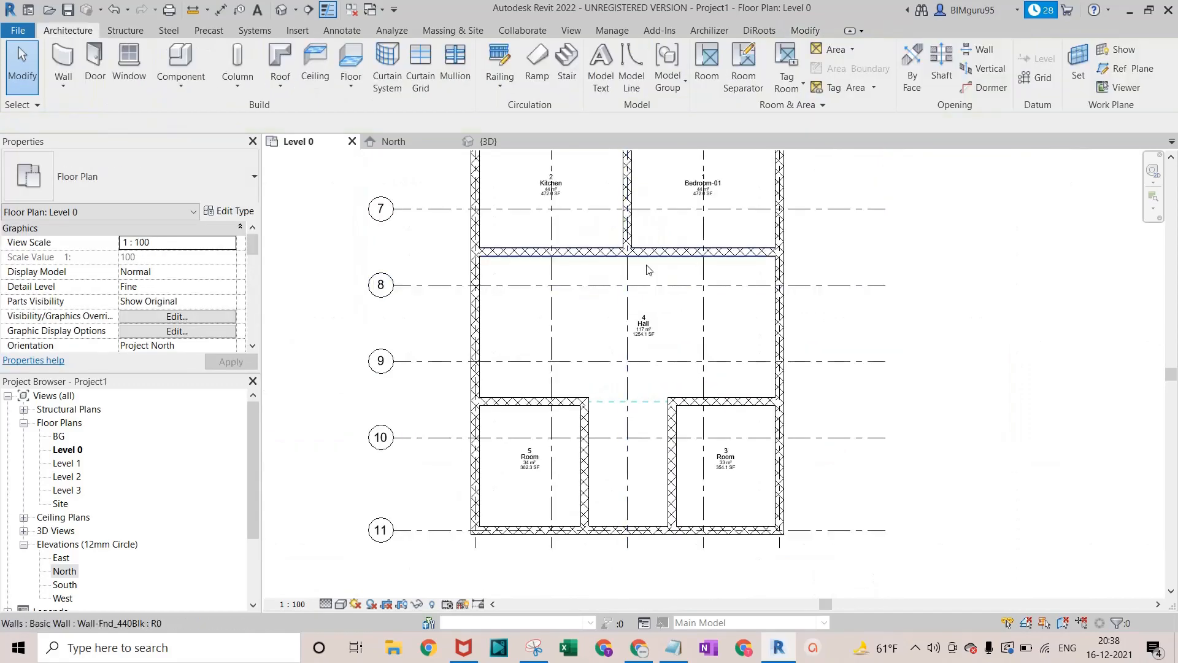
pyautogui.click(707, 64)
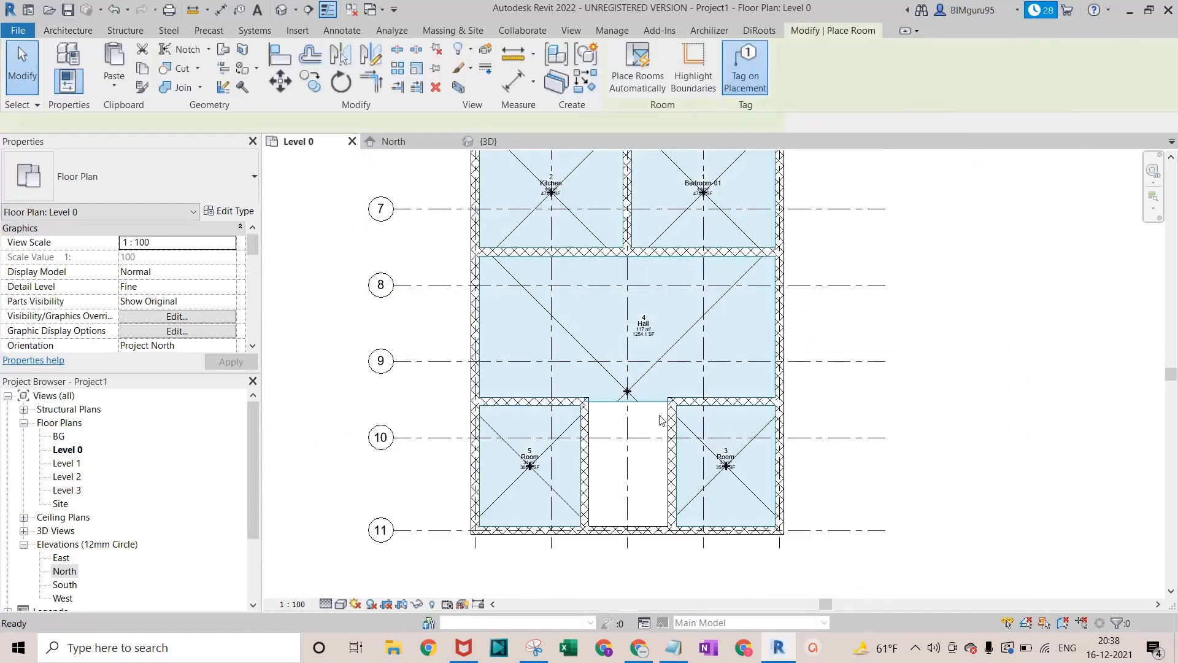
pyautogui.scroll(1, 638, 491)
pyautogui.scroll(2, 629, 479)
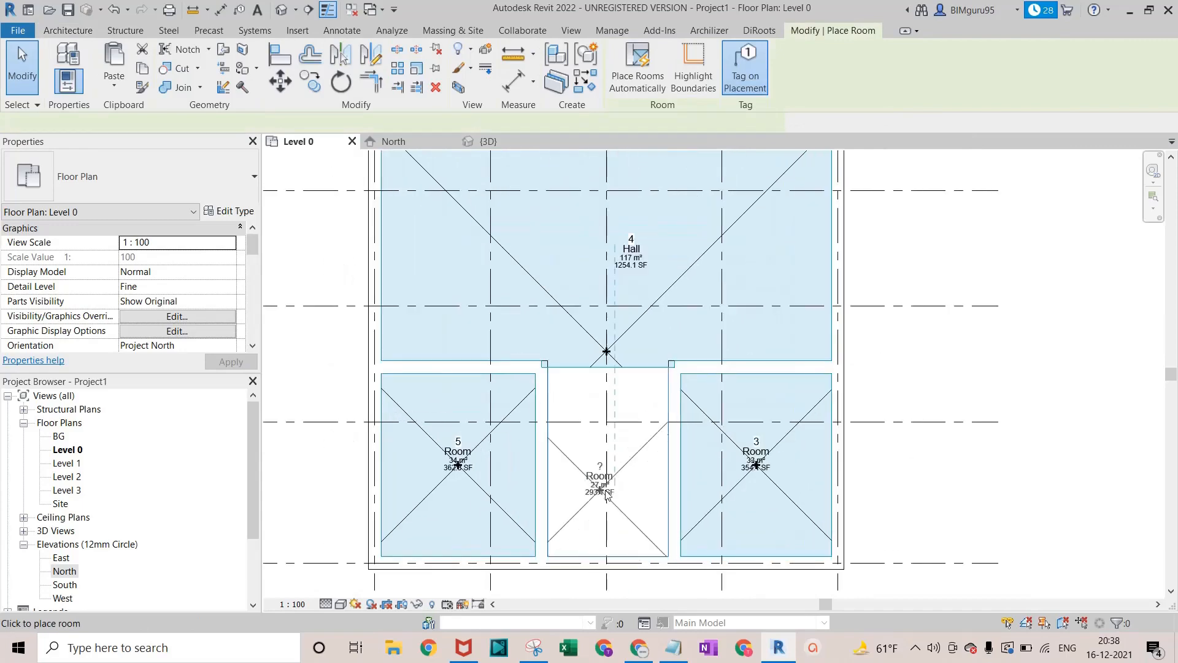
pyautogui.click(610, 472)
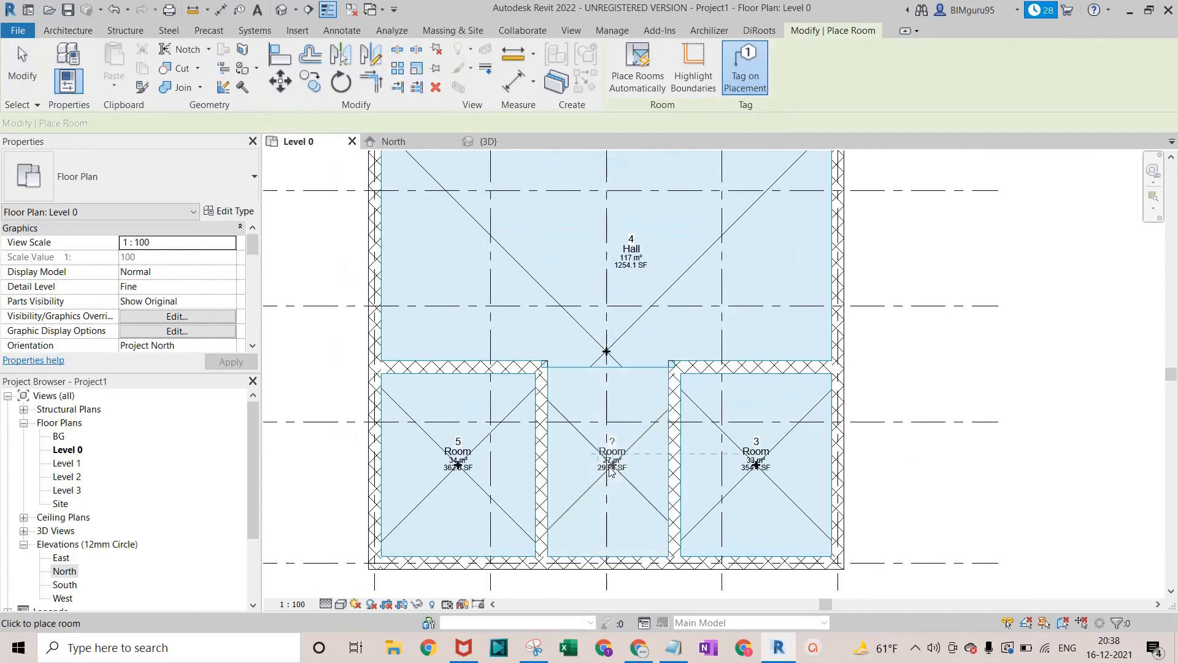
pyautogui.press('Escape')
pyautogui.press('Escape')
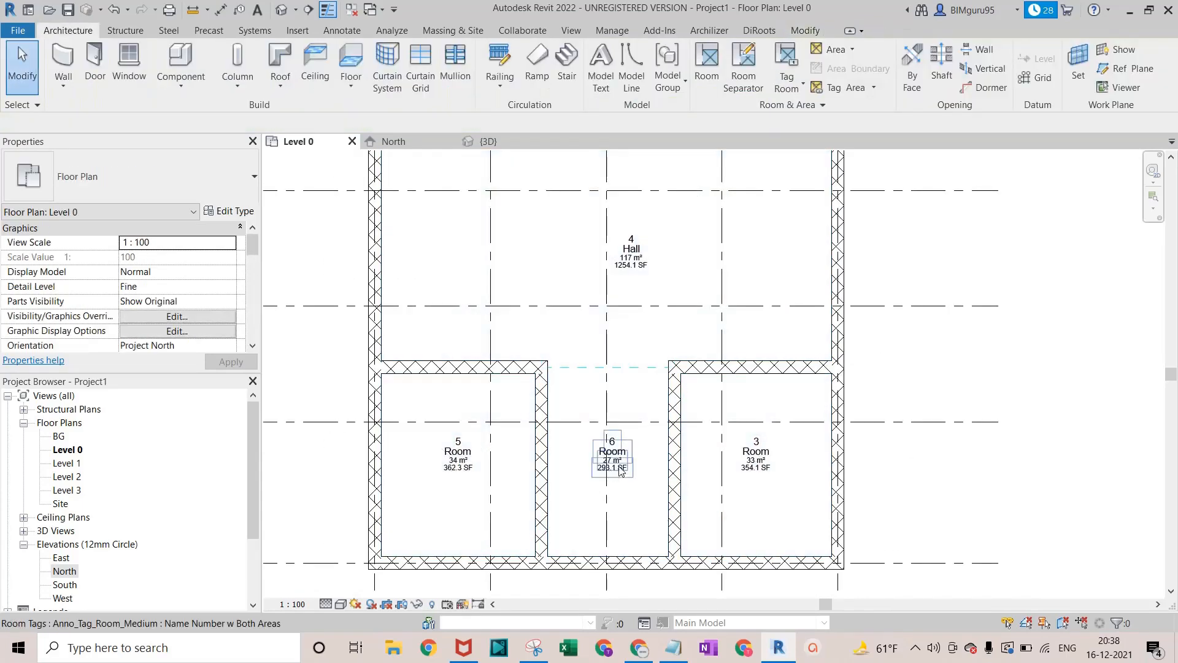
# Rename room 6 in its tag to Gallery
pyautogui.click(620, 470)
pyautogui.scroll(3, 619, 467)
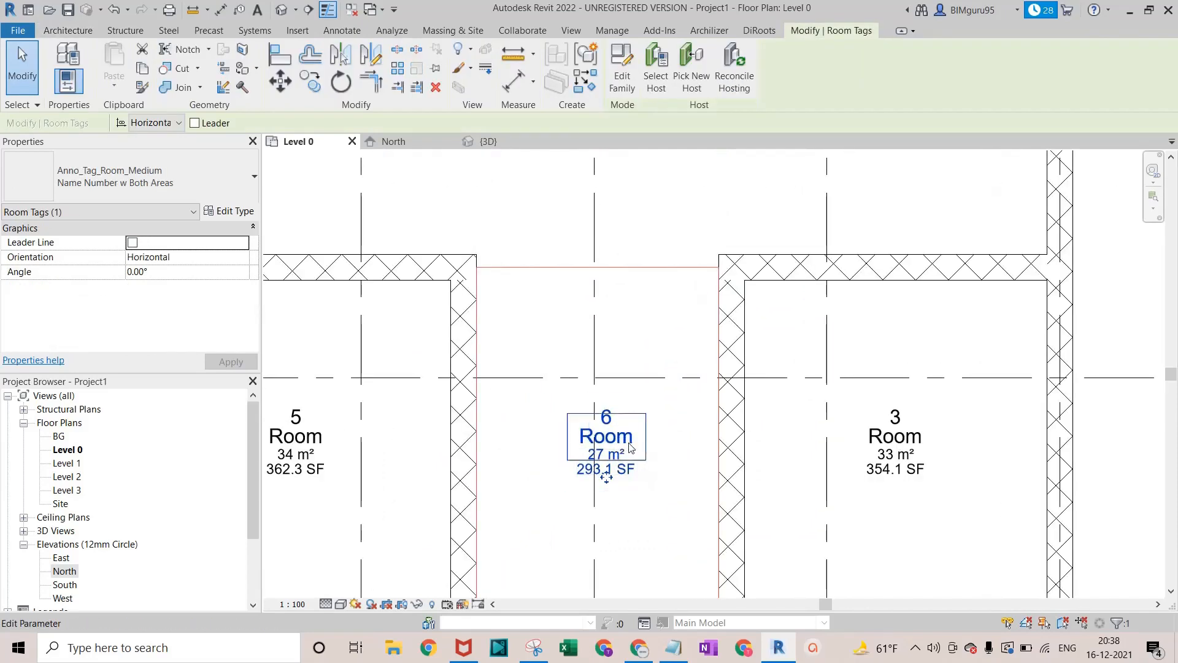
pyautogui.click(630, 443)
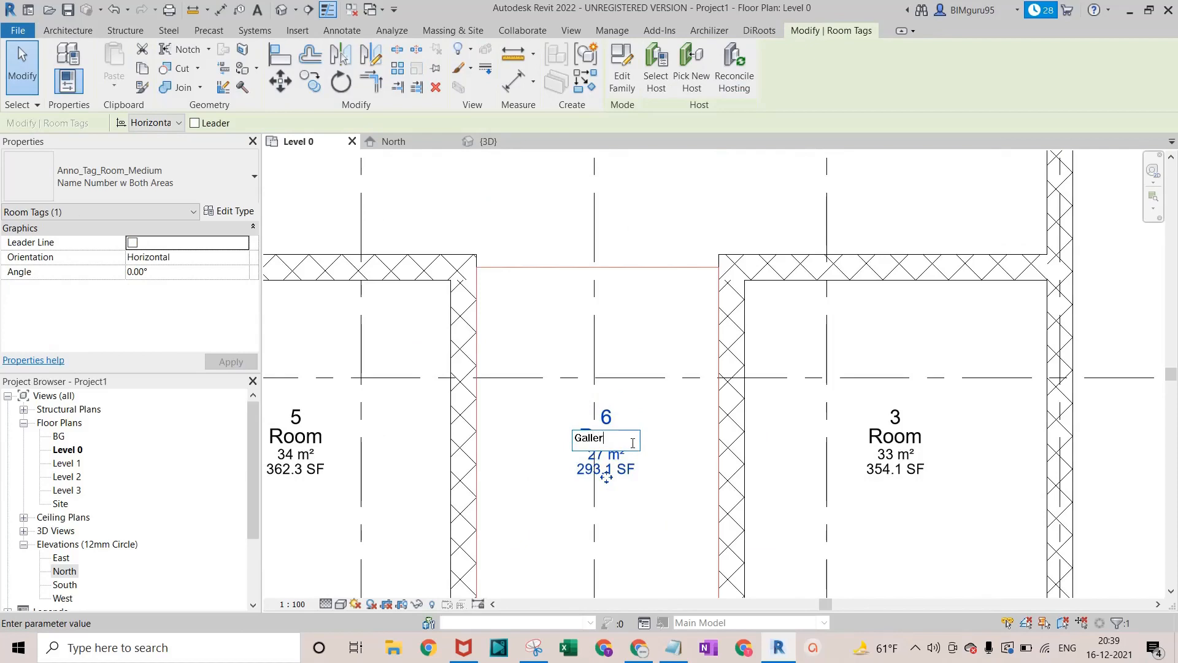
pyautogui.press('Return')
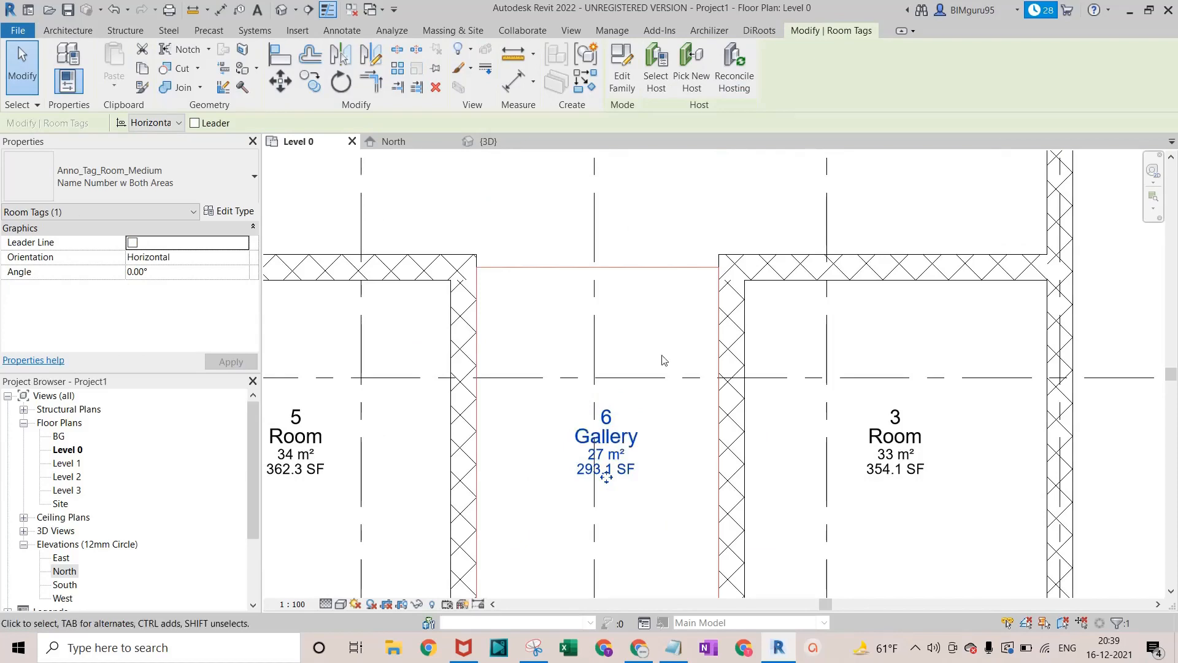
# Rename room 5 in its tag to Room-01
pyautogui.scroll(-5, 664, 361)
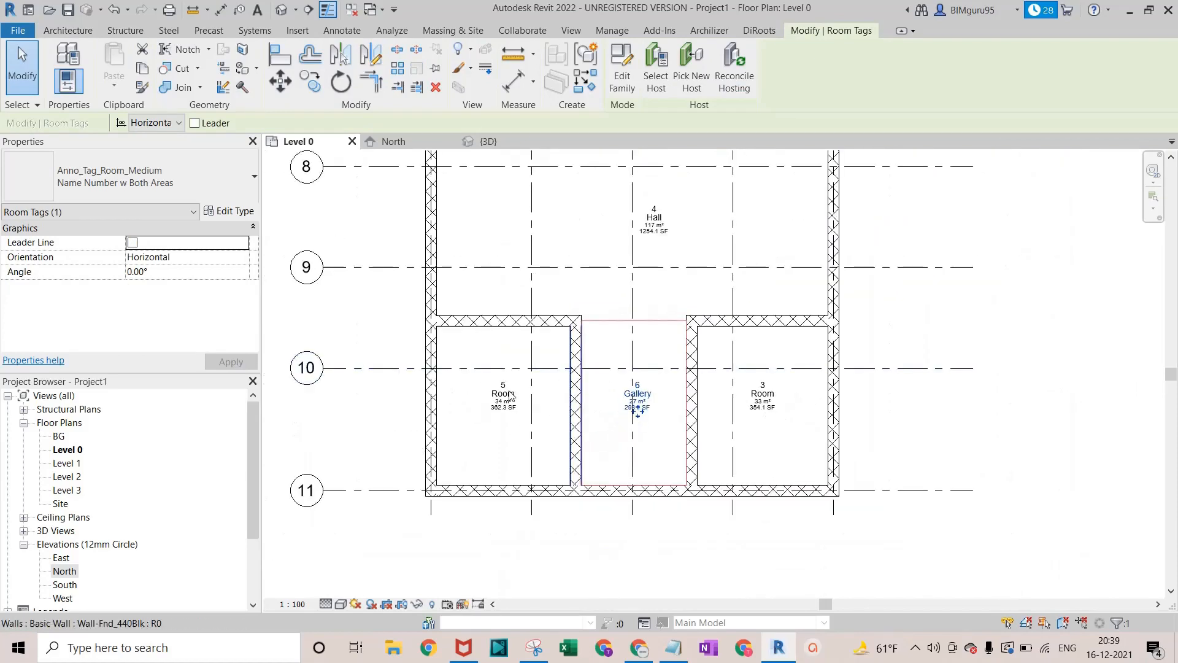
pyautogui.scroll(2, 548, 390)
pyautogui.click(484, 402)
pyautogui.scroll(2, 477, 396)
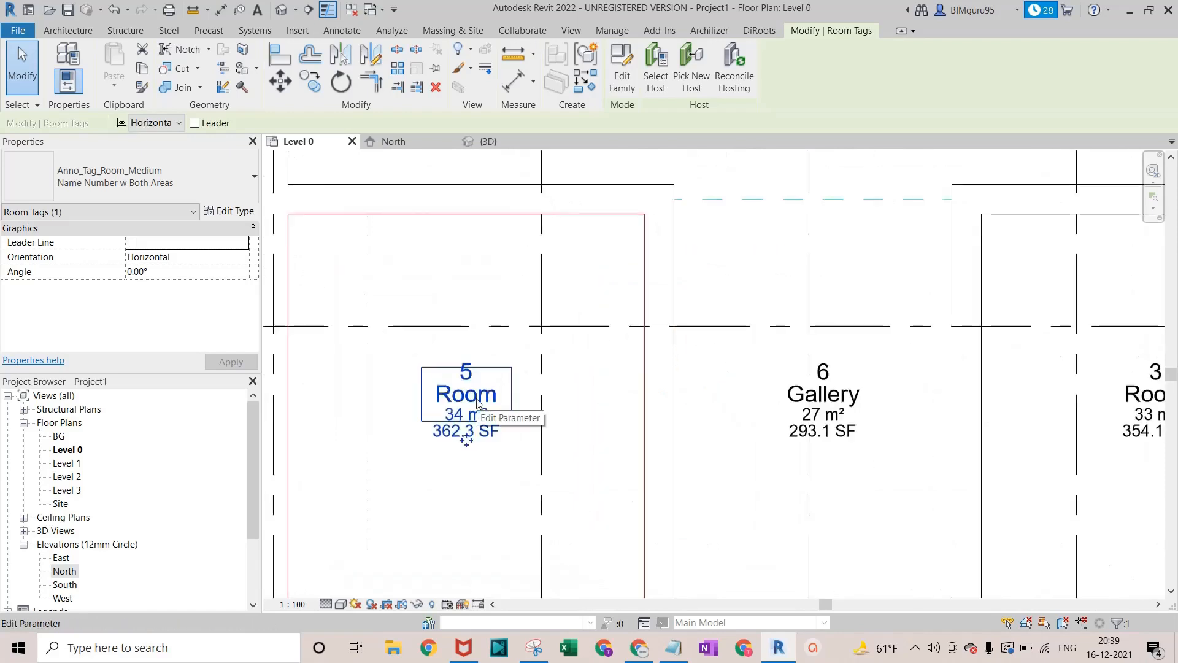
pyautogui.click(477, 398)
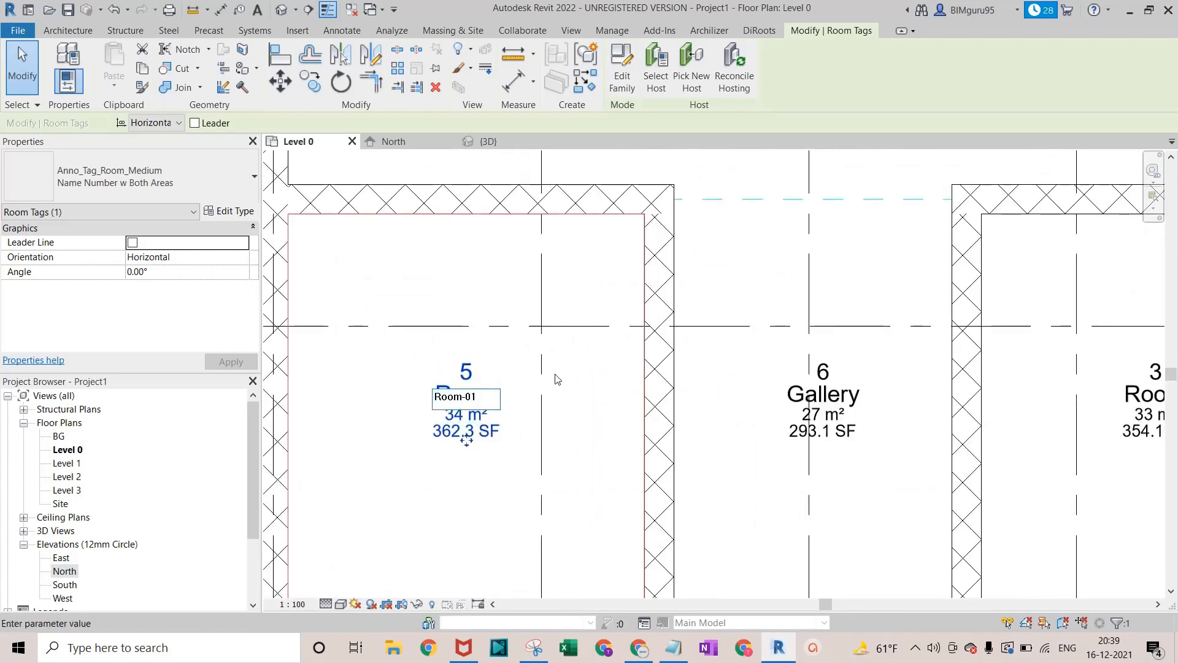
pyautogui.press('Return')
# Rename room 3 in its tag to Room-02
pyautogui.scroll(-3, 554, 377)
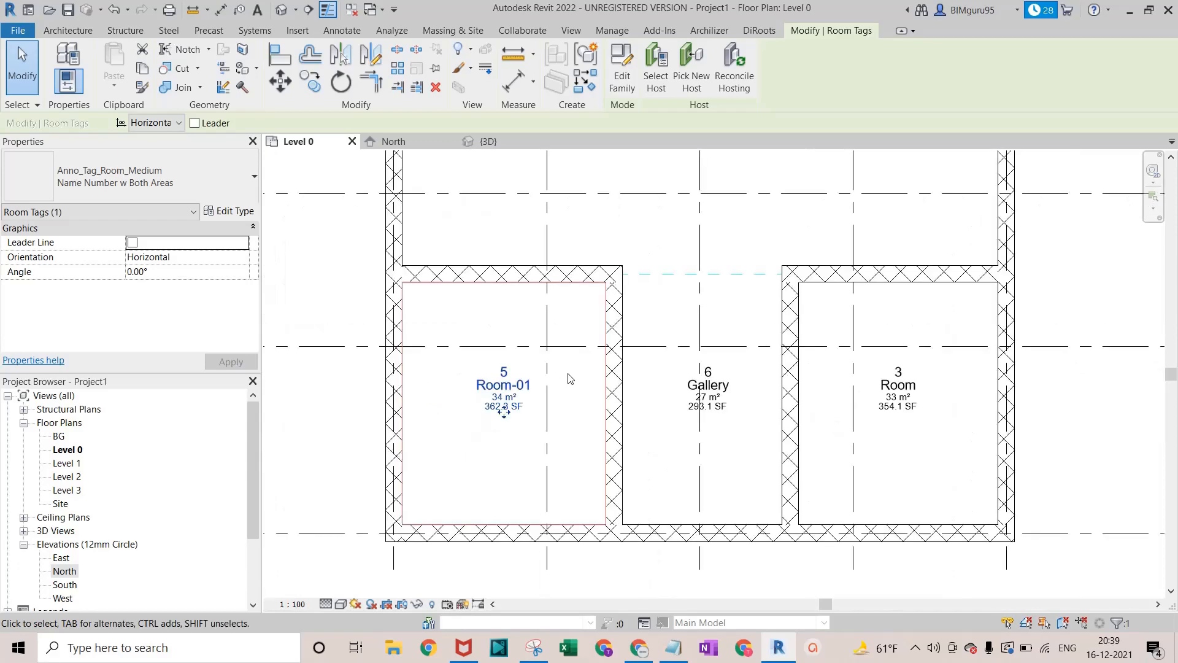
pyautogui.scroll(4, 896, 392)
pyautogui.click(897, 390)
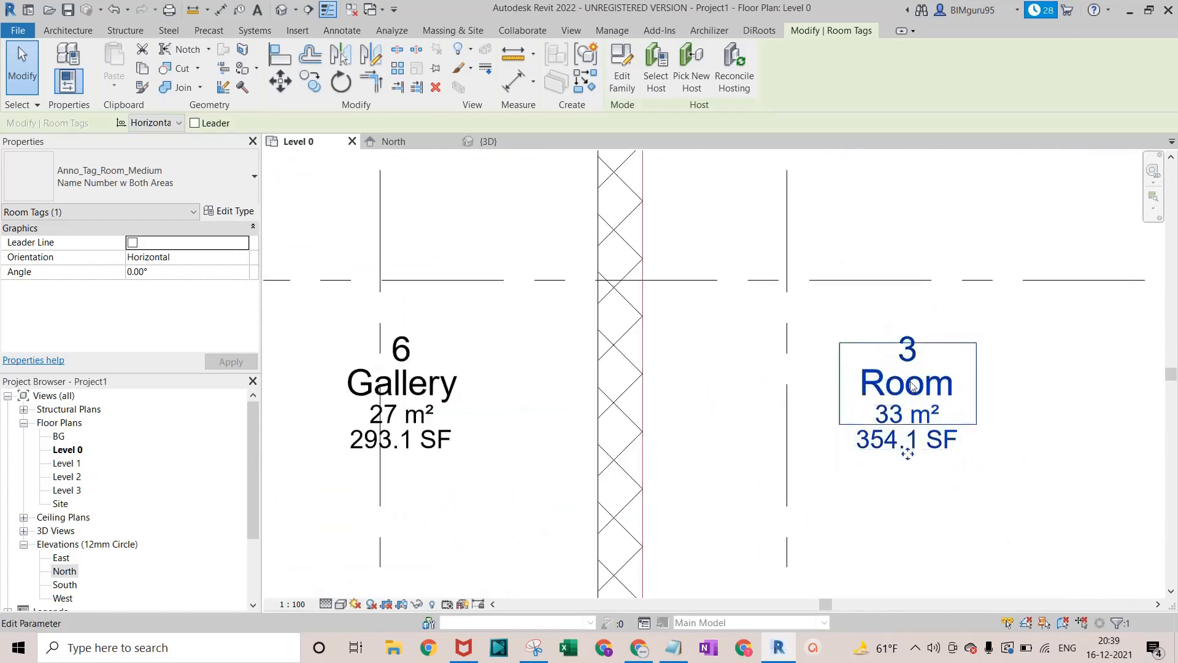
pyautogui.click(914, 386)
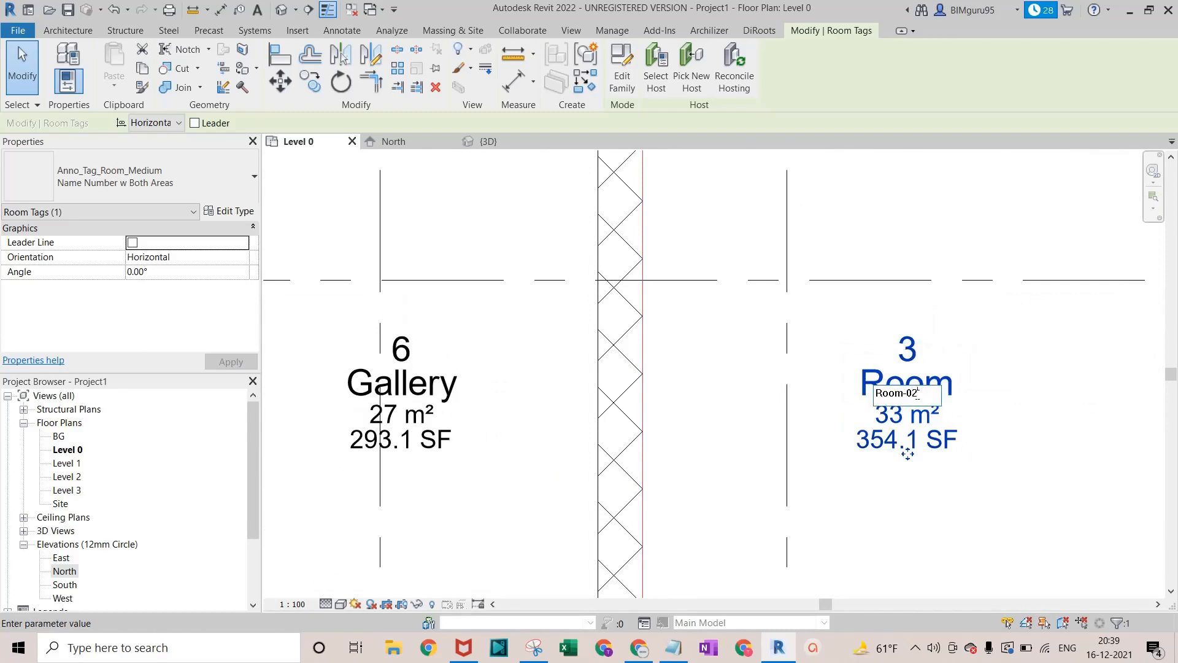
pyautogui.write('Room-02')
pyautogui.press('Return')
pyautogui.scroll(-4, 712, 356)
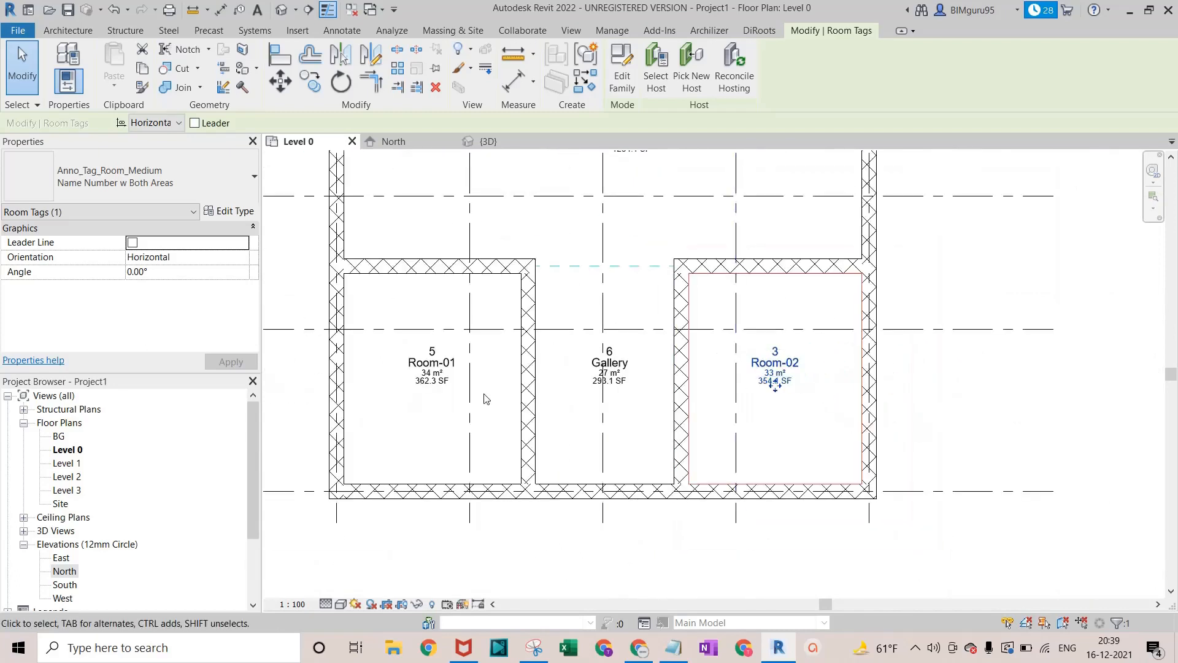
pyautogui.scroll(4, 423, 354)
pyautogui.click(443, 362)
pyautogui.click(445, 348)
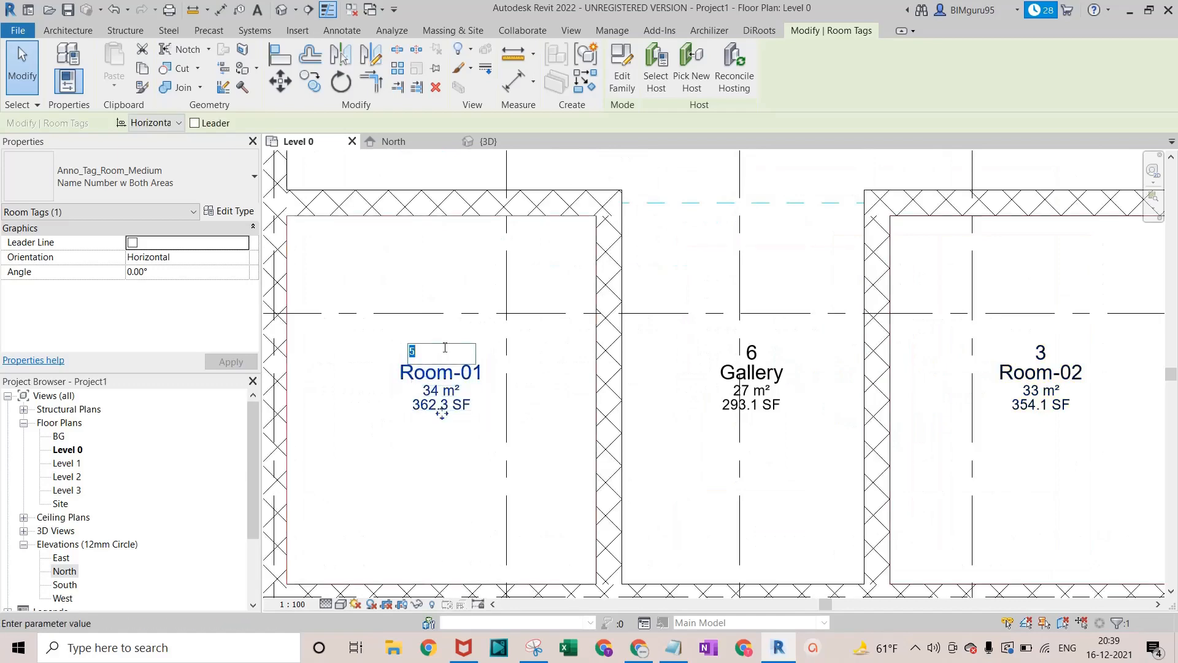
pyautogui.press('Escape')
pyautogui.scroll(-5, 433, 381)
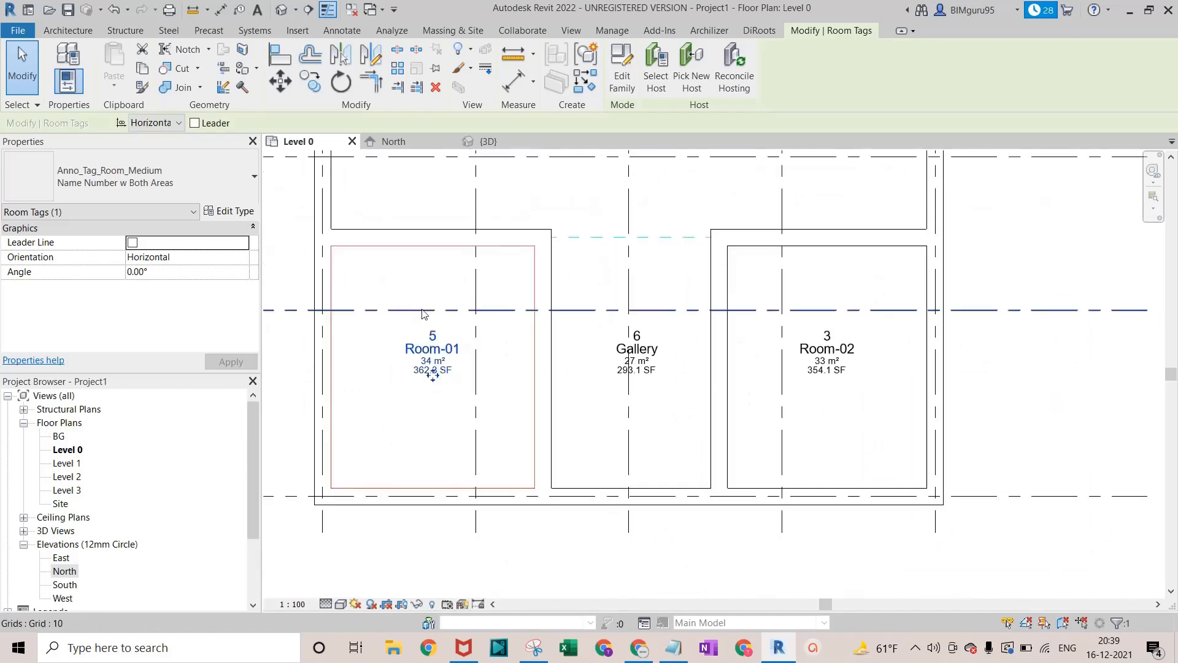
pyautogui.scroll(-2, 620, 392)
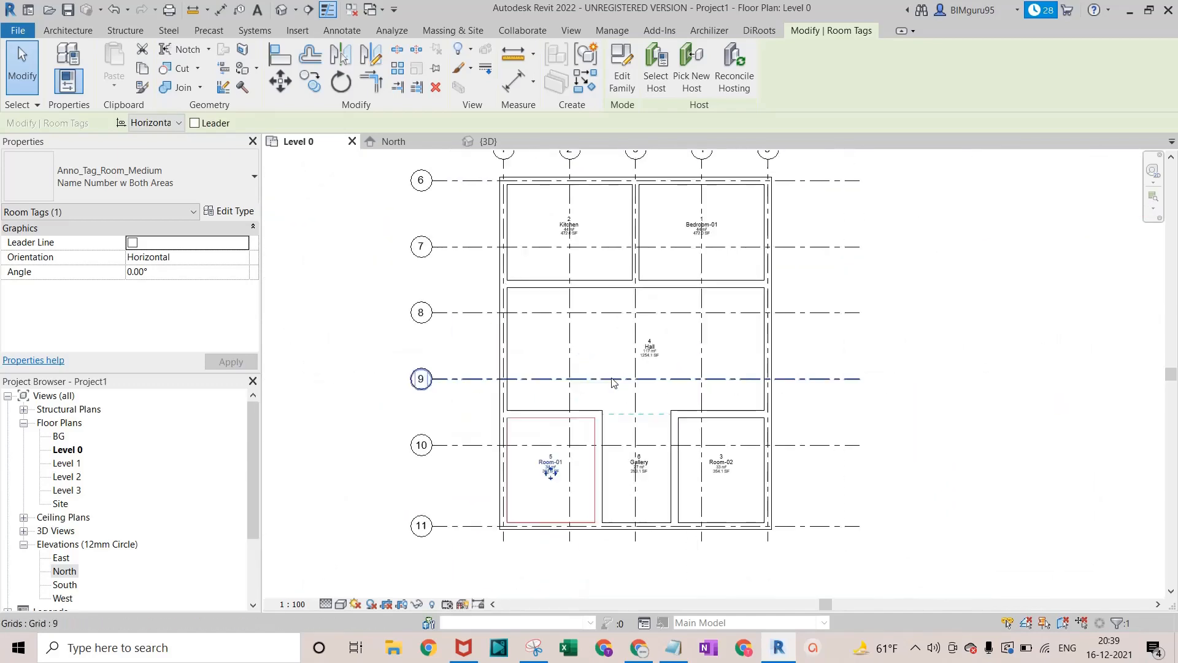
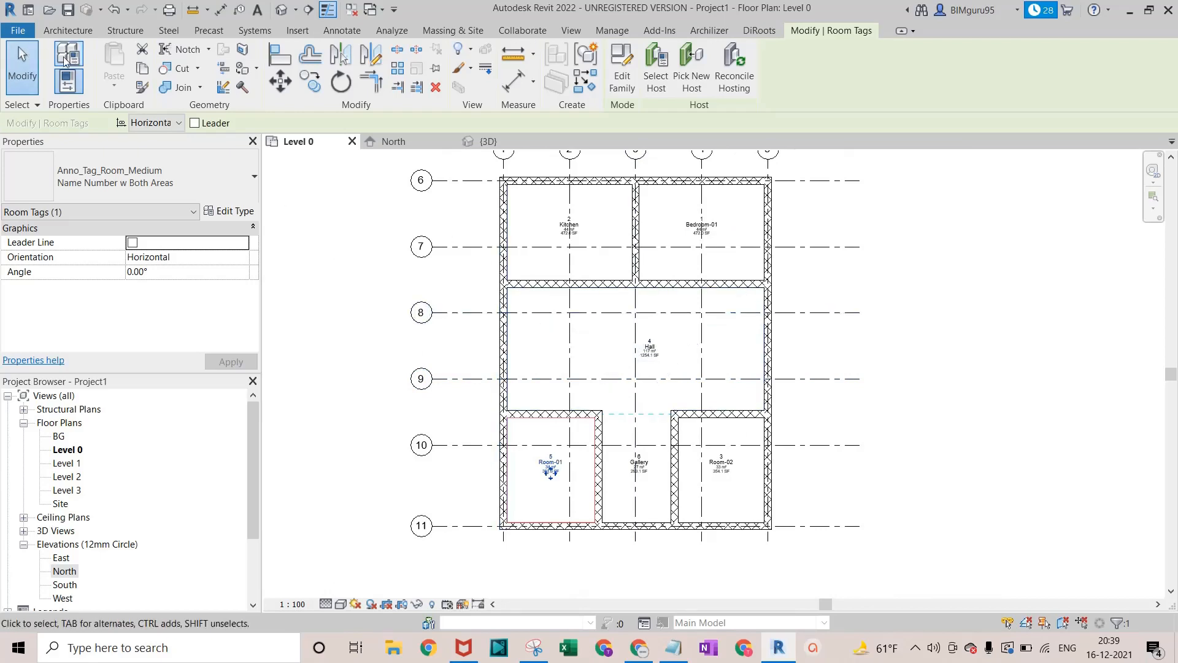
# Place automatic Compound Ceiling Plain ceilings at 2600 offset over the Kitchen, Bedroom-01, Room-02, Room-01 and the connected Hall and Gallery area
pyautogui.click(67, 32)
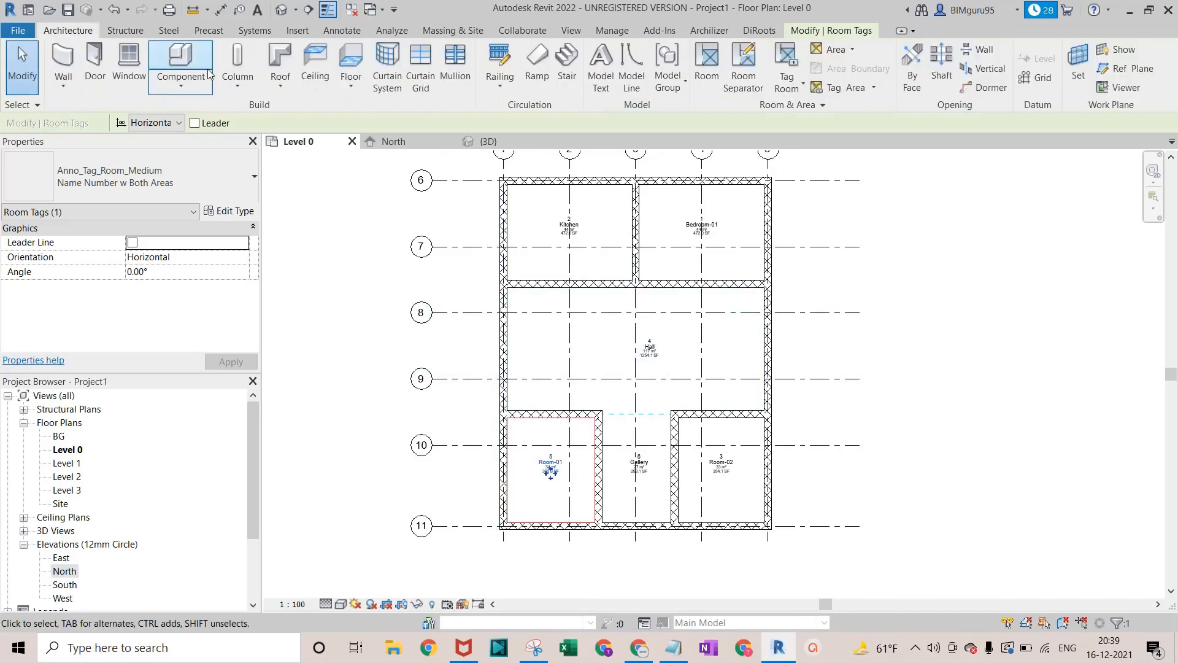
pyautogui.click(316, 73)
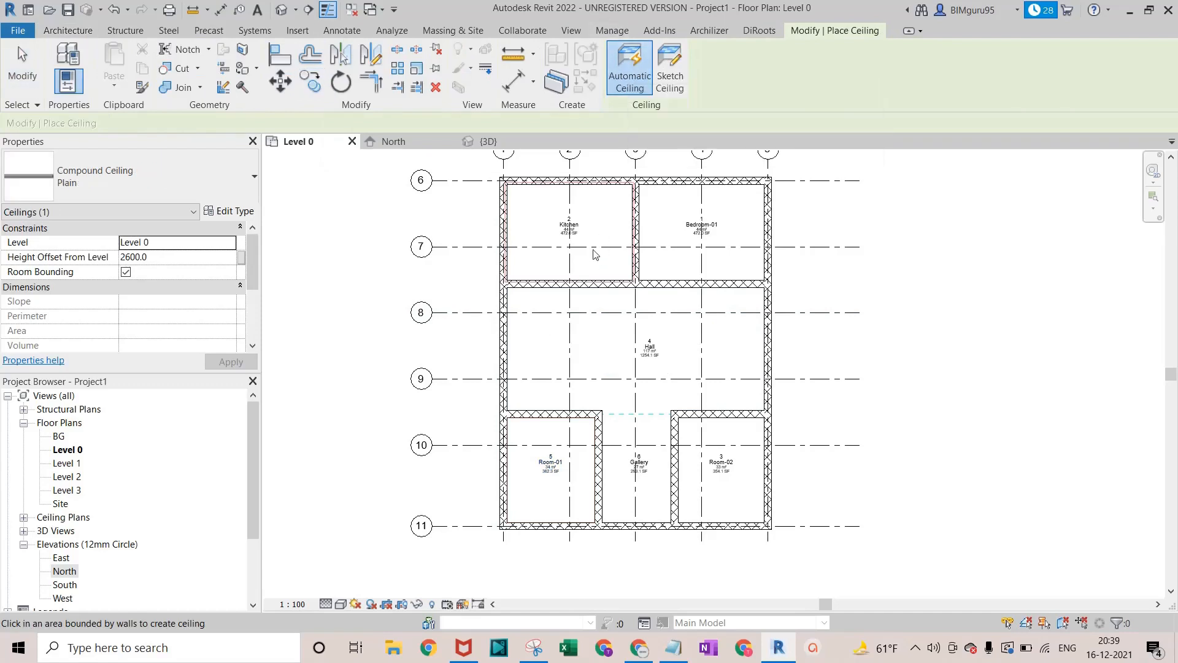
pyautogui.click(601, 235)
pyautogui.click(651, 229)
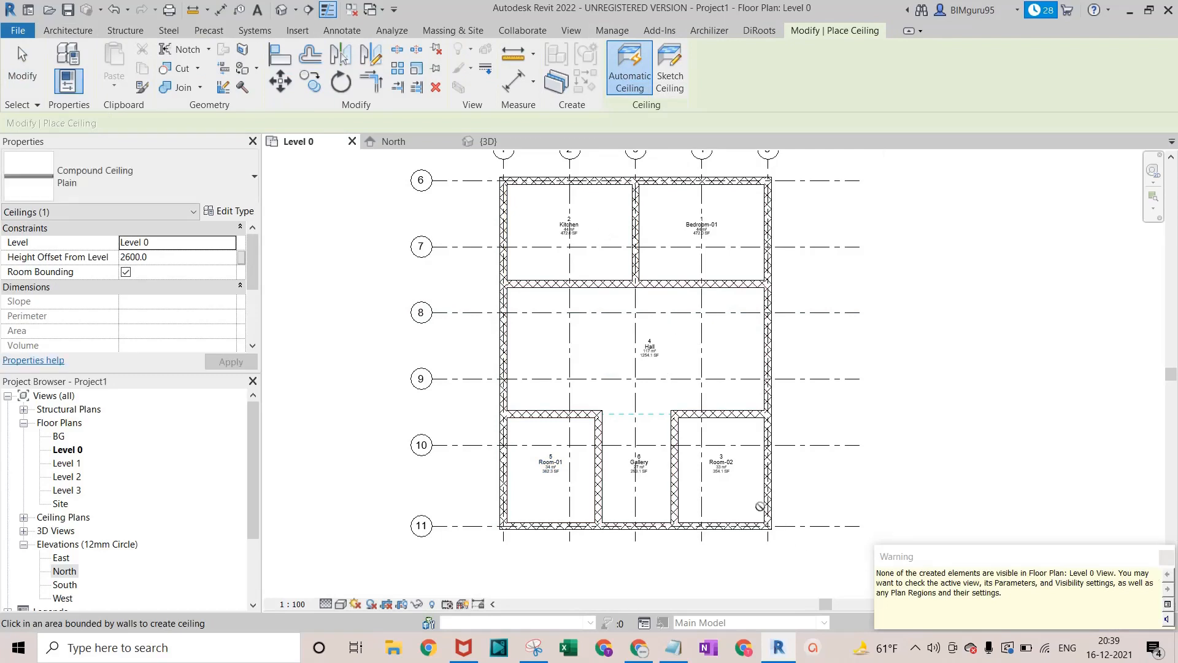
pyautogui.click(739, 500)
pyautogui.click(532, 501)
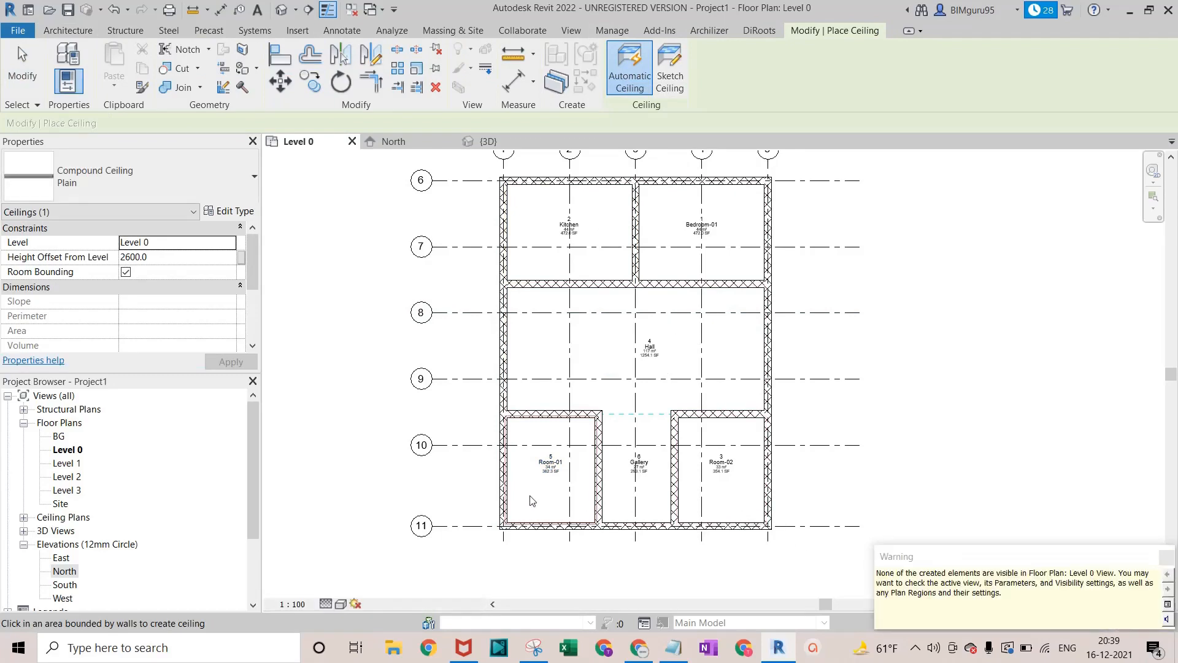
pyautogui.click(643, 366)
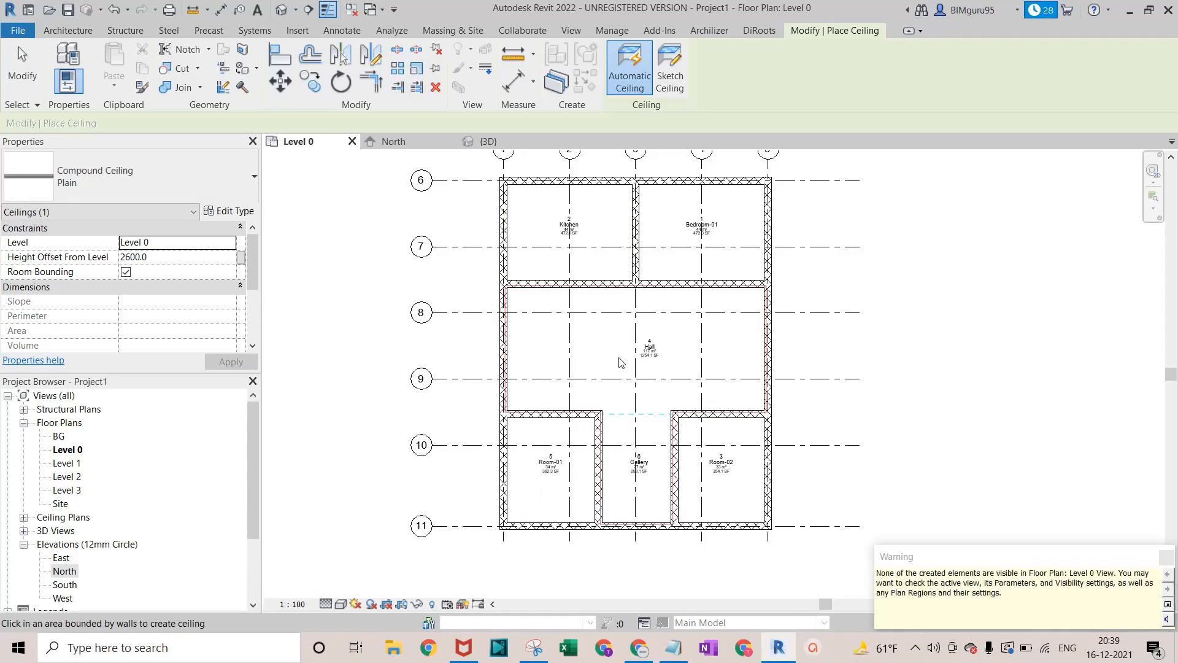
pyautogui.press('Escape')
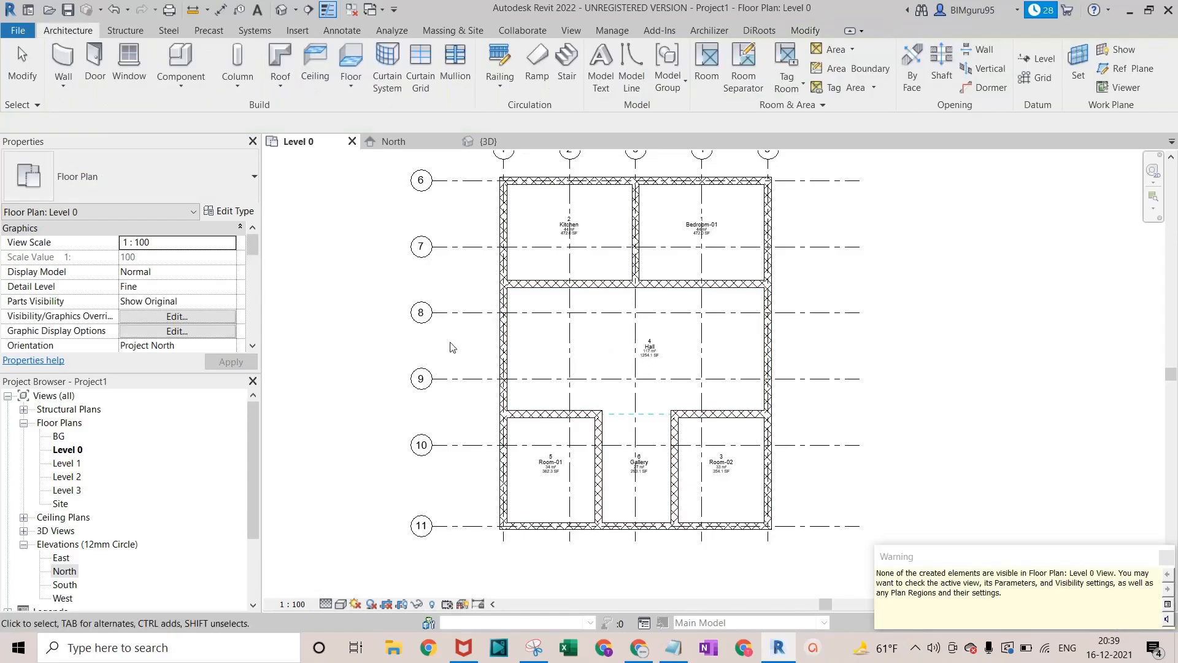
# Review the model category visibility of the Level 0 floor plan, including Ceilings, in the Visibility/Graphic Overrides
pyautogui.press('v')
pyautogui.press('g')
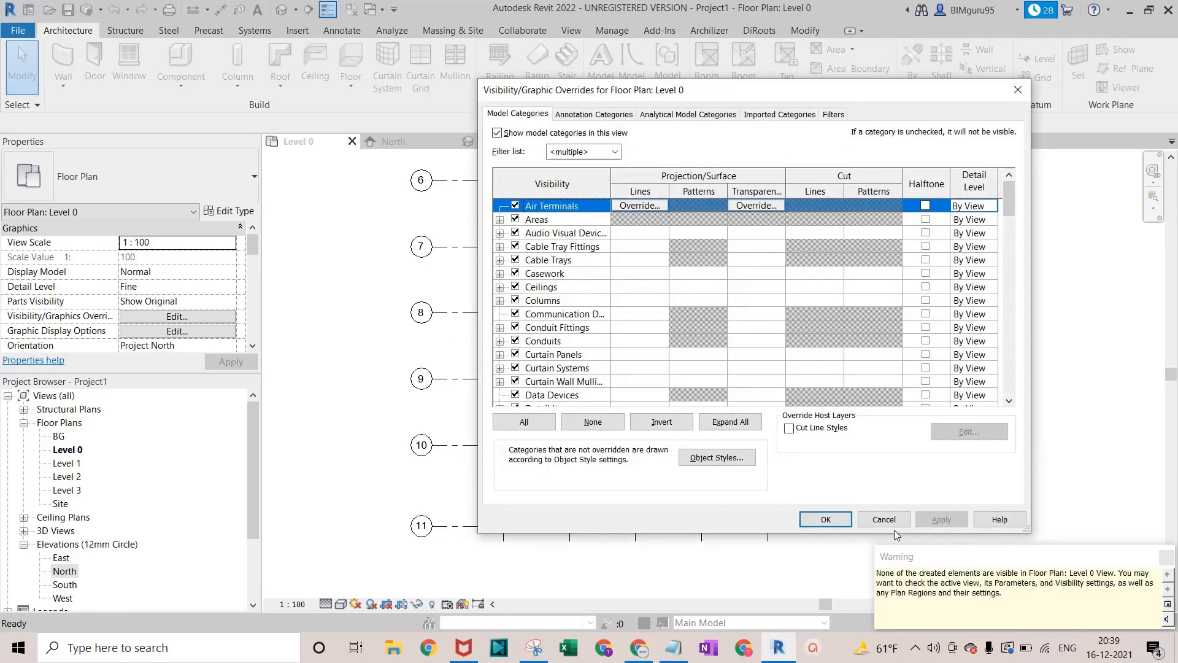
pyautogui.click(826, 519)
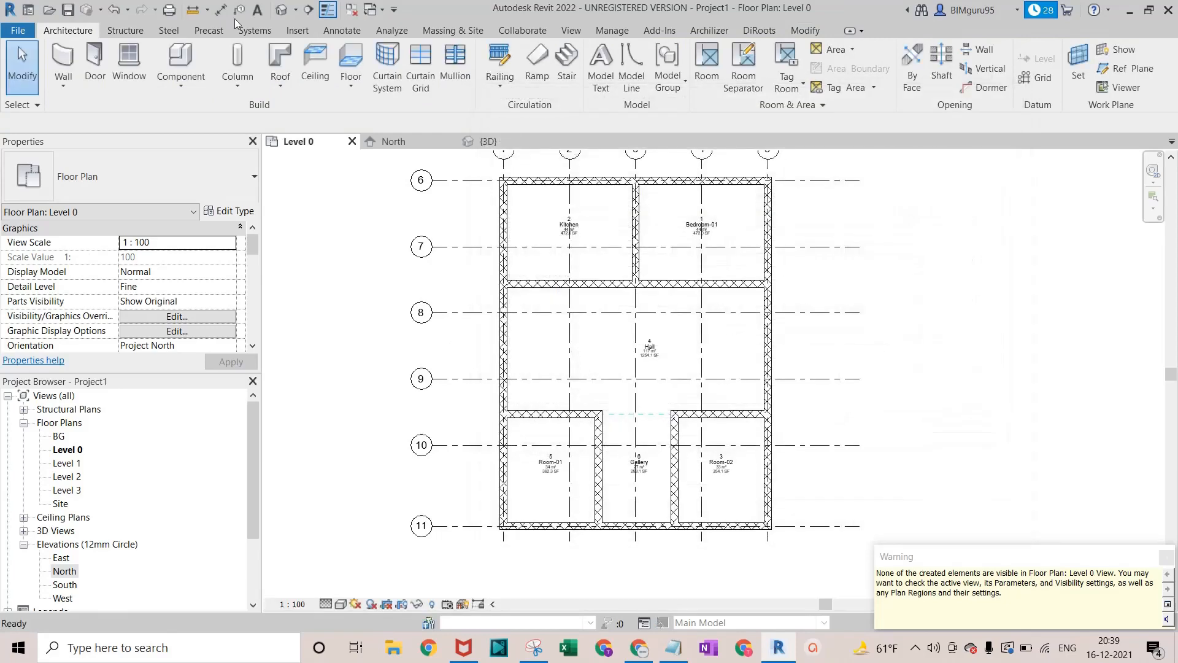
# Open the 3D view and select the ceiling over Room-01 to examine its placement and properties
pyautogui.click(282, 10)
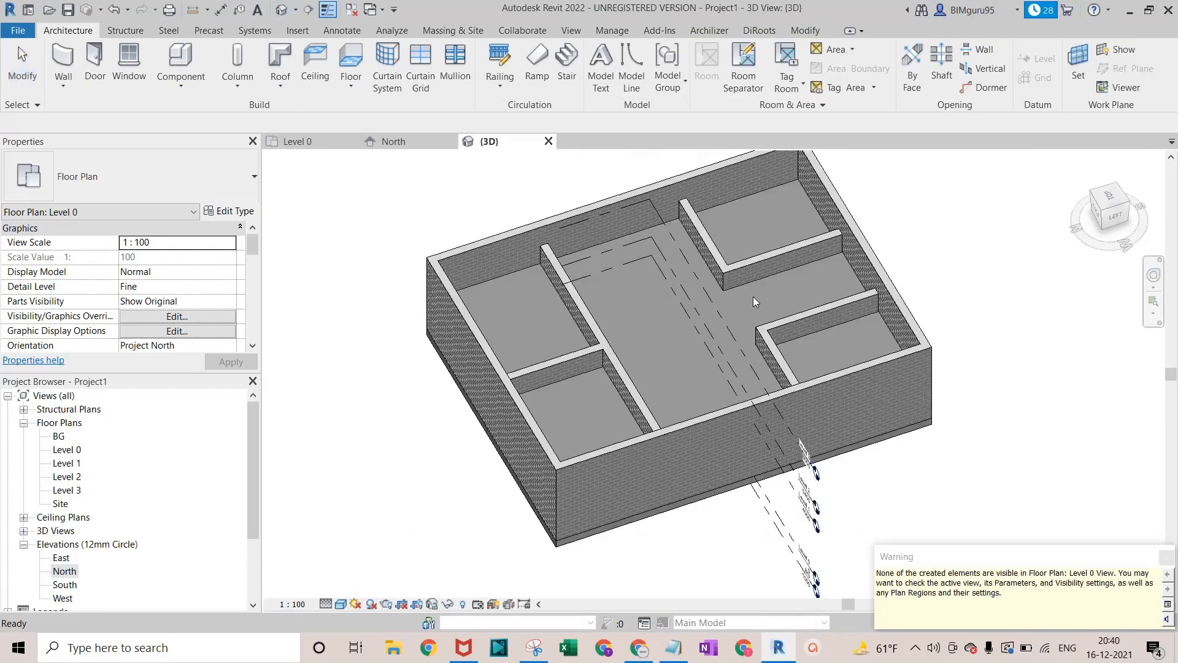
pyautogui.click(885, 330)
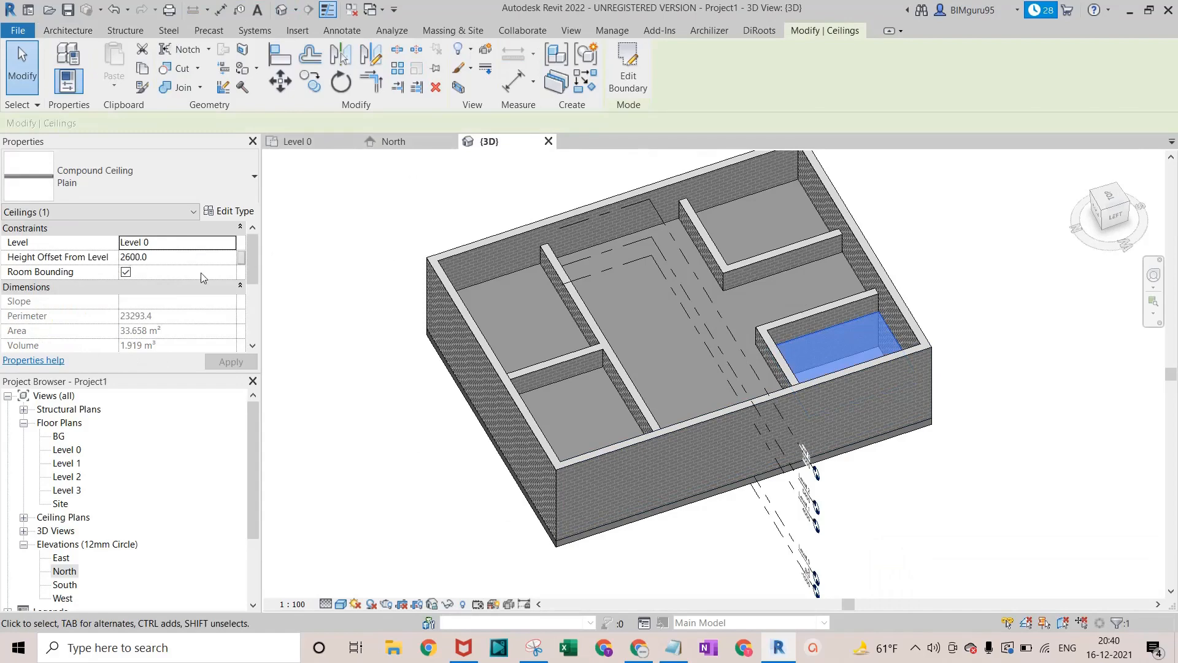
# Return to the Level 0 floor plan with nothing selected and locate its View Range setting
pyautogui.click(292, 142)
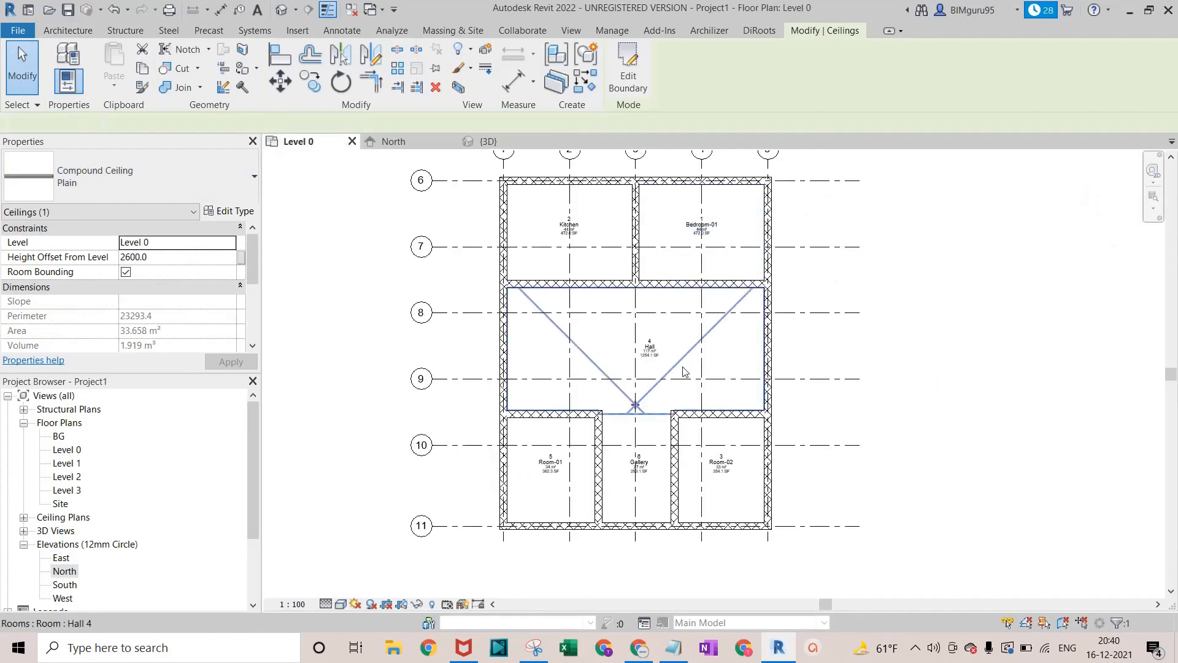
pyautogui.click(330, 359)
pyautogui.scroll(-8, 227, 302)
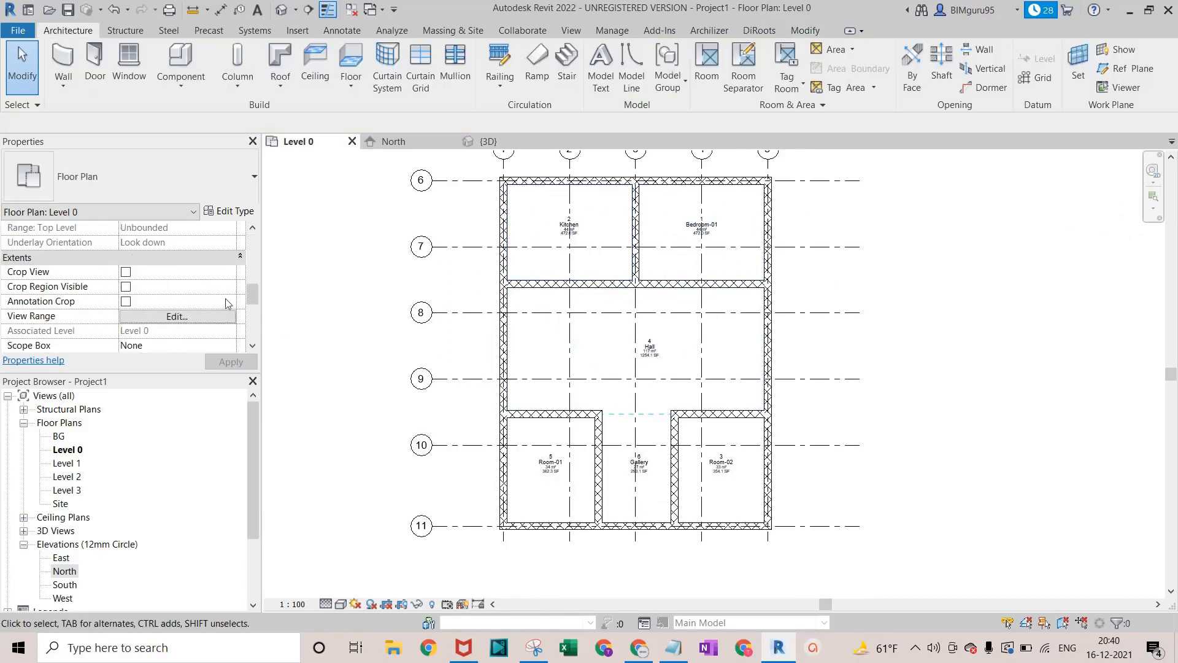
# In the 3D view, select every Plain compound ceiling in the entire project and change the type to 600x600mm_Grid
pyautogui.click(485, 141)
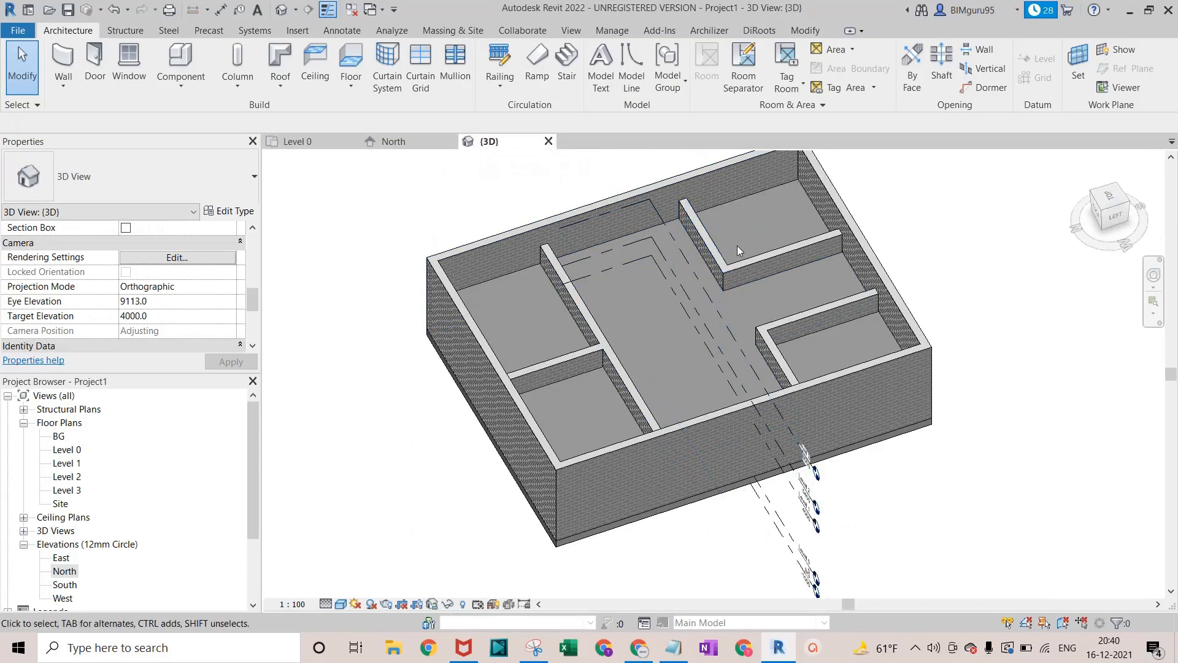
pyautogui.click(823, 234)
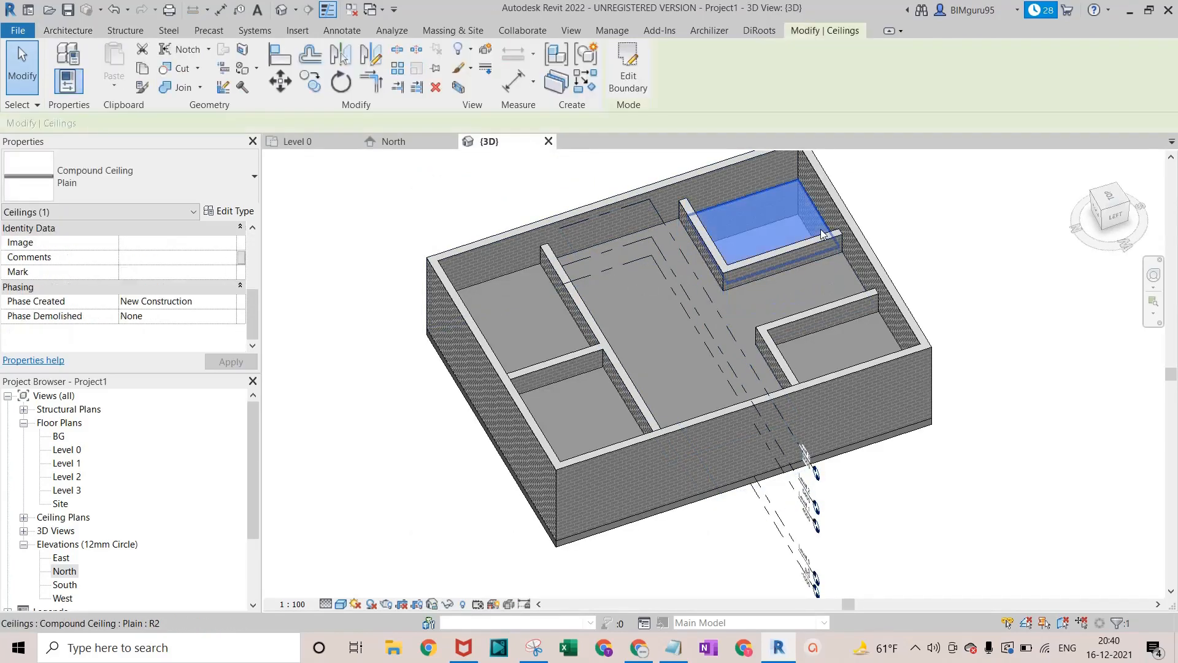
pyautogui.rightClick(821, 232)
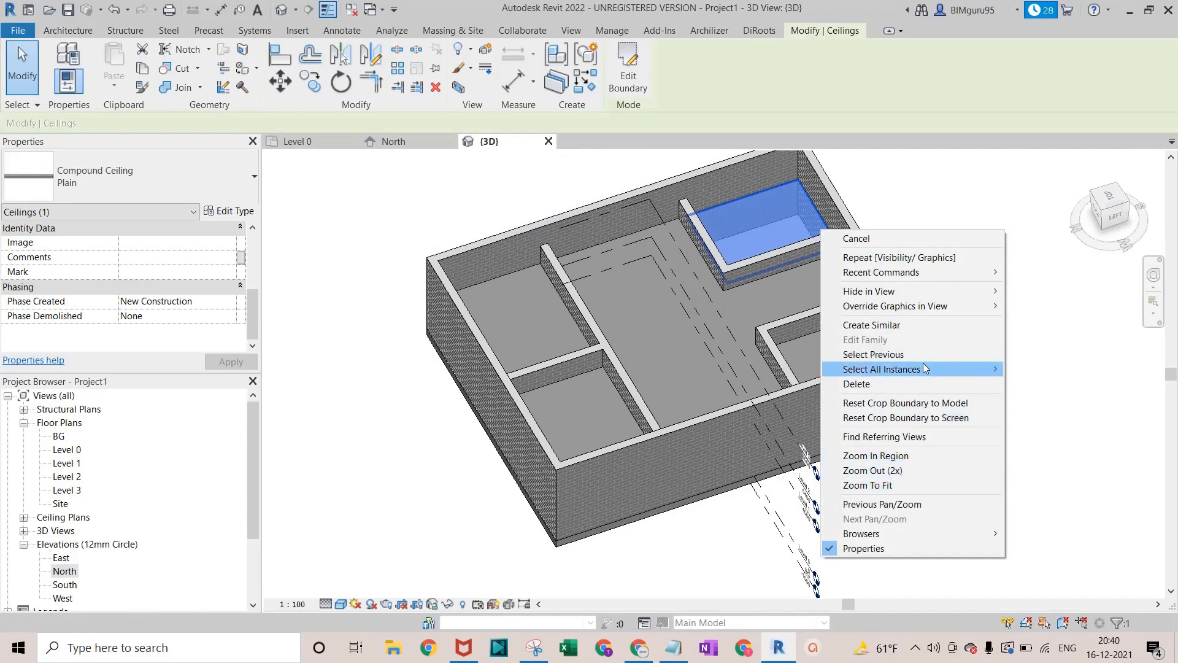
pyautogui.moveTo(928, 367)
pyautogui.click(1043, 384)
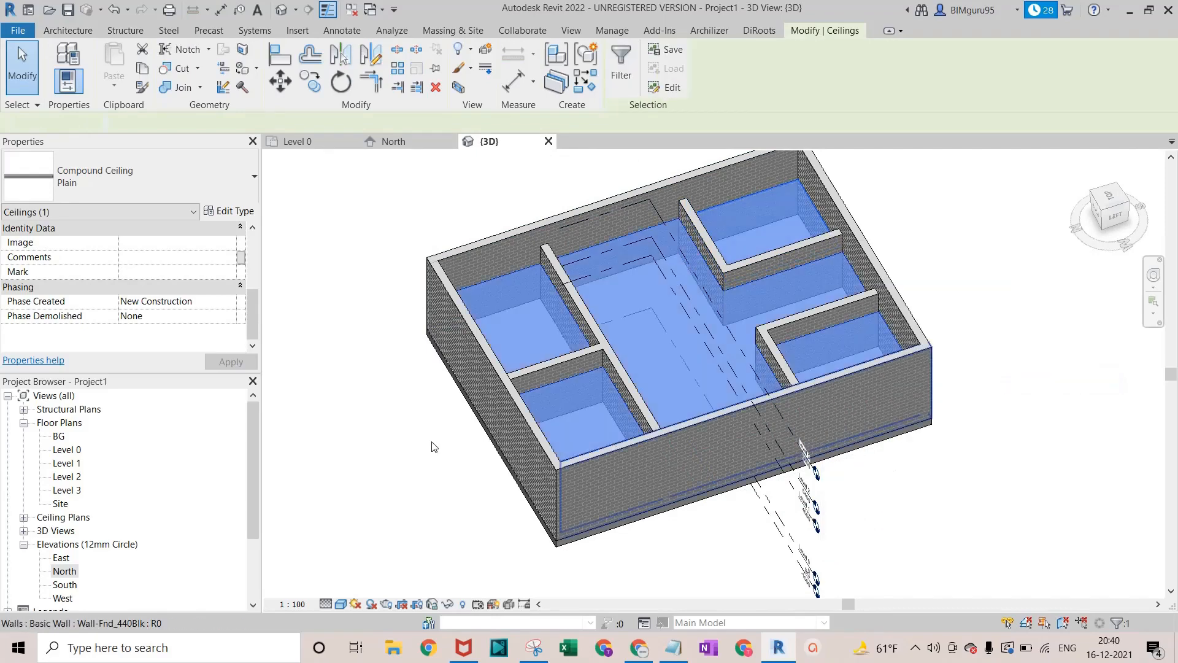
pyautogui.click(98, 178)
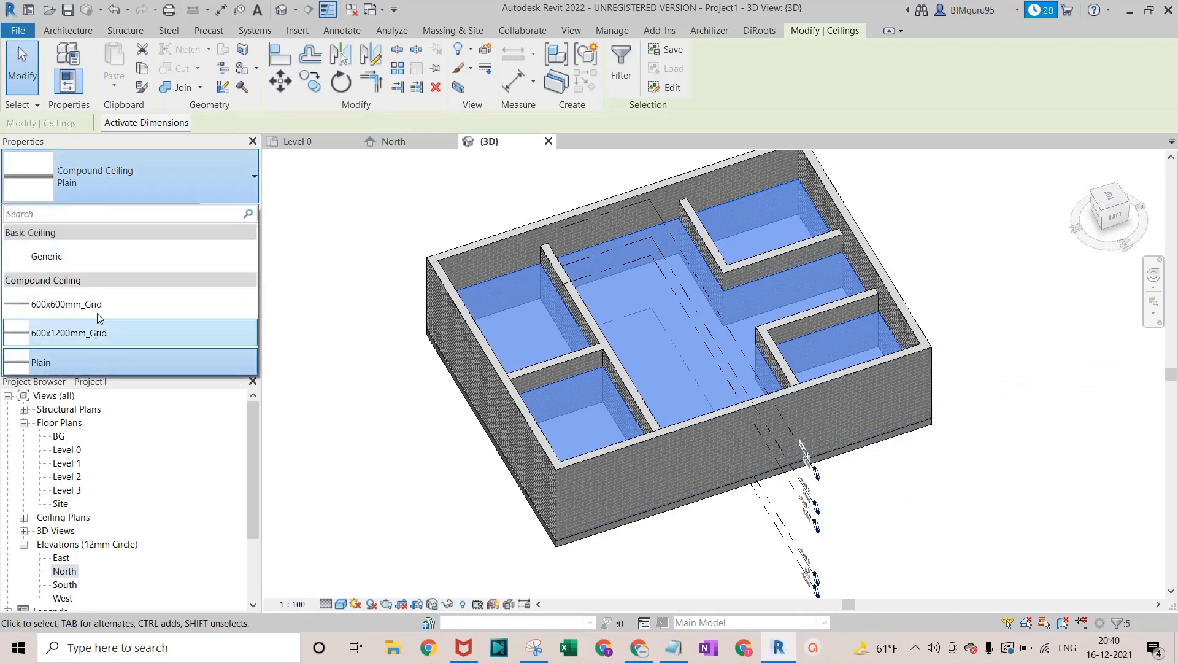
pyautogui.click(117, 305)
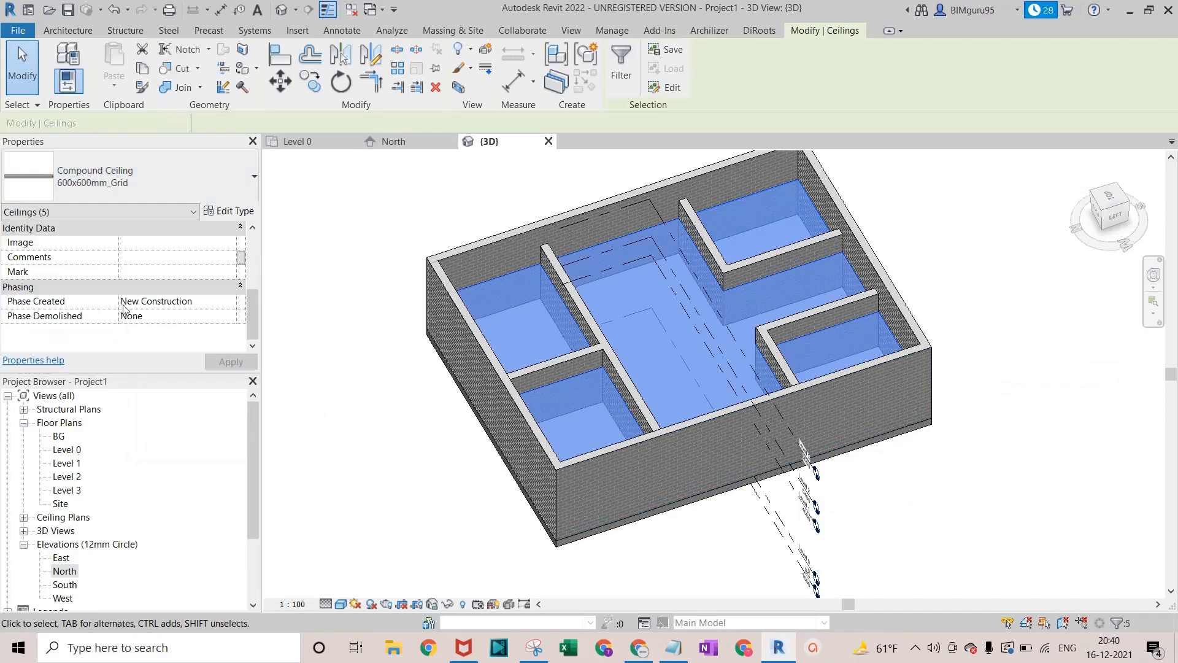
# Set the Level 0 floor plan's underlay range to base level Level 0 and top level Level 1
pyautogui.click(297, 141)
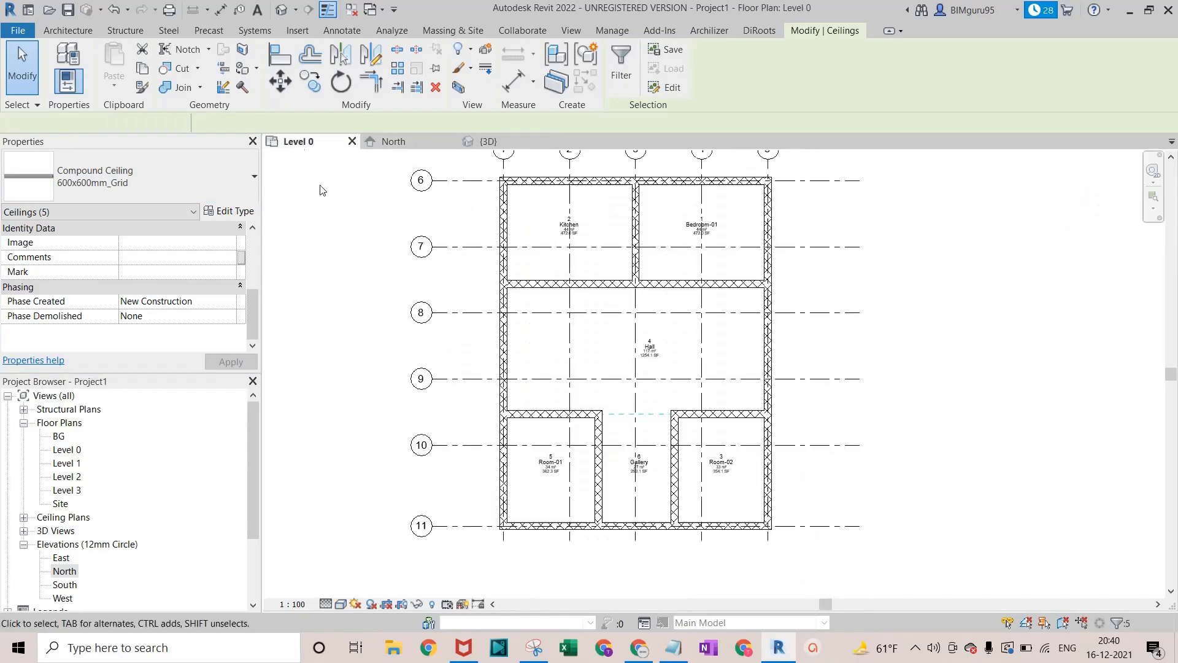
pyautogui.click(340, 278)
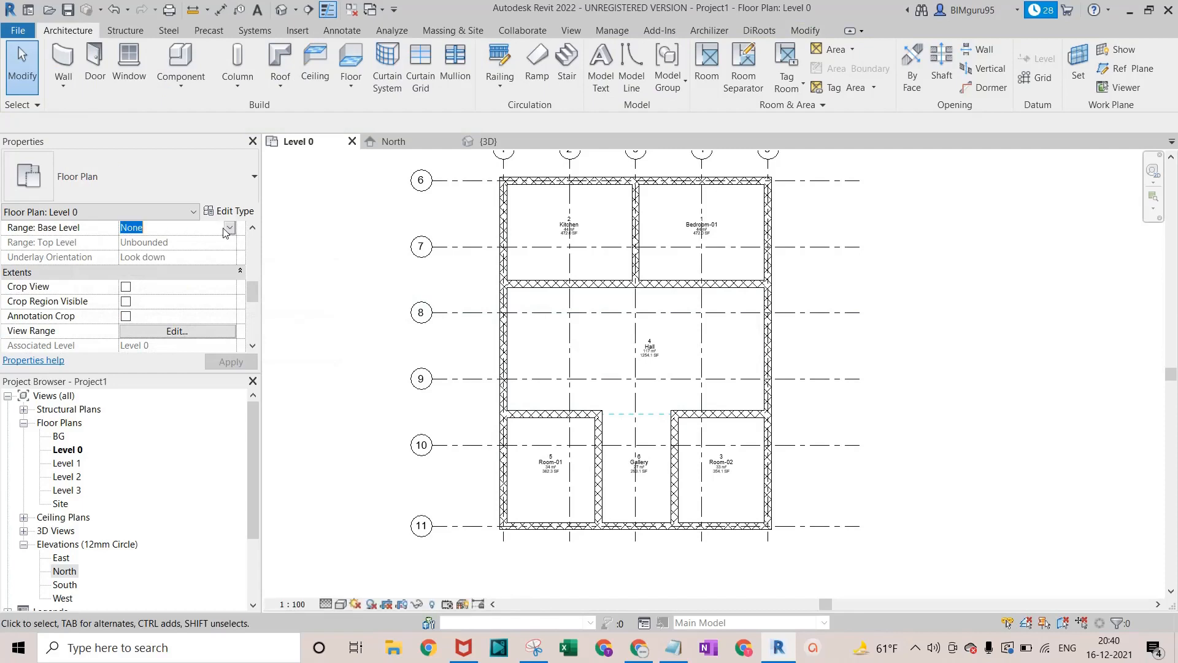
pyautogui.scroll(2, 116, 251)
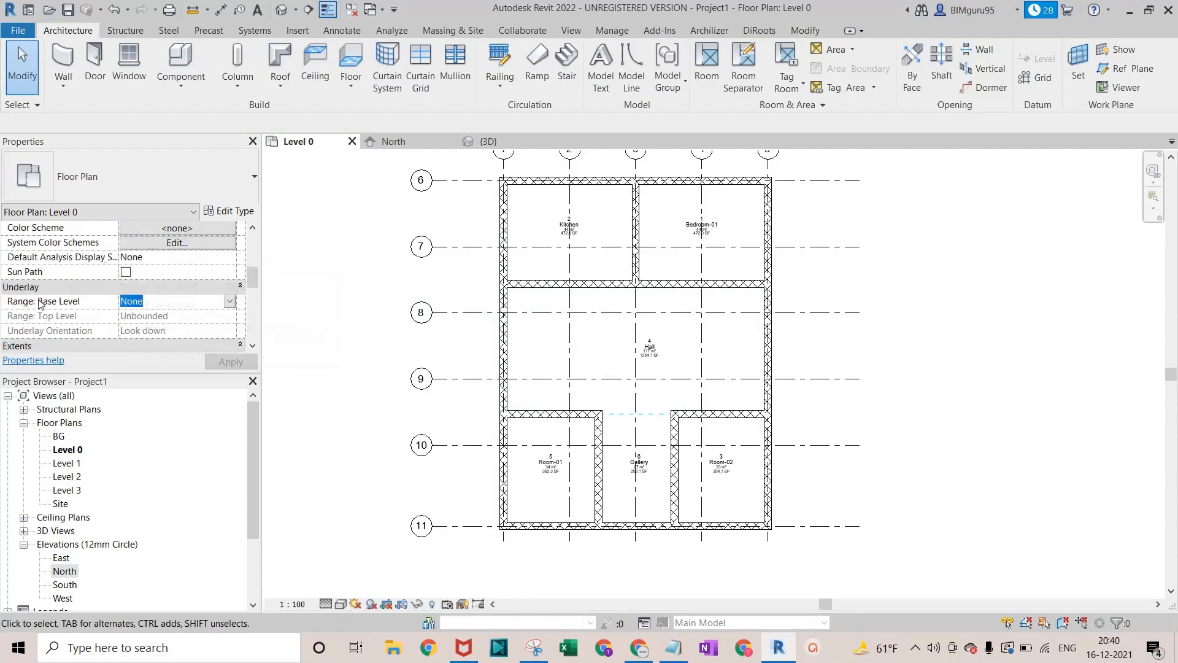
pyautogui.click(230, 301)
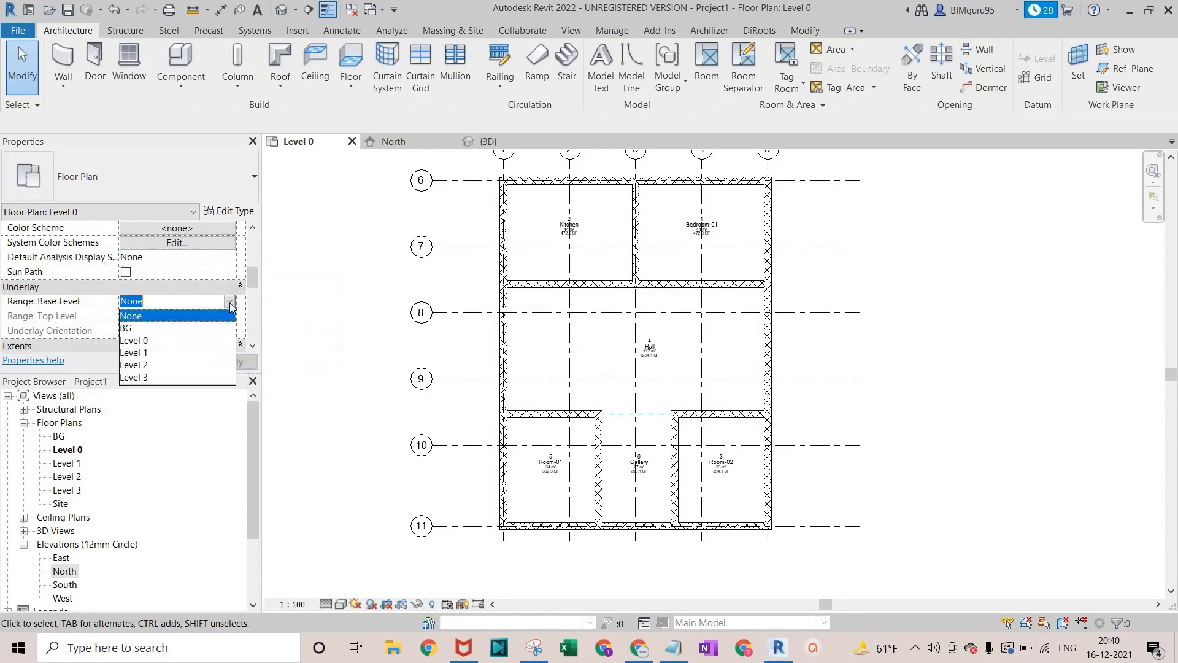
pyautogui.click(159, 353)
pyautogui.click(230, 302)
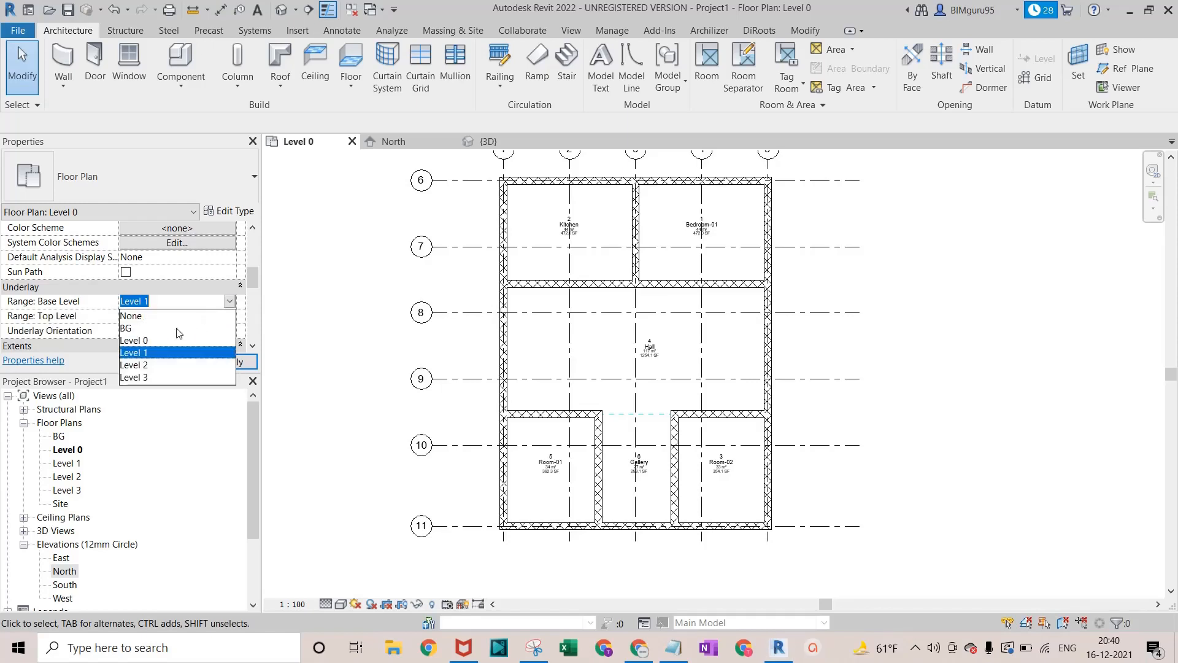
pyautogui.click(166, 341)
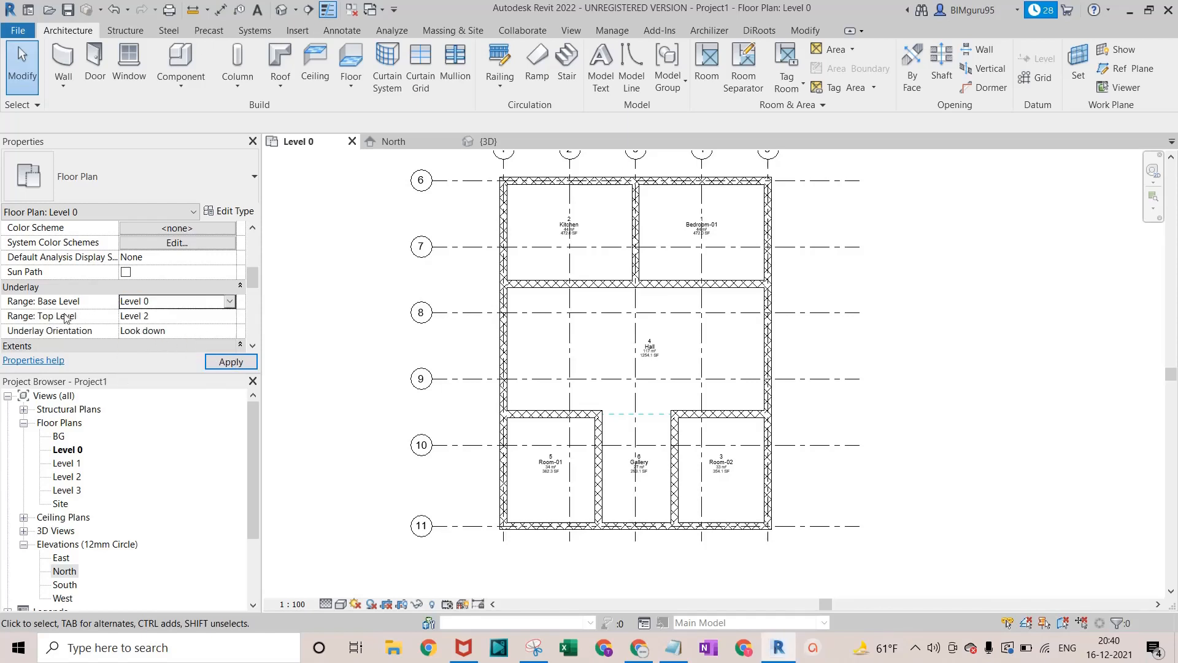
pyautogui.click(229, 316)
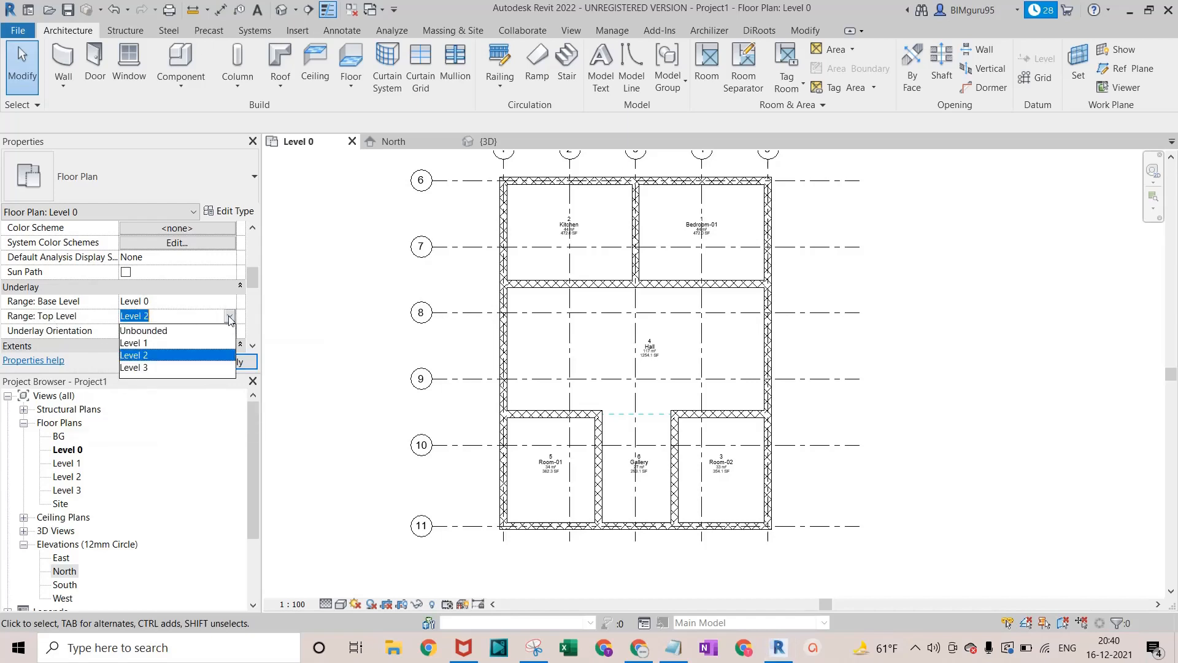
pyautogui.click(141, 344)
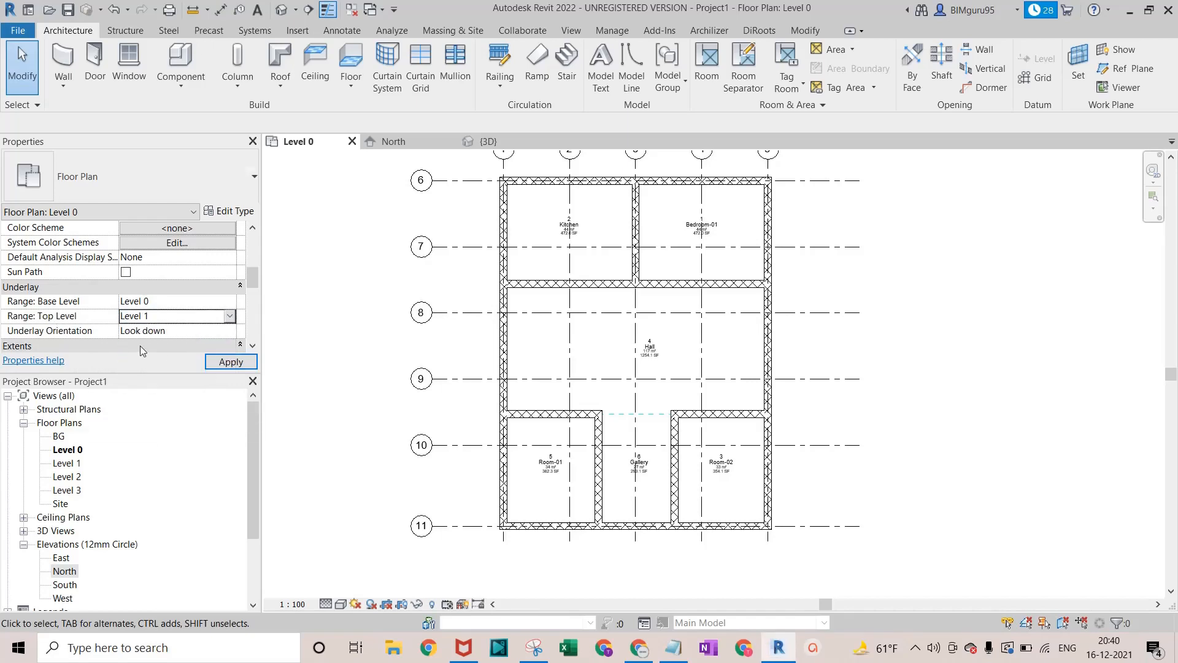
# Set the Level 0 plan's underlay orientation to Look up
pyautogui.scroll(-2, 362, 329)
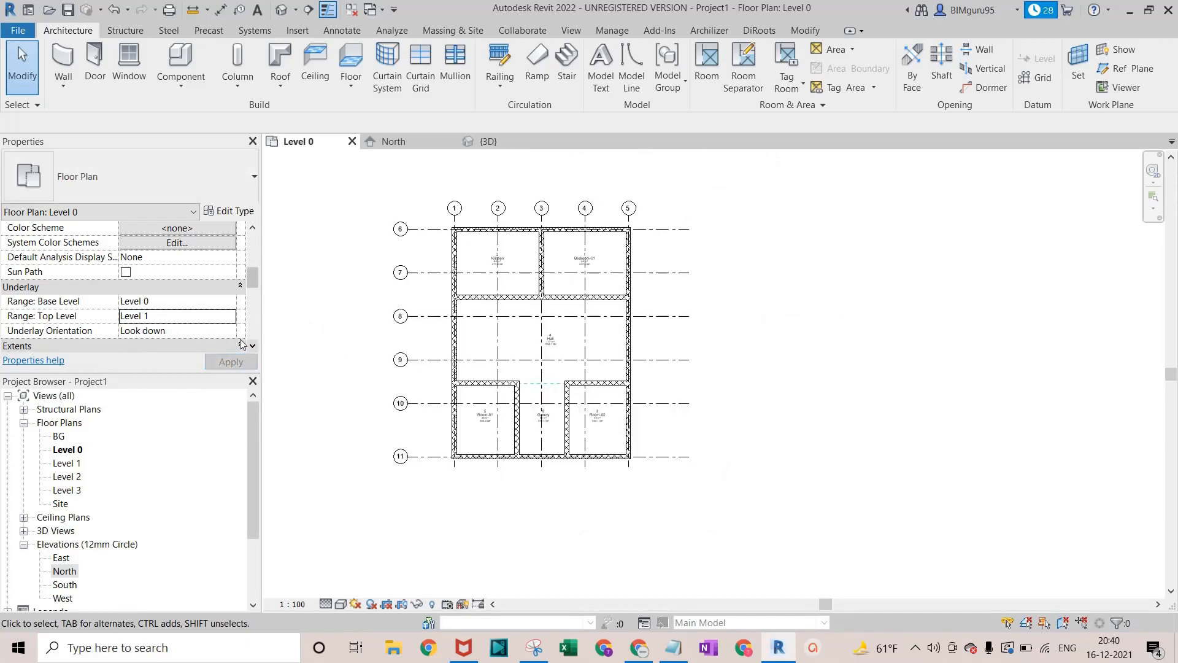
pyautogui.click(184, 331)
pyautogui.click(229, 331)
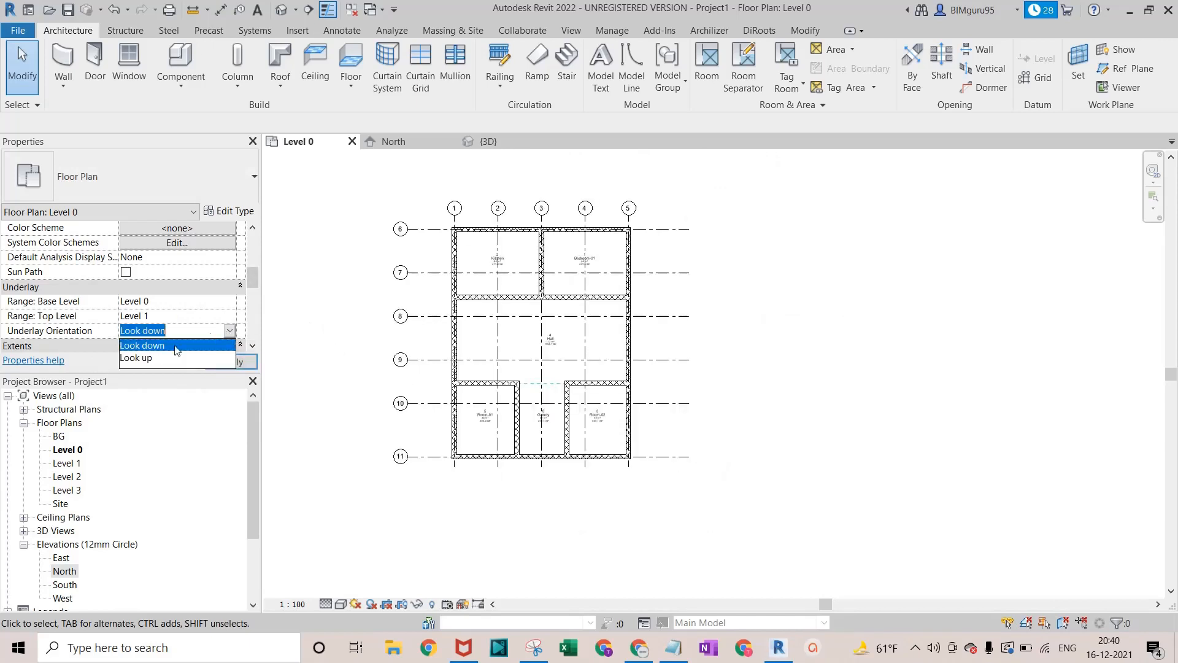
pyautogui.click(145, 358)
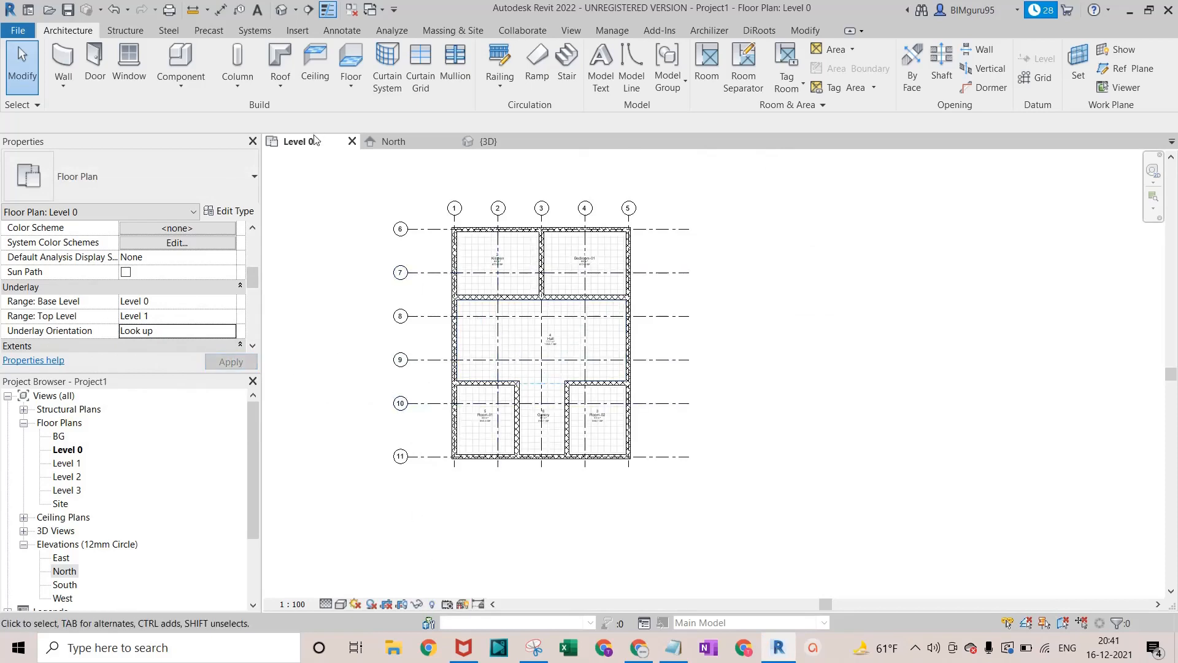
# Examine the ceiling grid pattern in the Level 0 plan and compare the rooms with the 3D view
pyautogui.scroll(4, 450, 264)
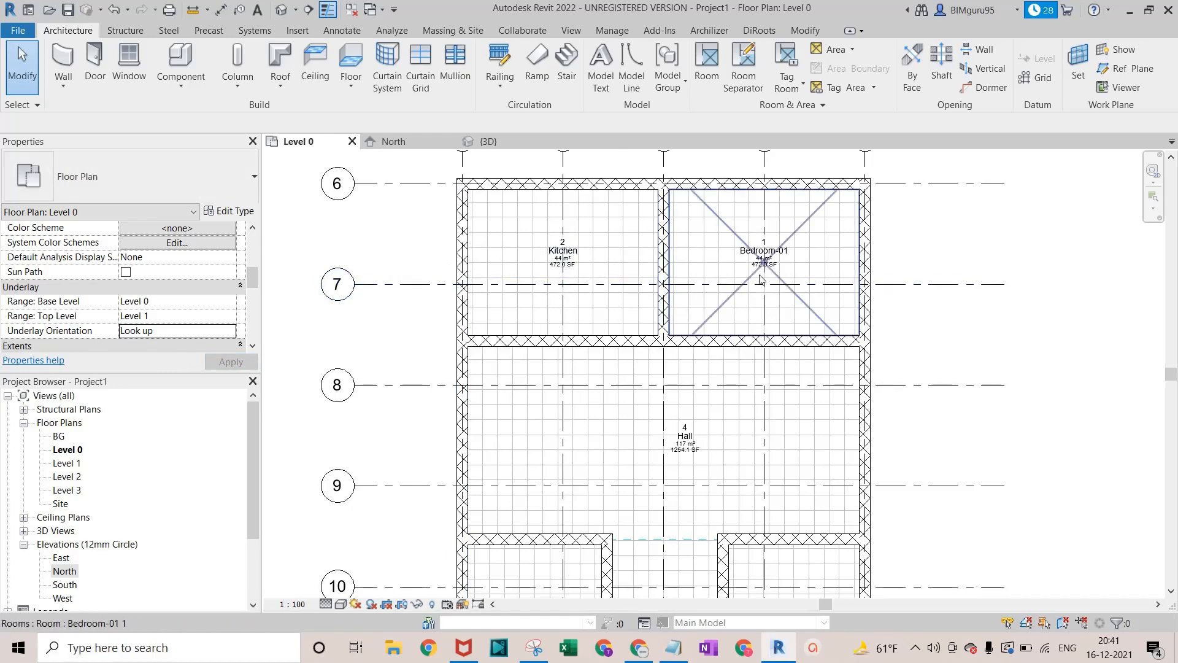
pyautogui.scroll(-4, 751, 332)
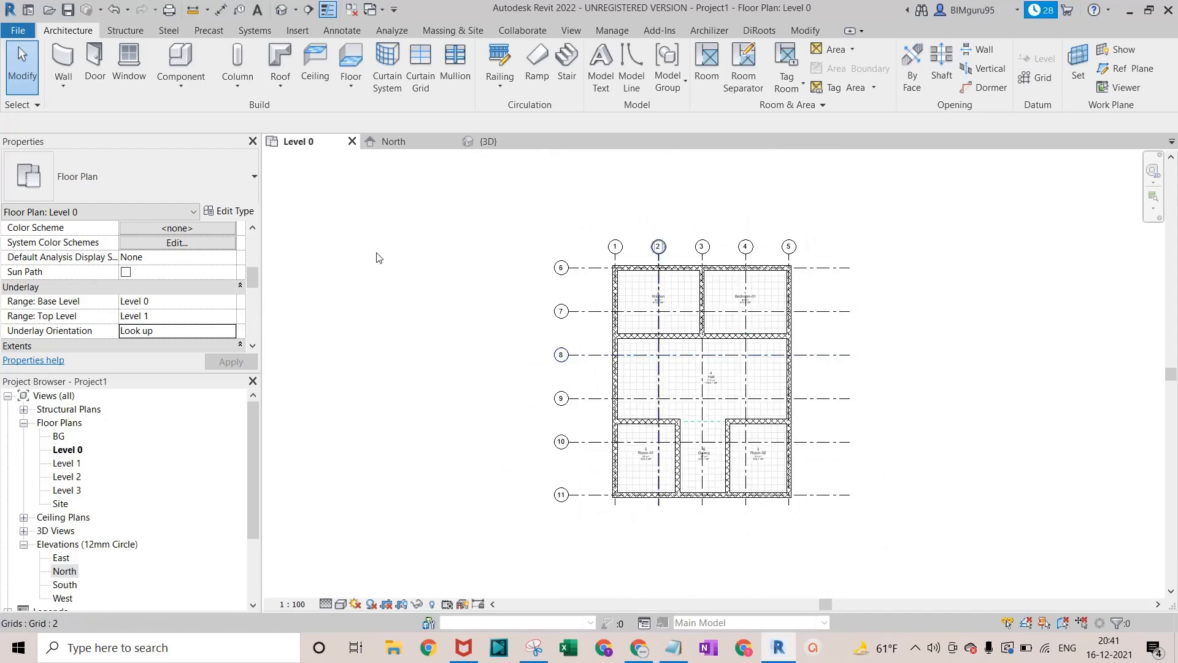
pyautogui.click(284, 9)
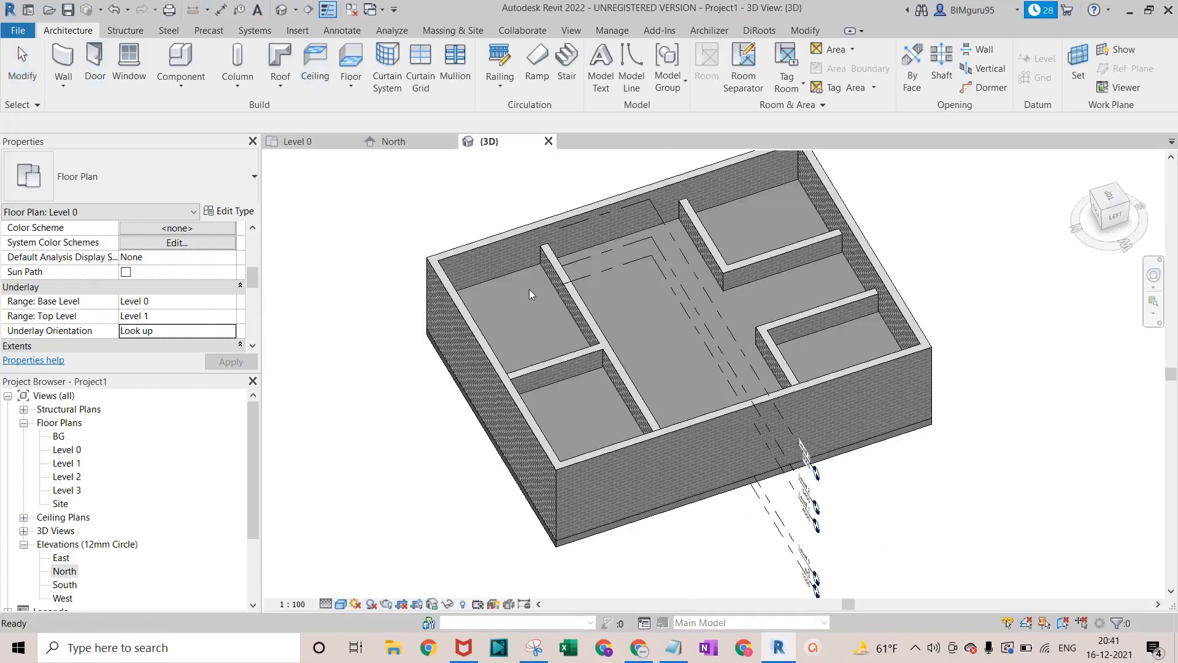
pyautogui.scroll(1, 669, 344)
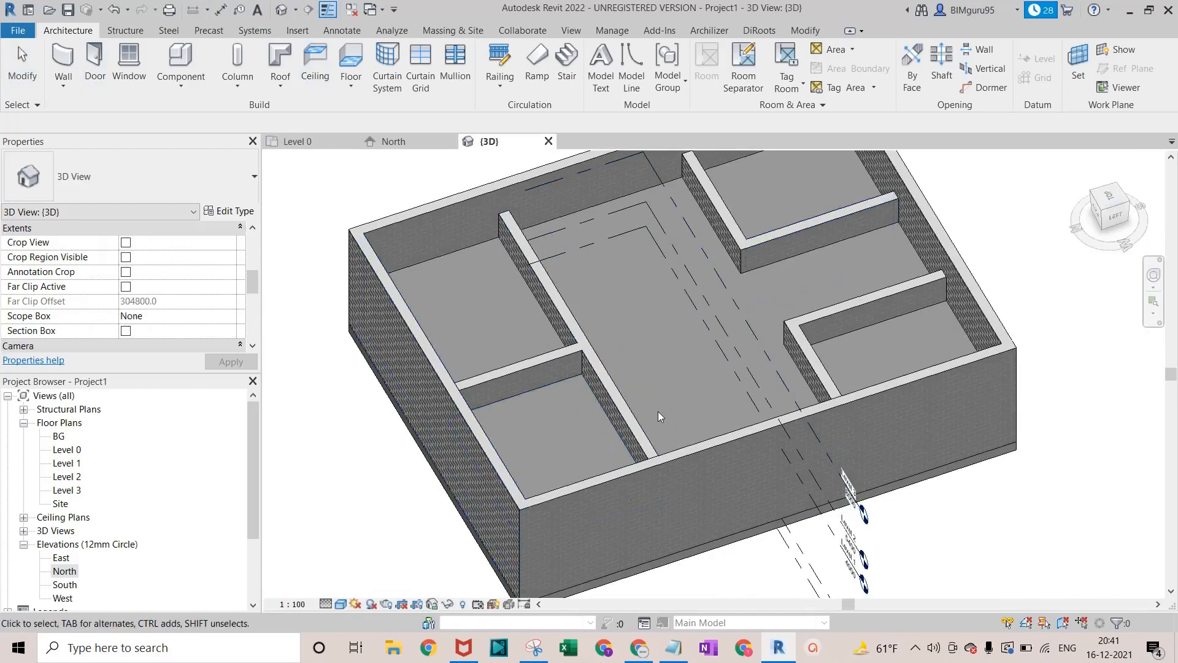
pyautogui.scroll(-2, 625, 329)
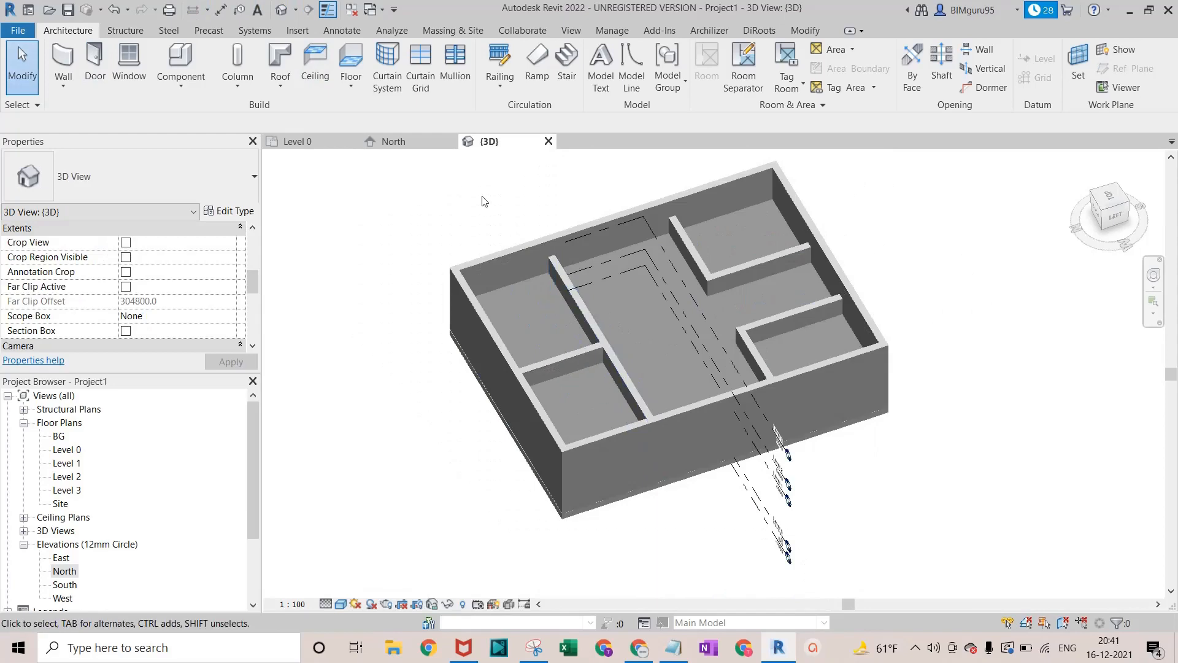
pyautogui.click(295, 143)
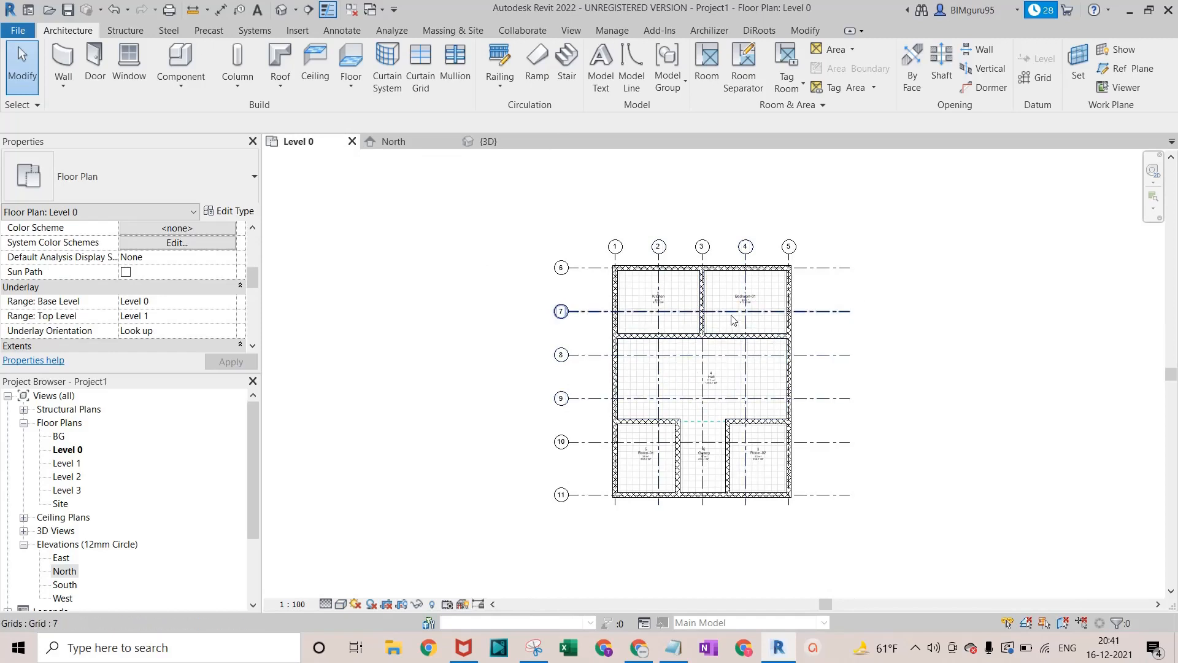
# Place a vertical UC305x305x97 structural column at the intersection of grids 1 and 6, with its depth down to BG
pyautogui.scroll(2, 790, 356)
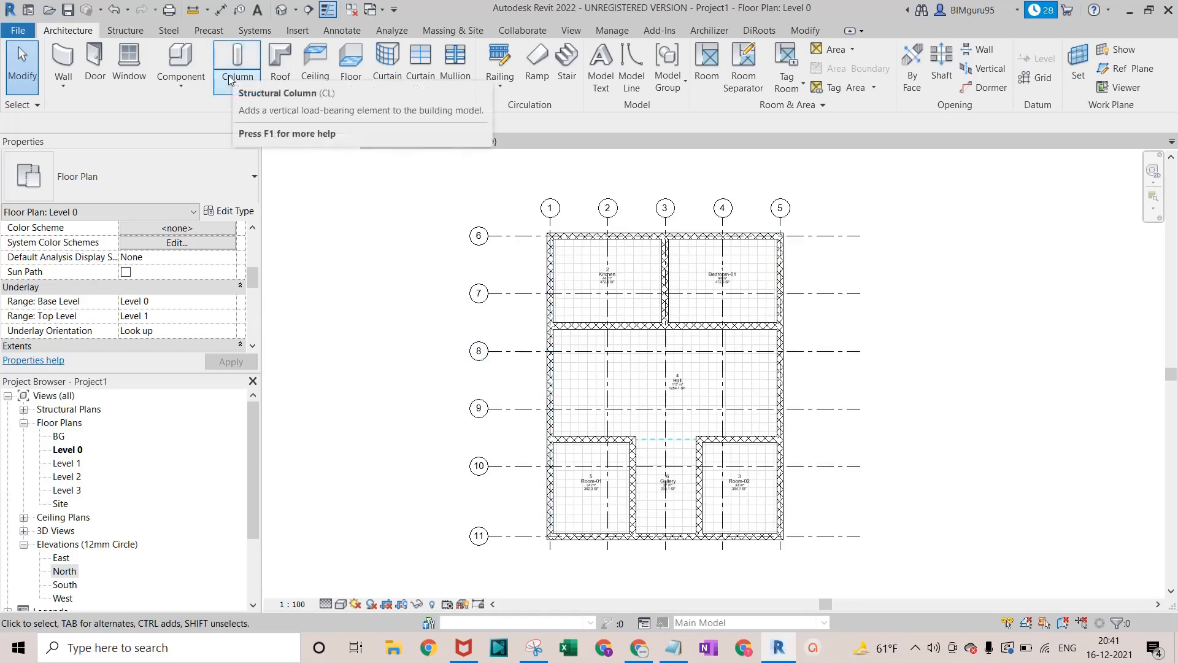
pyautogui.click(238, 94)
pyautogui.click(268, 114)
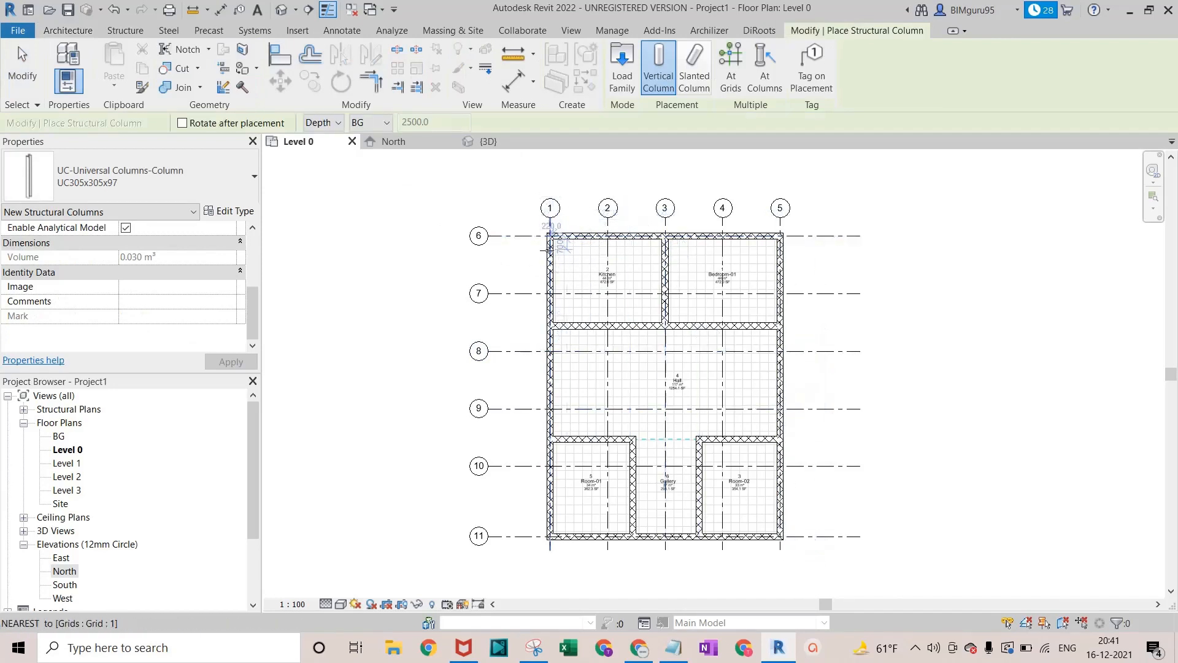
pyautogui.scroll(5, 550, 246)
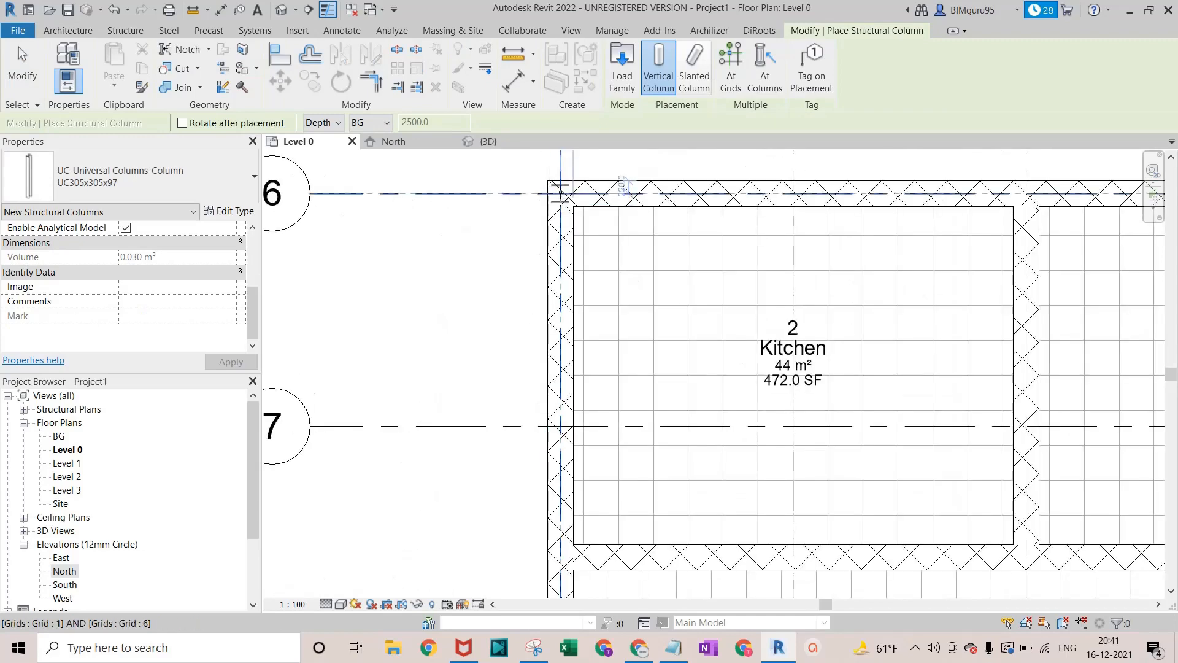
pyautogui.click(583, 192)
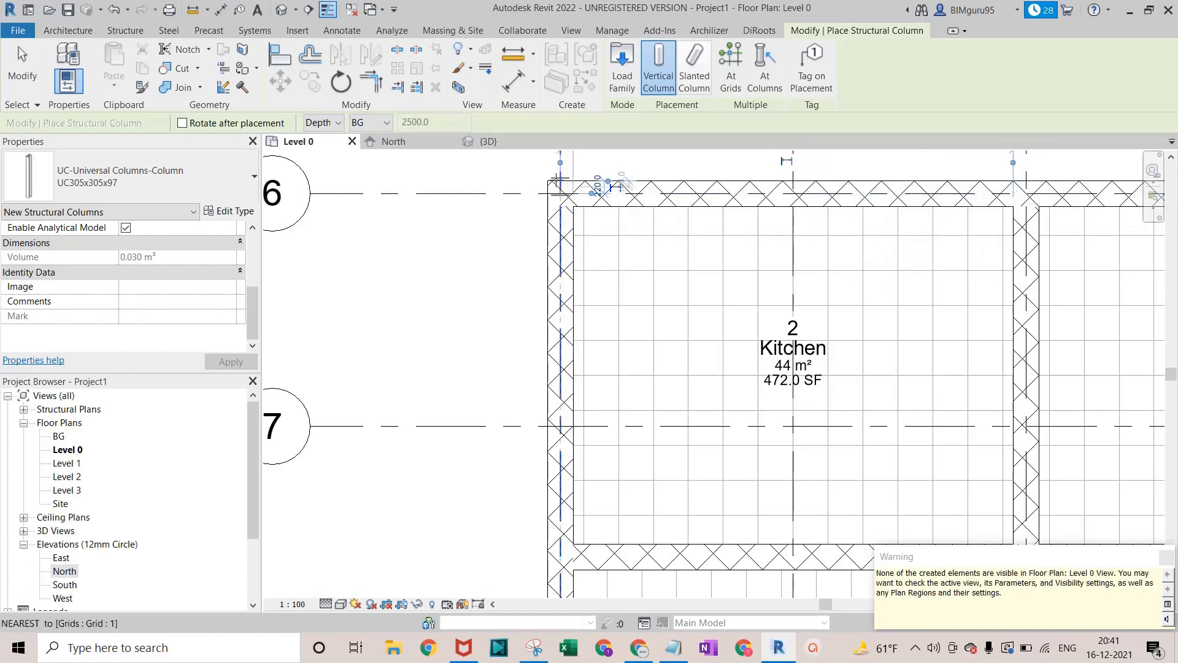
# Try to set the structural column's depth constraint to Level 1
pyautogui.click(385, 125)
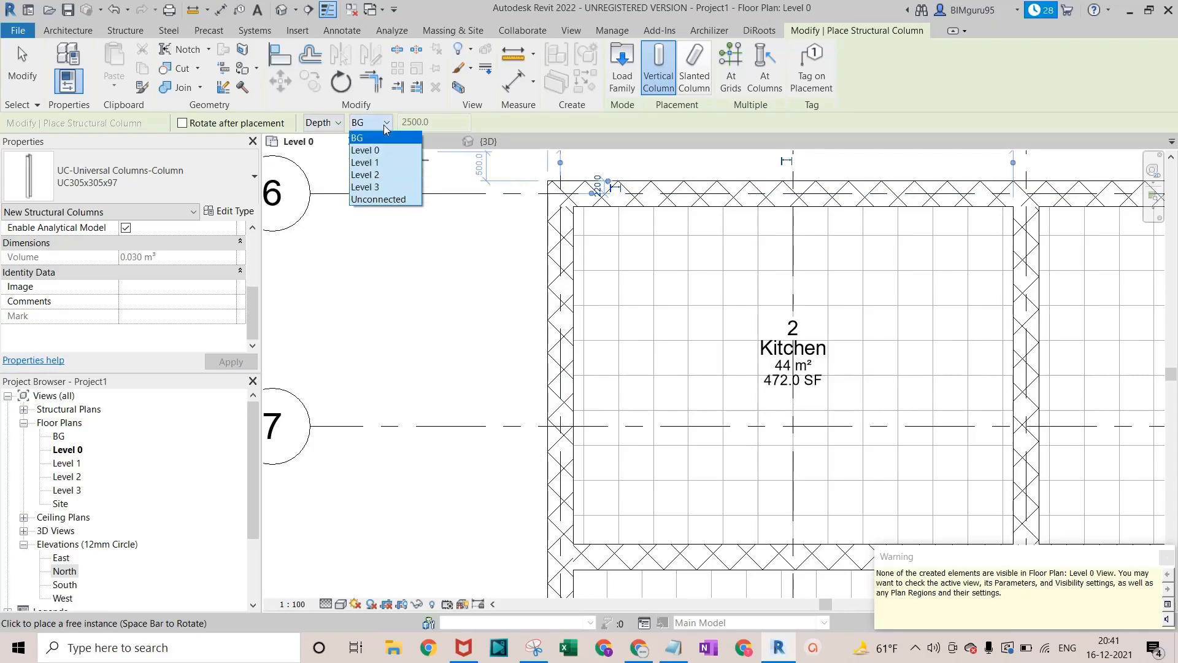
pyautogui.click(385, 163)
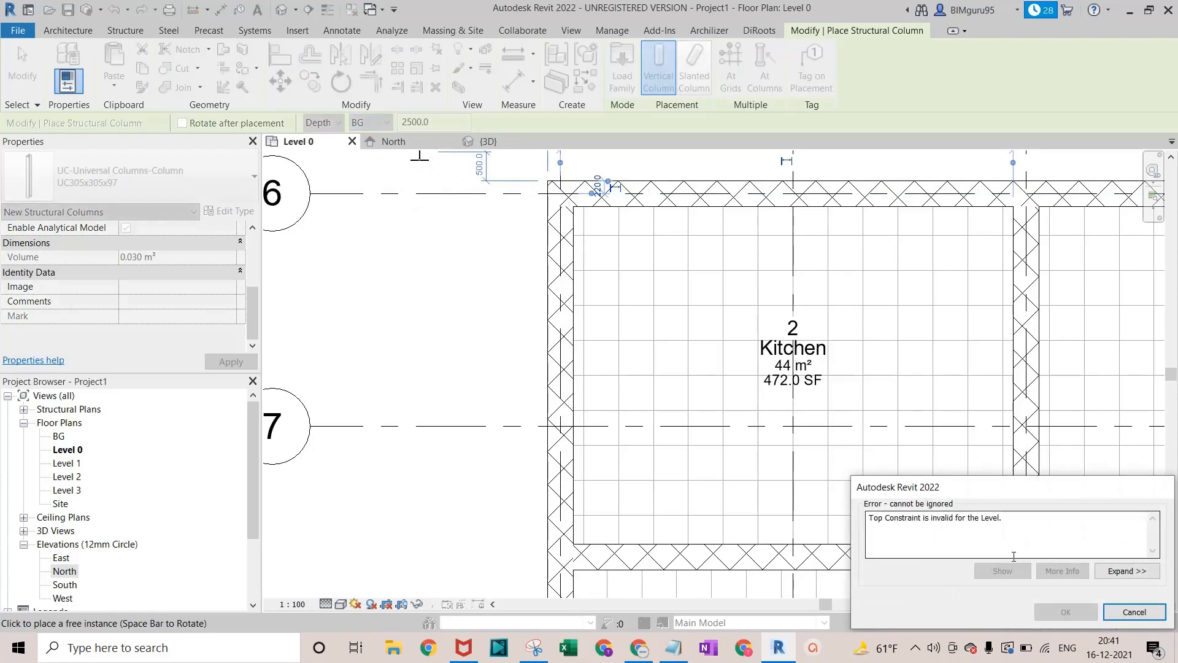
pyautogui.click(1135, 612)
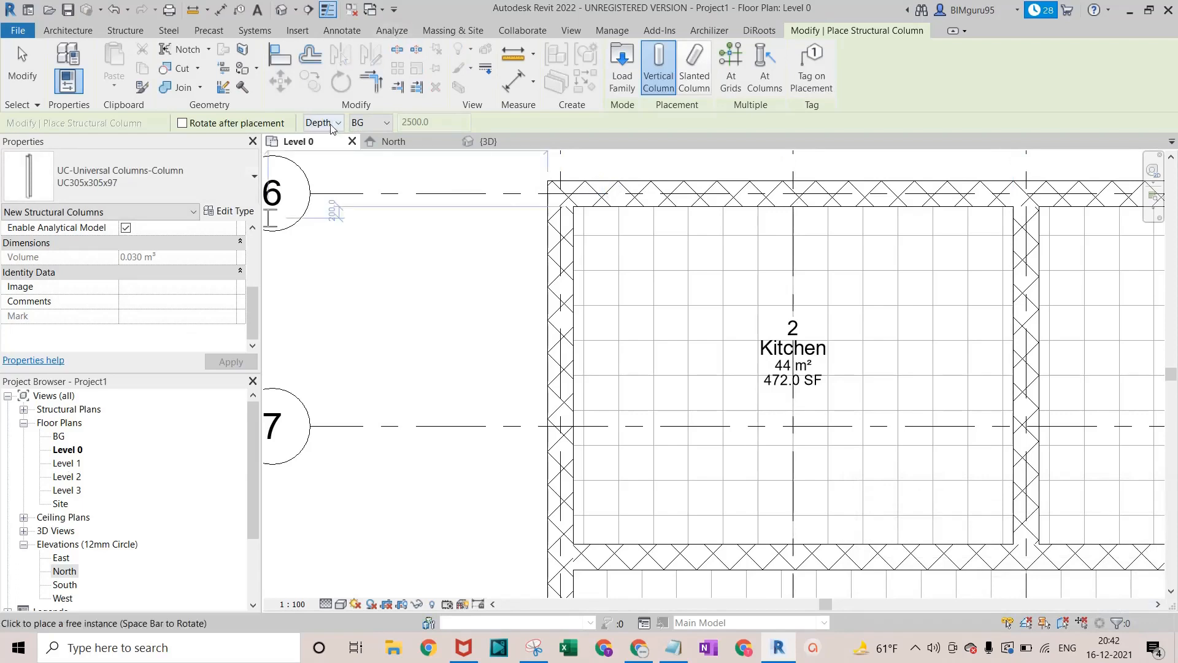
# Place a UC305x305x97 structural column at grids 1 and 6 using Height up to Level 1
pyautogui.click(332, 123)
pyautogui.click(320, 151)
pyautogui.click(562, 194)
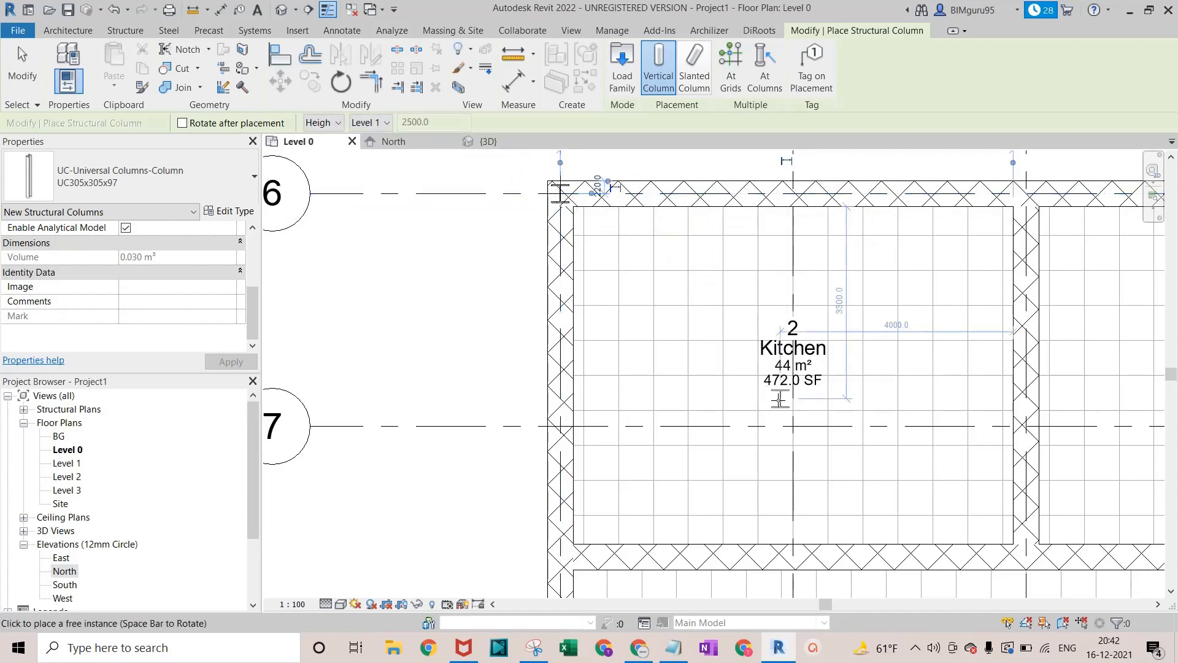
pyautogui.press('Escape')
pyautogui.press('Escape')
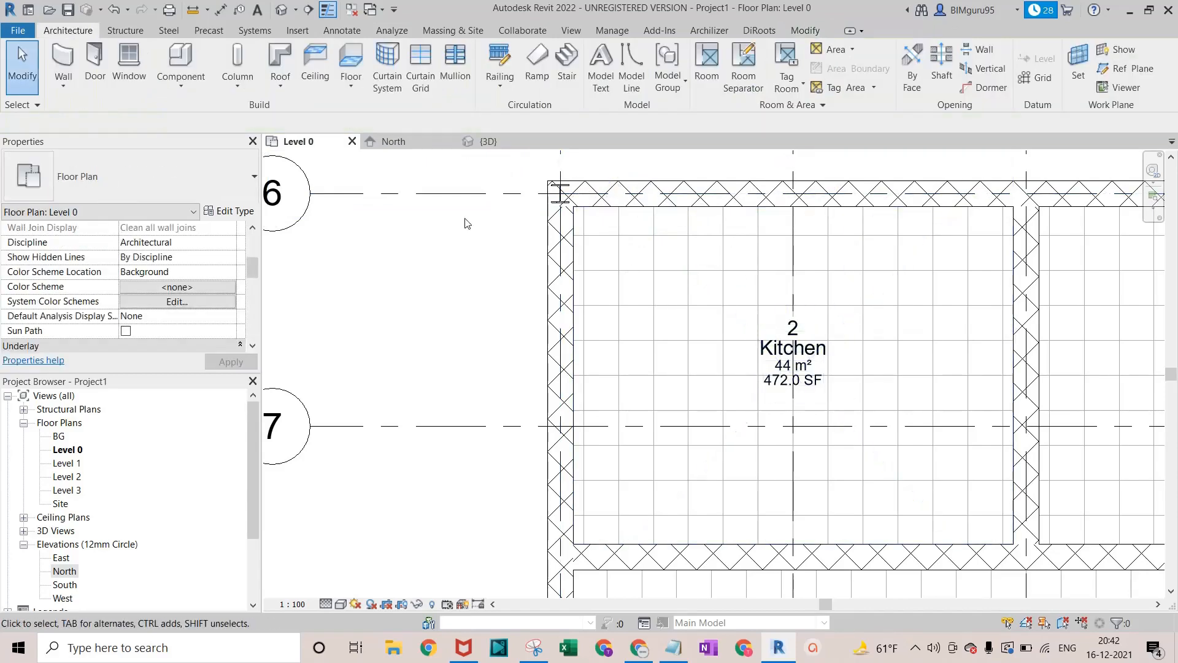
# Select all UC305x305x97 structural column instances in the entire project and delete them
pyautogui.click(558, 196)
pyautogui.rightClick(549, 204)
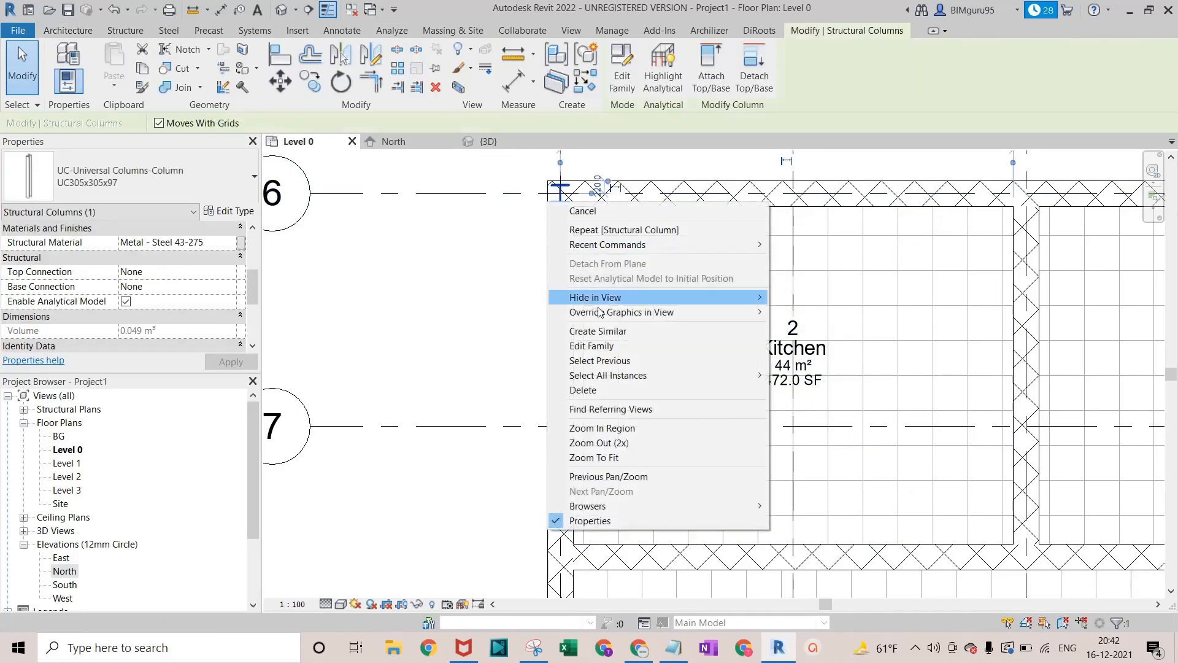
pyautogui.moveTo(656, 377)
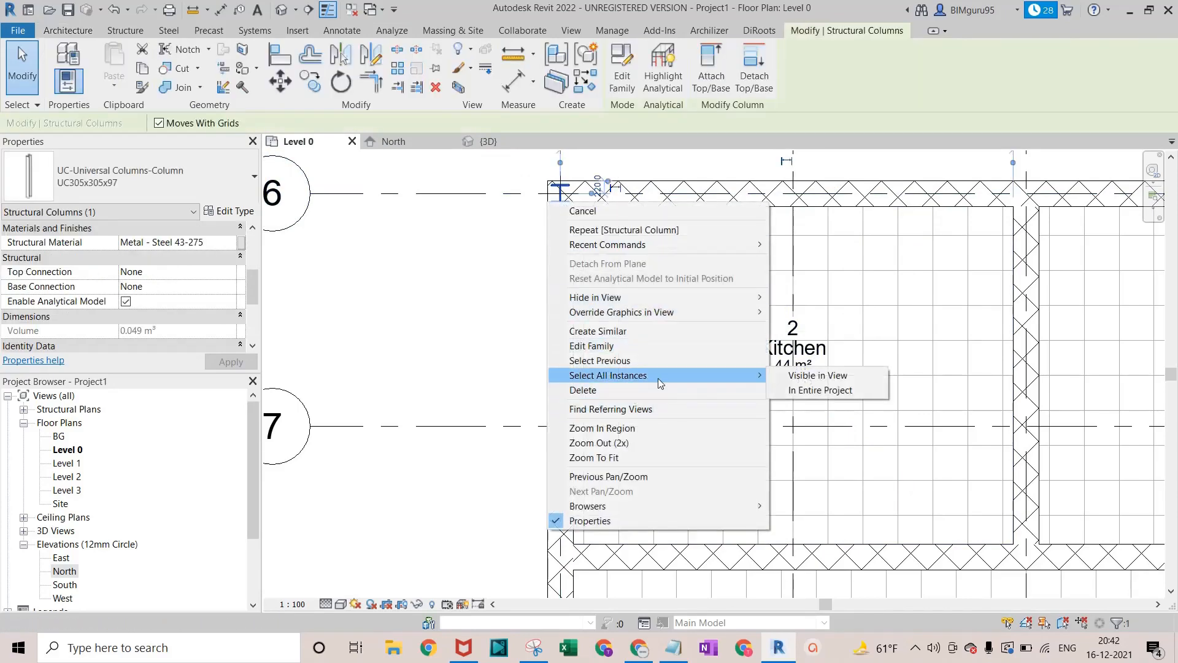
pyautogui.click(816, 391)
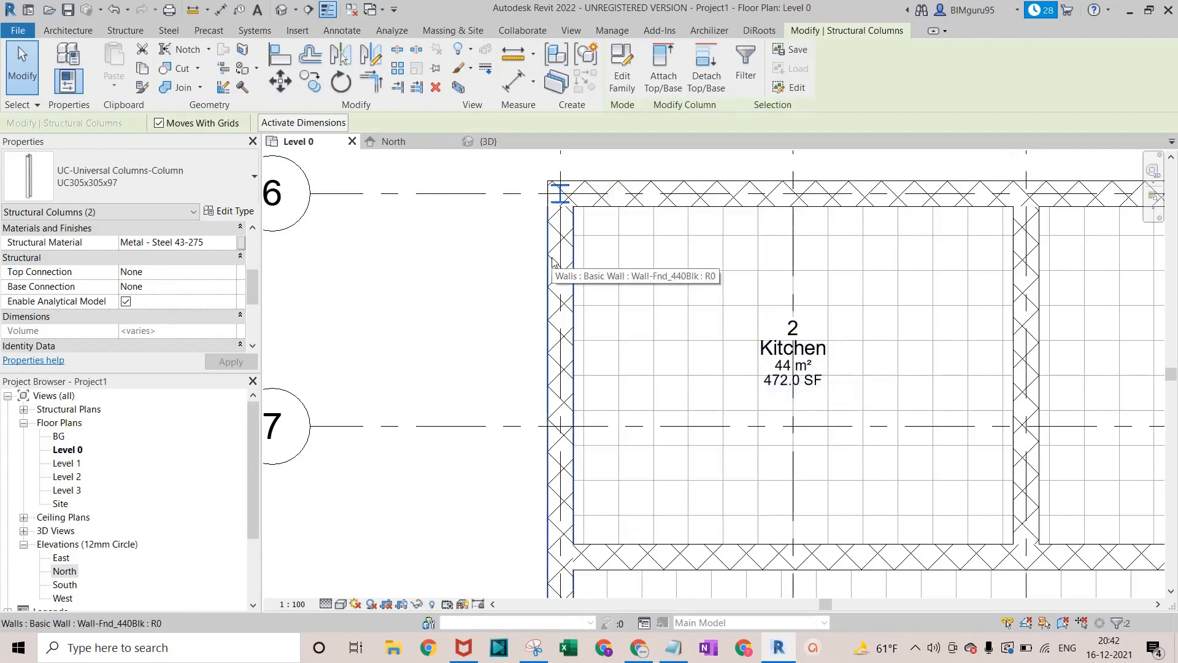
pyautogui.press('Escape')
pyautogui.scroll(-4, 553, 263)
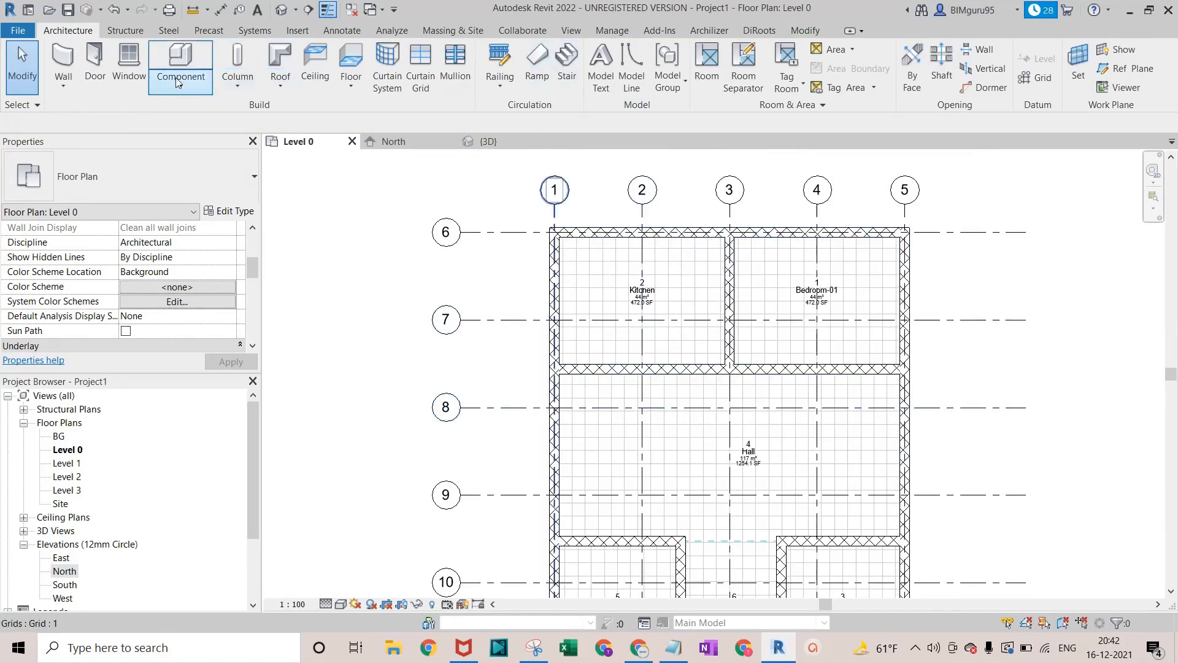
# Place vertical UC305x305x97 structural columns with Height up to Level 1 at all intersections of grids 1–5 and 6–11
pyautogui.click(239, 62)
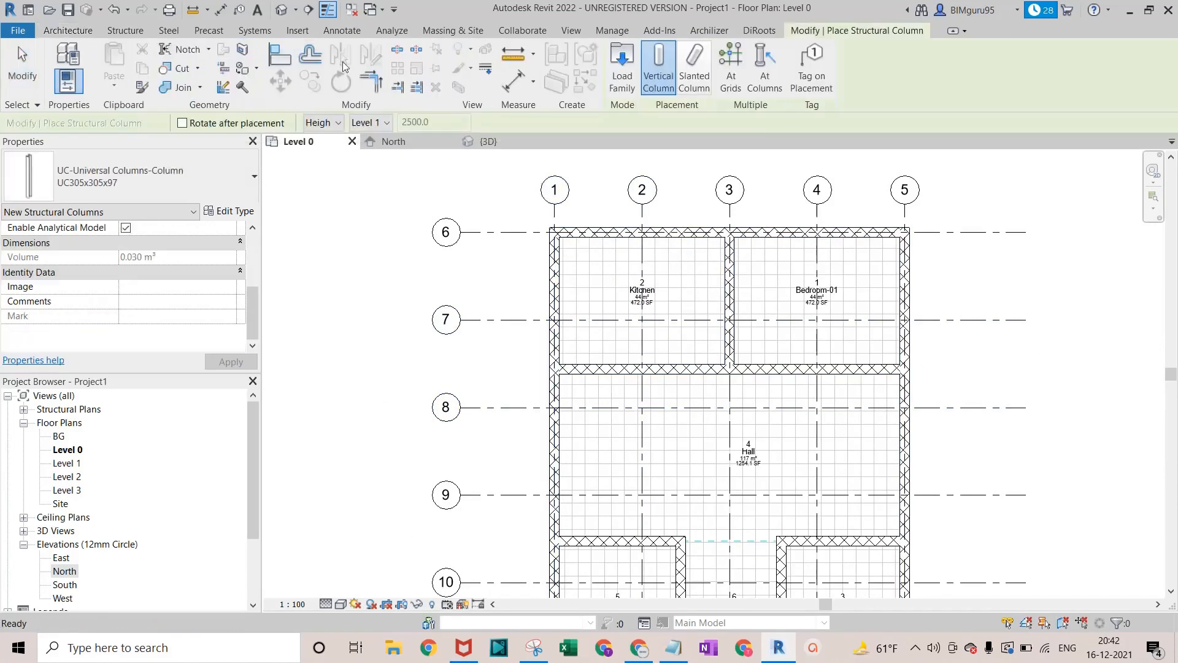
pyautogui.click(731, 73)
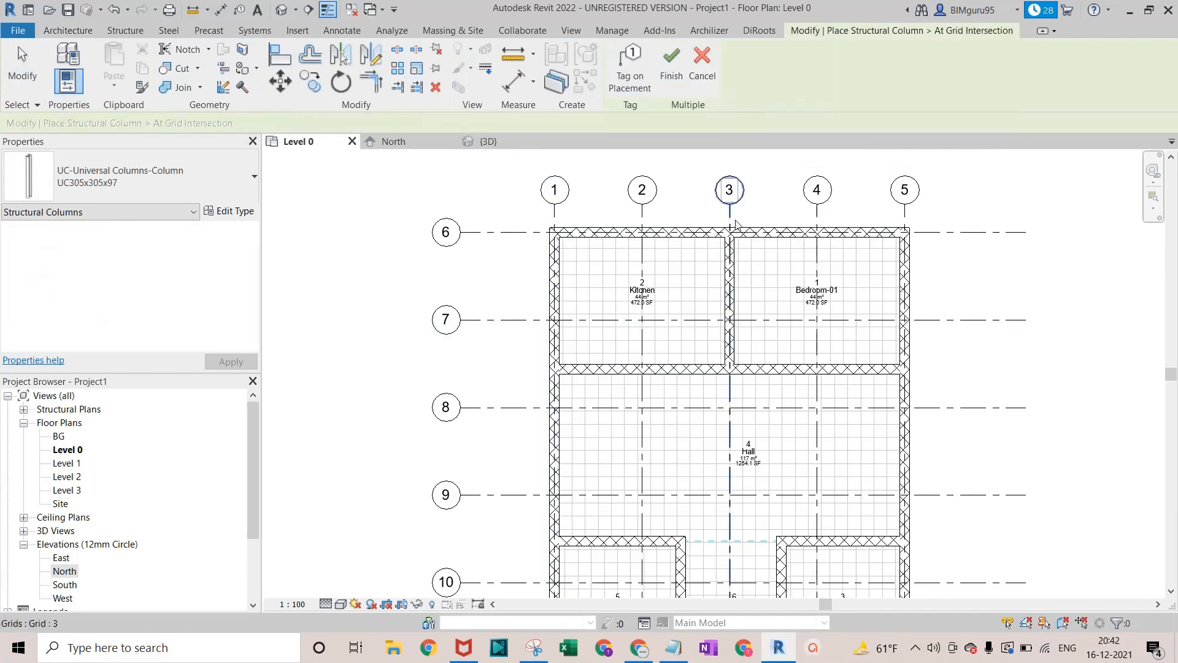
pyautogui.click(671, 68)
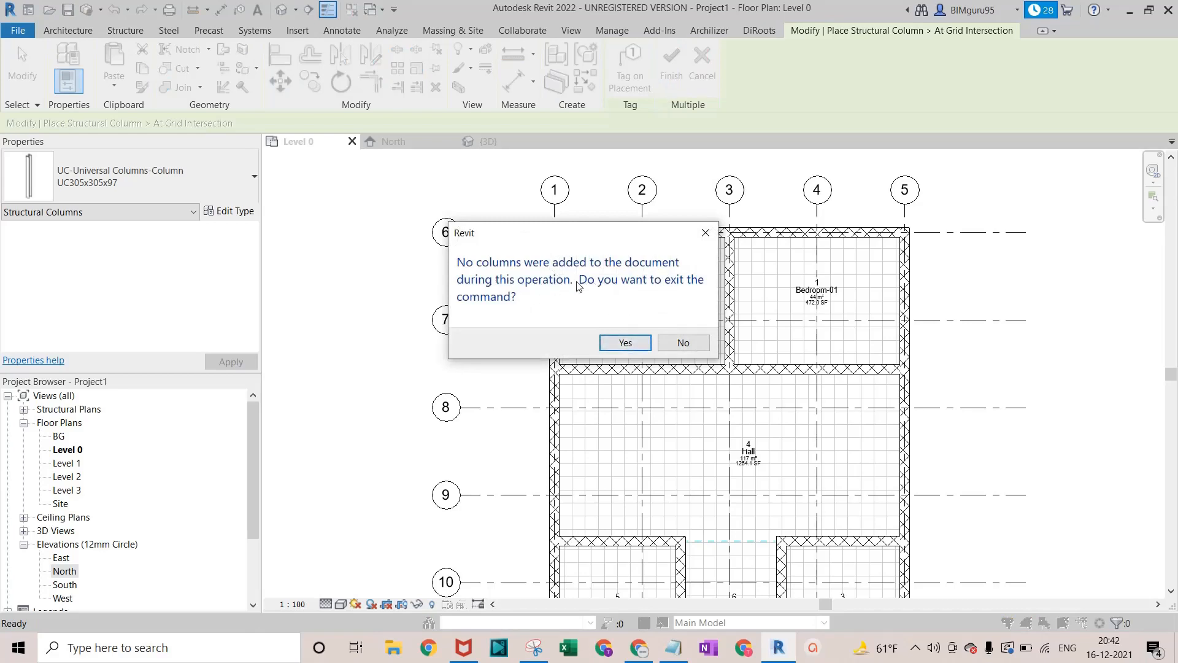
pyautogui.click(624, 341)
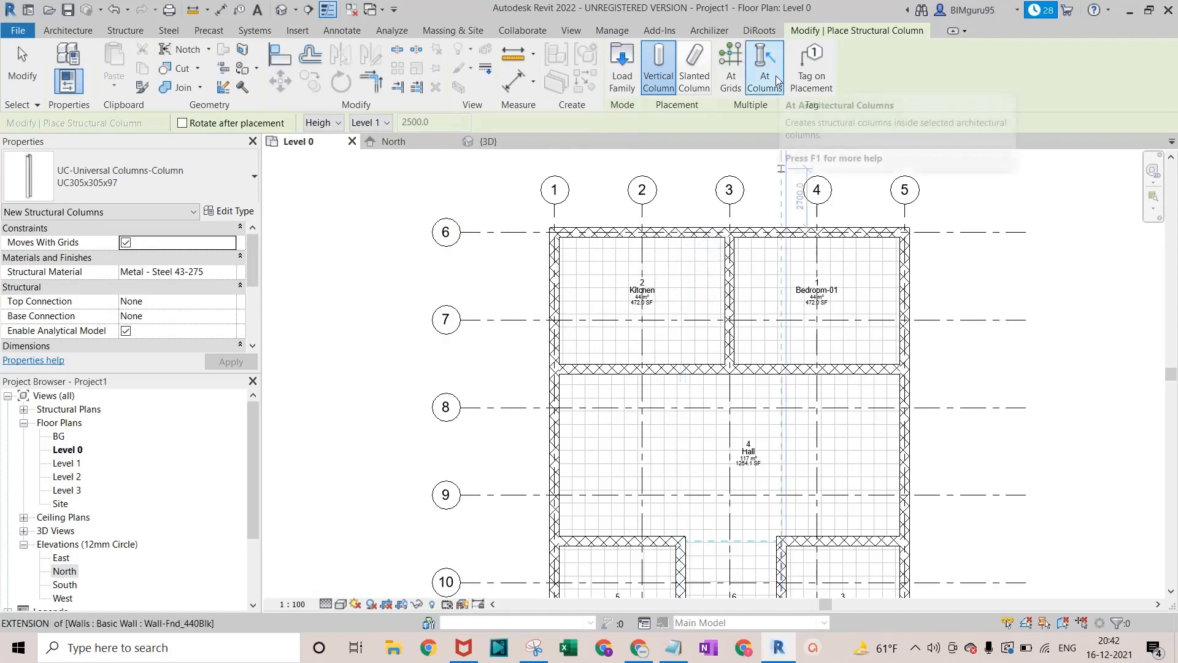
pyautogui.click(732, 77)
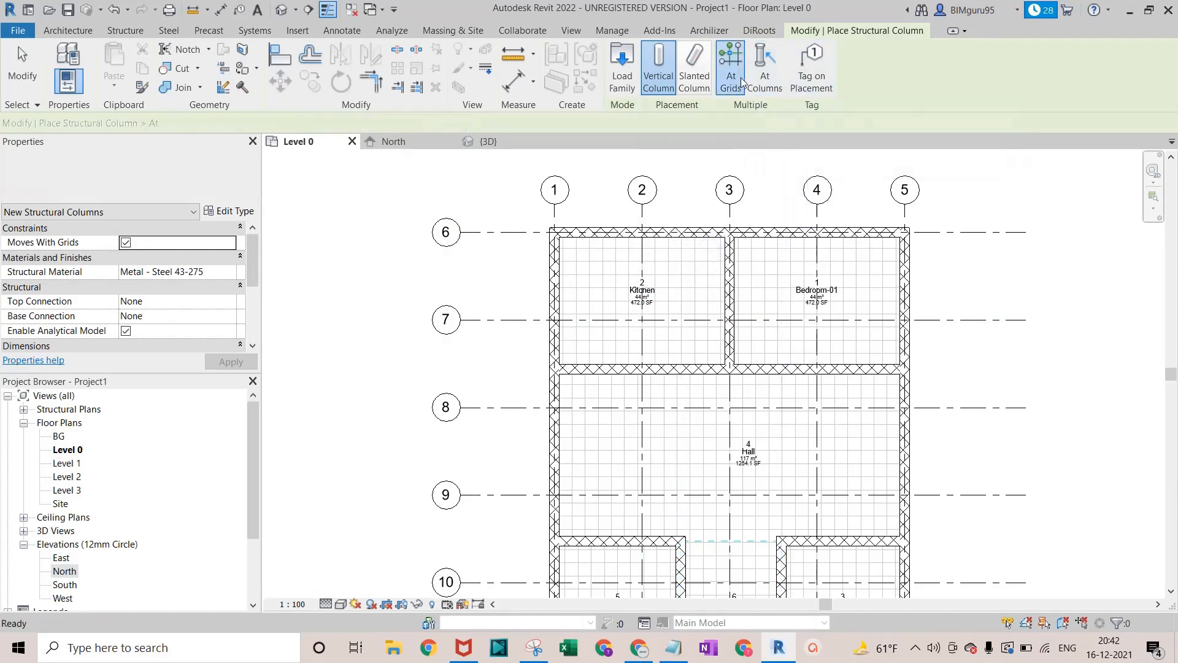
pyautogui.scroll(-2, 632, 219)
pyautogui.scroll(-2, 632, 219)
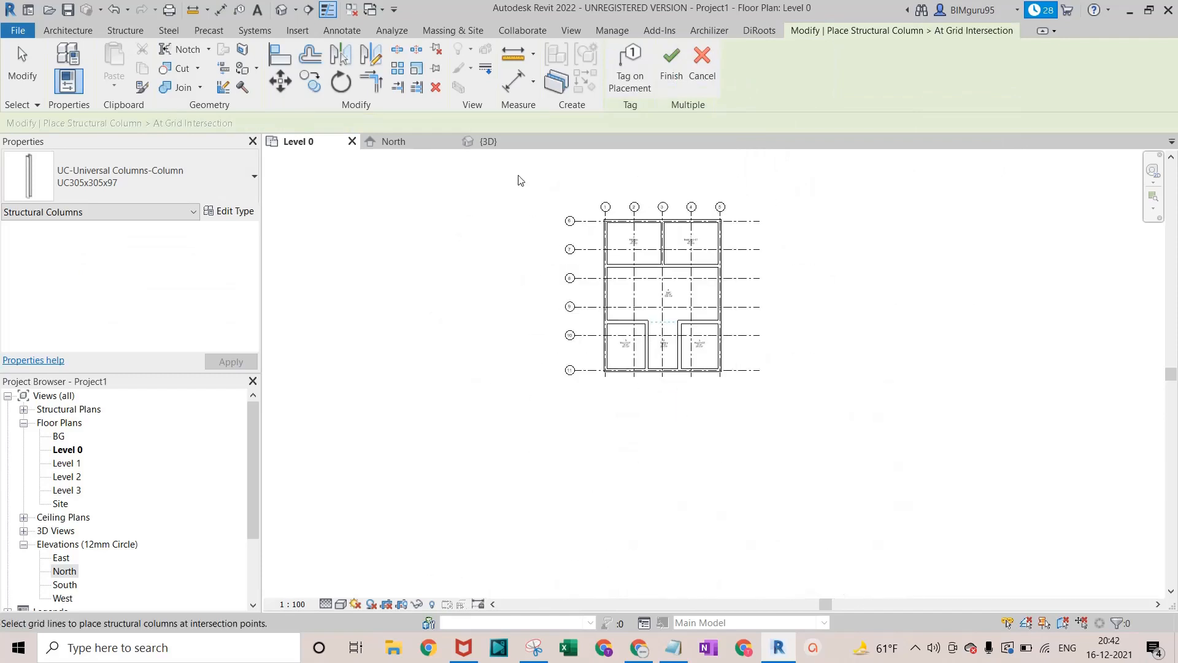
pyautogui.moveTo(518, 175); pyautogui.dragTo(801, 423)
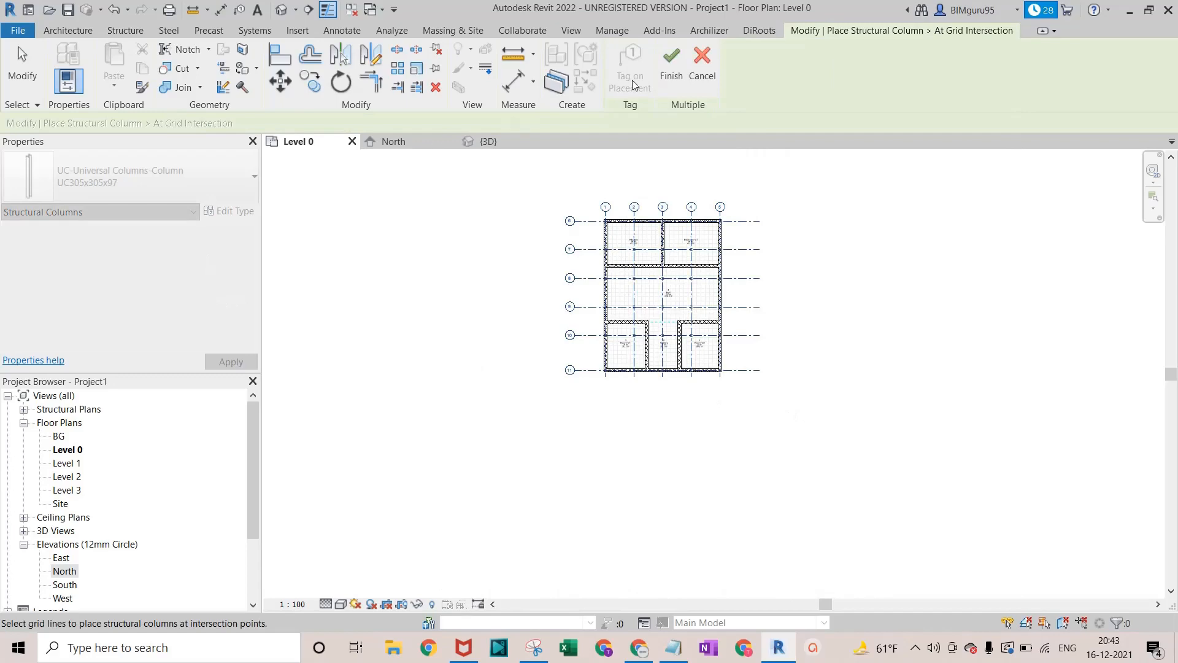
pyautogui.click(665, 79)
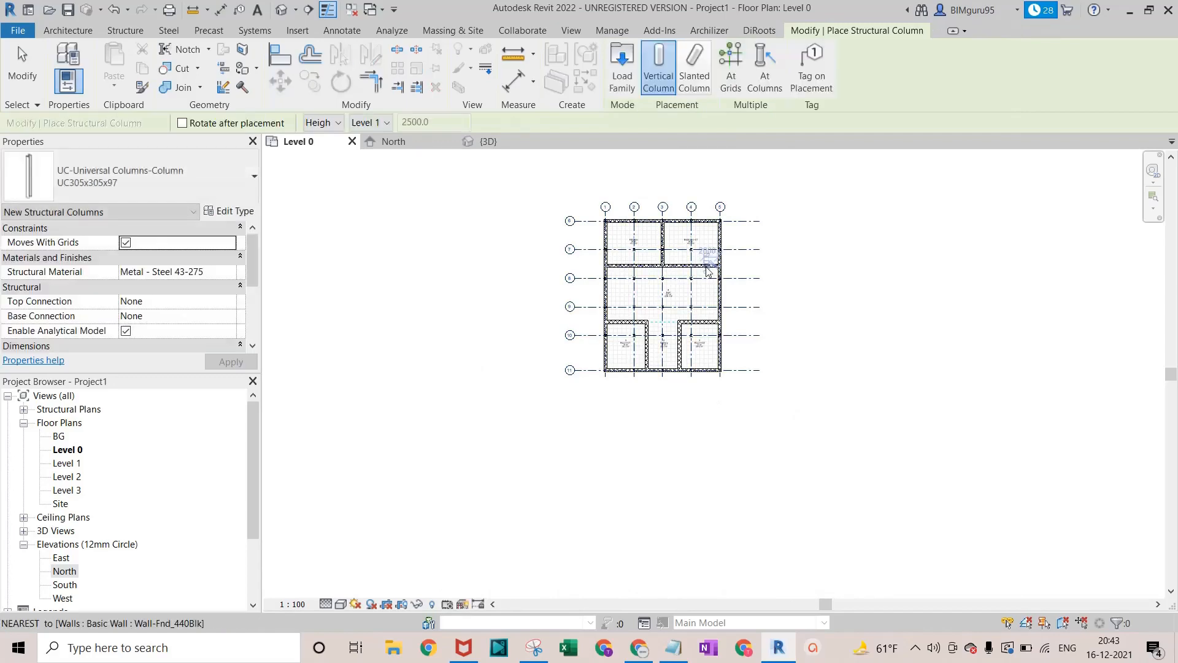
pyautogui.scroll(3, 705, 265)
pyautogui.scroll(2, 706, 265)
pyautogui.press('Escape')
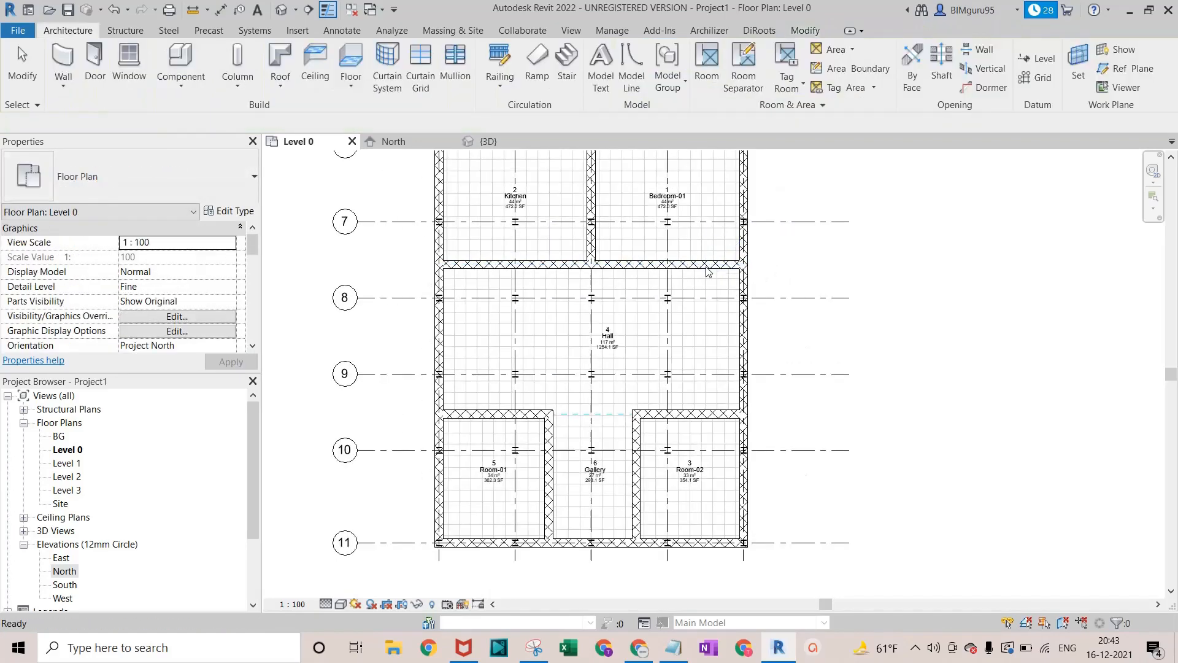
# Examine the structural columns at the grid intersections, comparing those inside the rooms with those along the walls
pyautogui.scroll(3, 636, 308)
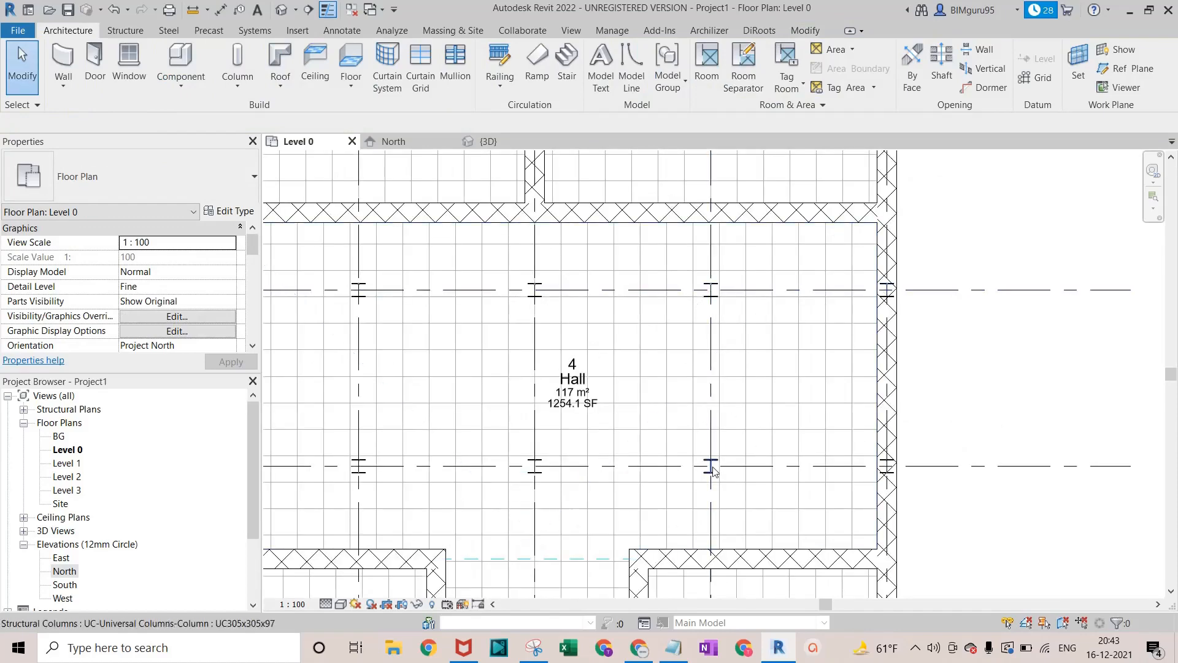
pyautogui.scroll(-1, 542, 483)
pyautogui.scroll(1, 836, 348)
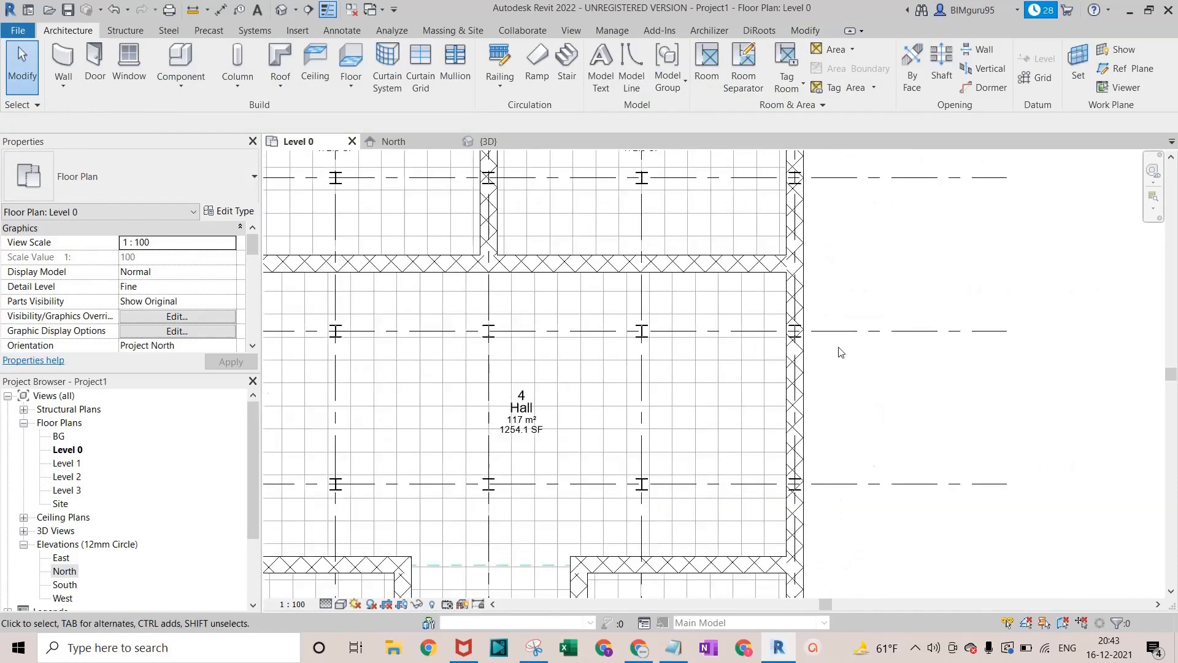
pyautogui.scroll(-3, 841, 351)
pyautogui.scroll(-2, 840, 351)
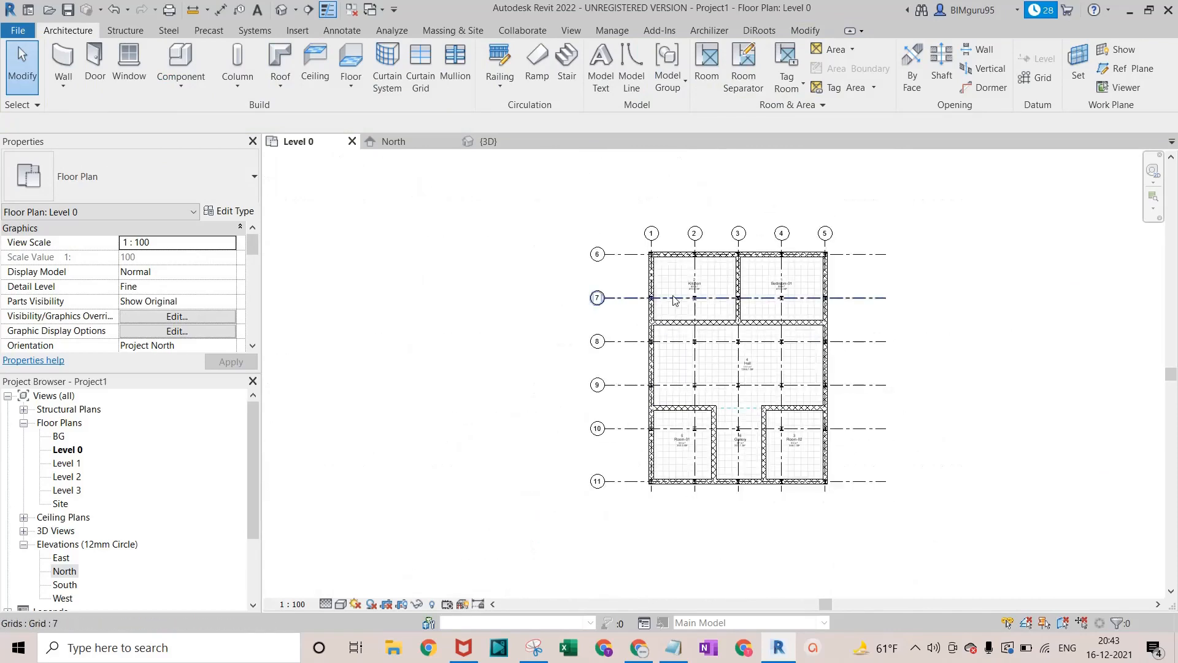
pyautogui.scroll(4, 675, 301)
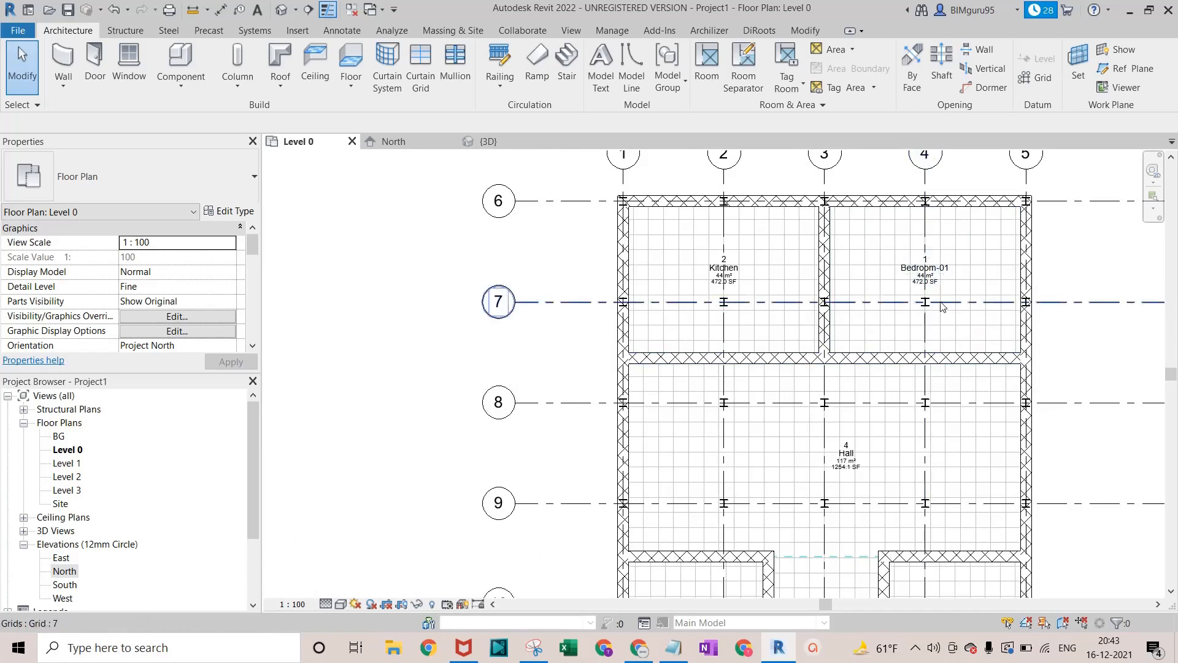
pyautogui.scroll(-3, 583, 209)
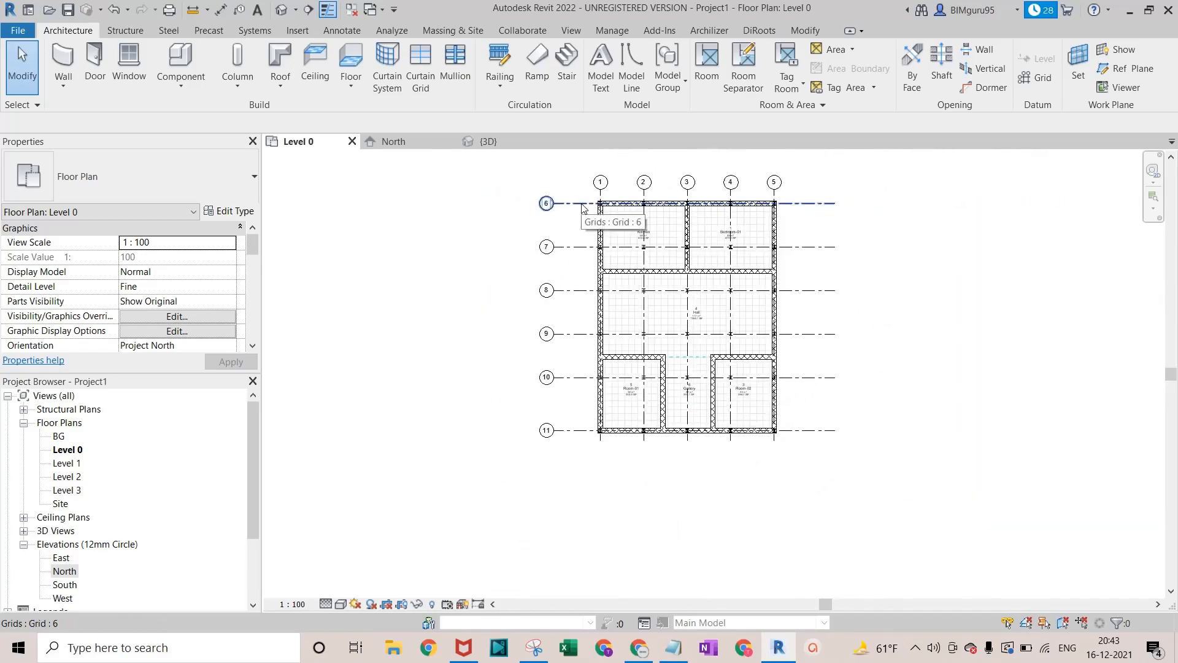
pyautogui.scroll(2, 724, 356)
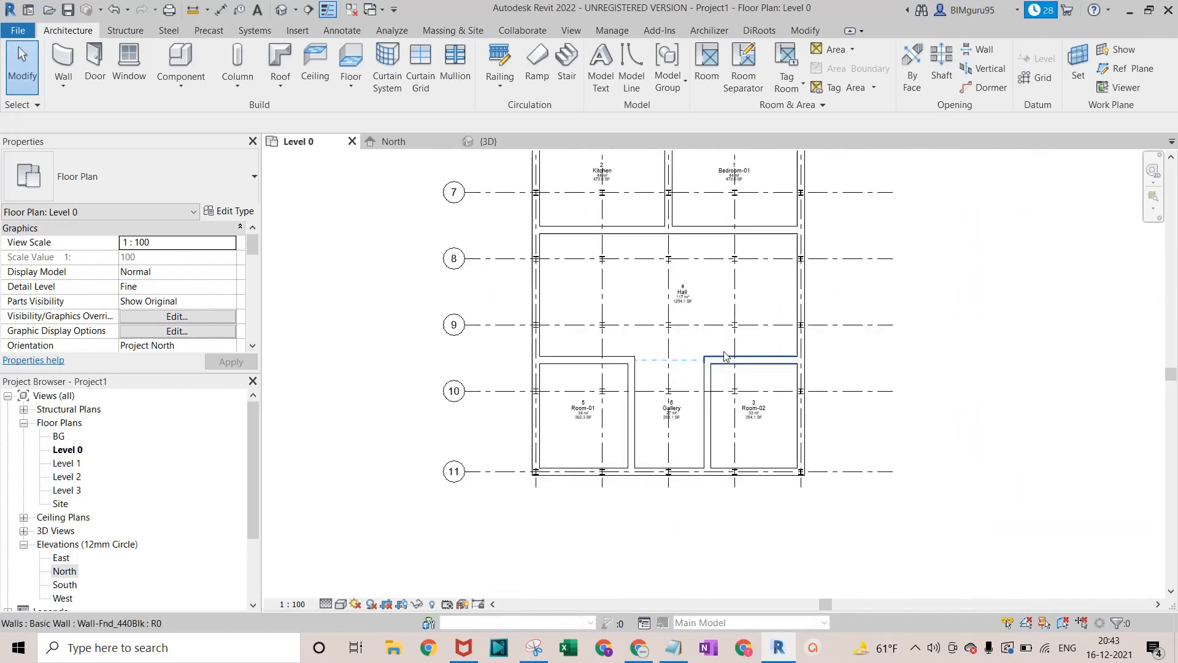
pyautogui.scroll(1, 725, 356)
pyautogui.scroll(2, 791, 416)
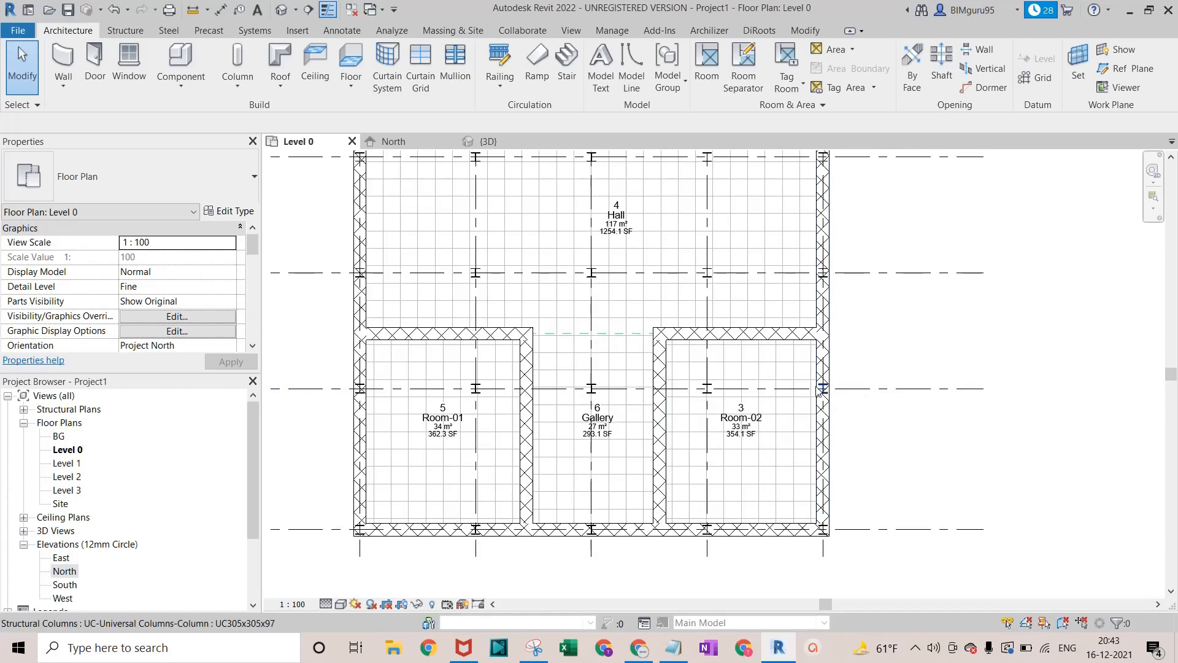
pyautogui.scroll(-2, 818, 390)
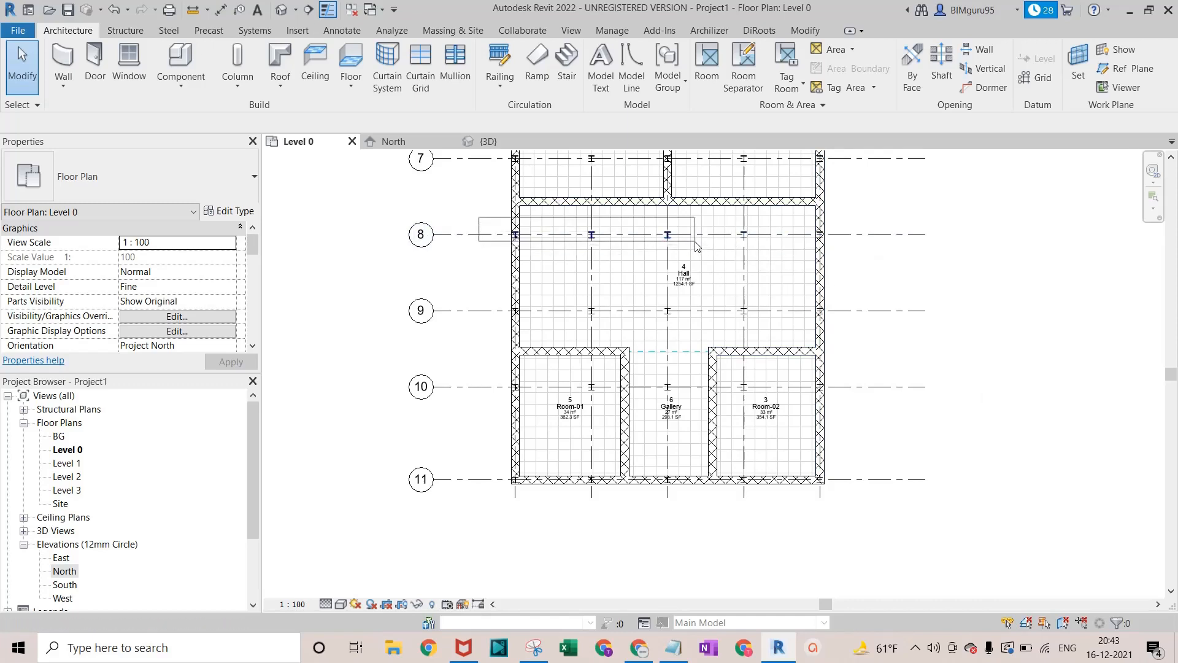
# Delete the six structural columns inside the Hall at grids 2–4 and 8–9, filtering room tags out of the selection
pyautogui.moveTo(698, 246); pyautogui.dragTo(697, 246)
pyautogui.press('Escape')
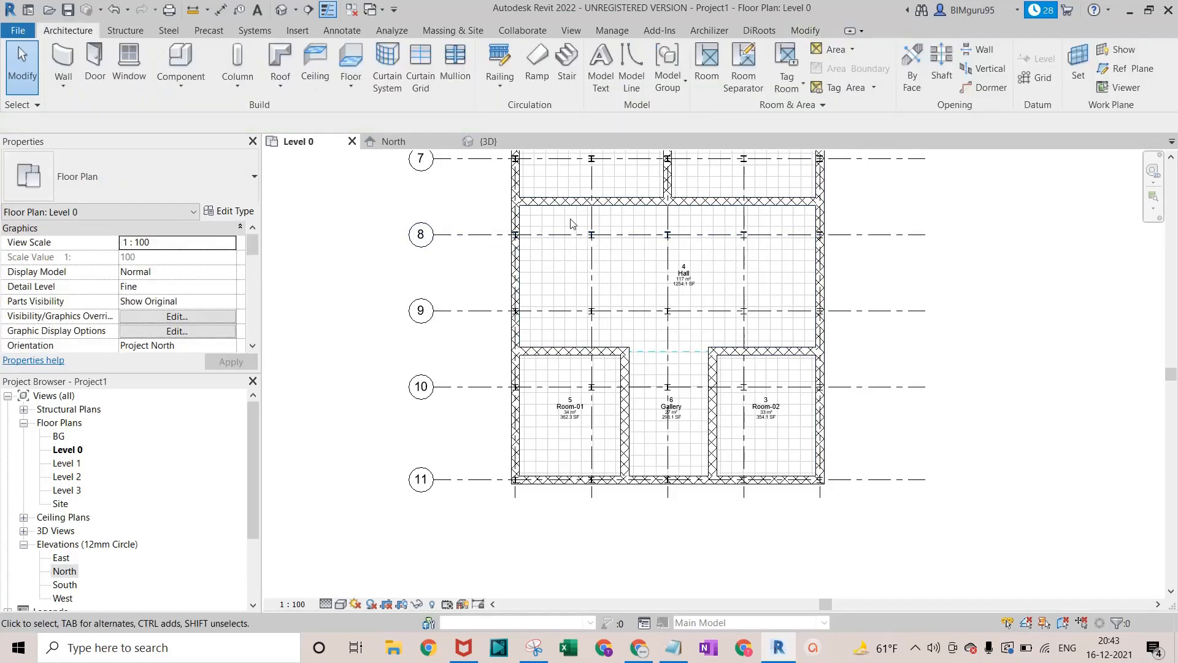
pyautogui.moveTo(774, 331); pyautogui.dragTo(773, 331)
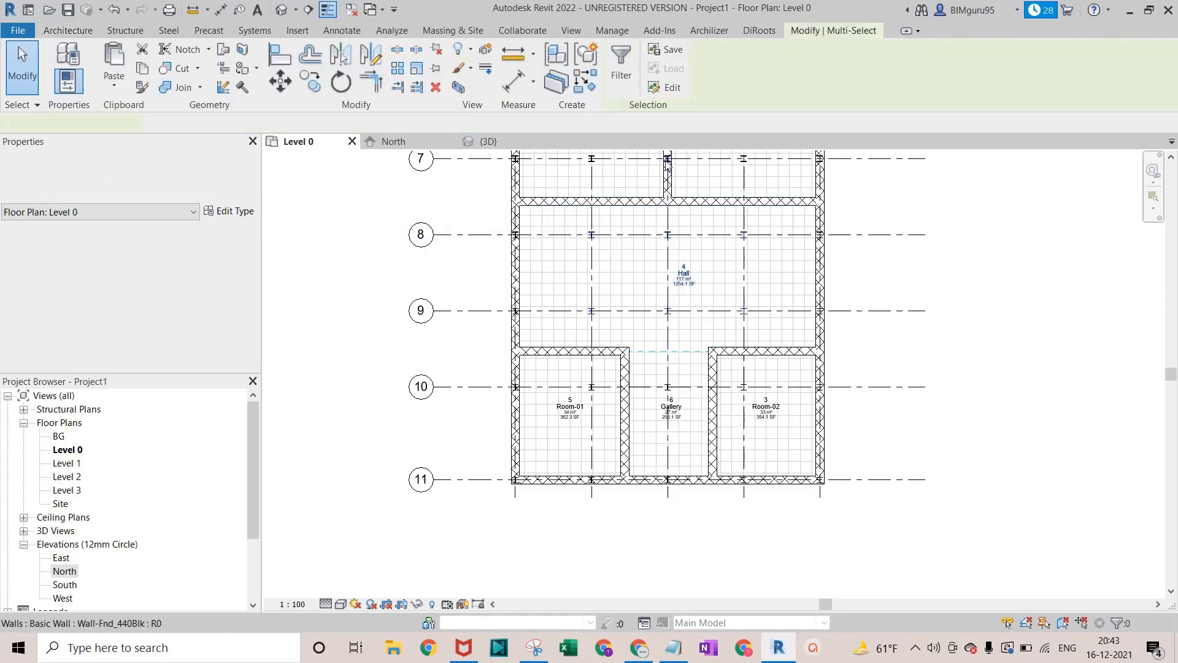
pyautogui.click(621, 64)
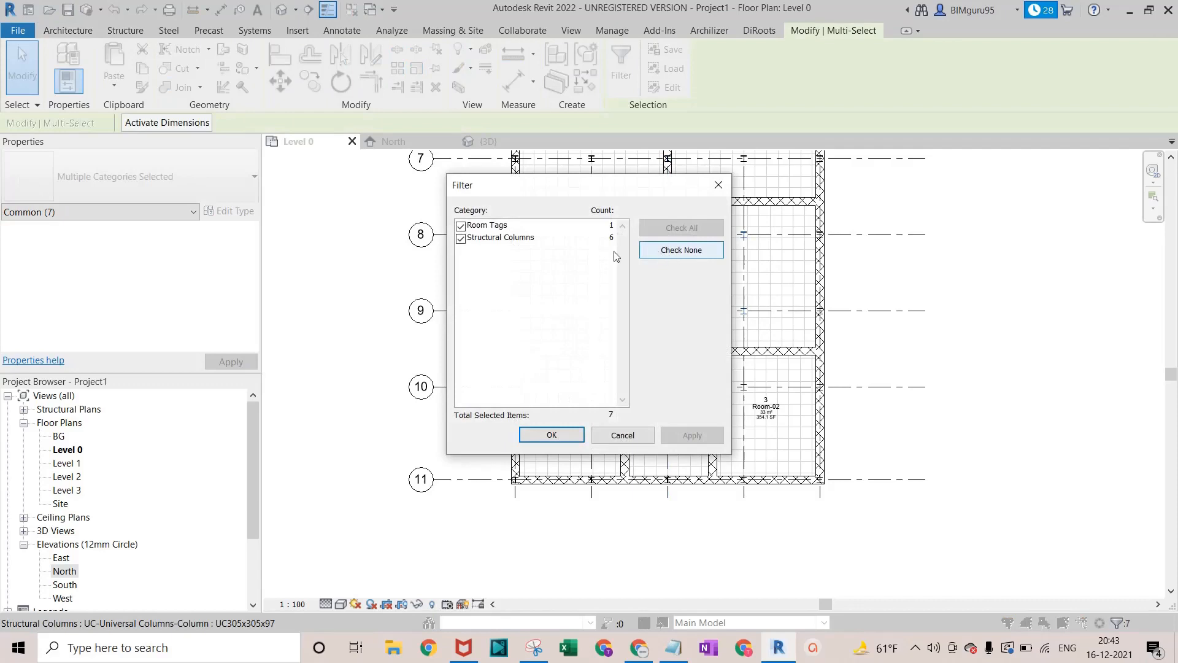
pyautogui.click(461, 226)
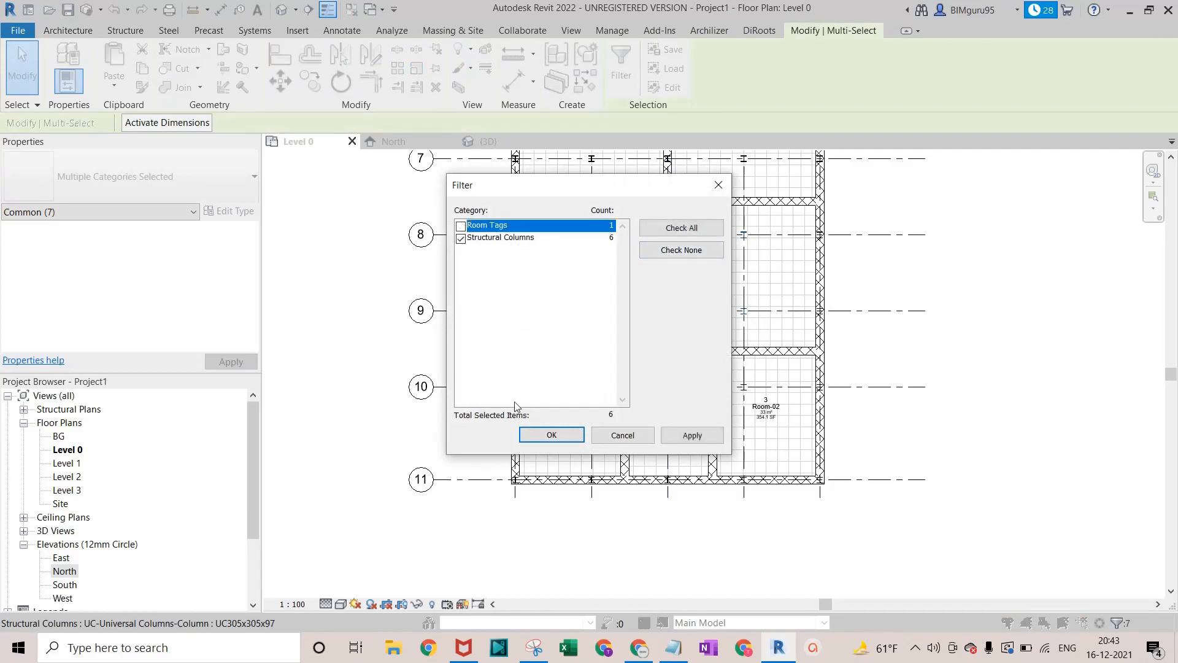
pyautogui.click(546, 436)
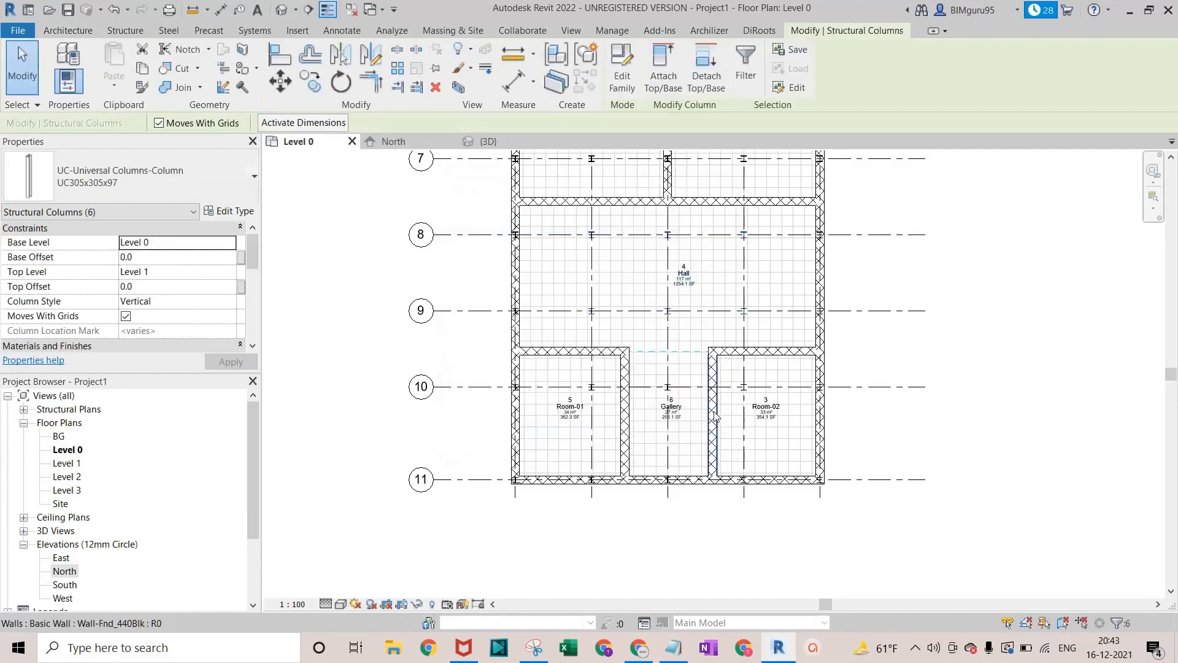
pyautogui.press('Escape')
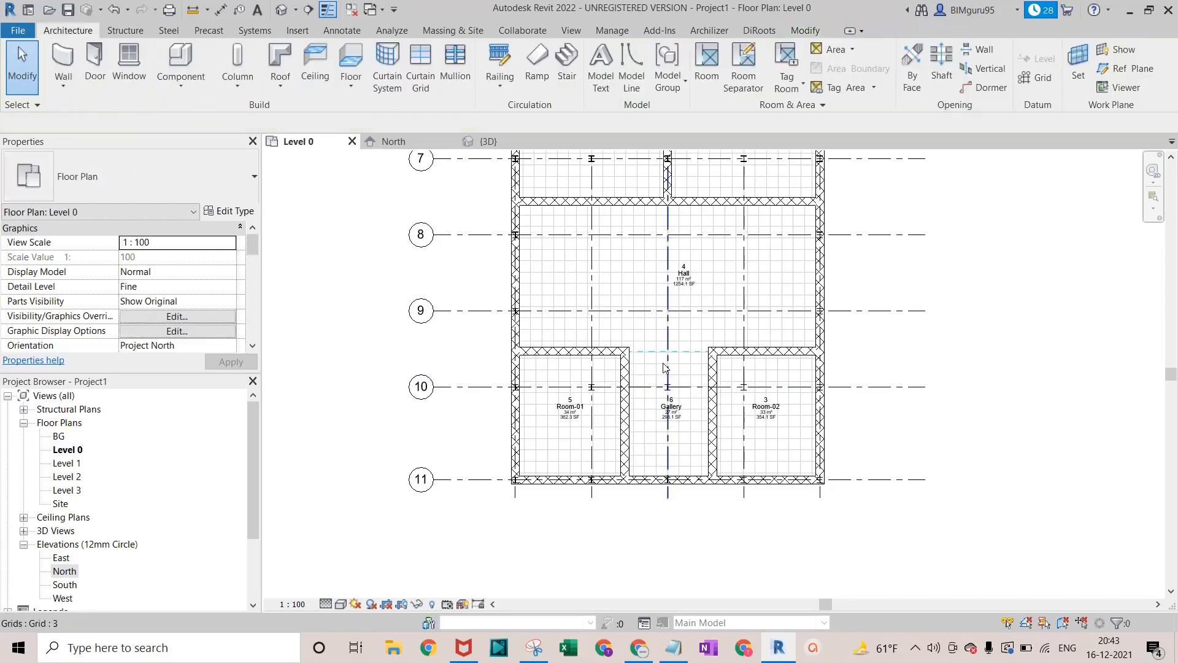
# Delete the three interior structural columns along grid 10 in Room-01, Gallery and Room-02
pyautogui.scroll(2, 664, 405)
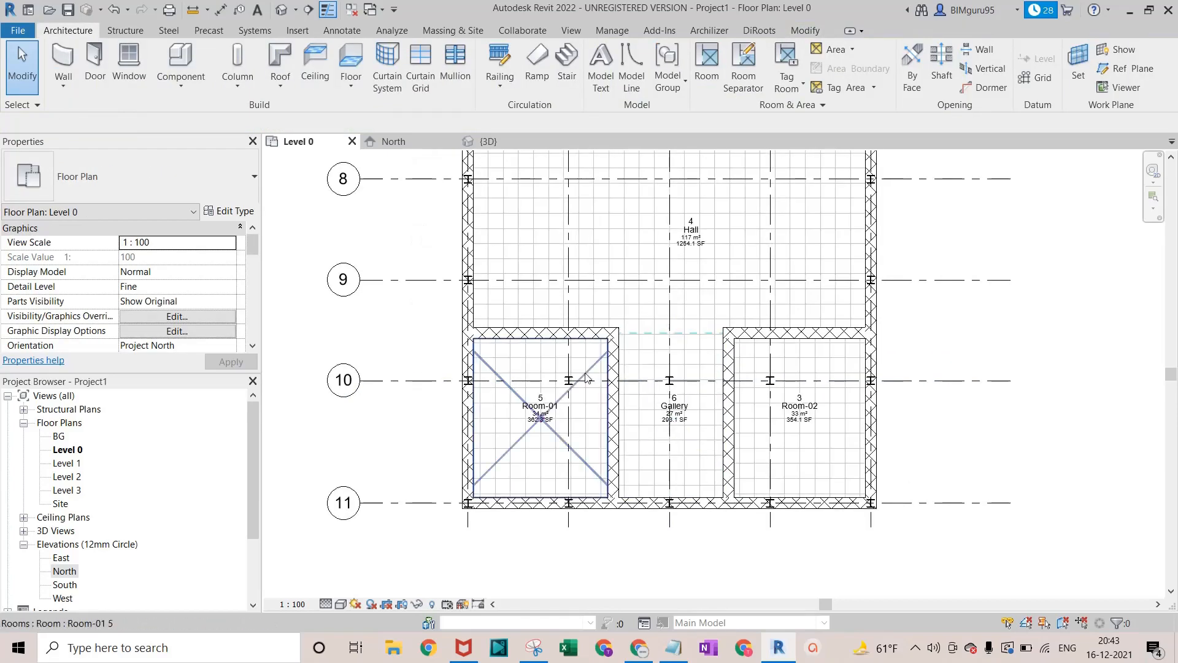
pyautogui.moveTo(537, 362); pyautogui.dragTo(834, 397)
pyautogui.press('Escape')
pyautogui.scroll(-2, 683, 334)
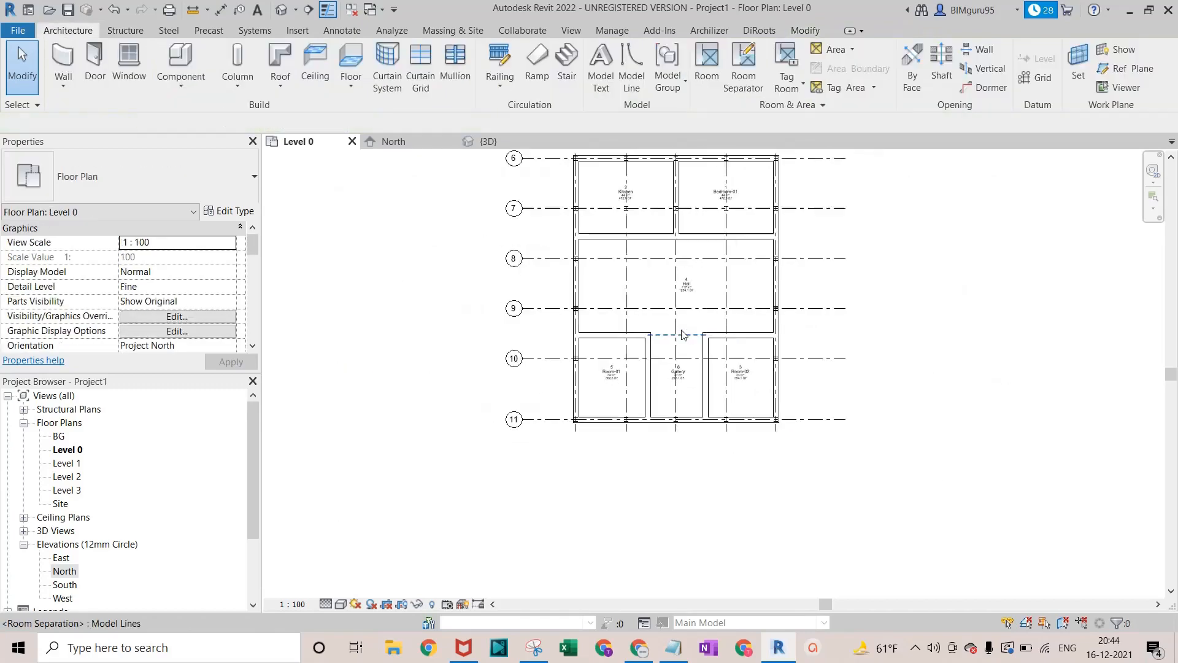
# Delete the interior structural columns along grid 7 between grids 2 and 4, across the Kitchen and Bedroom-01
pyautogui.moveTo(683, 334); pyautogui.dragTo(689, 376, button='middle')
pyautogui.scroll(2, 673, 310)
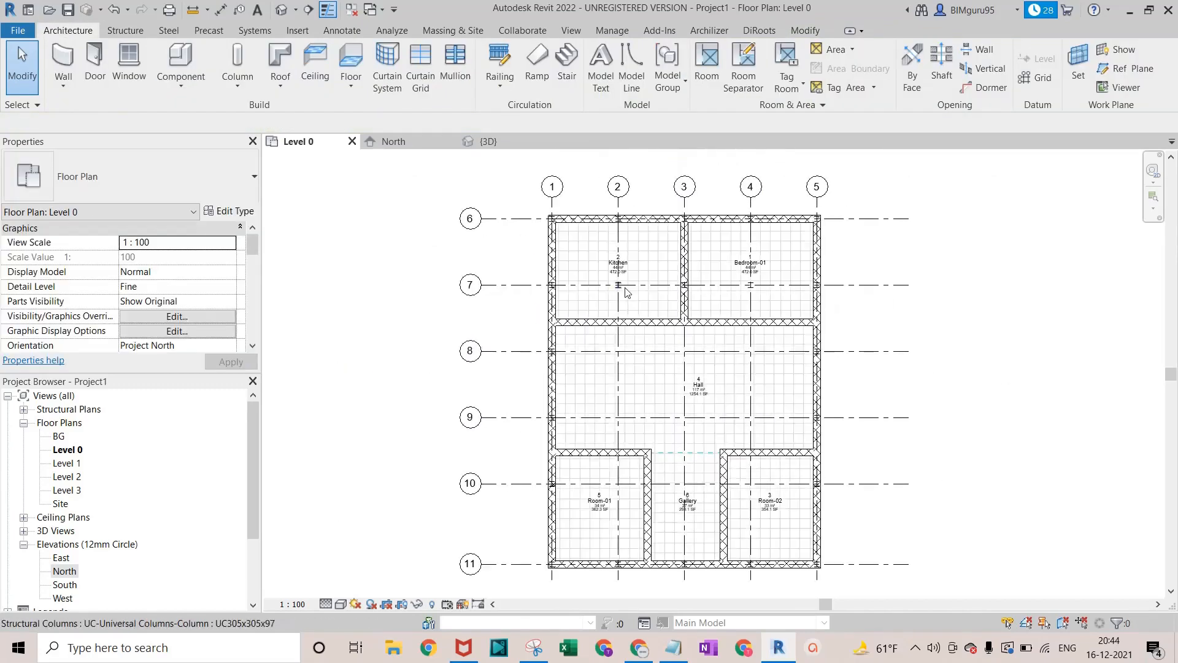
pyautogui.scroll(1, 627, 293)
pyautogui.moveTo(592, 275); pyautogui.dragTo(816, 301)
pyautogui.press('Escape')
pyautogui.scroll(-1, 718, 261)
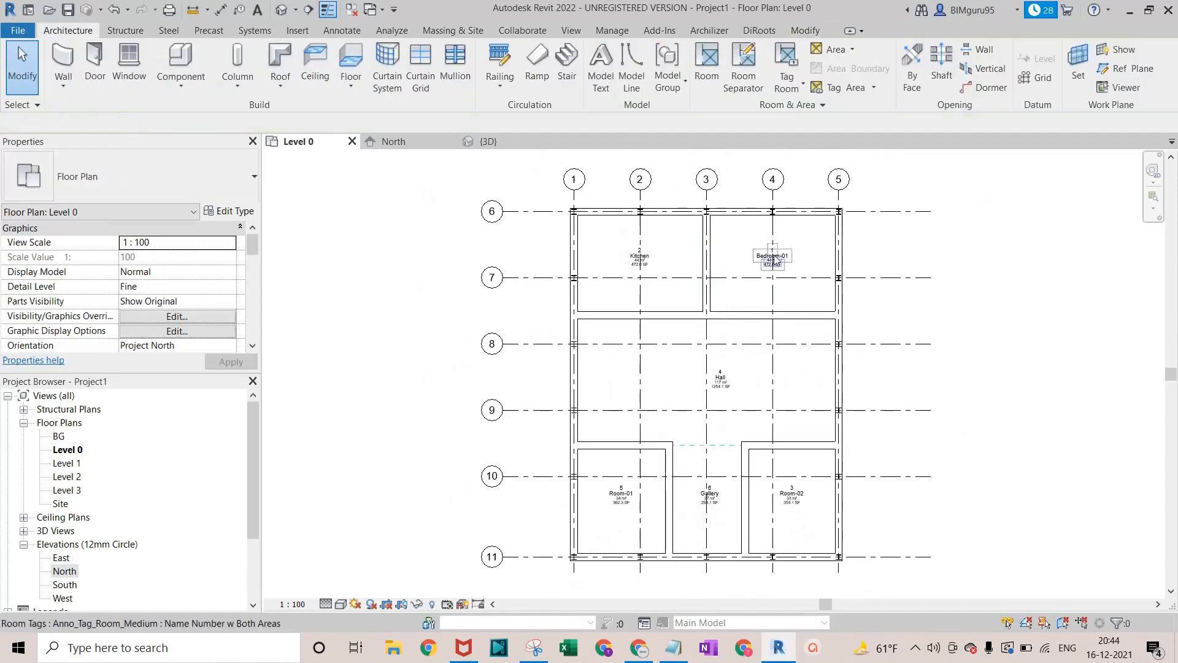
pyautogui.scroll(2, 775, 260)
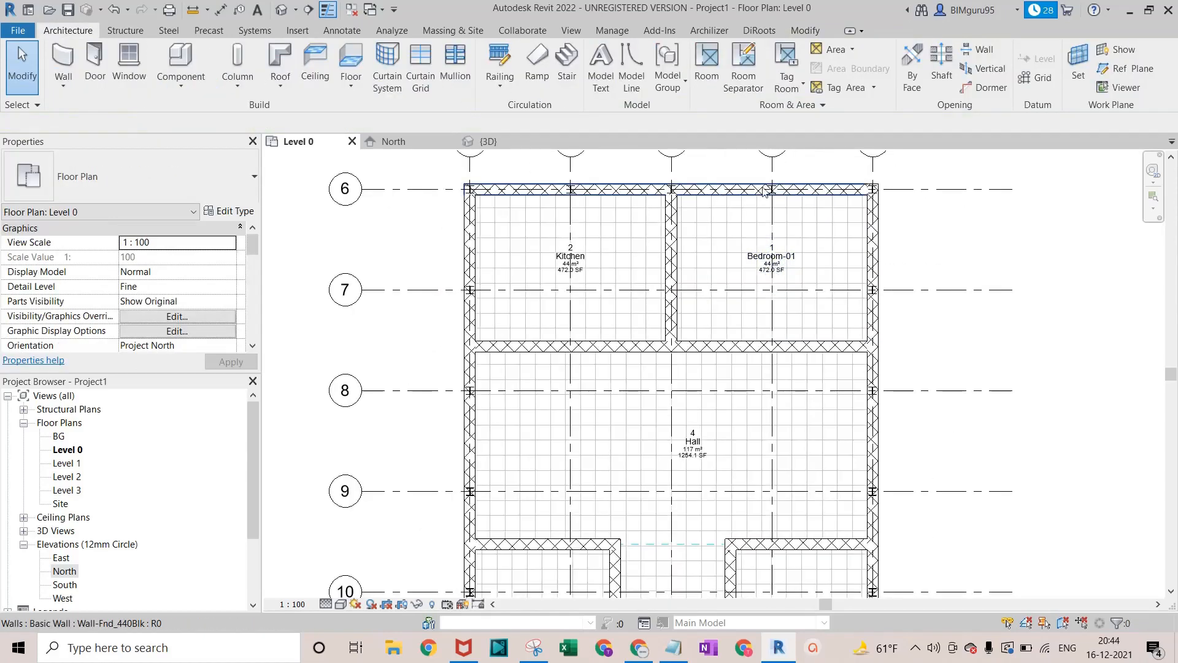
pyautogui.scroll(-3, 482, 183)
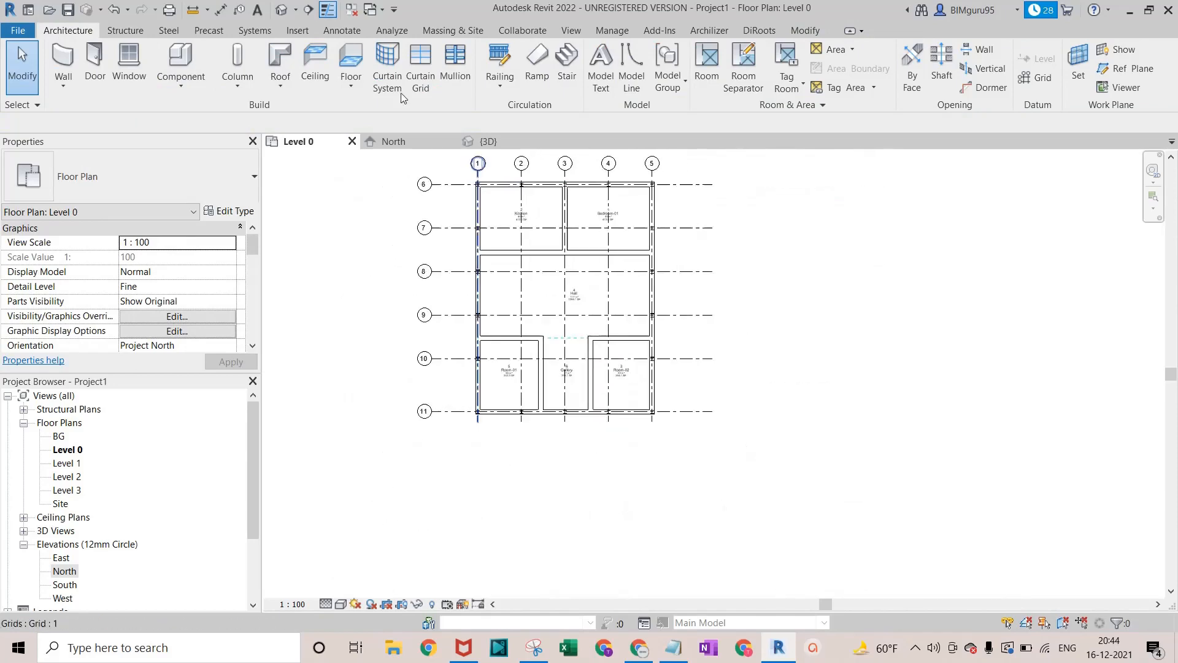
# Examine the remaining structural columns along the walls in the 3D view, using wireframe display
pyautogui.click(488, 141)
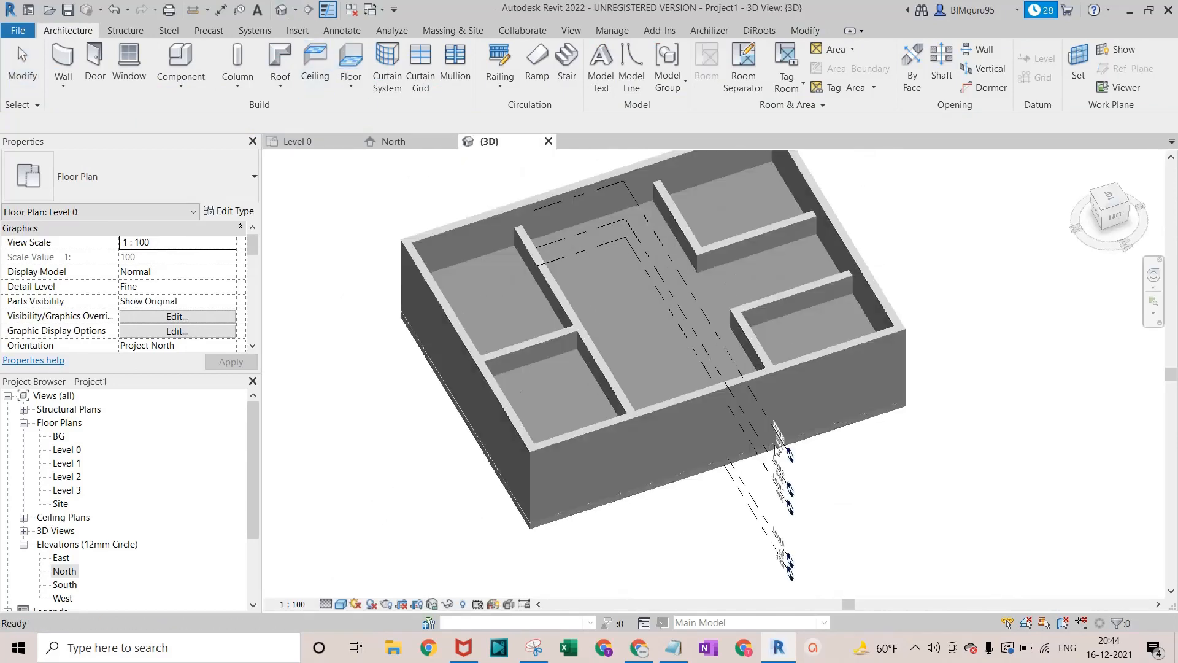
pyautogui.keyDown('shift'); pyautogui.moveTo(766, 419); pyautogui.dragTo(874, 476, button='middle'); pyautogui.keyUp('shift')
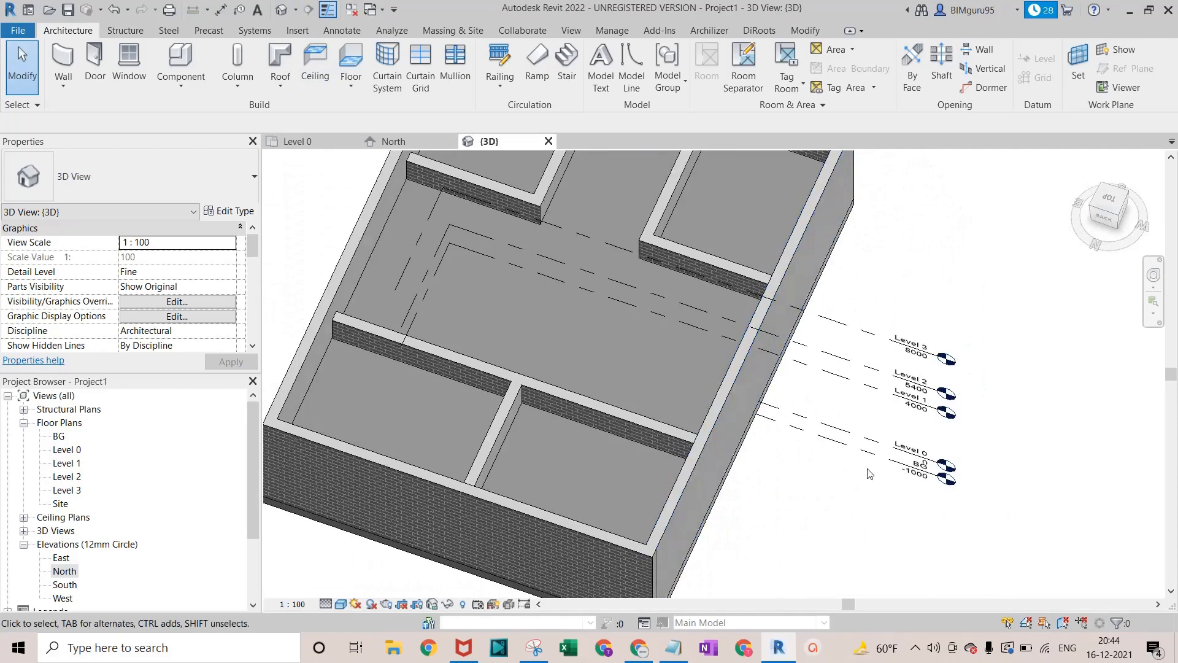
pyautogui.press('f')
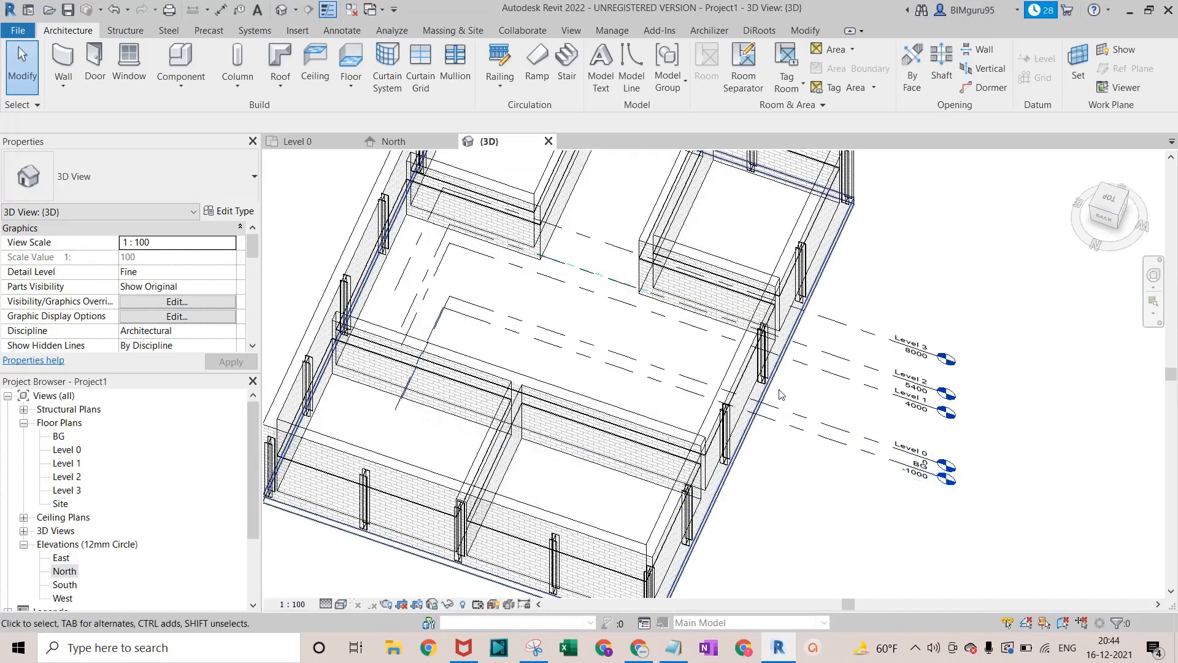
pyautogui.scroll(5, 792, 256)
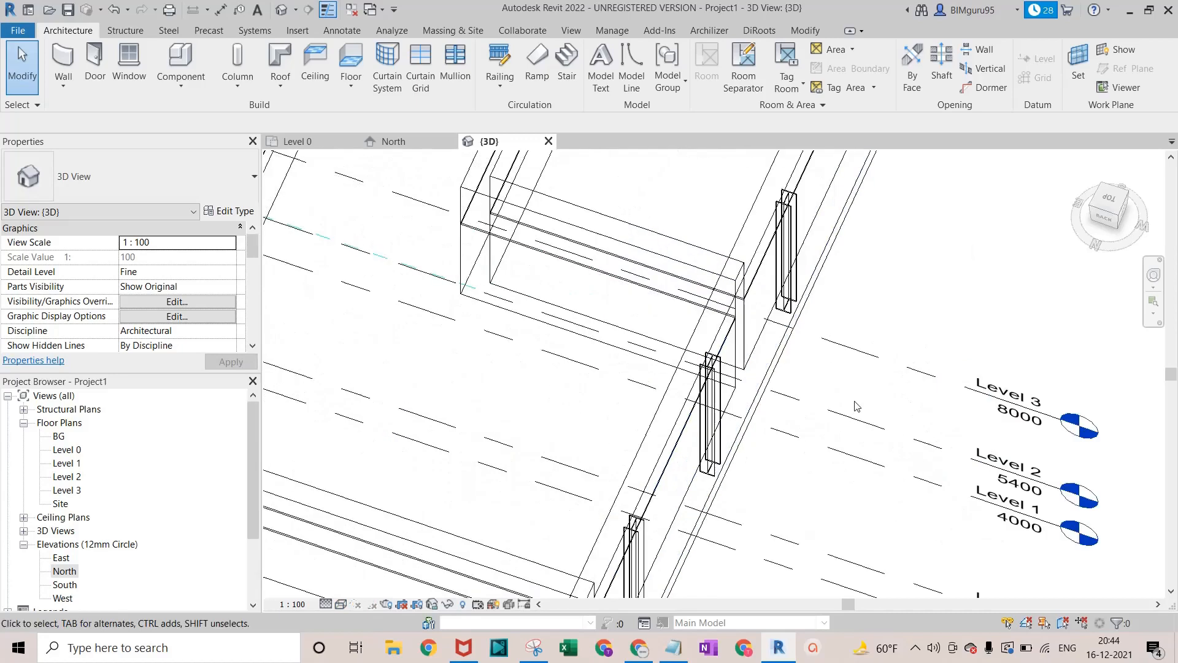
pyautogui.scroll(-8, 777, 246)
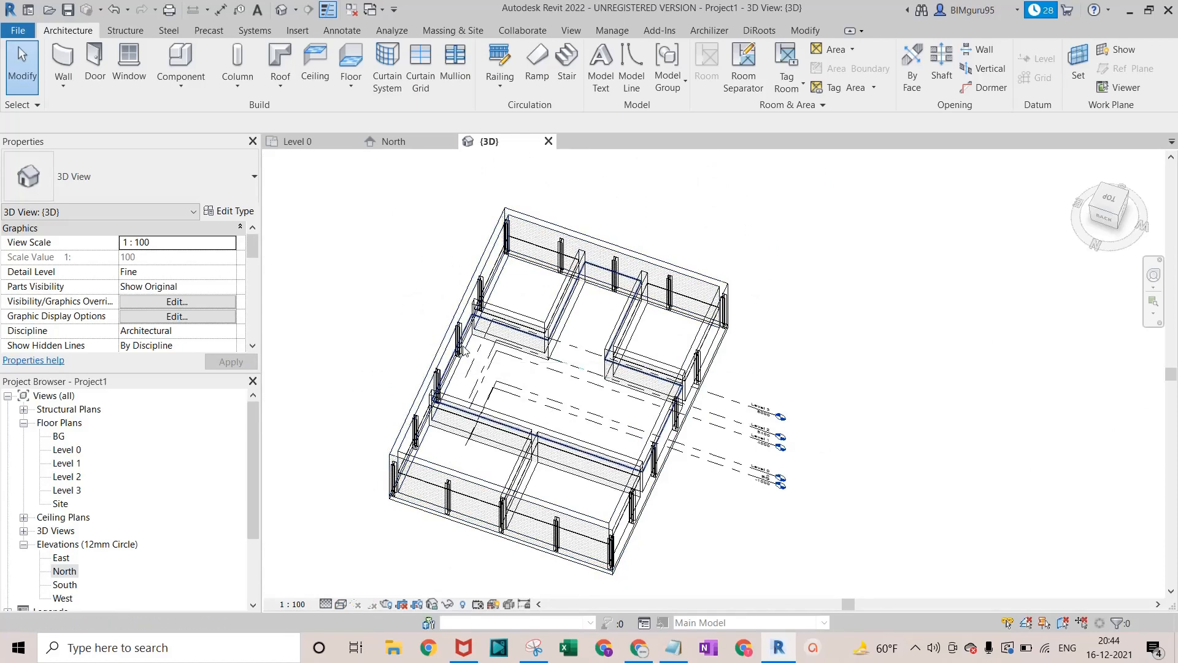
pyautogui.keyDown('shift'); pyautogui.moveTo(463, 345); pyautogui.dragTo(644, 473, button='middle'); pyautogui.keyUp('shift')
# Sketch a rectangular roof footprint on the Level 0 plan between opposite outer wall corners, from grids 1/6 to grids 5/11
pyautogui.doubleClick(67, 449)
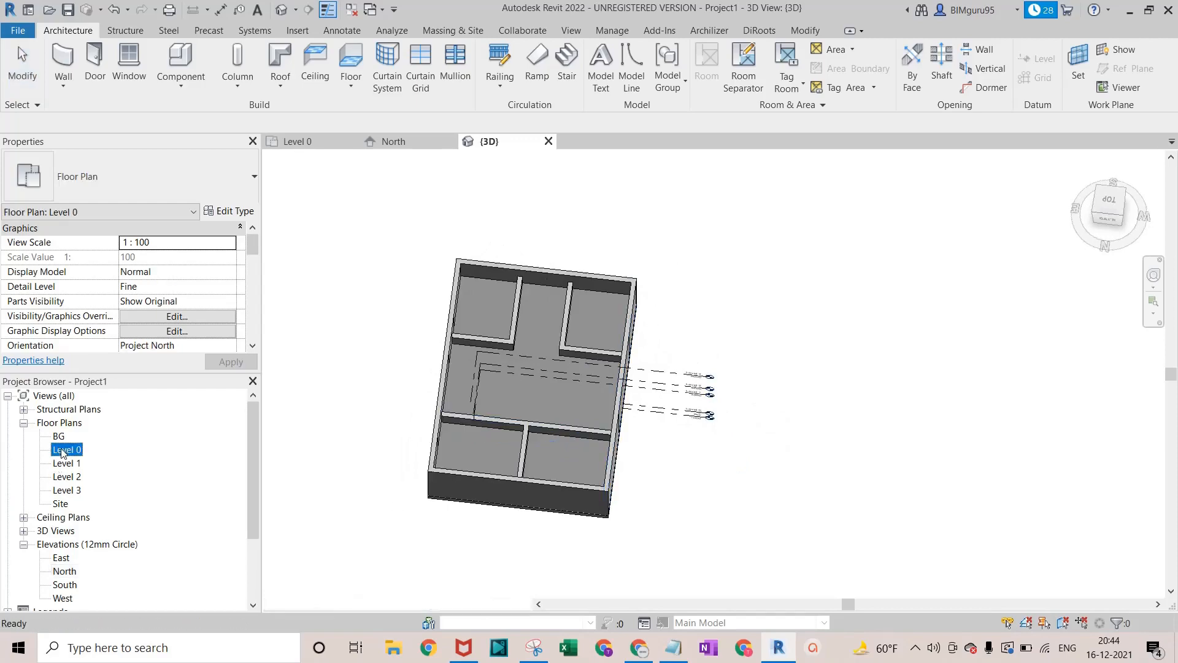
pyautogui.scroll(2, 519, 235)
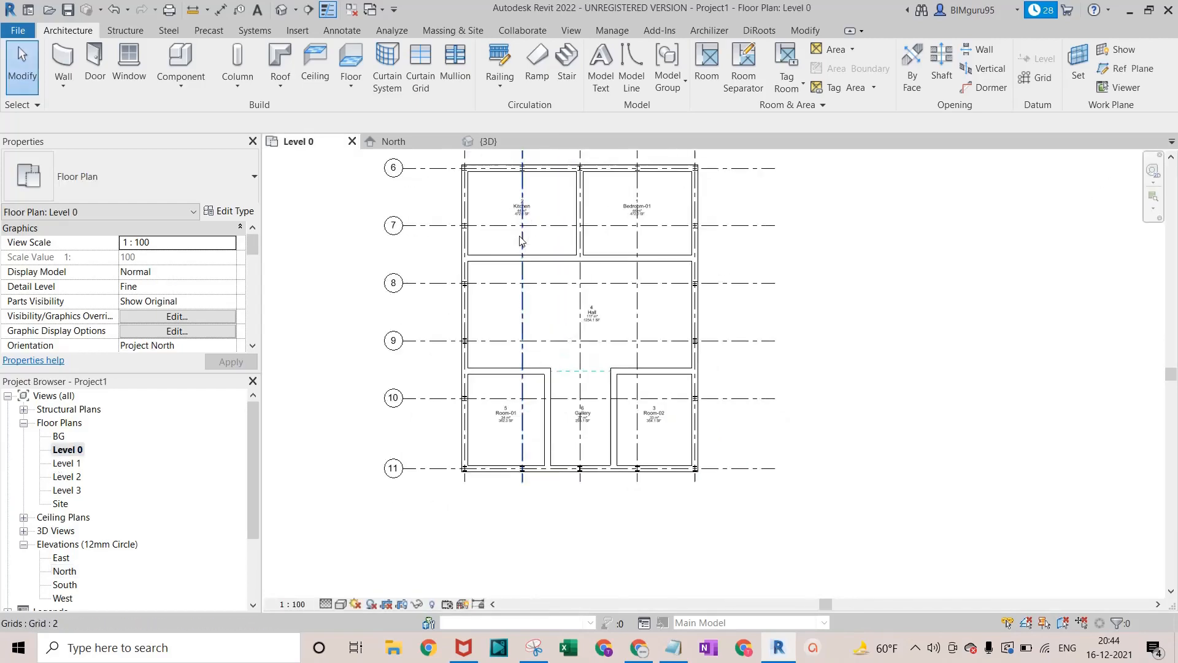
pyautogui.scroll(-3, 539, 322)
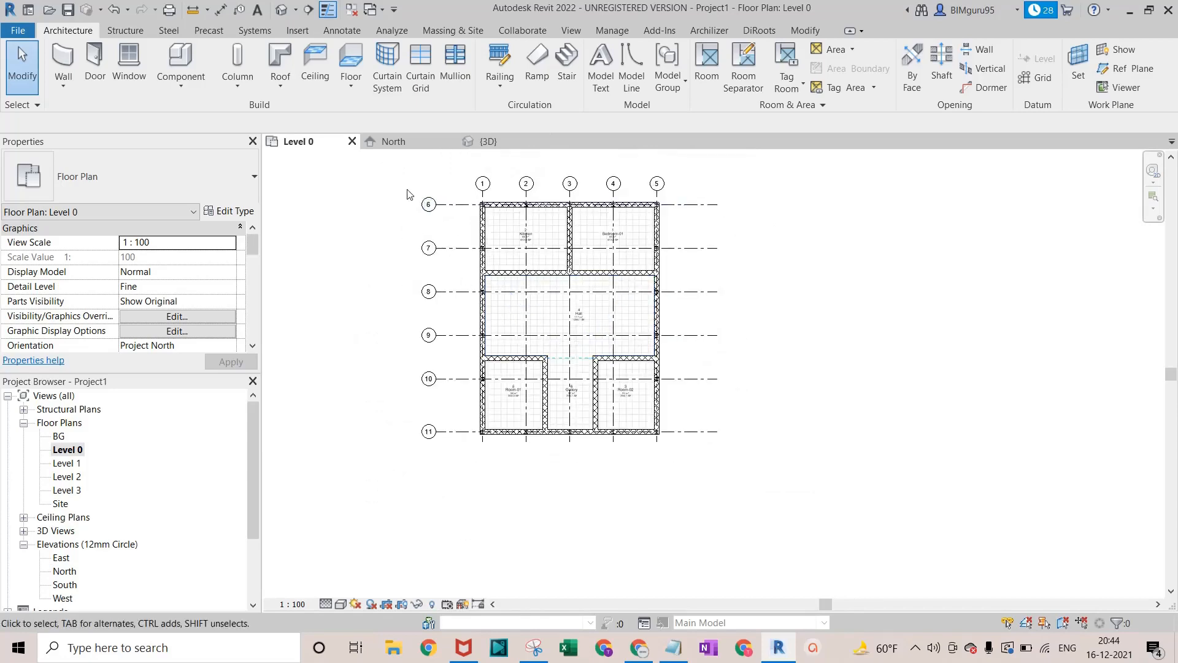
pyautogui.click(360, 86)
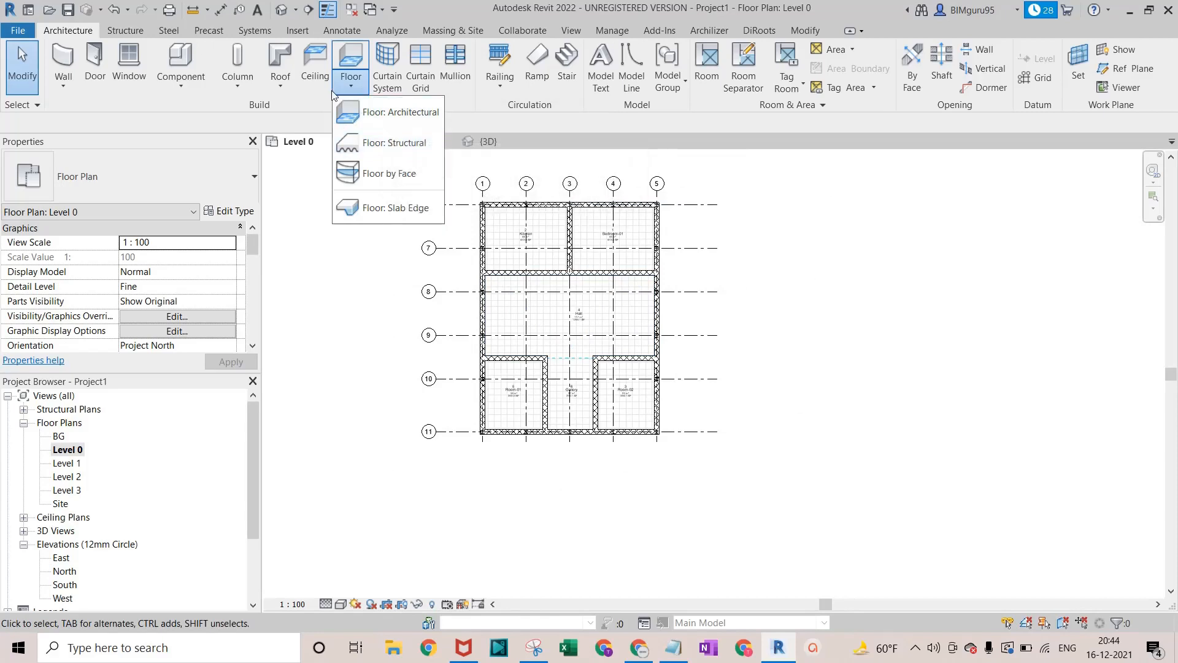
pyautogui.click(283, 88)
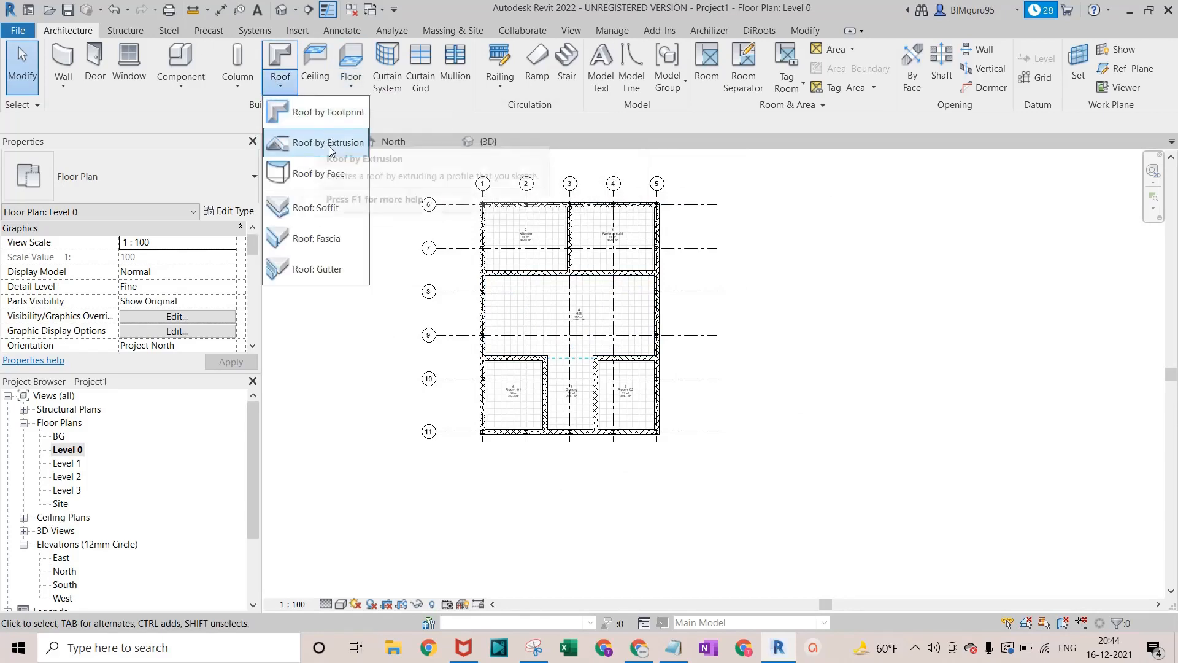
pyautogui.click(341, 112)
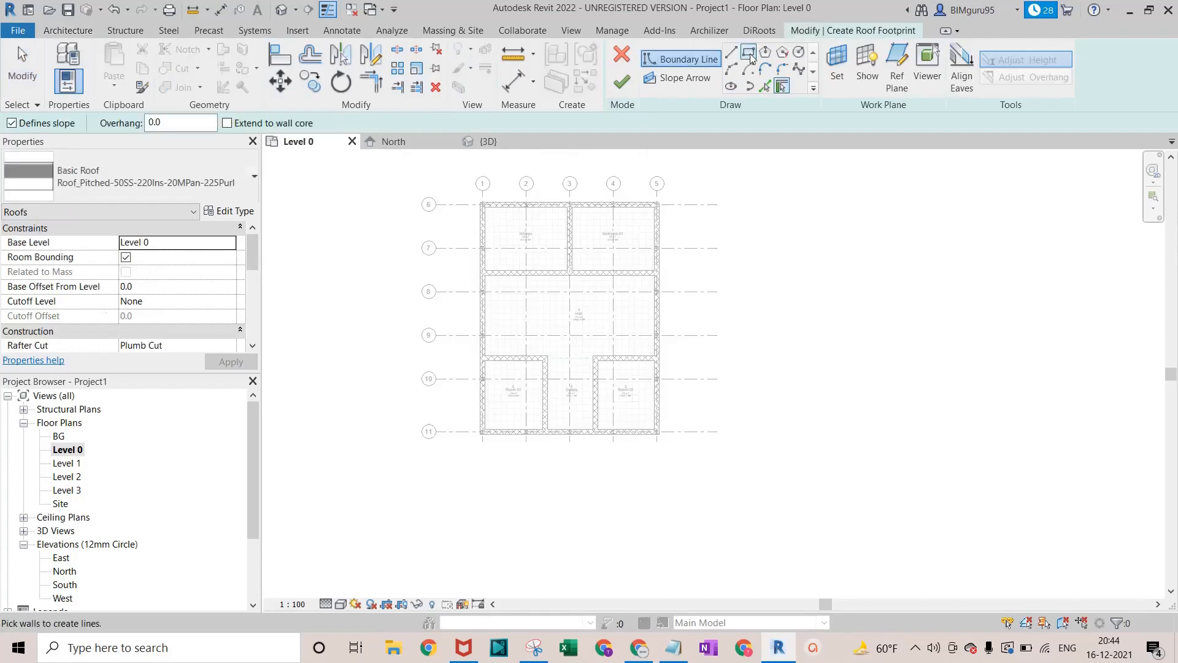
pyautogui.click(749, 52)
pyautogui.scroll(4, 460, 204)
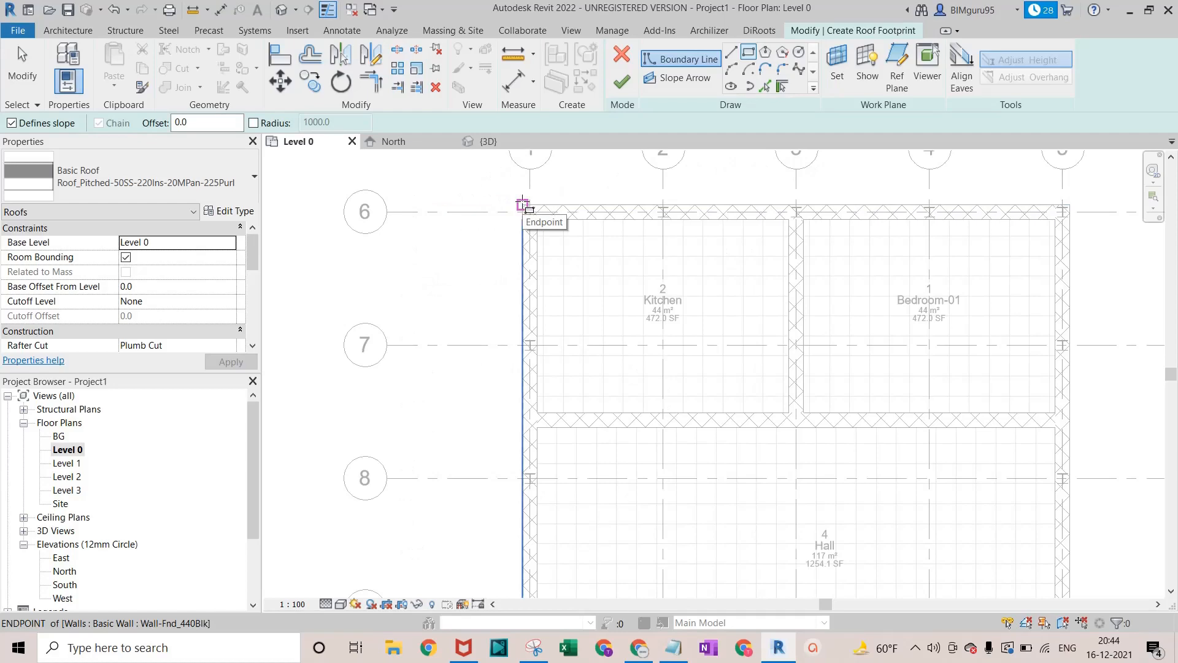
pyautogui.click(523, 205)
pyautogui.scroll(-5, 949, 376)
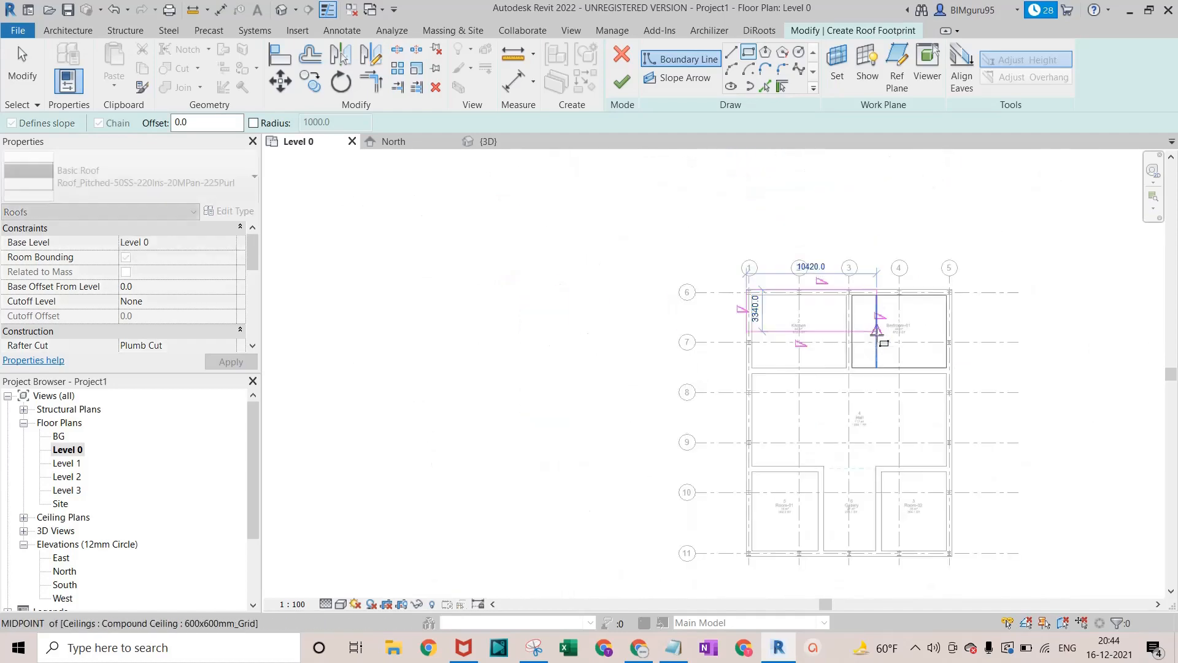
pyautogui.scroll(3, 901, 452)
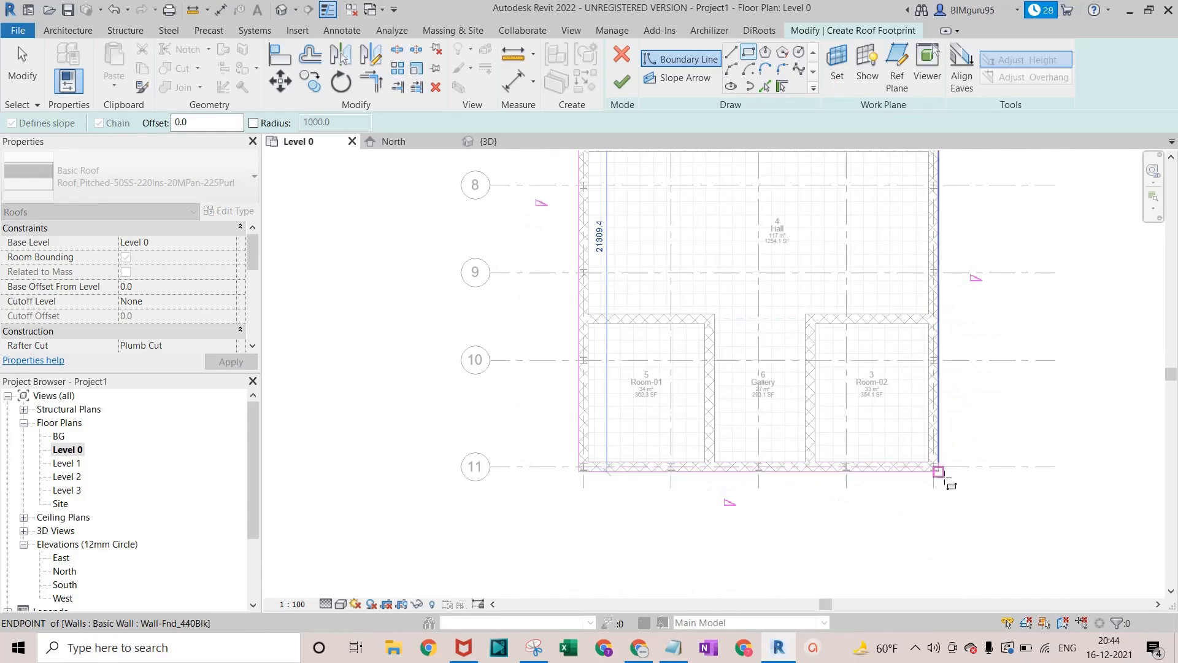
pyautogui.click(946, 478)
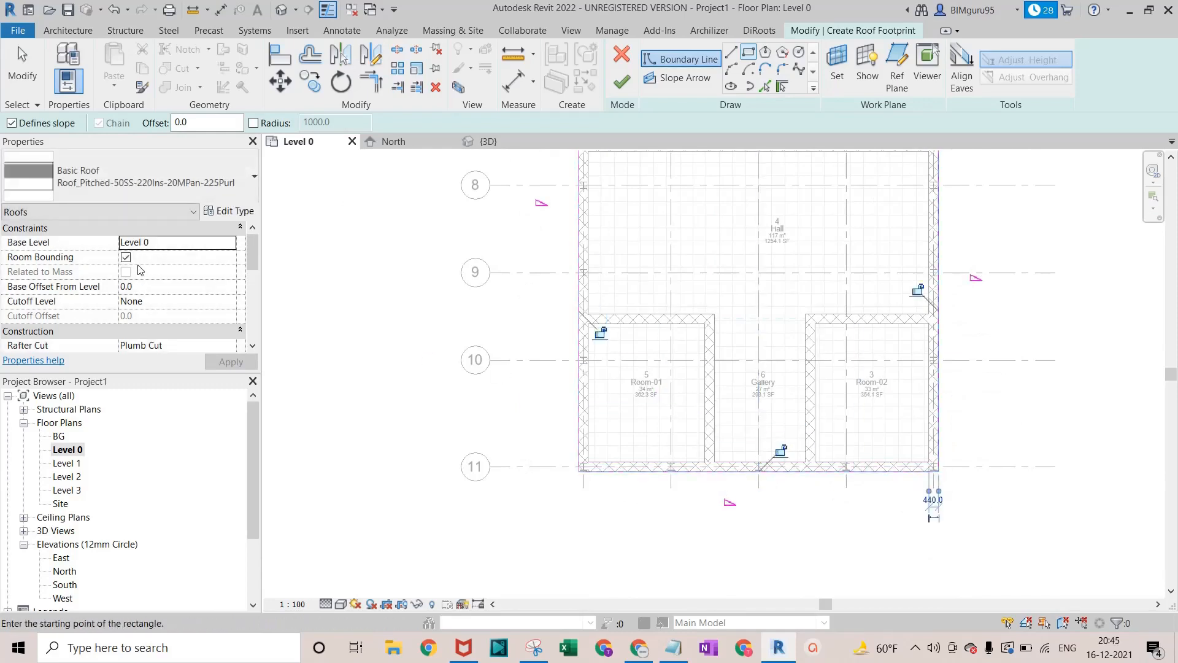
# Set the roof slope to 0° and finish the roof footprint, dismissing the room warnings
pyautogui.scroll(-5, 148, 279)
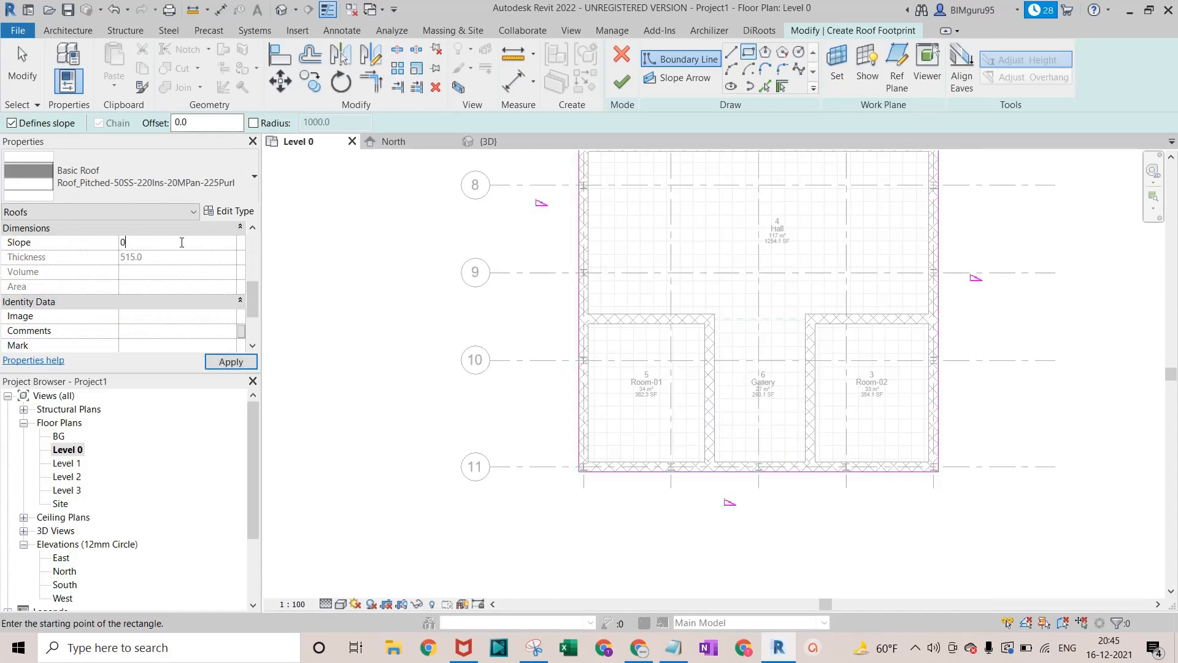
pyautogui.press('Return')
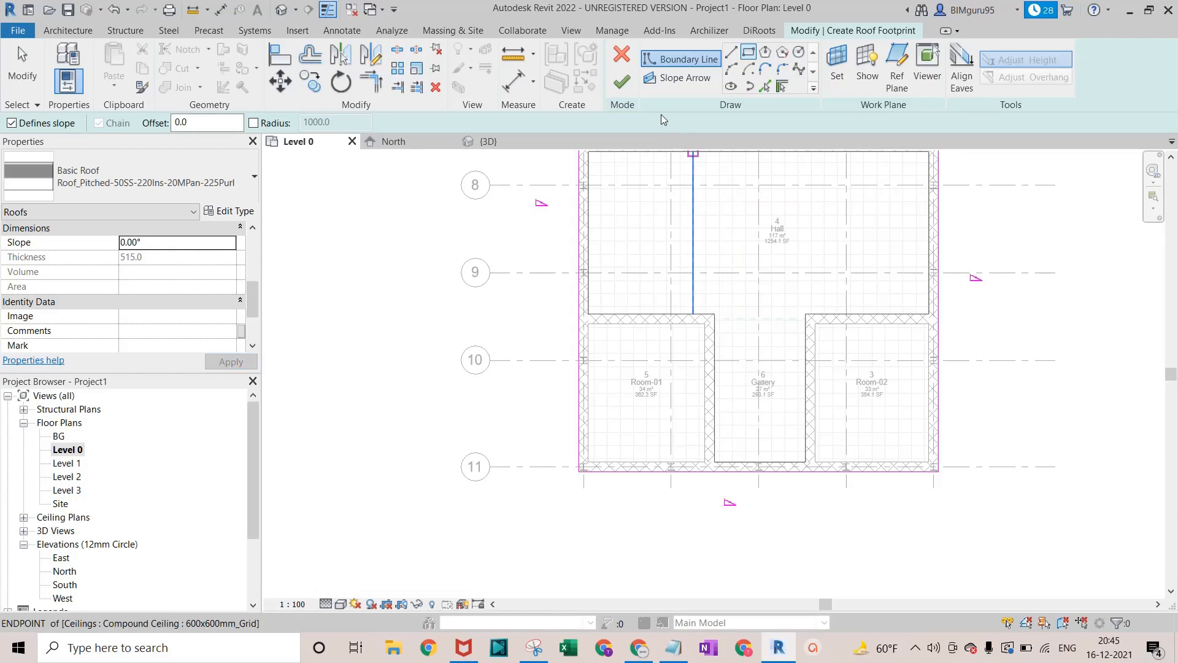
pyautogui.click(621, 80)
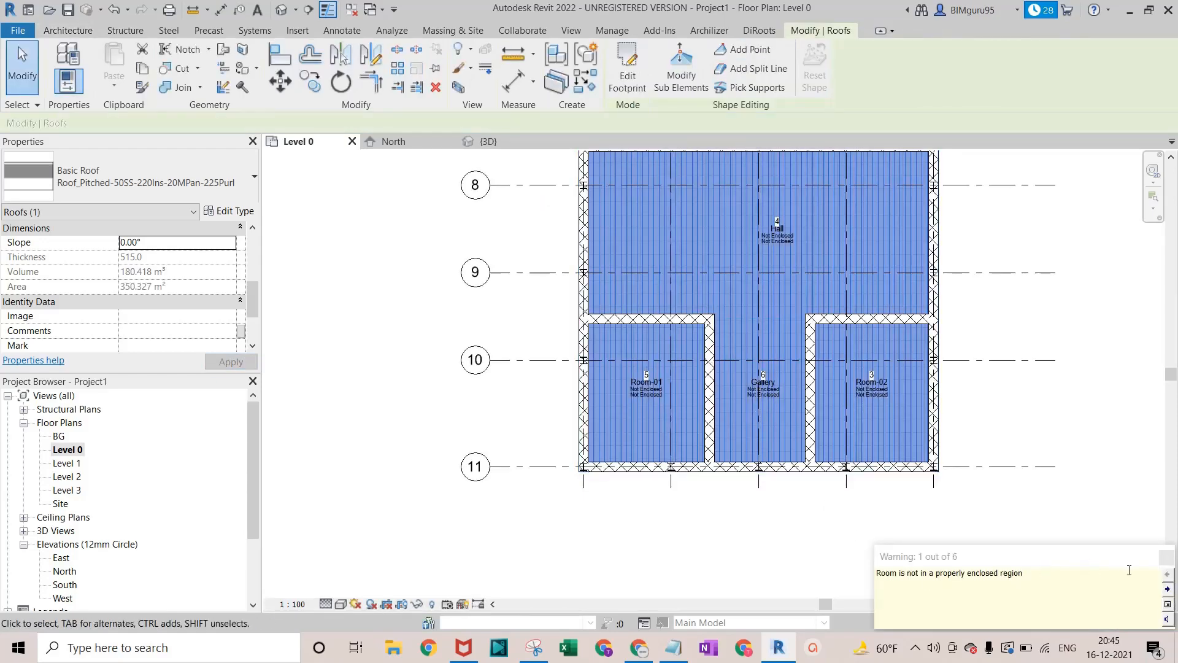
pyautogui.click(1167, 558)
pyautogui.scroll(-2, 808, 423)
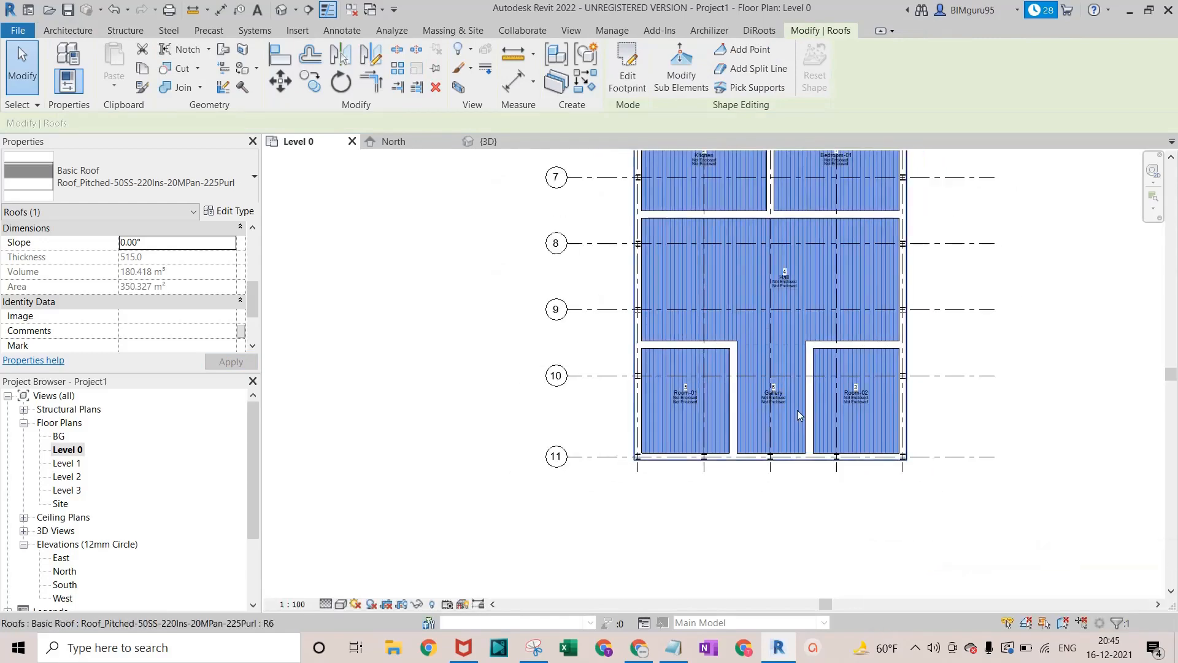
# Select the new roof in the 3D view and set its base level to Level 1
pyautogui.click(282, 11)
pyautogui.click(853, 458)
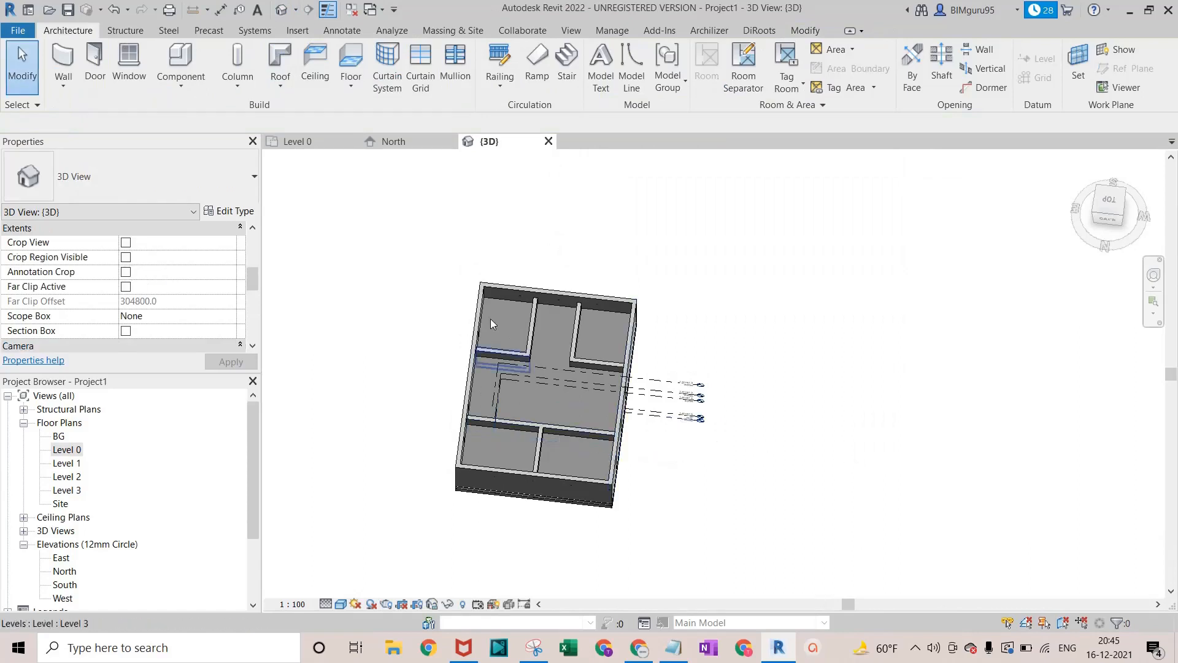
pyautogui.click(1098, 215)
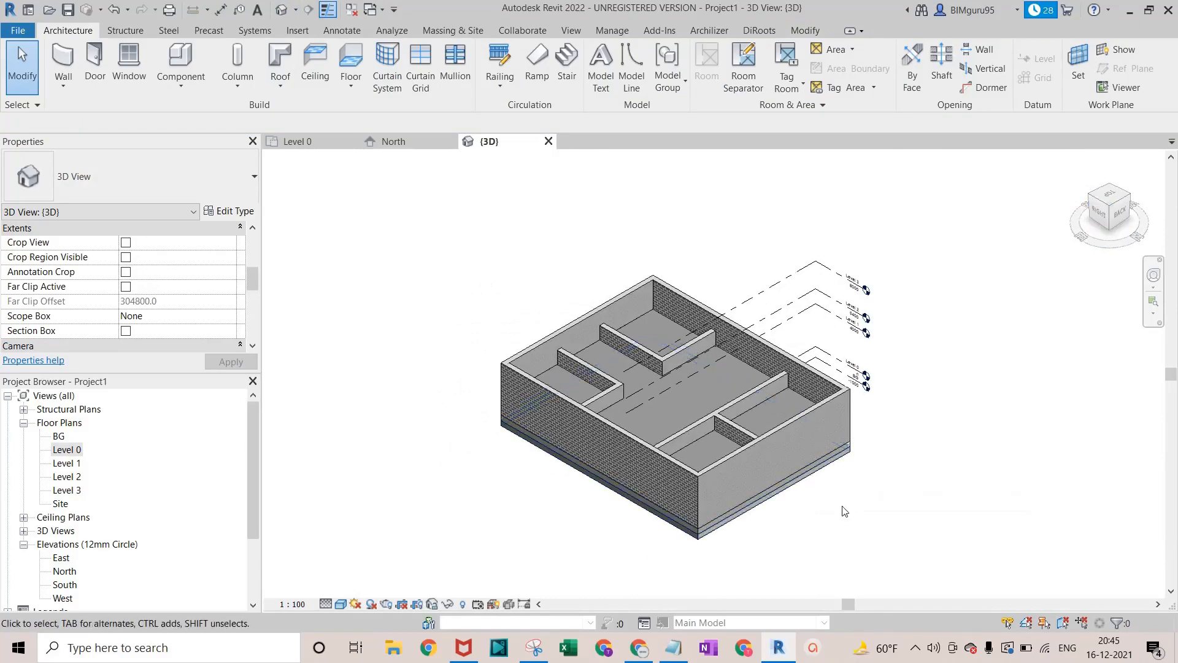
pyautogui.scroll(3, 835, 467)
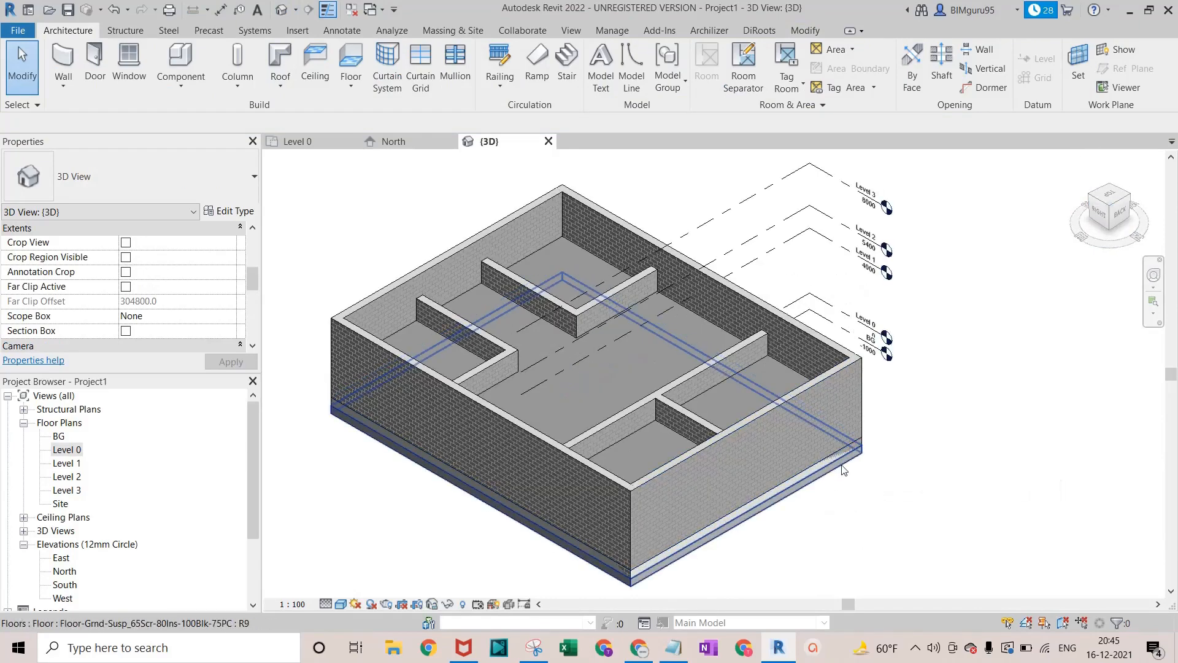
pyautogui.click(842, 469)
pyautogui.scroll(2, 843, 469)
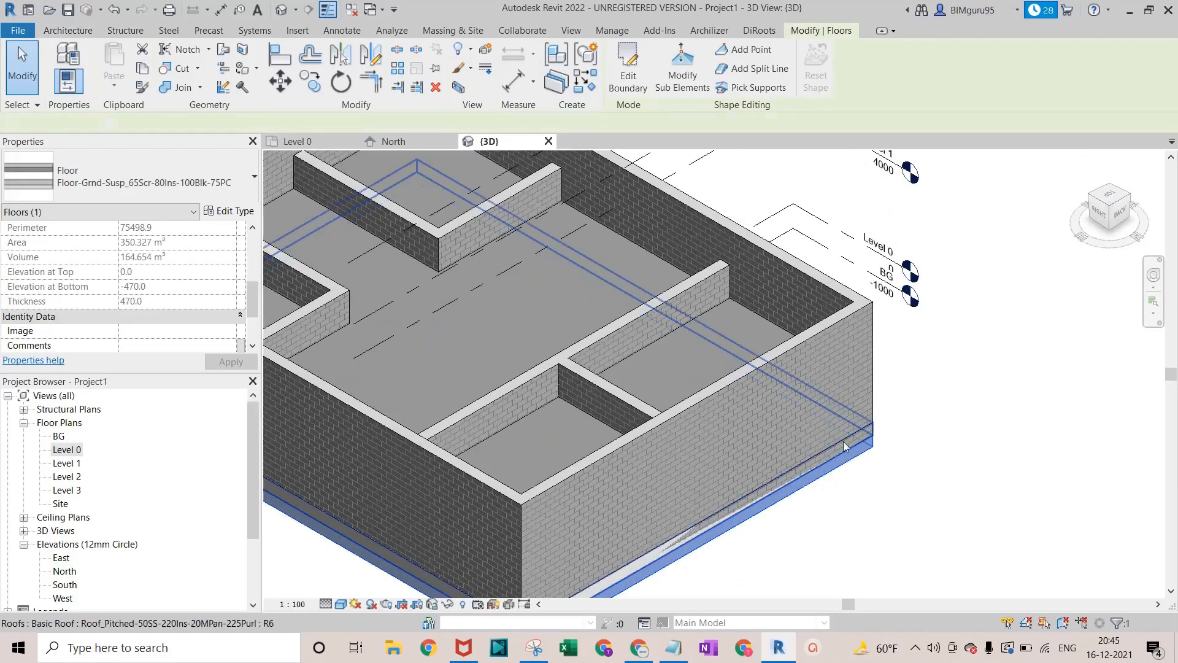
pyautogui.click(844, 447)
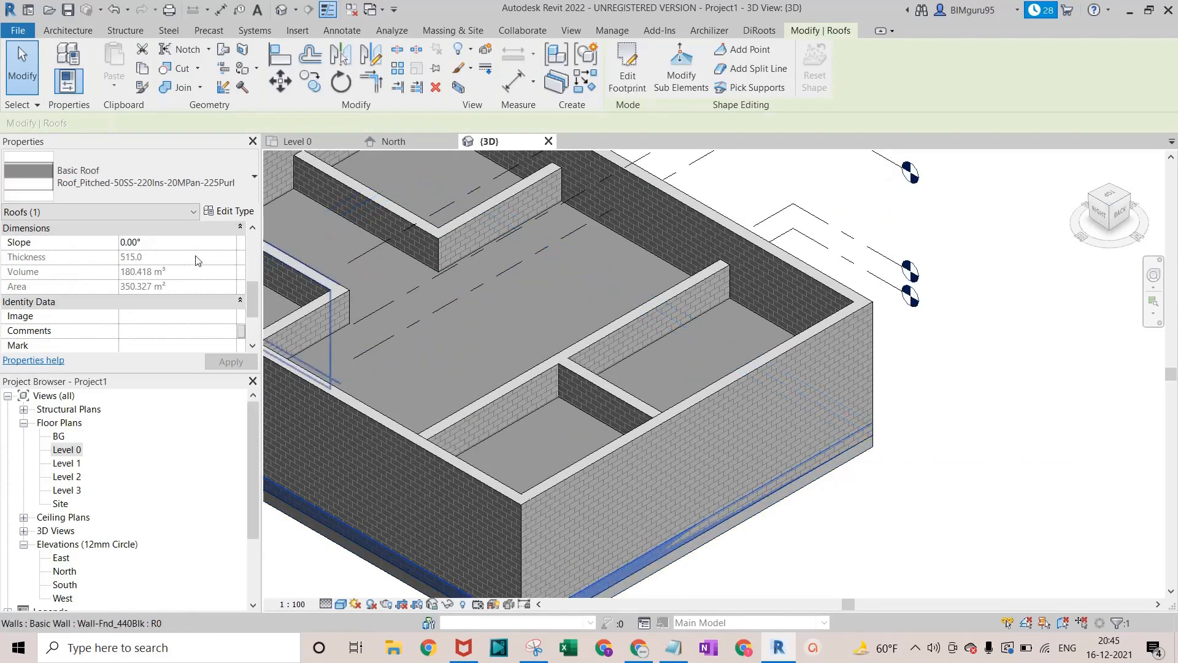
pyautogui.scroll(5, 211, 276)
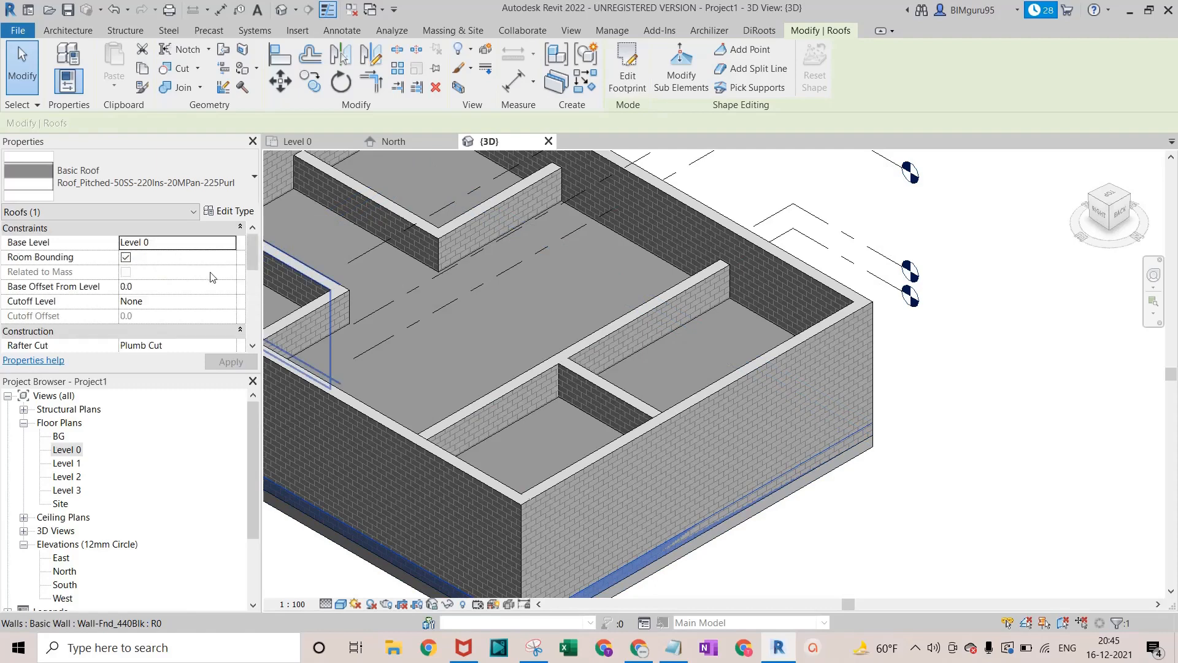
pyautogui.click(231, 244)
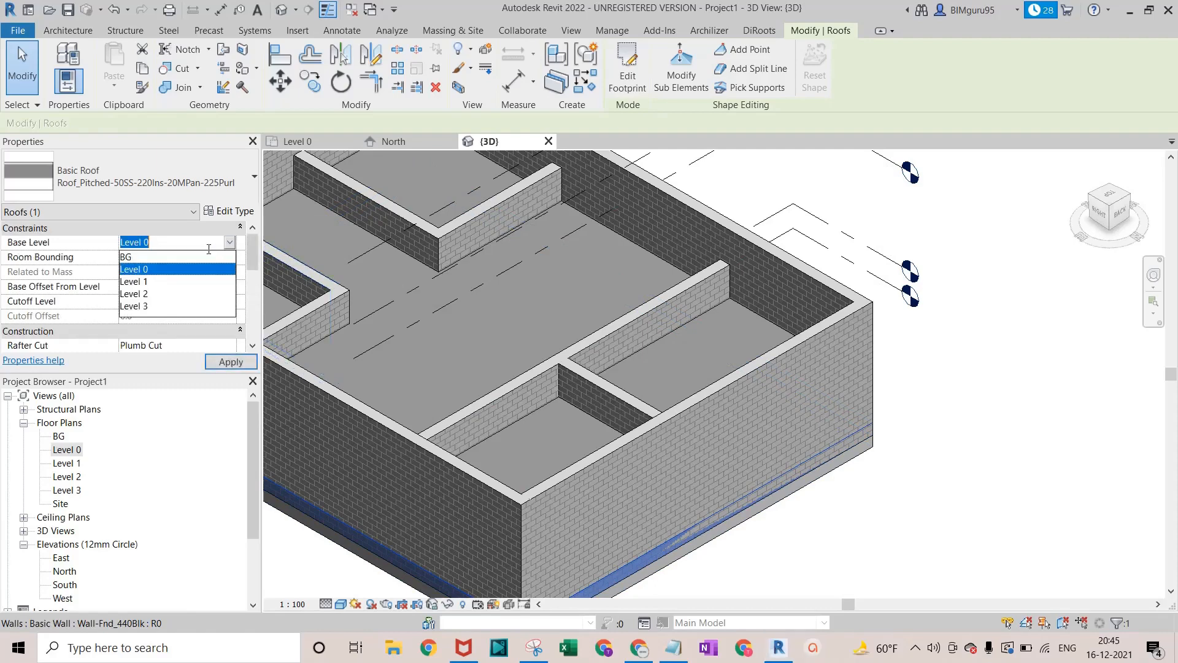
pyautogui.click(144, 282)
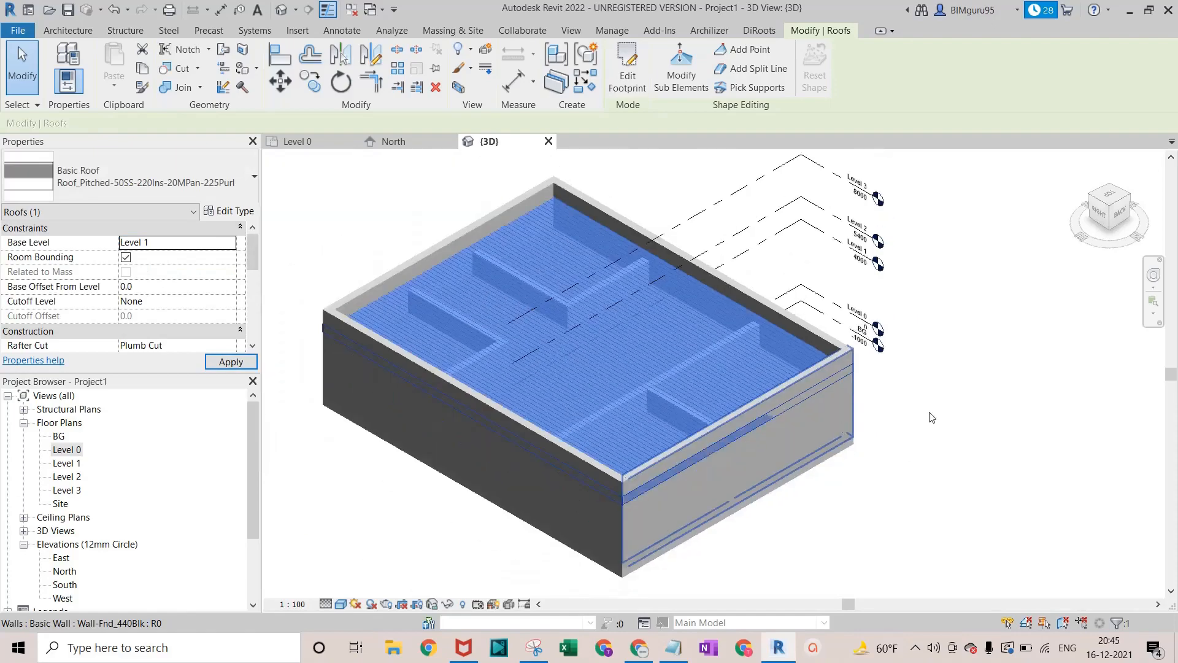
pyautogui.click(931, 417)
# Inspect the flat roof from all sides in 3D, checking how it sits against the surrounding outer walls
pyautogui.scroll(2, 724, 390)
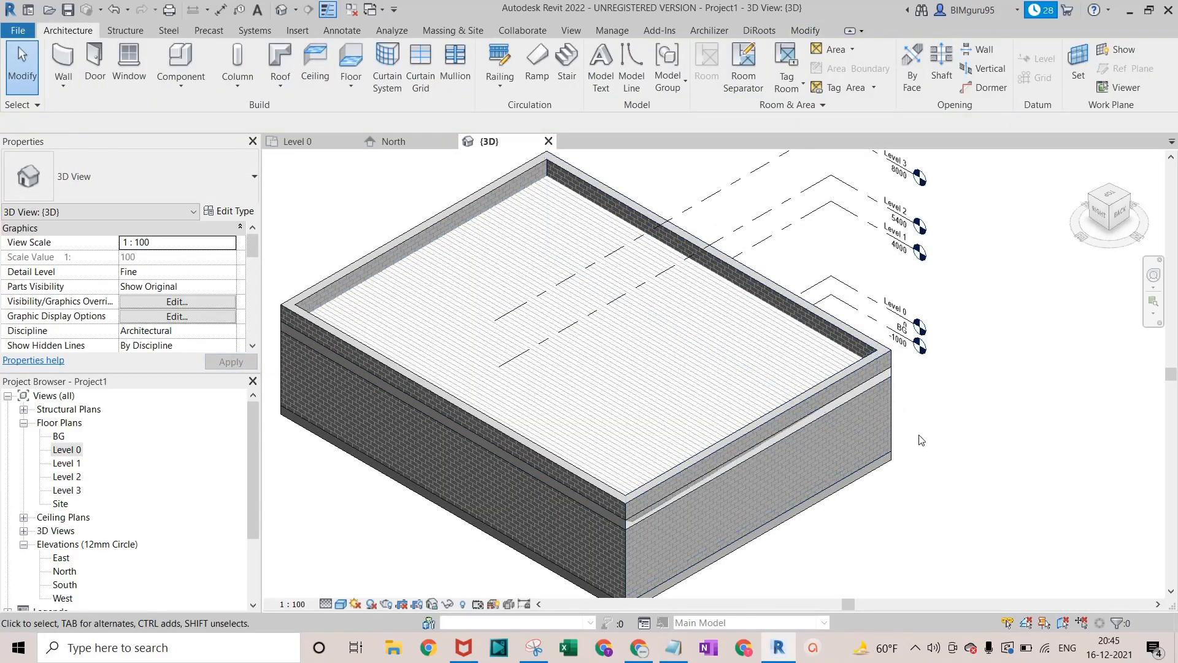
pyautogui.keyDown('shift'); pyautogui.moveTo(921, 440); pyautogui.dragTo(547, 457, button='middle'); pyautogui.keyUp('shift')
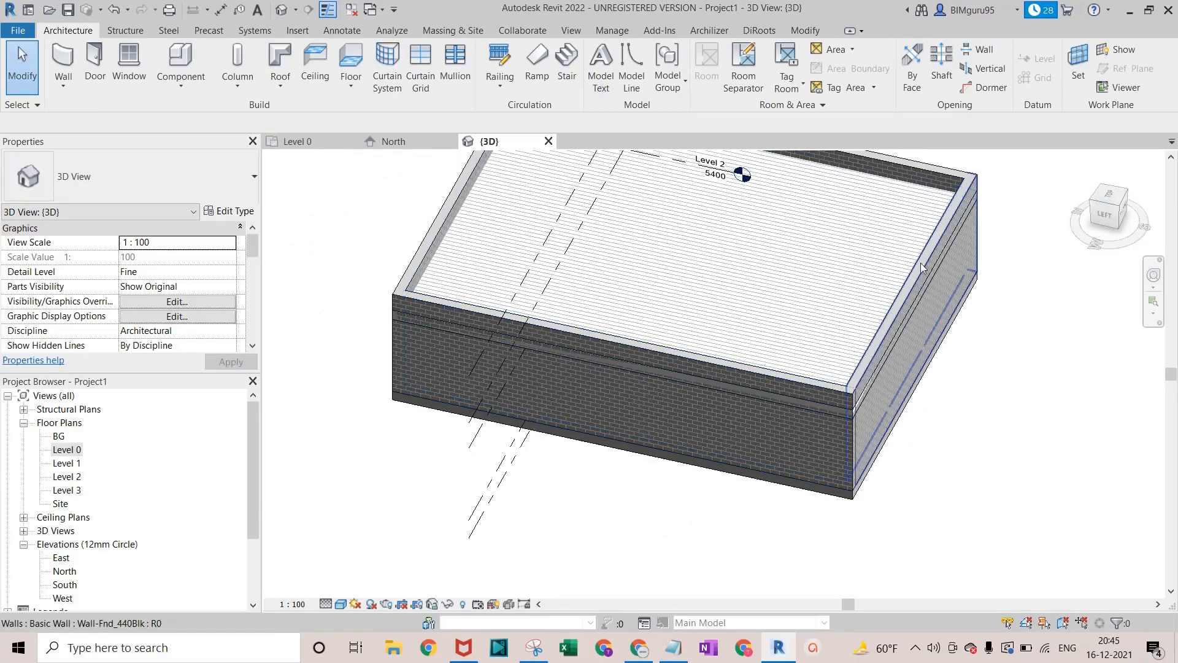
pyautogui.keyDown('shift'); pyautogui.moveTo(768, 422); pyautogui.dragTo(515, 301, button='middle'); pyautogui.keyUp('shift')
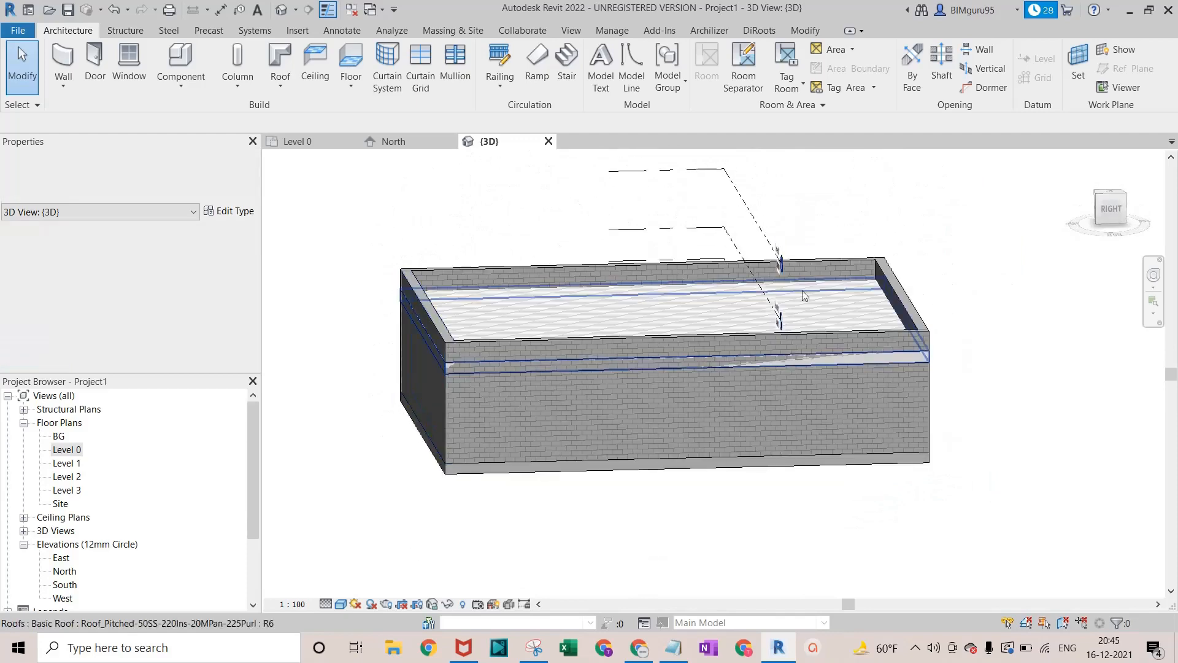
pyautogui.keyDown('shift'); pyautogui.moveTo(805, 296); pyautogui.dragTo(635, 310, button='middle'); pyautogui.keyUp('shift')
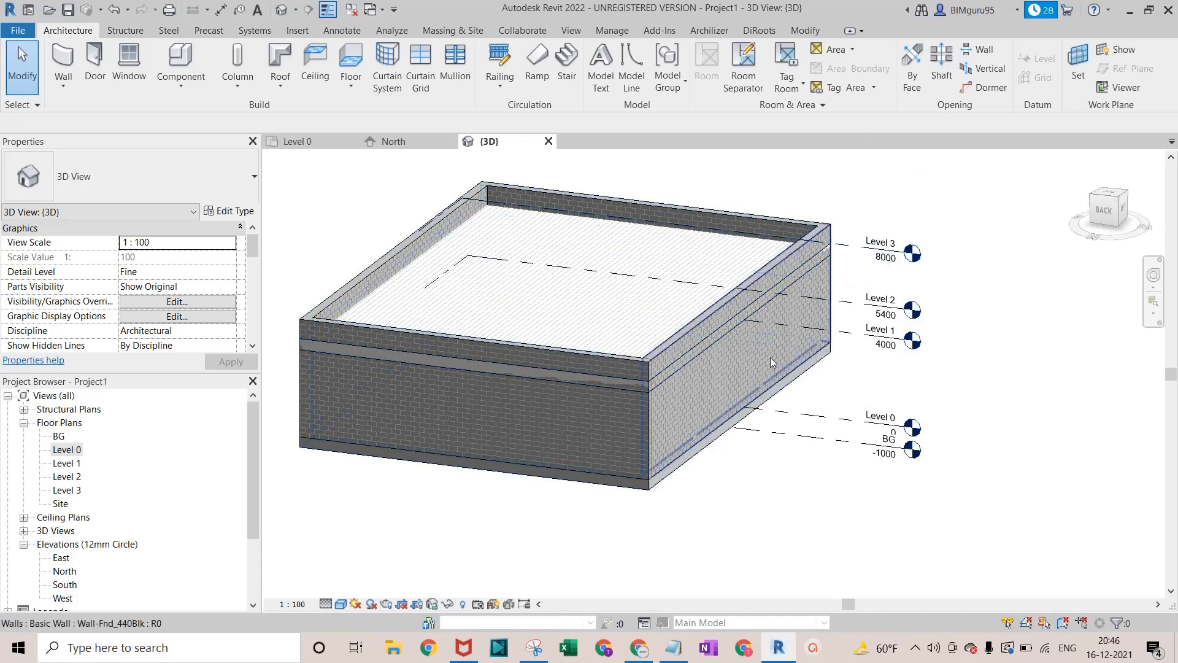
pyautogui.keyDown('shift'); pyautogui.moveTo(771, 358); pyautogui.dragTo(913, 367, button='middle'); pyautogui.keyUp('shift')
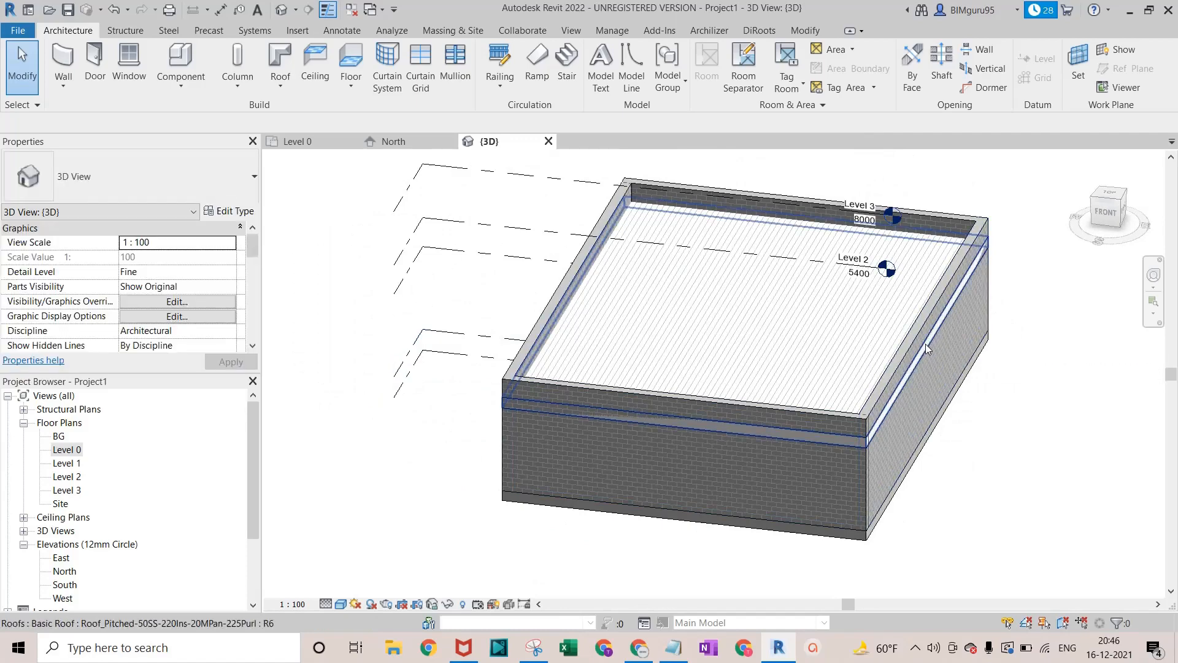
pyautogui.keyDown('shift'); pyautogui.moveTo(879, 329); pyautogui.dragTo(570, 396, button='middle'); pyautogui.keyUp('shift')
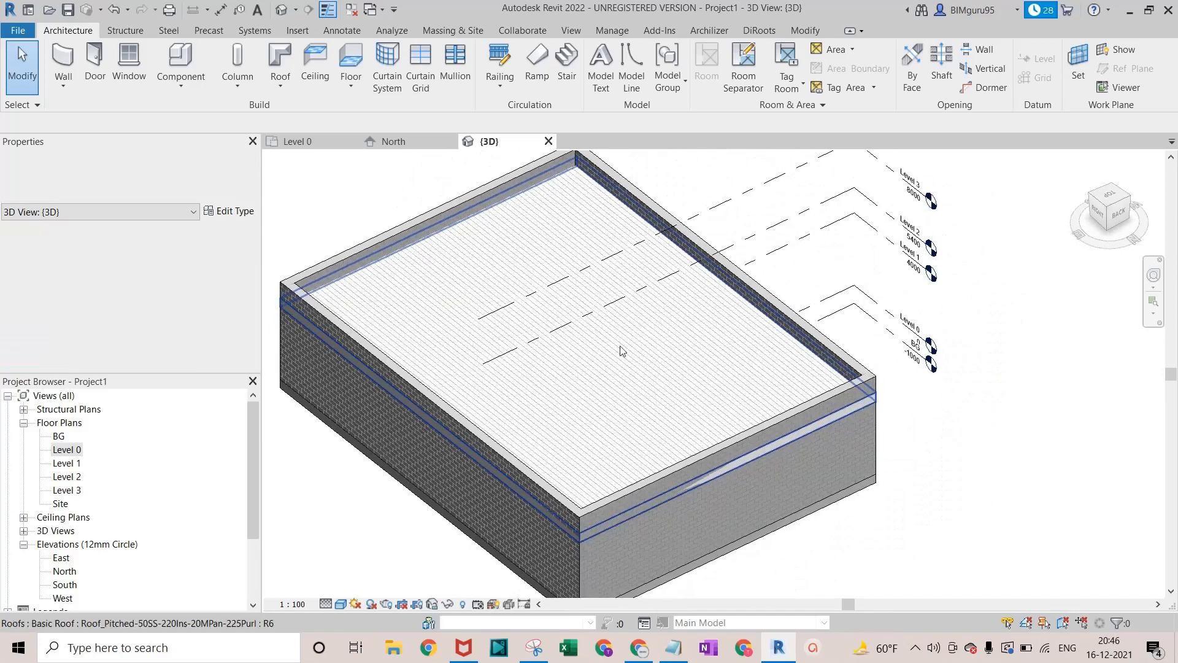
pyautogui.scroll(-4, 726, 348)
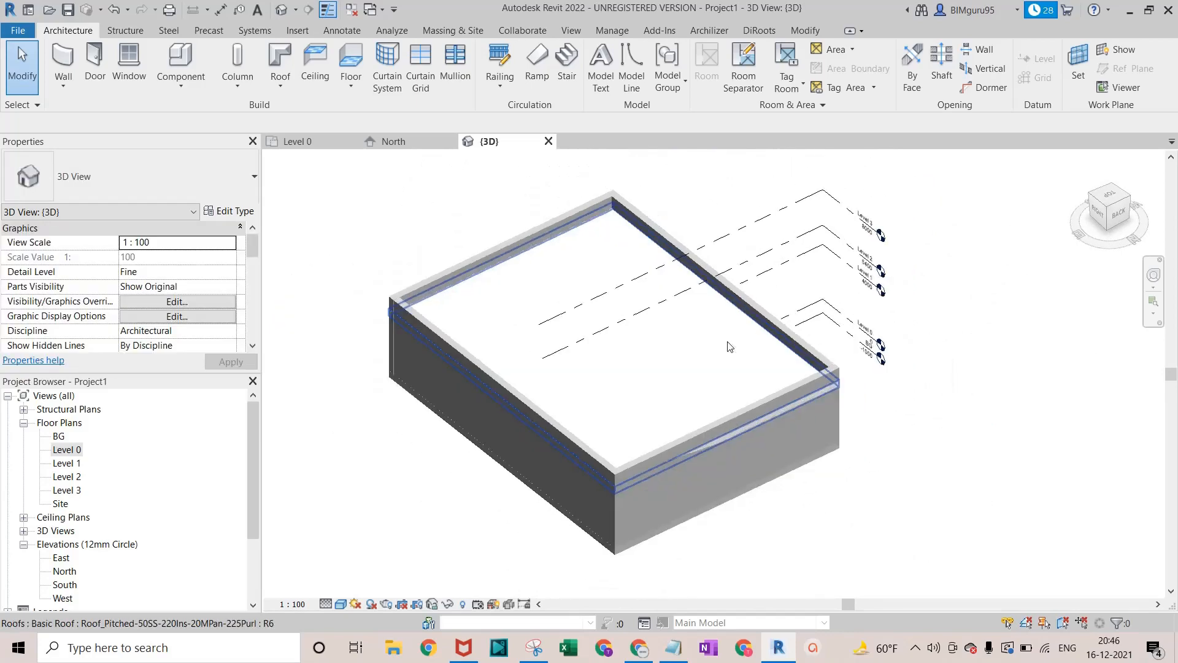
pyautogui.keyDown('shift'); pyautogui.moveTo(728, 347); pyautogui.dragTo(660, 335, button='middle'); pyautogui.keyUp('shift')
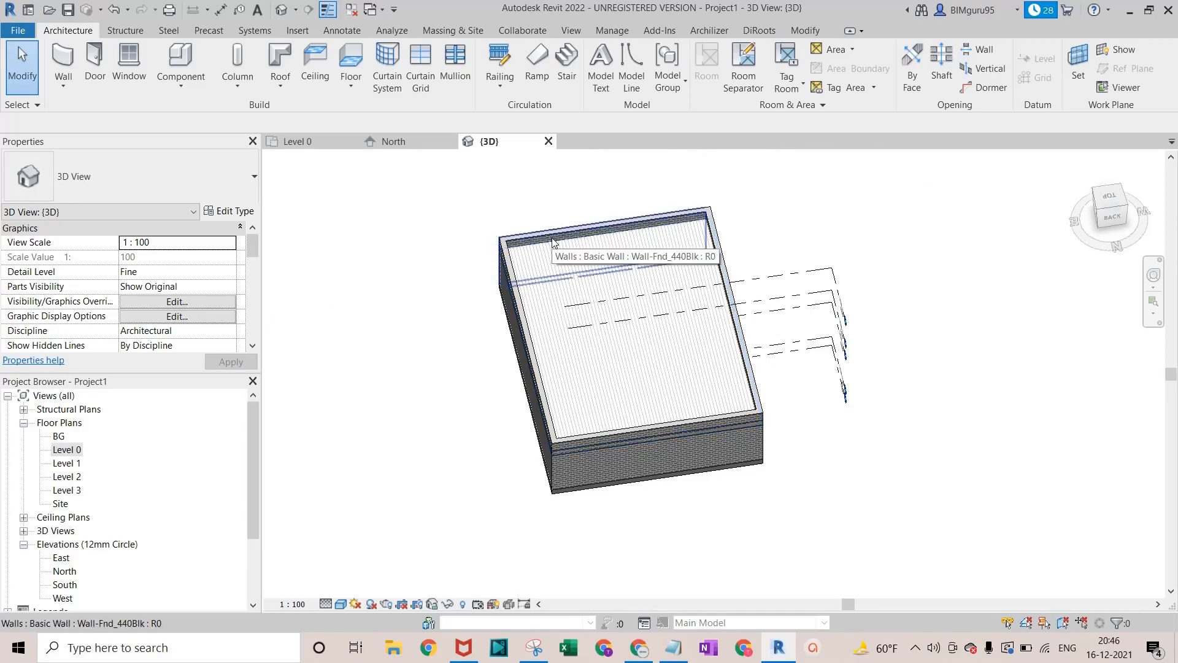
# Start a stair on the Level 0 plan and review its top level, riser count and tread depth settings
pyautogui.click(322, 142)
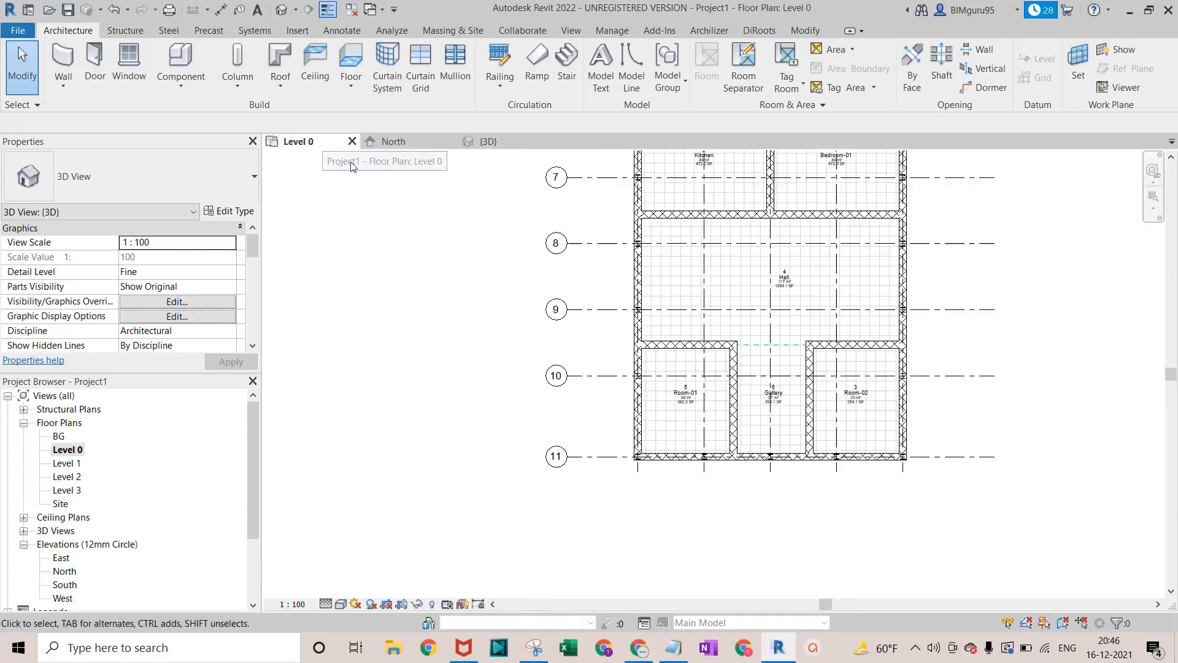
pyautogui.scroll(-3, 757, 297)
pyautogui.scroll(5, 757, 297)
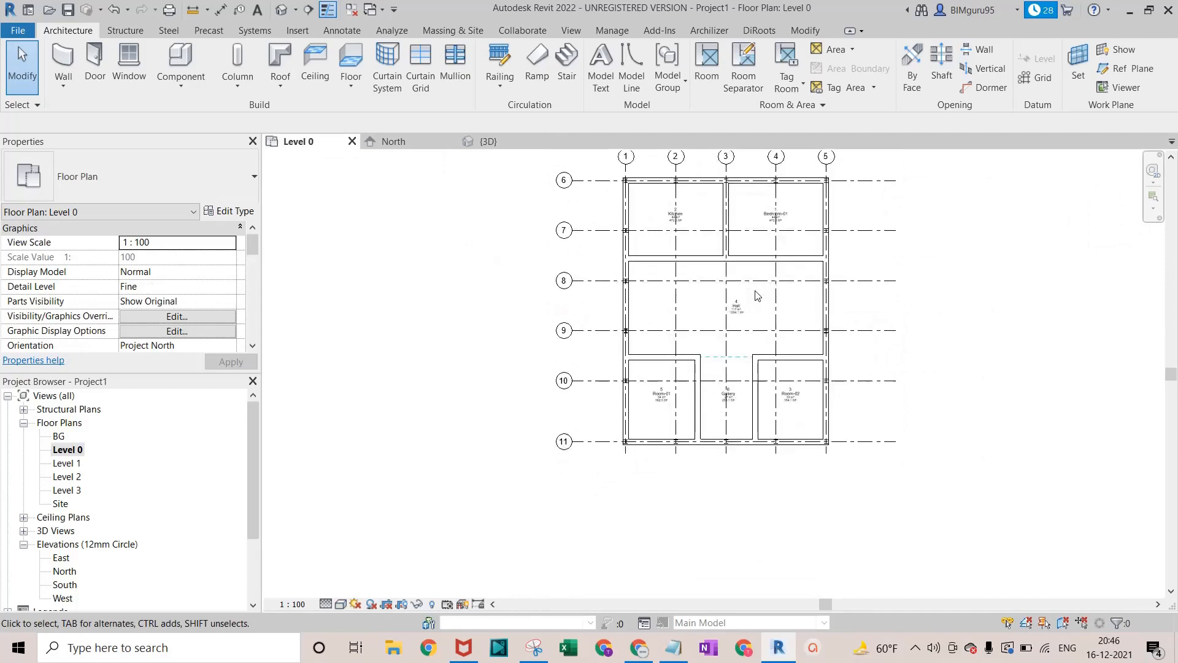
pyautogui.scroll(2, 610, 382)
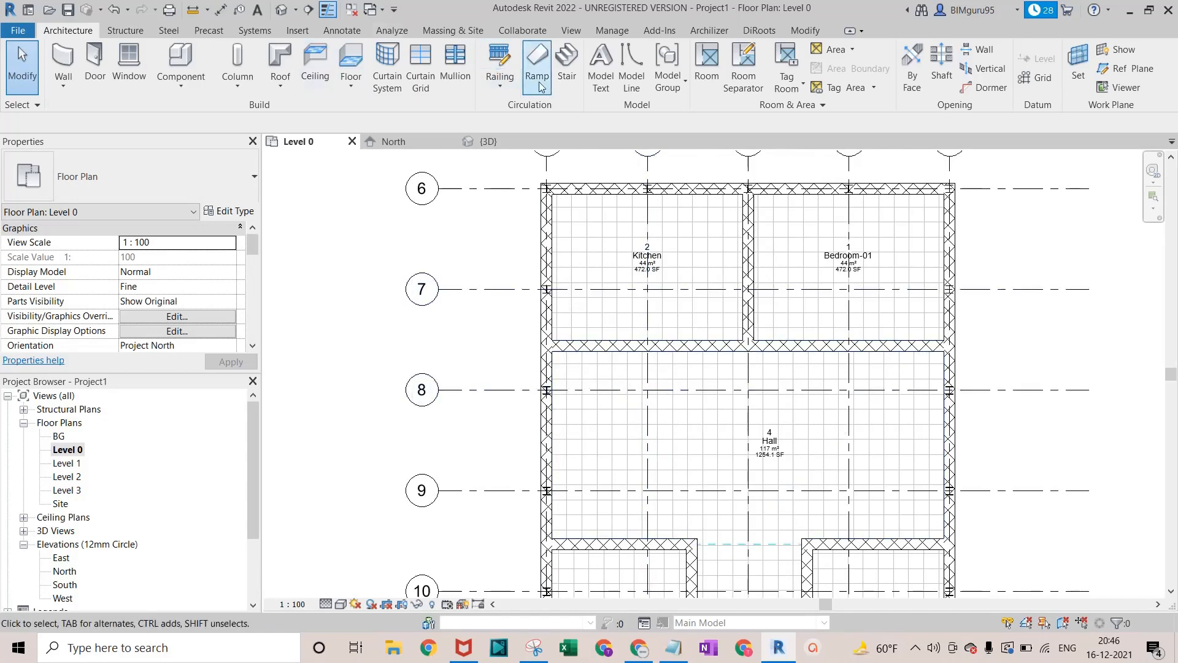
pyautogui.click(566, 68)
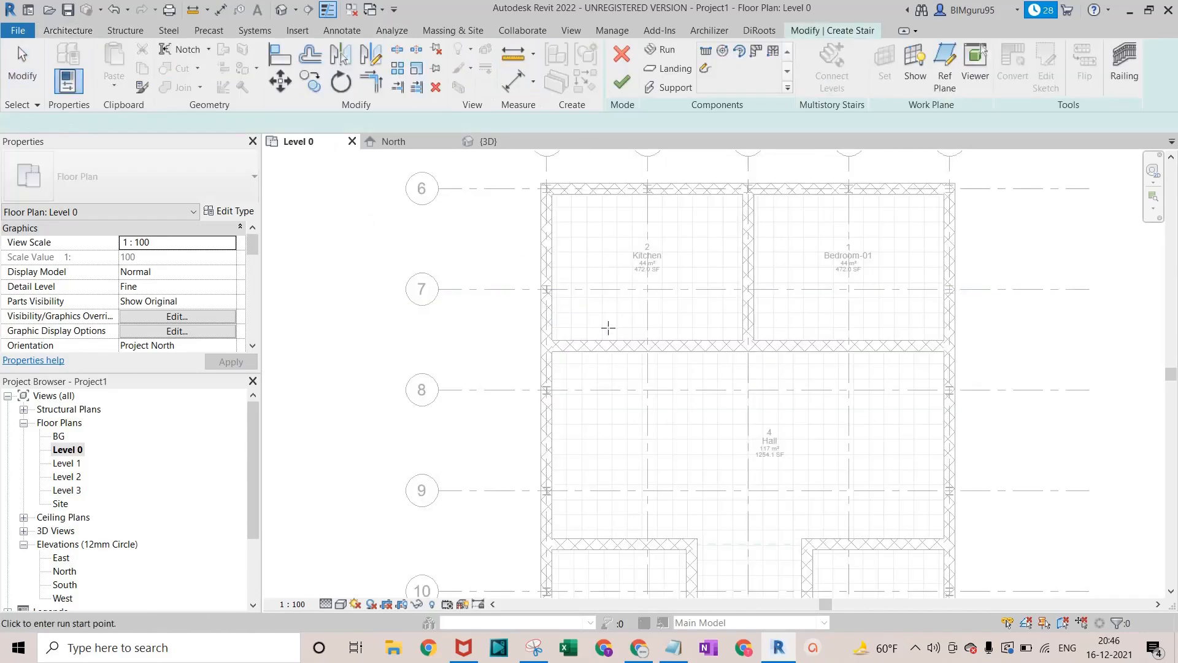
pyautogui.scroll(-1, 159, 241)
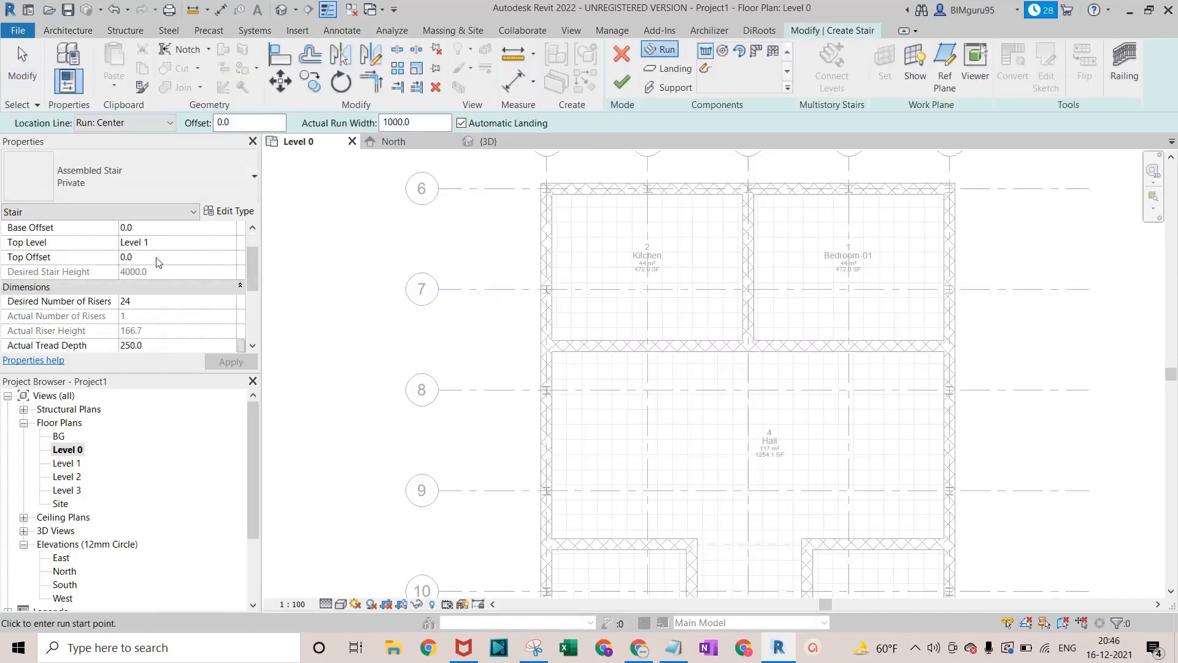
pyautogui.scroll(-1, 159, 262)
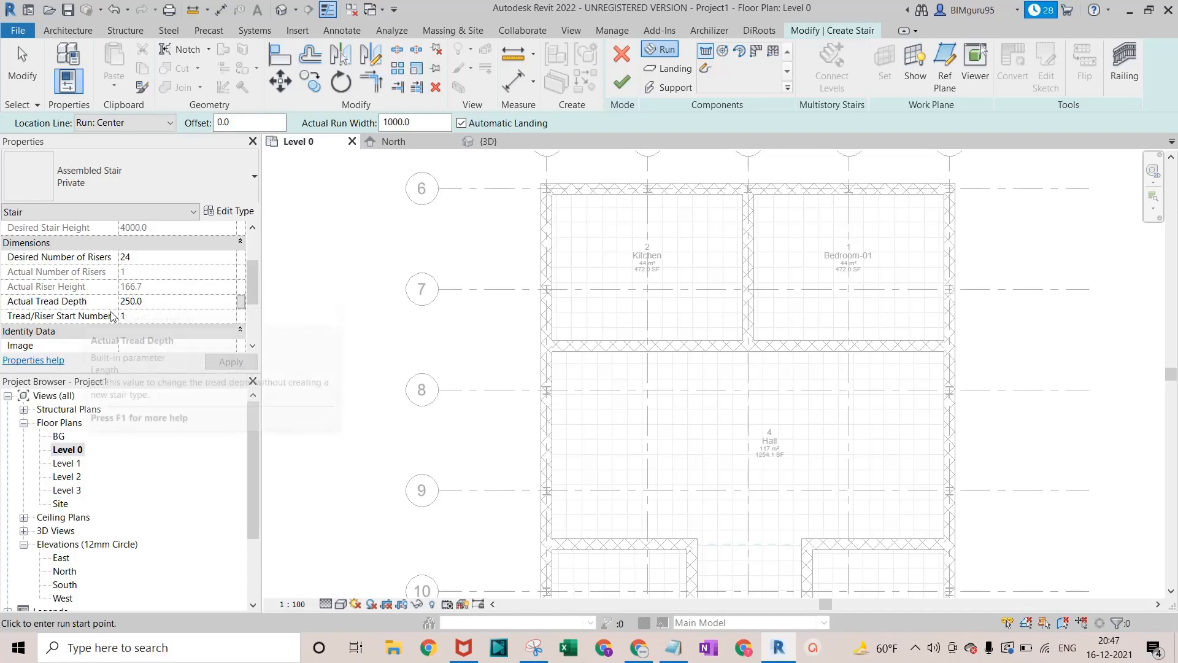
pyautogui.scroll(-2, 149, 308)
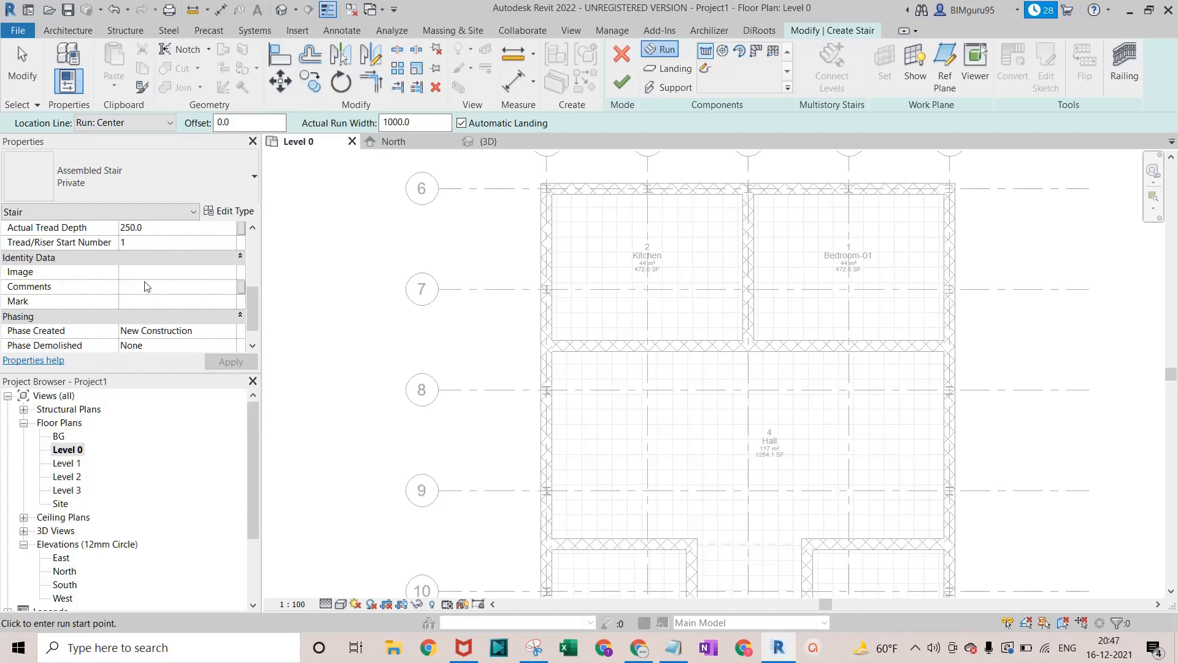
pyautogui.scroll(3, 146, 286)
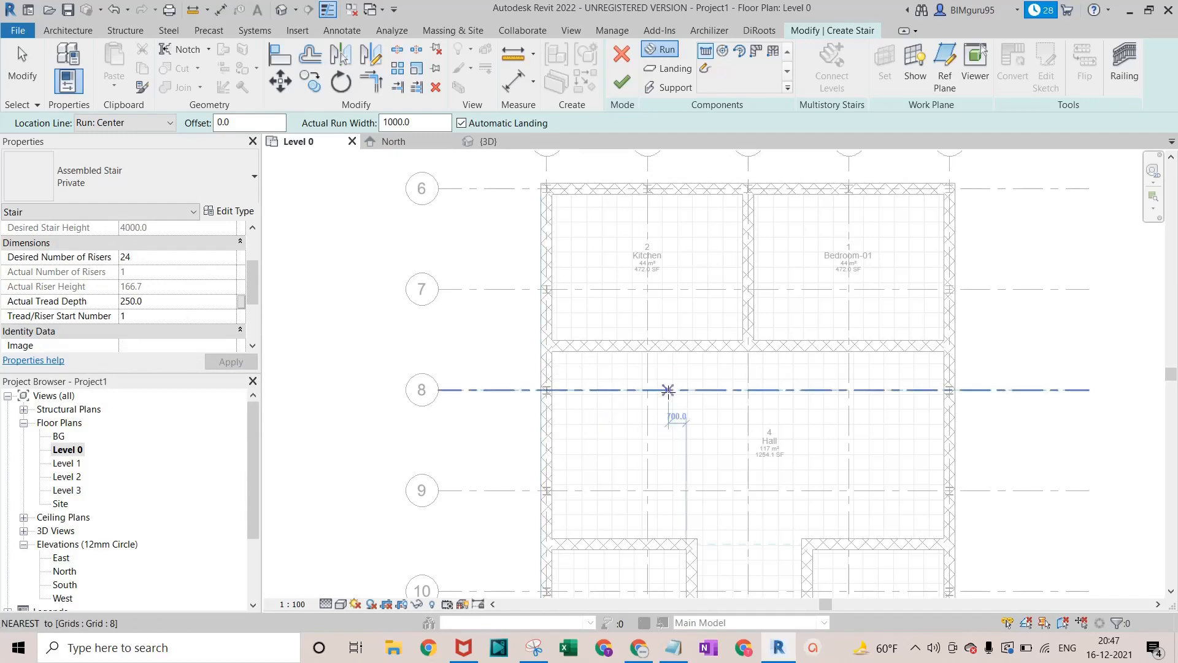
pyautogui.scroll(2, 689, 380)
pyautogui.click(695, 371)
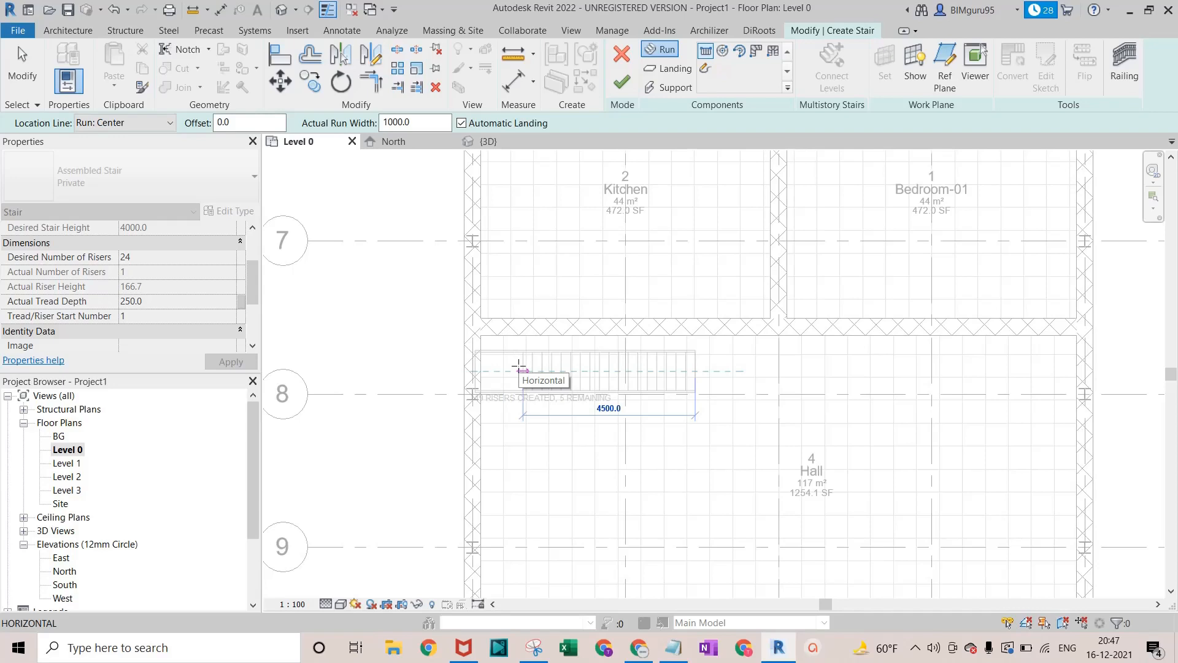
pyautogui.press('Escape')
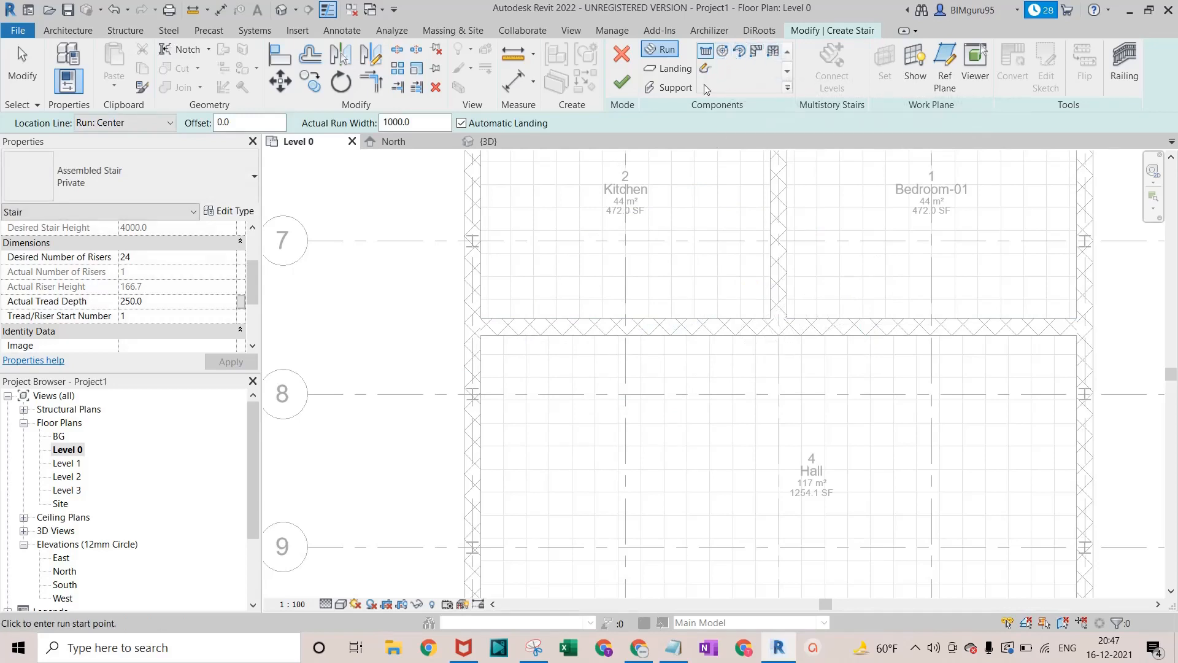
# Place a 1000 mm wide L-shaped winder run across the Kitchen–Hall wall near grid 3, and finish the stair
pyautogui.click(755, 51)
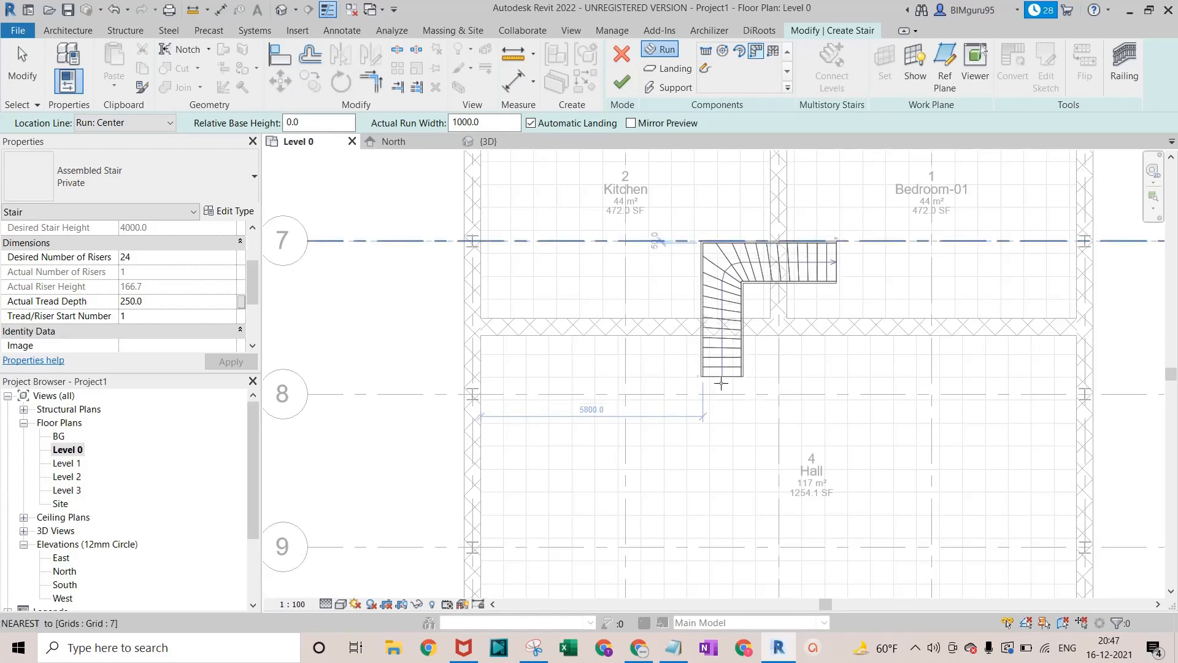
pyautogui.click(721, 384)
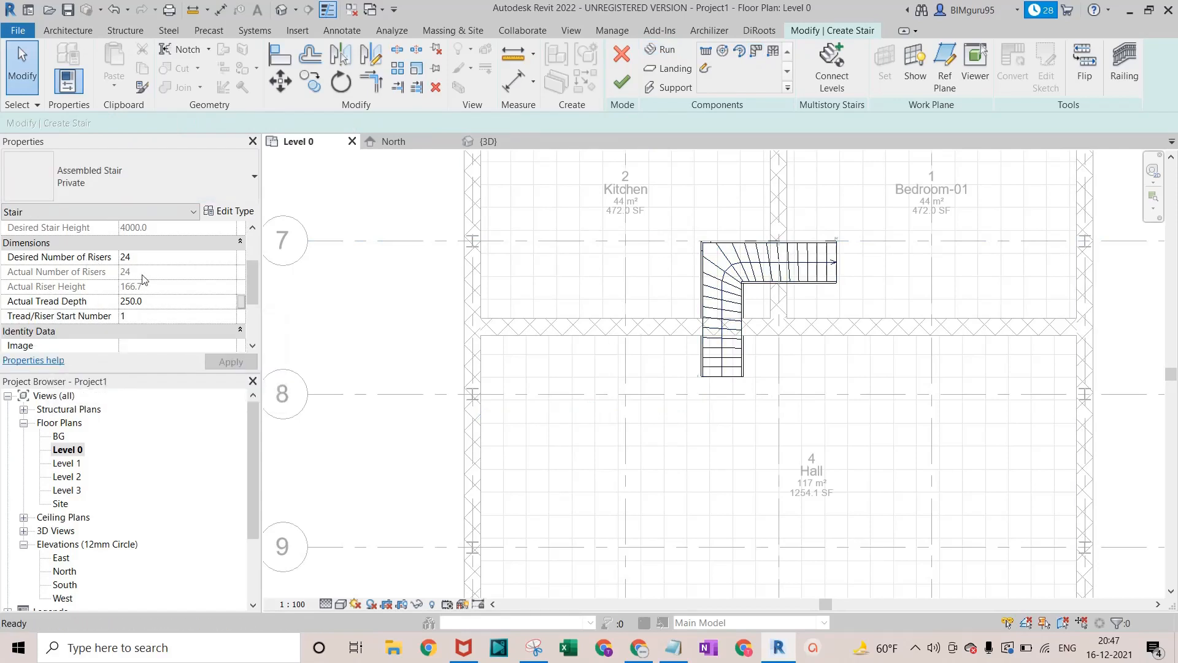
pyautogui.click(766, 287)
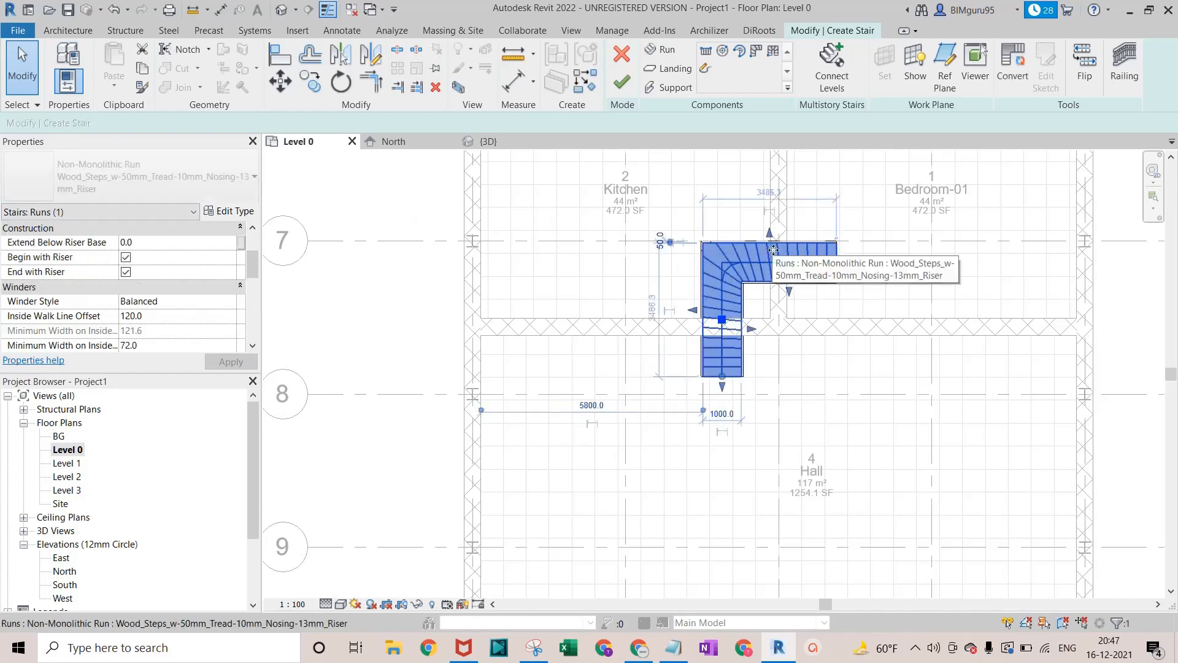
pyautogui.click(622, 86)
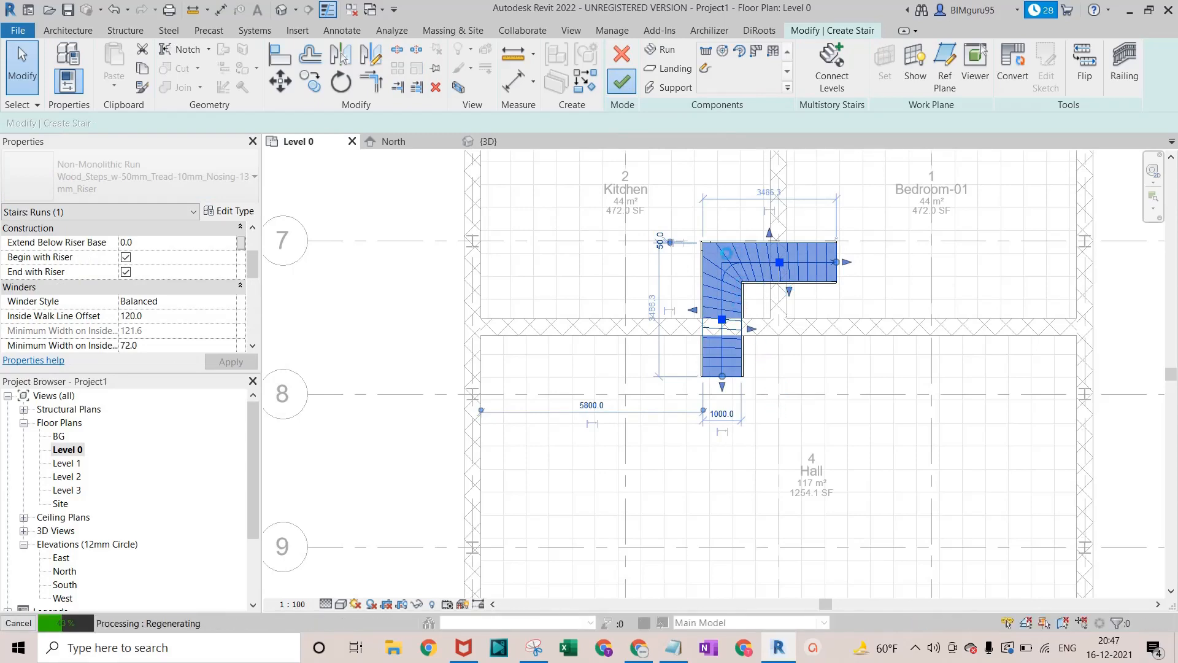
# Move the finished stair into the Hall so its upper flight runs along the Kitchen wall, accepting the element deletion
pyautogui.click(721, 307)
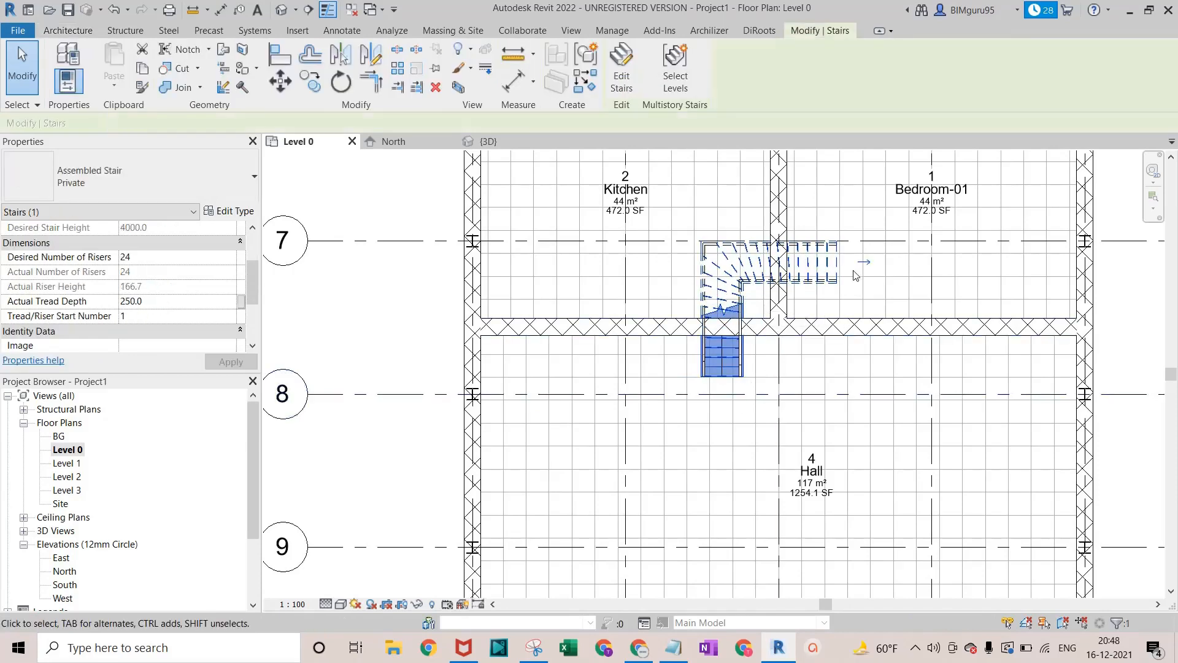
pyautogui.press('m')
pyautogui.press('v')
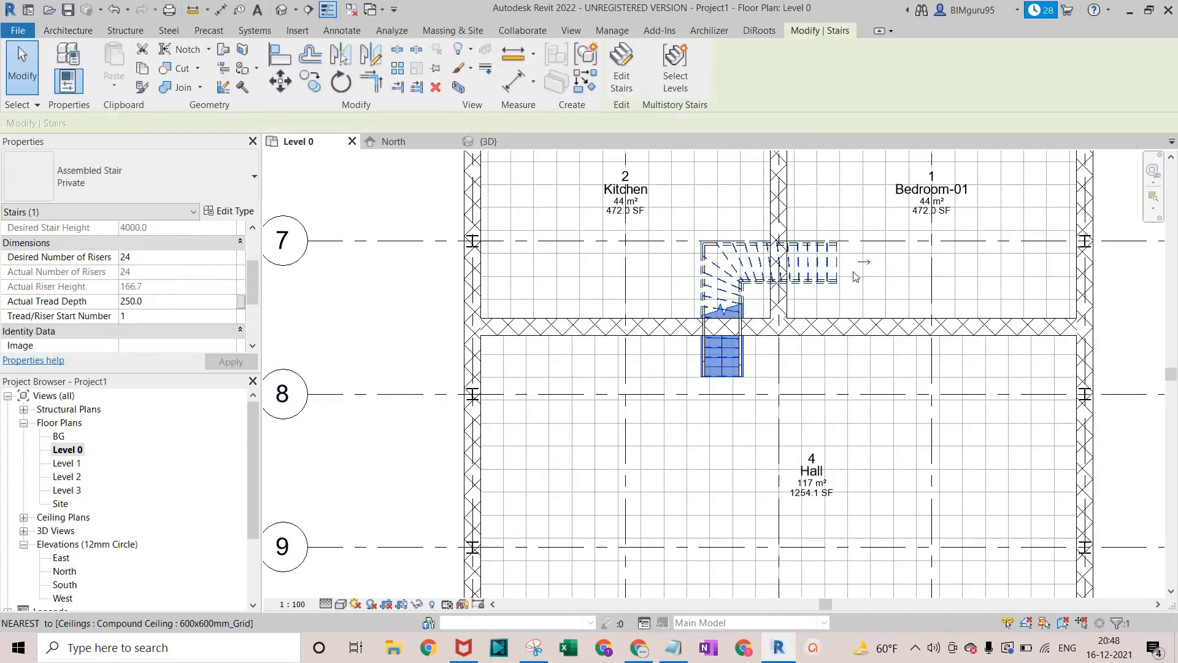
pyautogui.scroll(4, 836, 252)
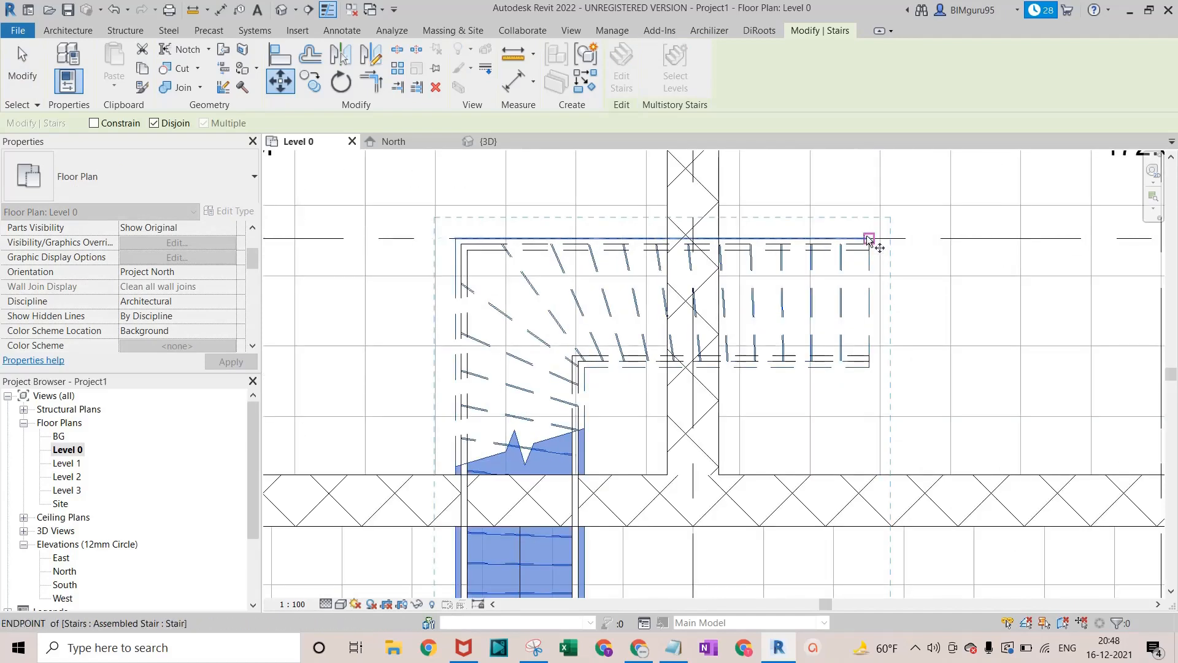
pyautogui.scroll(3, 882, 273)
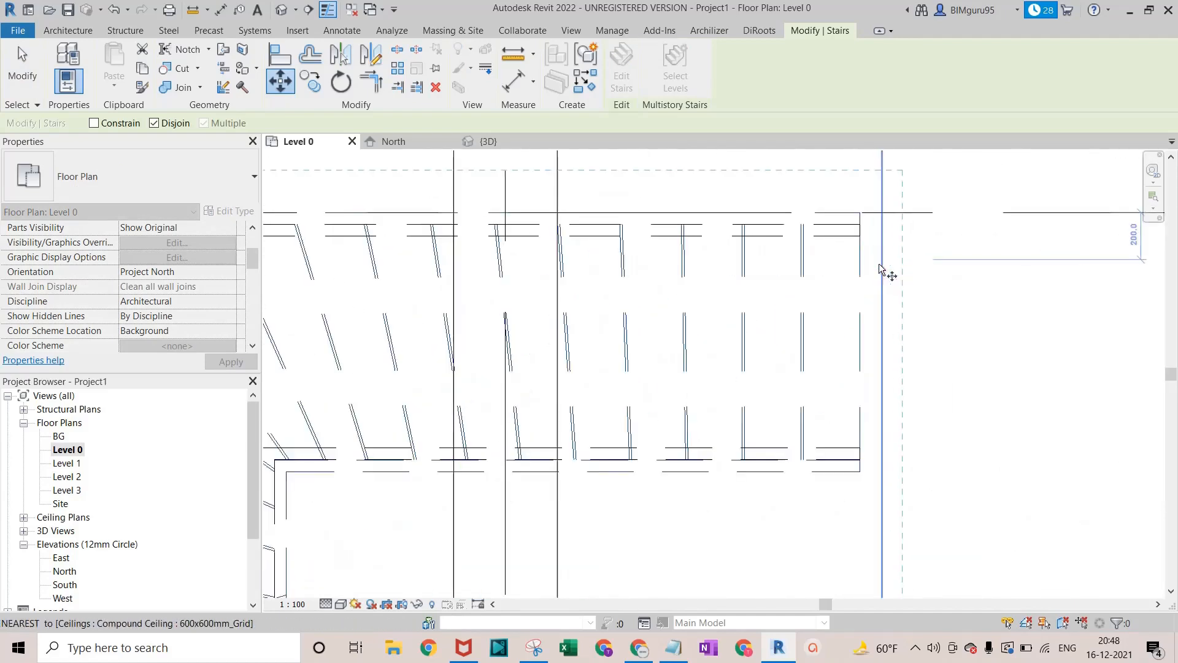
pyautogui.click(861, 223)
pyautogui.scroll(-4, 700, 368)
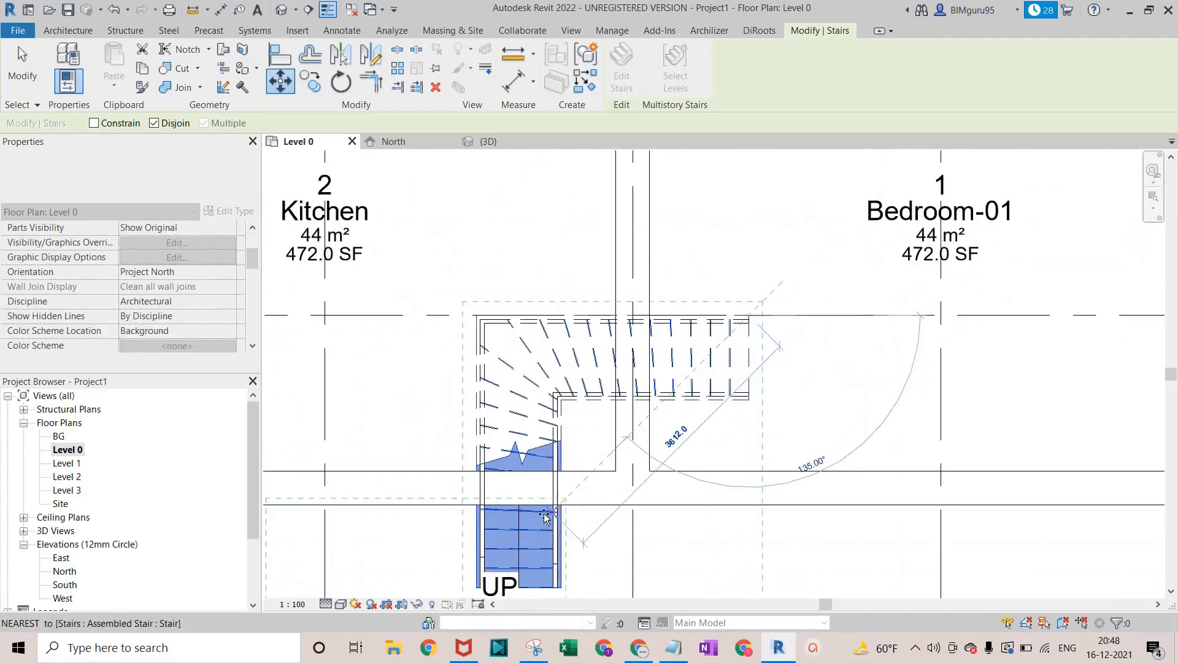
pyautogui.scroll(-3, 485, 528)
pyautogui.scroll(-2, 452, 506)
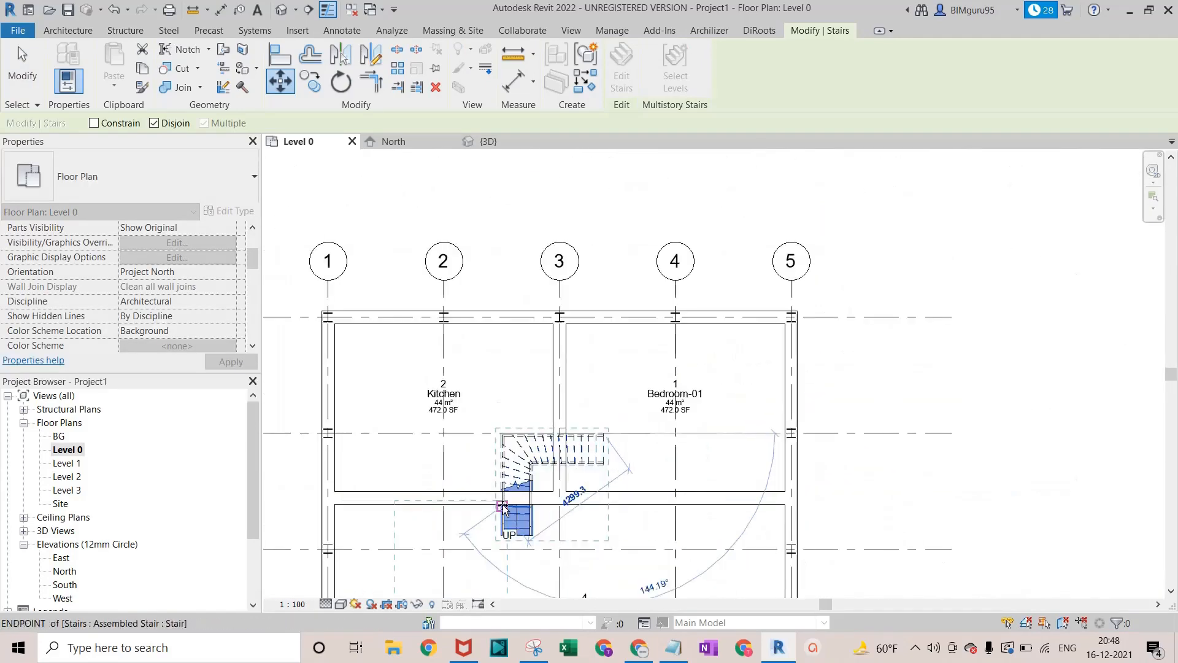
pyautogui.click(514, 531)
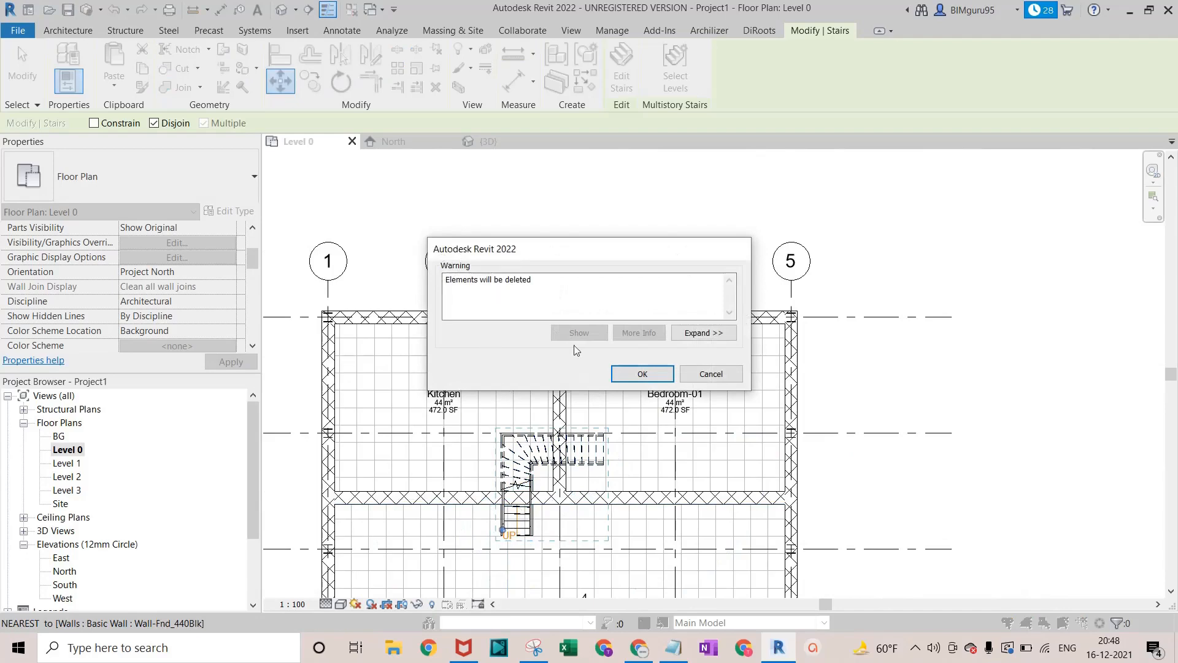
pyautogui.click(645, 375)
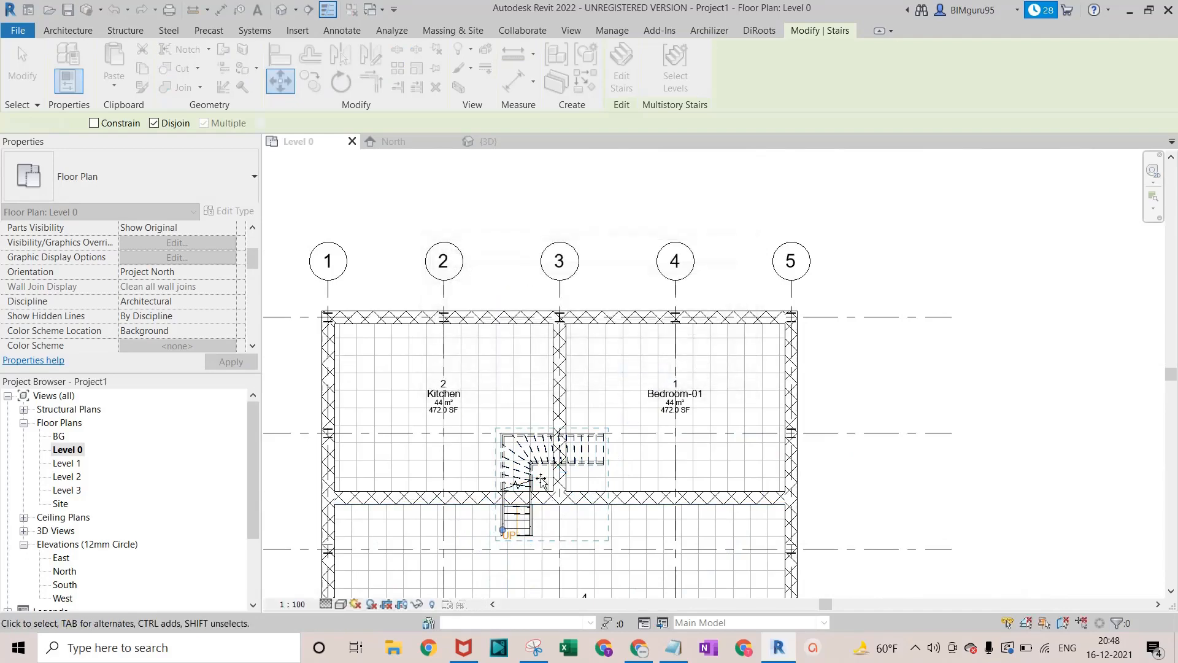
# Shift the stair along the Kitchen wall until it sits just inside the Hall corner at the grid 1 wall
pyautogui.scroll(-1, 544, 440)
pyautogui.scroll(5, 481, 472)
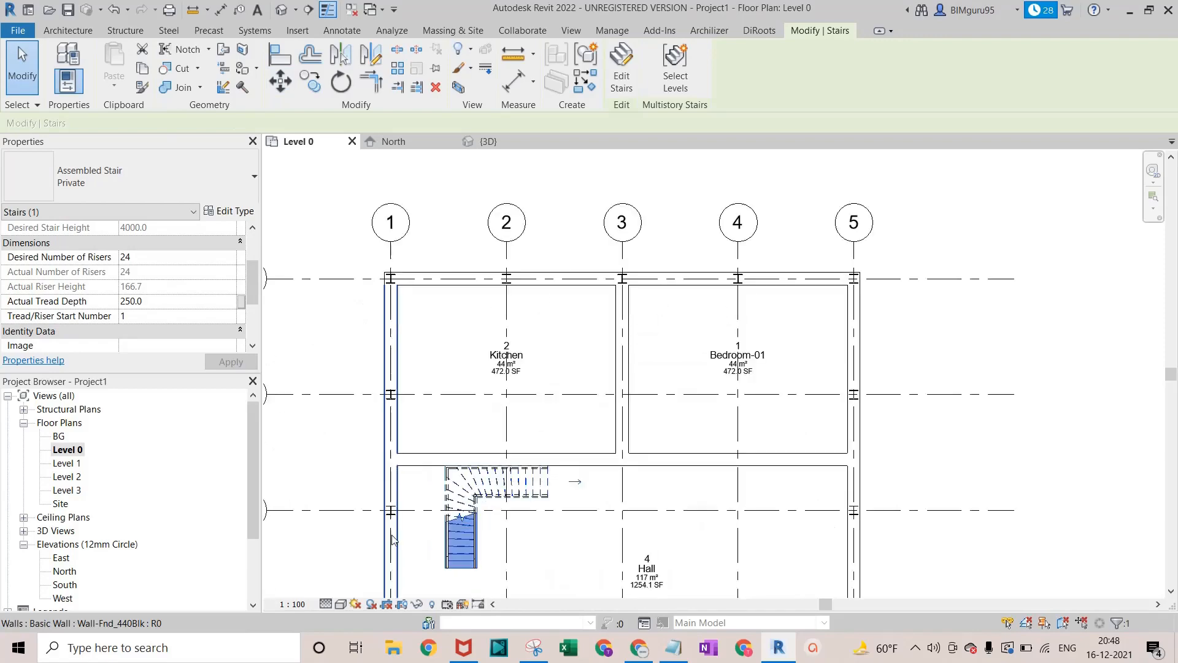
pyautogui.scroll(-1, 483, 476)
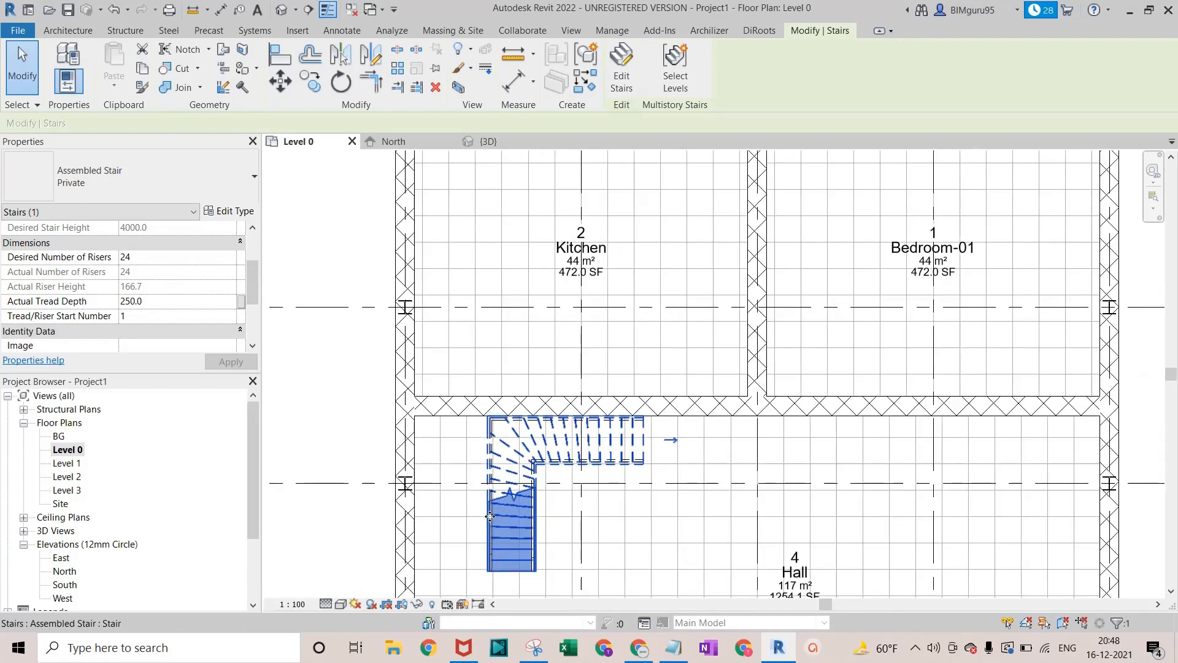
pyautogui.moveTo(490, 516); pyautogui.dragTo(429, 519)
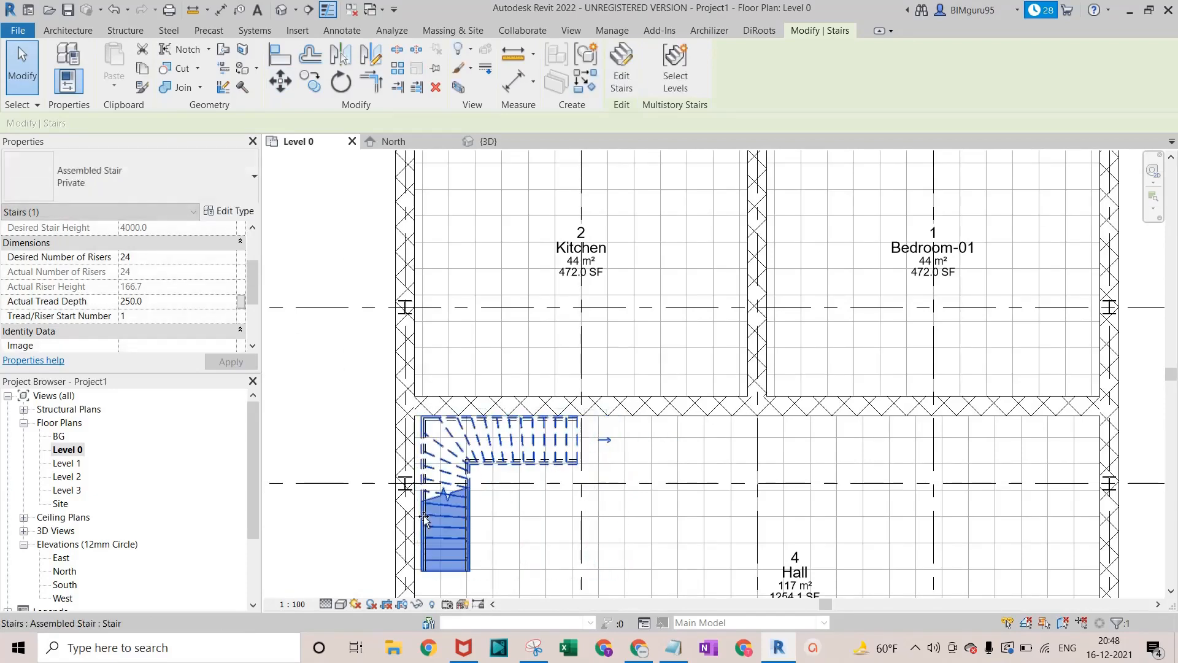
pyautogui.scroll(2, 444, 517)
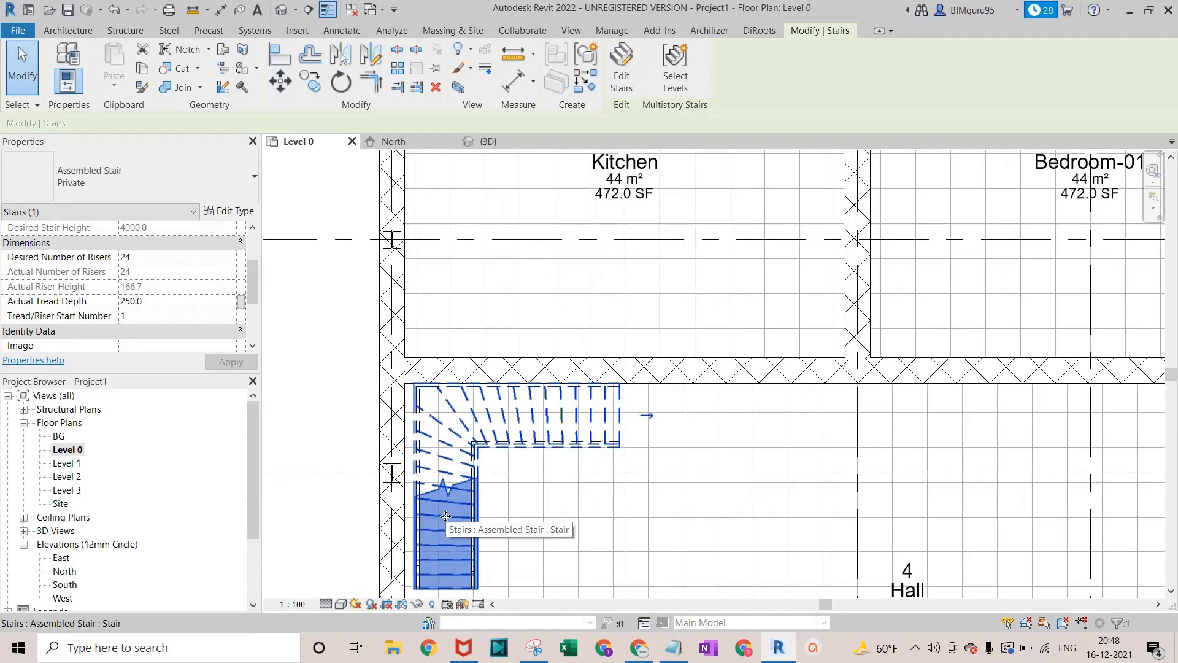
pyautogui.press('Left')
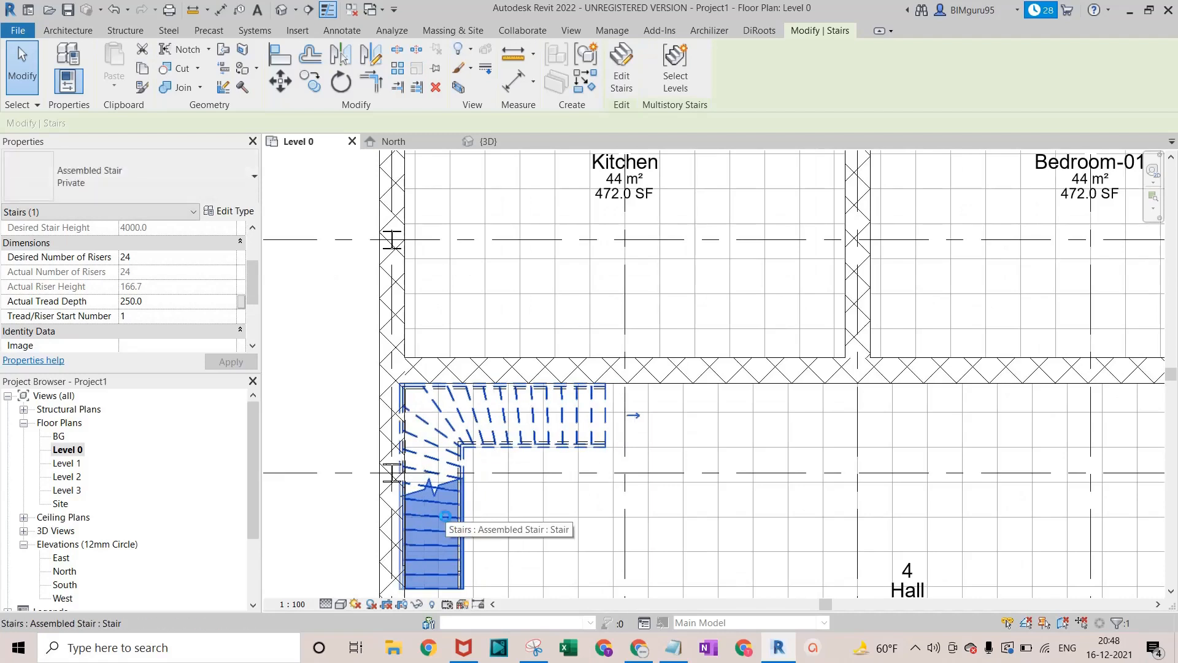
pyautogui.press('Right')
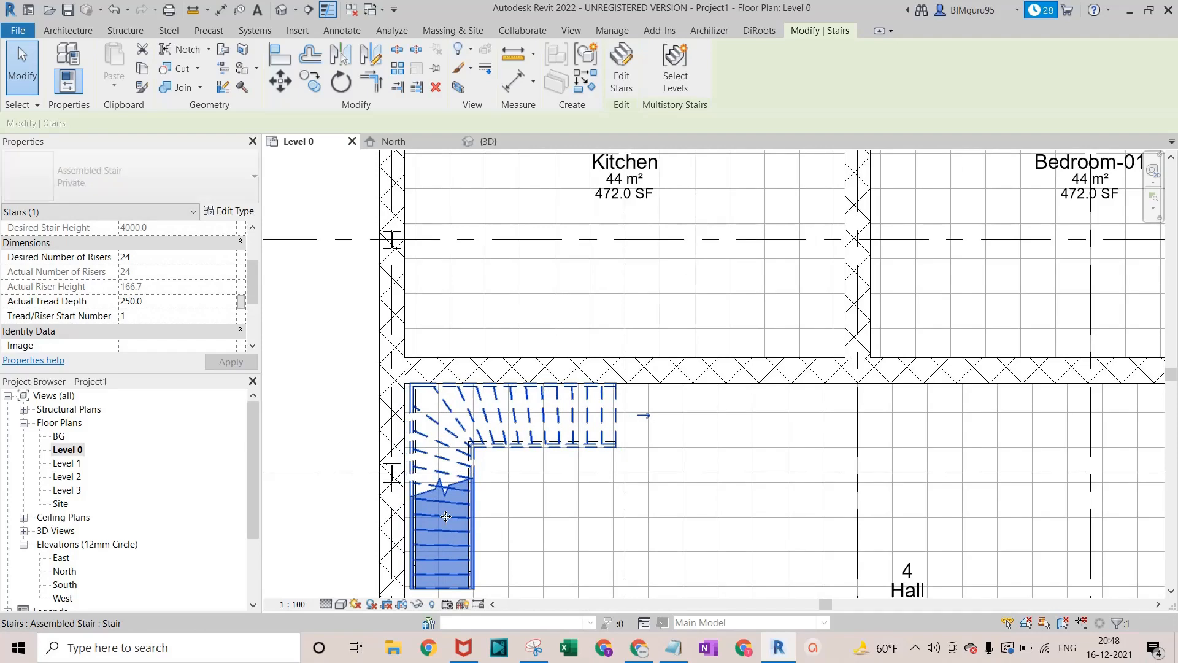
# Align the stair's outer side edge with the inner face of the grid 1 wall
pyautogui.scroll(6, 392, 405)
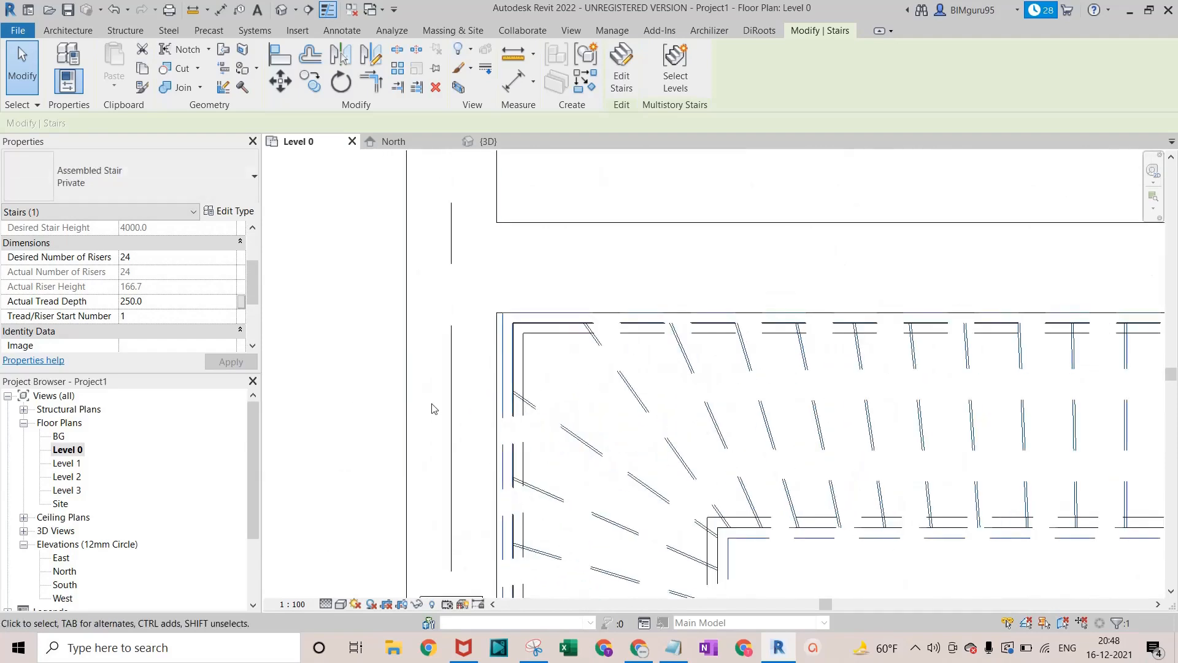
pyautogui.press('a')
pyautogui.press('l')
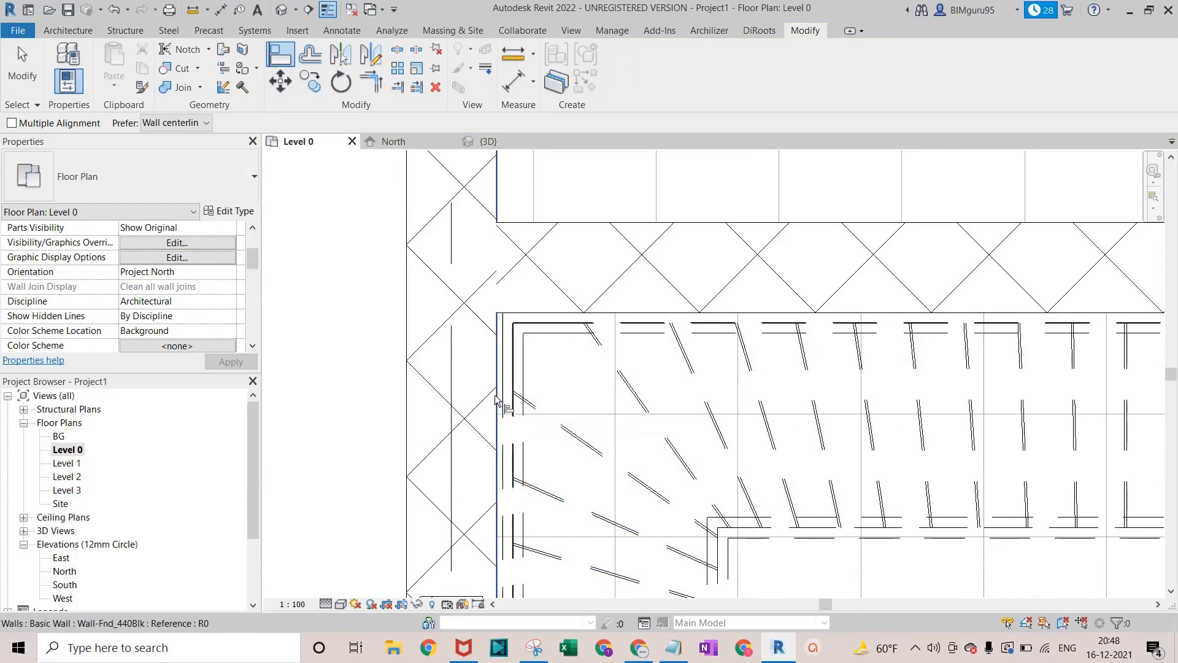
pyautogui.click(498, 400)
pyautogui.click(505, 400)
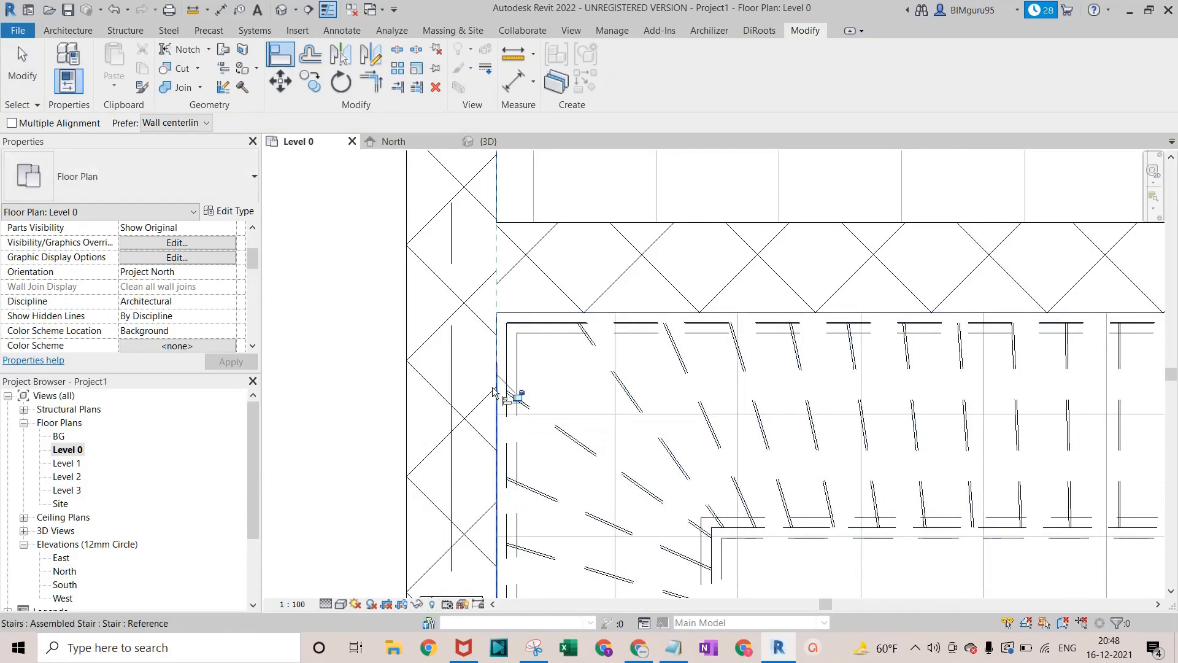
pyautogui.scroll(-5, 497, 384)
pyautogui.scroll(6, 687, 362)
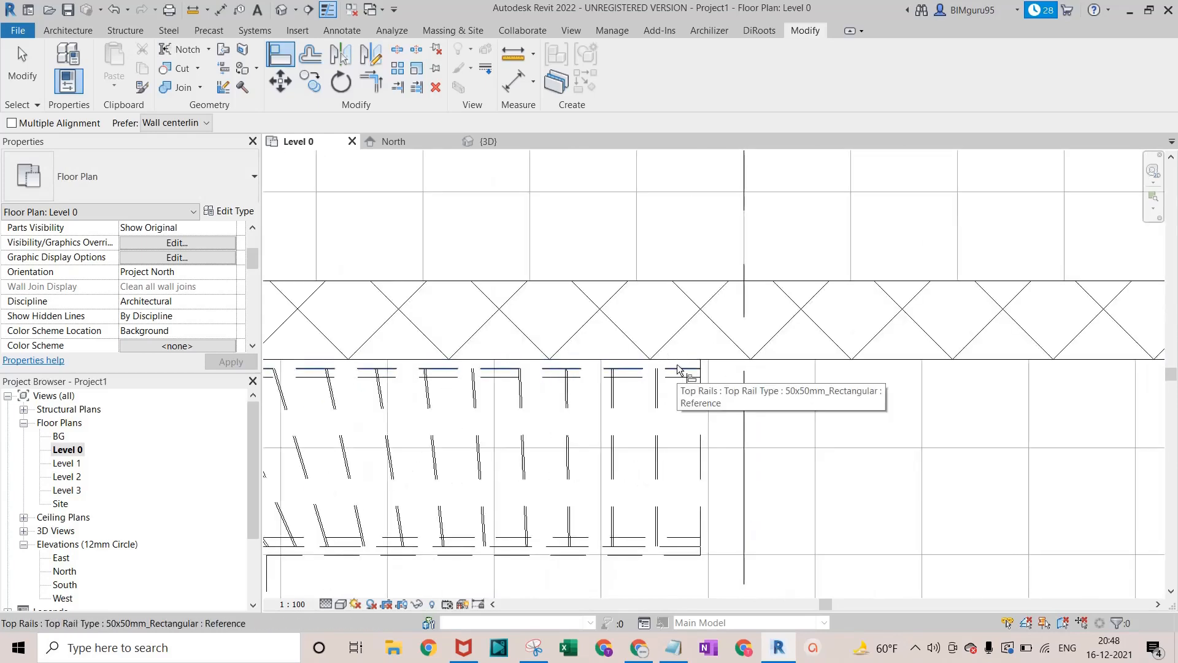
pyautogui.press('Escape')
# Flip the up direction of the L-shaped winder stair in the Hall corner
pyautogui.scroll(-5, 679, 371)
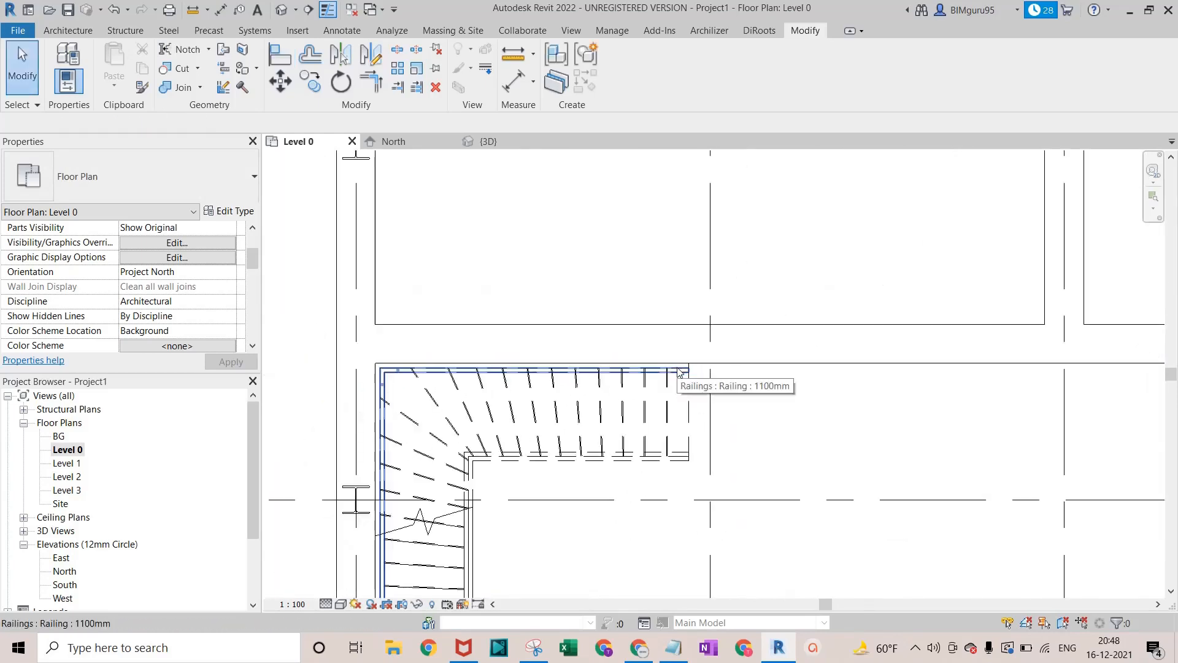
pyautogui.click(678, 381)
pyautogui.scroll(3, 681, 385)
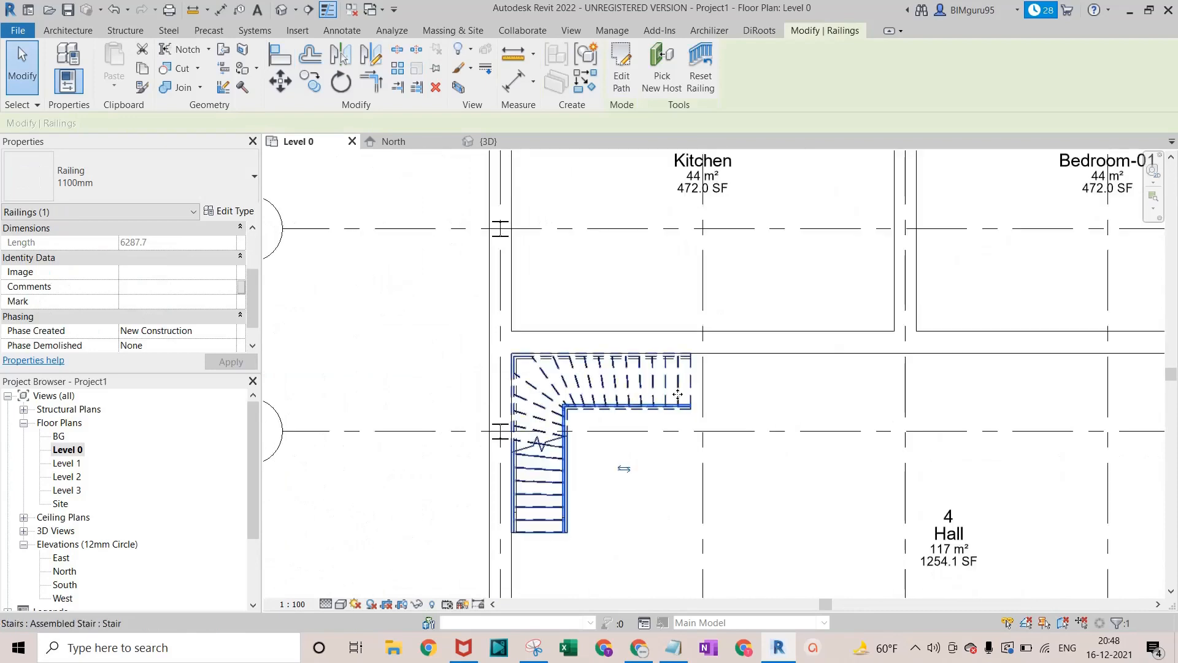
pyautogui.click(685, 389)
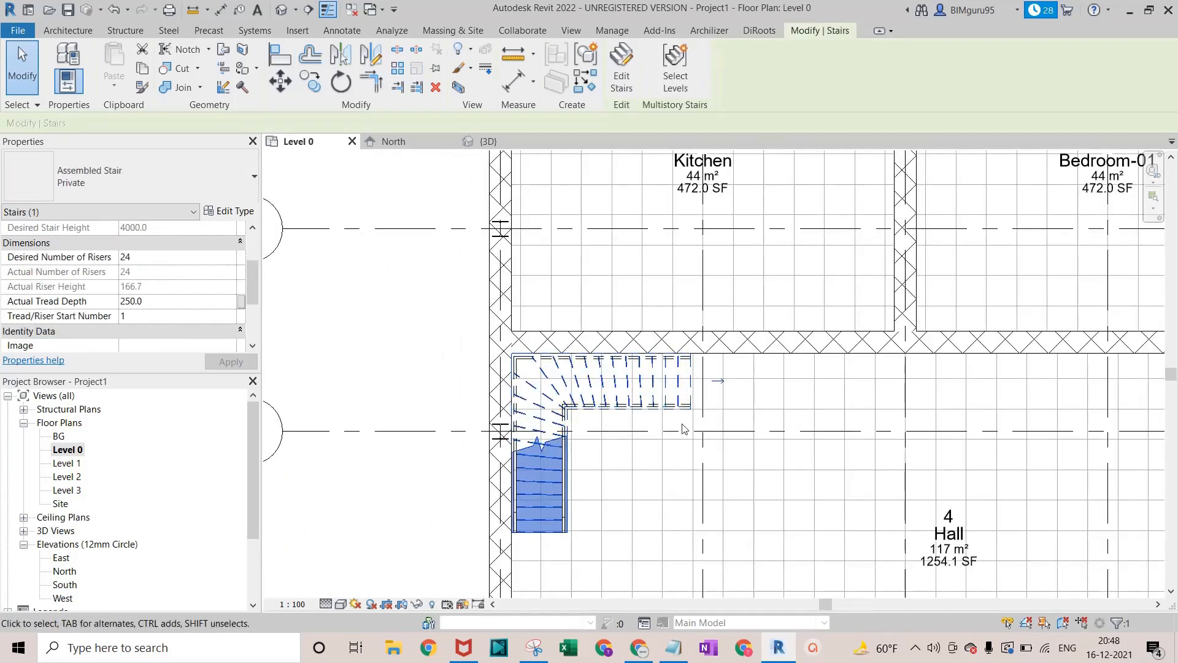
pyautogui.click(721, 385)
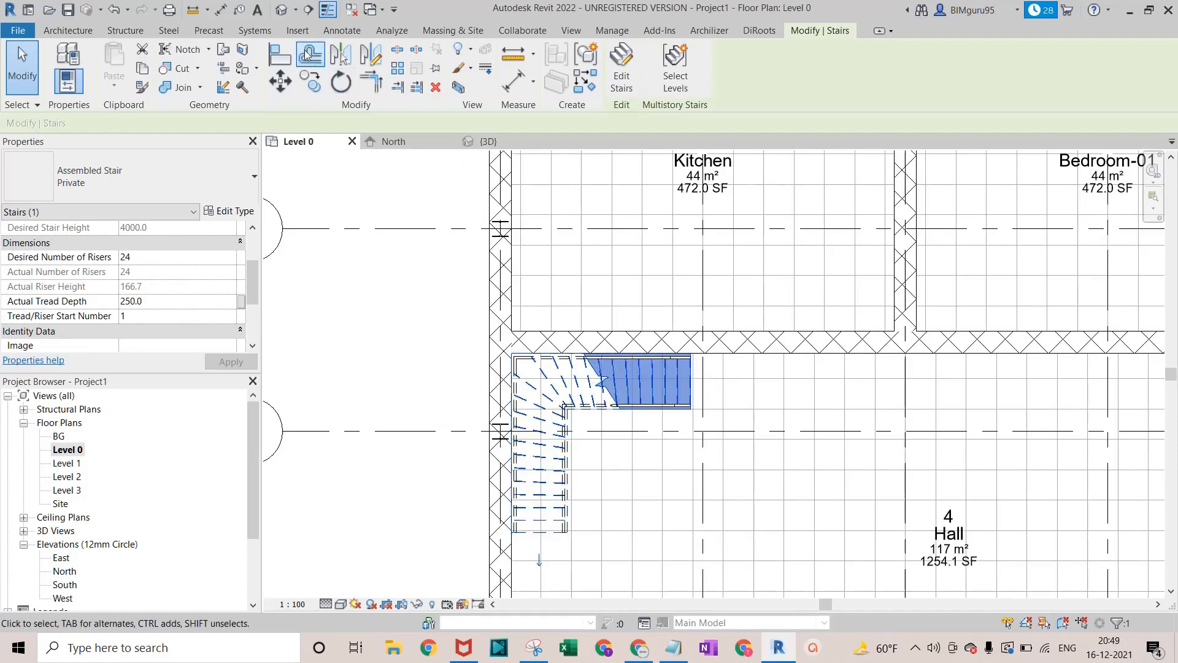
# Examine the stair and its railings against the roof in the 3D view, and check the stair's placement in the Level 0 plan
pyautogui.click(281, 9)
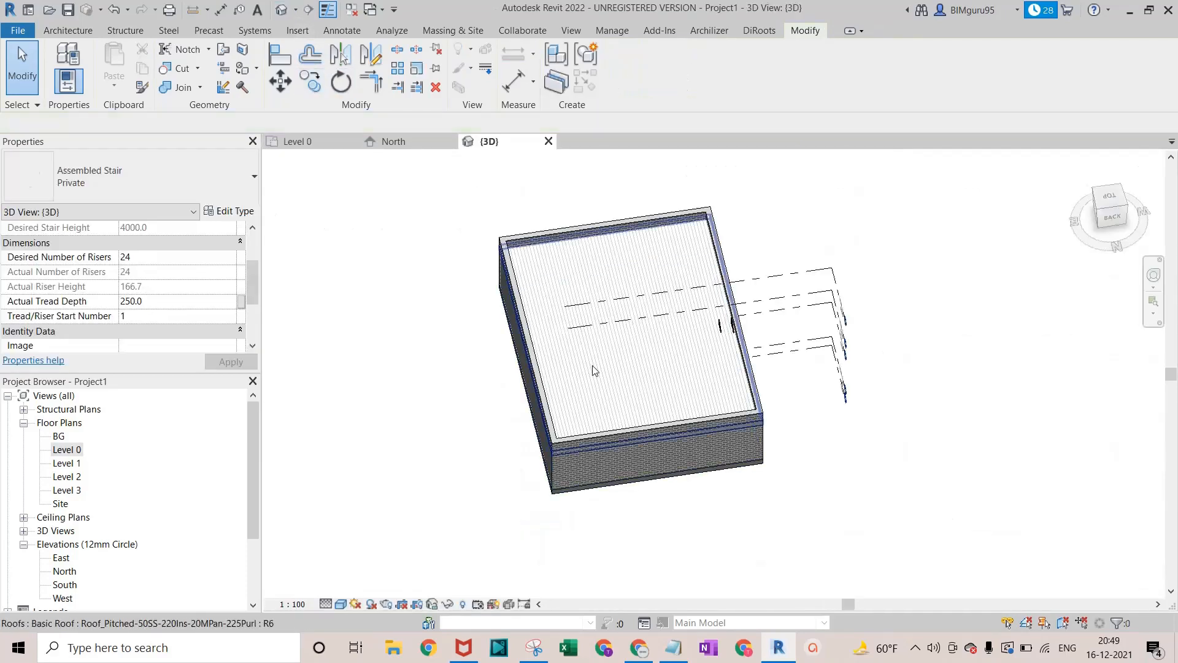
pyautogui.scroll(10, 660, 376)
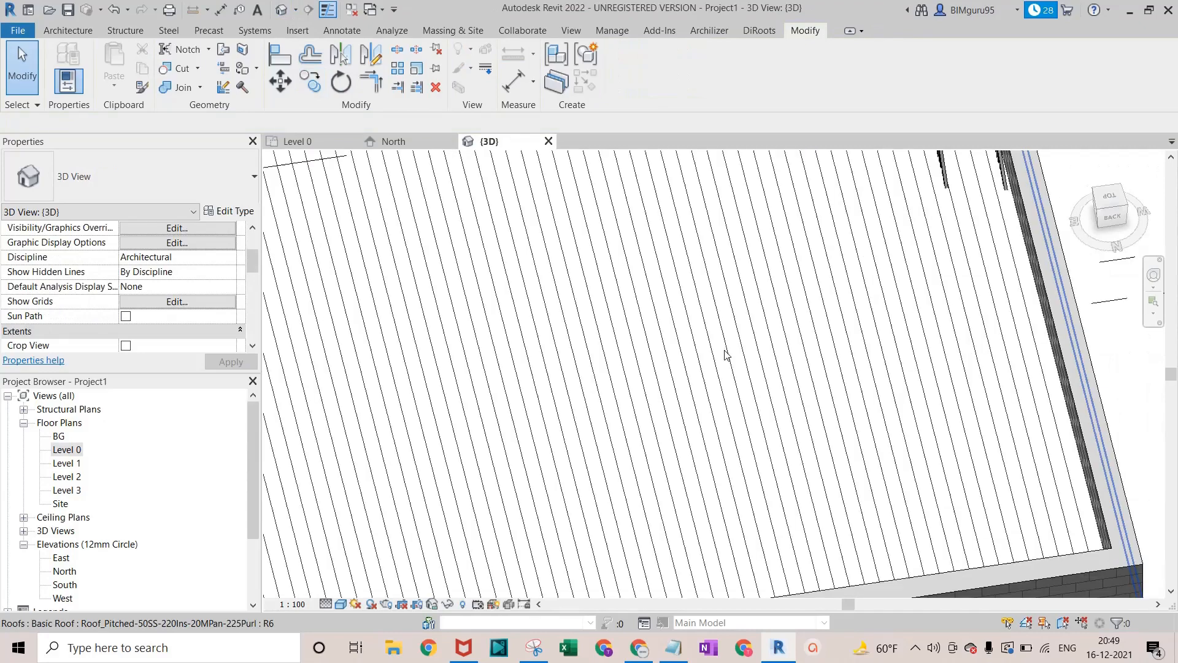
pyautogui.keyDown('shift'); pyautogui.moveTo(756, 367); pyautogui.dragTo(873, 352, button='middle'); pyautogui.keyUp('shift')
pyautogui.scroll(-8, 872, 353)
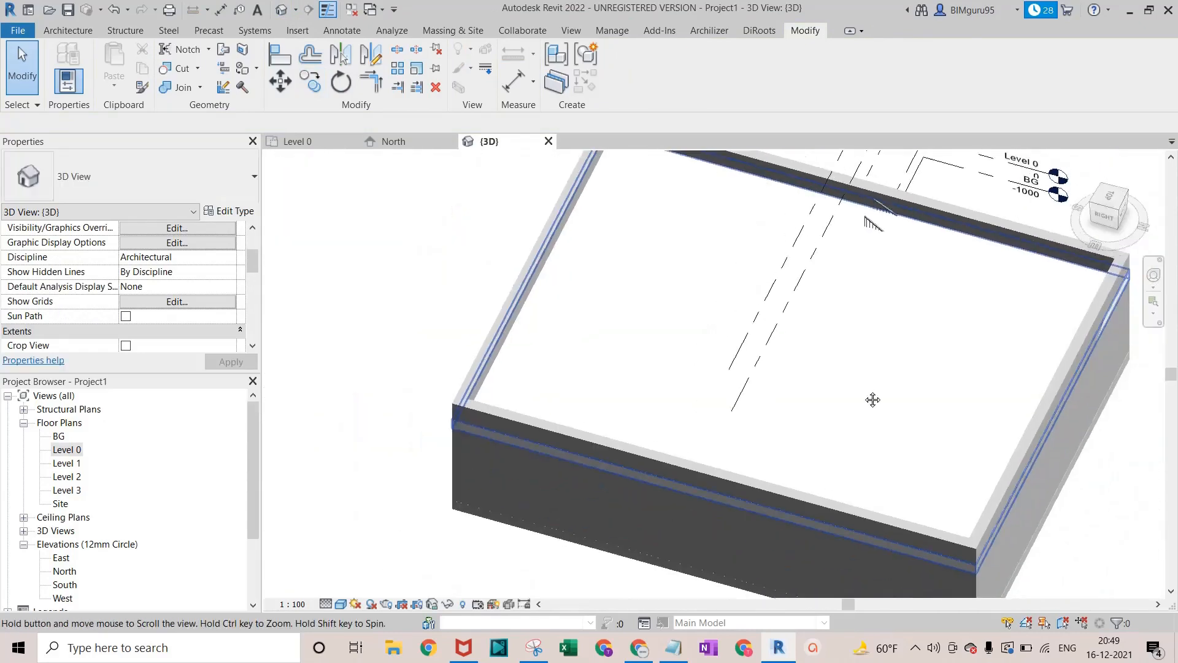
pyautogui.scroll(8, 854, 364)
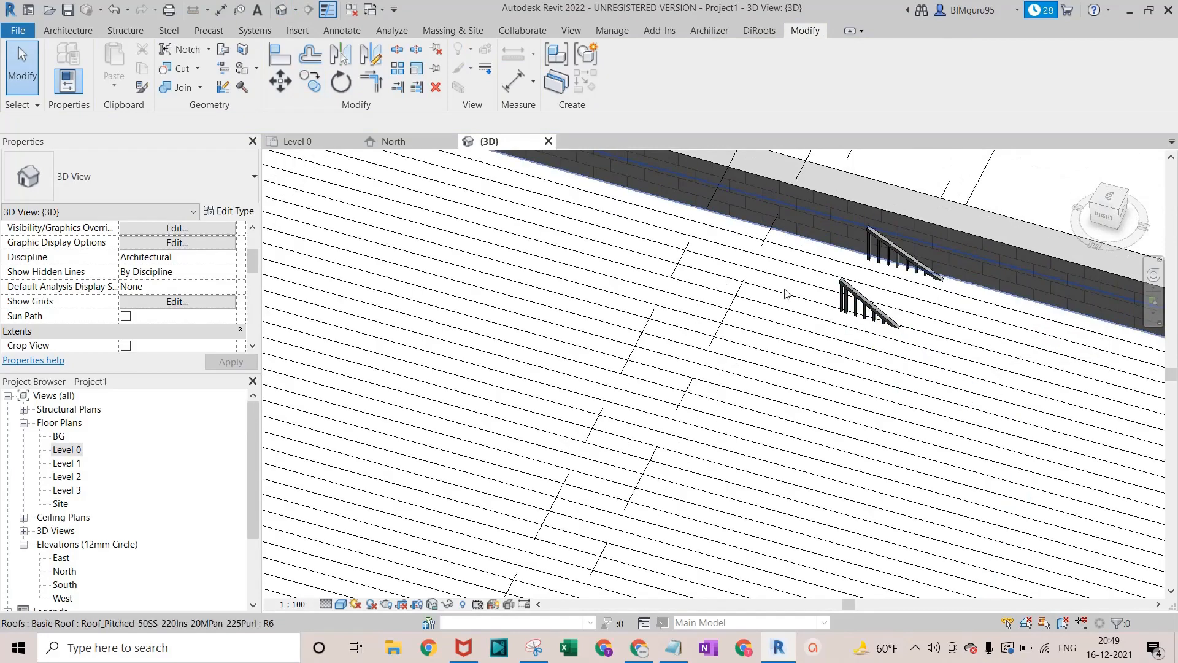
pyautogui.scroll(-2, 815, 314)
pyautogui.keyDown('shift'); pyautogui.moveTo(687, 337); pyautogui.dragTo(877, 475, button='middle'); pyautogui.keyUp('shift')
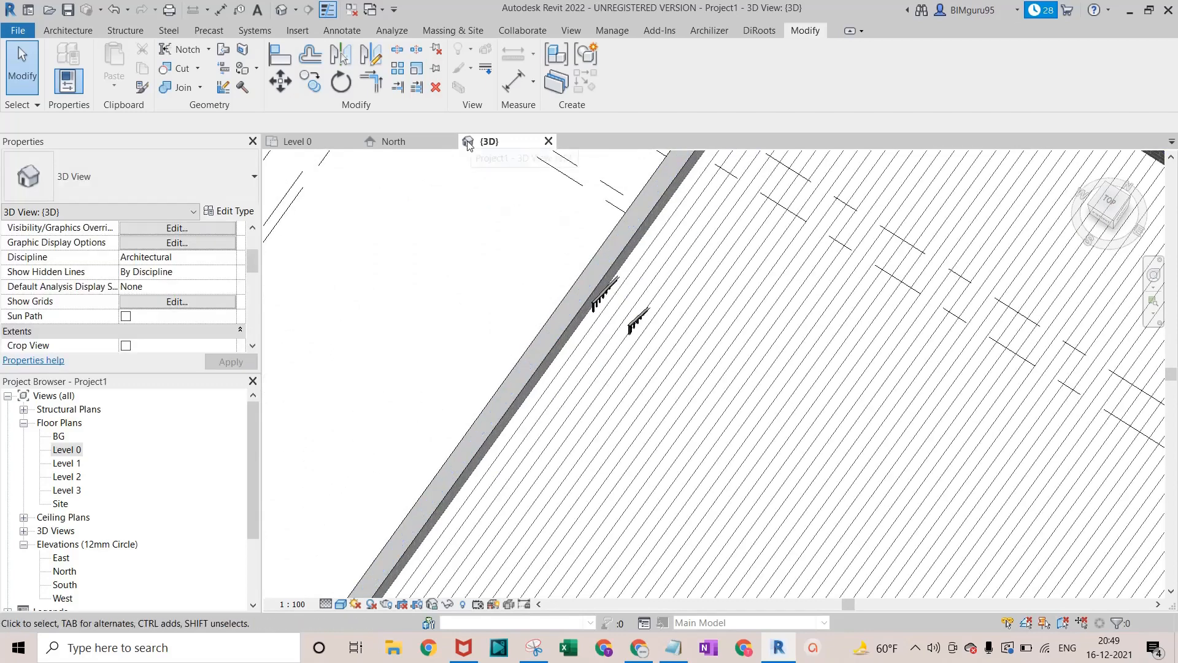
pyautogui.click(298, 141)
pyautogui.scroll(-1, 655, 355)
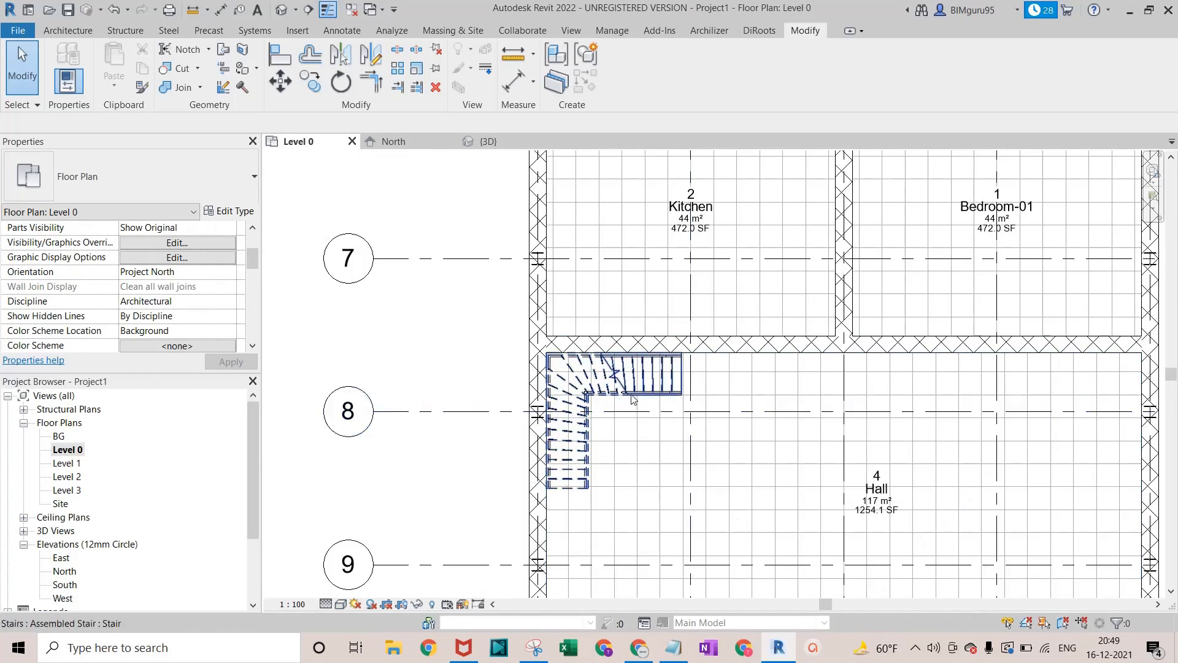
pyautogui.scroll(1, 536, 388)
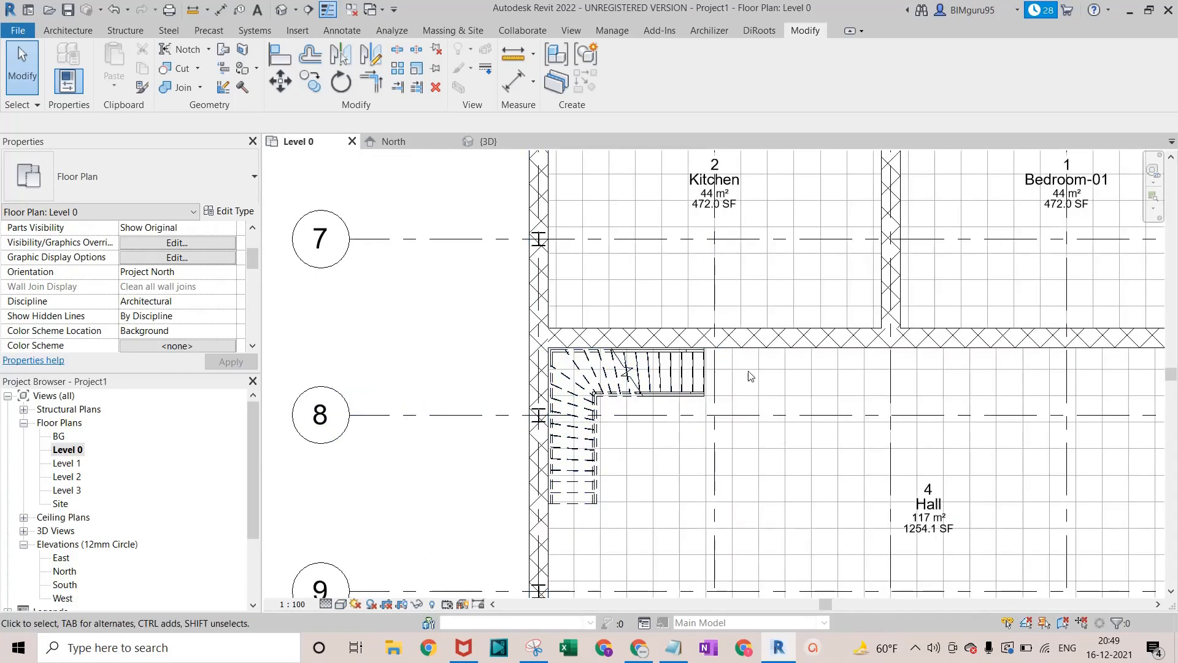
pyautogui.scroll(-3, 542, 304)
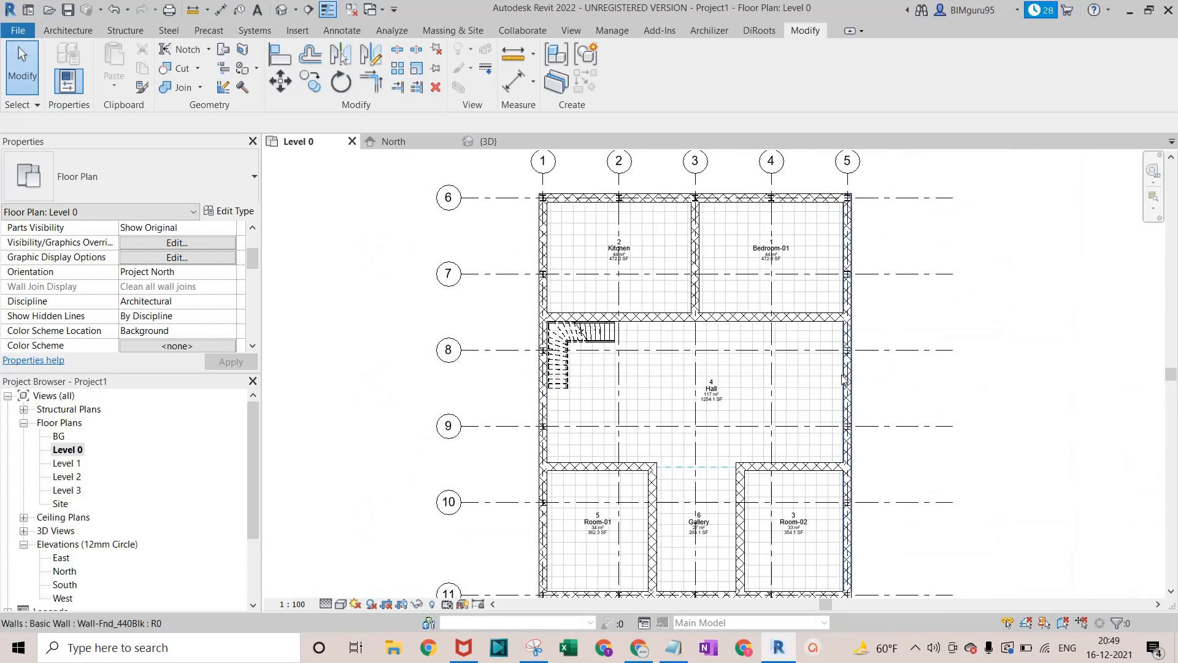
# Open the Level 1 floor plan and start editing the flat roof's footprint
pyautogui.doubleClick(65, 464)
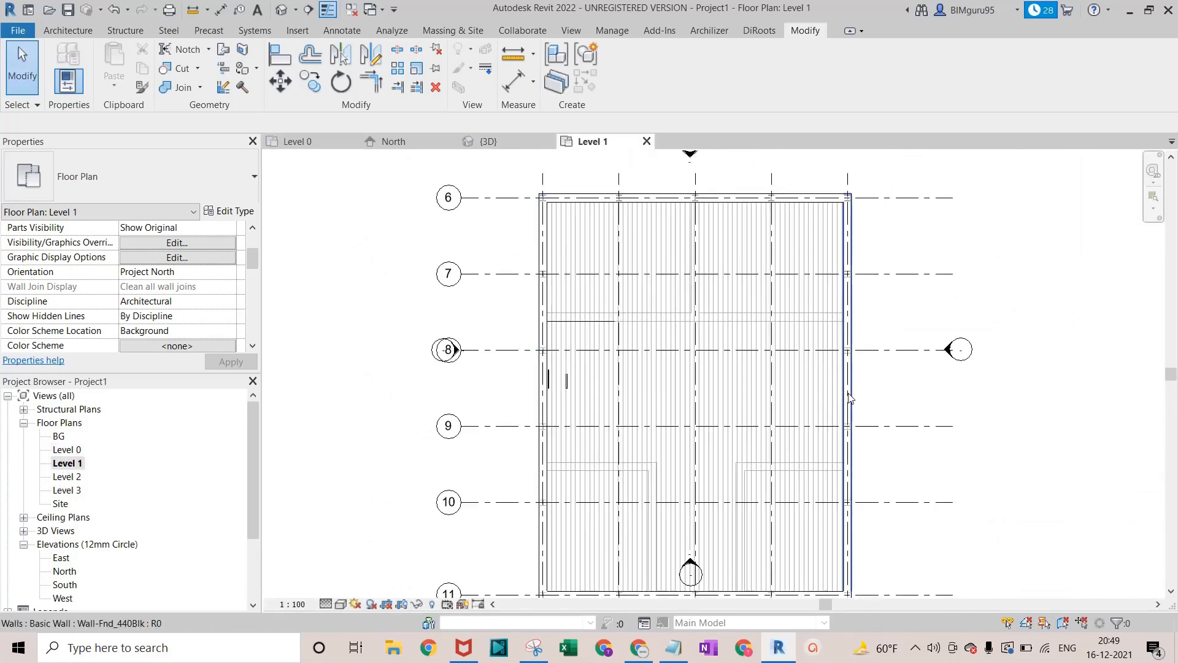
pyautogui.click(832, 399)
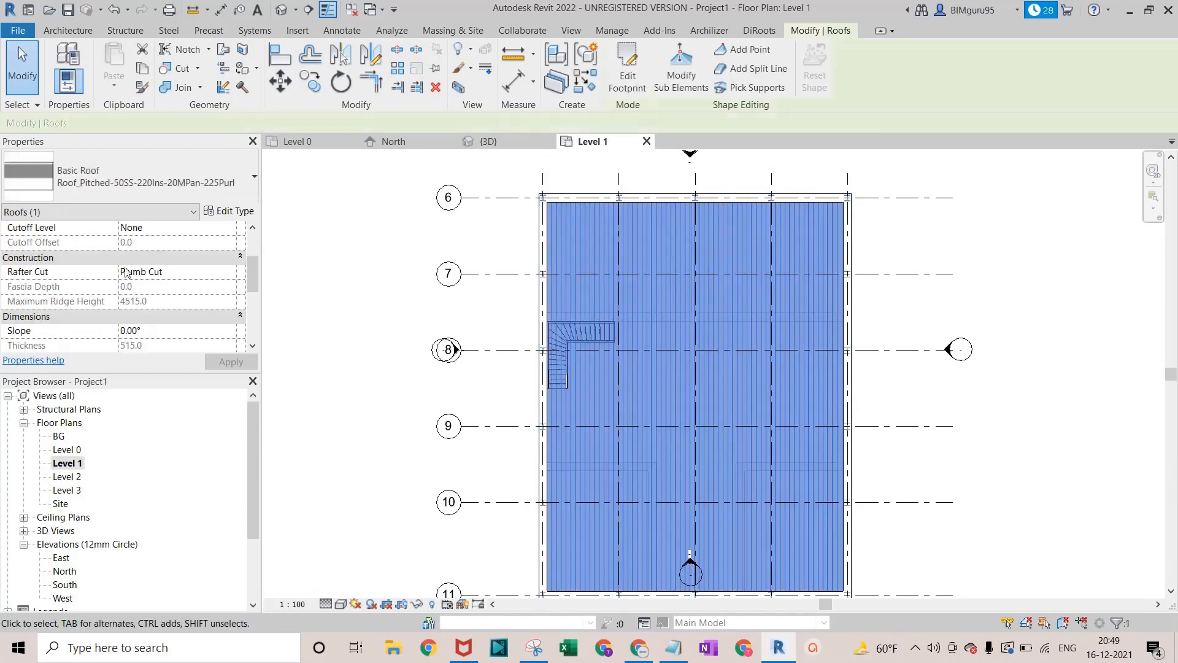
pyautogui.click(545, 466)
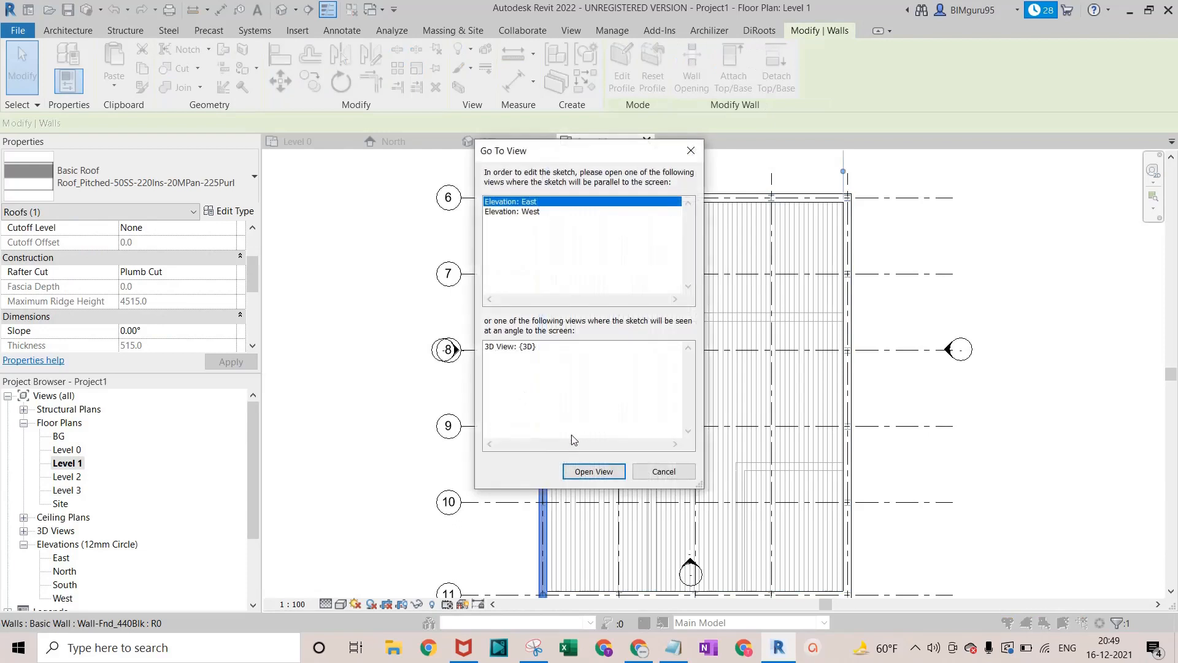
pyautogui.click(655, 472)
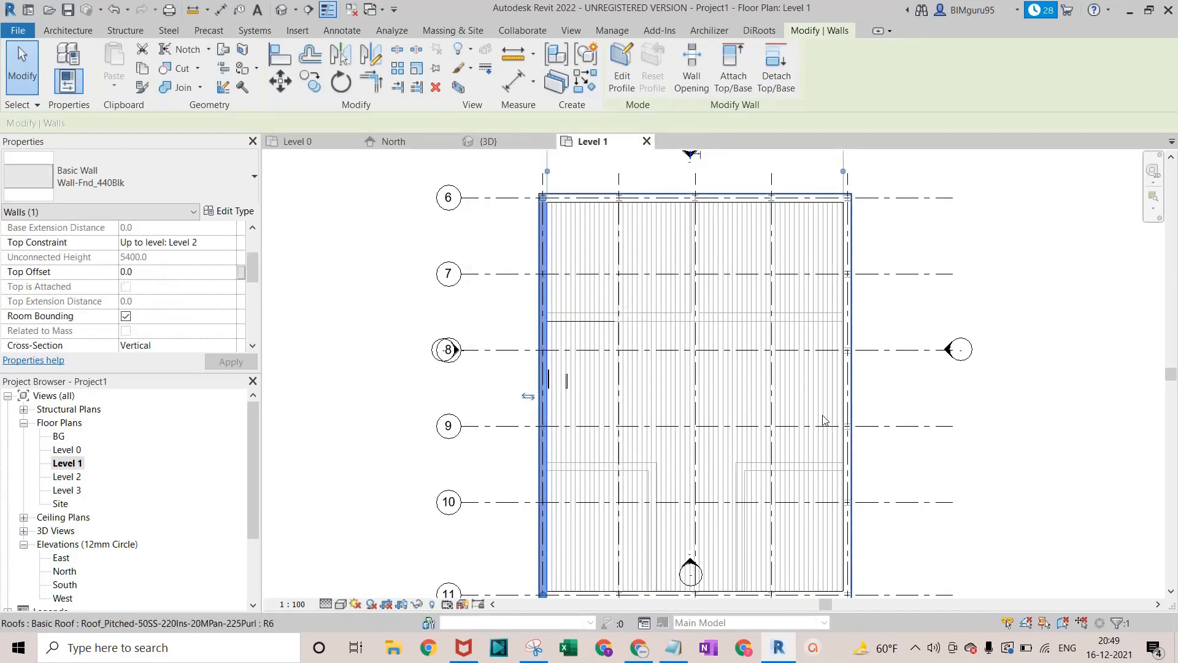
pyautogui.click(838, 455)
pyautogui.doubleClick(837, 455)
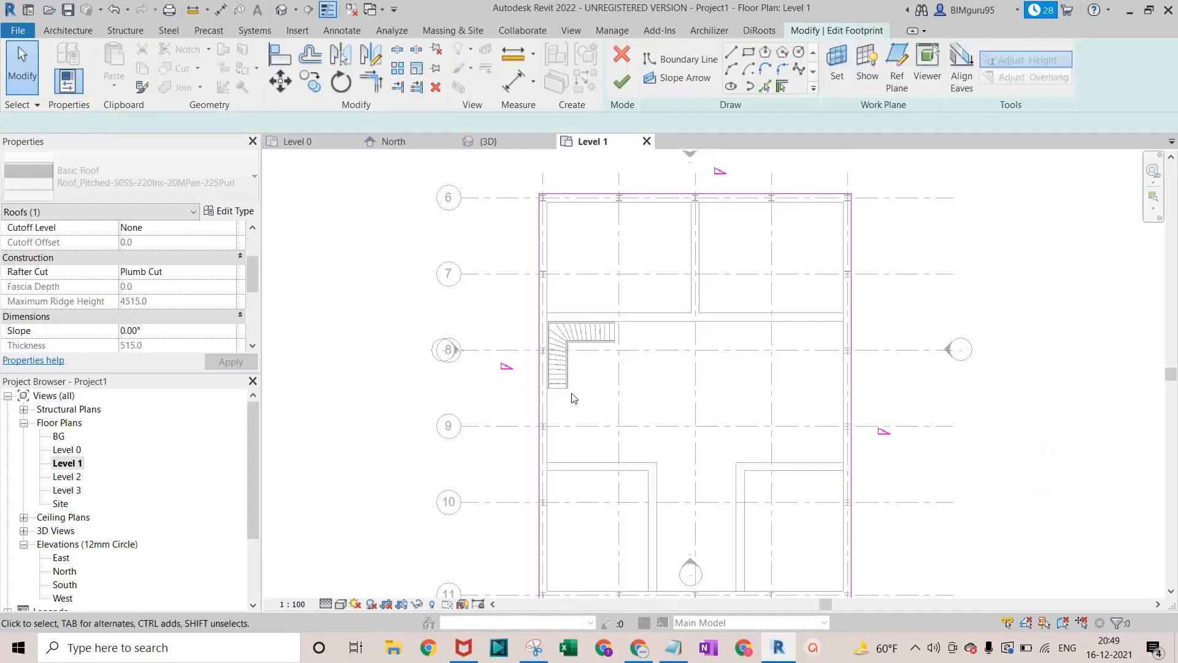
# Sketch a rectangular inner boundary about 1100 by 3536 mm around the stair flight along the grid 1 wall, starting at the Hall corner
pyautogui.scroll(3, 571, 357)
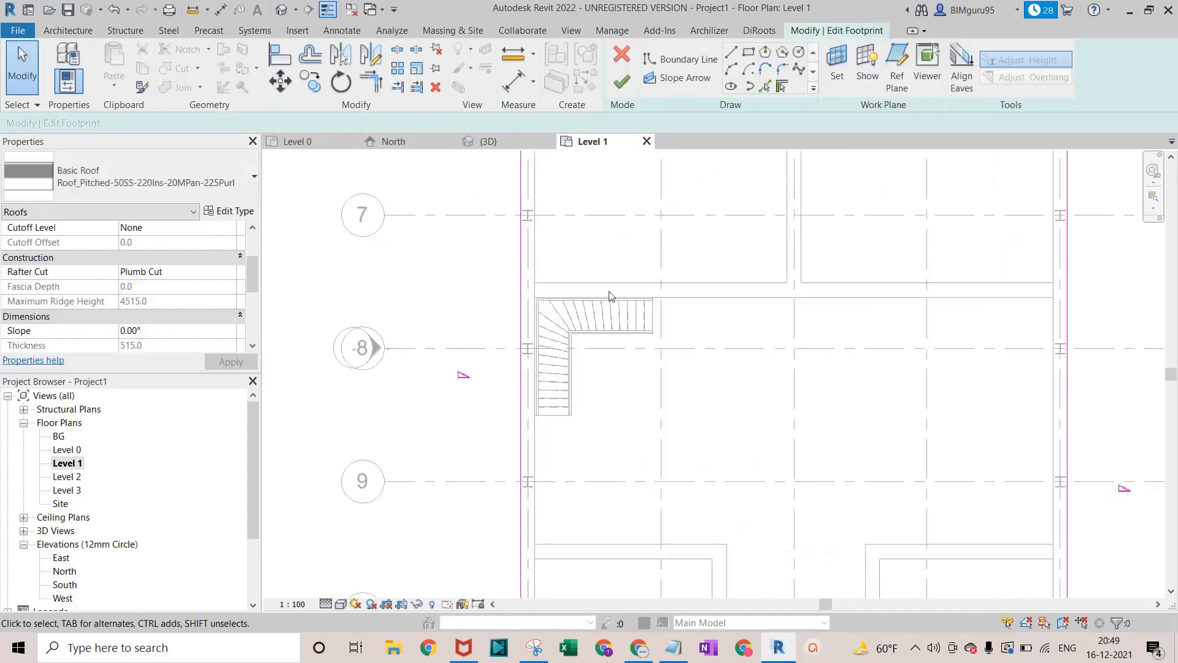
pyautogui.click(749, 54)
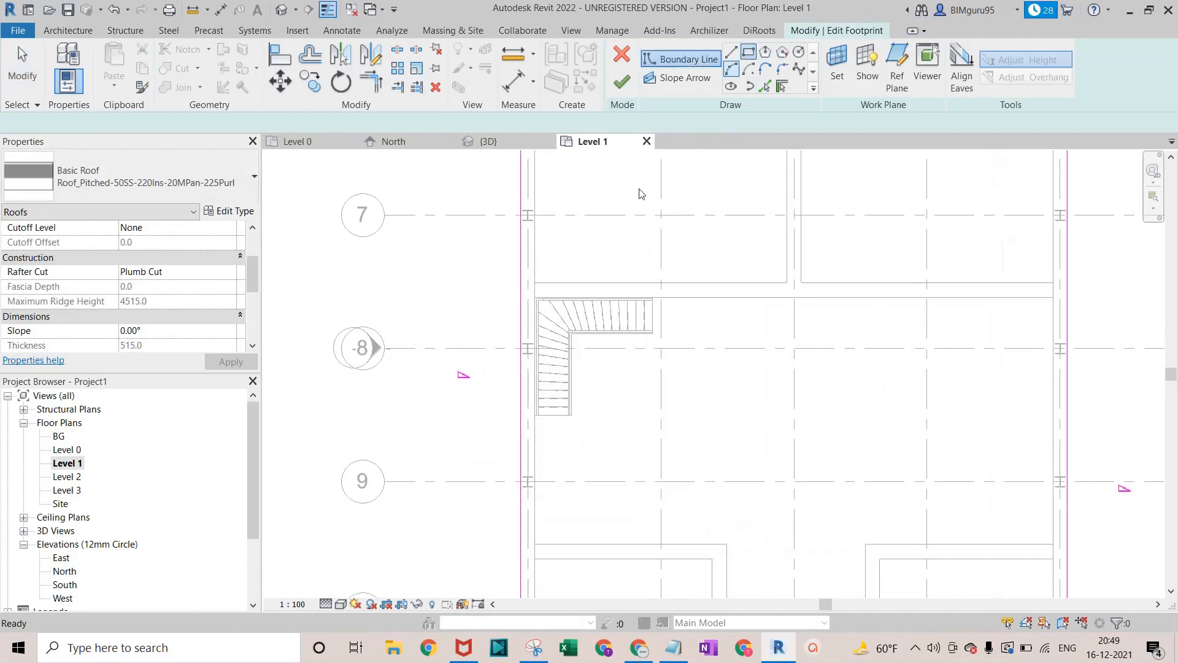
pyautogui.scroll(3, 528, 318)
pyautogui.scroll(2, 549, 279)
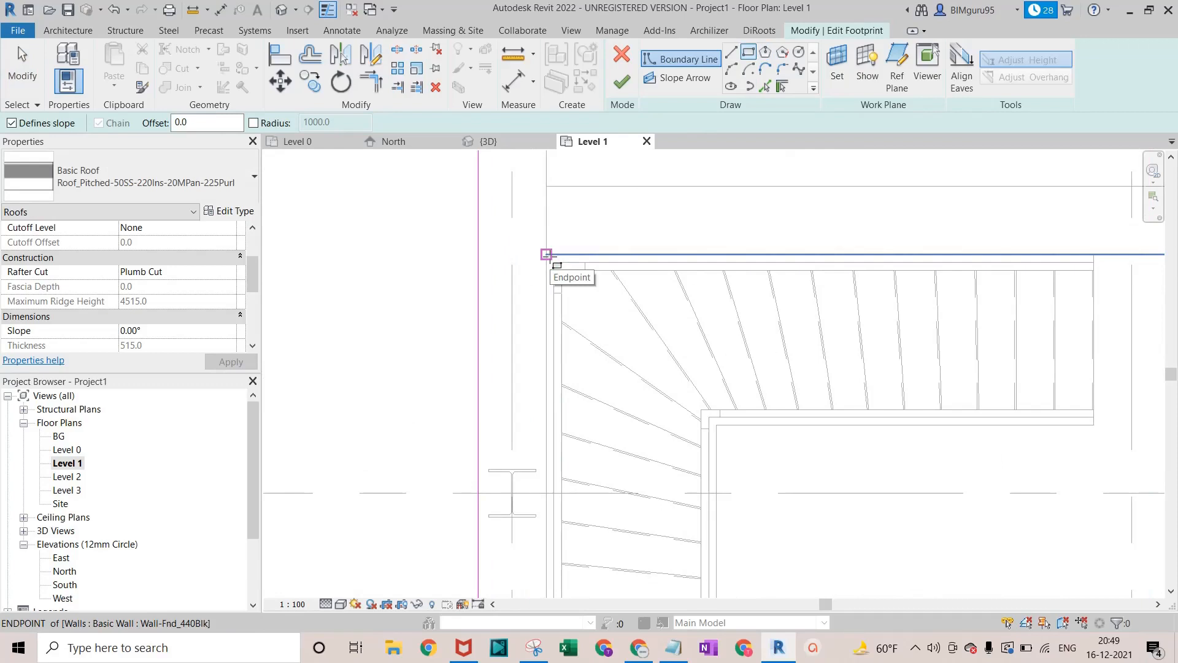
pyautogui.click(546, 254)
pyautogui.click(731, 453)
pyautogui.scroll(-1, 733, 451)
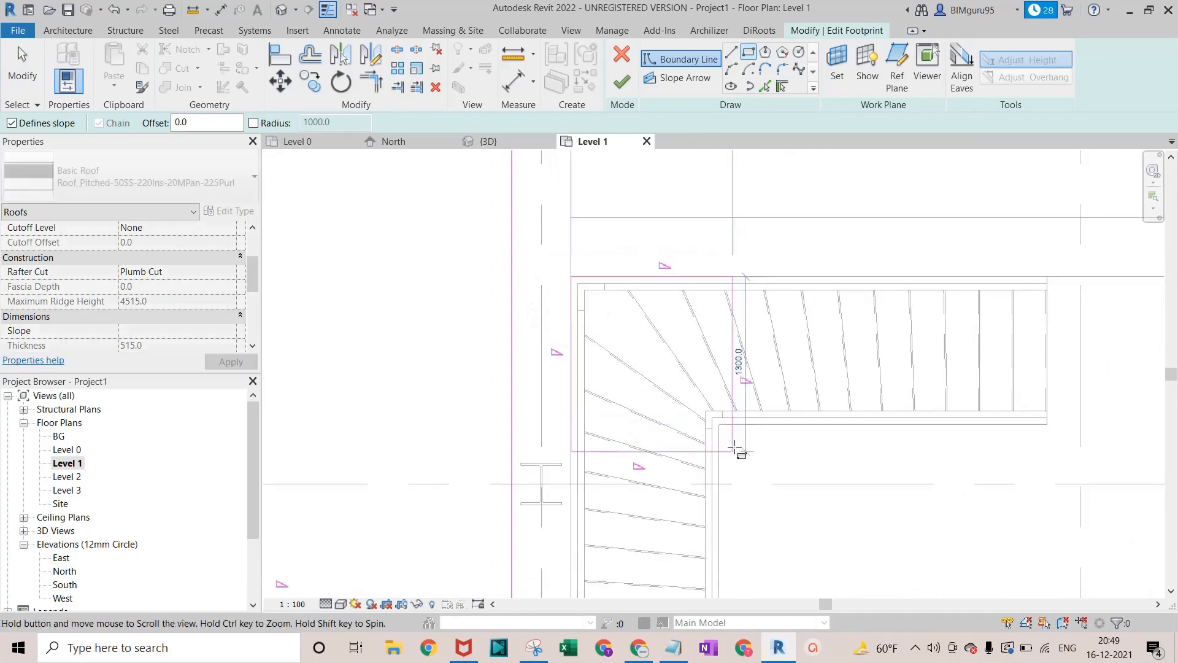
pyautogui.moveTo(735, 449); pyautogui.dragTo(719, 253, button='middle')
pyautogui.scroll(-2, 719, 253)
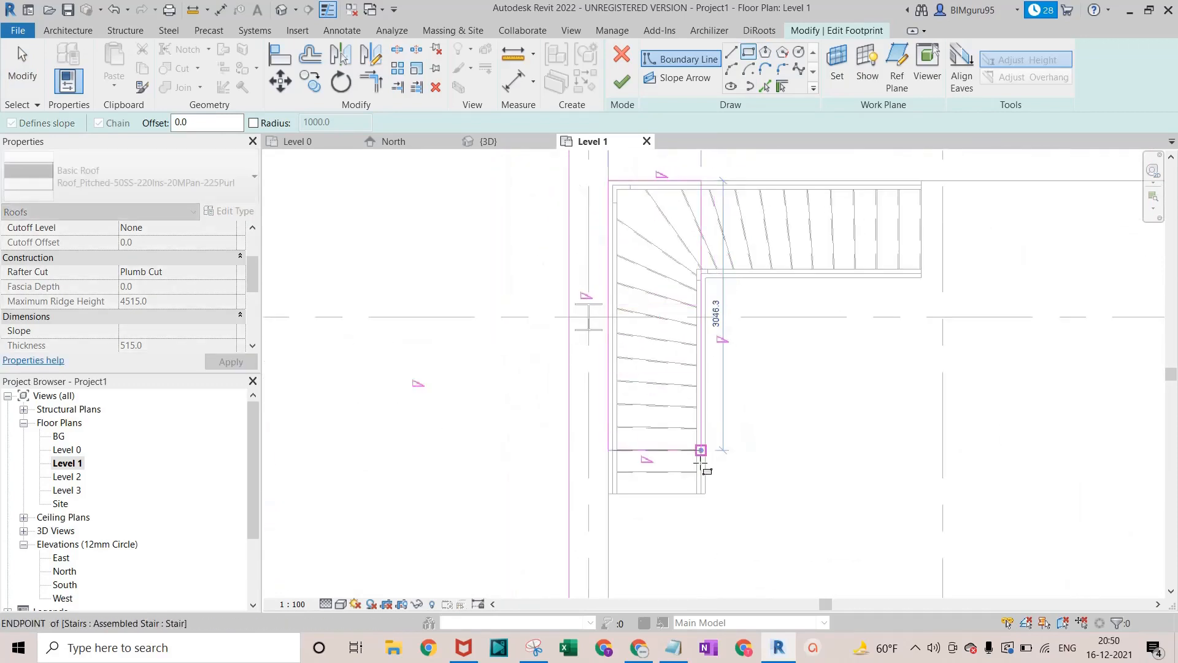
pyautogui.scroll(1, 704, 491)
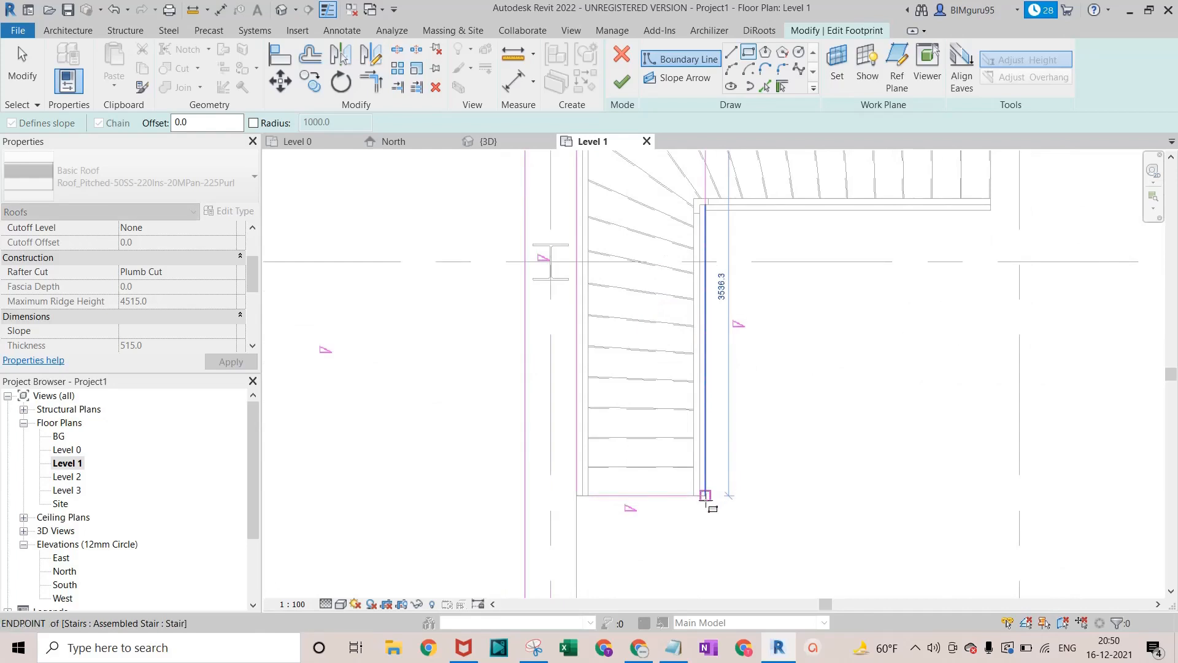
pyautogui.click(705, 494)
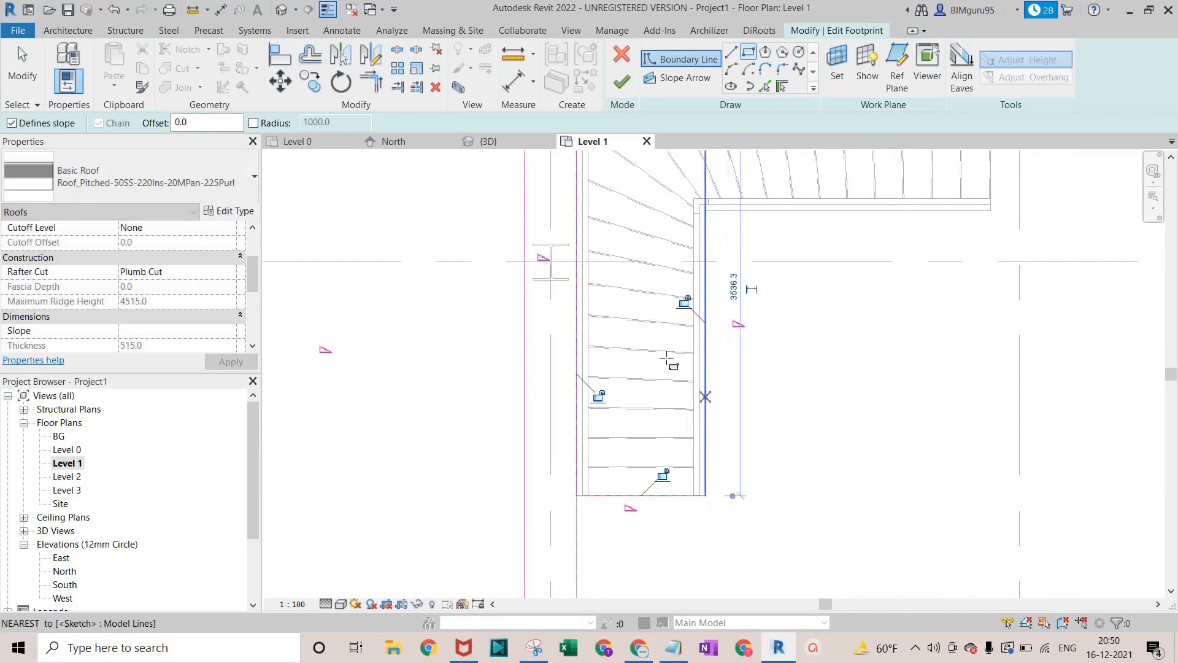
pyautogui.scroll(-2, 668, 212)
pyautogui.moveTo(668, 214); pyautogui.dragTo(661, 306, button='middle')
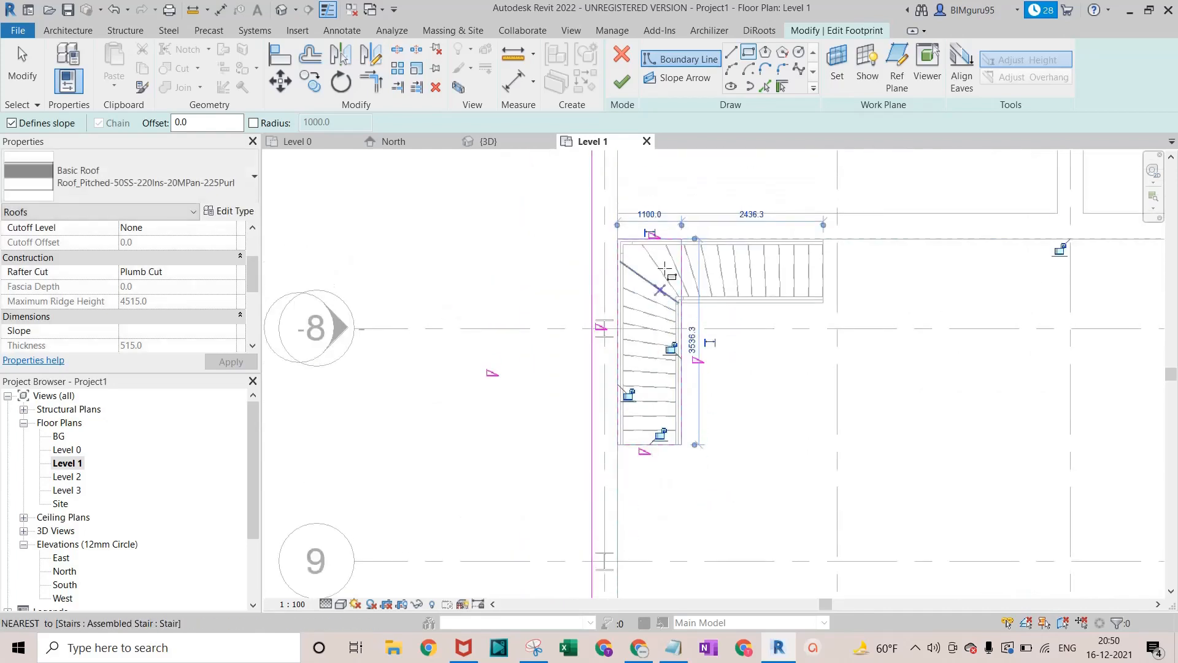
# Try to finish the roof footprint with the rectangular inner loop, and check the roof's properties between attempts
pyautogui.click(622, 82)
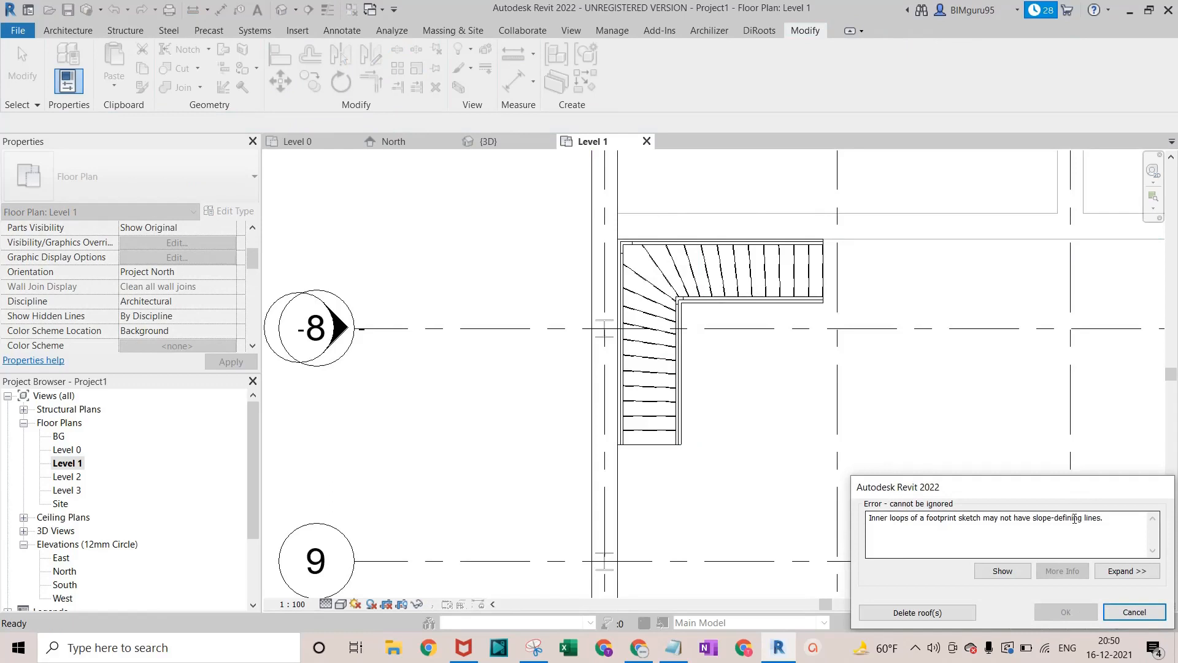
pyautogui.click(1145, 609)
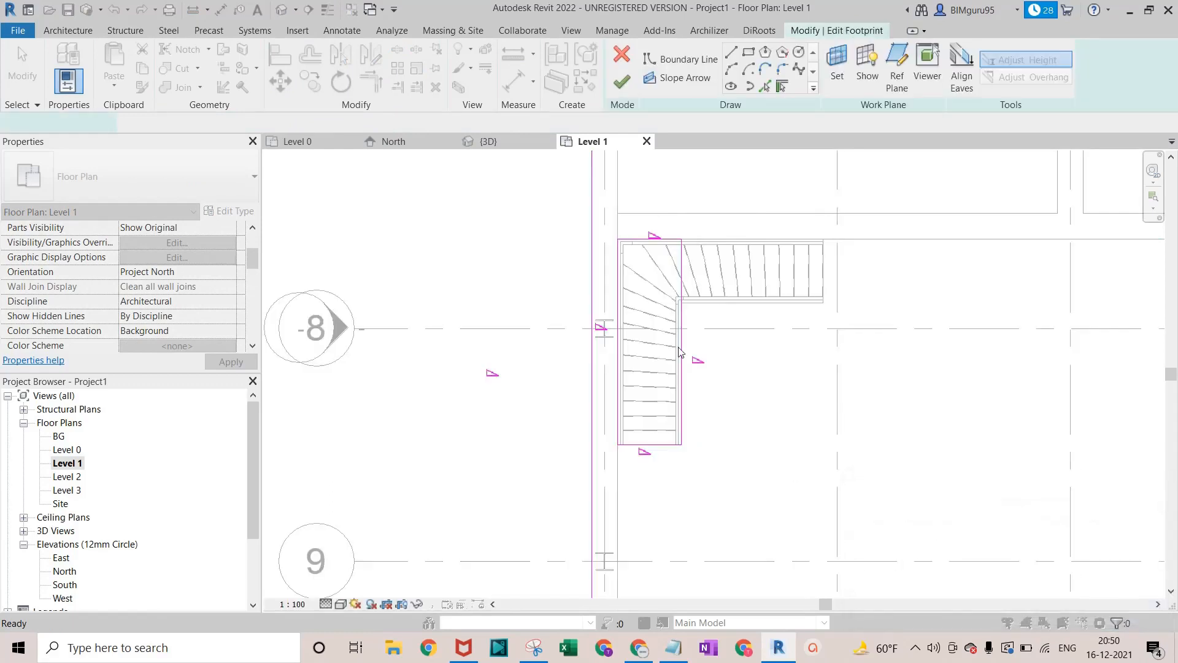
pyautogui.scroll(-5, 136, 316)
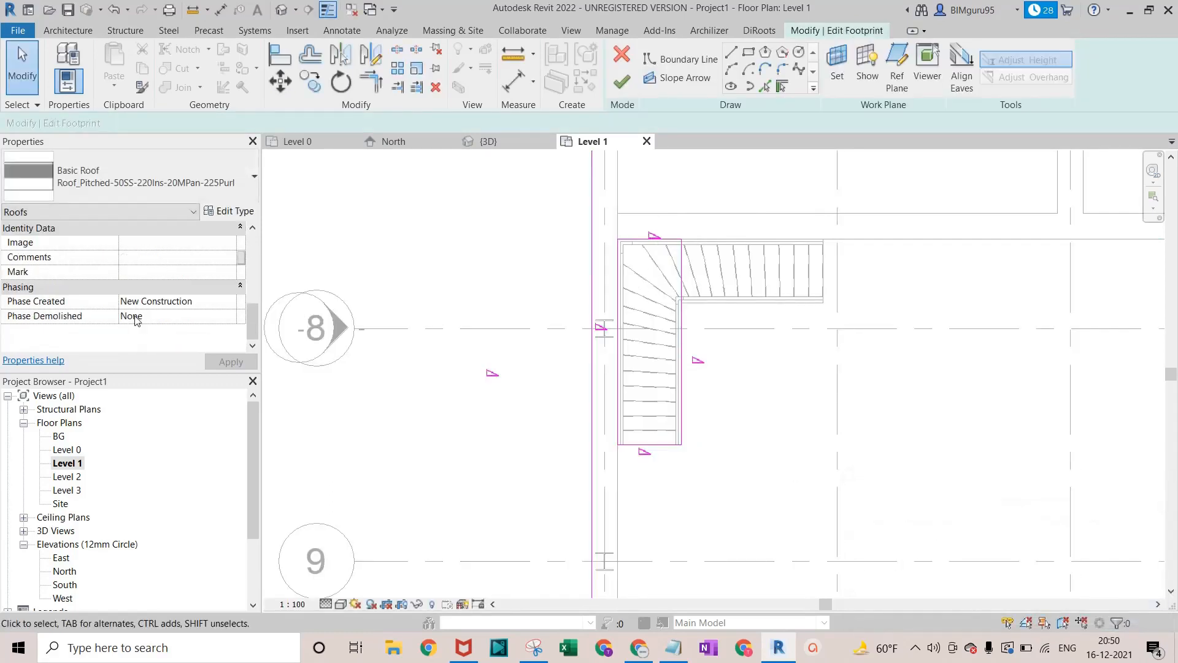
pyautogui.scroll(2, 138, 319)
pyautogui.scroll(4, 138, 319)
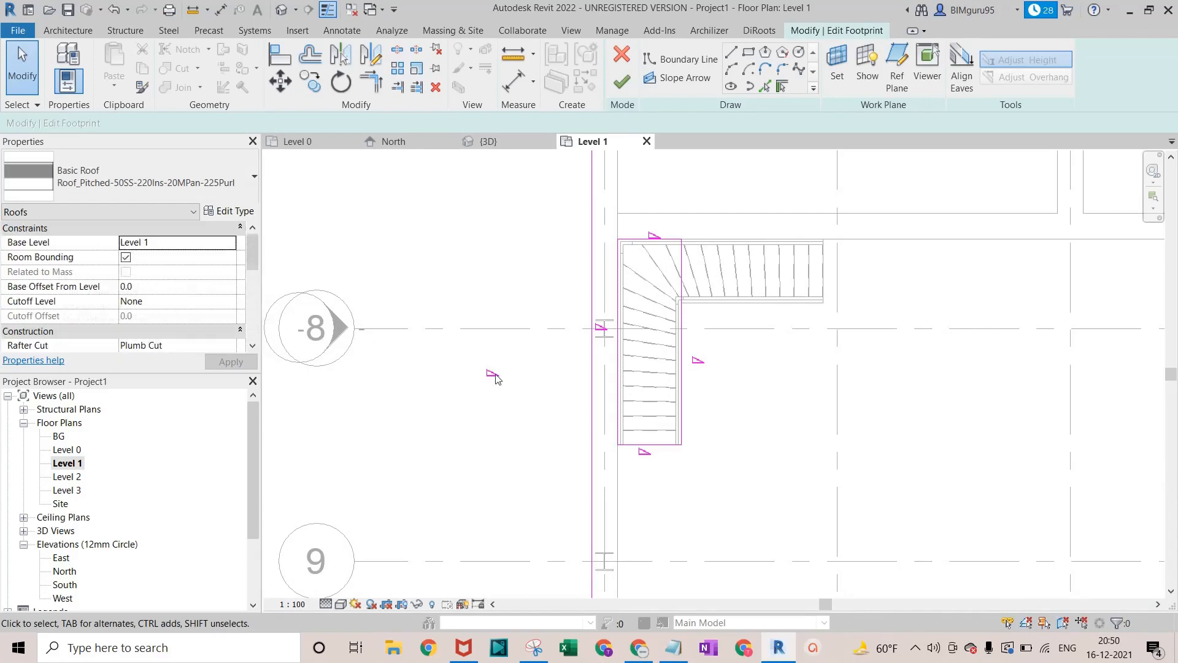
pyautogui.click(626, 81)
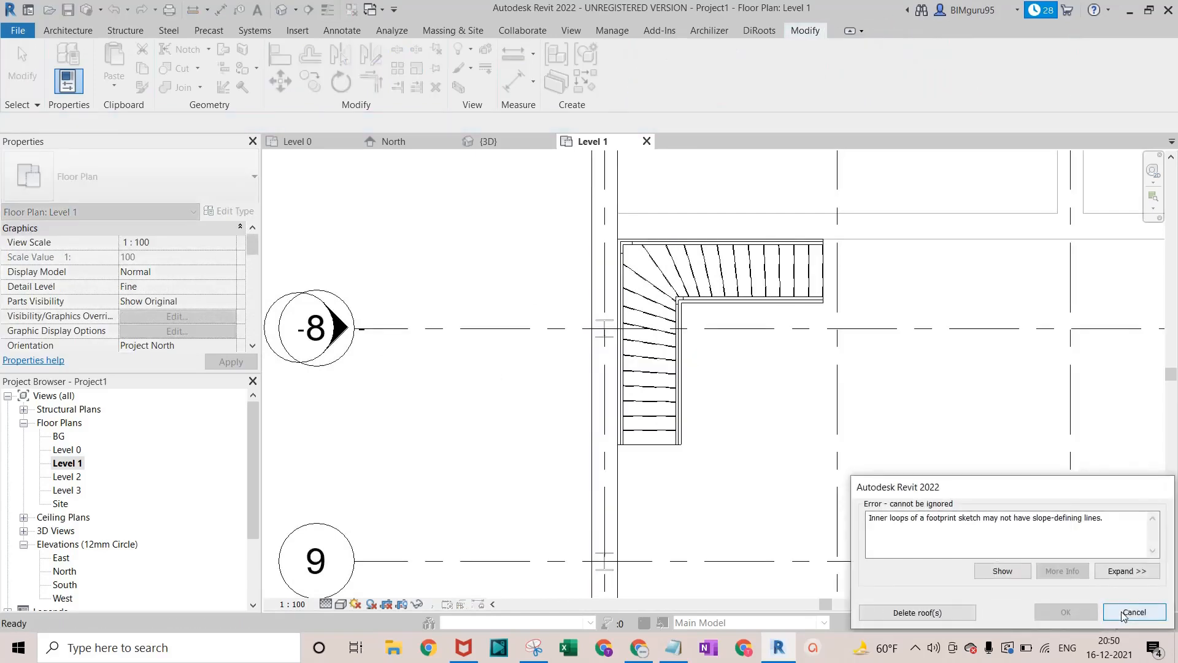
pyautogui.click(1125, 613)
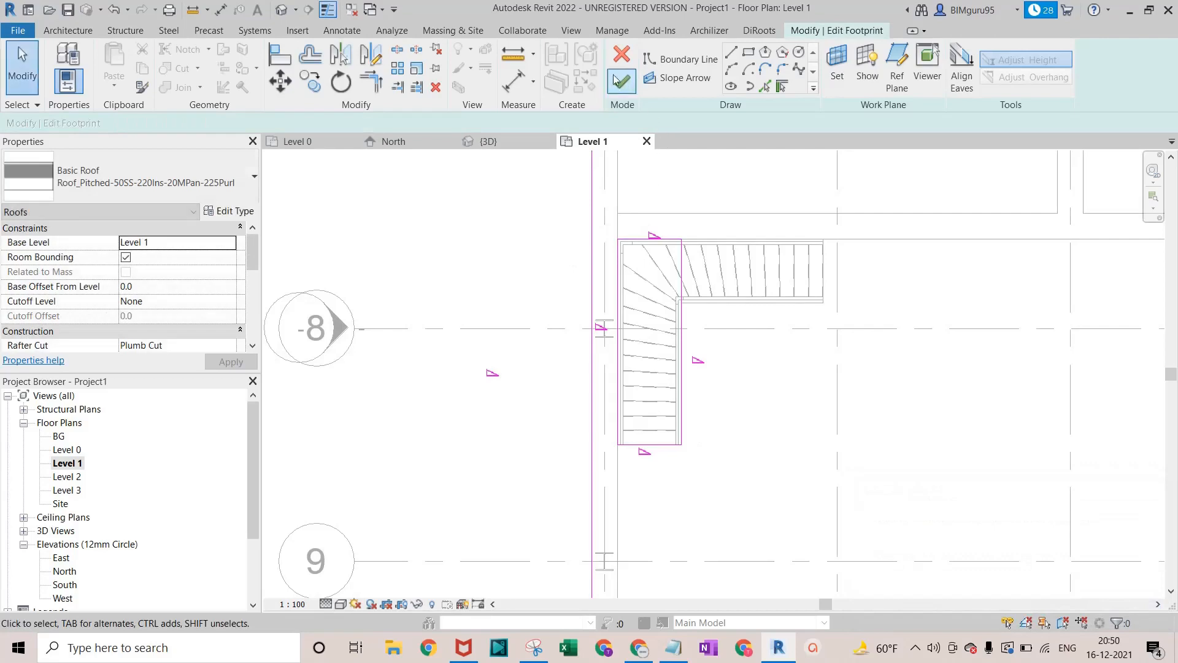
# Review the roof's slope and dimension properties, and discard the footprint sketch edits
pyautogui.scroll(-5, 155, 246)
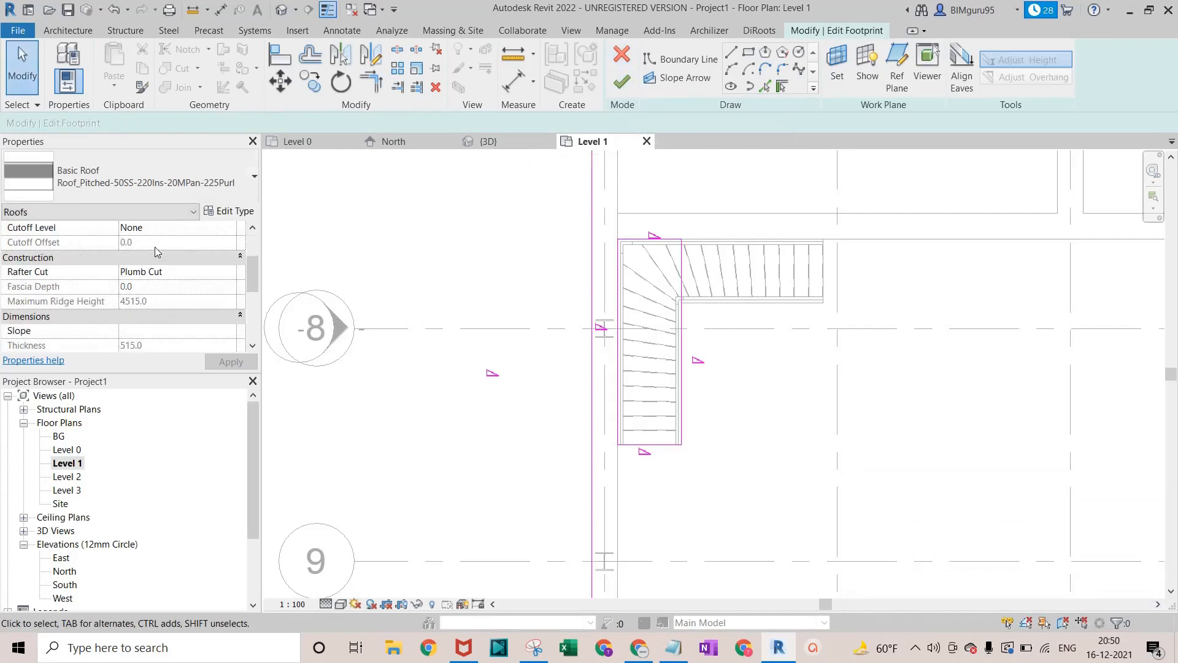
pyautogui.scroll(-3, 155, 248)
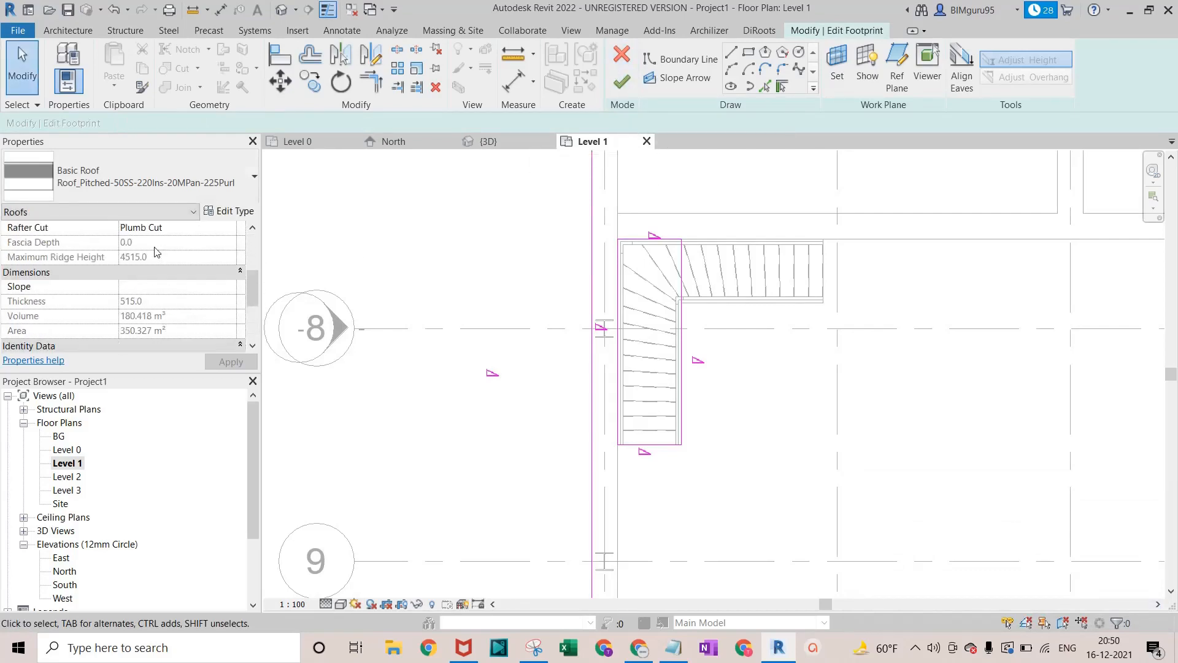
pyautogui.click(622, 55)
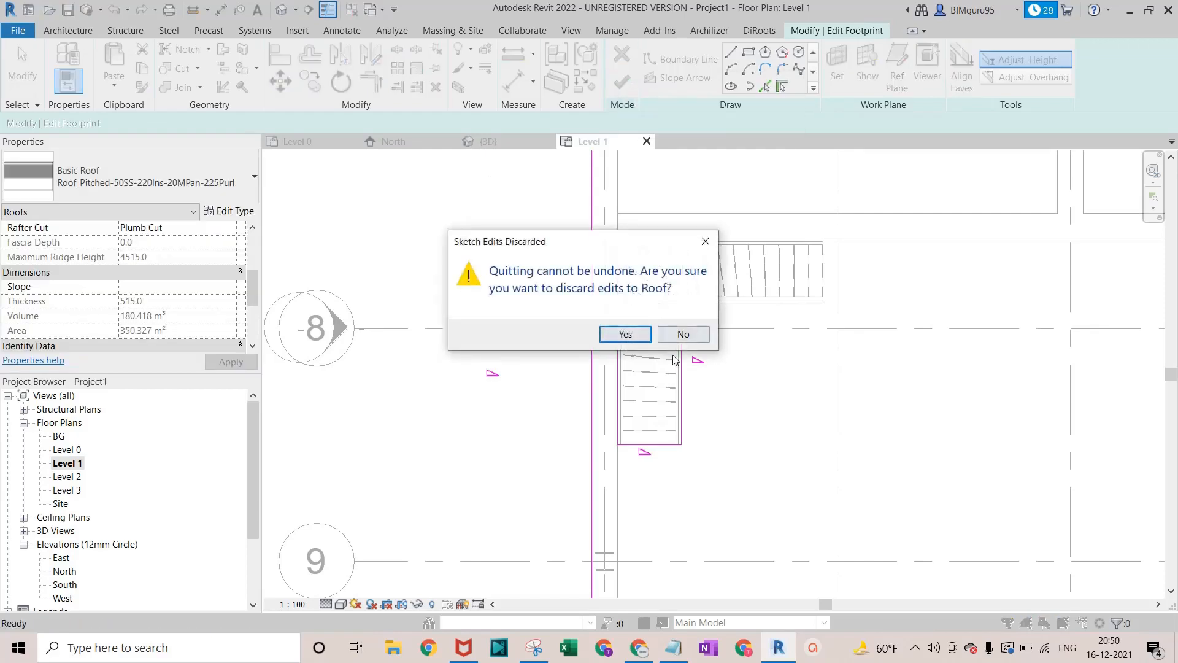
pyautogui.click(629, 337)
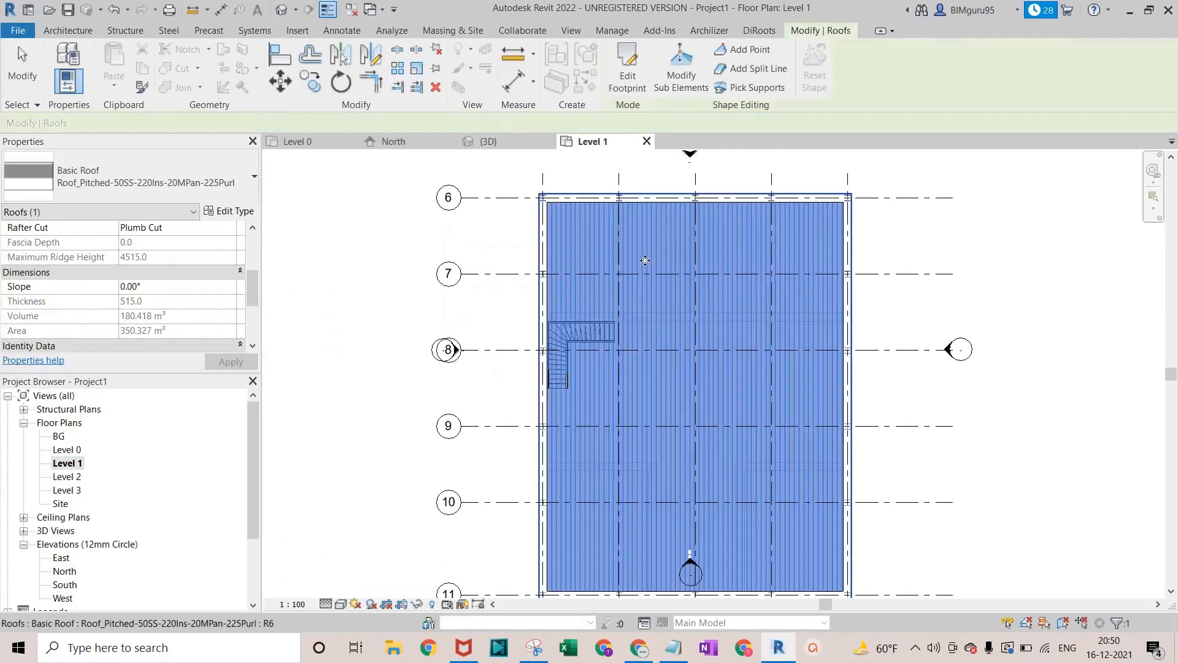
# Reopen the flat roof's footprint and sketch a rectangular inner boundary about 1100 by 3536 mm around the stair flight from the Hall corner
pyautogui.doubleClick(553, 290)
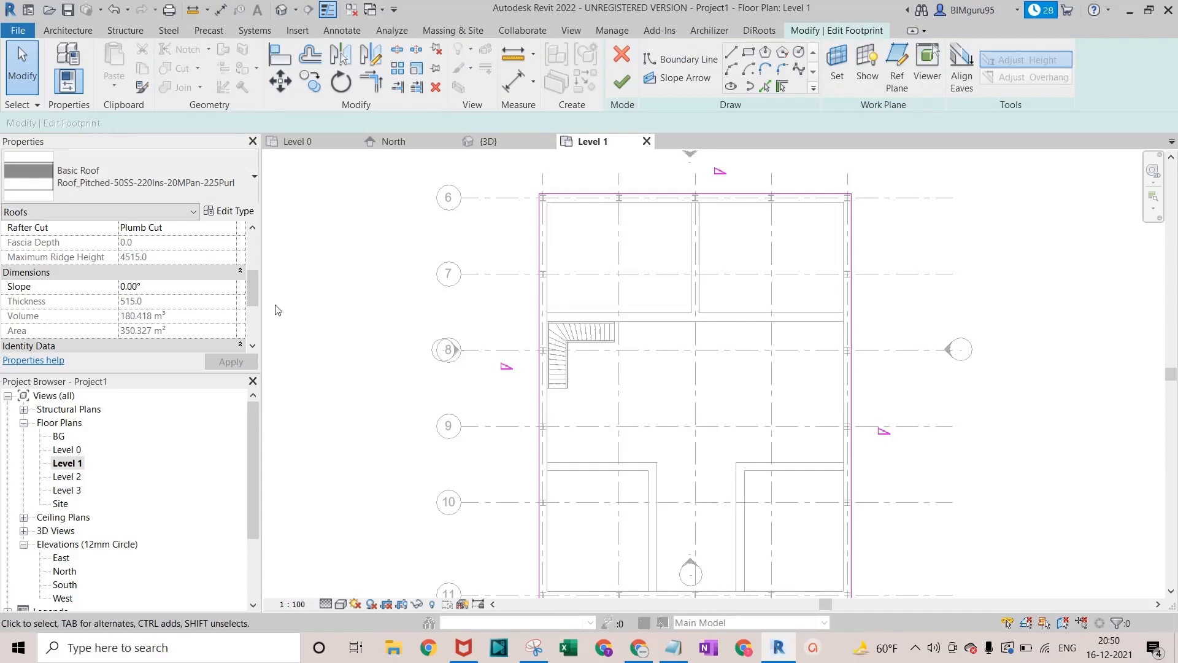
pyautogui.scroll(3, 234, 293)
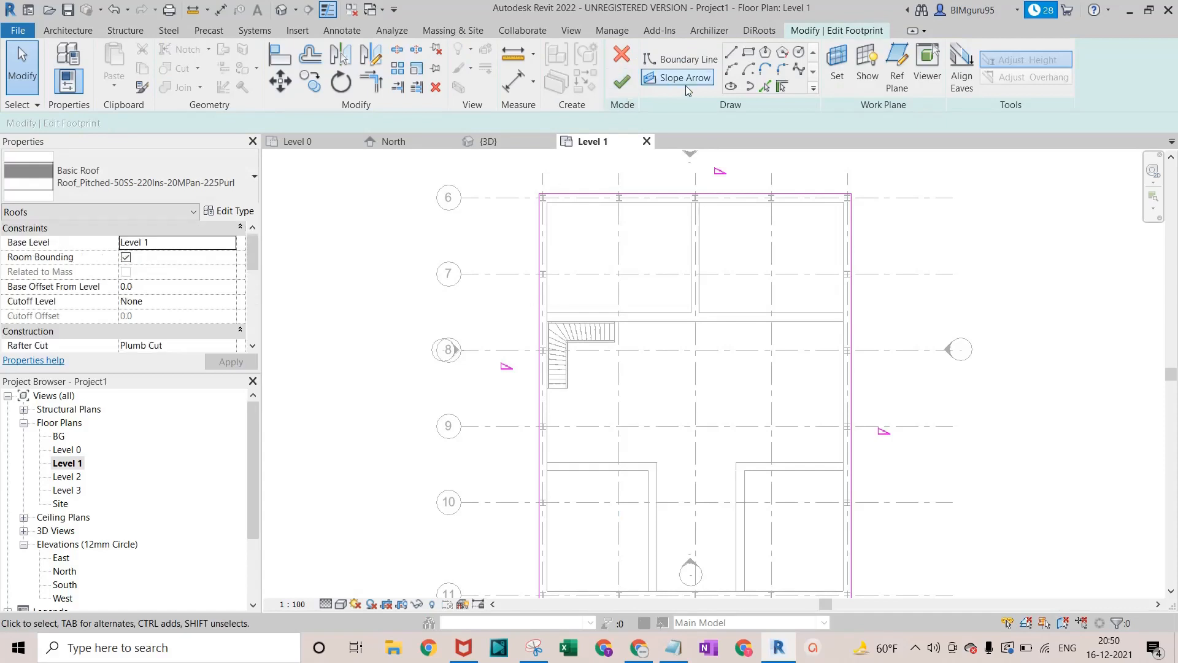
pyautogui.click(755, 57)
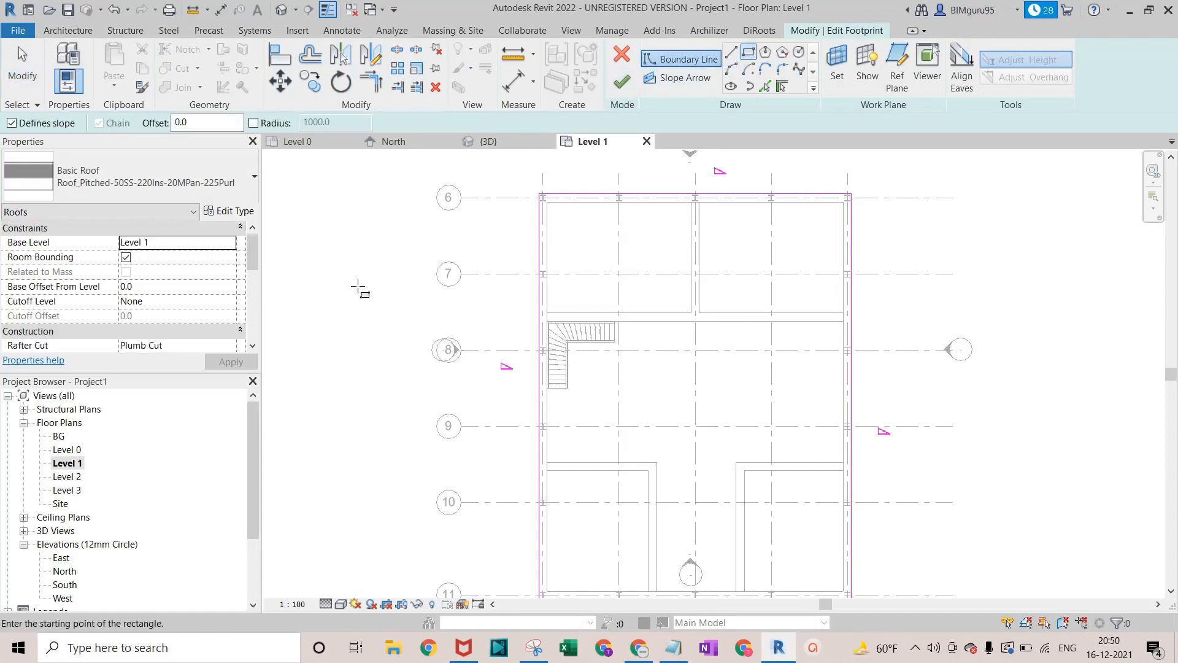
pyautogui.scroll(-5, 133, 274)
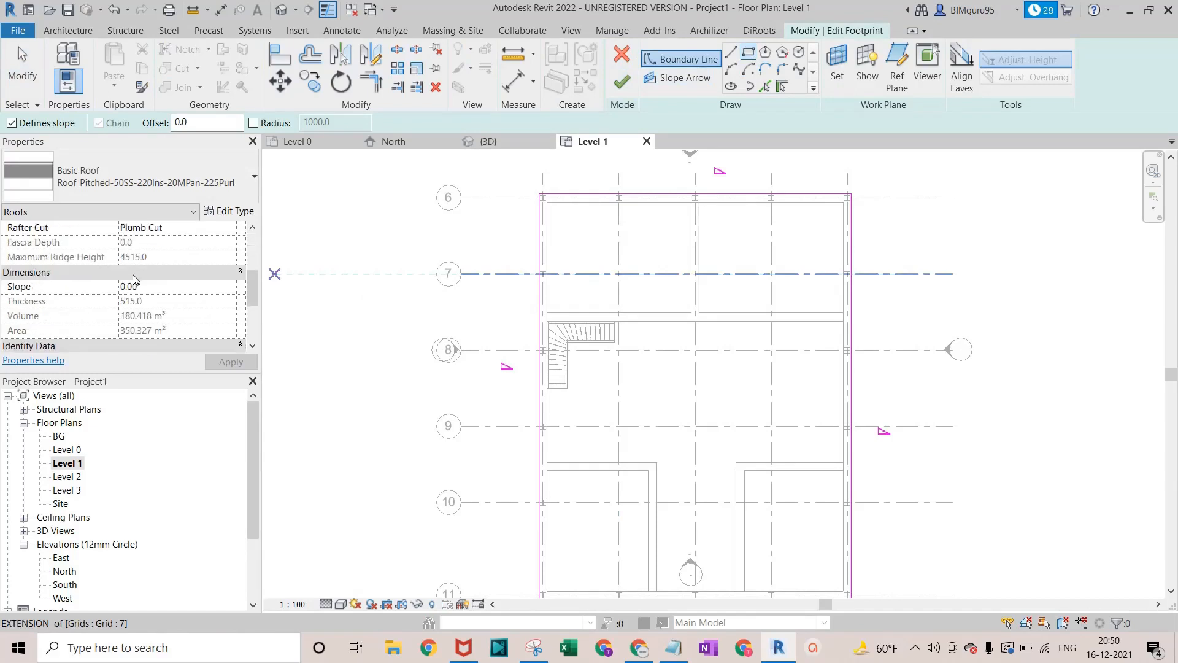
pyautogui.scroll(3, 130, 300)
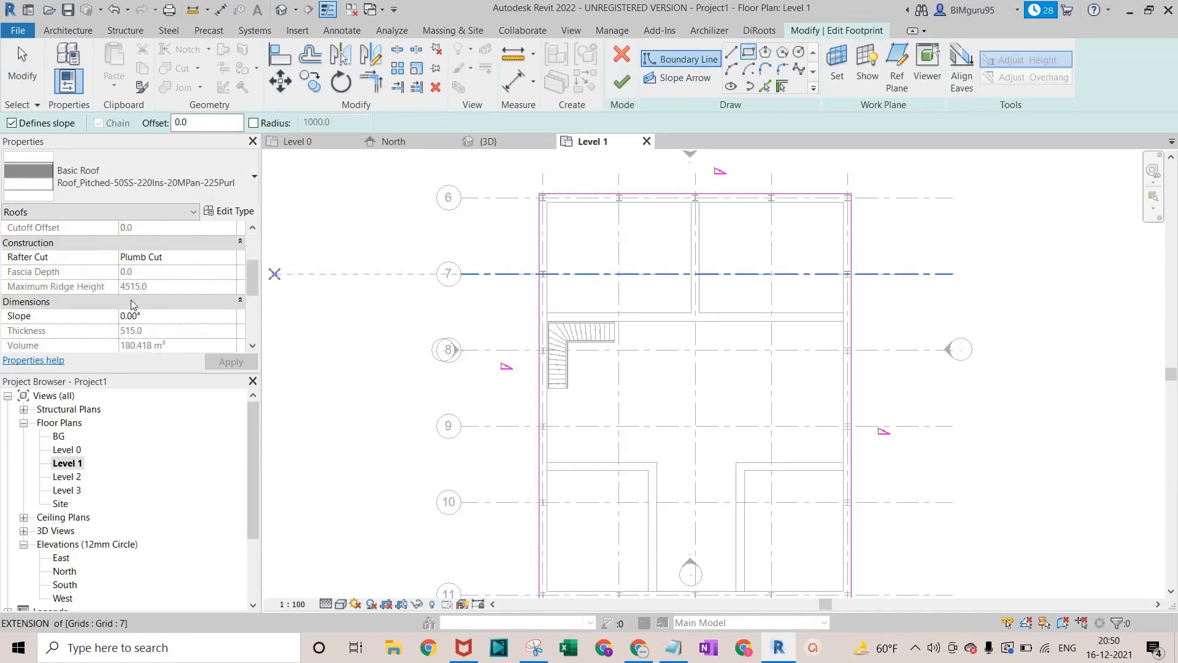
pyautogui.scroll(3, 131, 300)
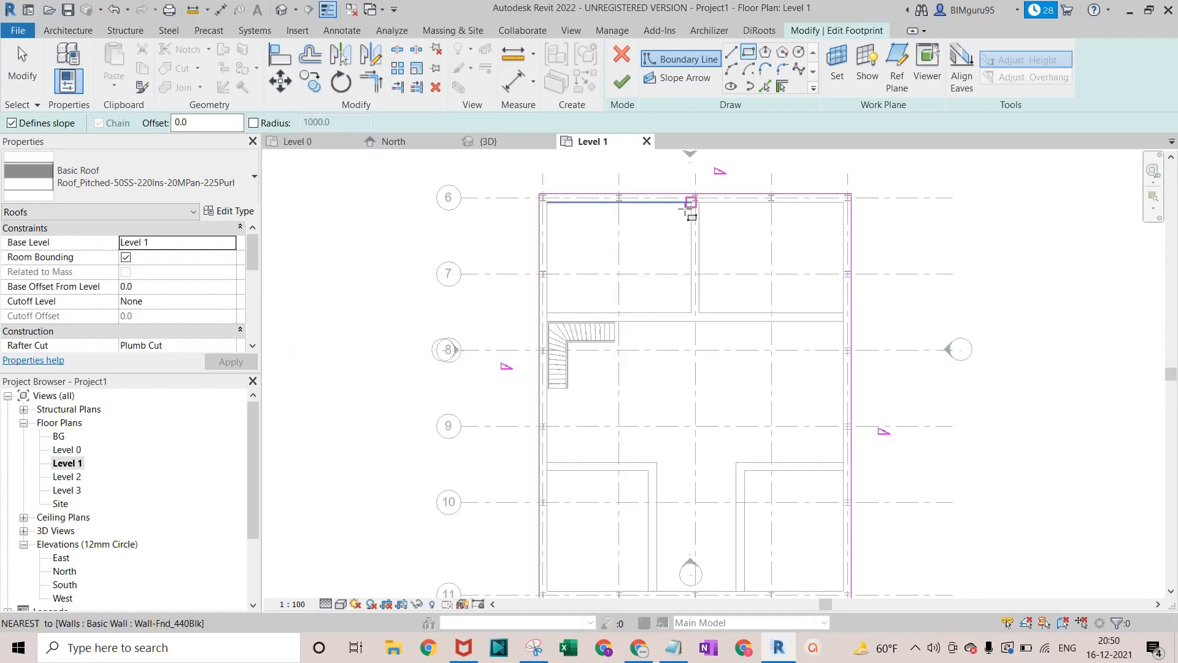
pyautogui.scroll(1, 698, 175)
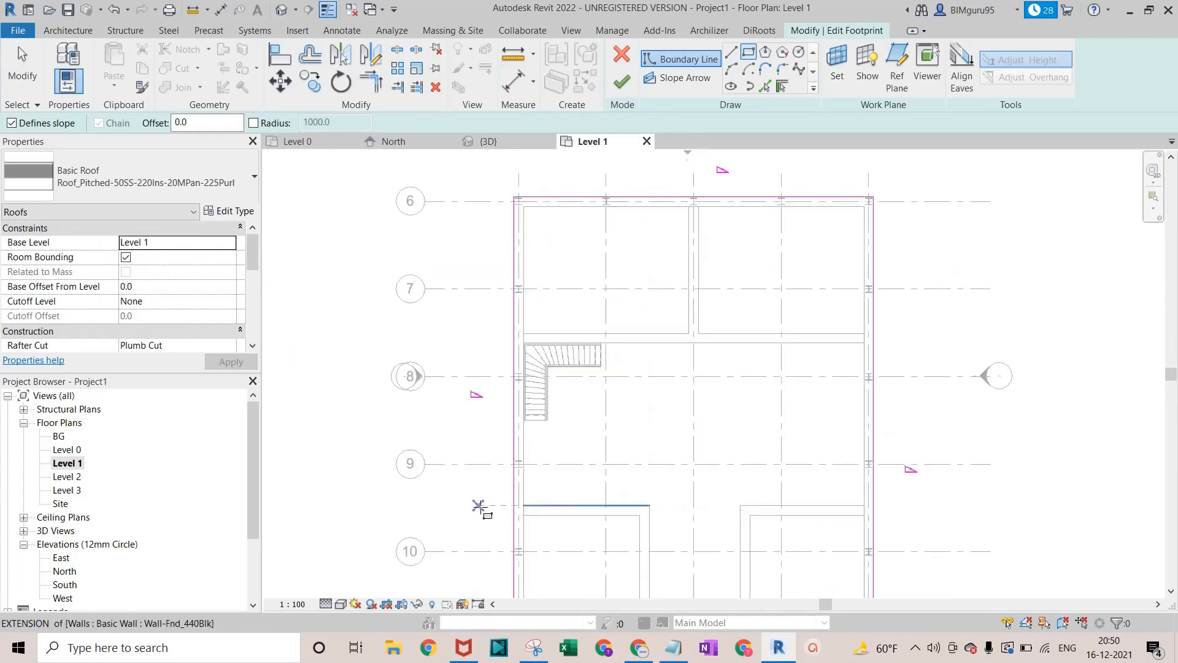
pyautogui.scroll(4, 498, 382)
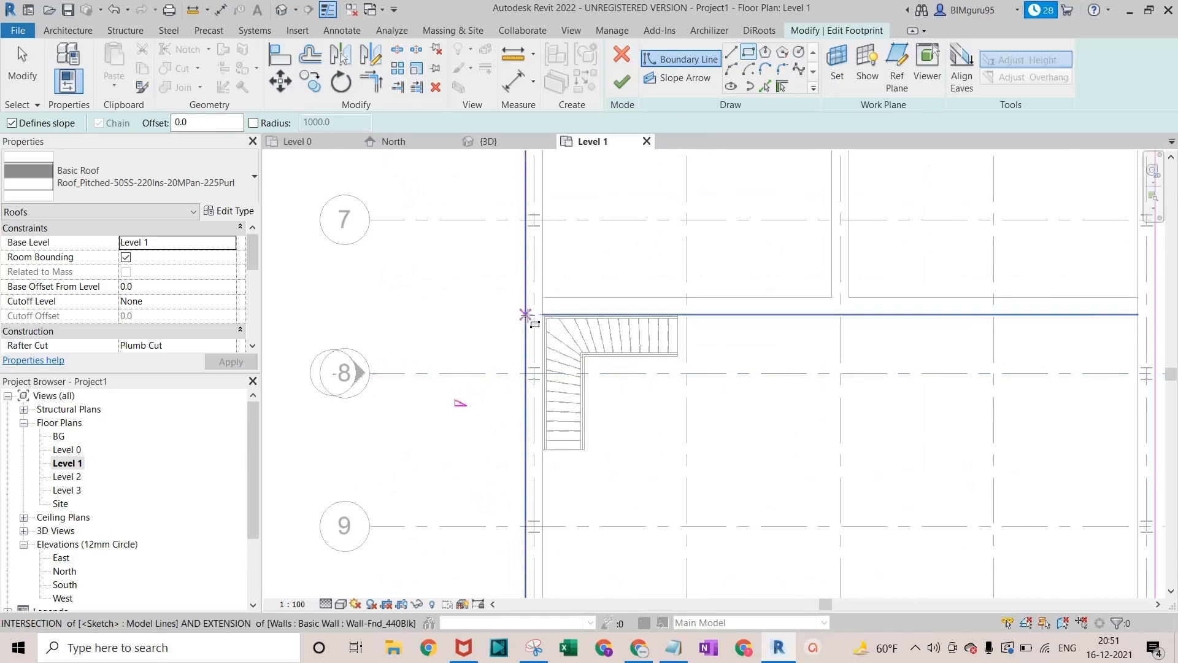
pyautogui.scroll(4, 553, 315)
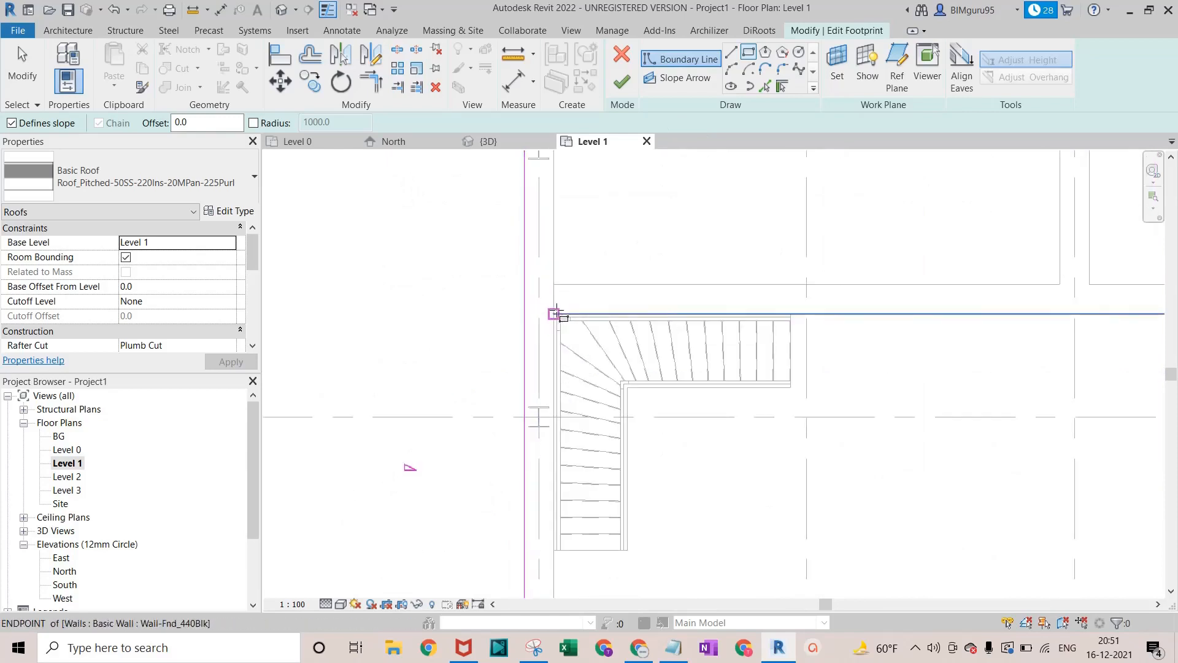
pyautogui.click(554, 314)
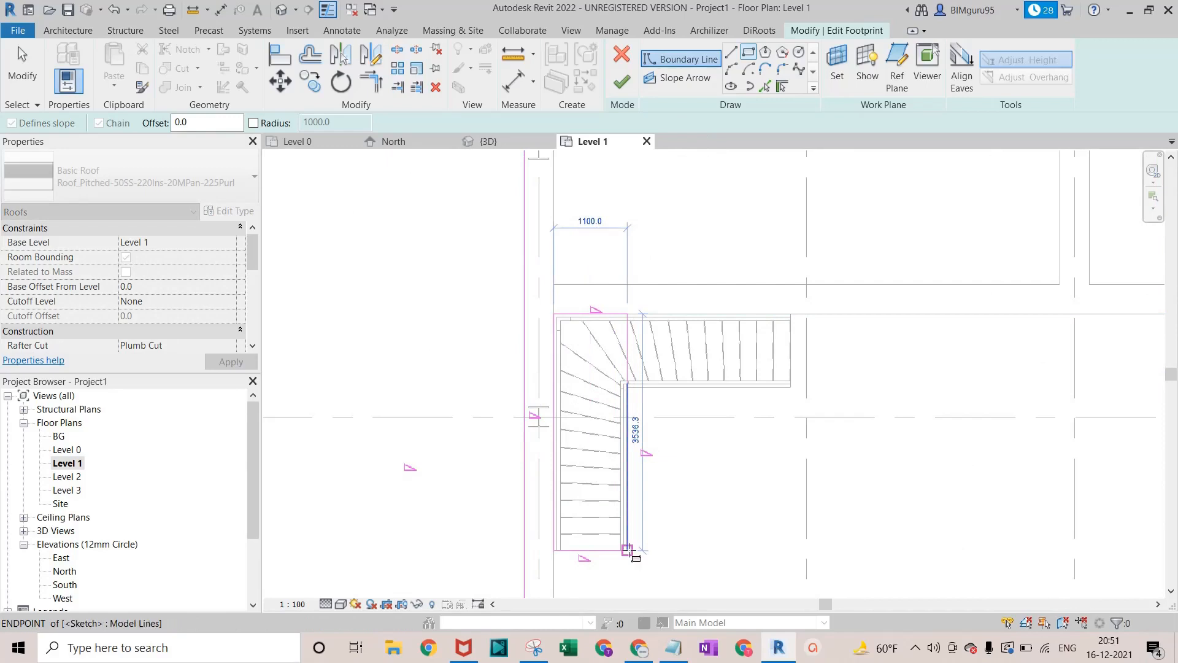
pyautogui.click(627, 549)
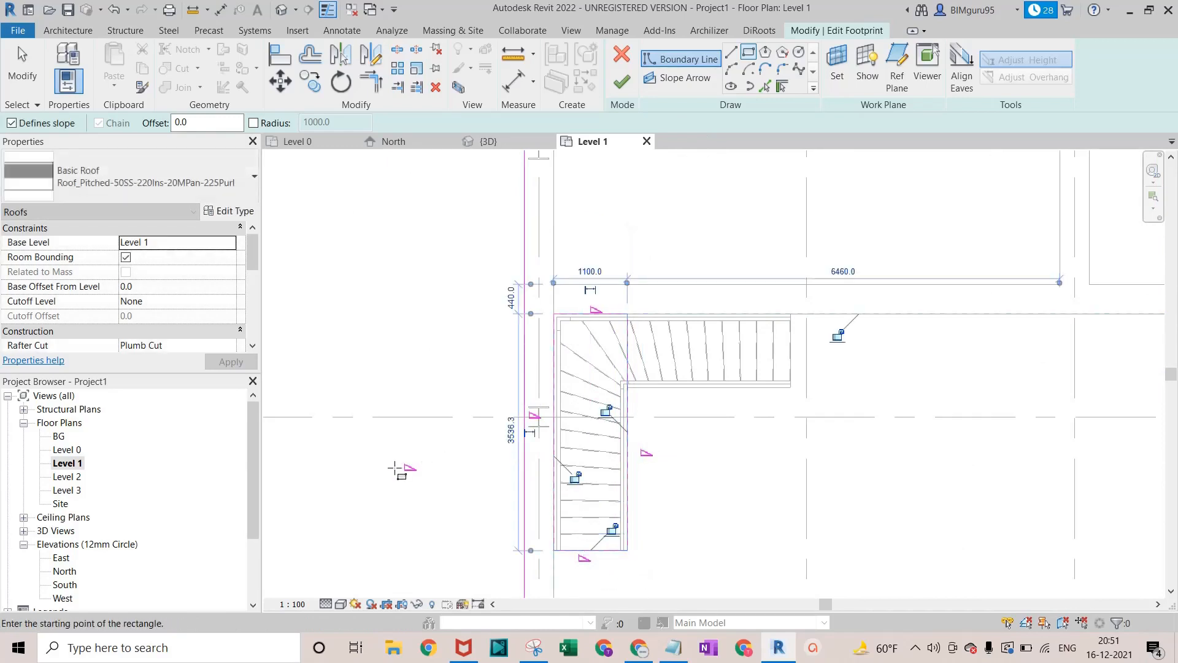
# Examine the roof's instance and type properties for settings that affect its slope, leaving them as they are
pyautogui.scroll(-6, 198, 317)
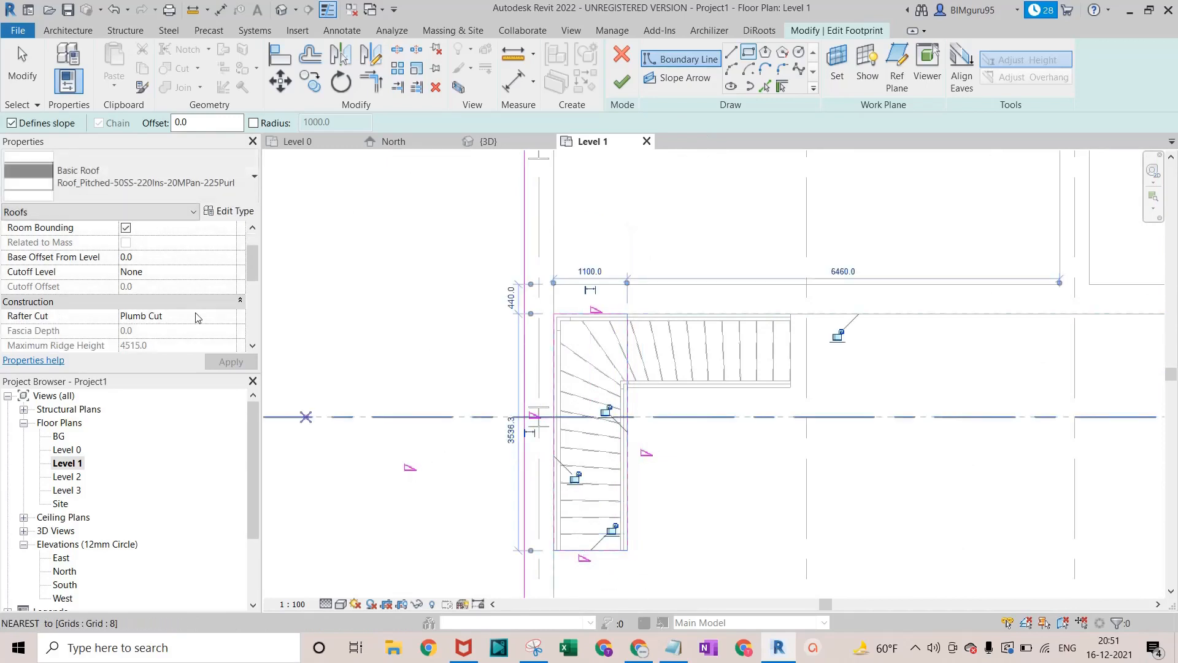
pyautogui.scroll(6, 198, 316)
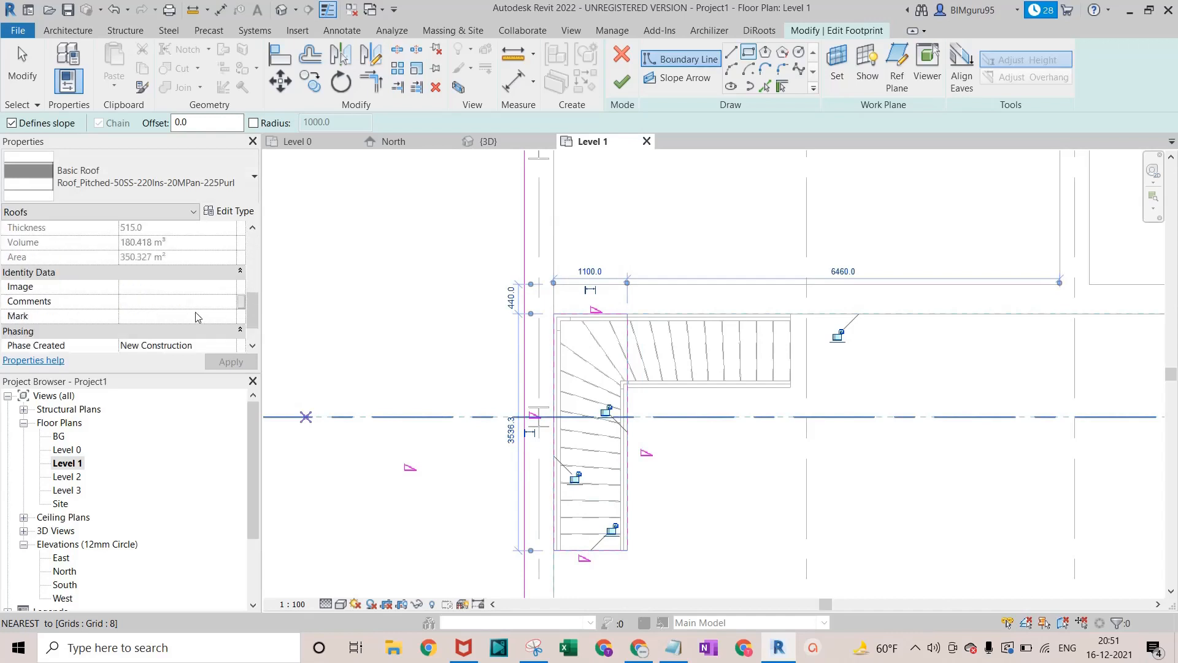
pyautogui.click(231, 210)
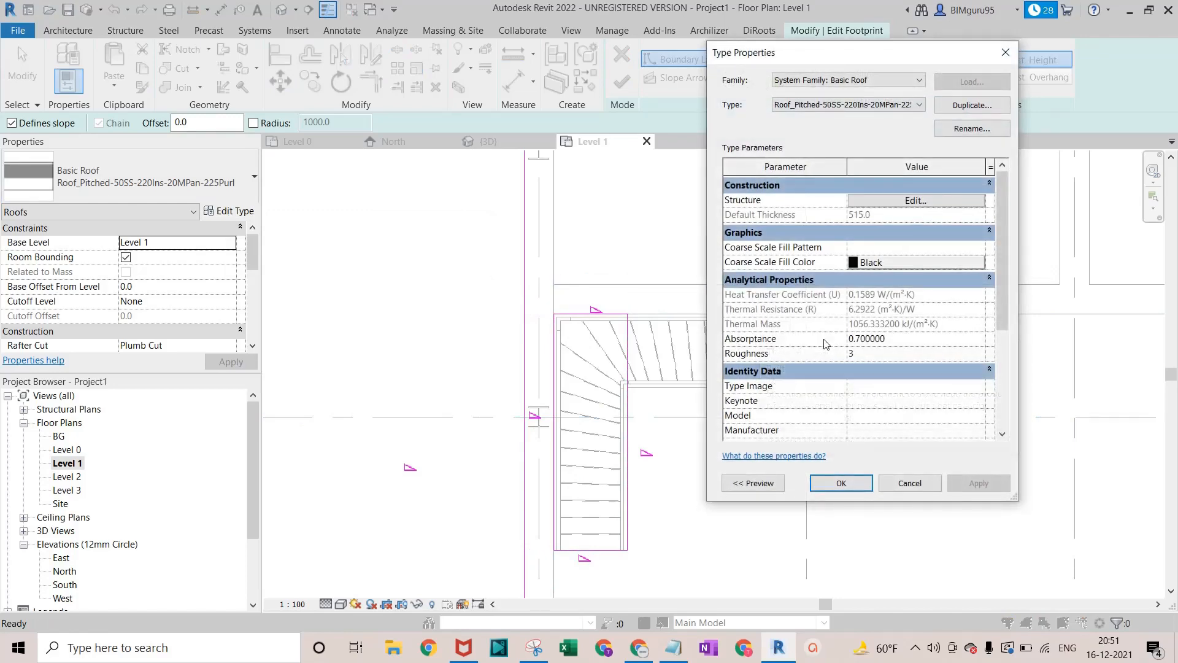
pyautogui.scroll(-2, 816, 343)
pyautogui.scroll(2, 827, 347)
pyautogui.scroll(-3, 905, 392)
pyautogui.scroll(3, 908, 433)
pyautogui.click(1006, 53)
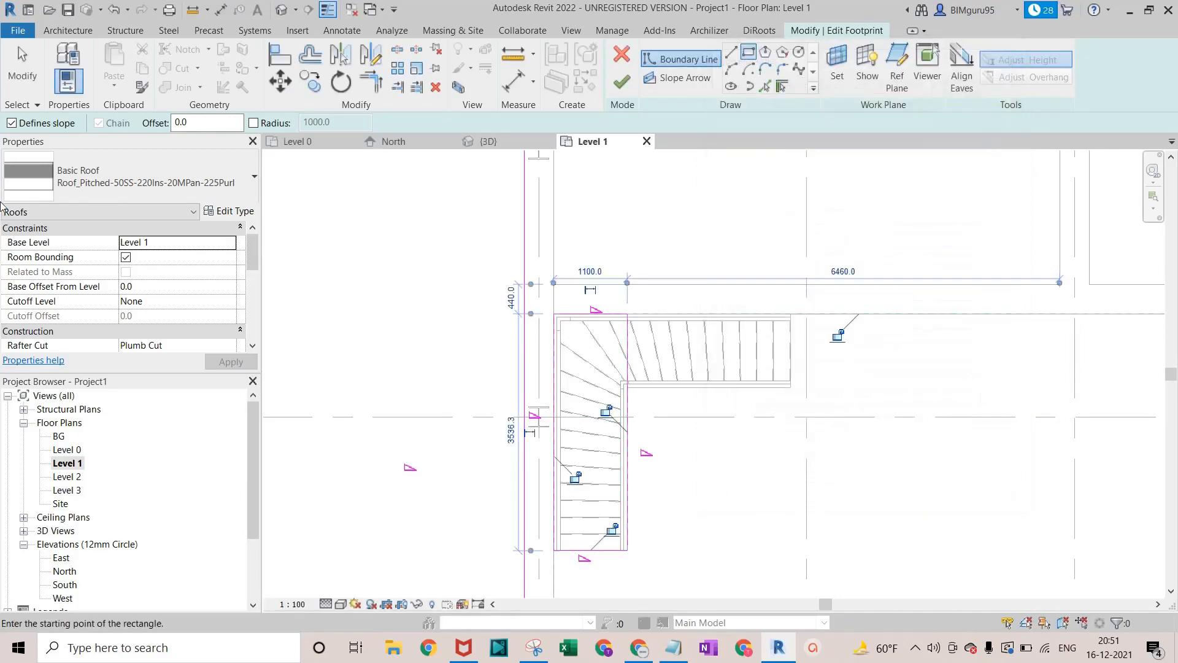
# Switch off slope definition for new boundary lines, try to finish the footprint, and look up the elements causing the error
pyautogui.click(12, 123)
pyautogui.click(622, 81)
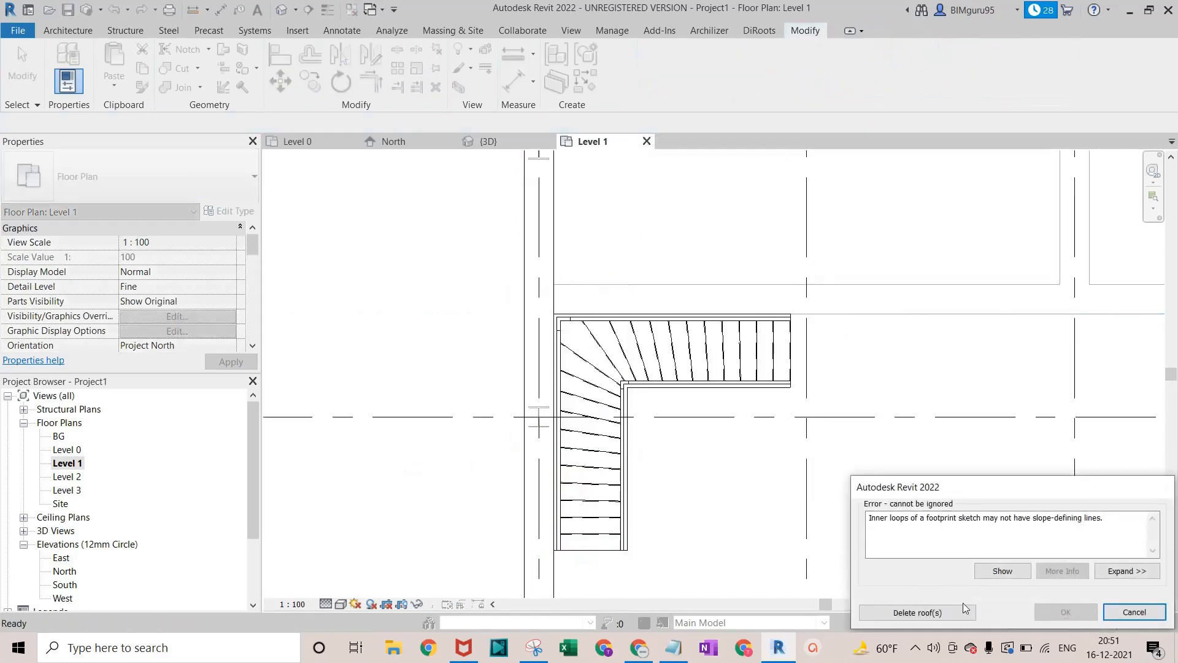
pyautogui.click(993, 578)
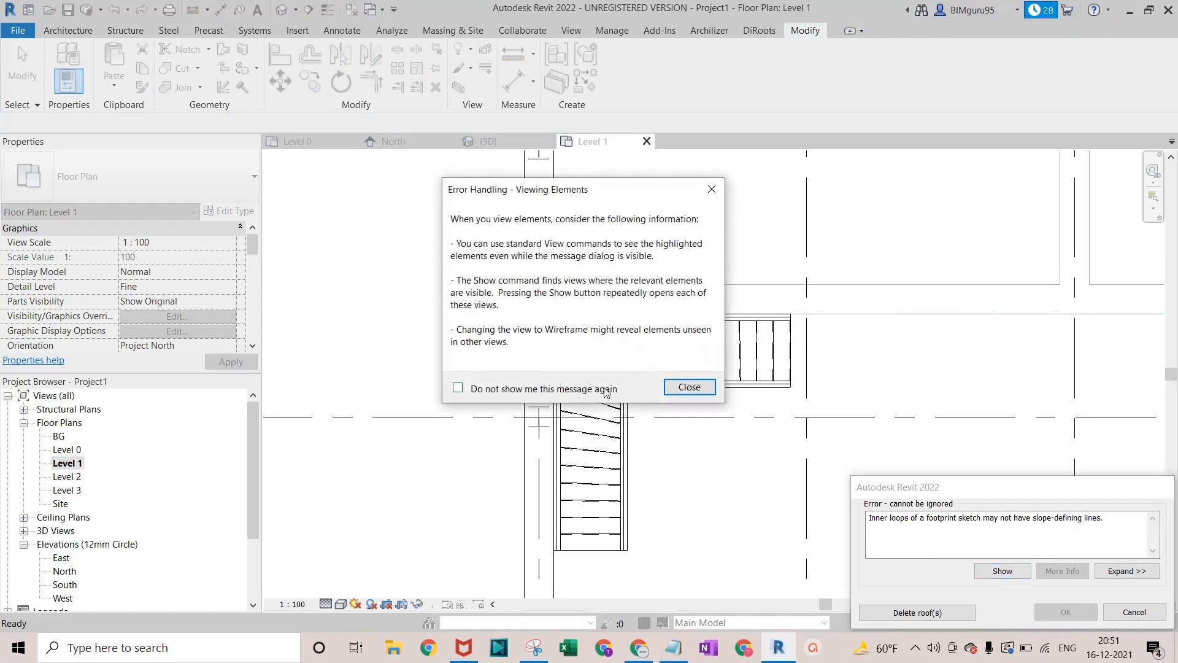
pyautogui.click(689, 388)
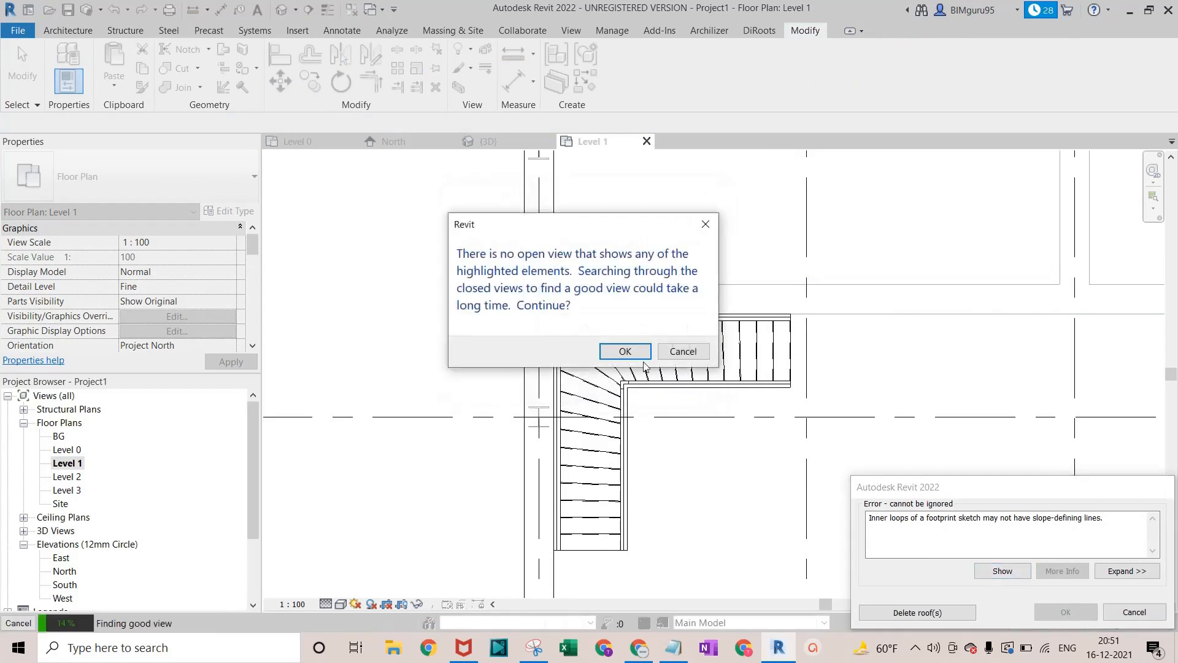
pyautogui.click(621, 349)
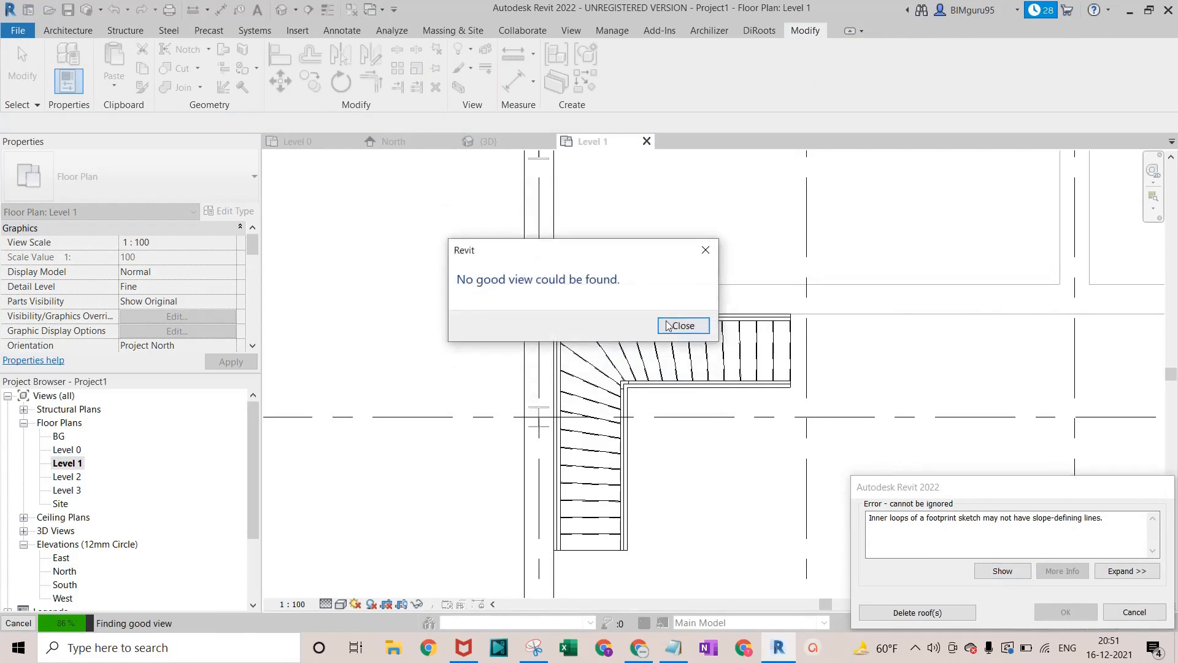
pyautogui.click(683, 325)
pyautogui.click(1134, 612)
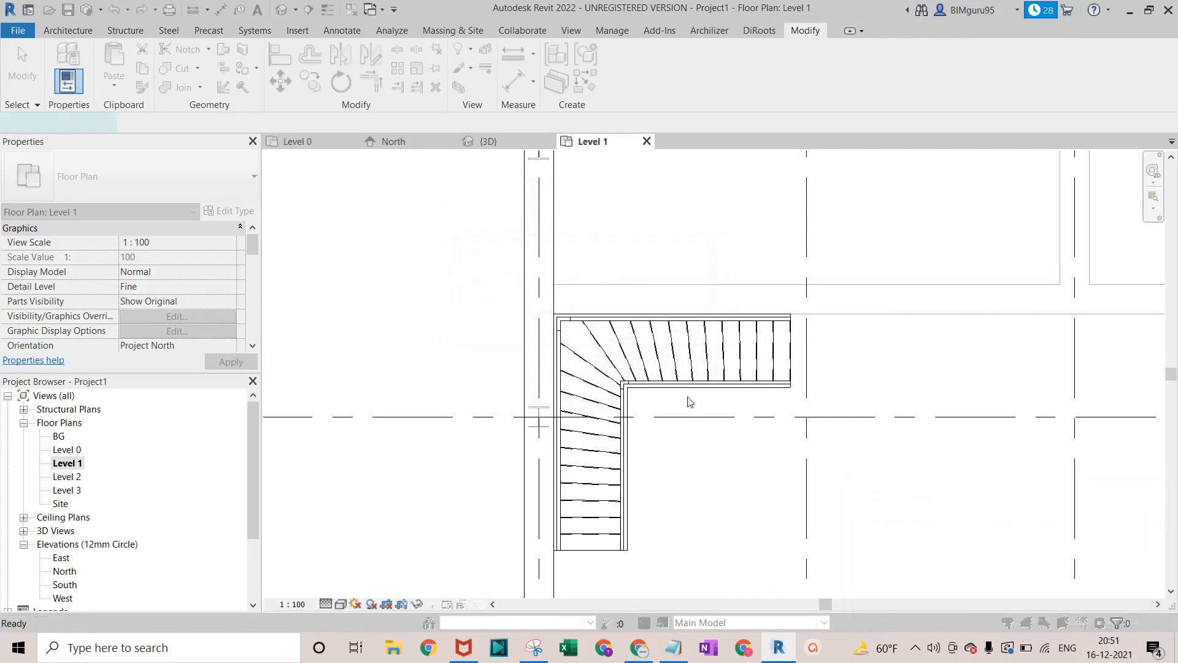
# Set the slope of the four inner boundary lines around the stair to 0° and try to finish the roof footprint
pyautogui.press('Tab')
pyautogui.click(633, 409)
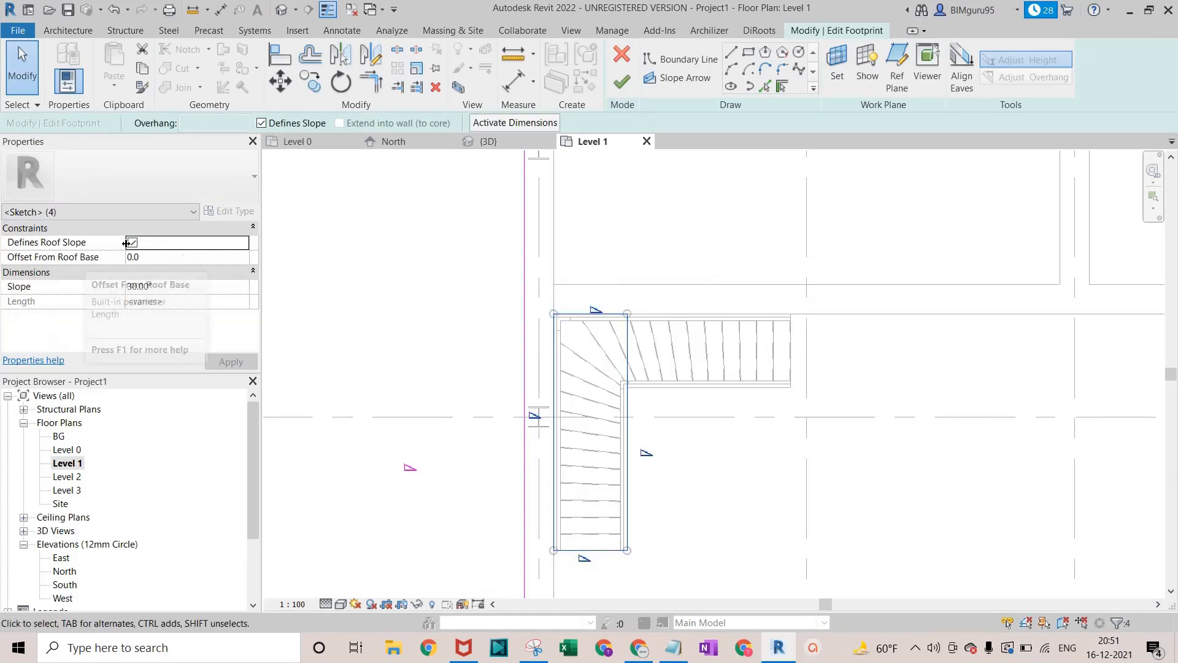
pyautogui.click(169, 288)
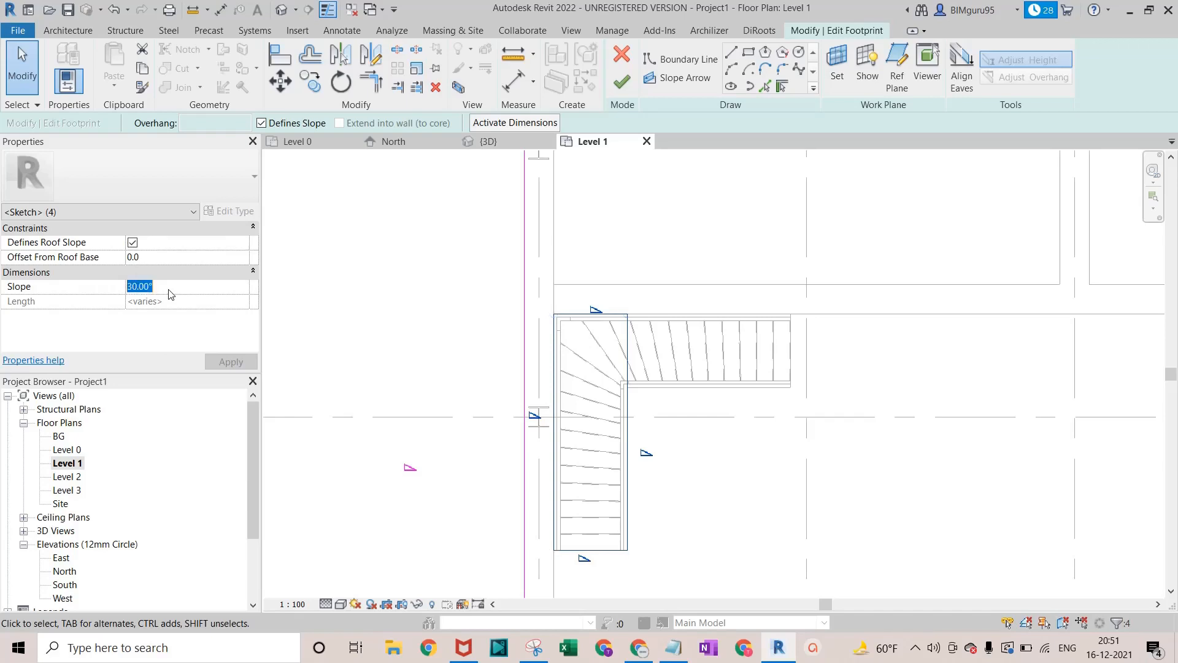
pyautogui.write('0')
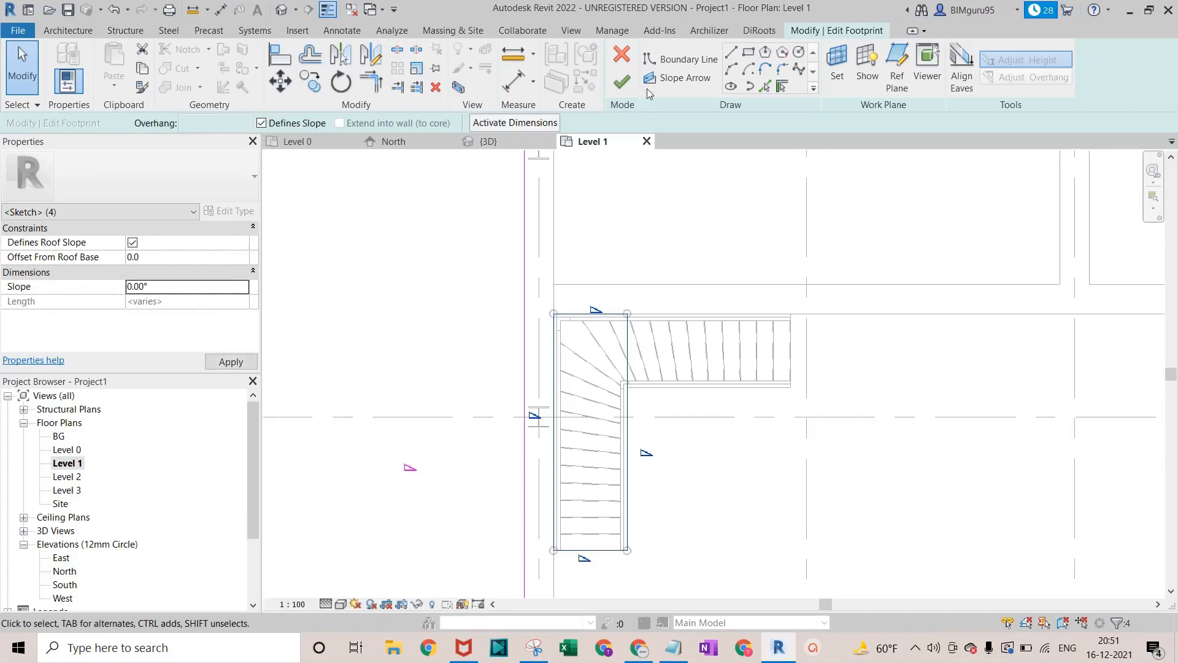
pyautogui.click(622, 86)
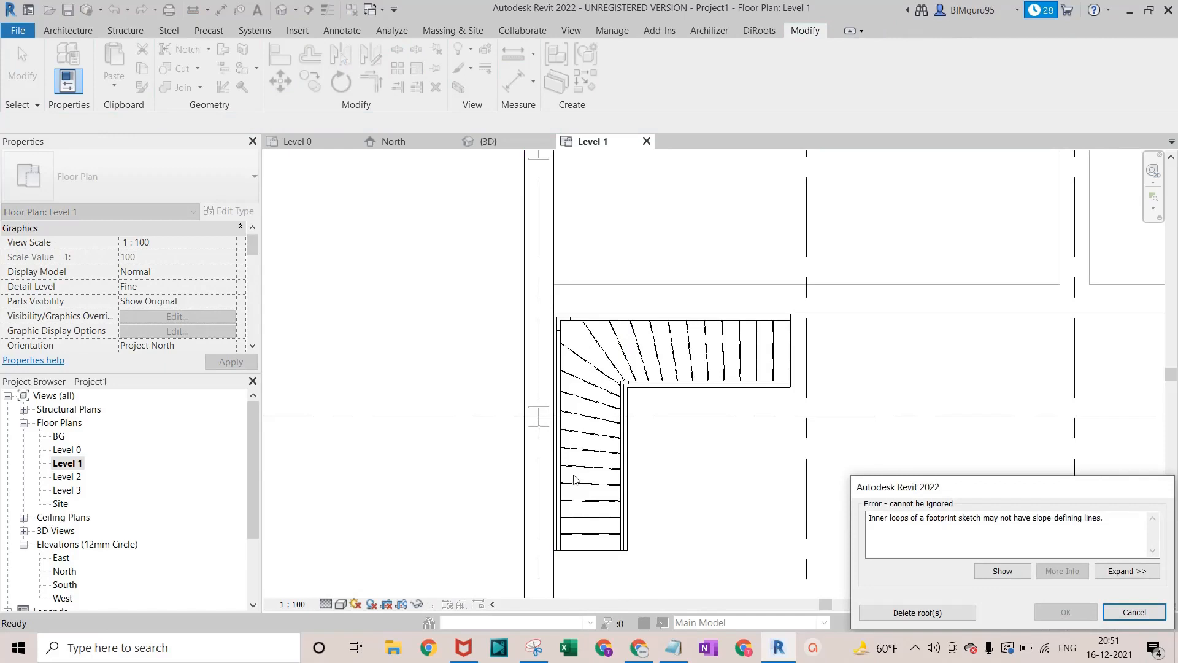
pyautogui.click(1114, 610)
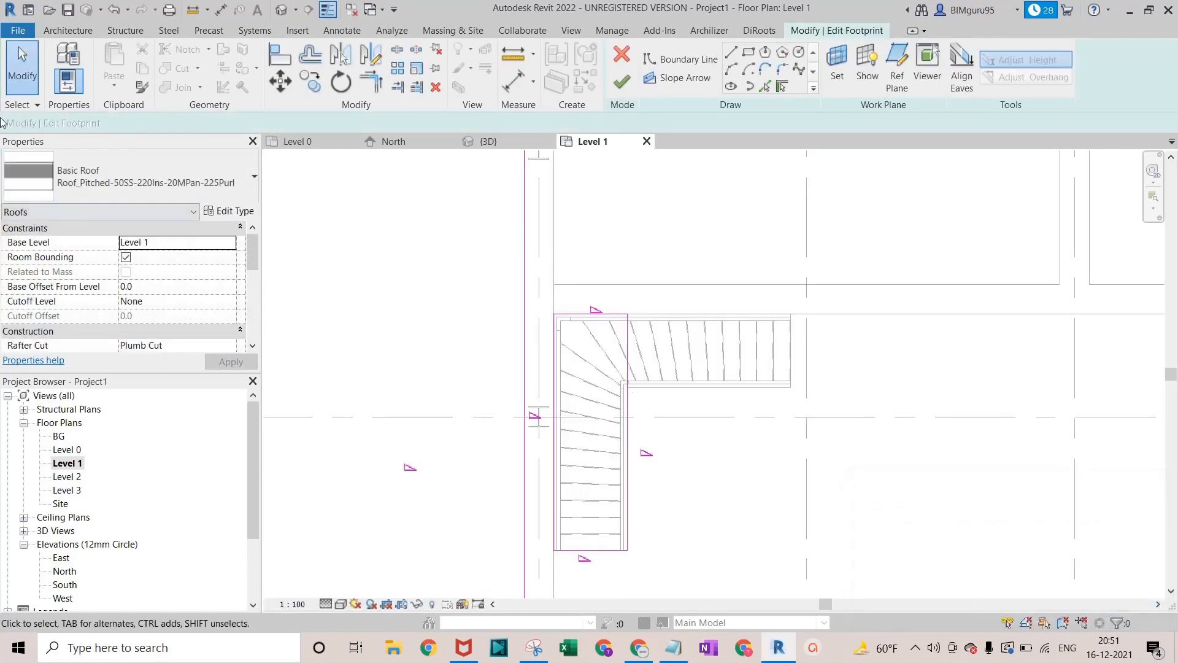
# Turn off Defines Roof Slope for the four inner boundary lines around the stair and finish the roof footprint
pyautogui.press('Tab')
pyautogui.click(628, 429)
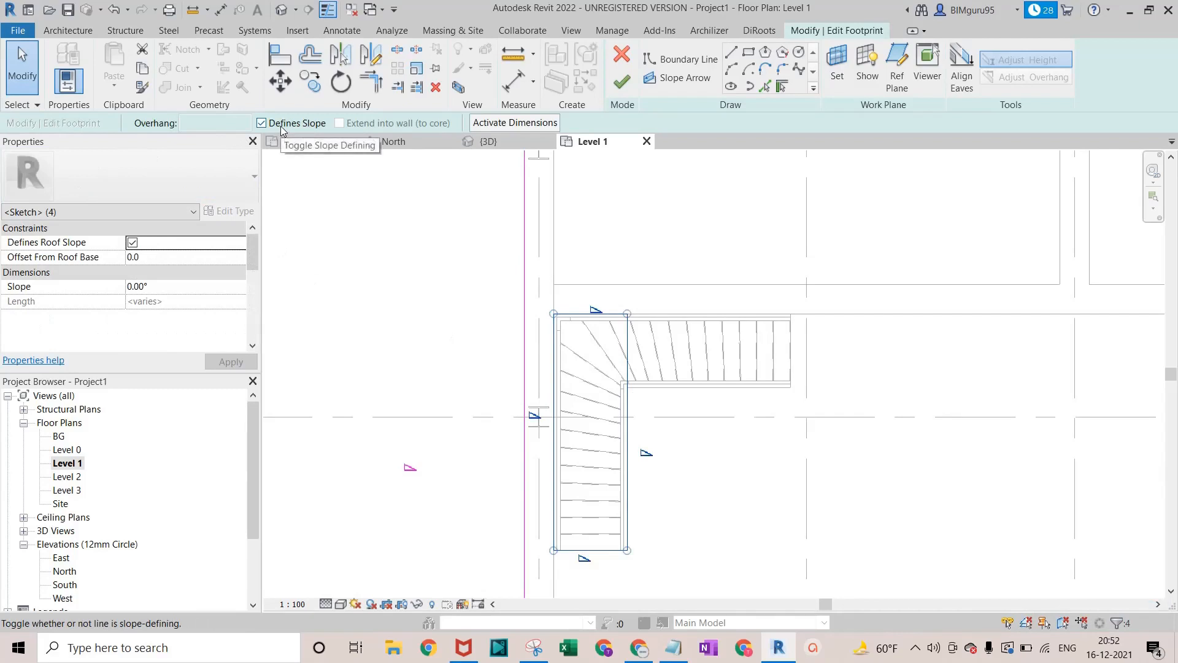
pyautogui.click(133, 243)
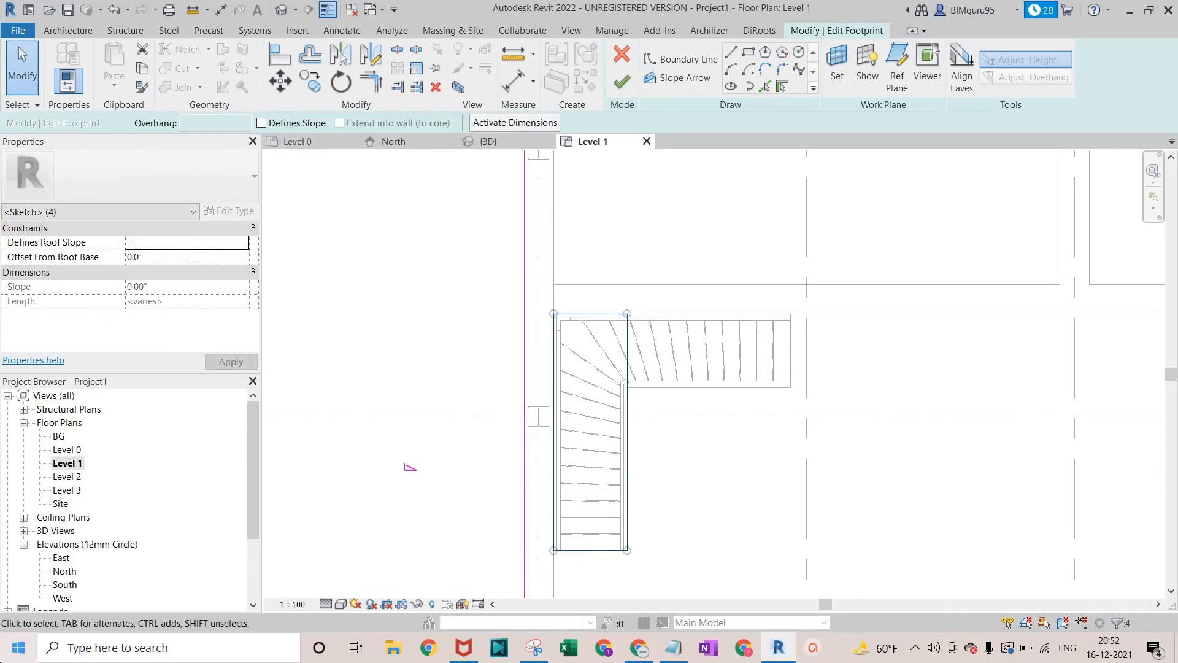
pyautogui.click(622, 81)
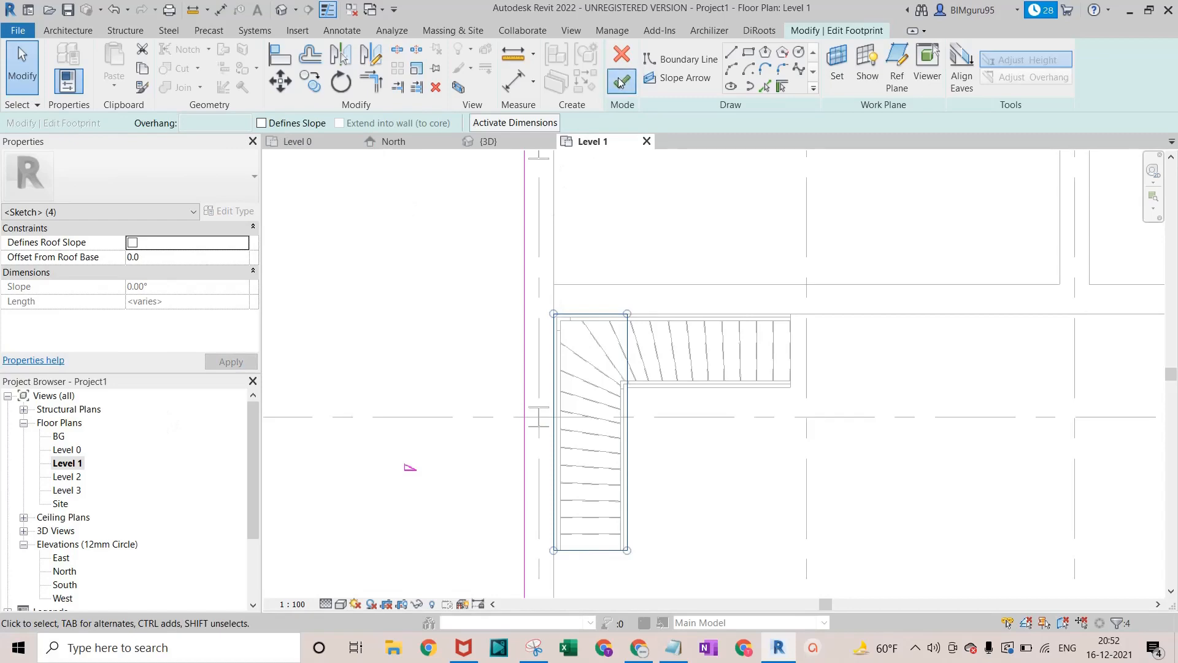
pyautogui.click(711, 194)
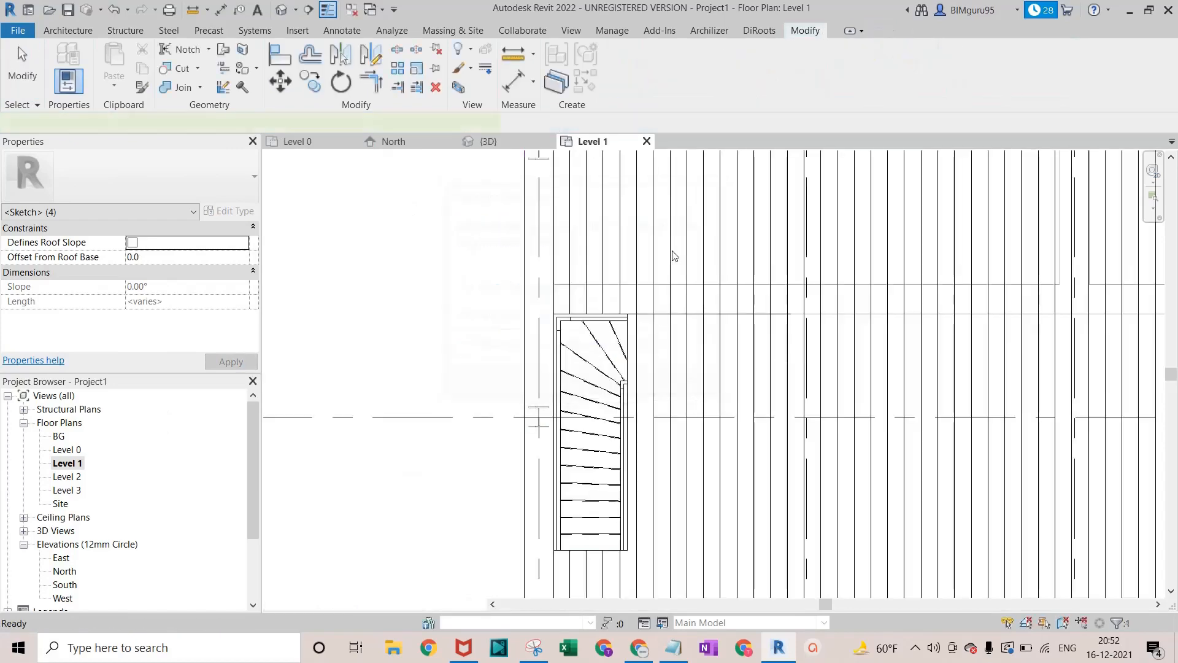
# Inspect the new roof opening above the stair in the Level 1 plan and close up in the 3D view
pyautogui.scroll(-2, 611, 240)
pyautogui.click(491, 287)
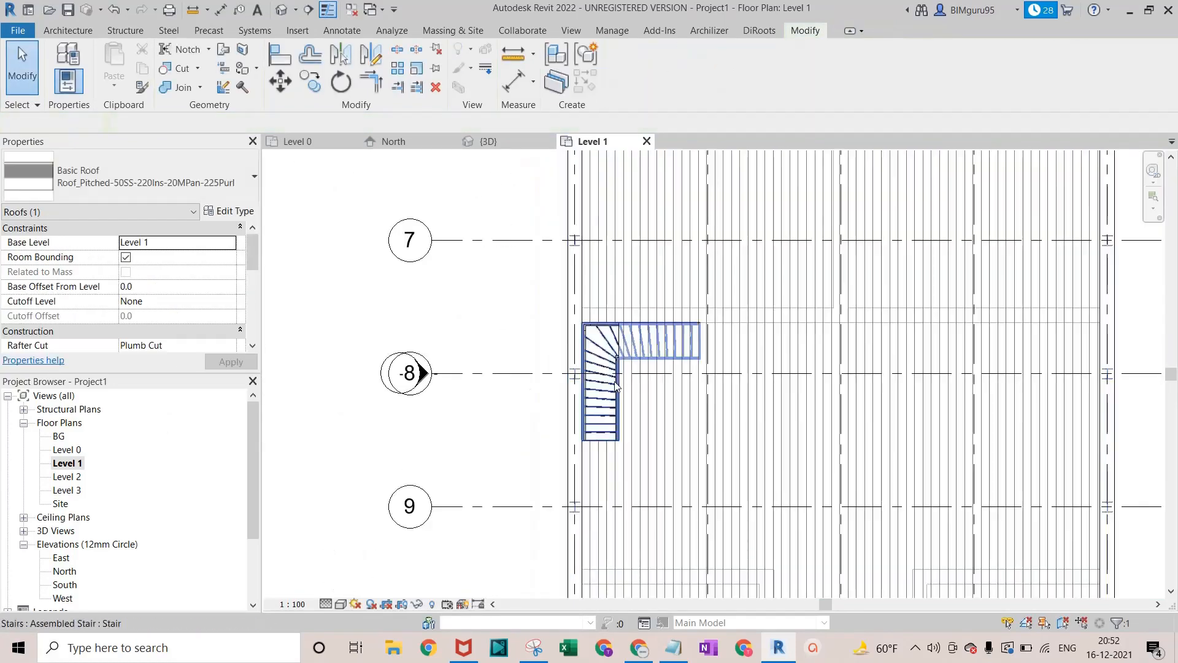
pyautogui.click(281, 10)
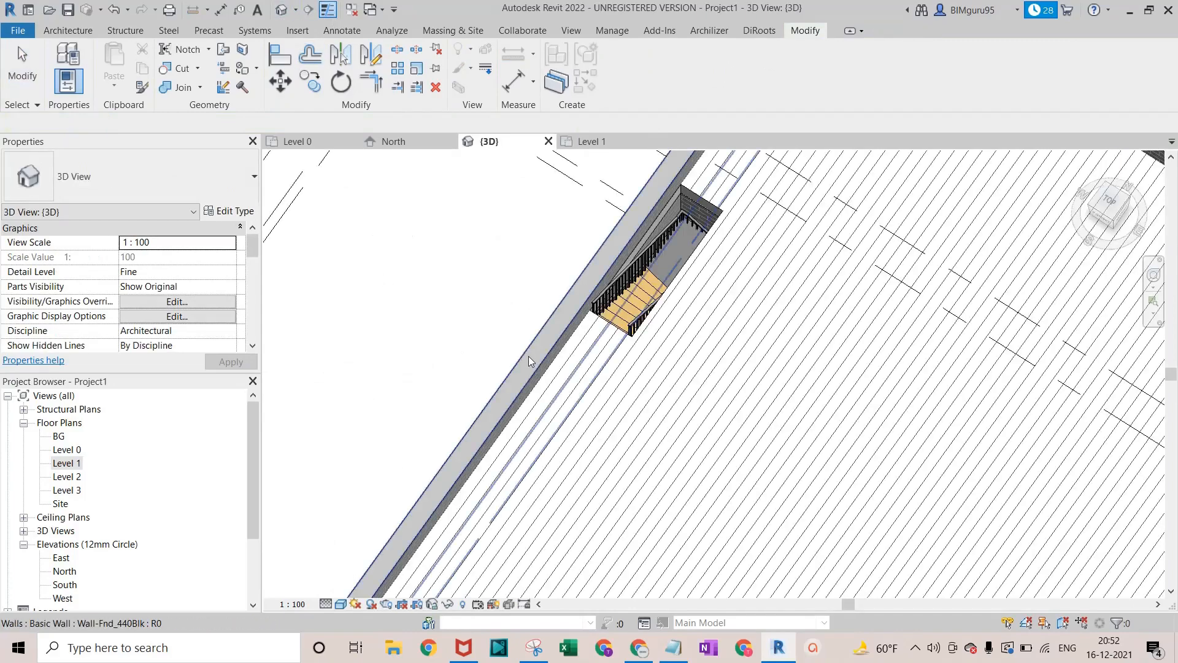
pyautogui.keyDown('shift'); pyautogui.moveTo(528, 356); pyautogui.dragTo(788, 454, button='middle'); pyautogui.keyUp('shift')
pyautogui.scroll(5, 787, 449)
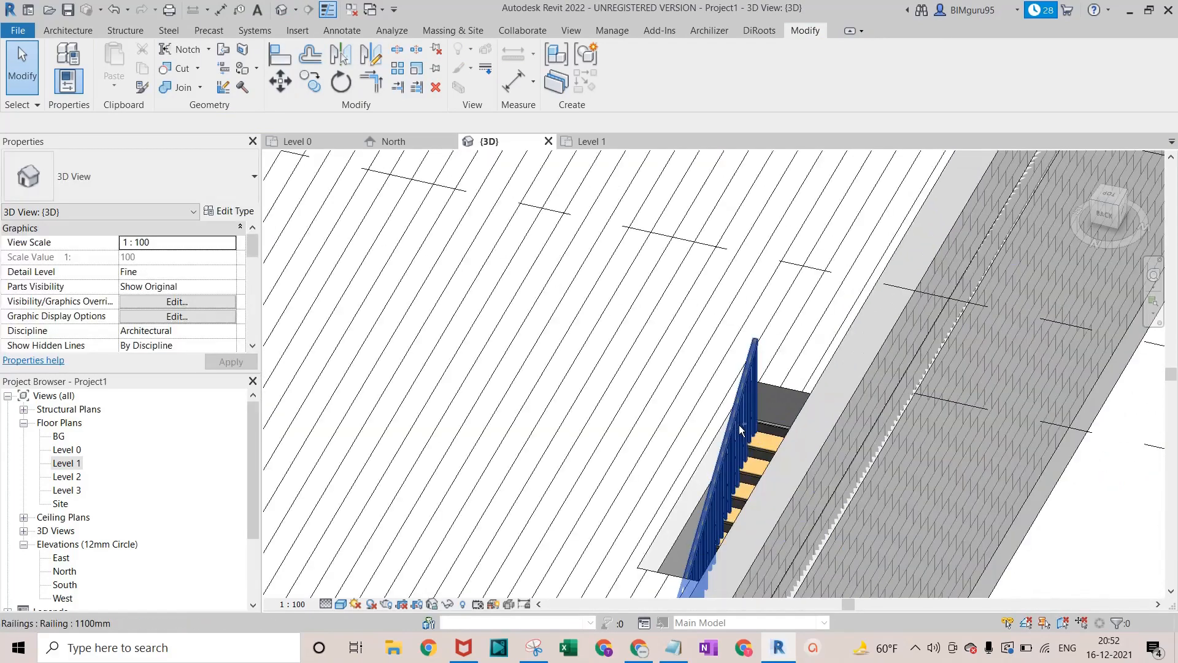
pyautogui.keyDown('shift'); pyautogui.moveTo(739, 425); pyautogui.dragTo(803, 242, button='middle'); pyautogui.keyUp('shift')
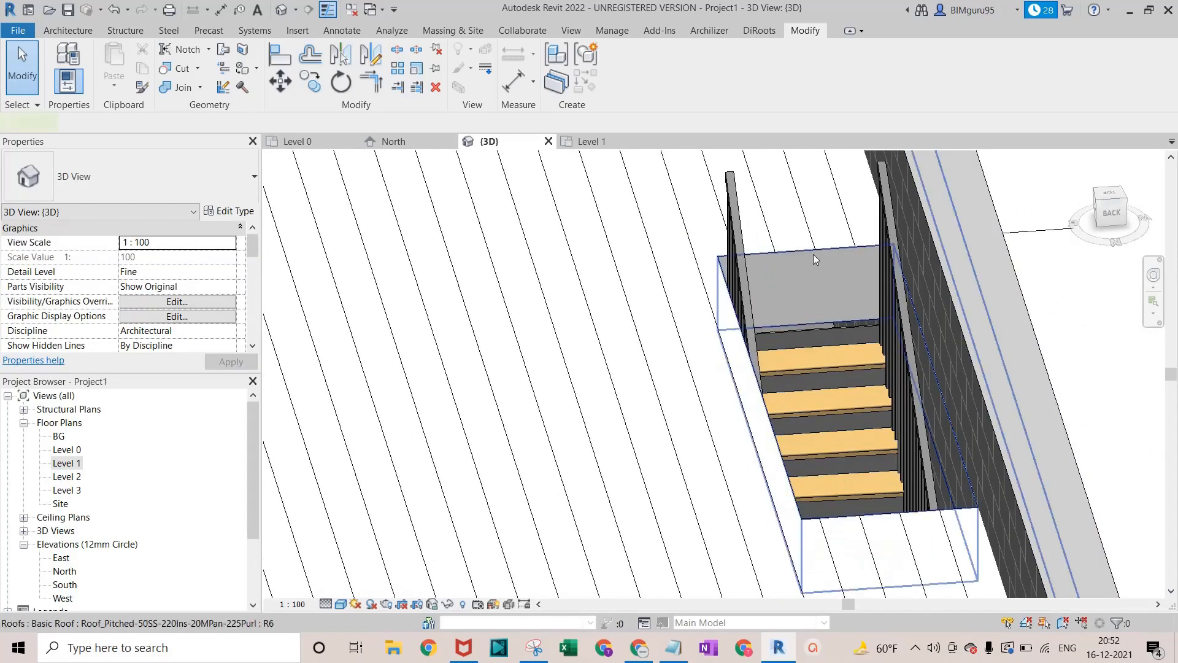
# Examine the Level 1 roof's properties and the layer structure of its type, closing the dialogs without changes
pyautogui.click(813, 254)
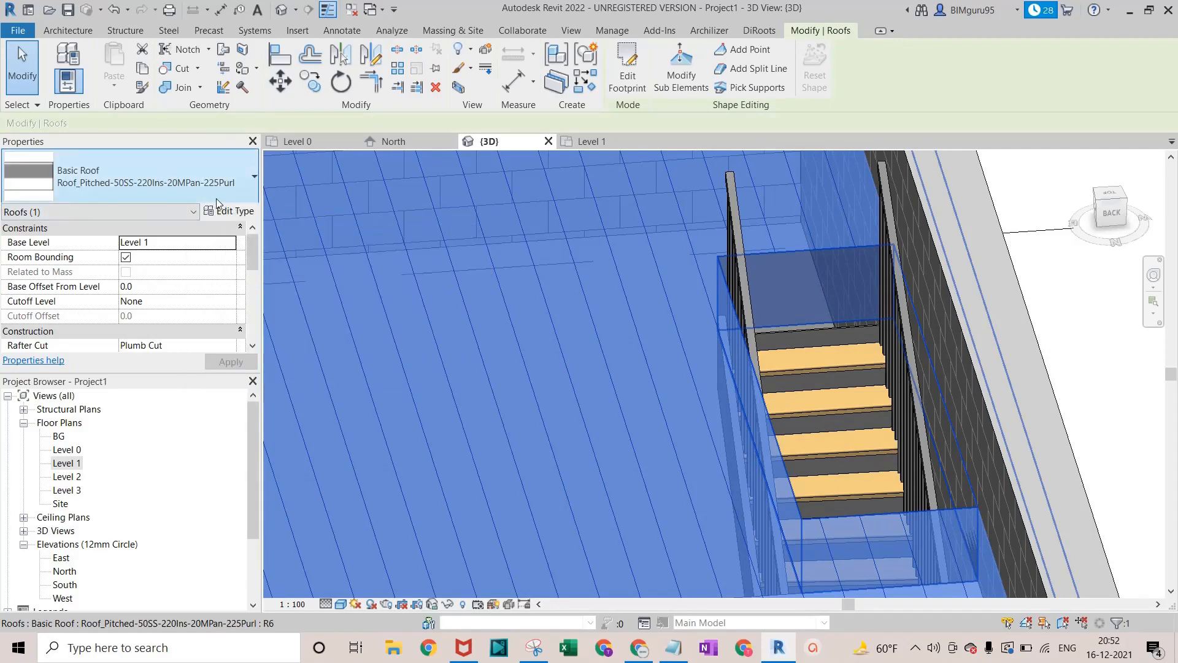
pyautogui.scroll(-5, 154, 256)
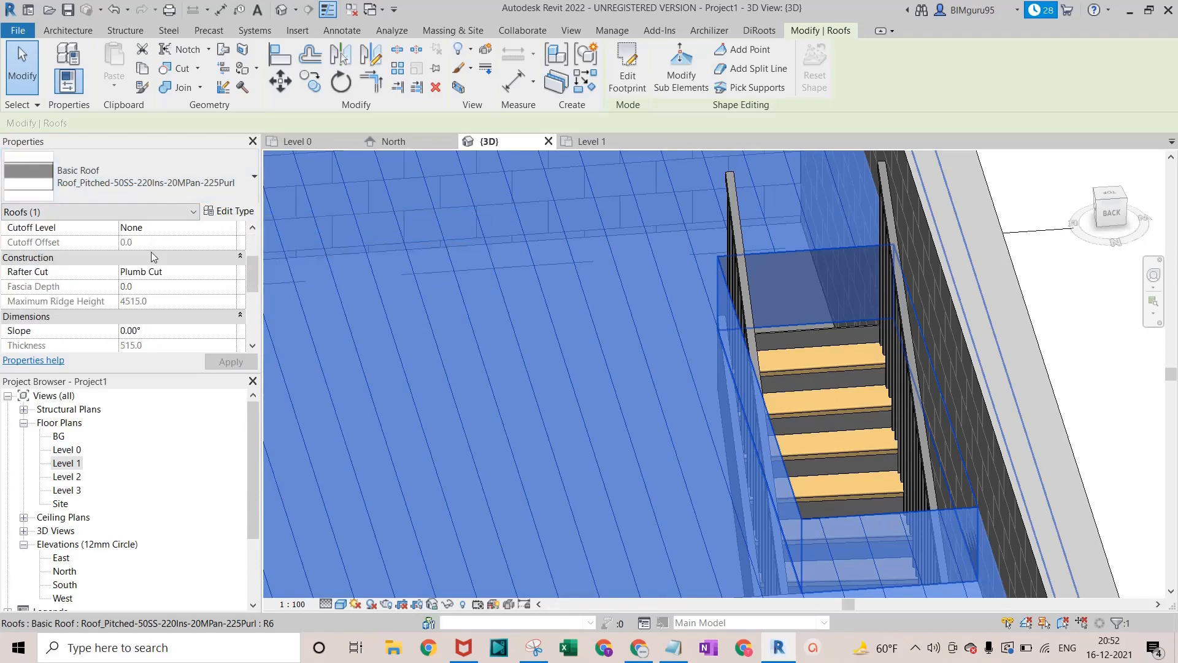
pyautogui.scroll(2, 154, 256)
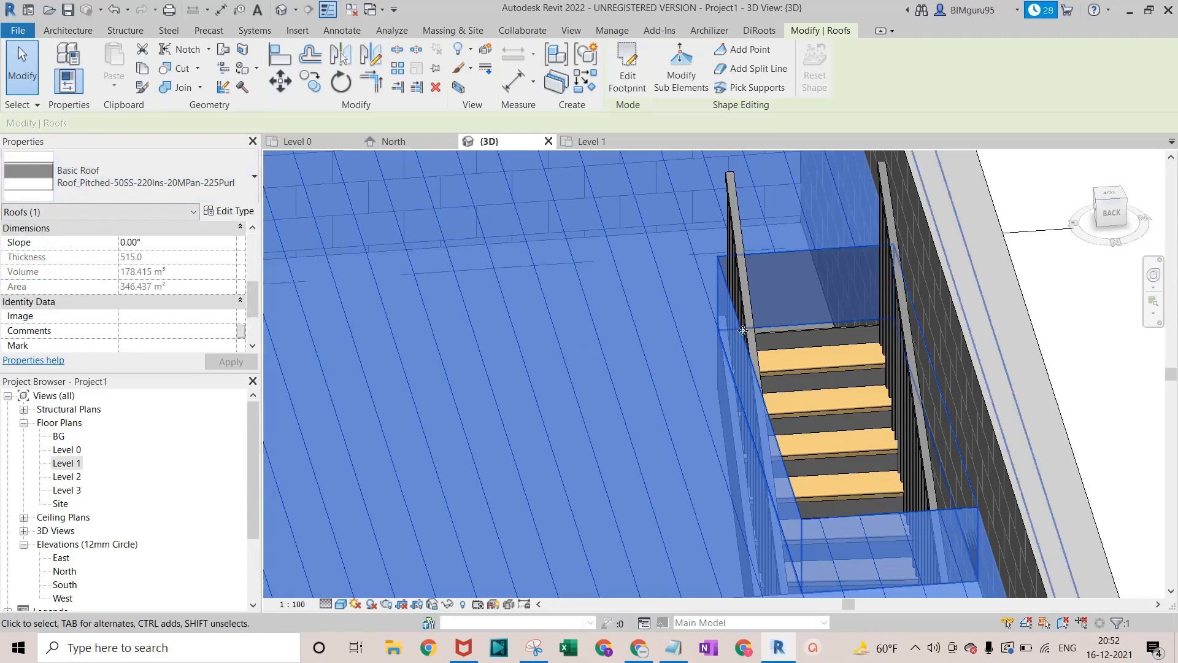
pyautogui.scroll(-3, 810, 297)
pyautogui.scroll(-2, 814, 301)
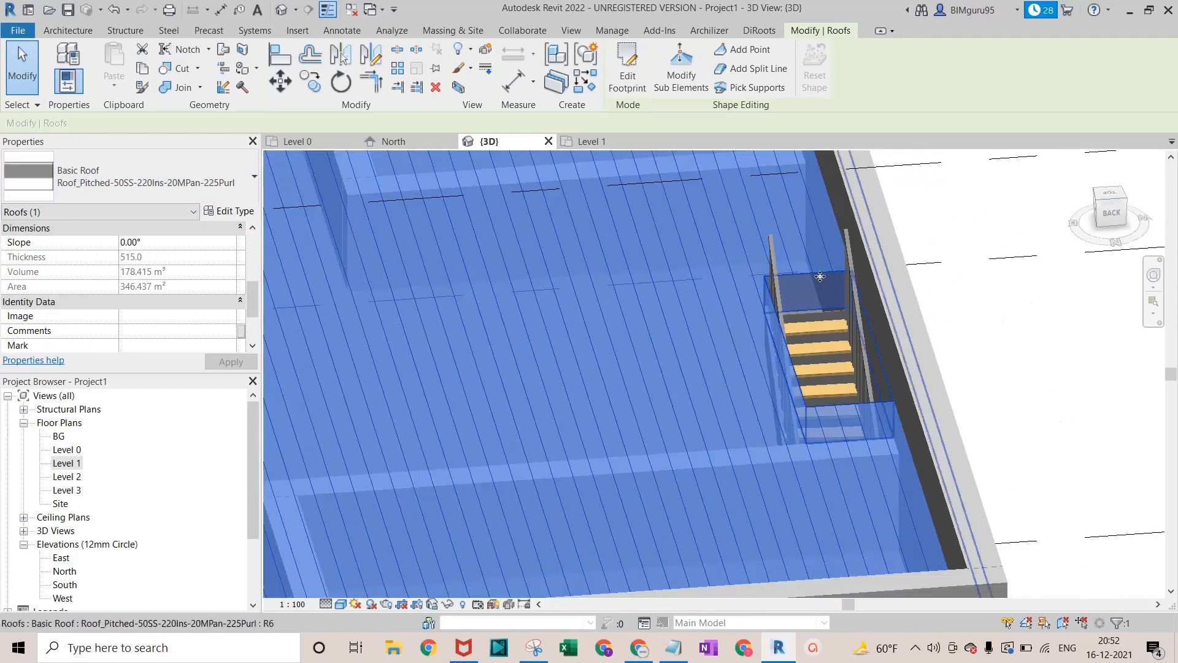
pyautogui.scroll(2, 808, 272)
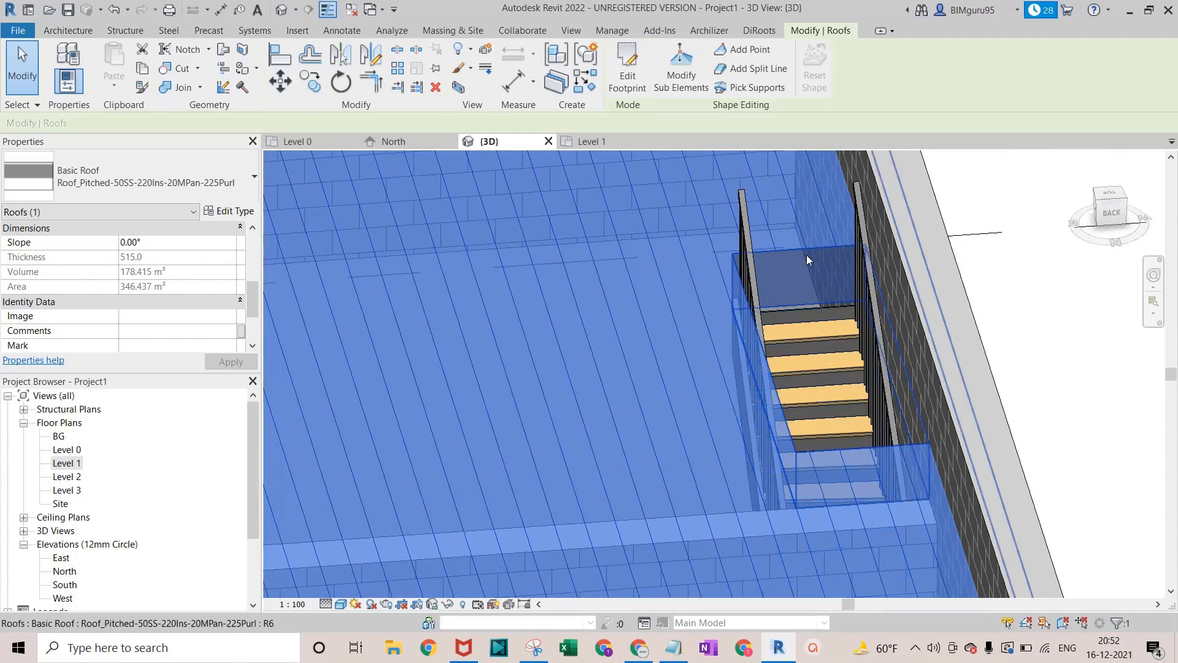
pyautogui.click(229, 212)
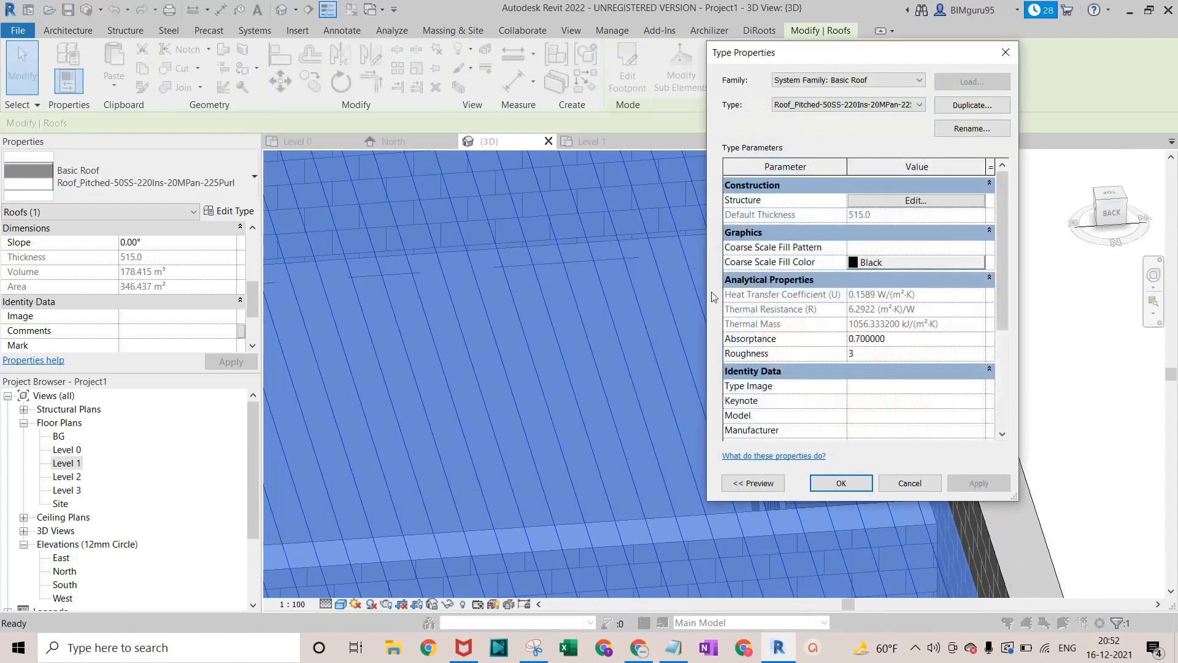
pyautogui.click(877, 199)
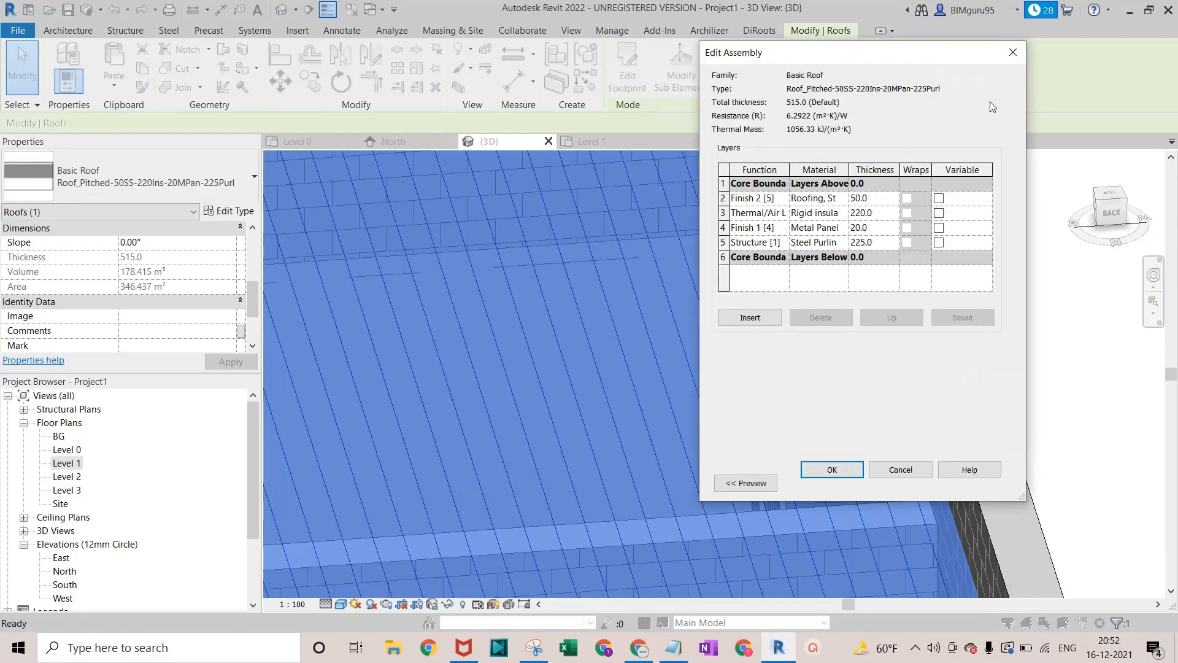
pyautogui.click(1011, 53)
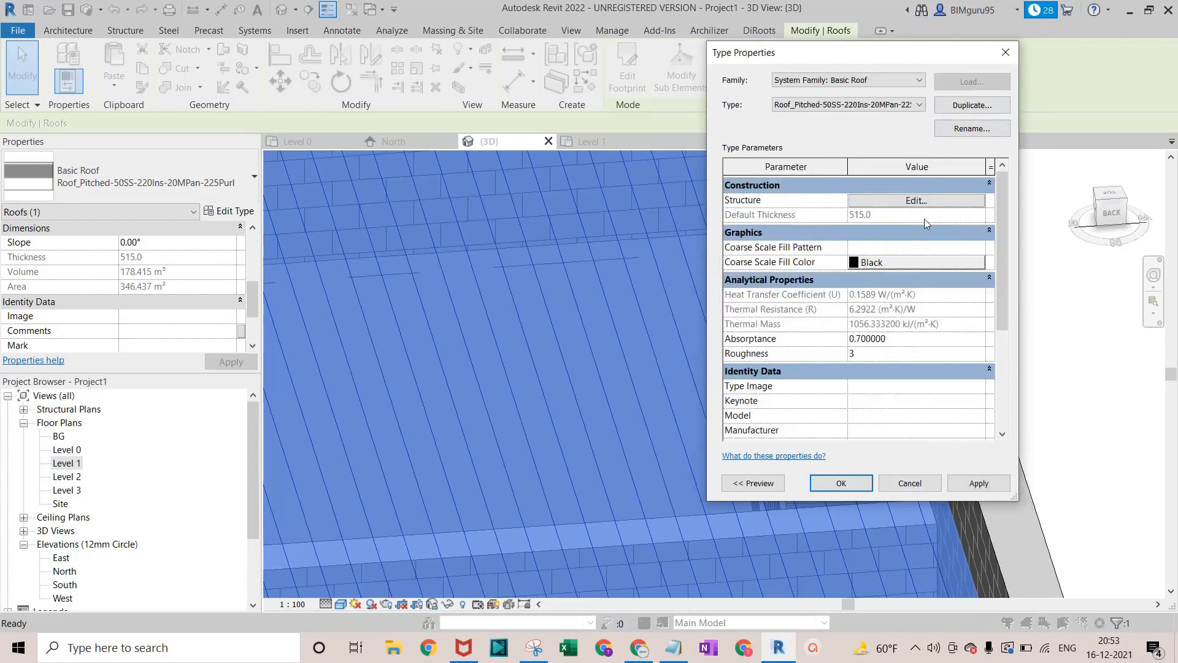
pyautogui.click(1005, 52)
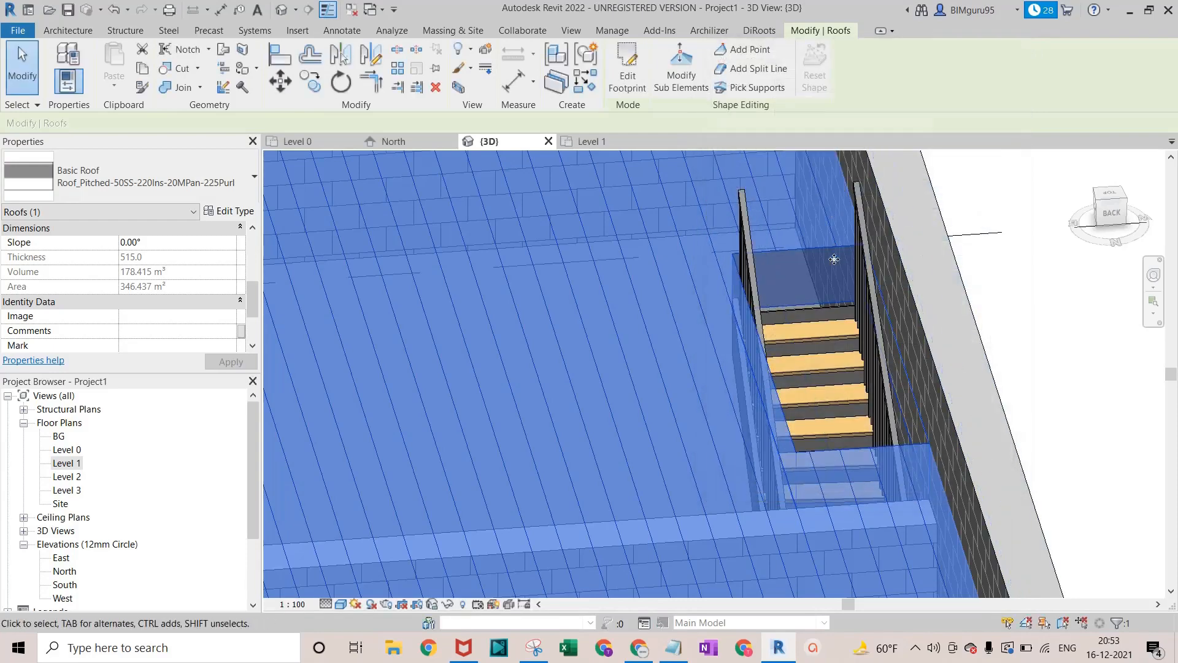
# Select the elements around the roof opening and filter the selection down to the Stairs category only
pyautogui.click(809, 340)
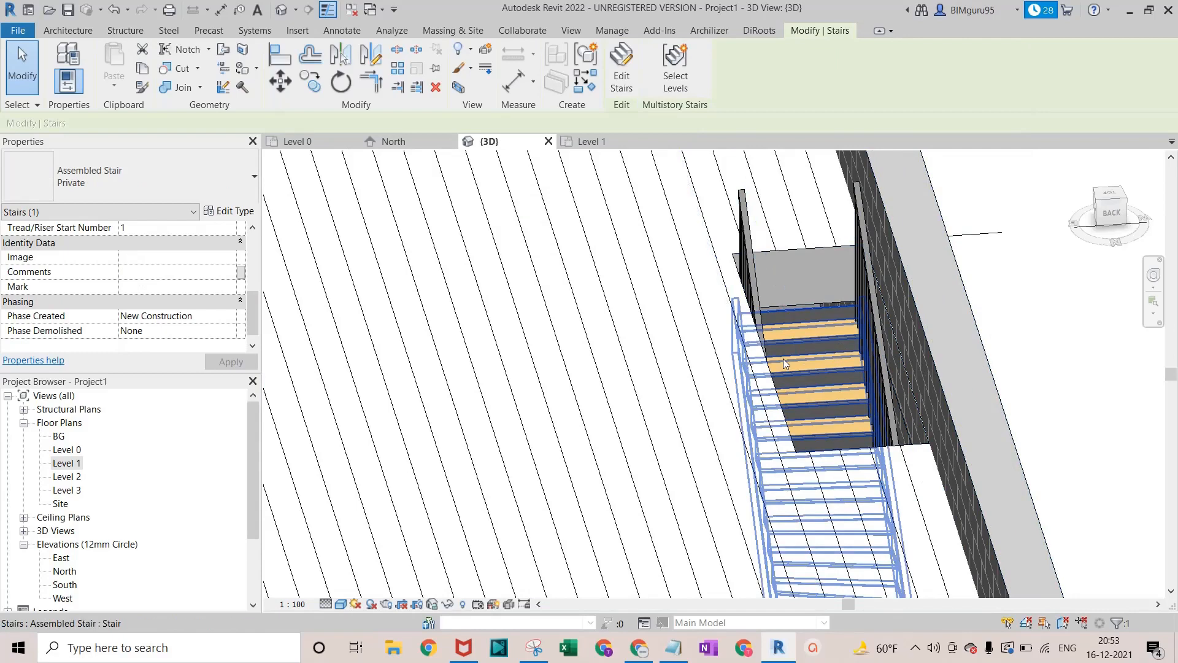
pyautogui.press('Escape')
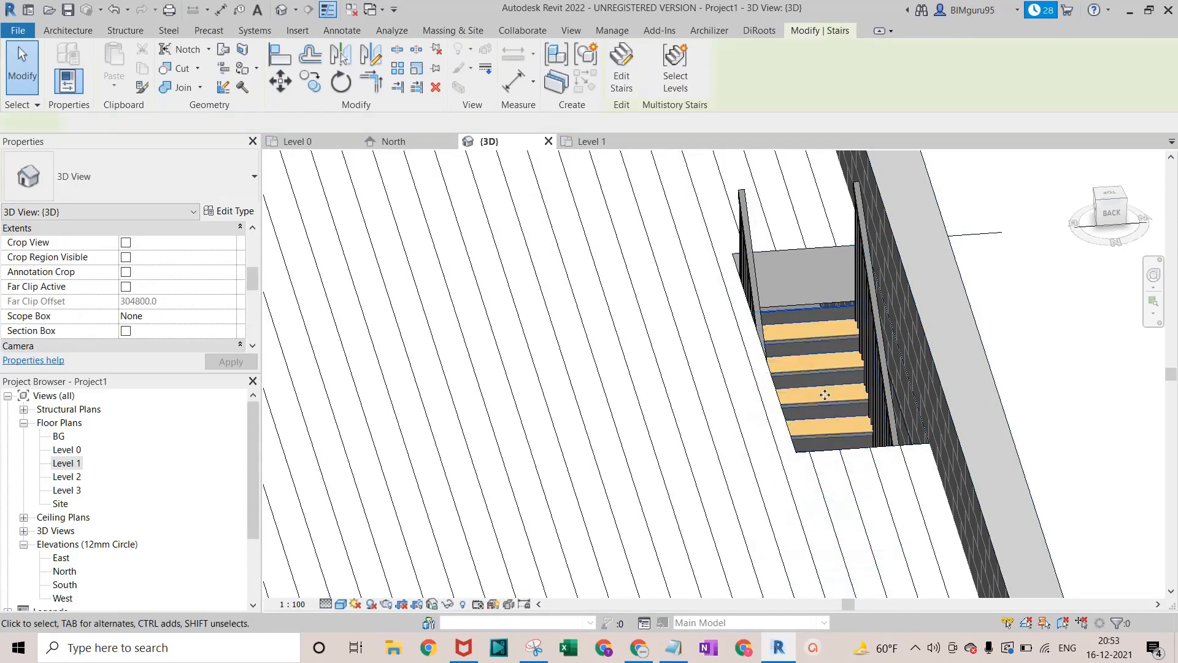
pyautogui.click(824, 394)
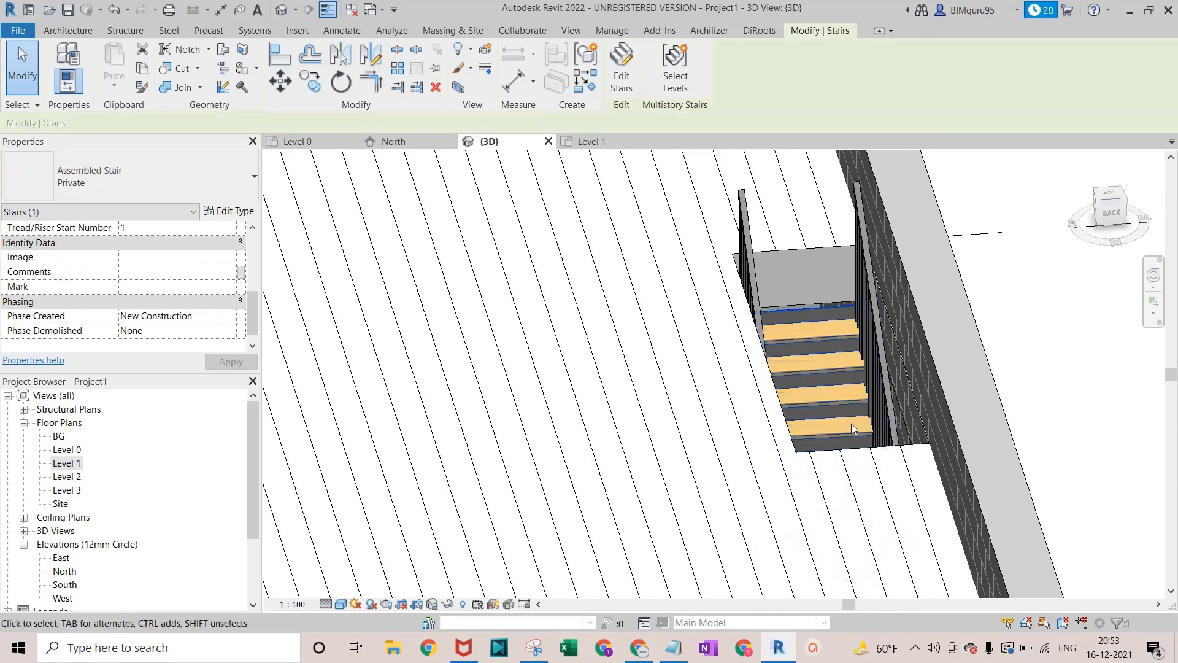
pyautogui.moveTo(852, 423); pyautogui.dragTo(801, 365)
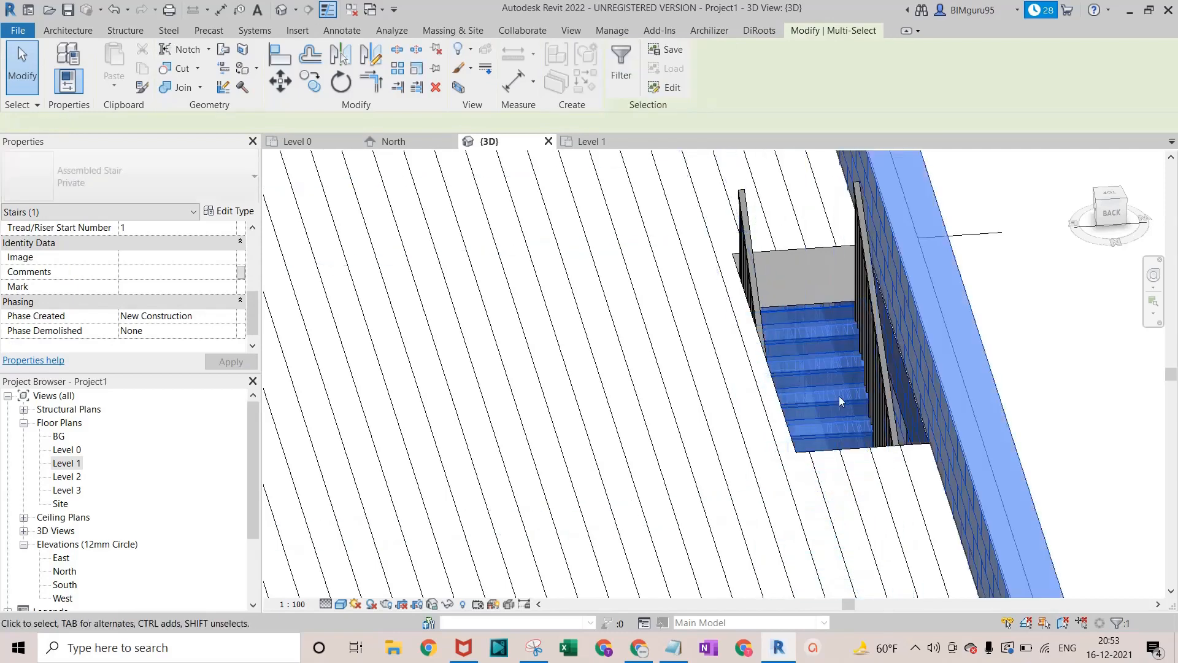
pyautogui.click(612, 72)
pyautogui.click(681, 249)
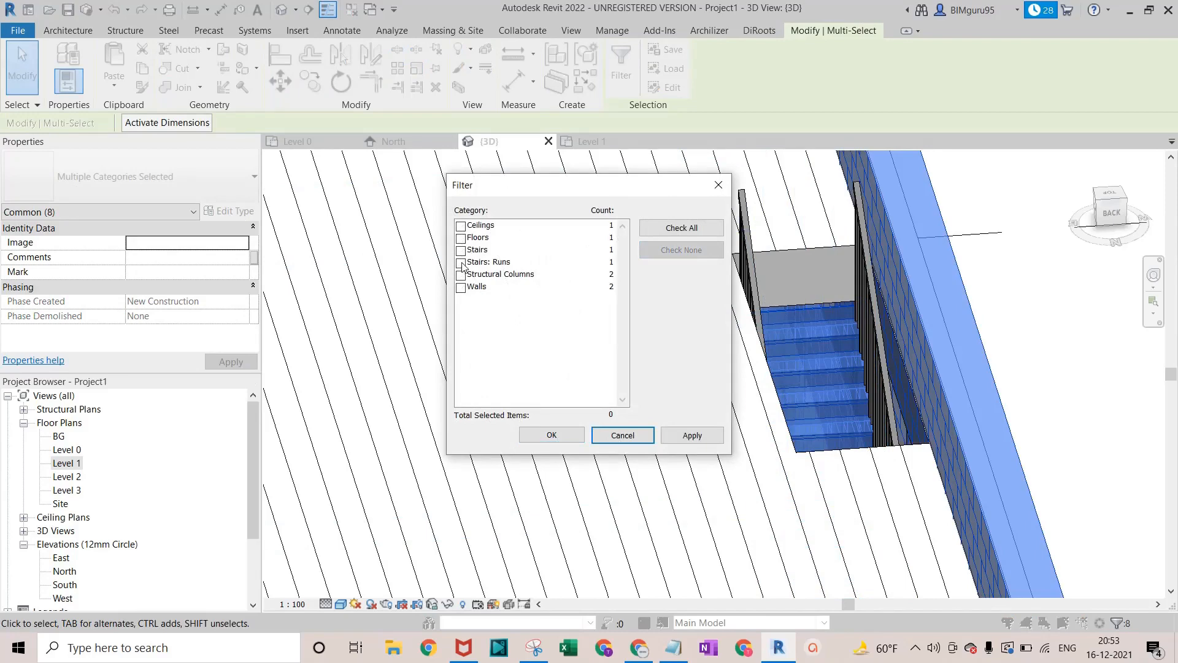
pyautogui.click(461, 251)
pyautogui.click(550, 435)
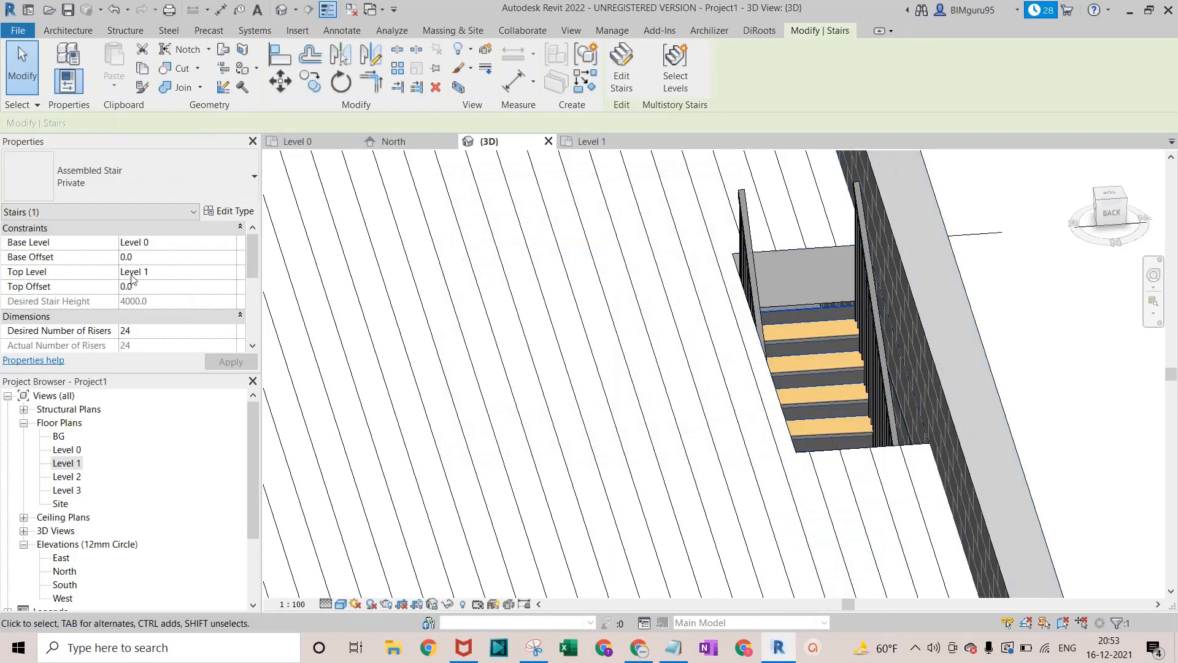
# Set the stair's desired number of risers to 23 and accept the riser height warnings
pyautogui.scroll(-5, 163, 302)
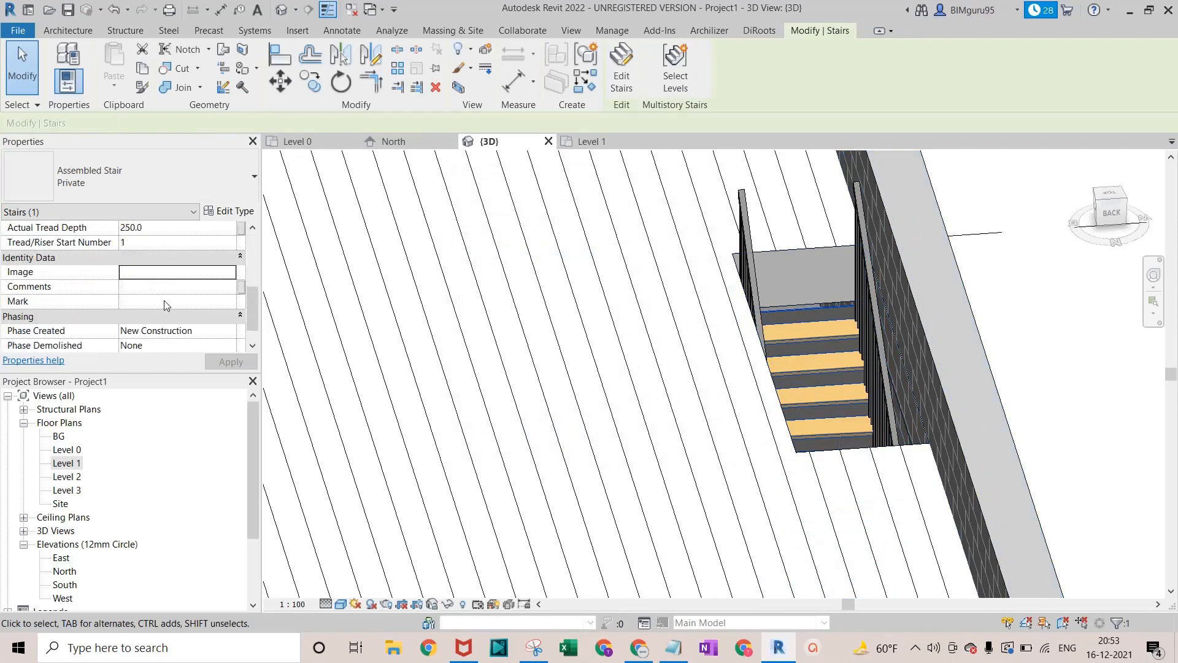
pyautogui.scroll(1, 163, 305)
pyautogui.scroll(2, 163, 305)
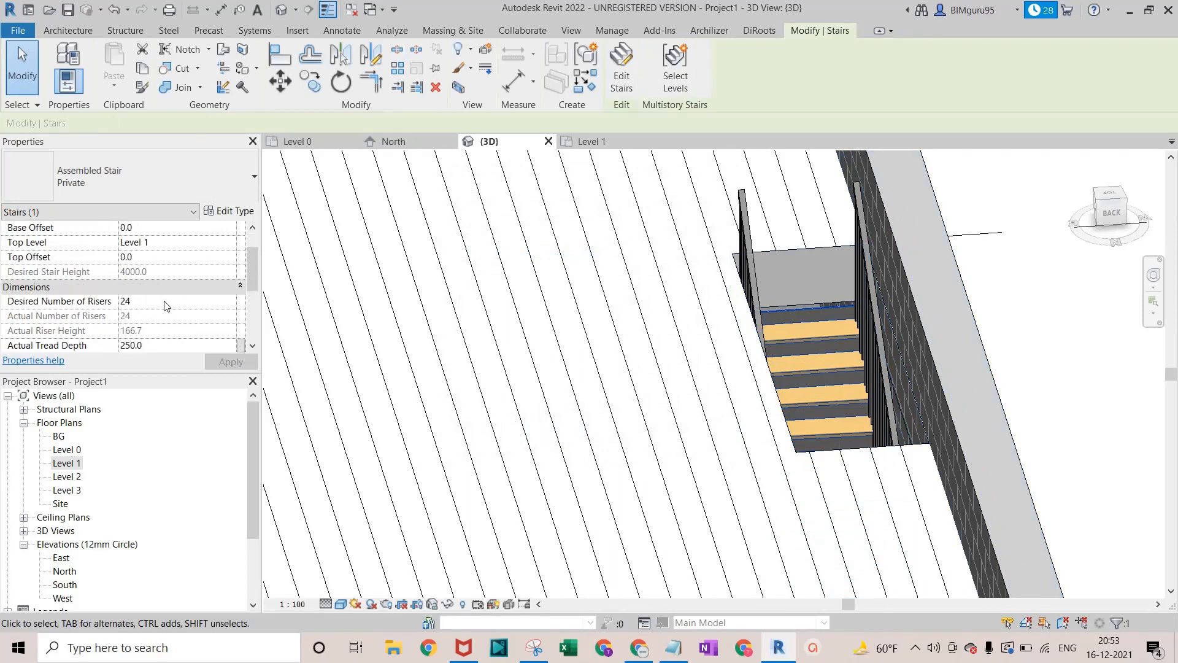
pyautogui.click(166, 305)
pyautogui.click(230, 305)
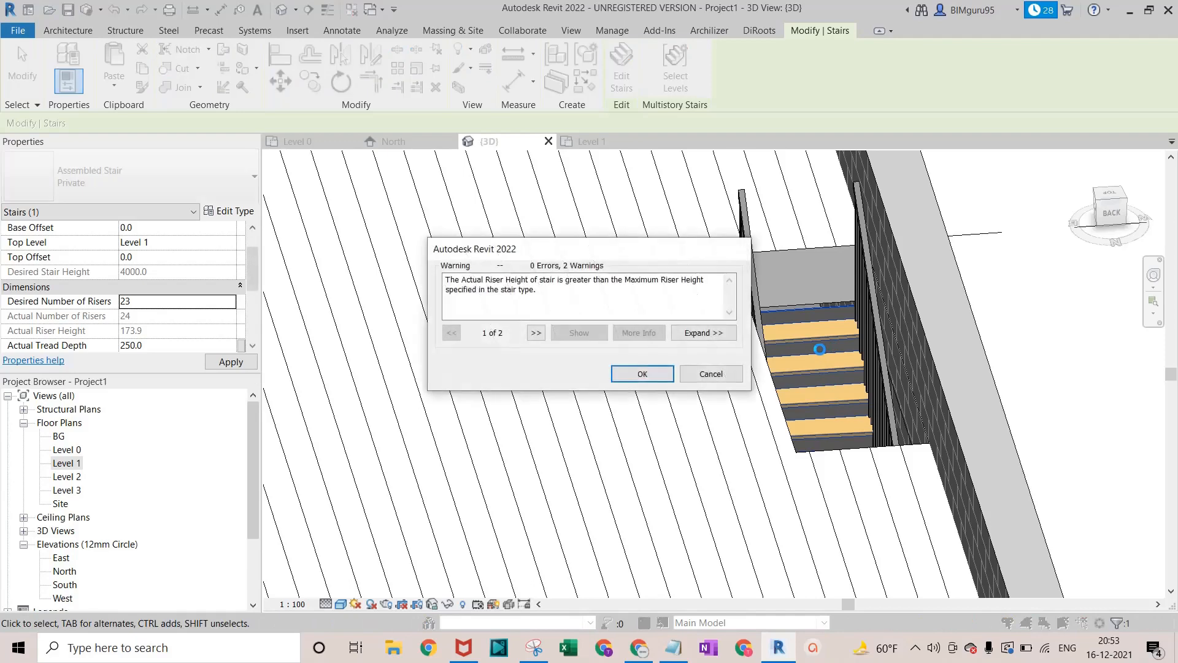
pyautogui.click(642, 374)
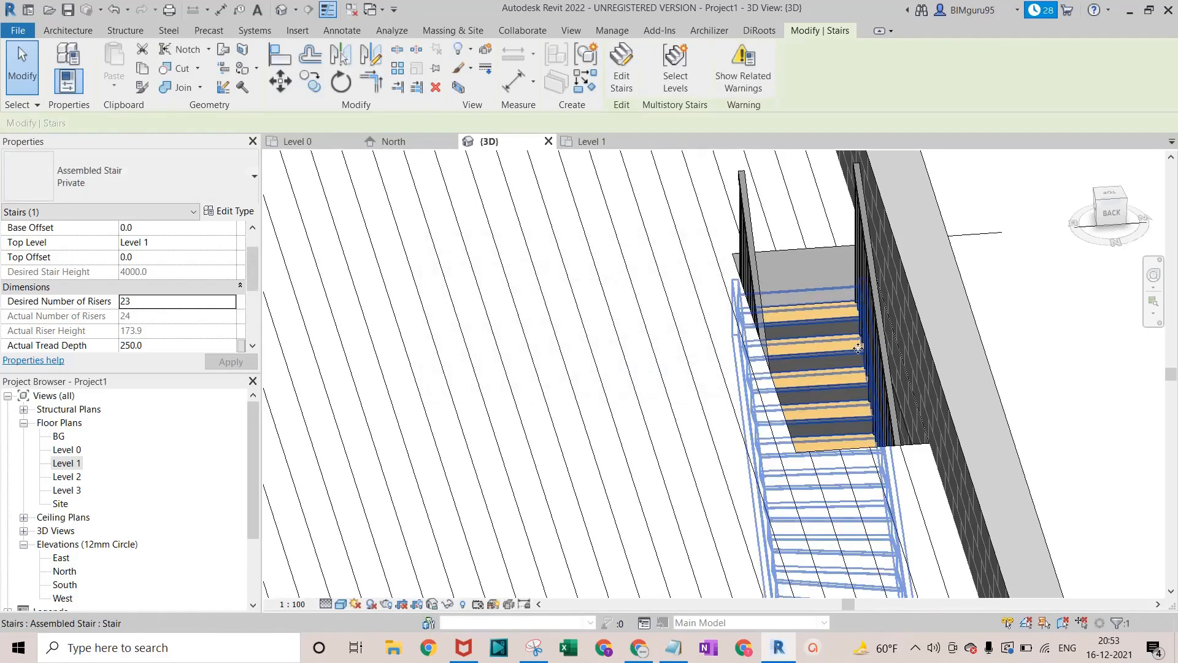
# Set the stair's desired number of risers to 22
pyautogui.click(199, 307)
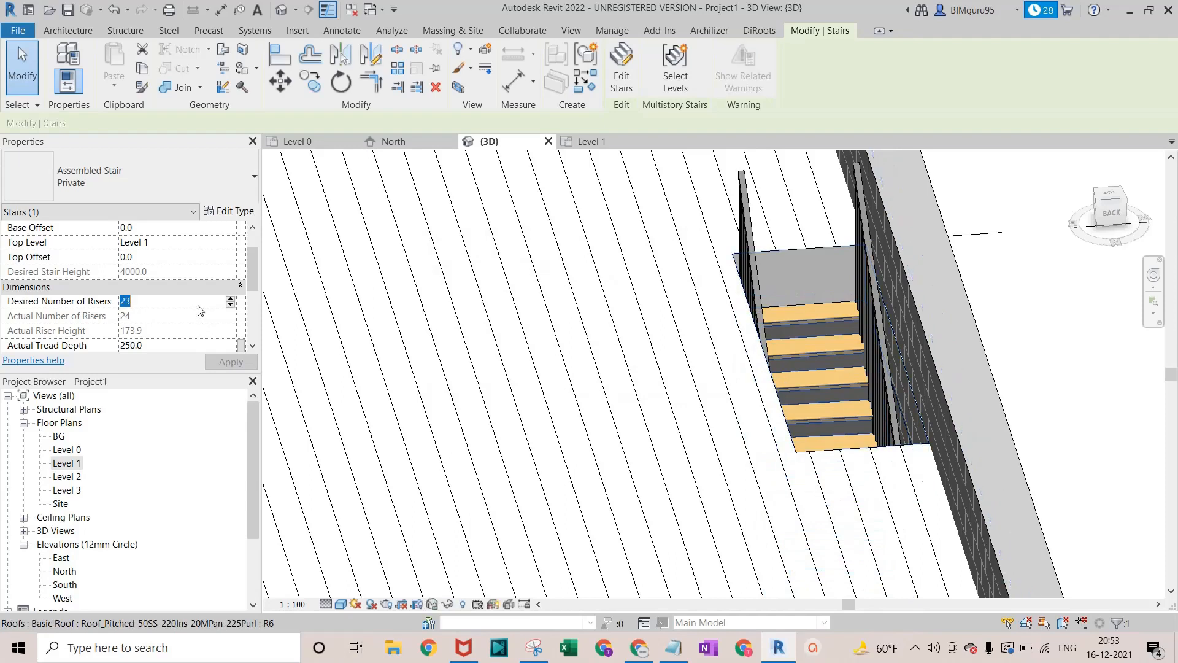
pyautogui.write('22')
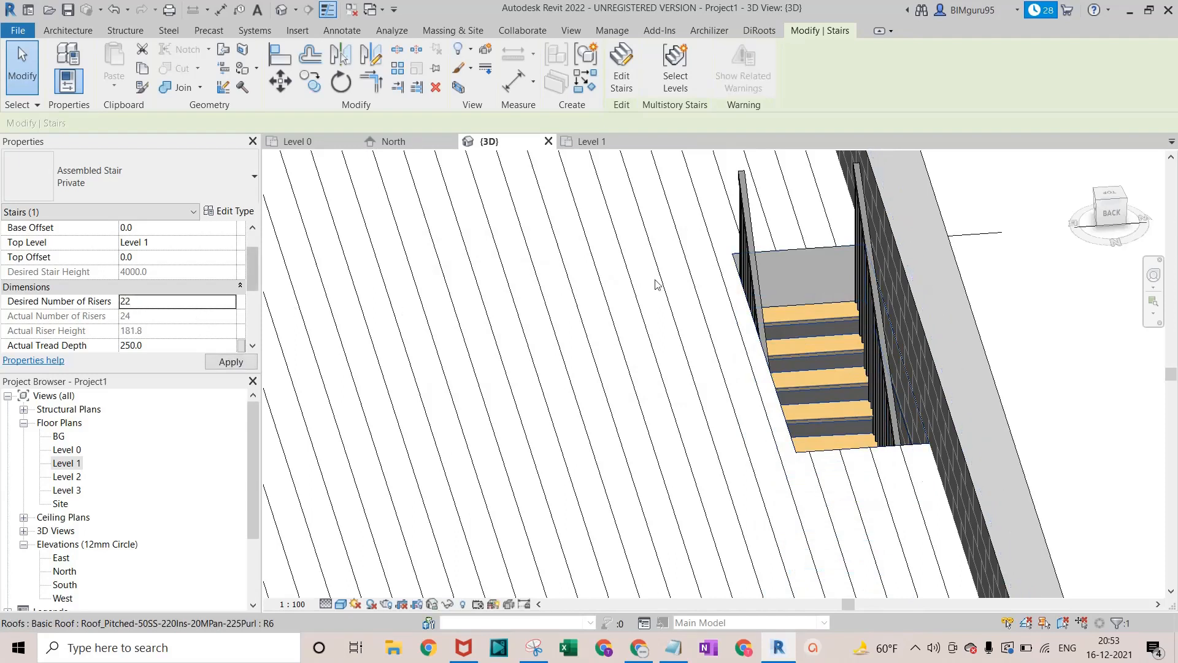
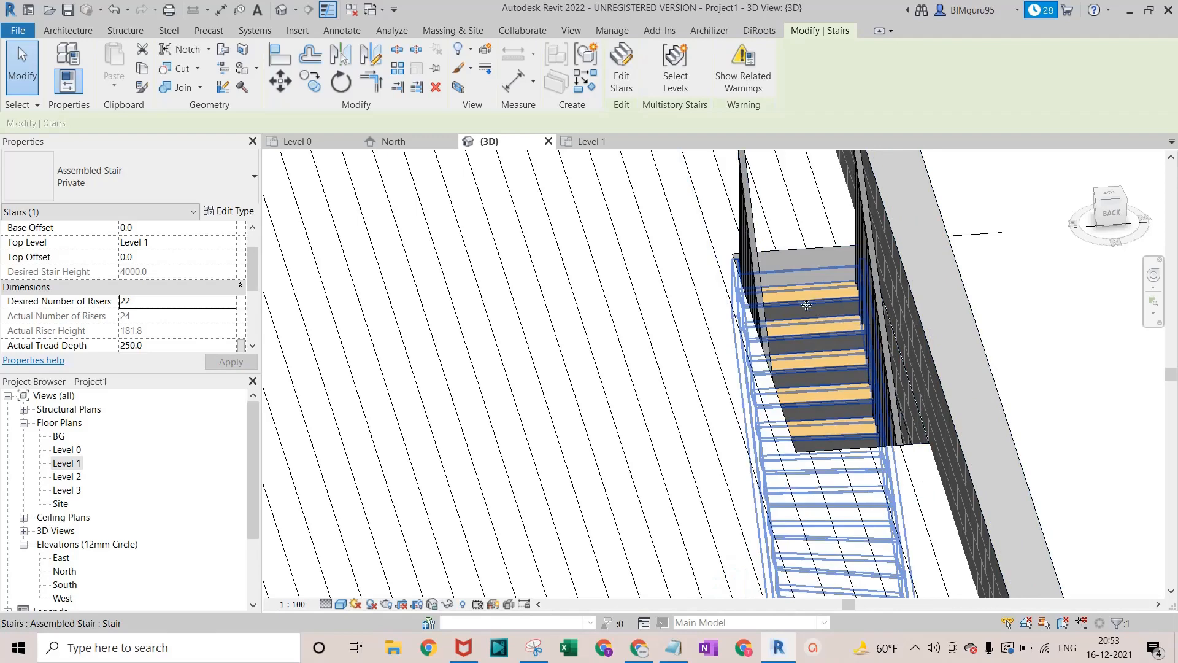
pyautogui.scroll(3, 806, 305)
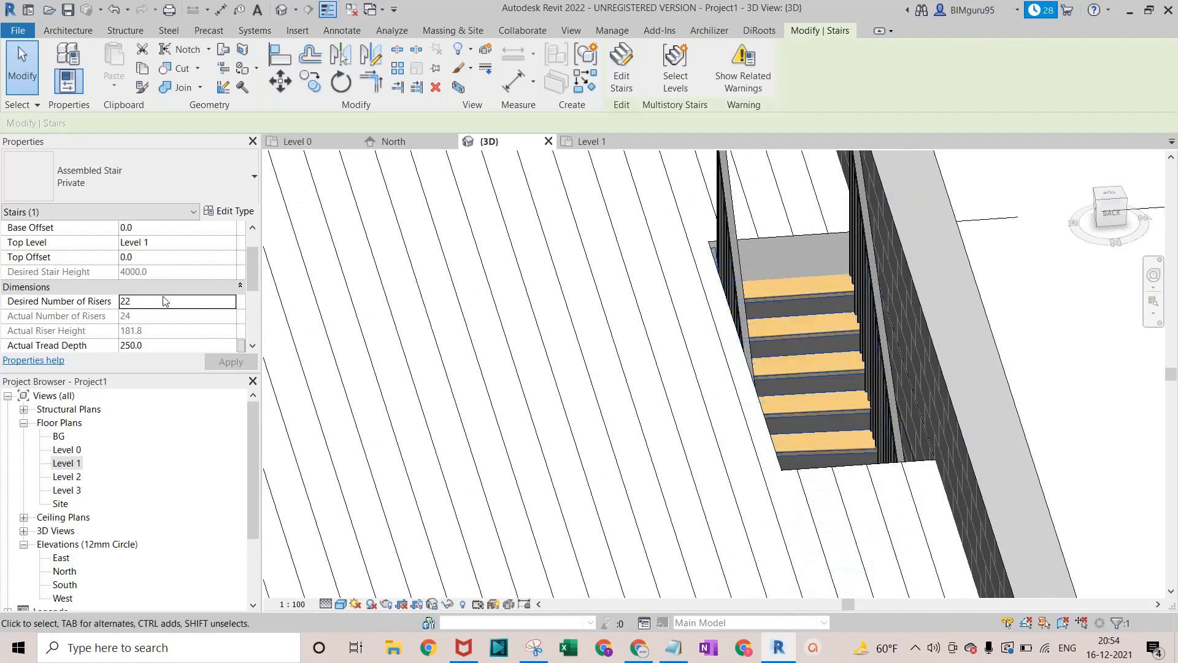
# Set the stair's desired number of risers to 21 and check the top treads against the roof opening
pyautogui.click(201, 306)
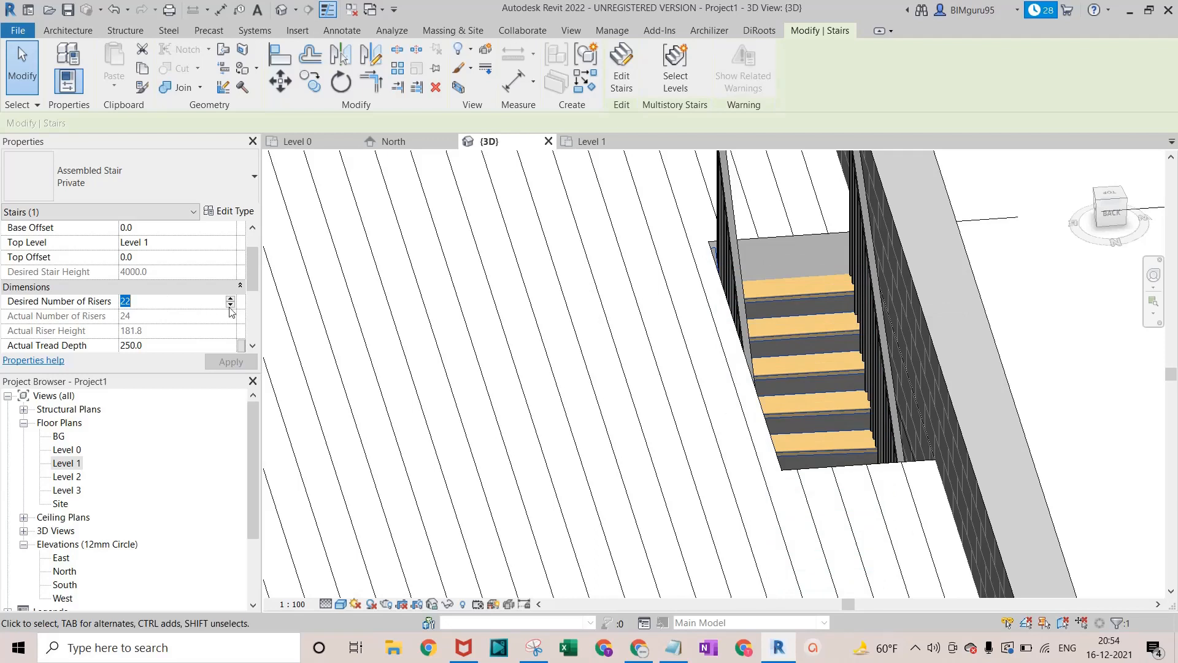
pyautogui.click(230, 306)
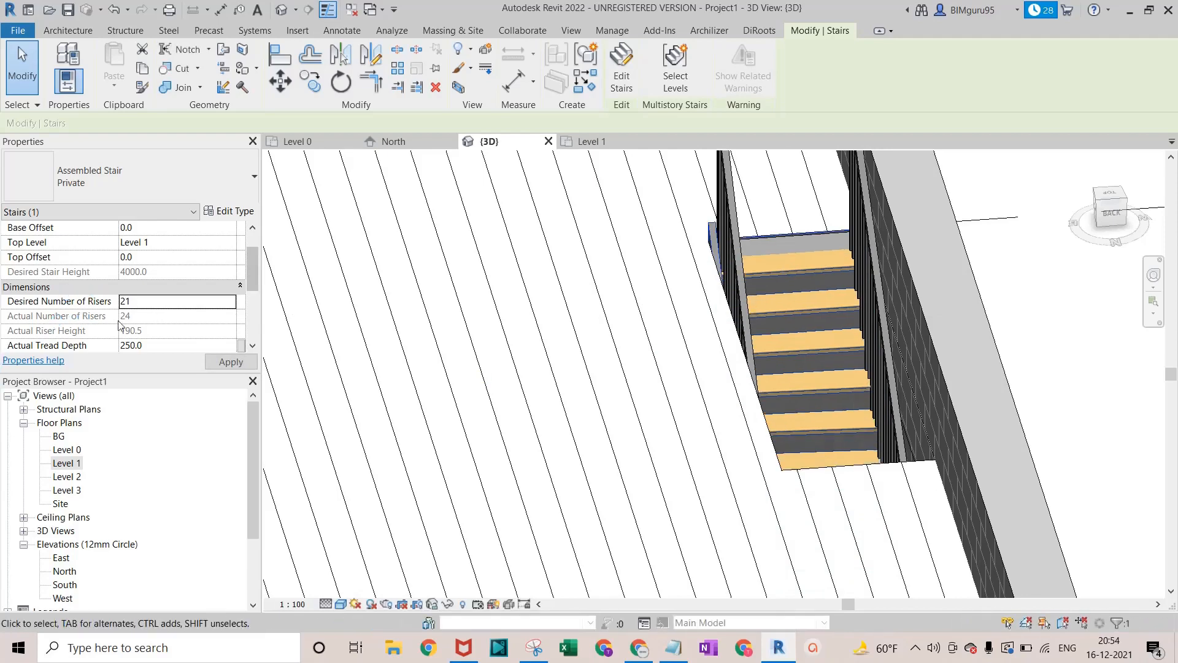
pyautogui.scroll(5, 868, 212)
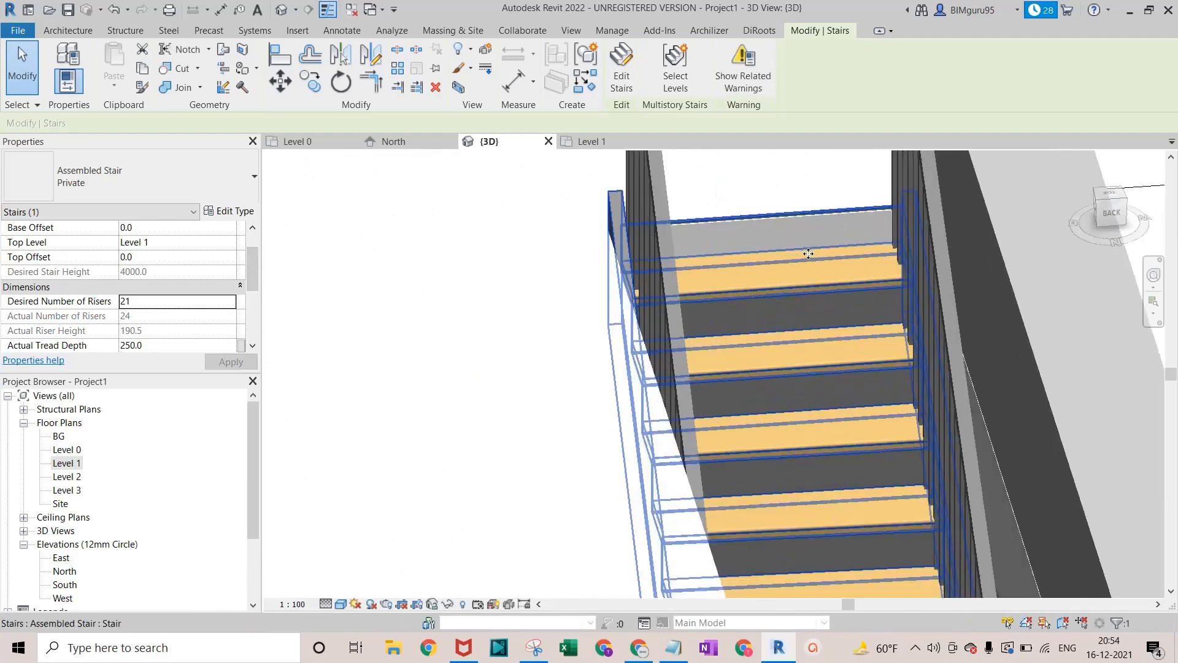
pyautogui.scroll(-4, 749, 240)
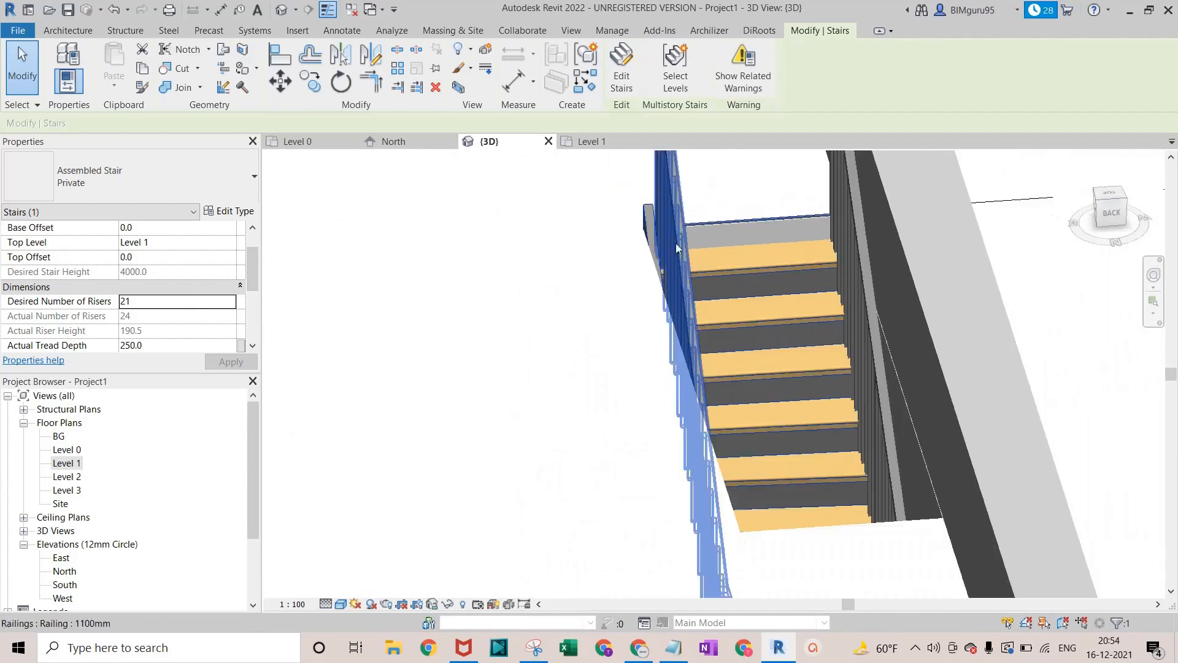
# Delete the stair railing on the wall side, then undo the deletion
pyautogui.moveTo(601, 251)
pyautogui.keyDown('shift'); pyautogui.mouseDown(button='middle')
pyautogui.moveTo(718, 271)
pyautogui.moveTo(790, 229)
pyautogui.moveTo(788, 211)
pyautogui.moveTo(325, 352)
pyautogui.moveTo(486, 360)
pyautogui.moveTo(561, 348)
pyautogui.moveTo(448, 443)
pyautogui.moveTo(550, 495)
pyautogui.moveTo(514, 373)
pyautogui.mouseUp(button='middle'); pyautogui.keyUp('shift')
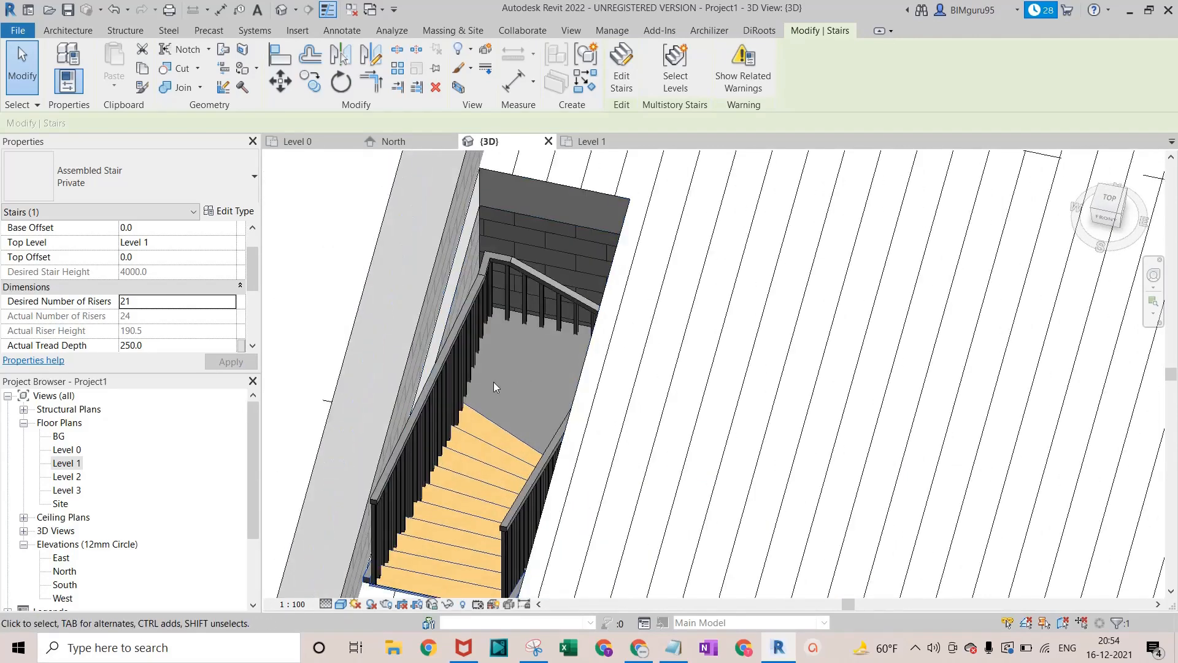
pyautogui.scroll(-3, 539, 340)
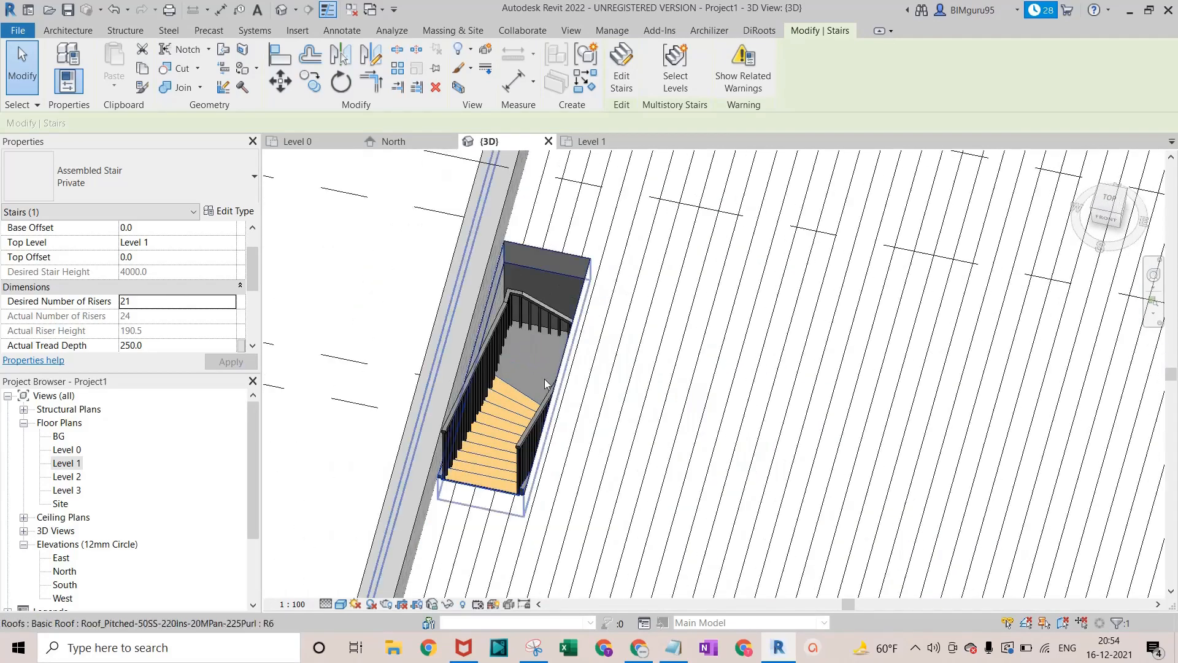
pyautogui.click(481, 361)
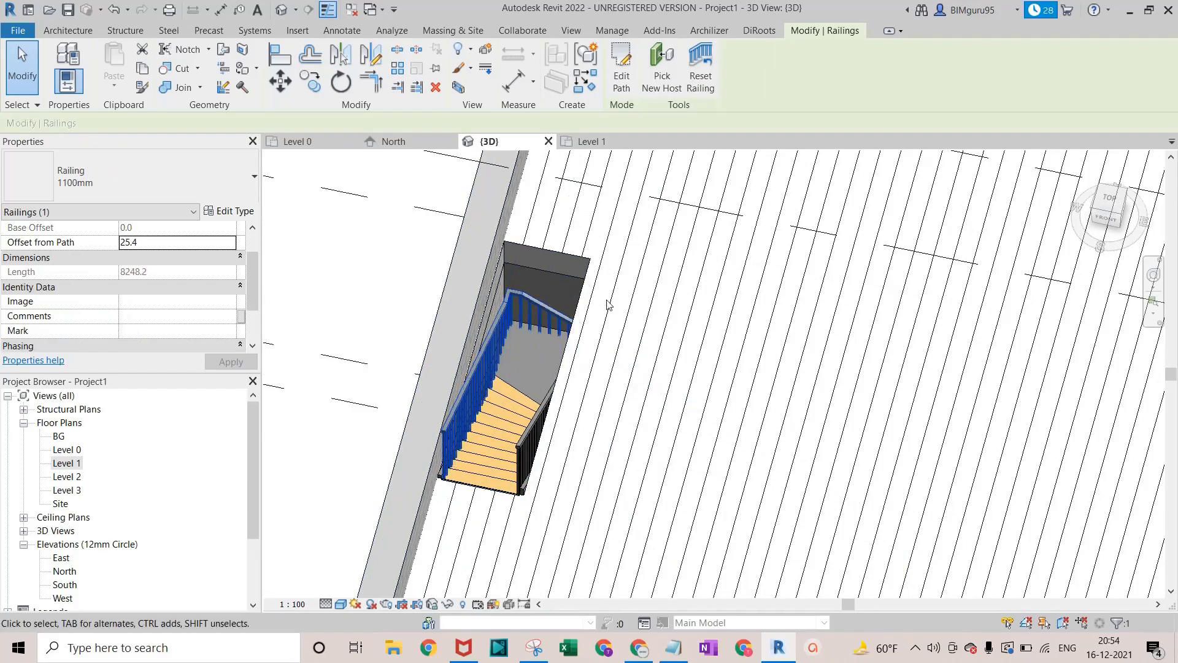
pyautogui.press('Delete')
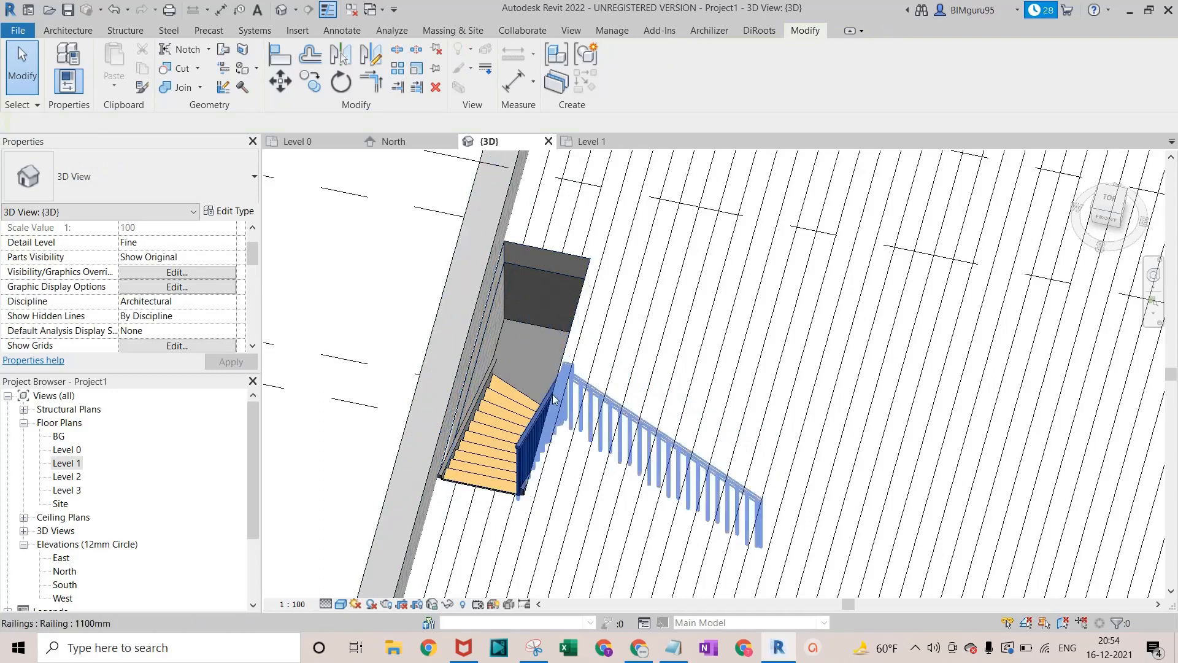
pyautogui.hotkey('ctrl', 'z')
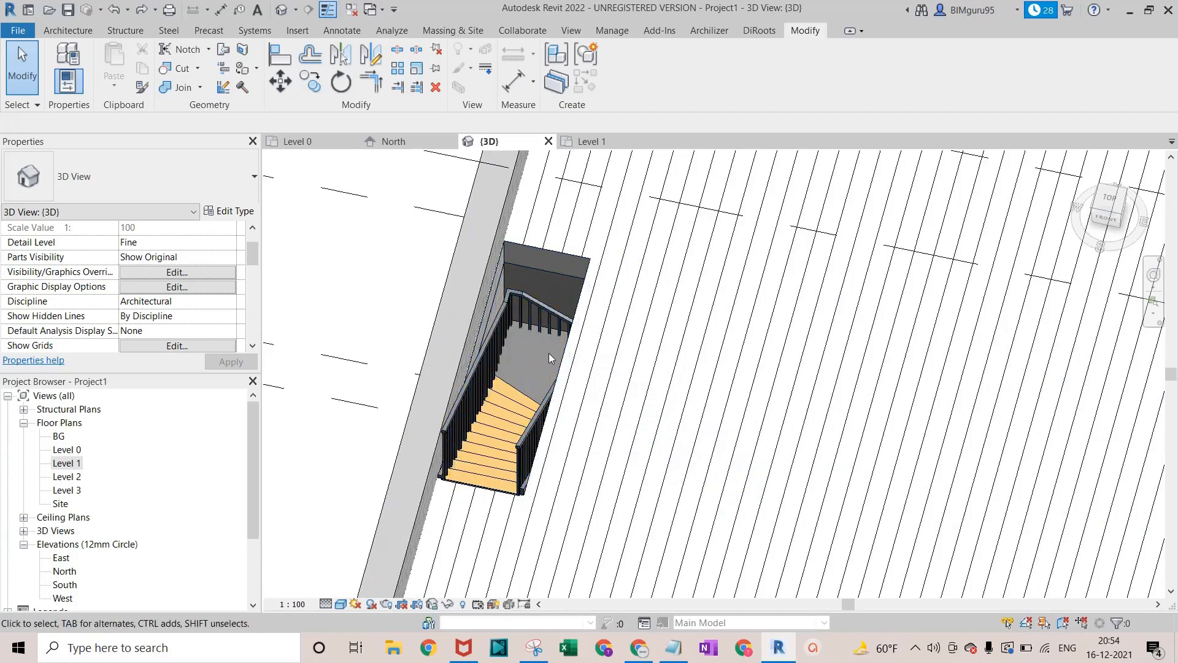
# Check the stair through the roof opening from above and open the Level 0 floor plan
pyautogui.moveTo(501, 389)
pyautogui.keyDown('shift'); pyautogui.mouseDown(button='middle')
pyautogui.moveTo(678, 396)
pyautogui.moveTo(515, 452)
pyautogui.moveTo(509, 396)
pyautogui.mouseUp(button='middle'); pyautogui.keyUp('shift')
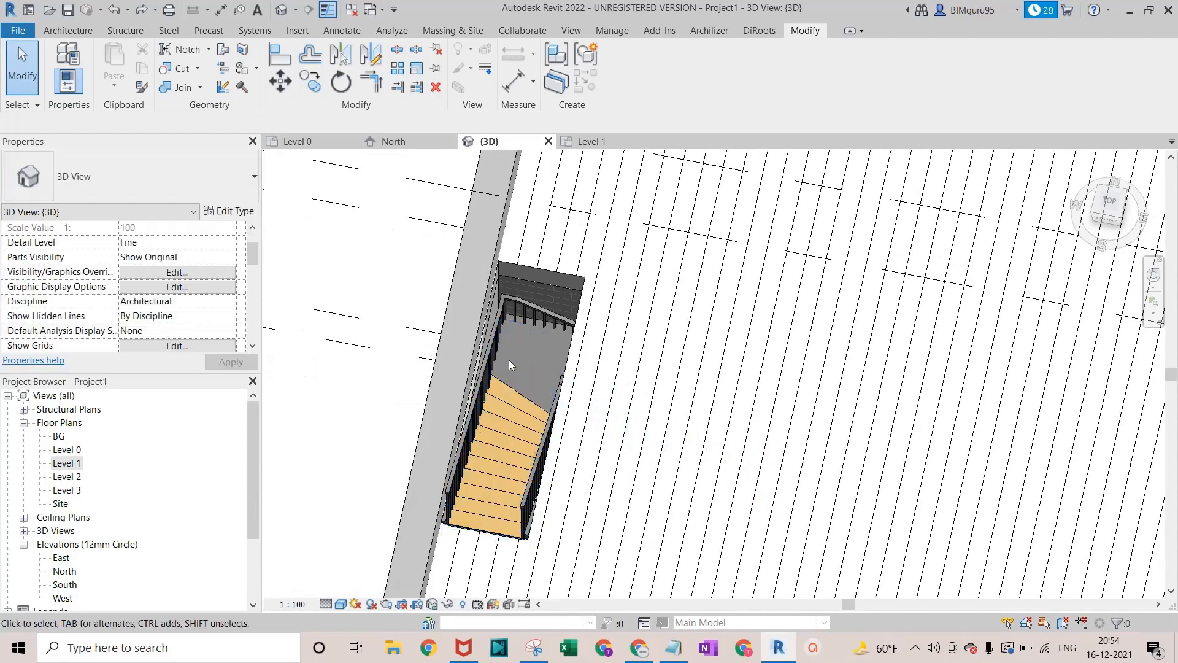
pyautogui.scroll(-1, 38, 565)
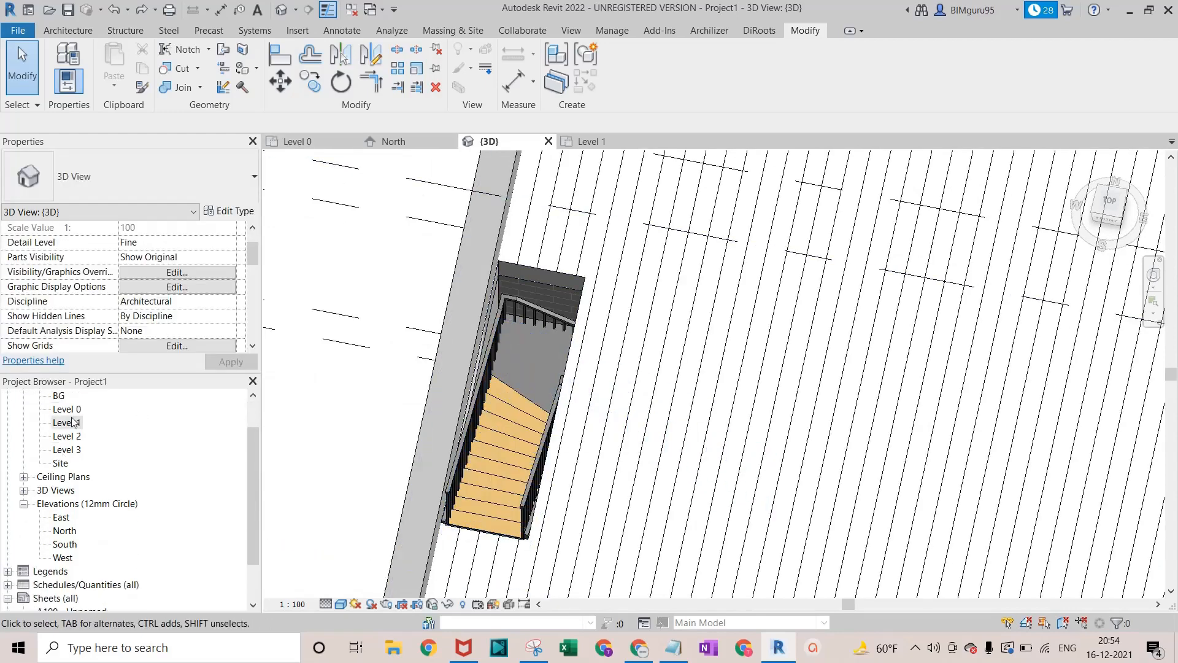
pyautogui.doubleClick(74, 411)
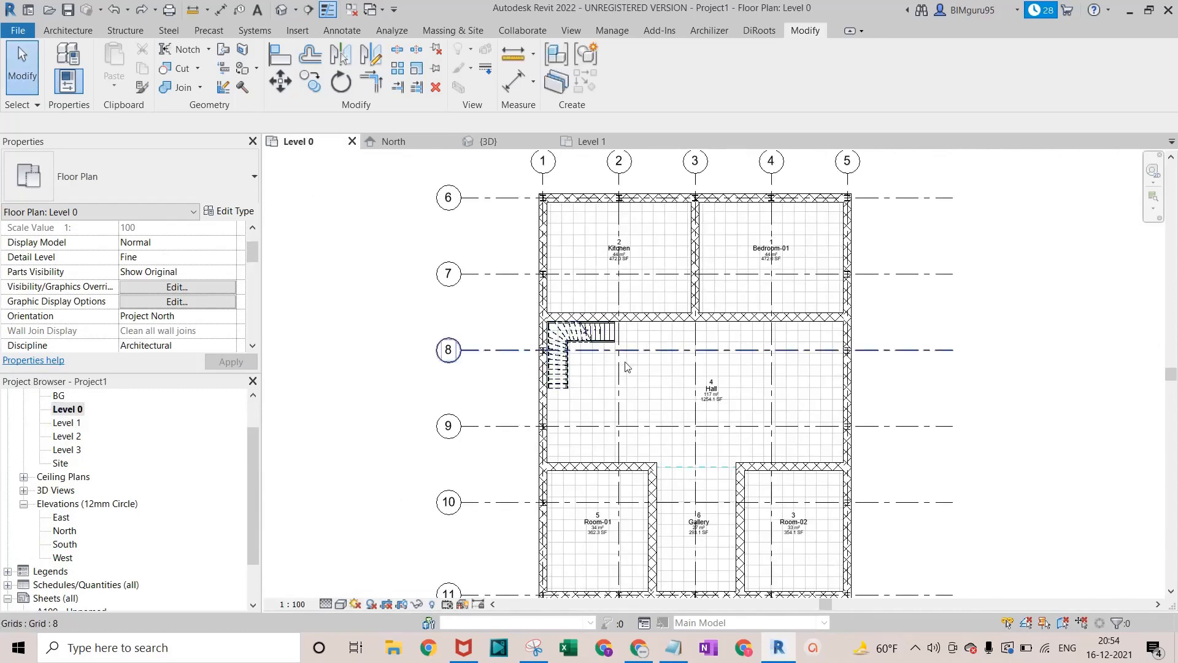
# Open the Level 0 reflected ceiling plan
pyautogui.scroll(2, 600, 387)
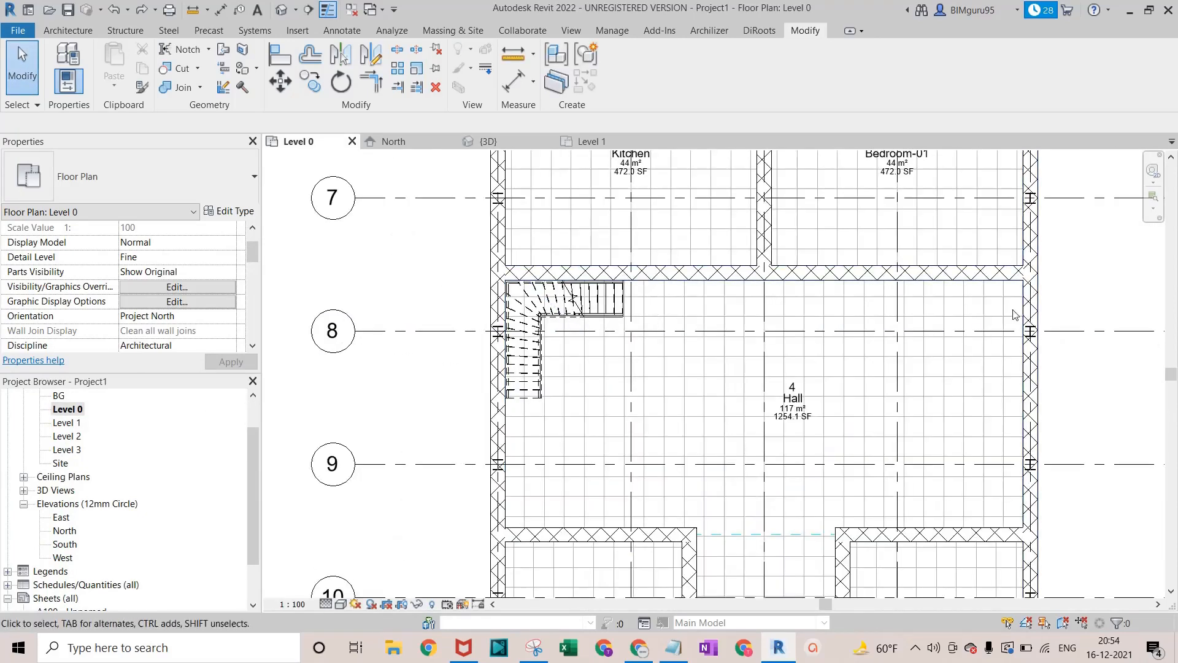
pyautogui.scroll(-1, 30, 485)
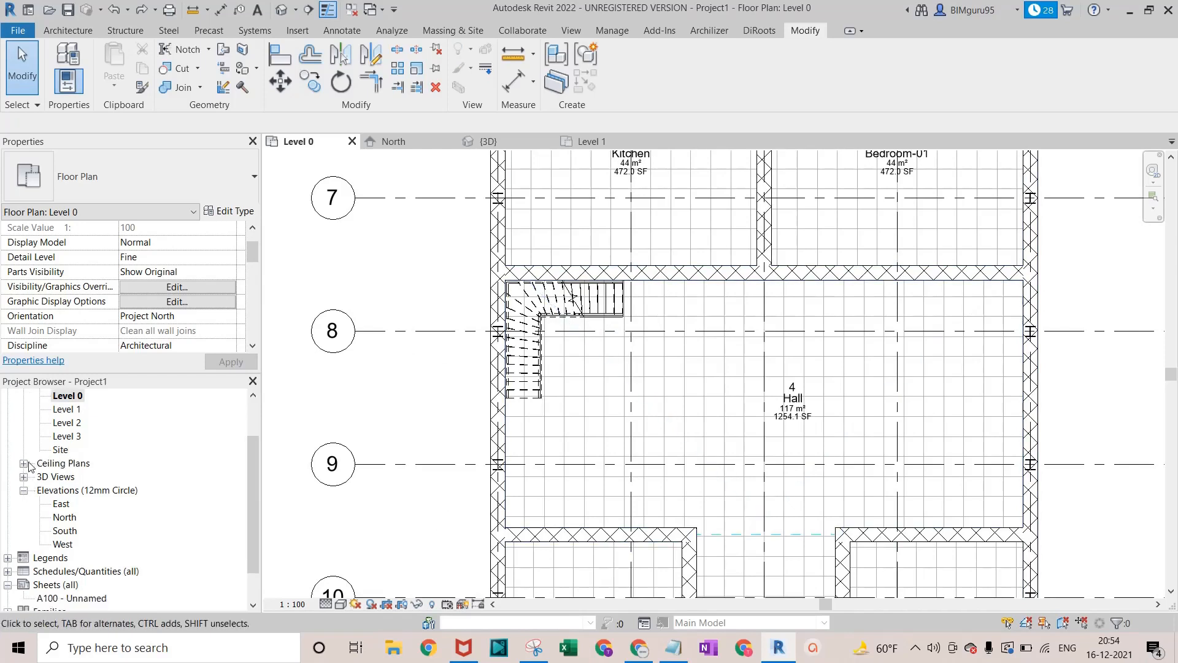
pyautogui.click(19, 467)
pyautogui.click(23, 464)
pyautogui.doubleClick(66, 490)
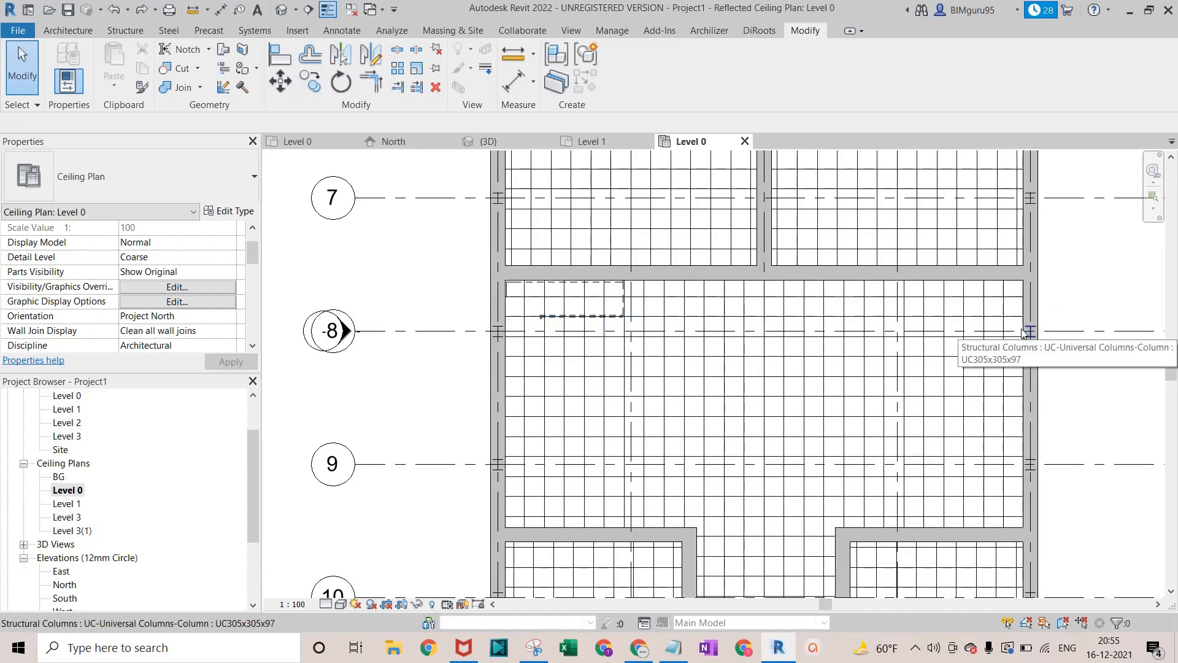
# Select the 600x600mm_Grid ceiling over the Hall and open its boundary for editing
pyautogui.press('Tab')
pyautogui.press('Tab')
pyautogui.press('Tab')
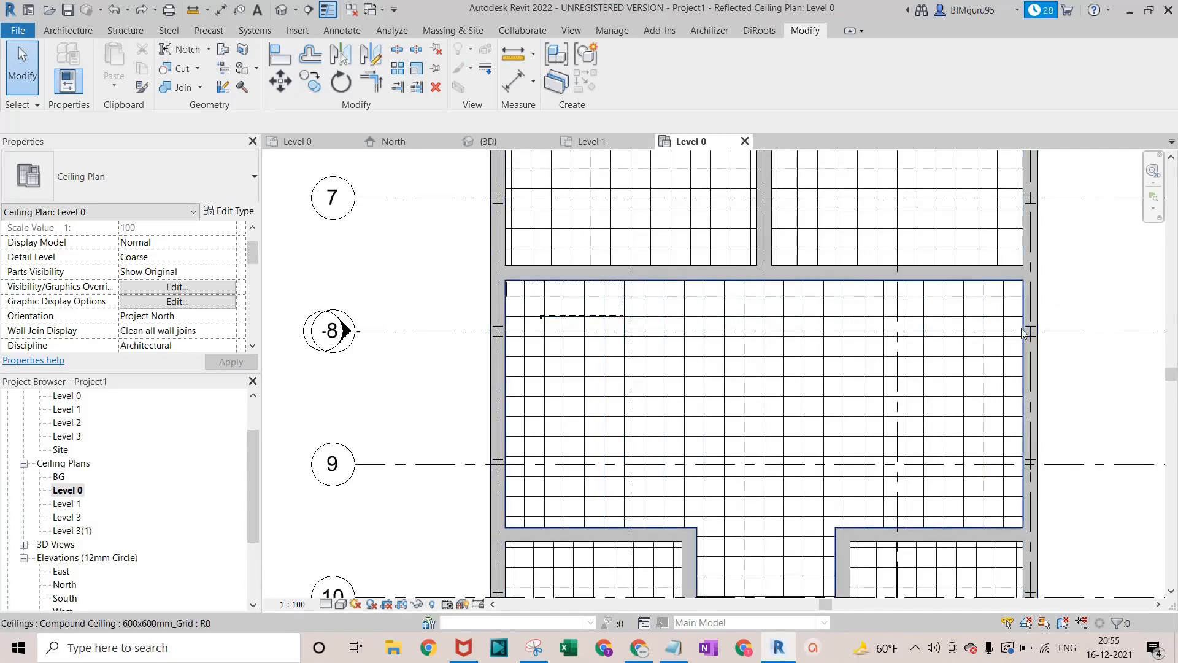
pyautogui.click(1023, 334)
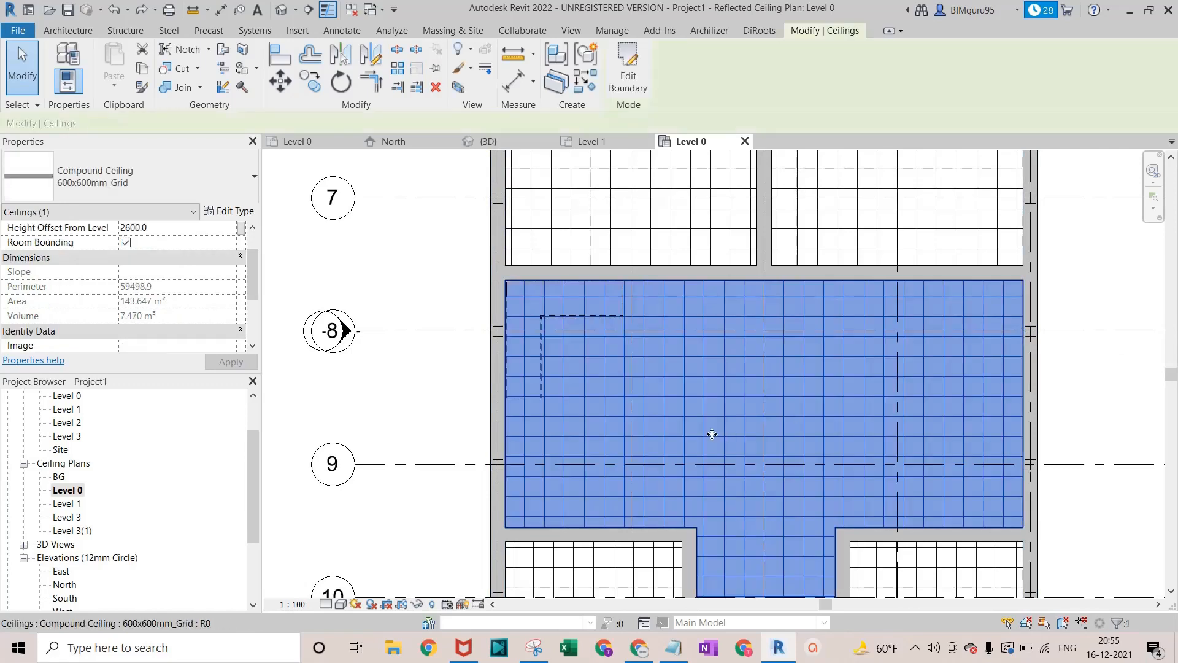
pyautogui.doubleClick(689, 430)
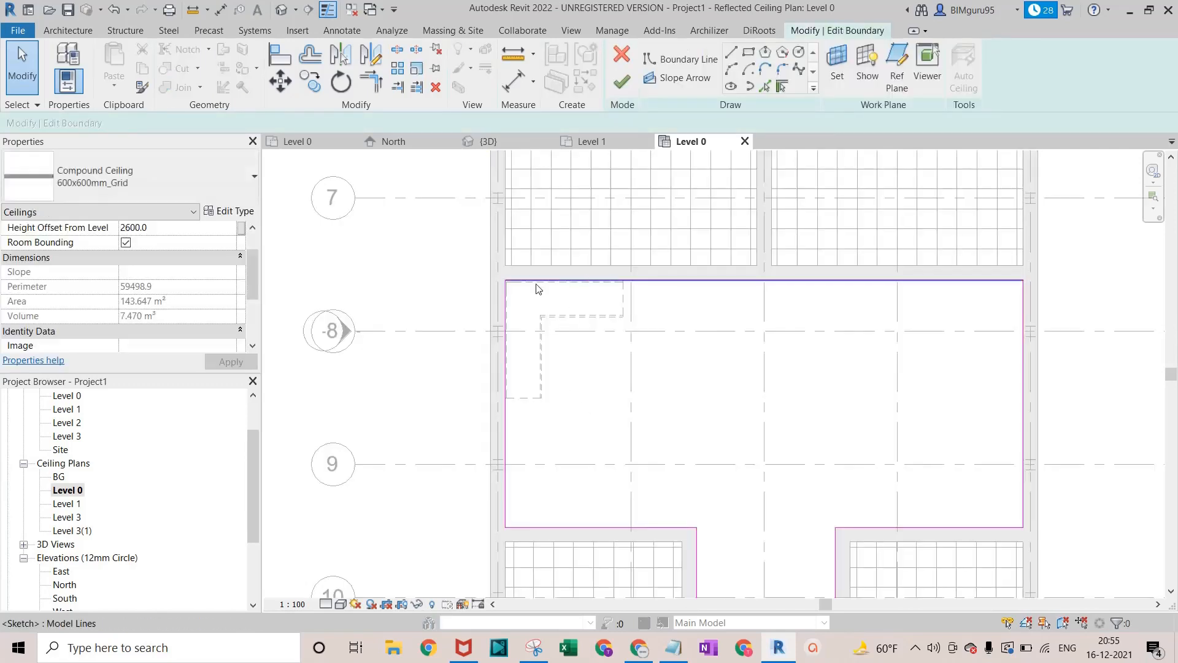
# Sketch a rectangle about 3486 by 993 mm over the stair's horizontal run in the Hall ceiling boundary
pyautogui.scroll(5, 540, 303)
pyautogui.scroll(1, 537, 313)
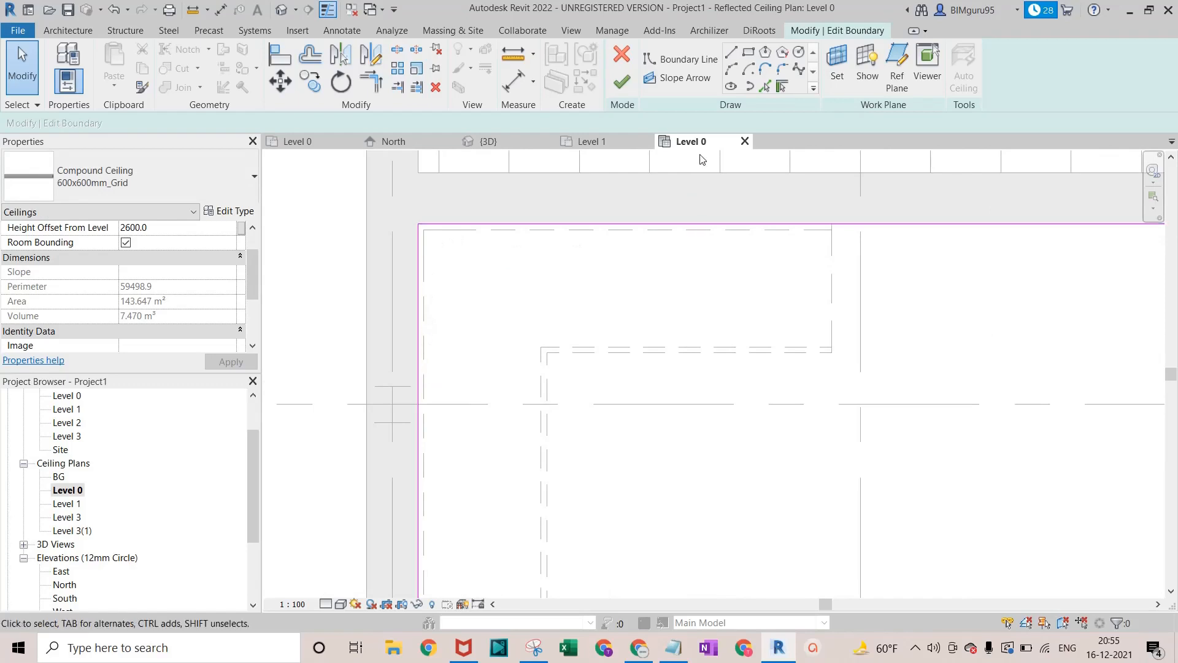
pyautogui.click(748, 56)
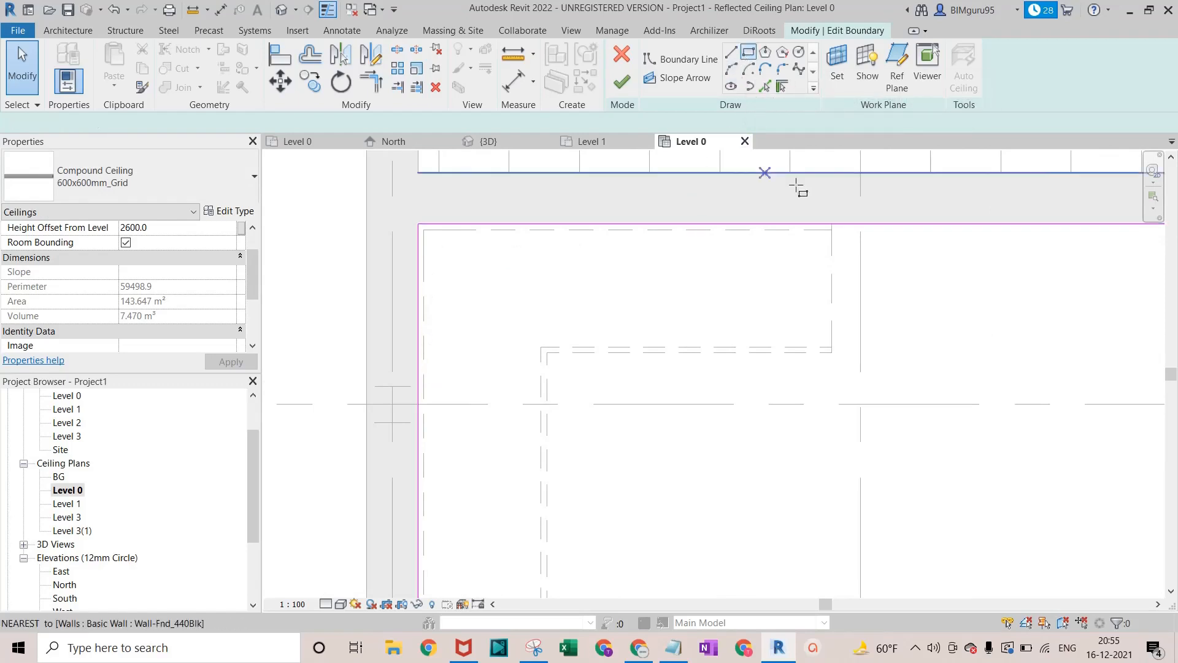
pyautogui.click(833, 232)
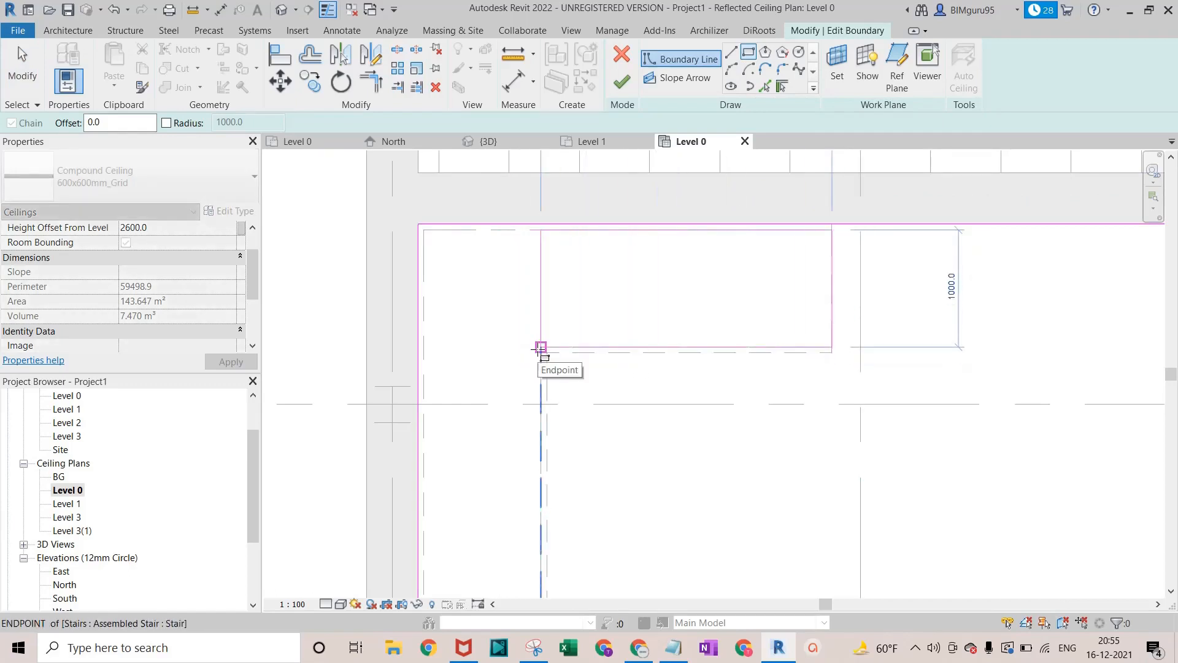
pyautogui.click(424, 346)
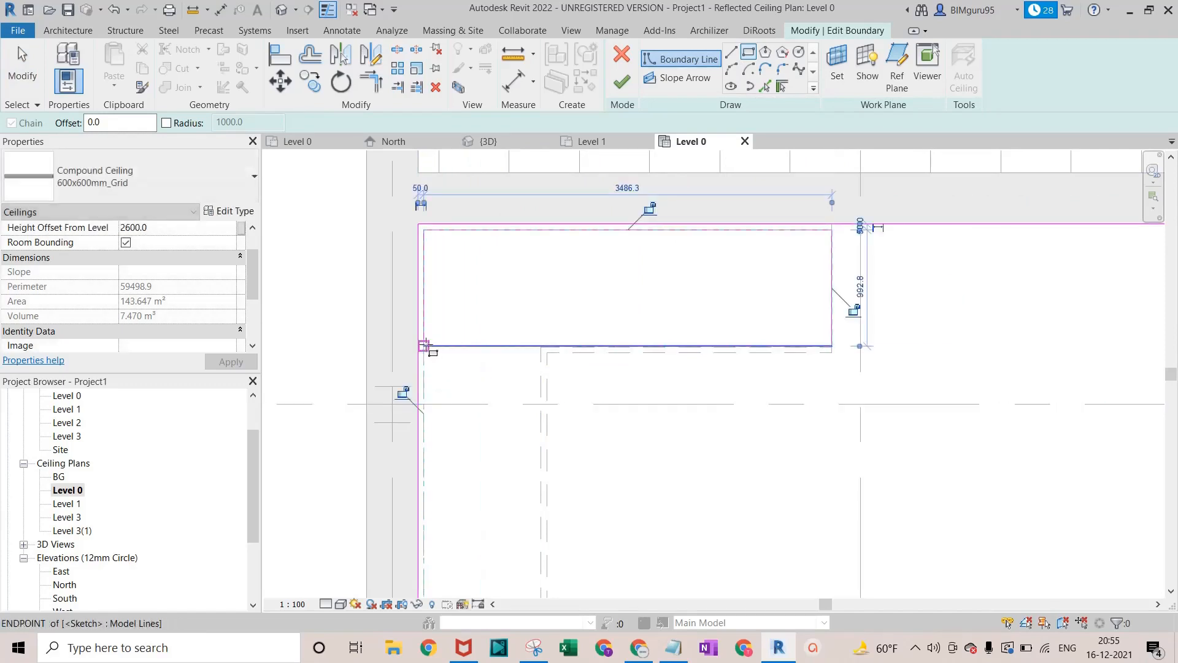
# Sketch a second rectangle about 1050 mm wide and 1677 mm long over the stair's vertical run, adjoining the first one
pyautogui.click(424, 346)
pyautogui.scroll(-1, 502, 466)
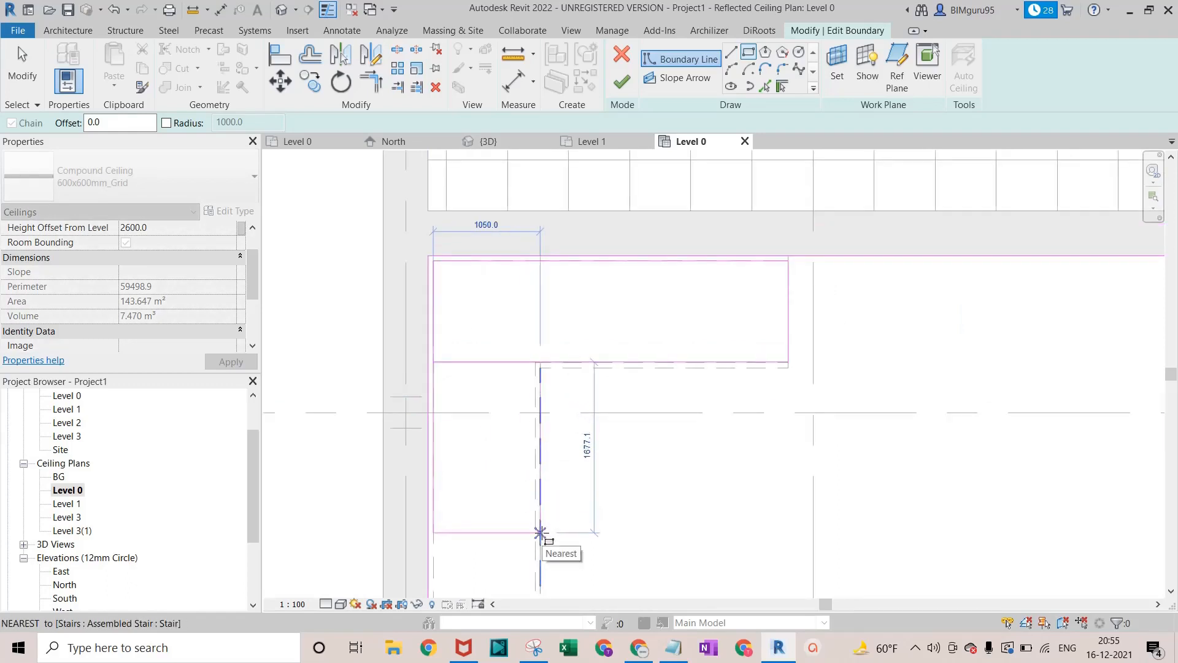
pyautogui.click(540, 532)
pyautogui.scroll(1, 592, 486)
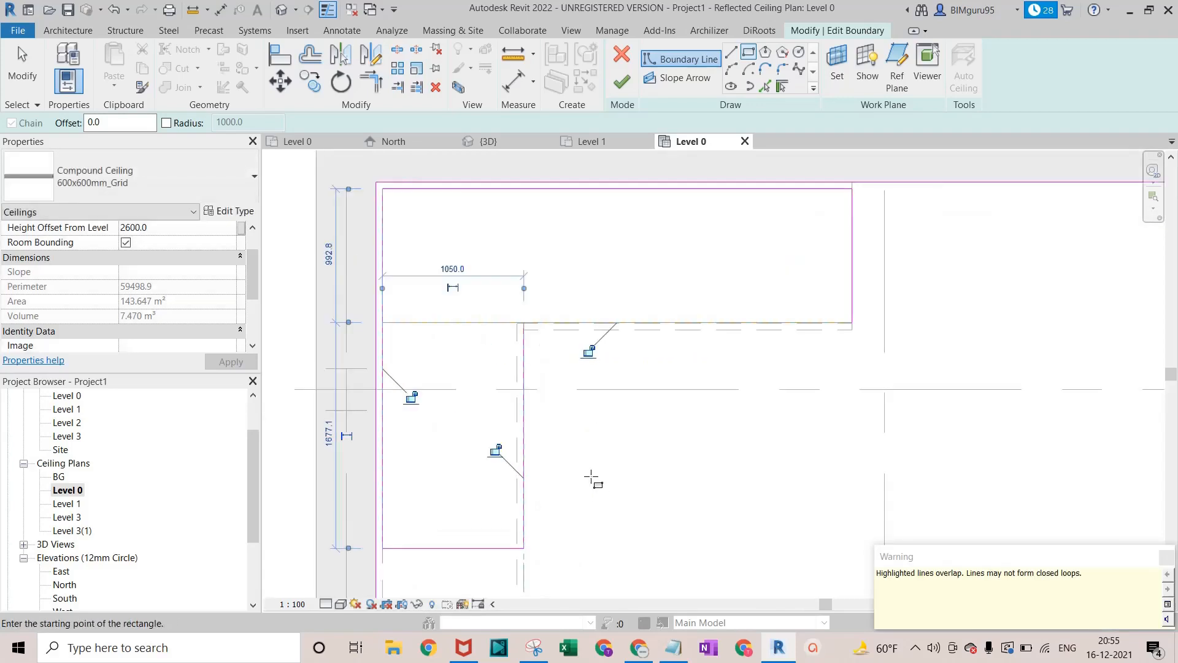
# Delete the overlapping line between the two rectangles and trim the inner corner to form one L-shaped opening
pyautogui.press('Escape')
pyautogui.click(491, 331)
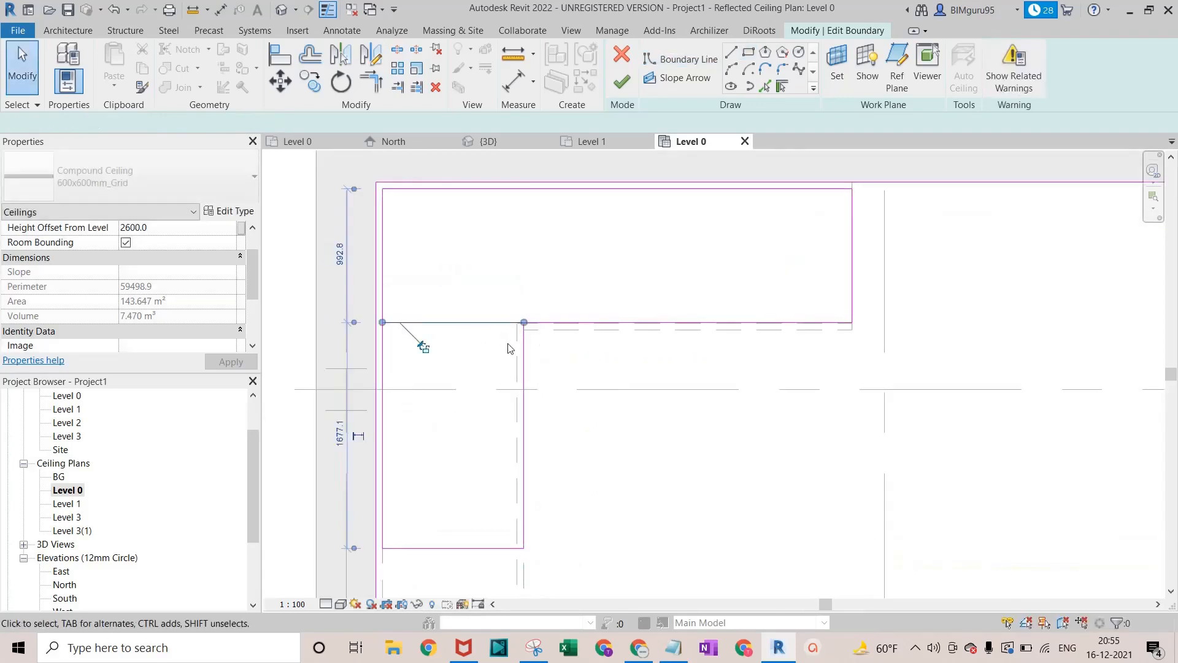
pyautogui.press('Delete')
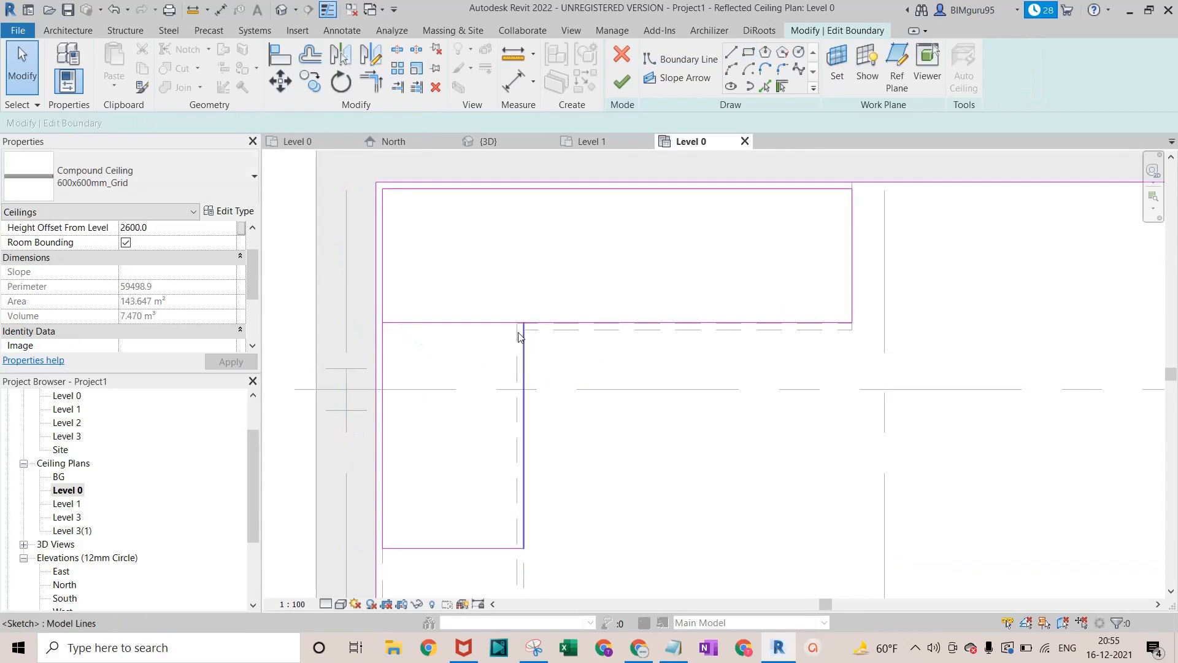
pyautogui.press('t')
pyautogui.press('r')
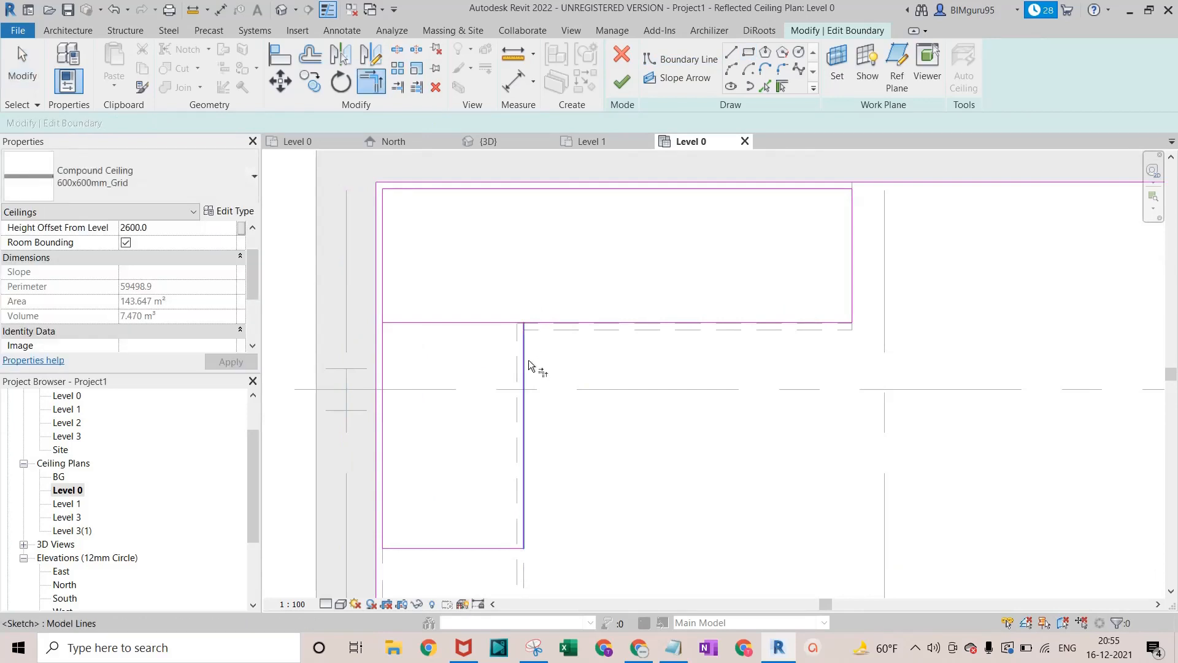
pyautogui.click(529, 360)
pyautogui.click(552, 328)
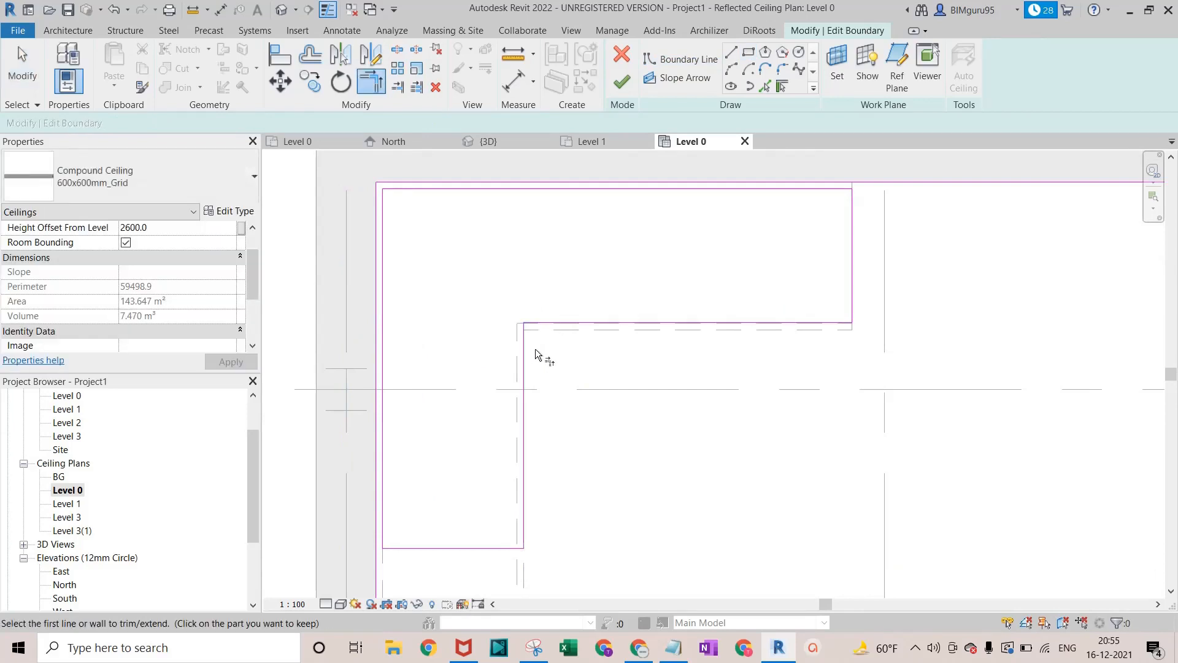
pyautogui.press('Escape')
# Move the opening's inner horizontal edge onto the stair's outer edge, 1050 mm from the upper edge, and finish the ceiling boundary
pyautogui.click(612, 321)
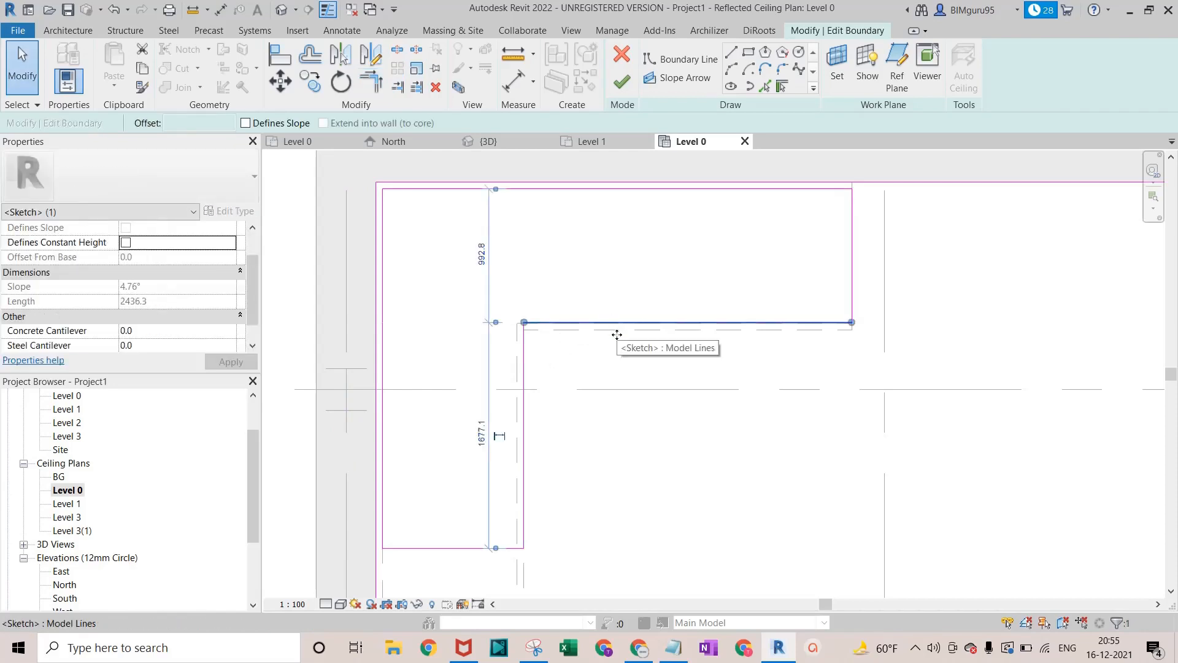
pyautogui.moveTo(615, 323)
pyautogui.mouseDown()
pyautogui.moveTo(617, 345)
pyautogui.moveTo(608, 327)
pyautogui.mouseUp()
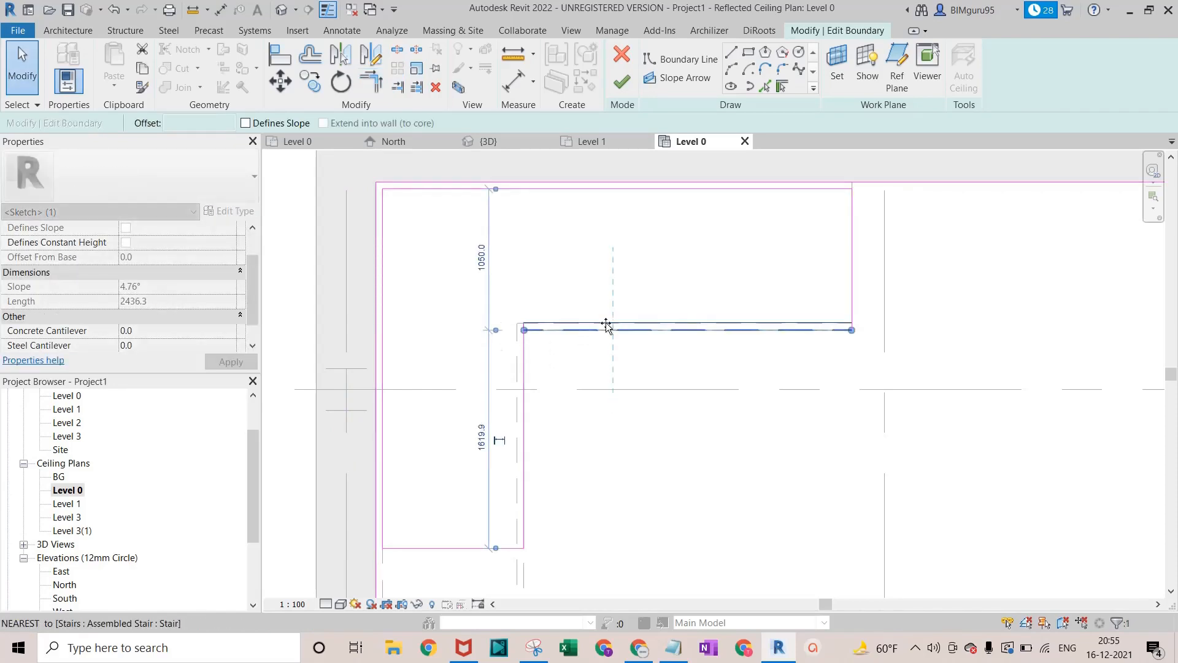
pyautogui.click(621, 82)
pyautogui.scroll(-4, 522, 371)
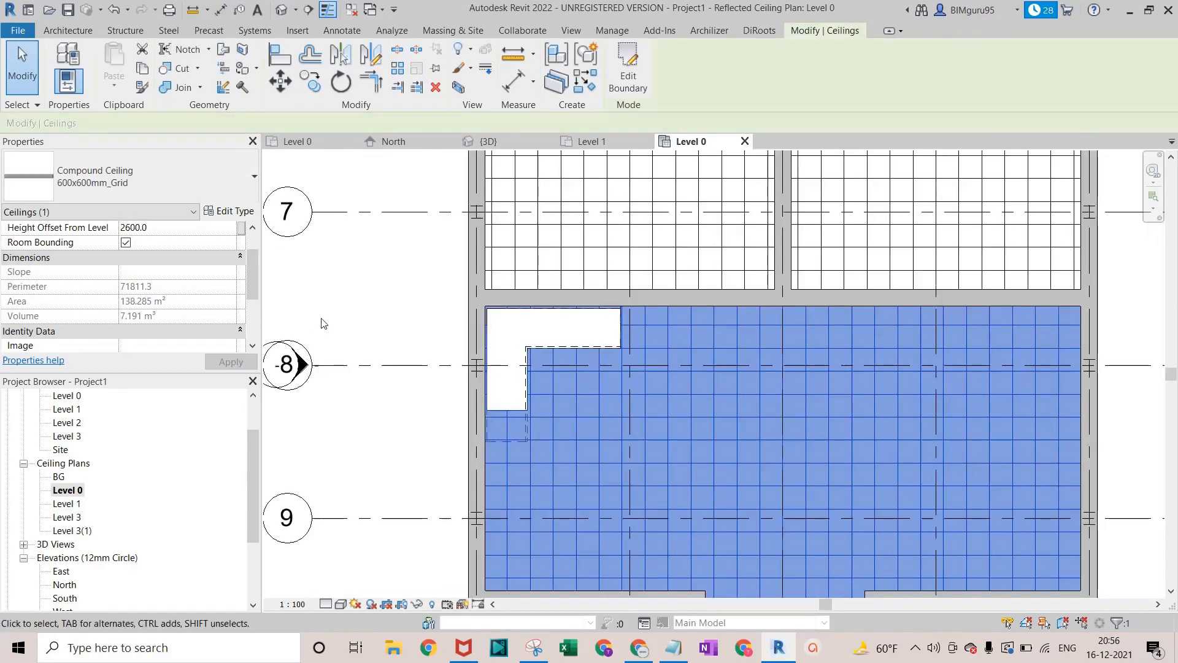
pyautogui.press('Escape')
pyautogui.scroll(2, 518, 404)
pyautogui.press('Escape')
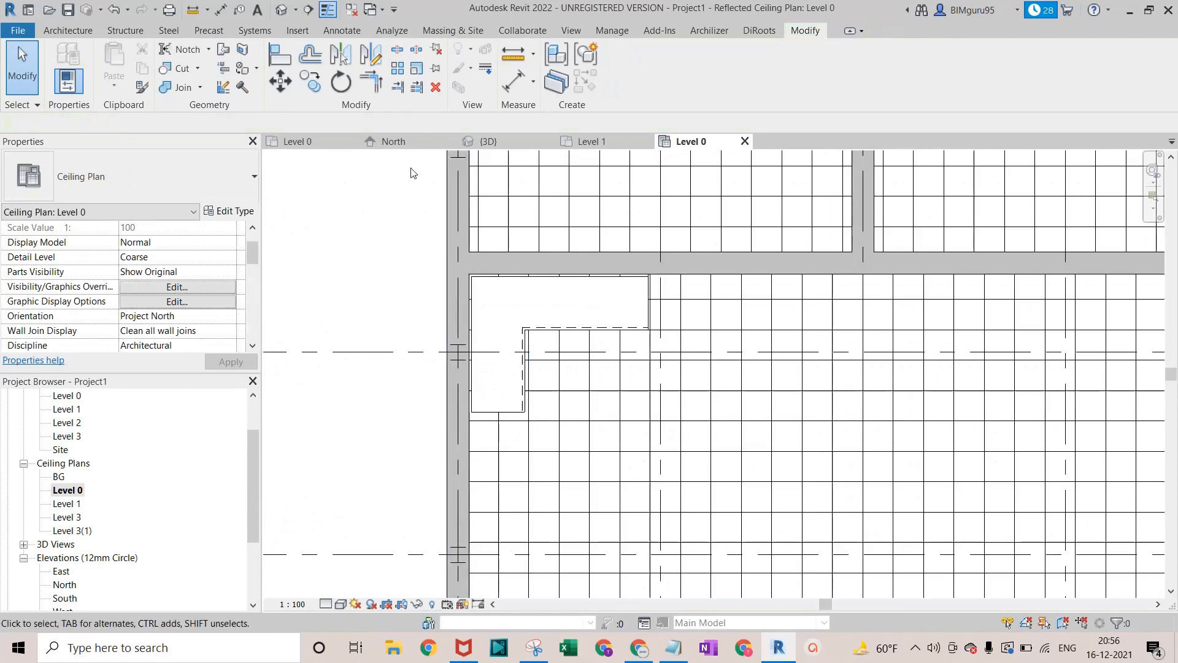
# Open the 3D view and temporarily hide the pitched roof above the stair
pyautogui.click(281, 10)
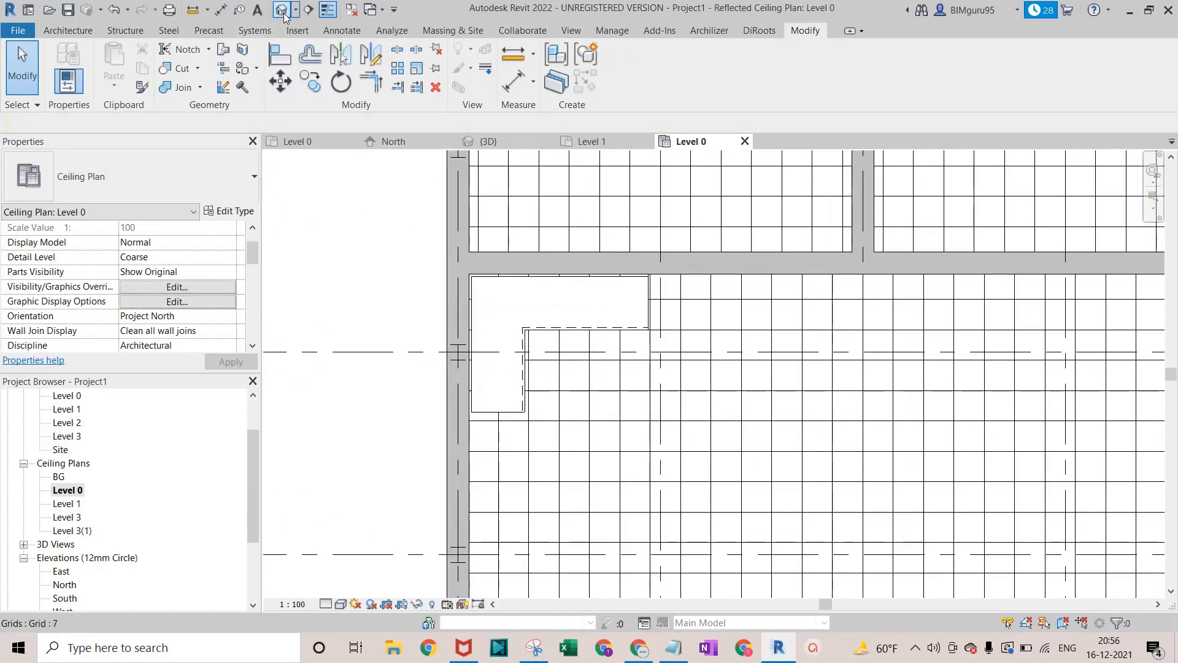
pyautogui.keyDown('shift'); pyautogui.moveTo(446, 335); pyautogui.dragTo(548, 326, button='middle'); pyautogui.keyUp('shift')
pyautogui.scroll(-6, 553, 320)
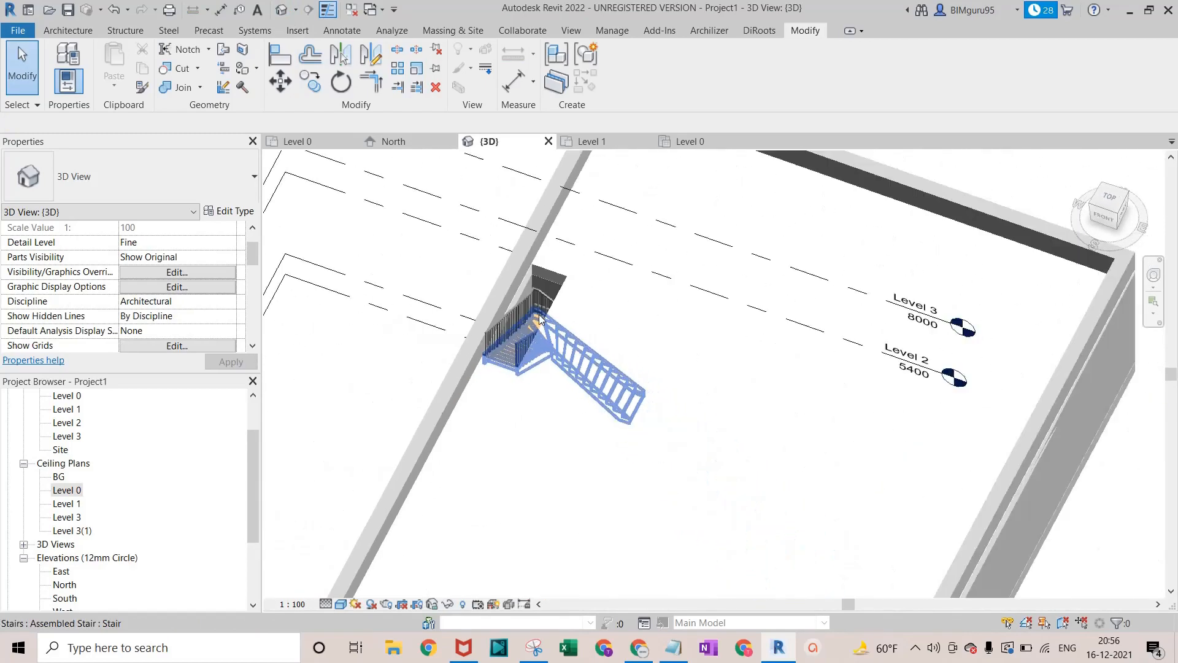
pyautogui.click(615, 347)
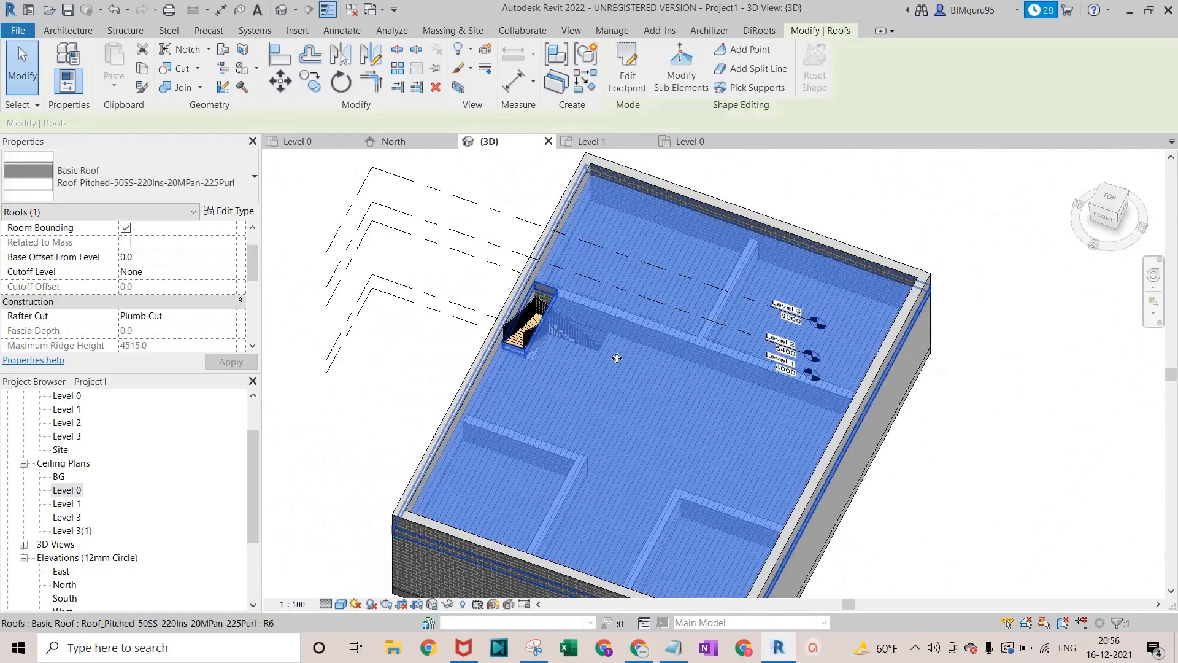
pyautogui.press('h')
pyautogui.press('h')
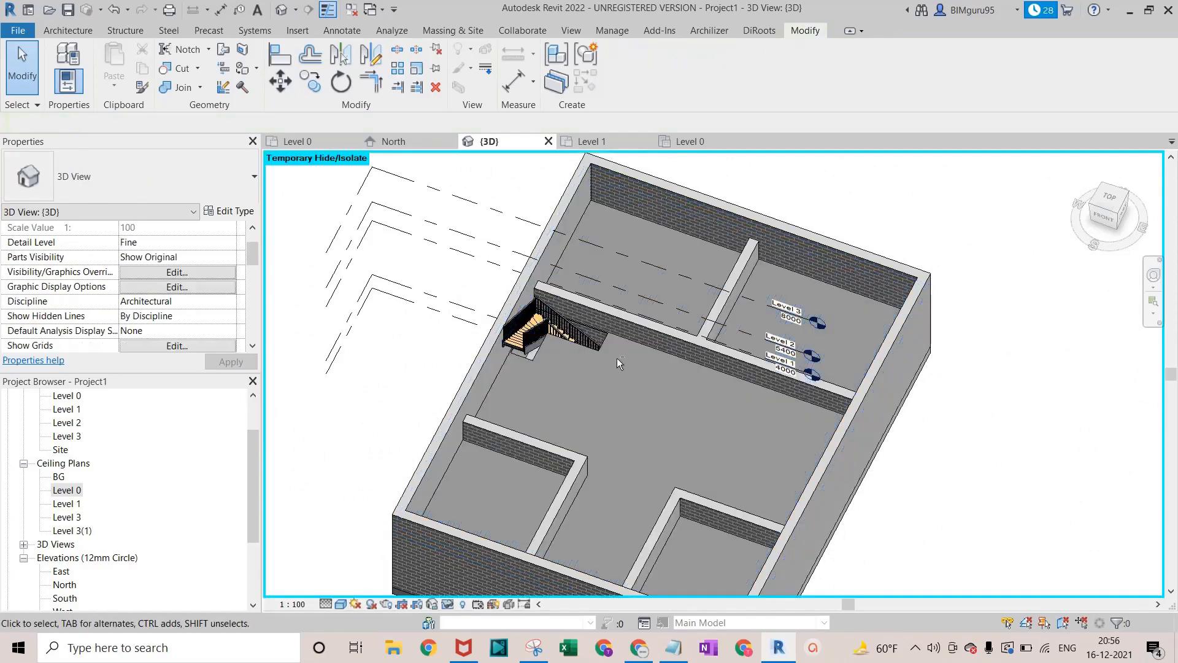
# Select the Hall ceiling beside the stair in the 3D view and open its boundary for editing
pyautogui.keyDown('shift'); pyautogui.moveTo(616, 358); pyautogui.dragTo(691, 369, button='middle'); pyautogui.keyUp('shift')
pyautogui.keyDown('shift'); pyautogui.moveTo(668, 368); pyautogui.dragTo(595, 321, button='middle'); pyautogui.keyUp('shift')
pyautogui.scroll(2, 510, 343)
pyautogui.scroll(2, 534, 355)
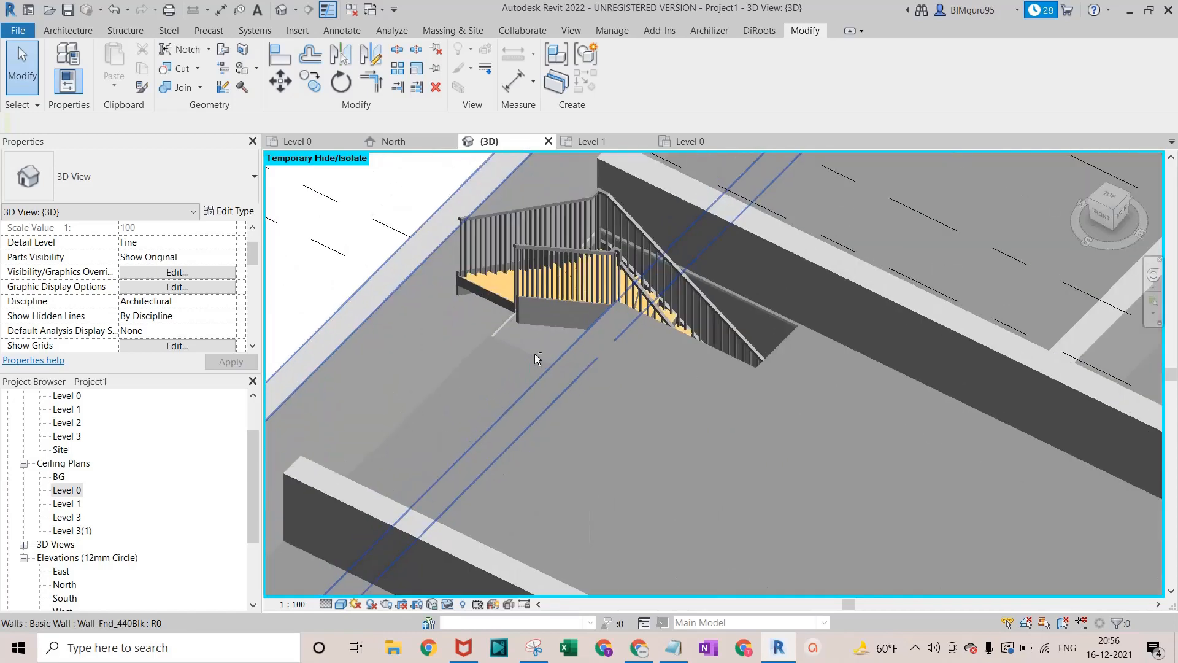
pyautogui.click(551, 354)
pyautogui.scroll(2, 551, 355)
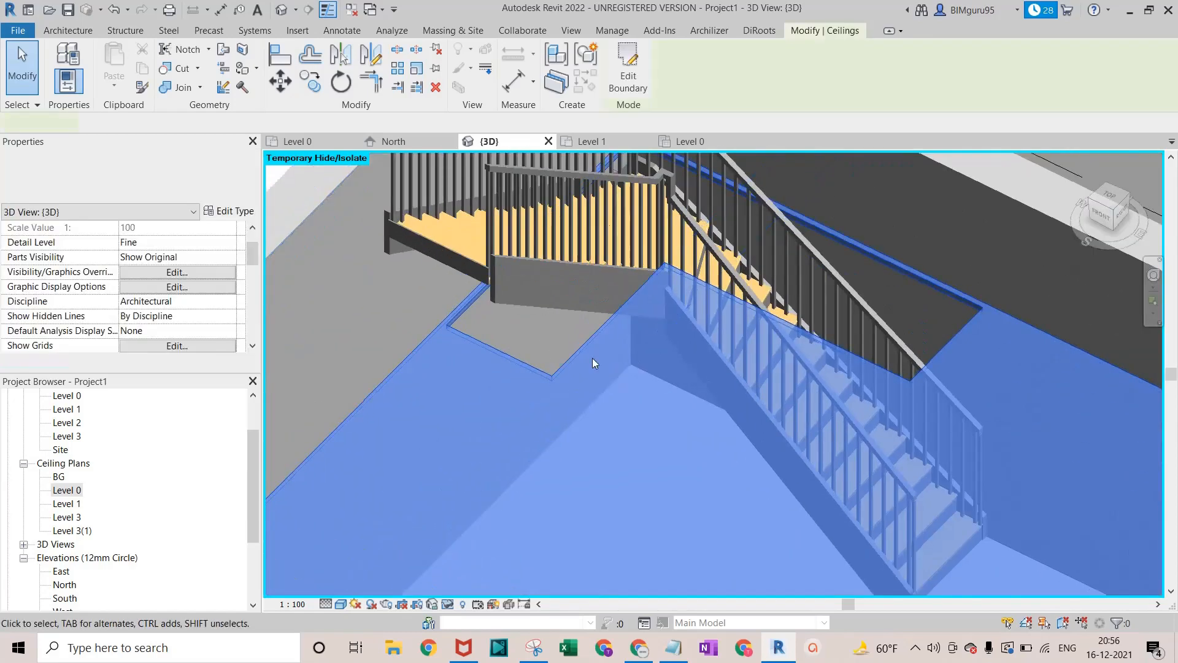
pyautogui.keyDown('shift'); pyautogui.moveTo(592, 360); pyautogui.dragTo(523, 339, button='middle'); pyautogui.keyUp('shift')
pyautogui.scroll(-1, 522, 326)
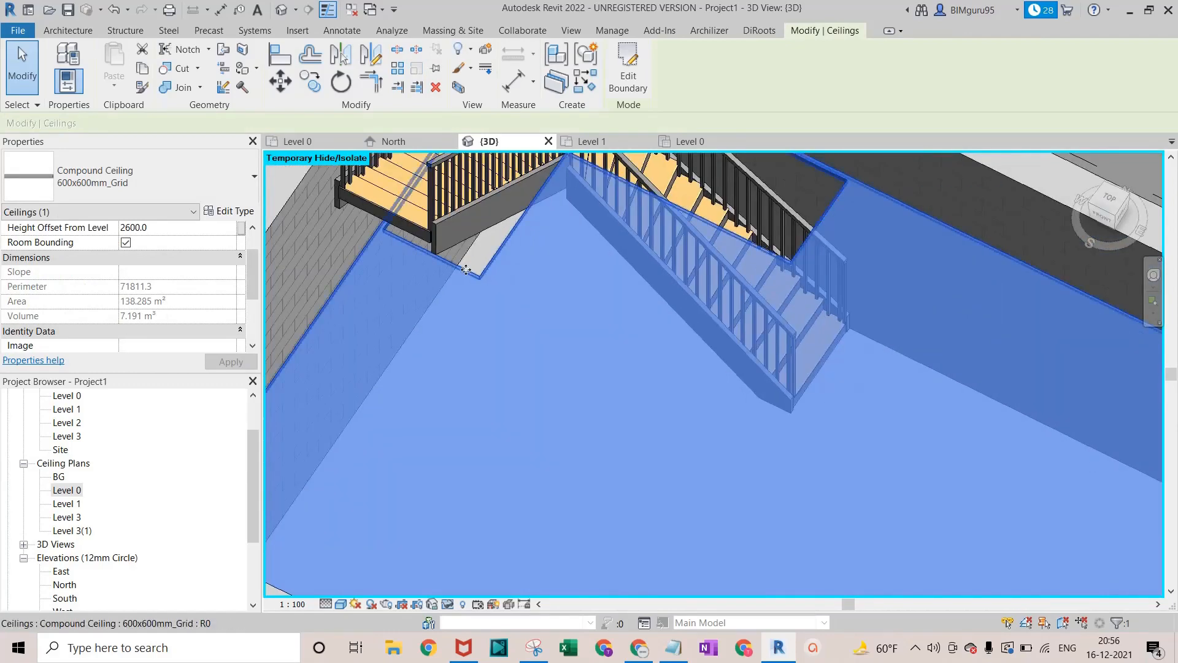
pyautogui.doubleClick(486, 281)
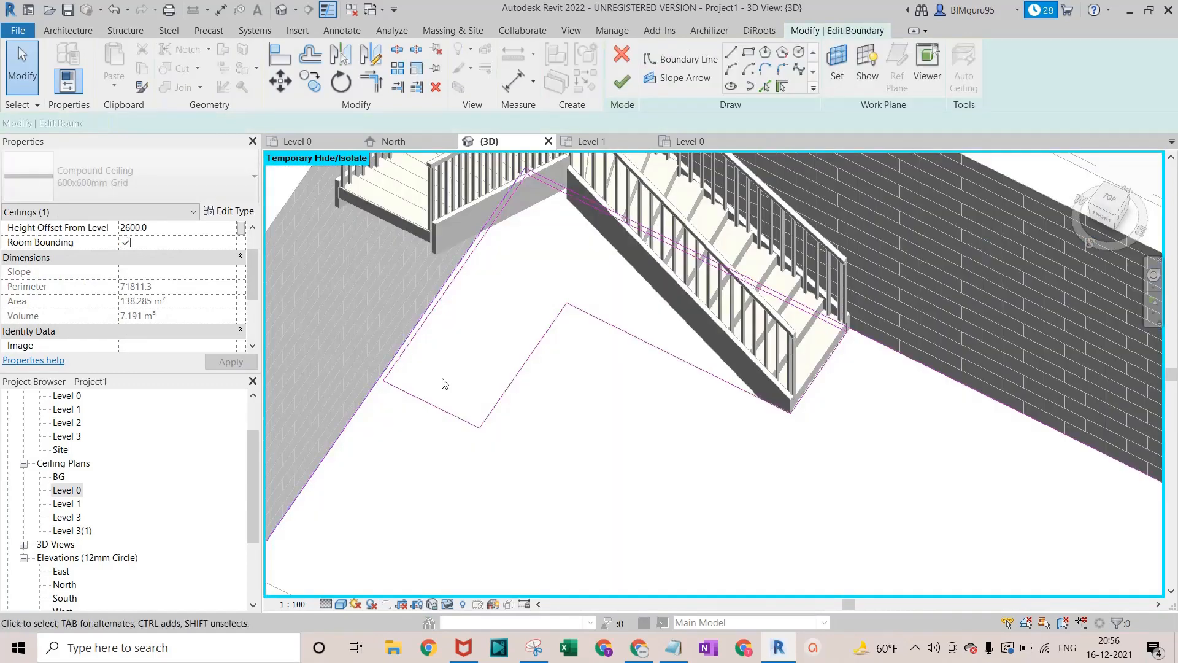
# Move the end edge of the opening's vertical leg to 650 mm from the inner corner, finish the boundary and check the stair opening
pyautogui.click(434, 413)
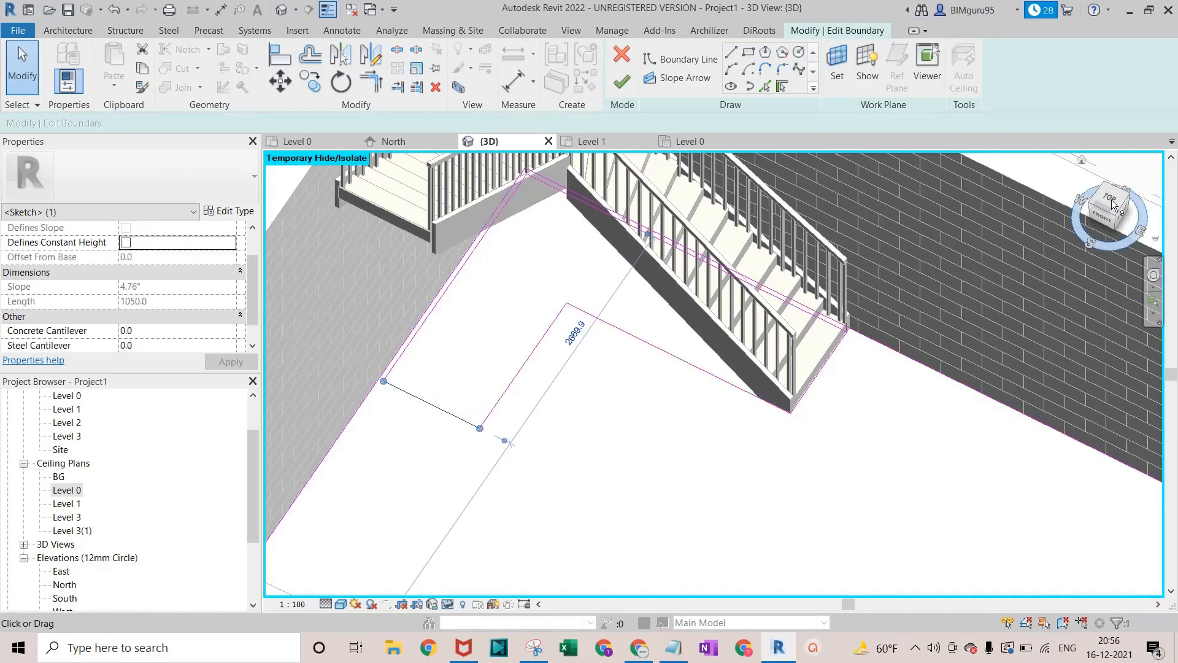
pyautogui.moveTo(1089, 210); pyautogui.dragTo(1092, 211)
pyautogui.click(1093, 211)
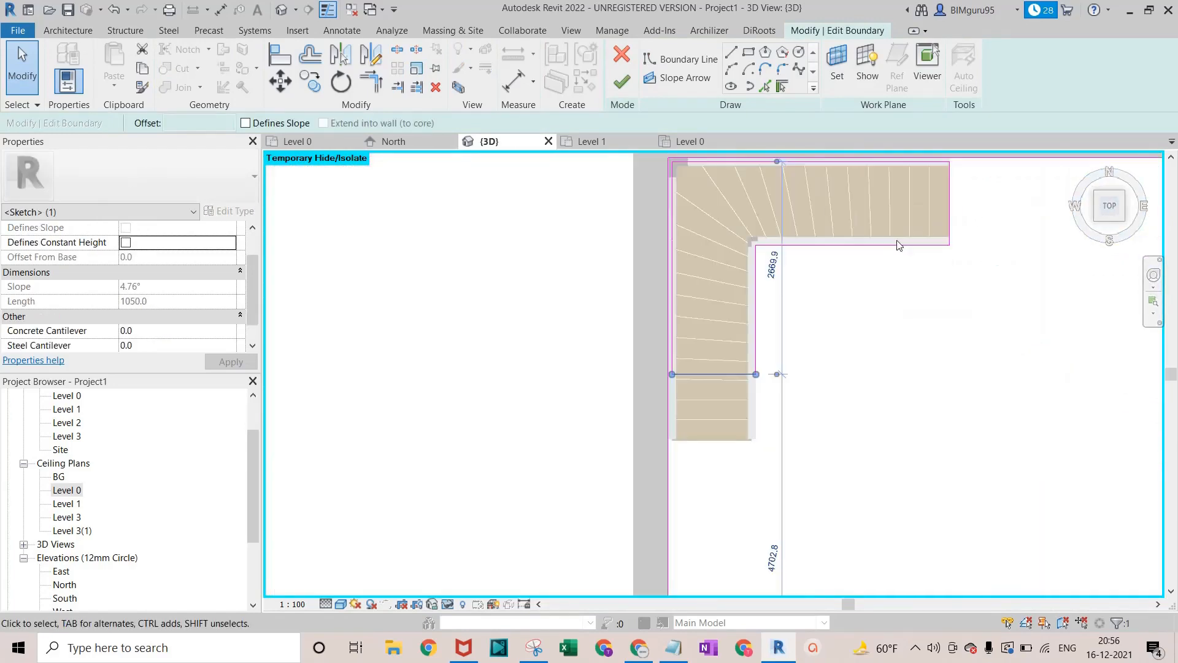
pyautogui.scroll(-2, 900, 251)
pyautogui.moveTo(906, 265); pyautogui.dragTo(863, 436, button='middle')
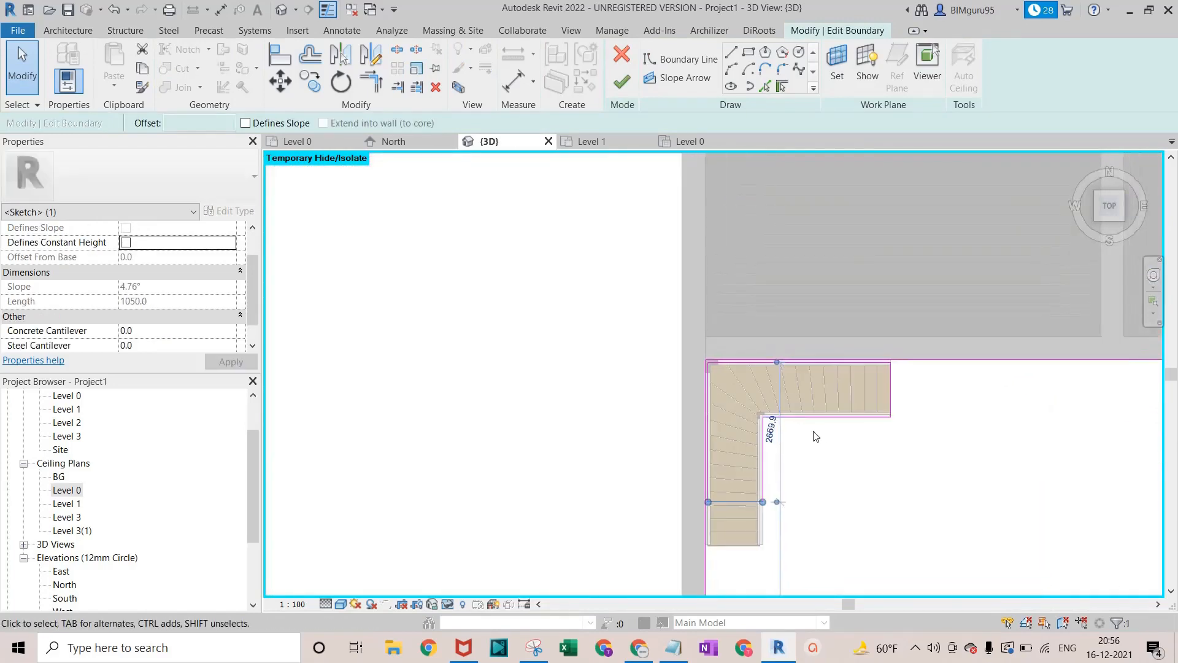
pyautogui.scroll(3, 793, 478)
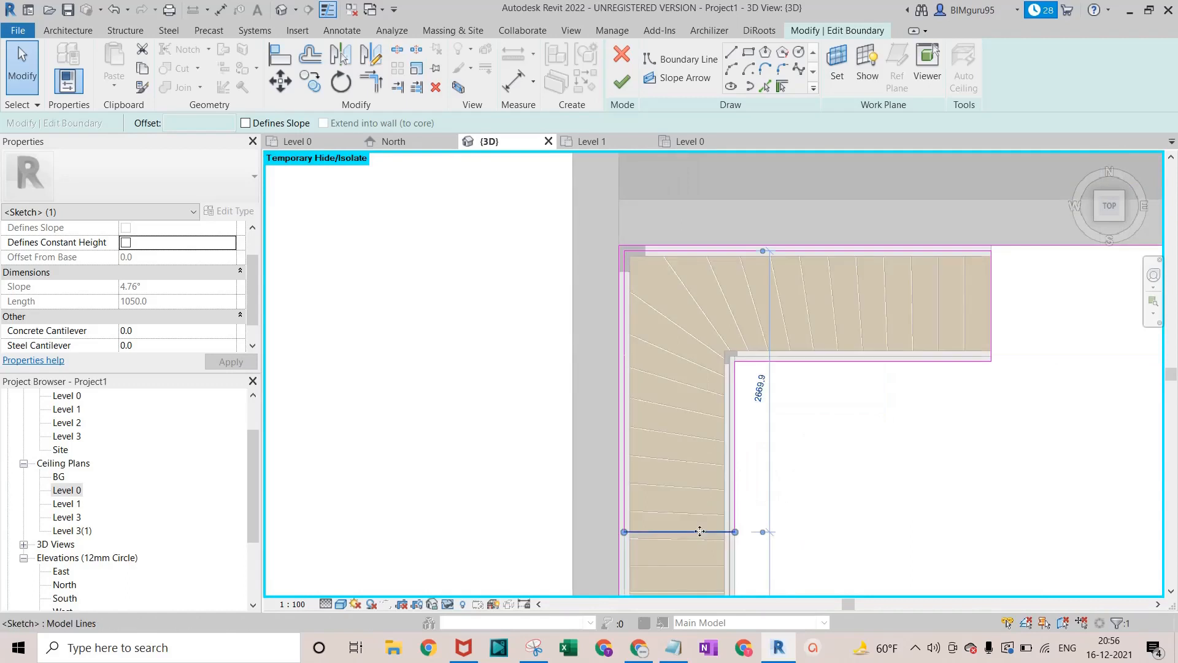
pyautogui.moveTo(699, 531); pyautogui.dragTo(699, 429)
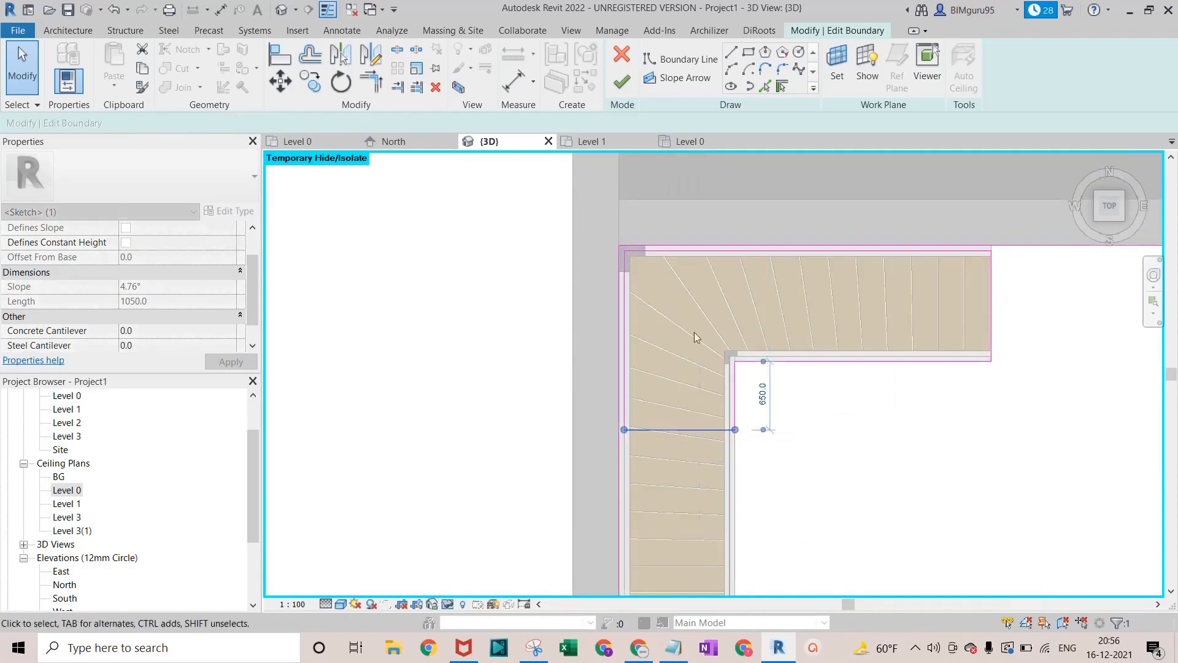
pyautogui.click(621, 82)
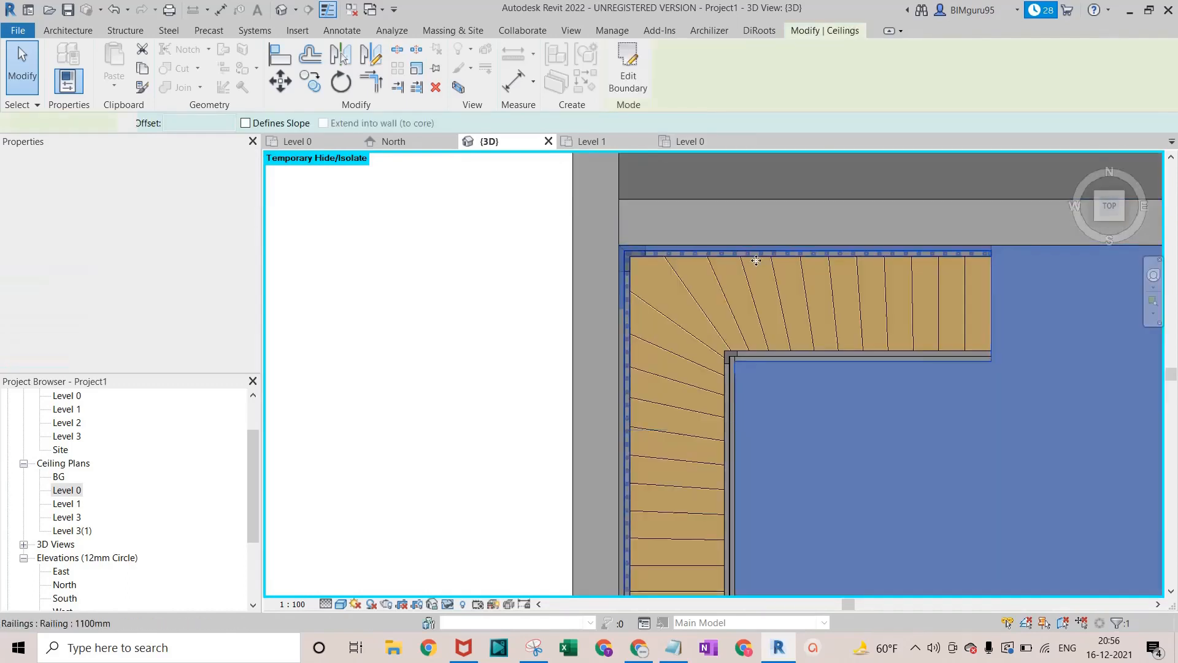
pyautogui.scroll(-2, 584, 273)
pyautogui.keyDown('shift'); pyautogui.moveTo(887, 389); pyautogui.dragTo(714, 106, button='middle'); pyautogui.keyUp('shift')
pyautogui.scroll(3, 779, 319)
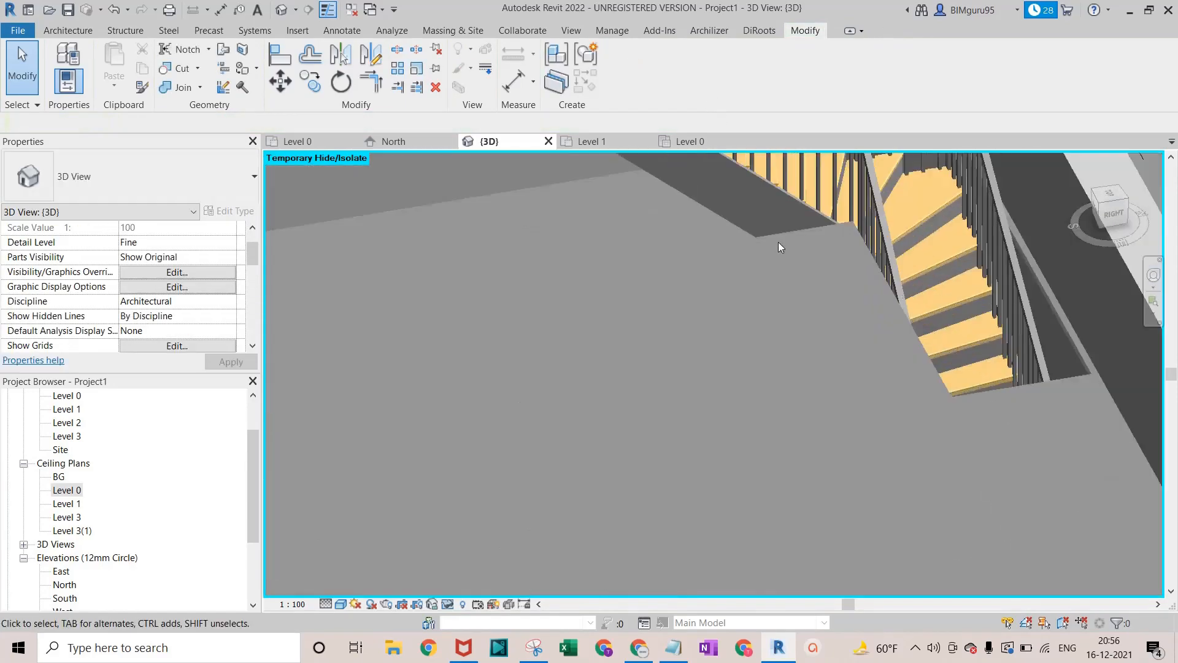
# Restore the temporarily hidden pitched roof in the 3D view and check the stair within its roof opening from several angles
pyautogui.keyDown('shift'); pyautogui.moveTo(778, 242); pyautogui.dragTo(679, 403, button='middle'); pyautogui.keyUp('shift')
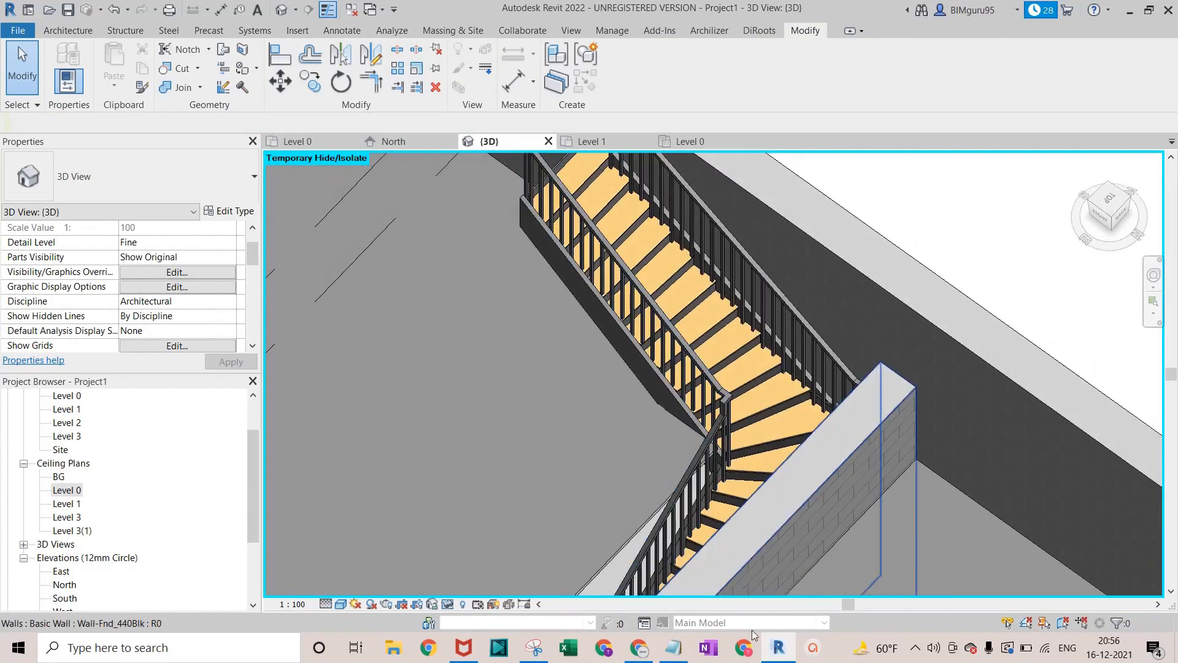
pyautogui.scroll(-4, 706, 301)
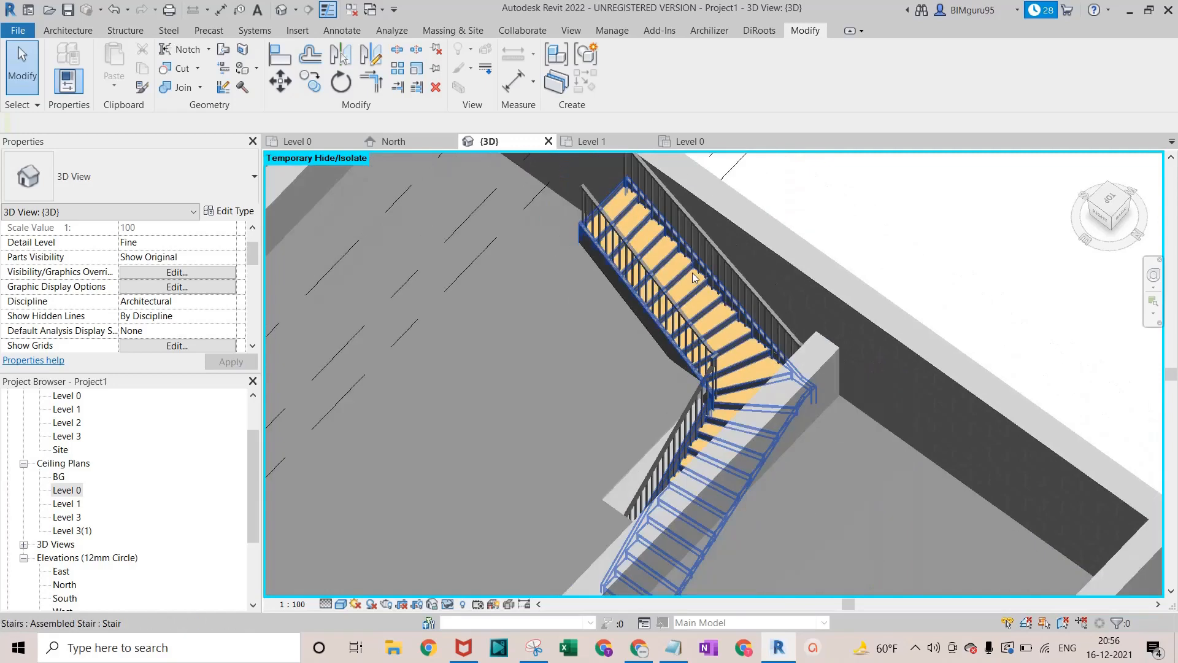
pyautogui.moveTo(706, 302); pyautogui.dragTo(706, 302, button='middle')
pyautogui.scroll(-6, 706, 302)
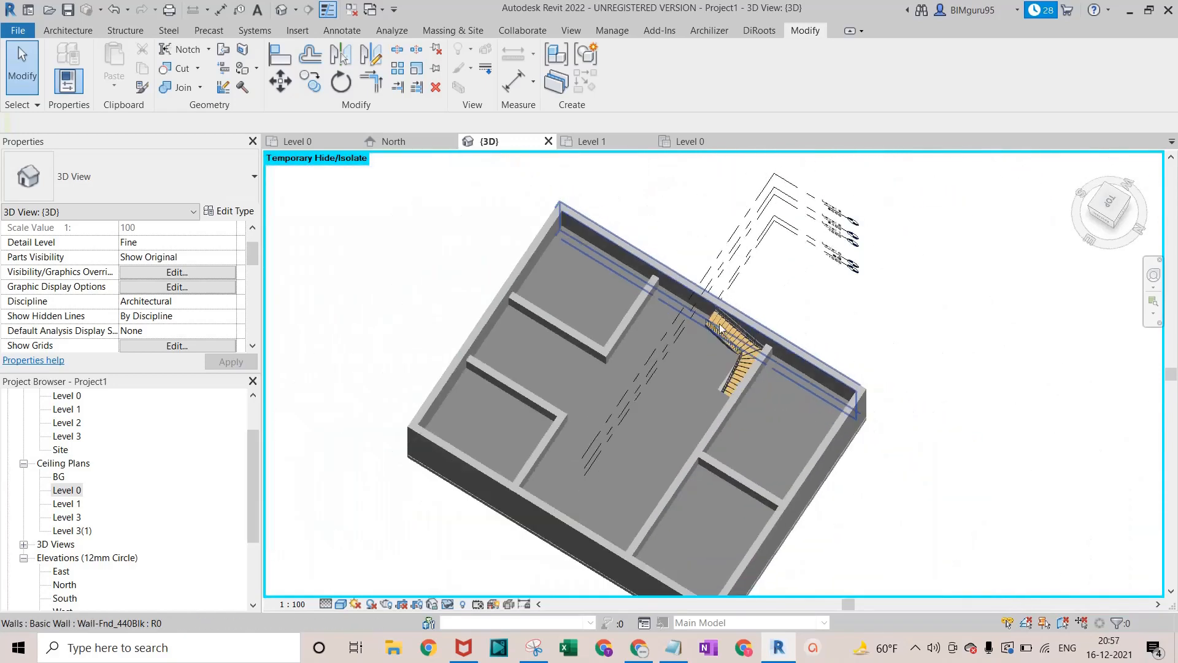
pyautogui.press('h')
pyautogui.press('r')
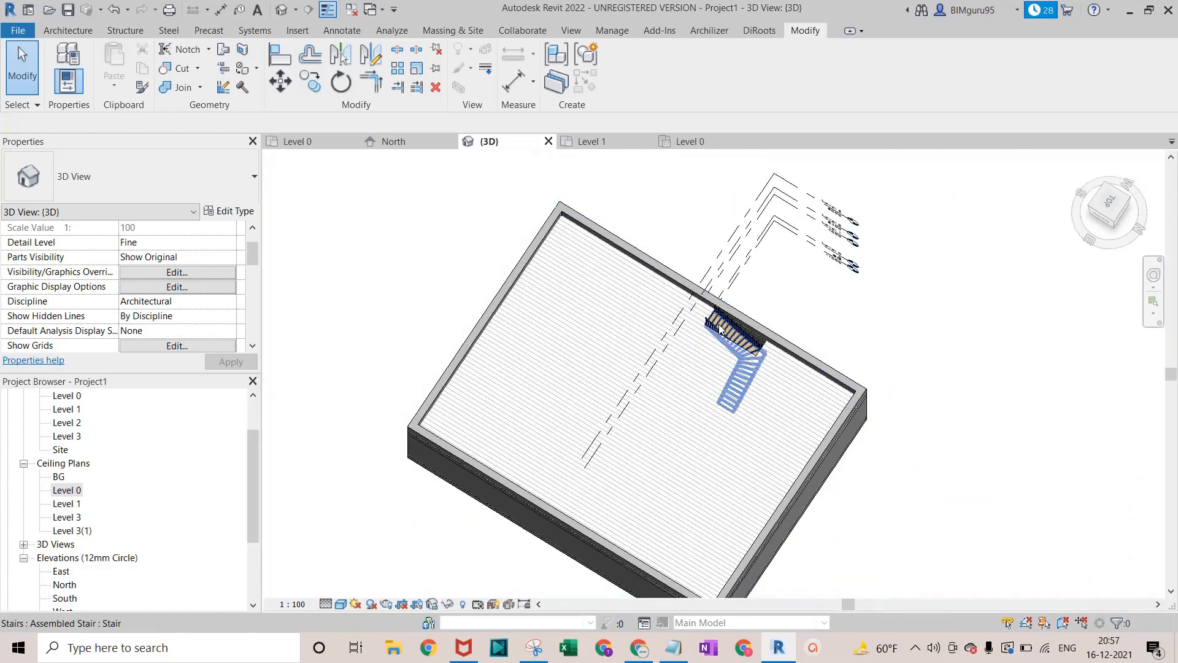
pyautogui.keyDown('shift'); pyautogui.moveTo(684, 360); pyautogui.dragTo(790, 383, button='middle'); pyautogui.keyUp('shift')
pyautogui.scroll(4, 700, 377)
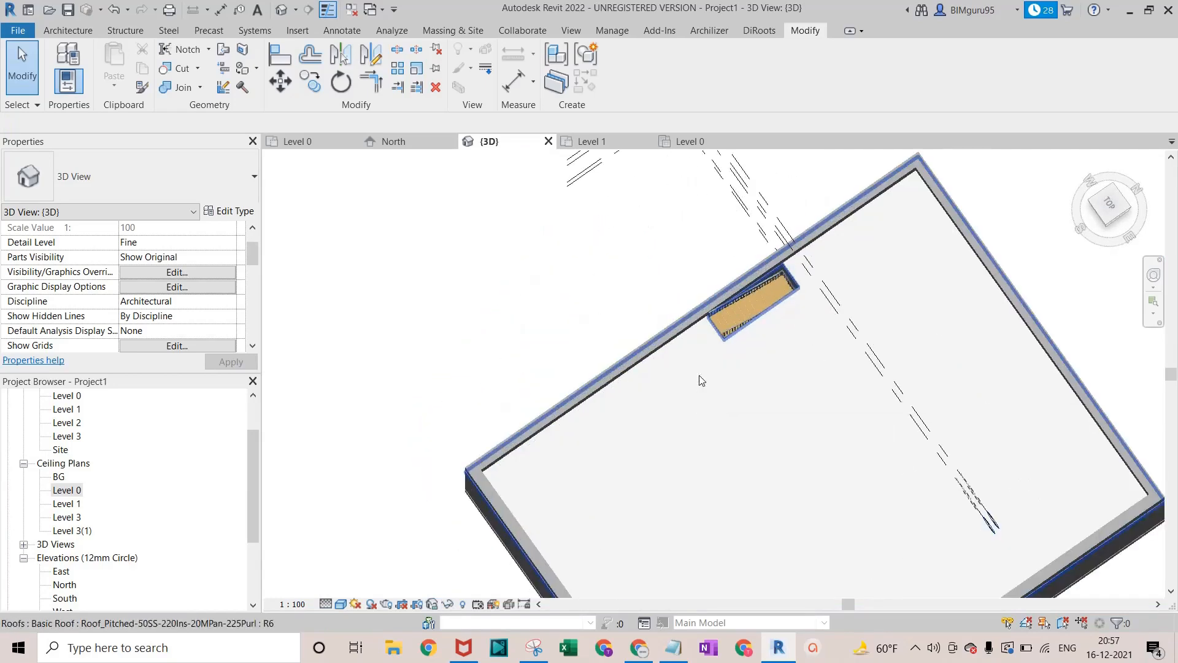
pyautogui.keyDown('shift'); pyautogui.moveTo(761, 420); pyautogui.dragTo(685, 254, button='middle'); pyautogui.keyUp('shift')
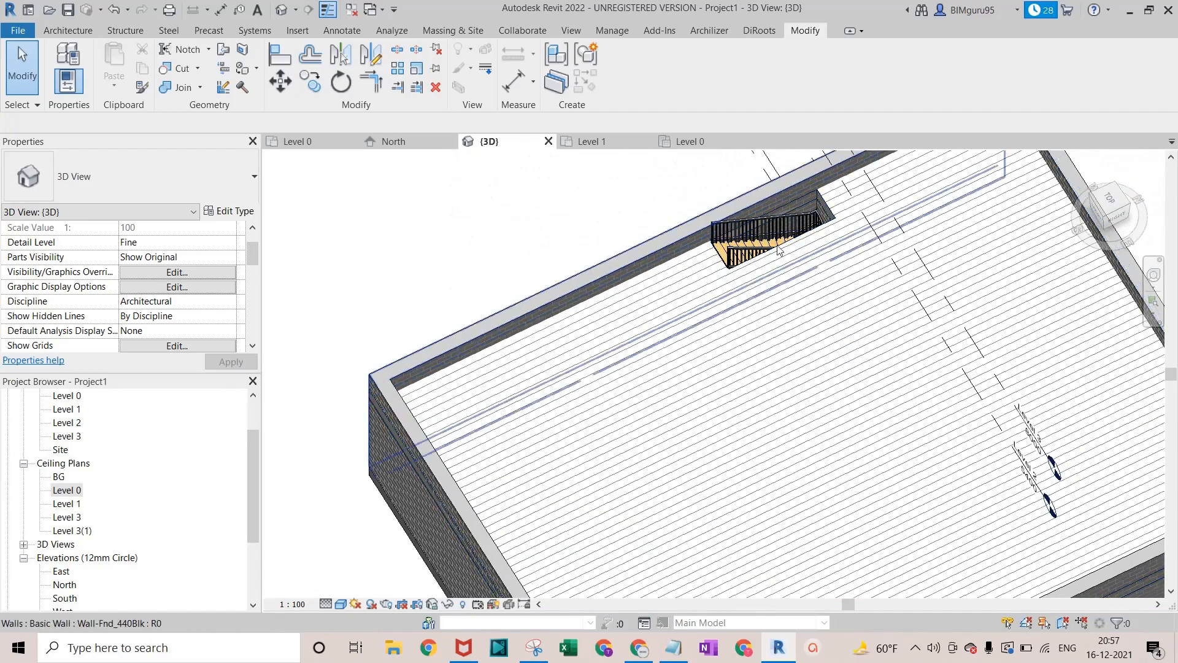
pyautogui.scroll(-4, 716, 269)
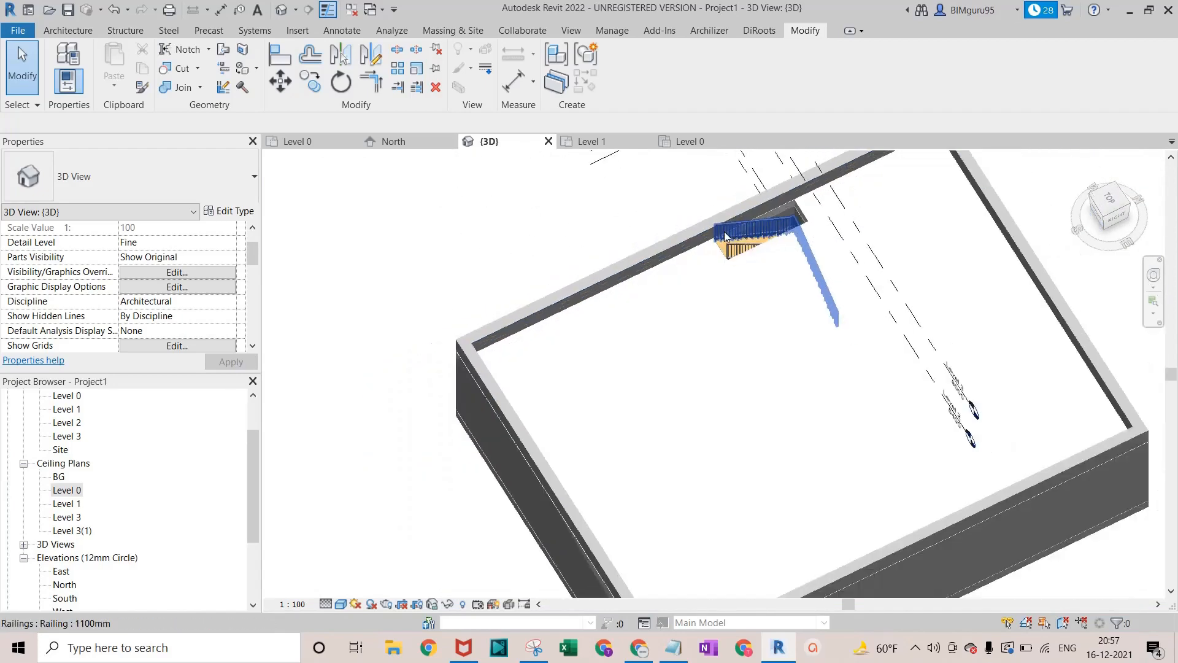
pyautogui.keyDown('shift'); pyautogui.moveTo(716, 270); pyautogui.dragTo(731, 321, button='middle'); pyautogui.keyUp('shift')
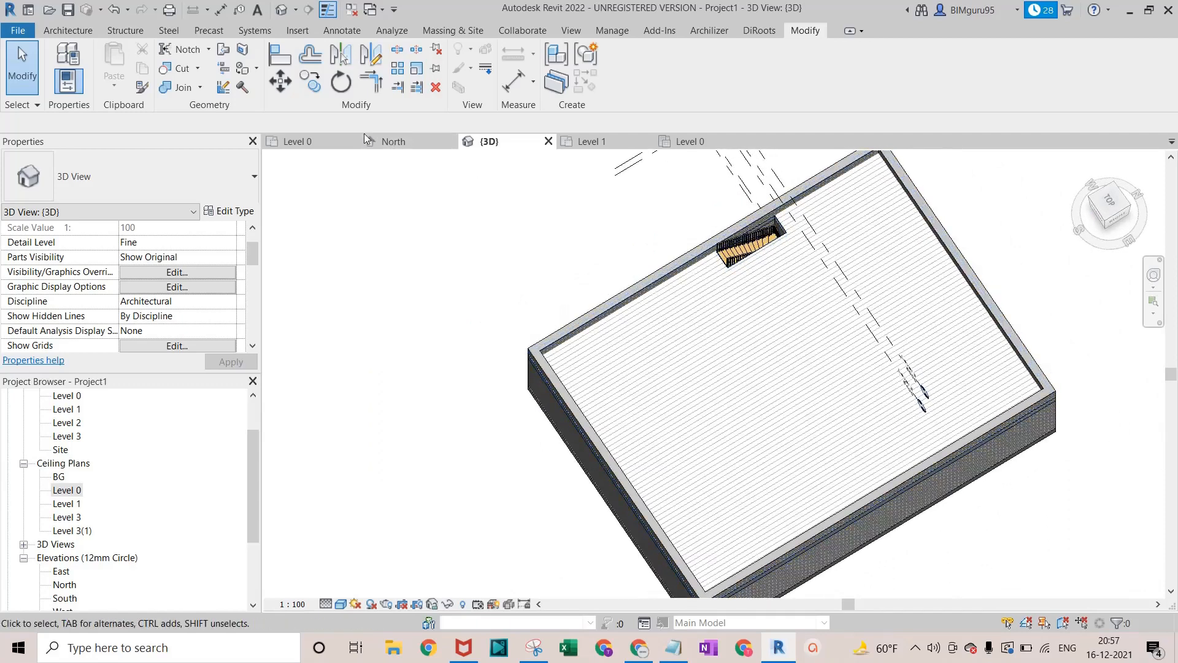
# Switch to the Level 0 floor plan and review the overall room layout, grids and corner stair
pyautogui.click(319, 137)
pyautogui.scroll(-4, 666, 313)
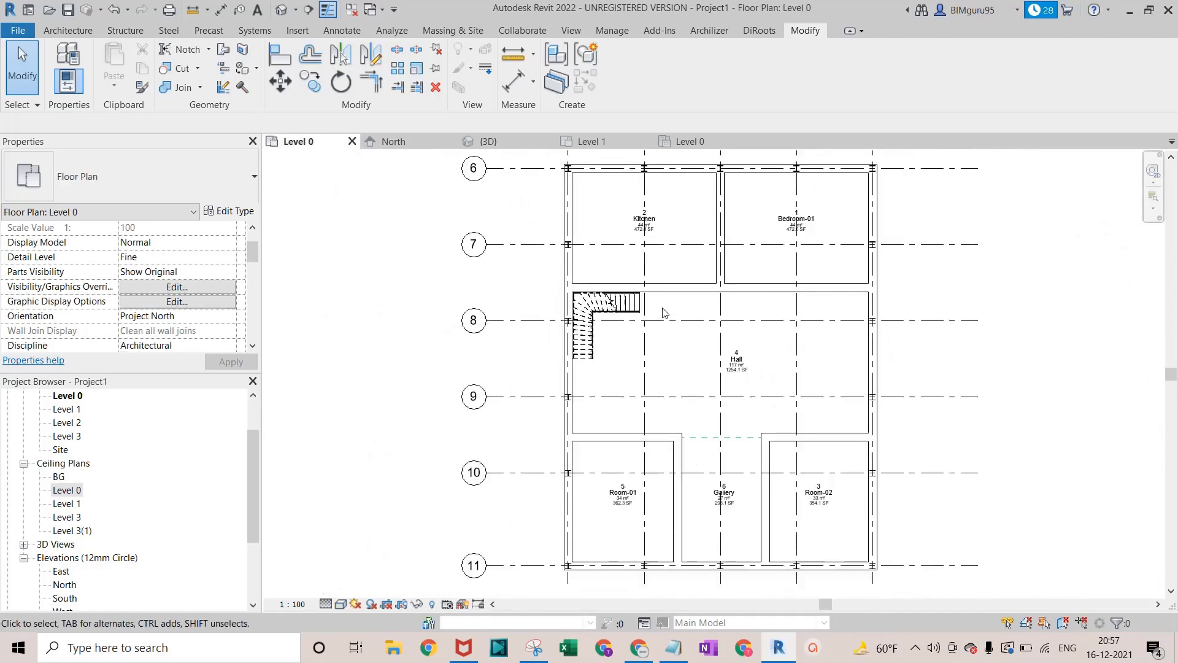
pyautogui.moveTo(678, 324); pyautogui.dragTo(673, 367, button='middle')
pyautogui.scroll(2, 679, 289)
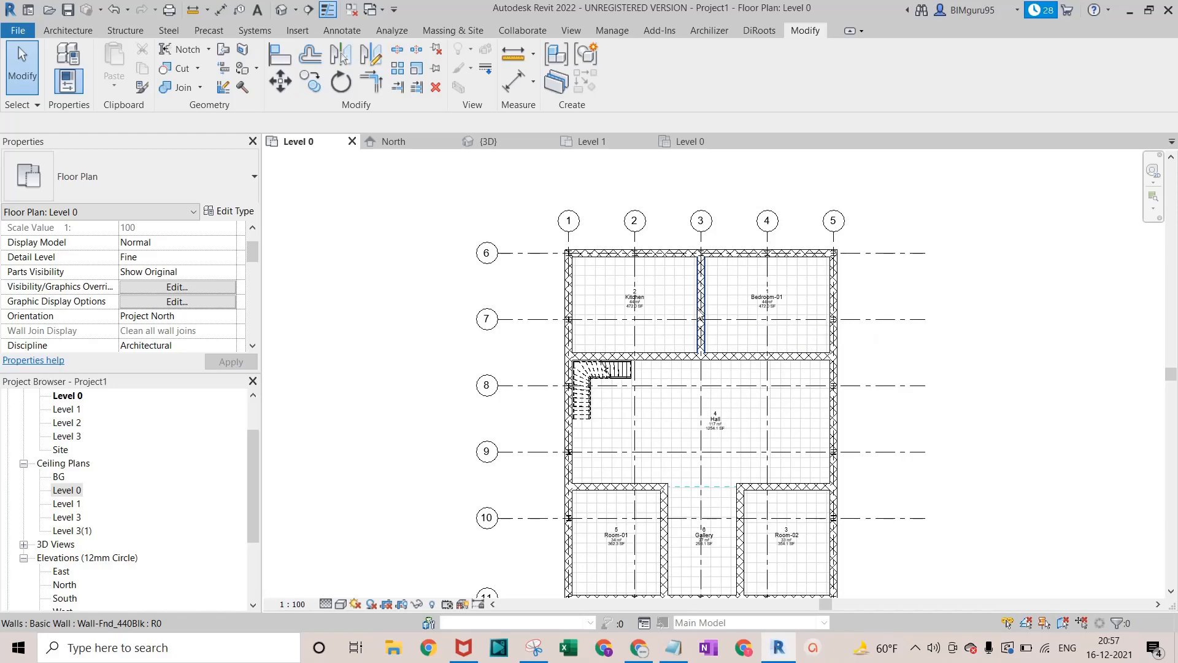
pyautogui.scroll(-2, 737, 290)
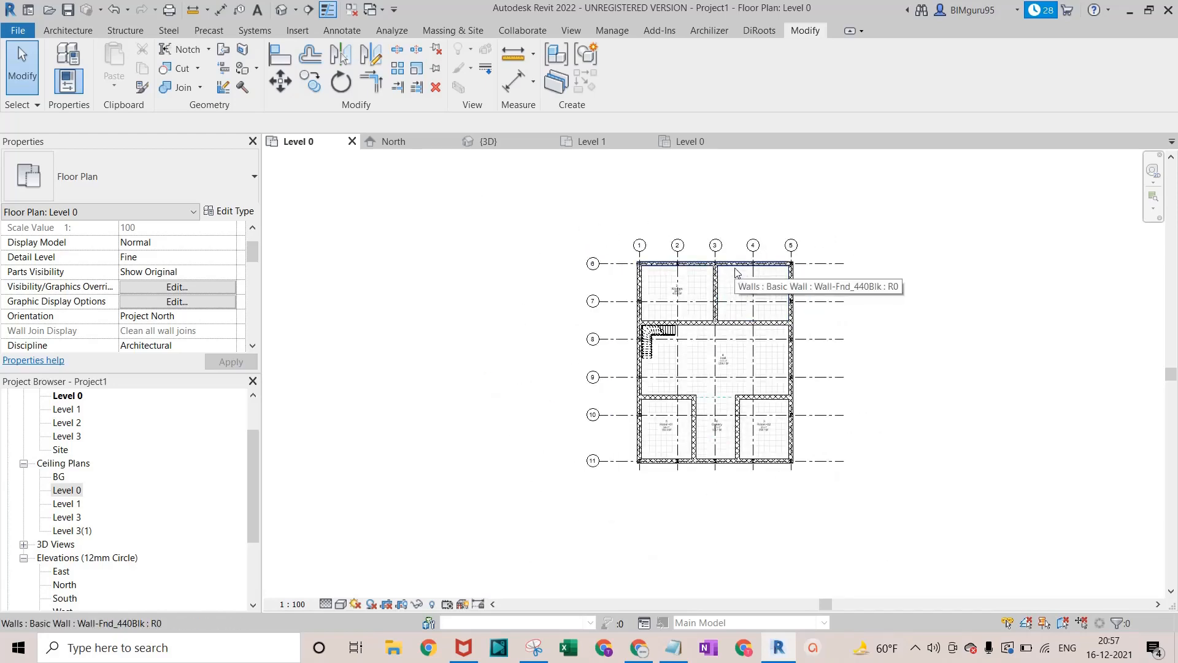
pyautogui.scroll(-2, 735, 268)
pyautogui.scroll(2, 728, 296)
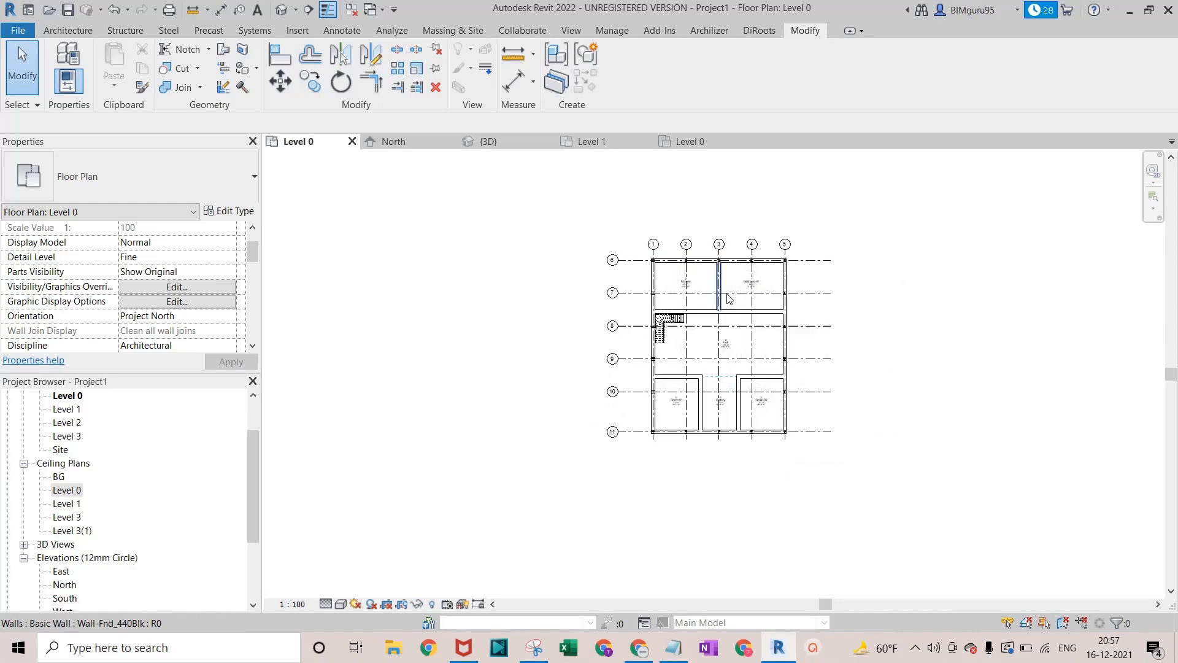
# Place a Doors_ExtDbl_Flush 1810x2110mm double door in the Gallery's exterior wall on grid 11, about 1175 mm from each side wall
pyautogui.click(72, 28)
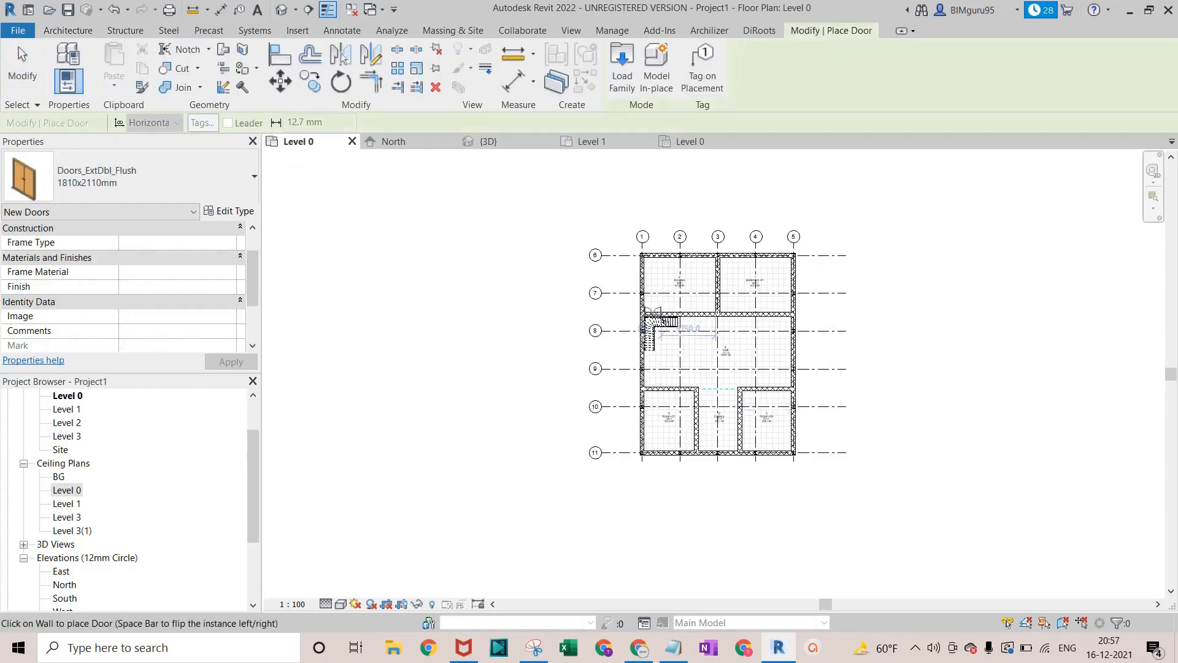
pyautogui.scroll(5, 675, 319)
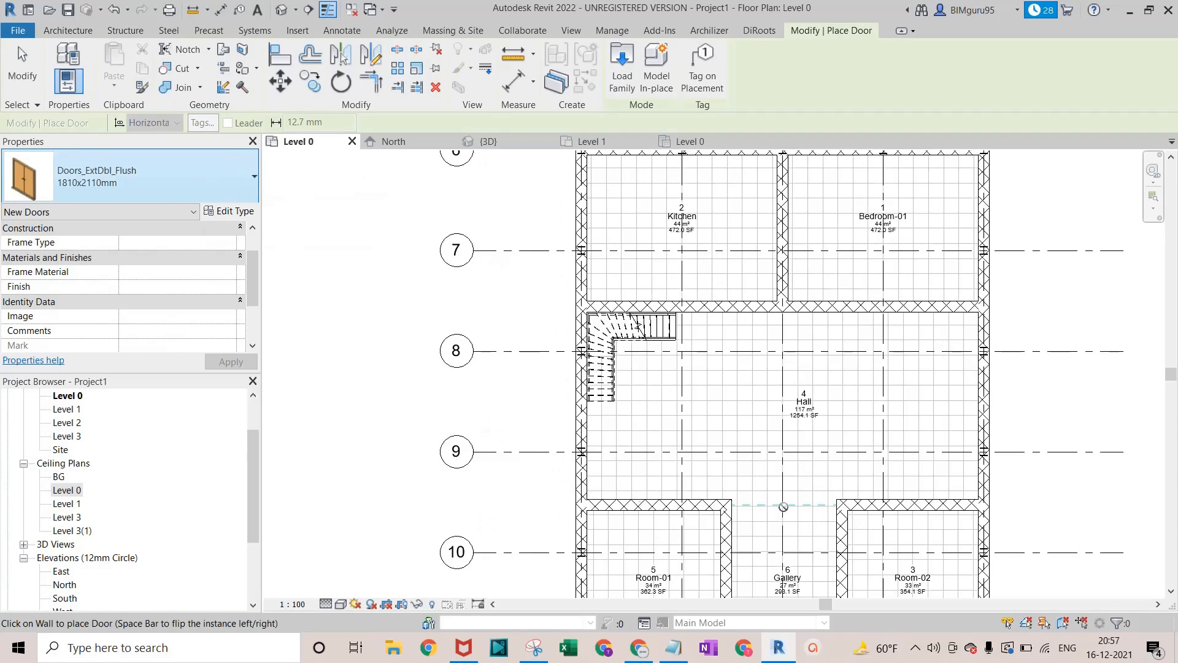
pyautogui.scroll(-3, 784, 507)
pyautogui.scroll(2, 819, 493)
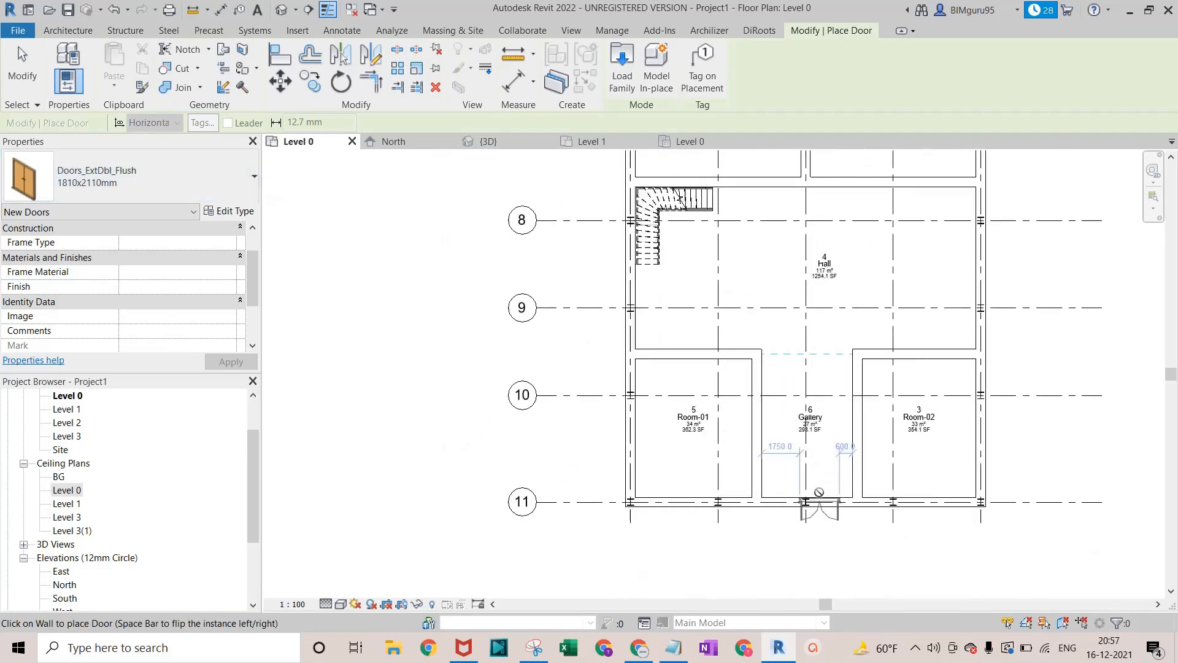
pyautogui.scroll(2, 819, 492)
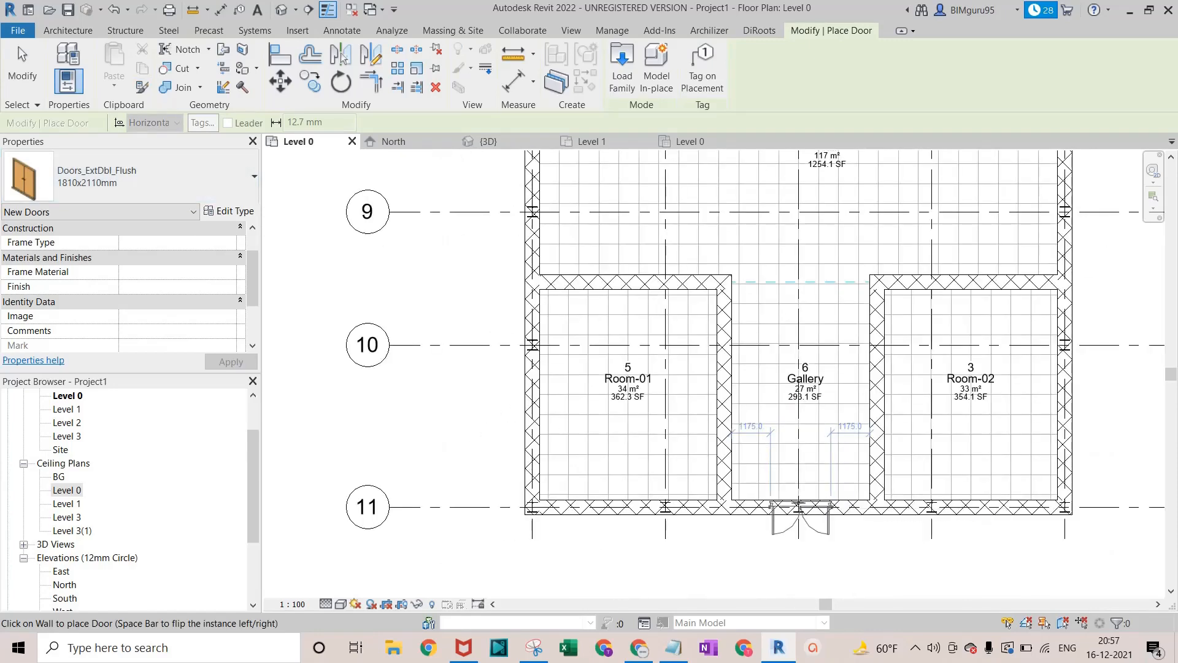
pyautogui.click(800, 507)
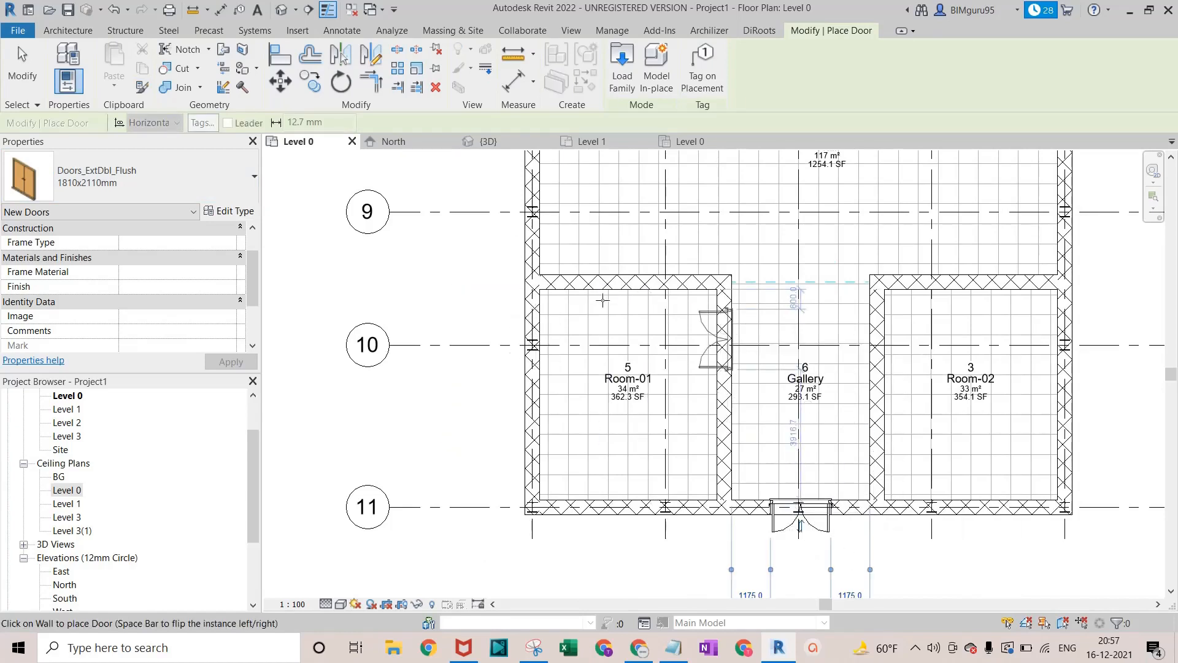
# Place Doors_IntSgl 810x2110mm doors in the Gallery walls of Room-01 and Room-02, about 100 mm from the walls facing the Hall
pyautogui.scroll(-2, 723, 338)
pyautogui.click(178, 166)
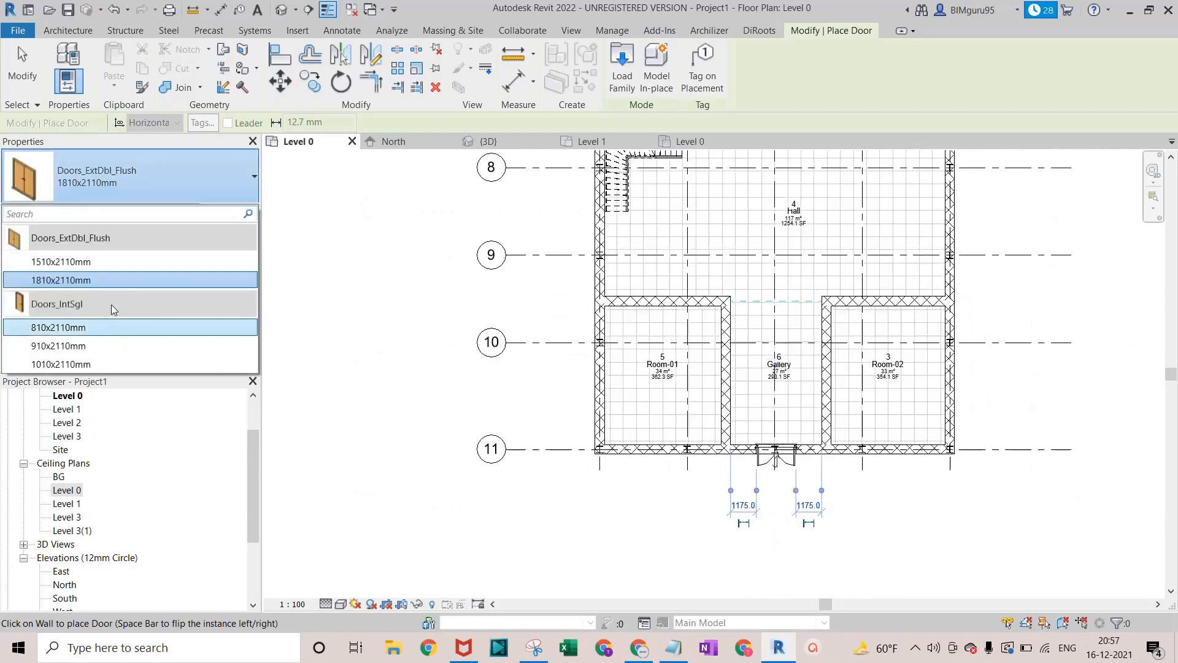
pyautogui.click(106, 327)
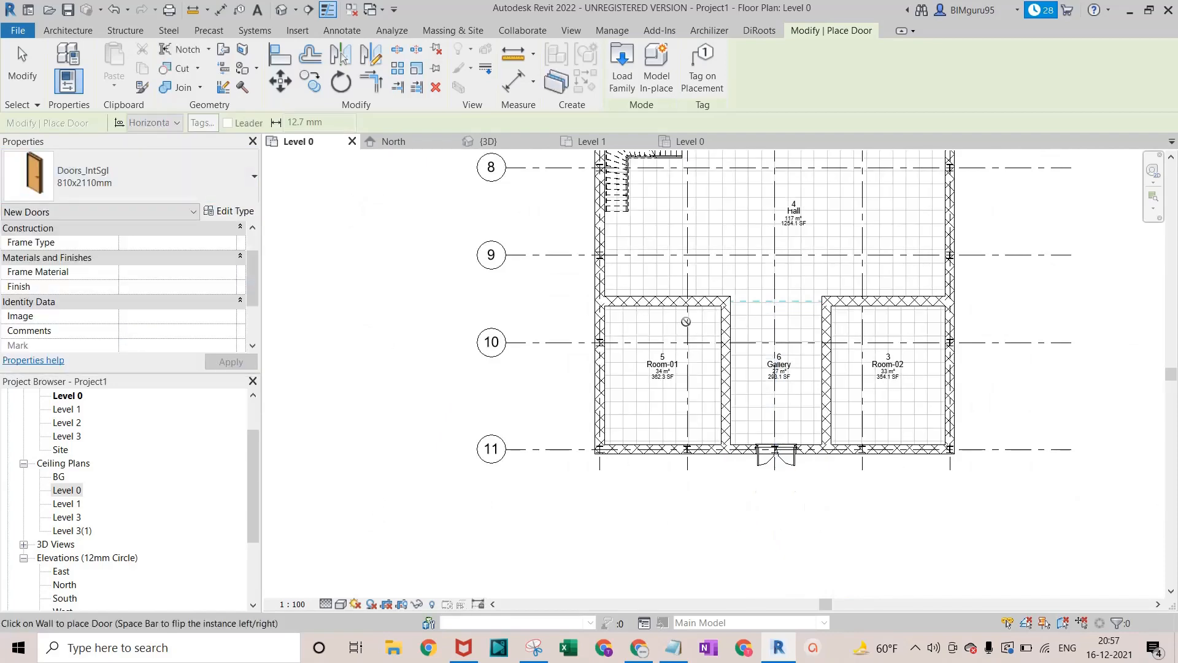
pyautogui.scroll(2, 706, 324)
pyautogui.scroll(2, 707, 325)
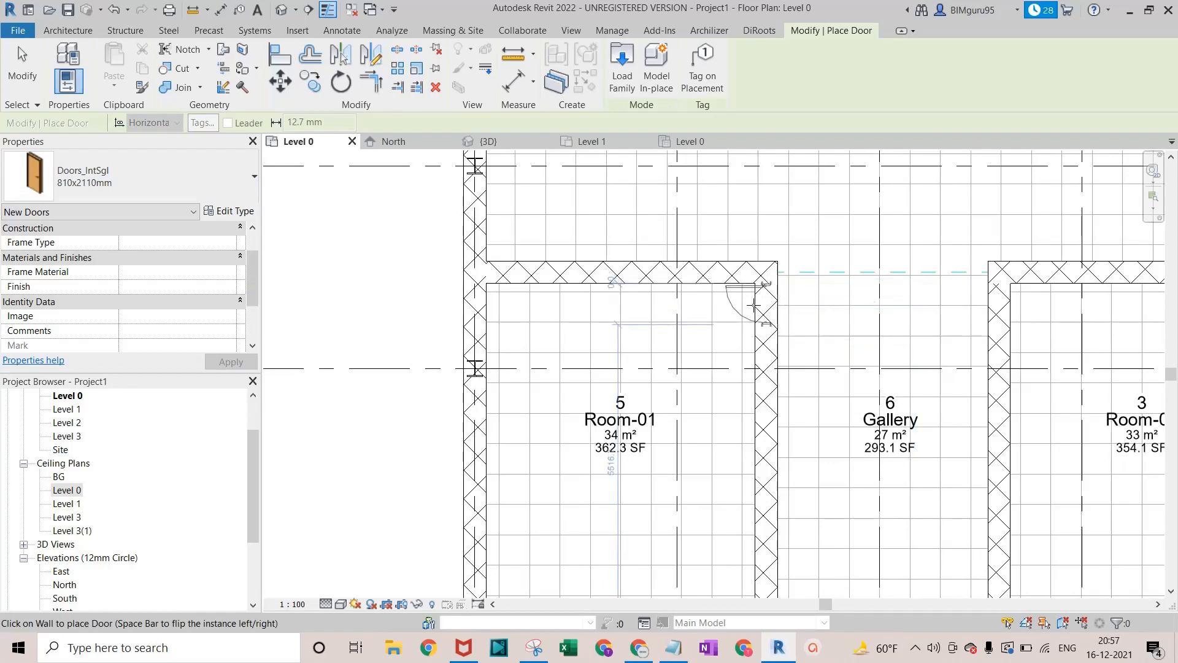
pyautogui.click(754, 306)
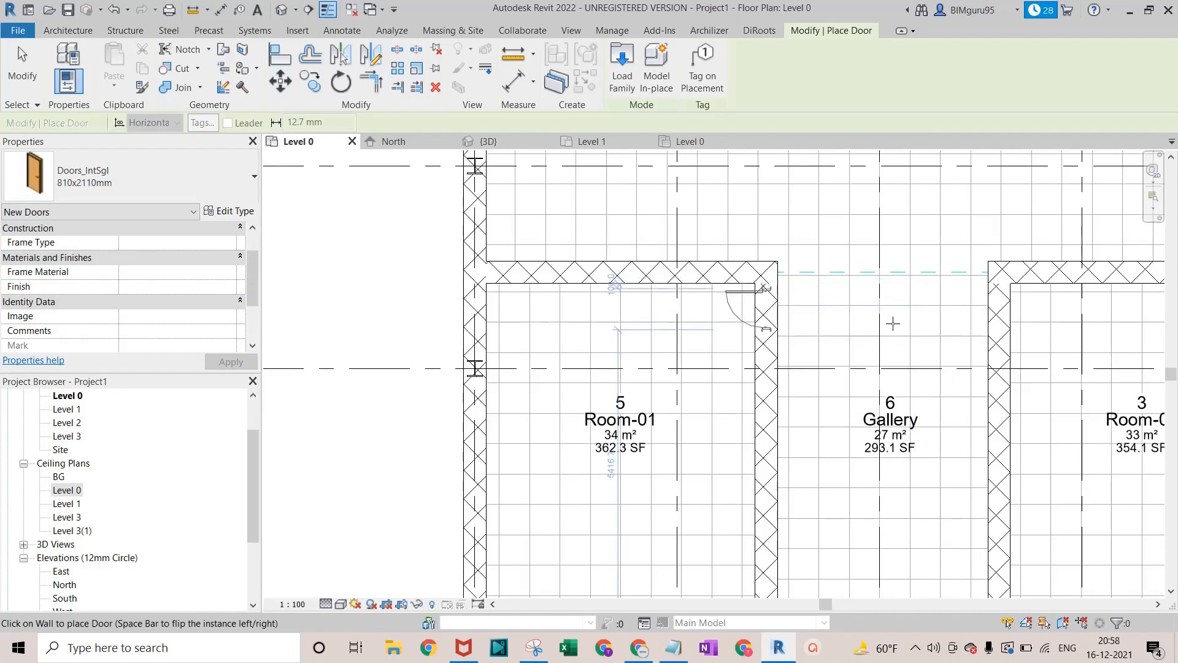
pyautogui.click(1003, 310)
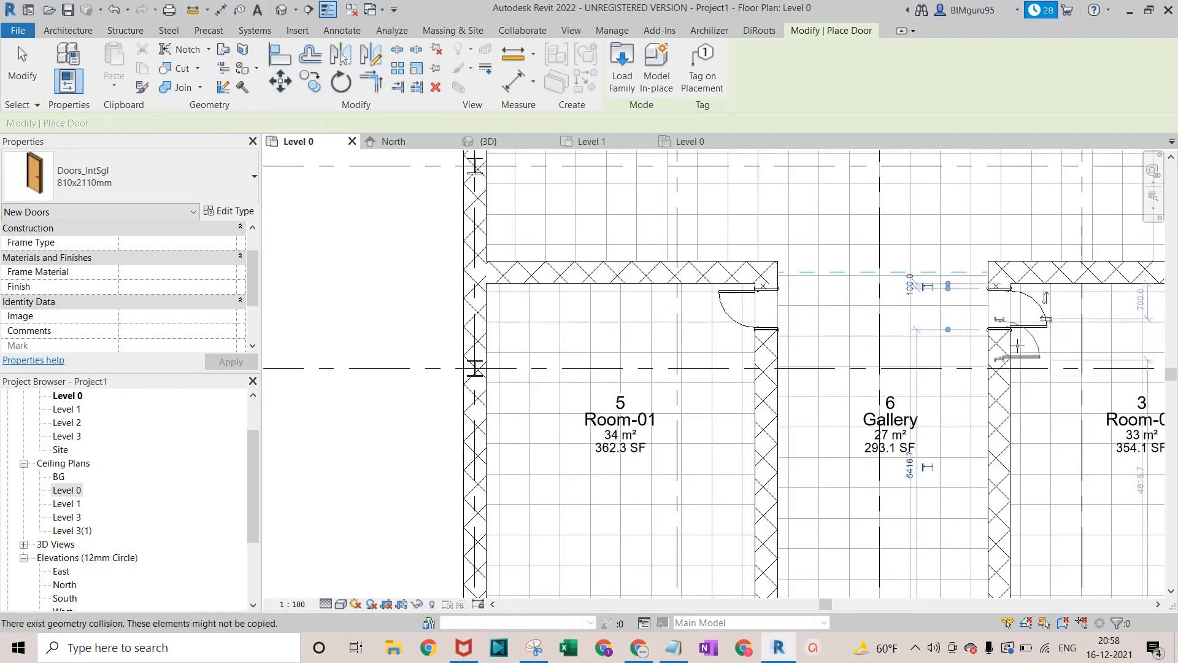
# Flip the Room-02 door's hand to put the hinge nearest the Hall, and try out its facing direction
pyautogui.press('Escape')
pyautogui.press('Escape')
pyautogui.click(1043, 313)
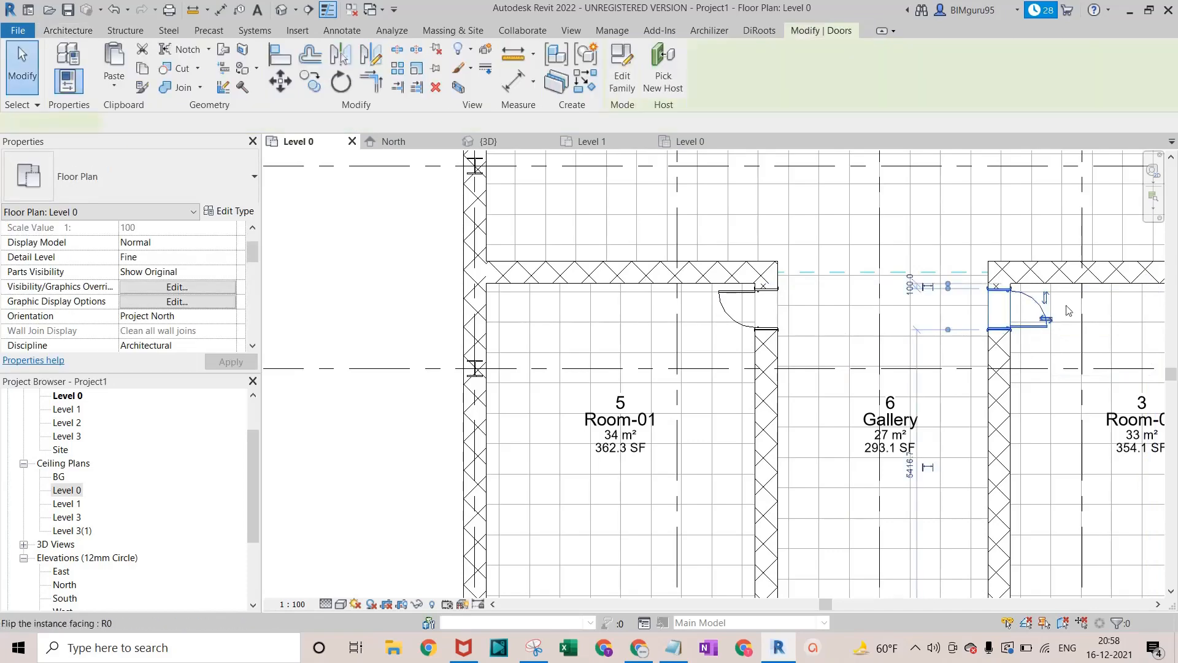
pyautogui.click(1045, 318)
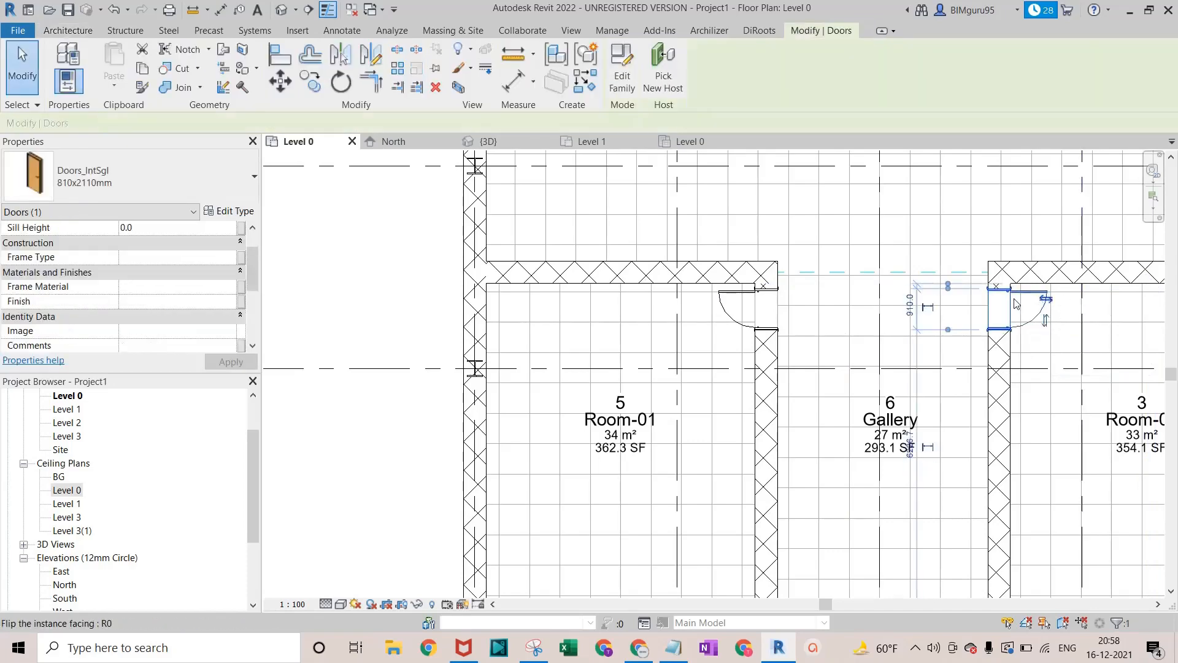
pyautogui.click(1050, 300)
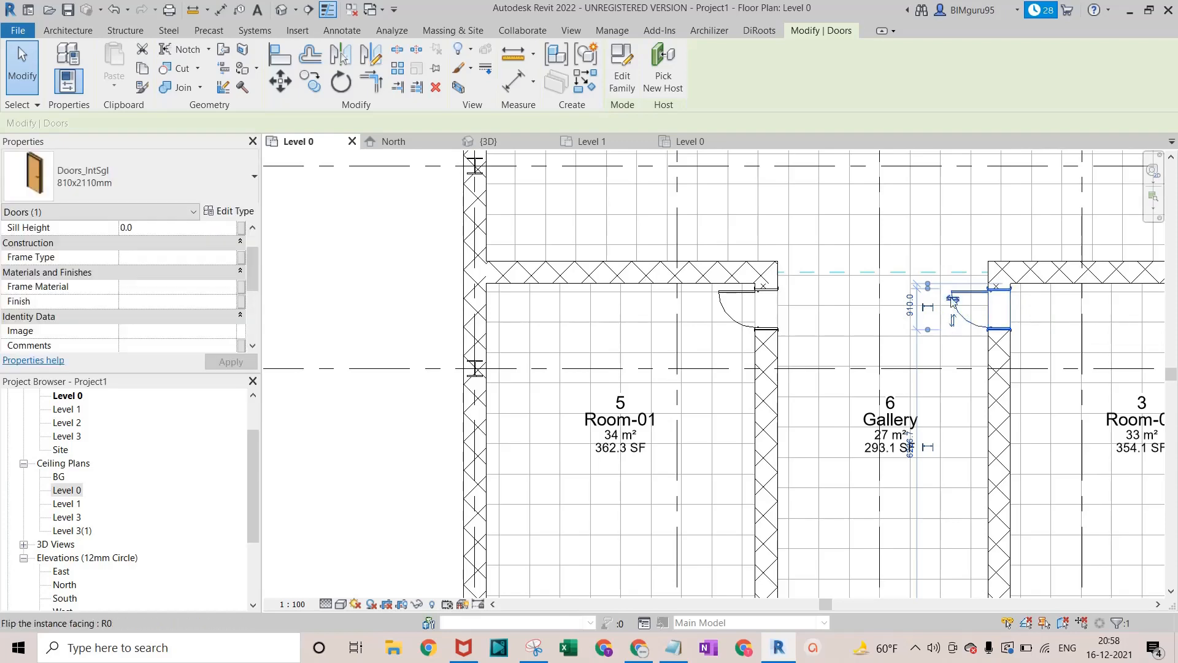
# Place matching 810x2110mm single doors from the Hall into the Kitchen and Bedroom-01, each about 200 mm from their shared partition
pyautogui.scroll(-2, 960, 298)
pyautogui.moveTo(988, 264); pyautogui.dragTo(971, 385, button='middle')
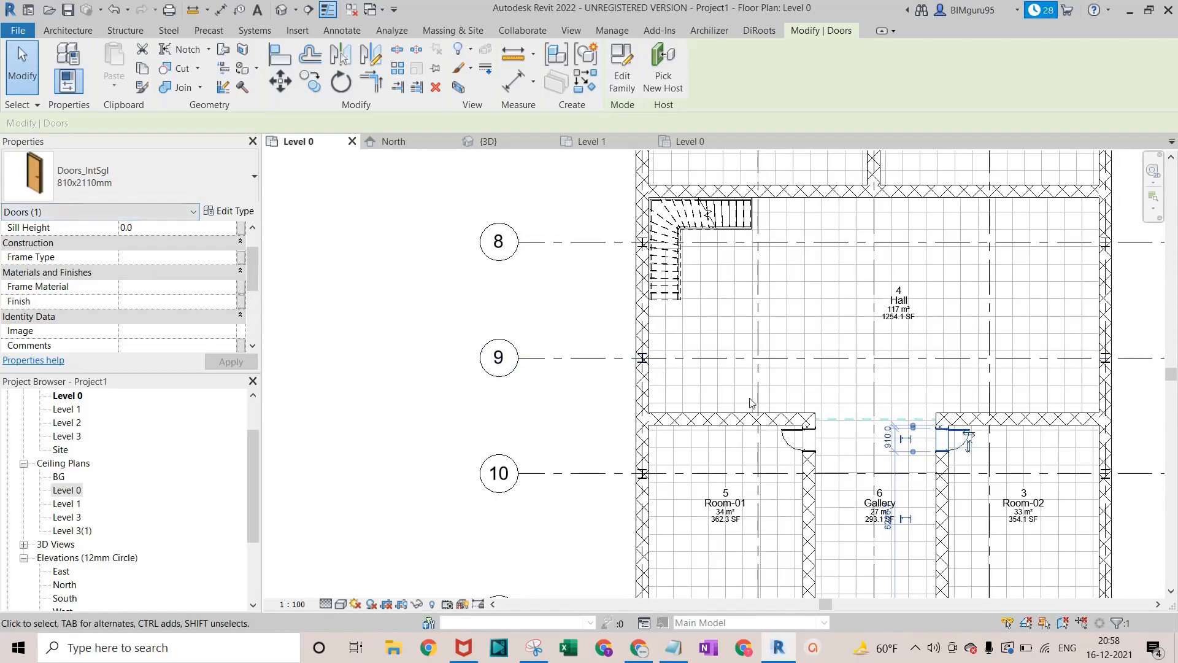
pyautogui.scroll(2, 969, 447)
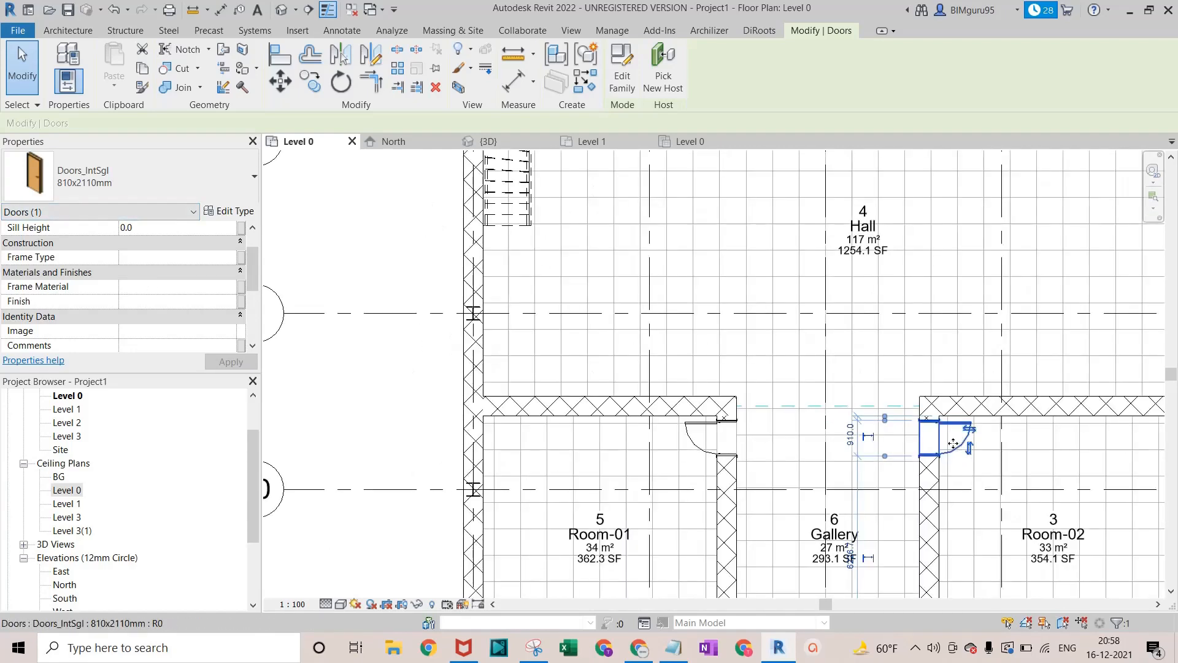
pyautogui.press('c')
pyautogui.press('s')
pyautogui.scroll(-2, 741, 341)
pyautogui.moveTo(741, 342); pyautogui.dragTo(759, 437, button='middle')
pyautogui.scroll(3, 791, 234)
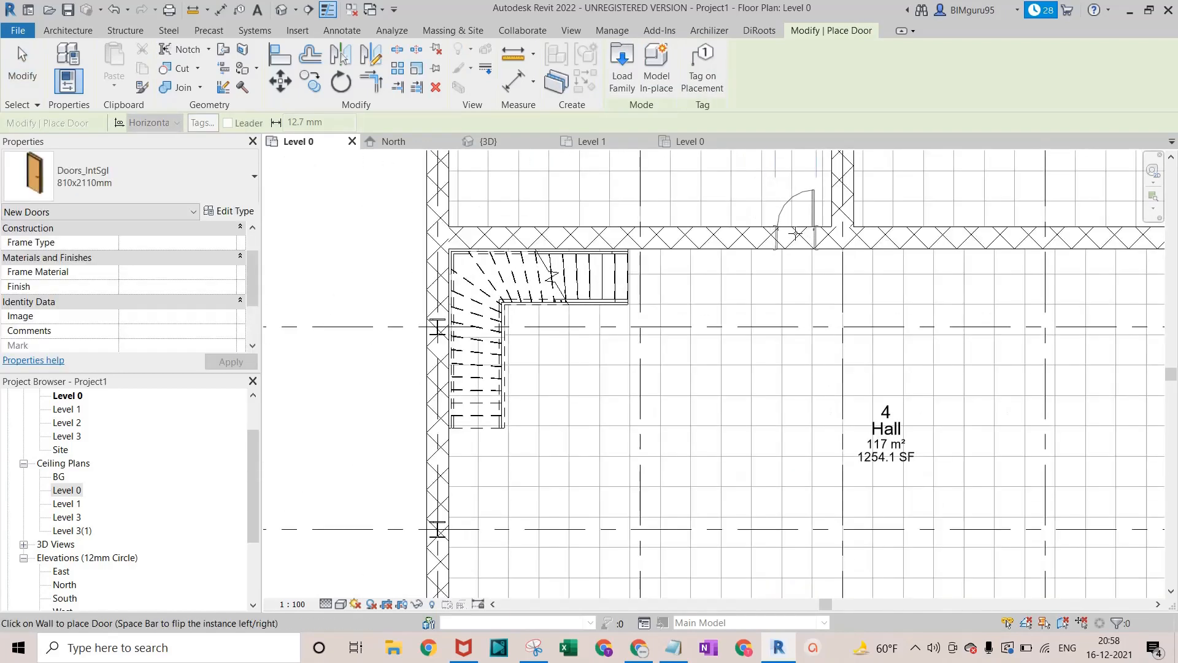
pyautogui.click(799, 234)
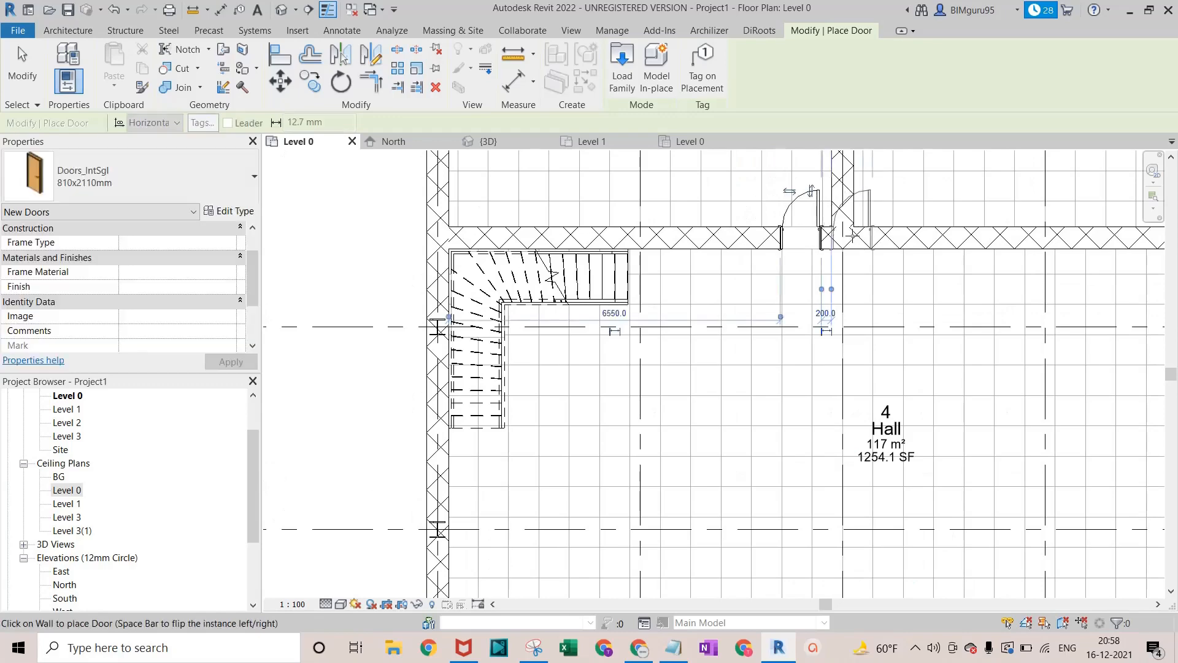
pyautogui.click(883, 236)
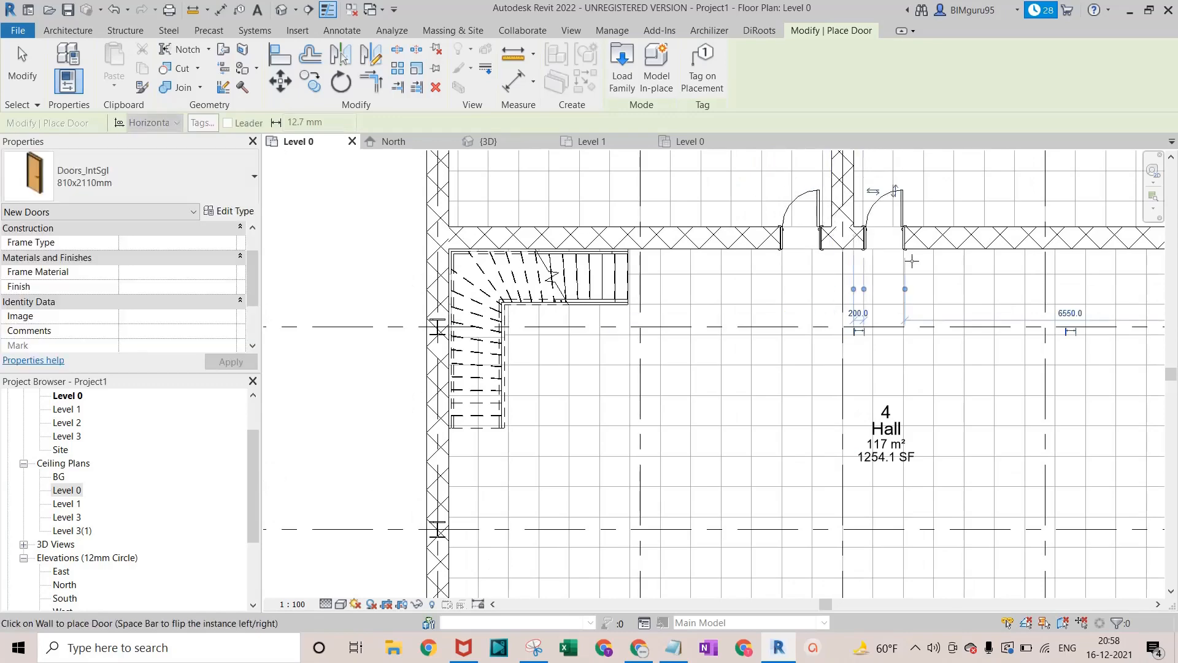
# Flip the hand of the Bedroom-01 door so its hinge is beside the Kitchen partition
pyautogui.press('Escape')
pyautogui.press('Escape')
pyautogui.click(887, 239)
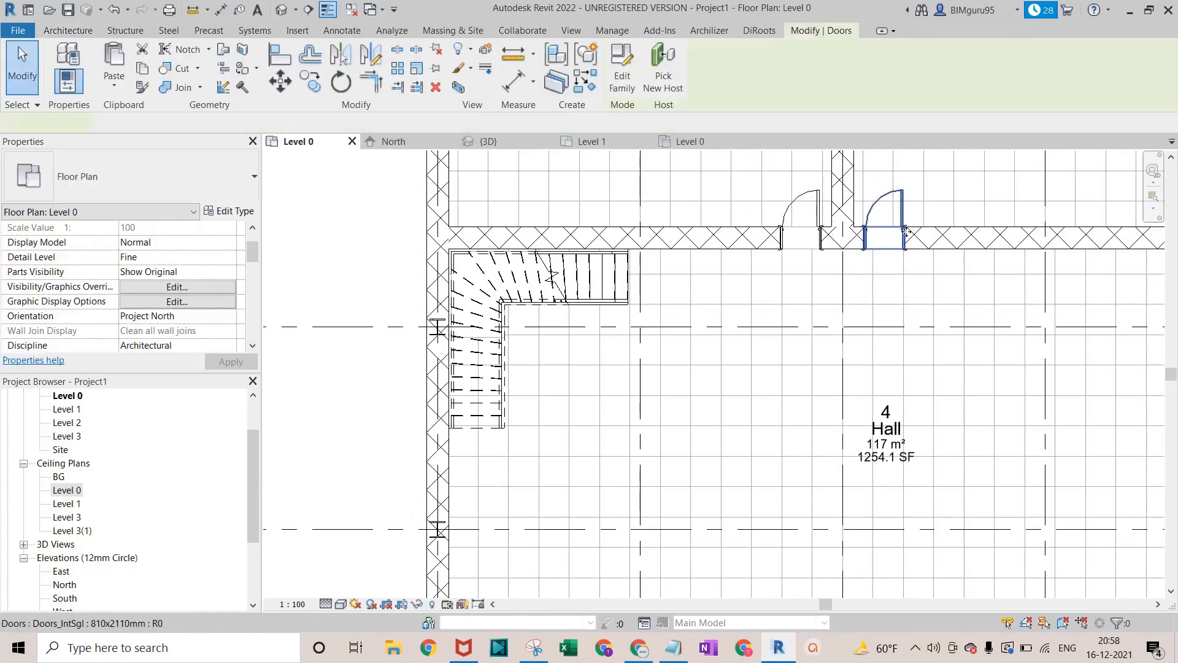
pyautogui.click(872, 192)
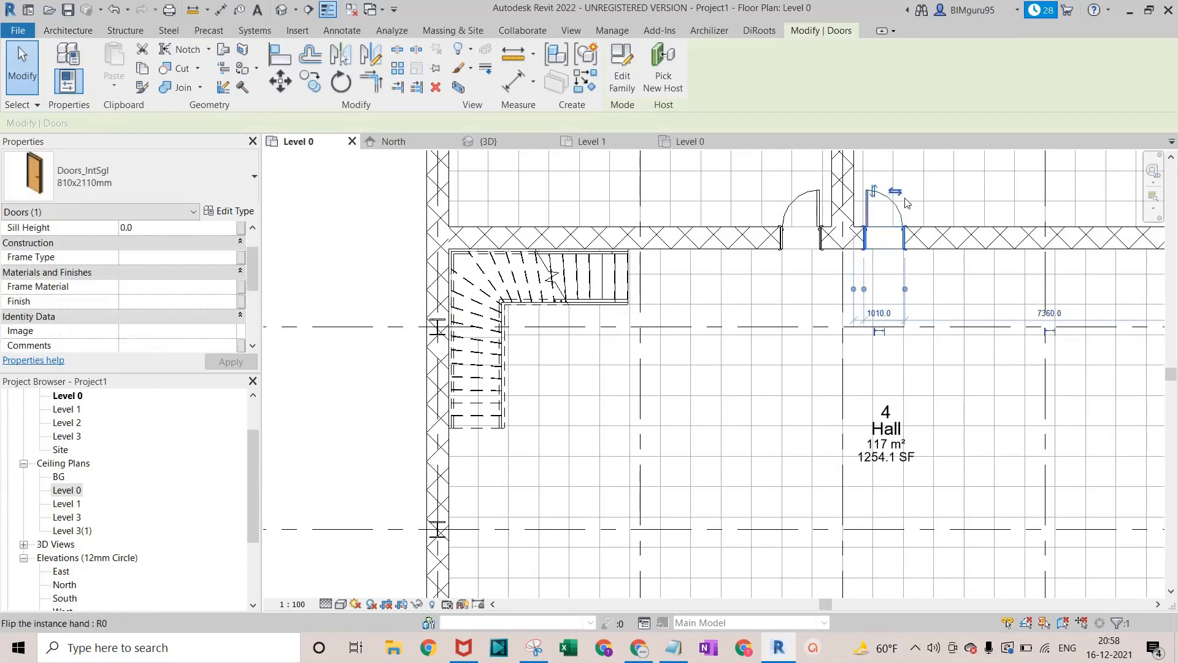
pyautogui.press('d')
pyautogui.press('r')
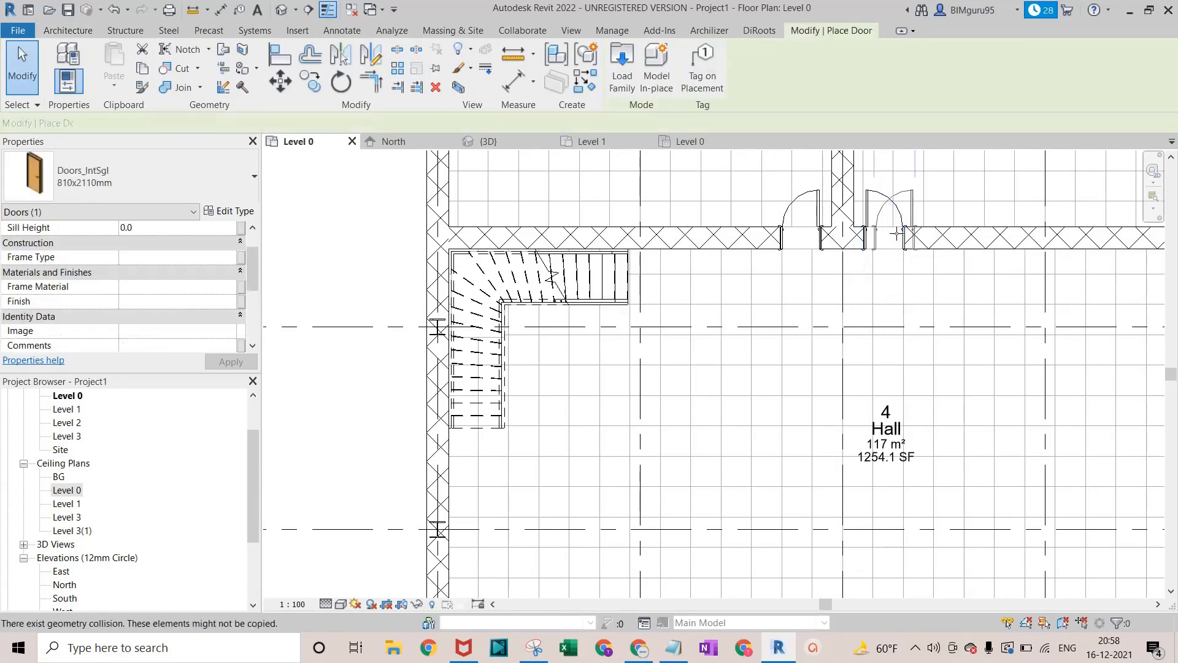
pyautogui.scroll(-4, 981, 387)
pyautogui.scroll(-4, 771, 340)
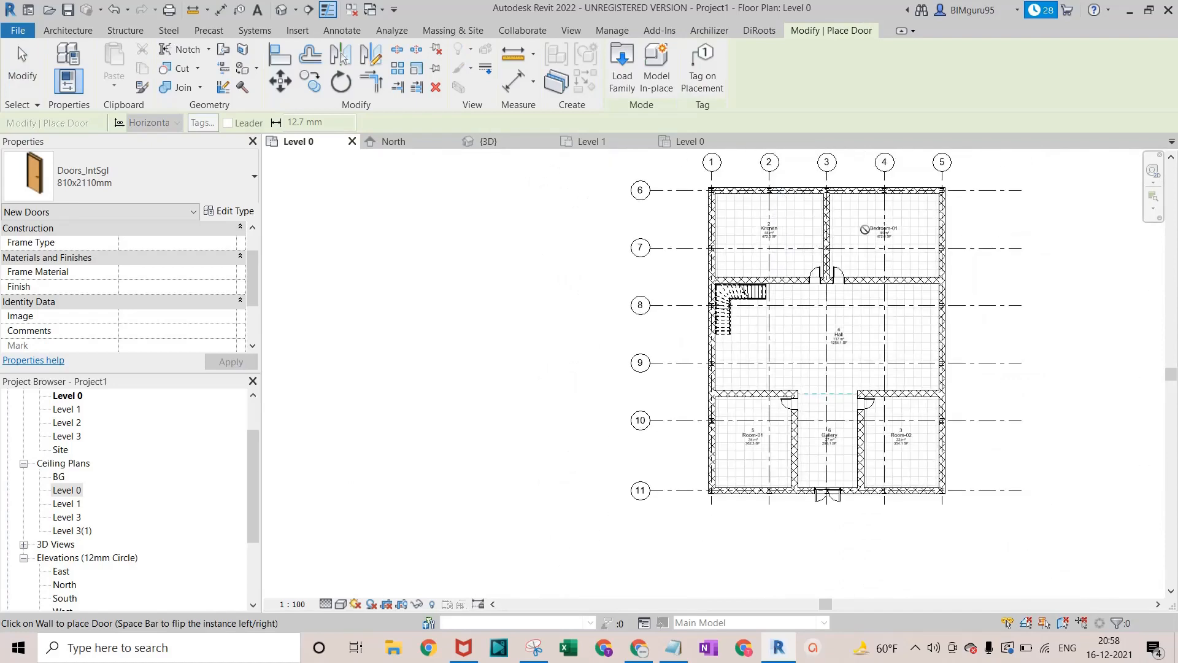
pyautogui.press('Escape')
# Place Windows_Sgl_Plain 910x910mm windows in the Kitchen's grid 6 and grid 1 walls, about 1300 mm and 2200 mm from their shared corner
pyautogui.scroll(-1, 859, 242)
pyautogui.moveTo(861, 292); pyautogui.dragTo(825, 445, button='middle')
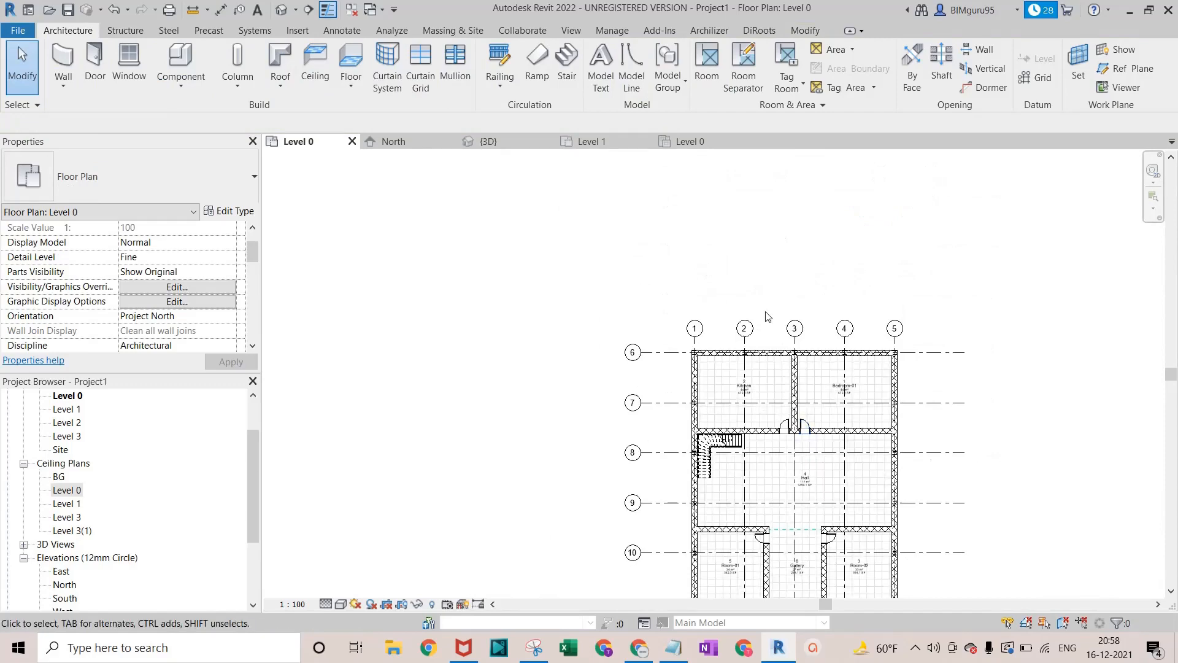
pyautogui.click(138, 66)
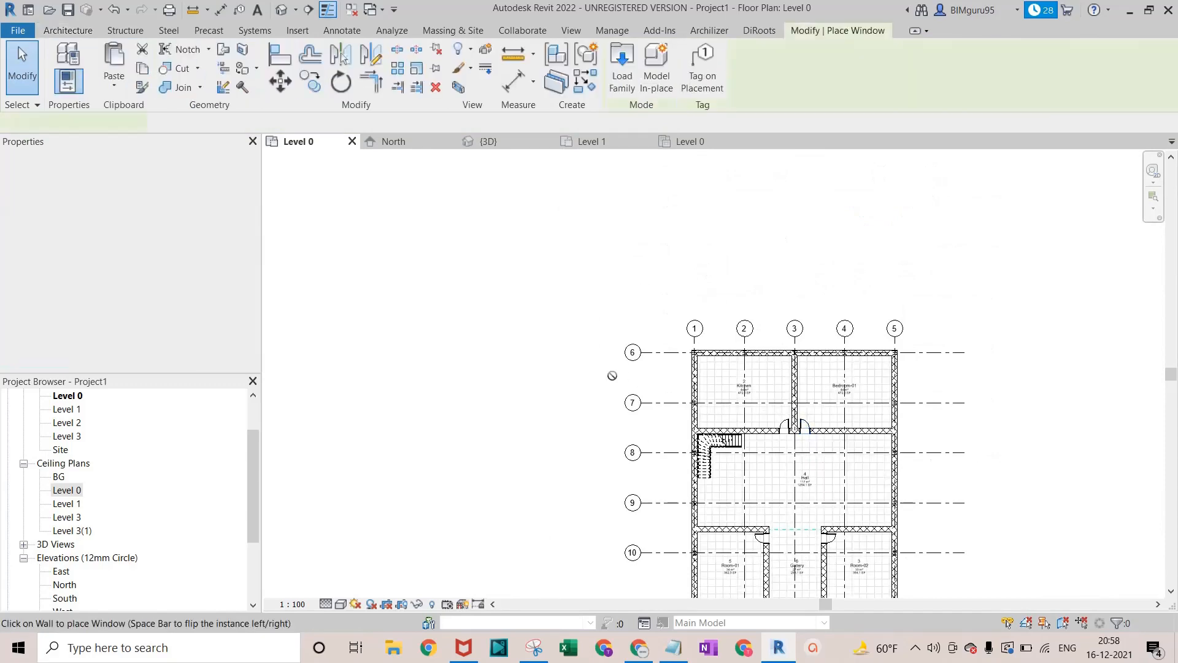
pyautogui.scroll(5, 744, 395)
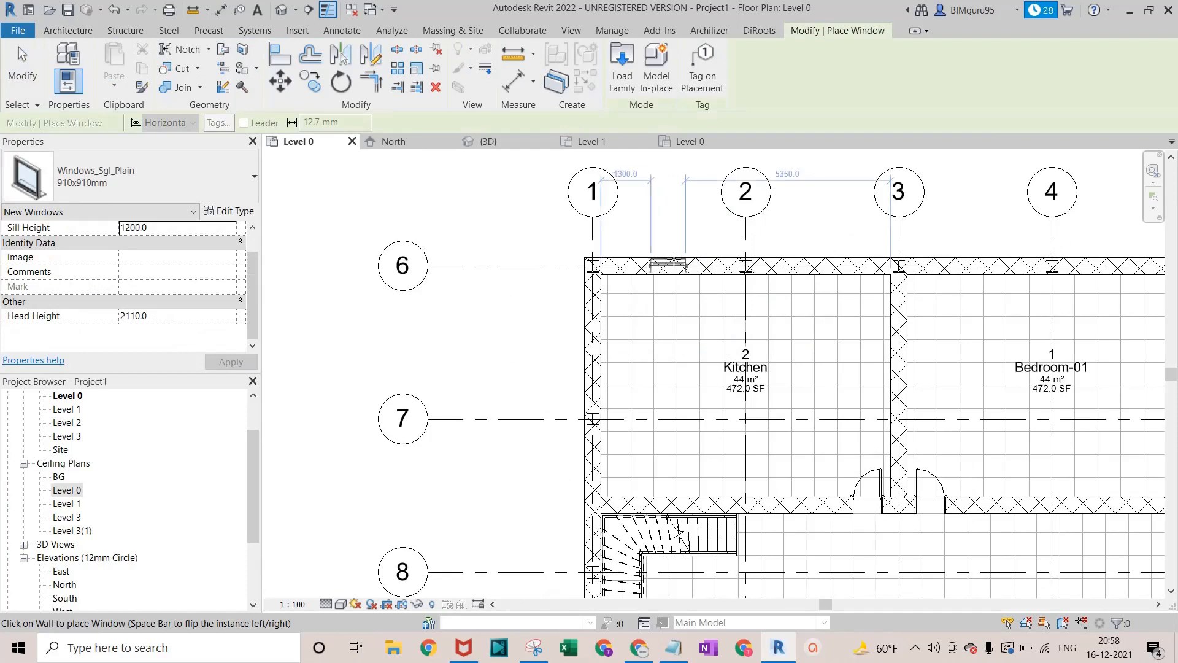
pyautogui.click(669, 264)
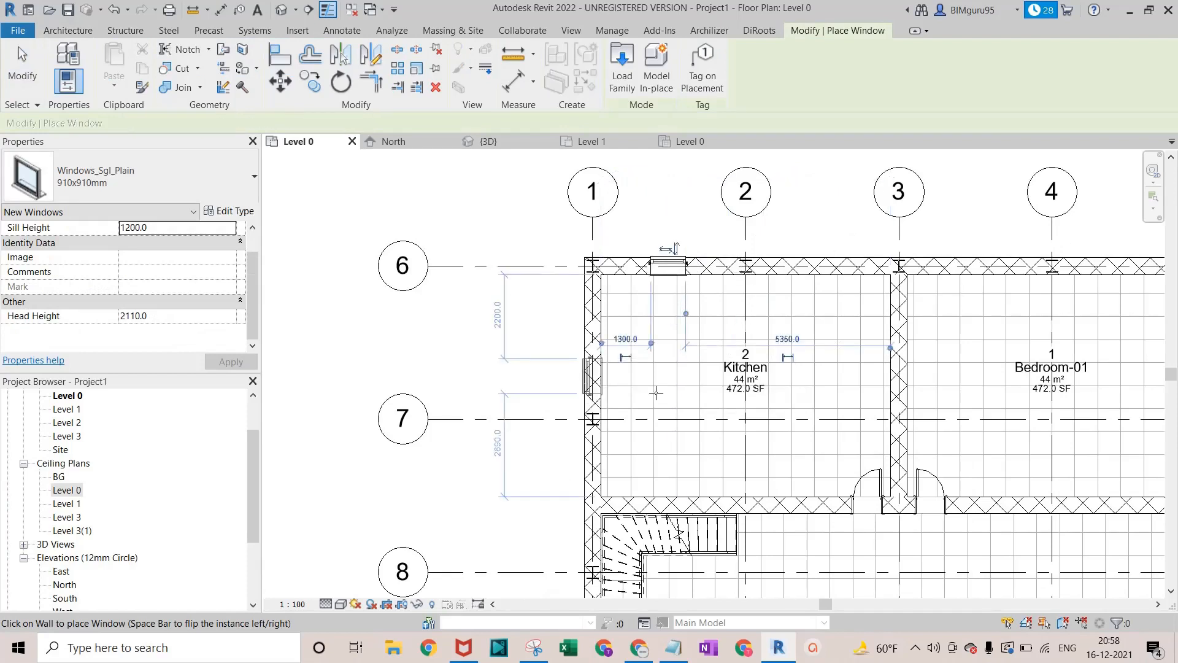
# Place a Windows_Sgl_Plain 1810x1210mm window in Bedroom-01's grid 6 wall, about 400 mm from the grid 5 wall
pyautogui.click(13, 173)
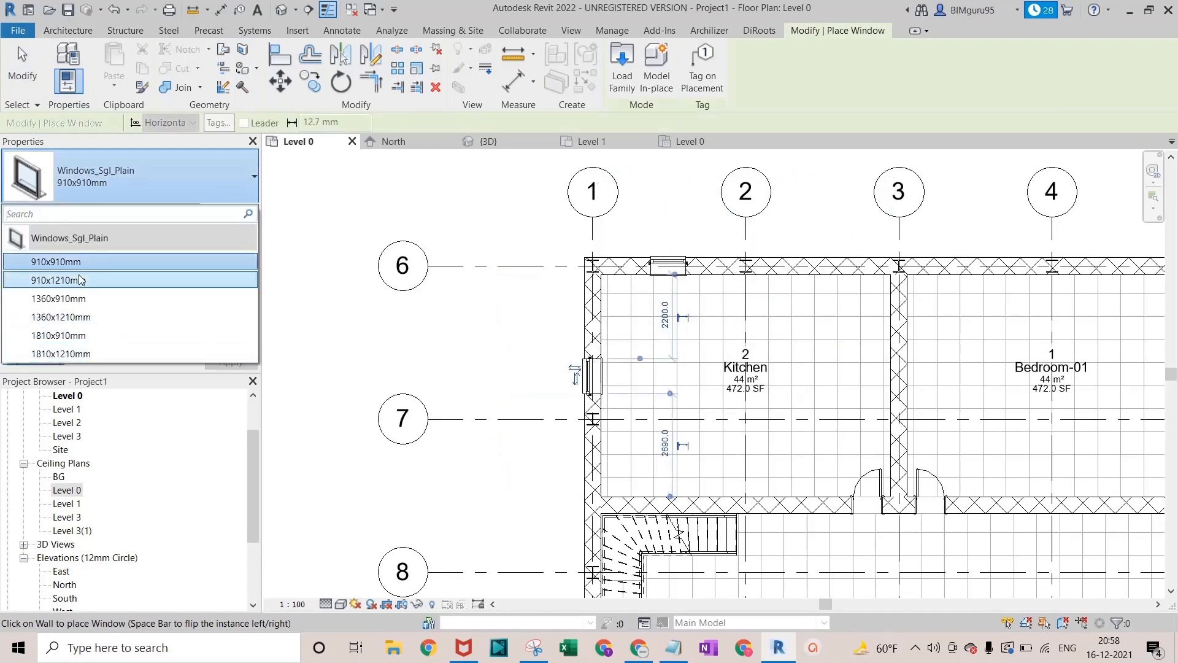
pyautogui.scroll(-3, 514, 210)
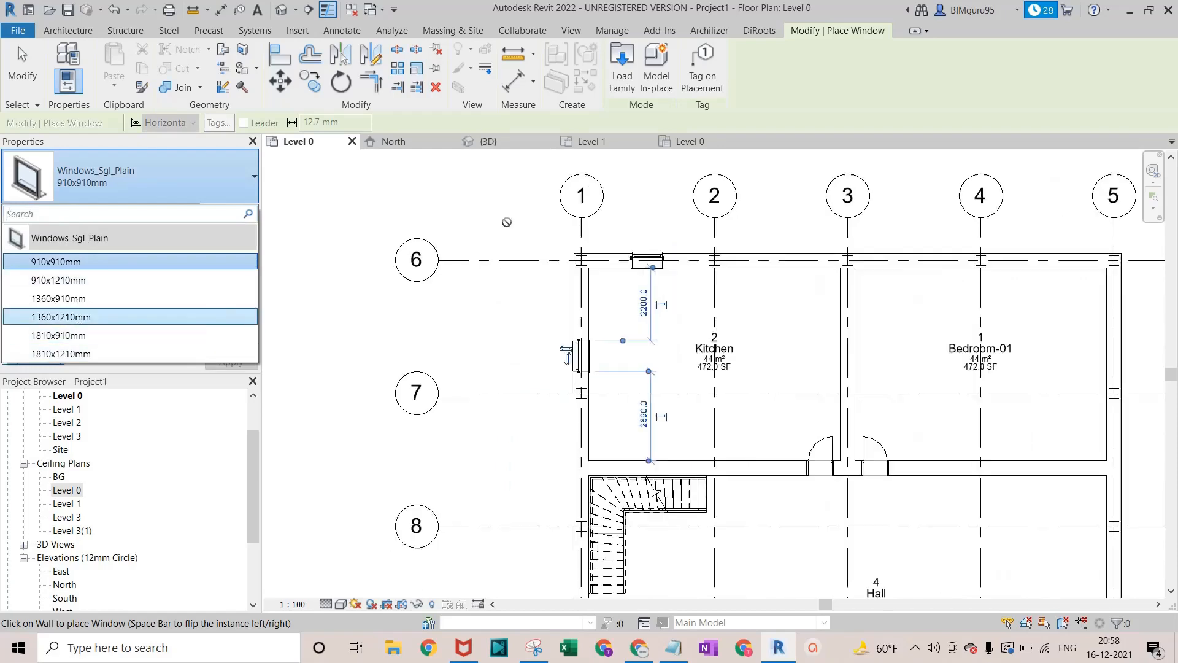
pyautogui.click(93, 353)
pyautogui.scroll(2, 837, 251)
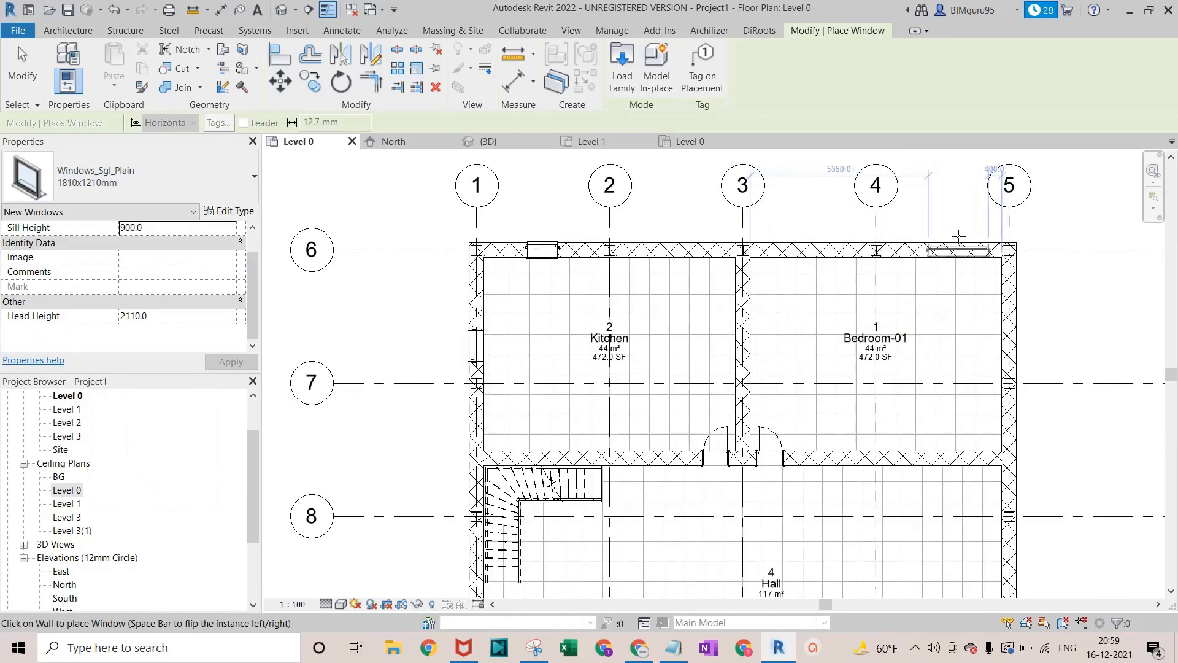
pyautogui.click(958, 237)
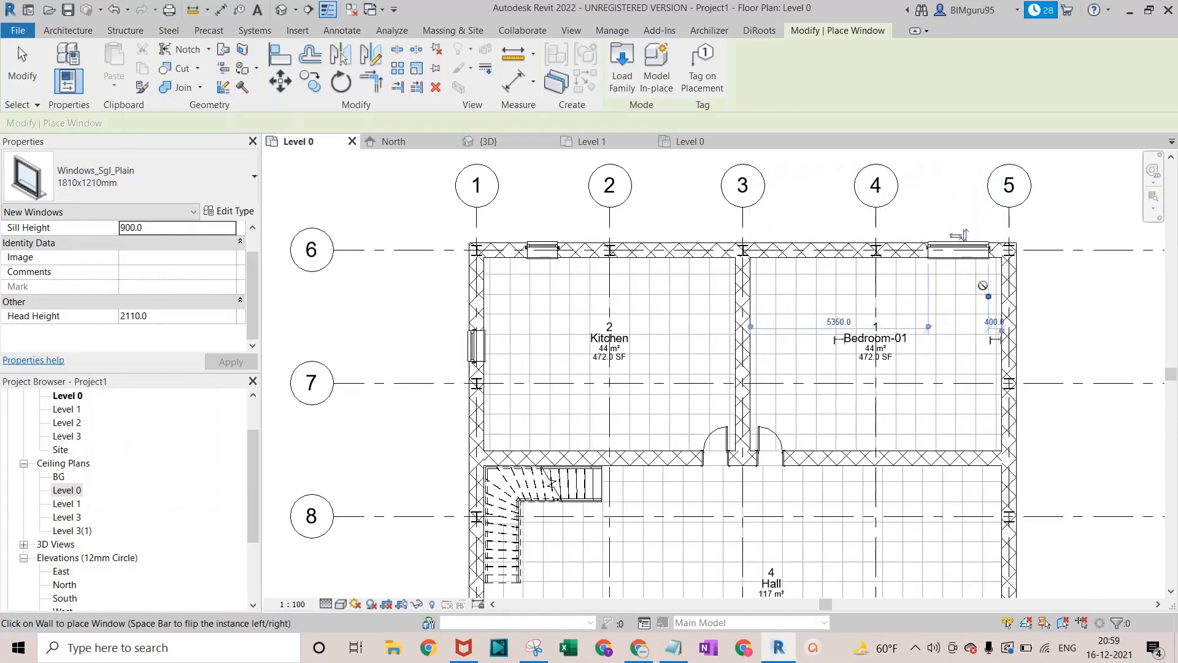
# Place a Windows_Sgl_Plain 910x910mm window in Bedroom-01's grid 5 wall, about 500 mm from the wall shared with the Hall
pyautogui.click(150, 179)
pyautogui.scroll(3, 113, 283)
pyautogui.click(98, 262)
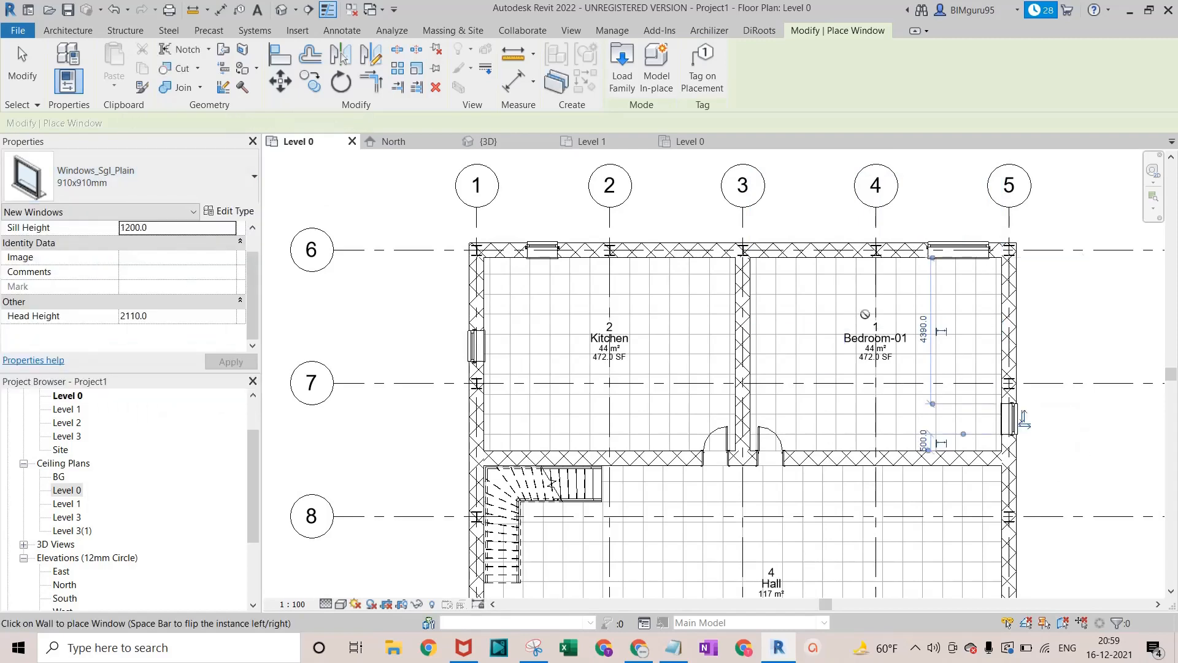
# Place a 910x910mm window in the Hall's grid 1 wall near grid 9, about 900 mm from the Room-01 wall
pyautogui.scroll(-2, 862, 307)
pyautogui.scroll(-4, 861, 291)
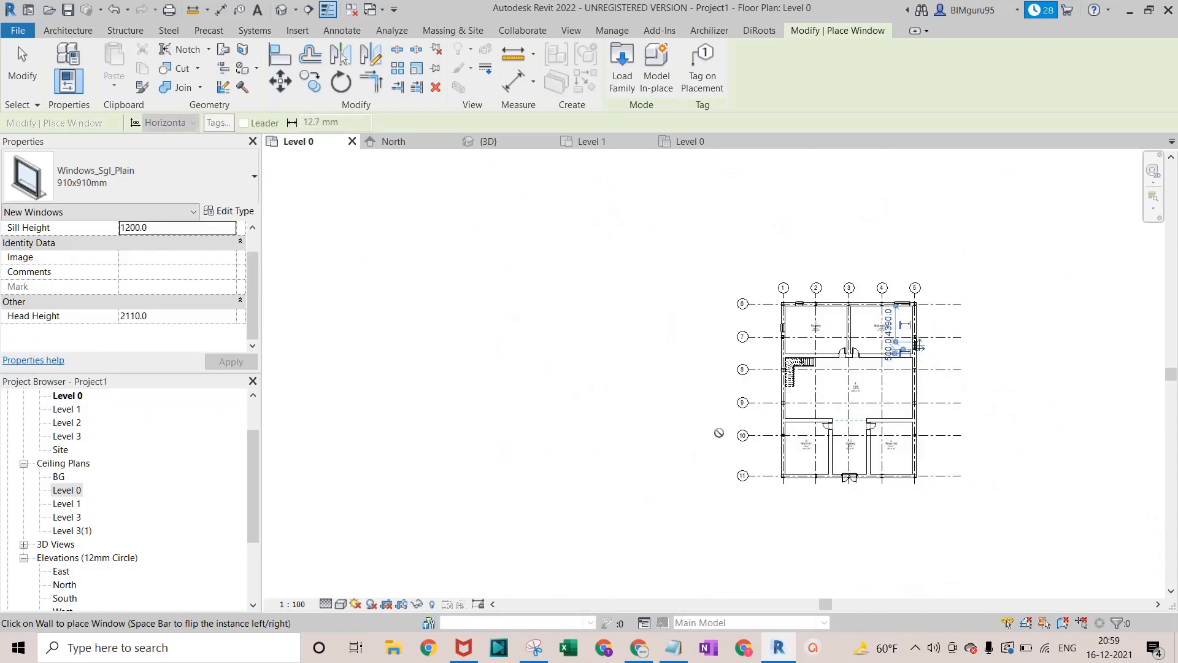
pyautogui.scroll(3, 799, 400)
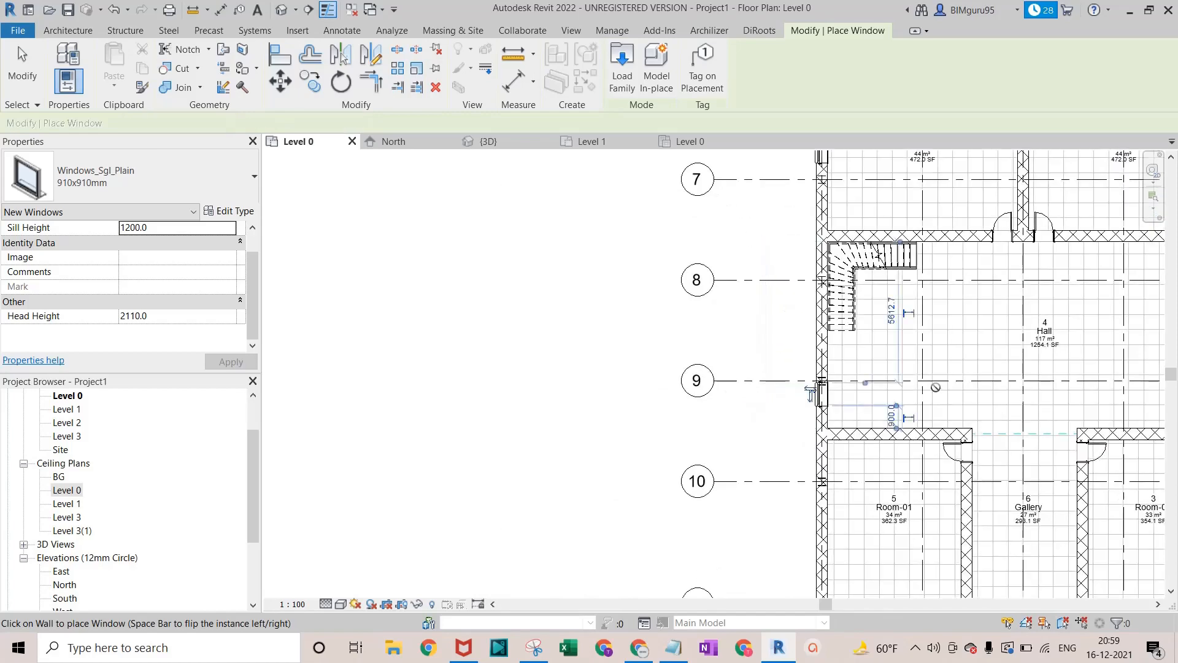
# Nudge the Hall's grid 1 window near grid 9 closer to the Room-01 wall, to about 620 mm from it
pyautogui.scroll(-2, 883, 402)
pyautogui.scroll(5, 883, 402)
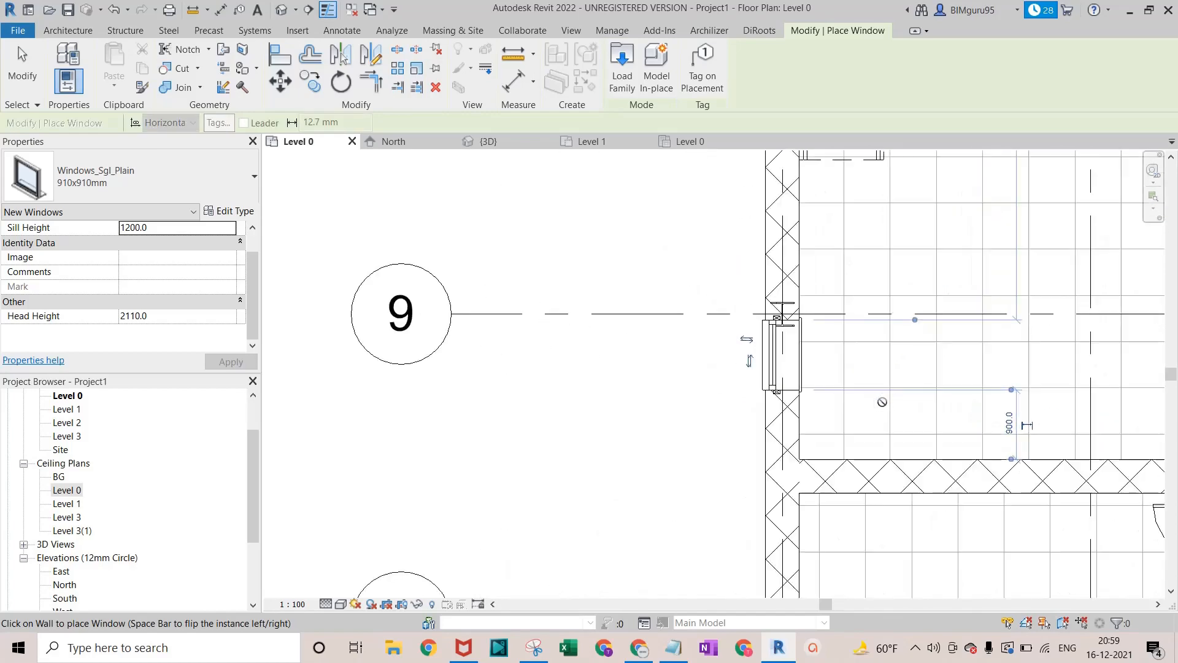
pyautogui.press('Escape')
pyautogui.click(798, 399)
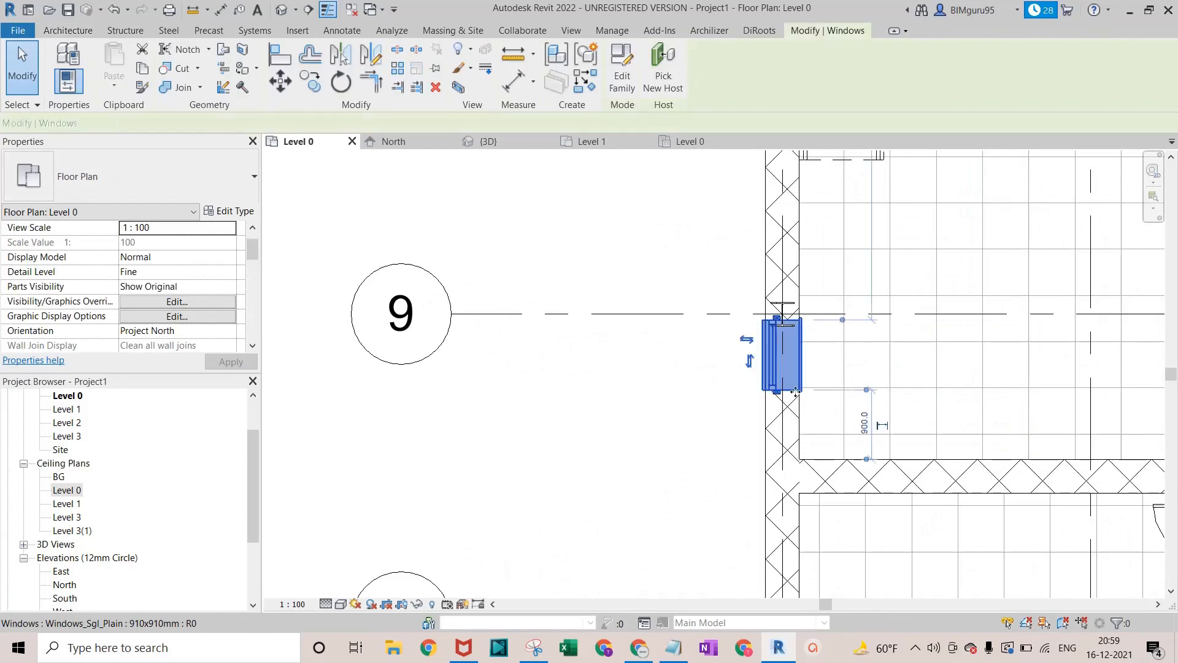
pyautogui.press('Down')
pyautogui.press('Down')
pyautogui.press('Down')
pyautogui.scroll(-2, 796, 391)
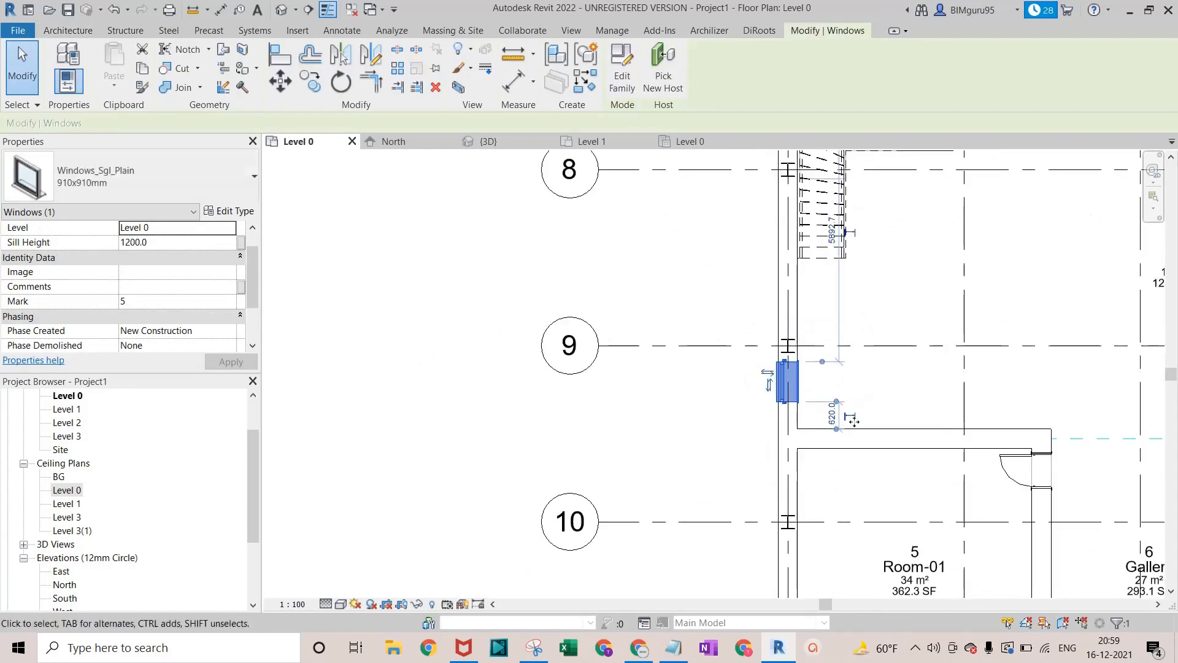
# Place a Windows_Sgl_Plain 910x910mm window in the Hall's grid 5 wall, midway between the Bedroom-01 and Room-02 walls
pyautogui.moveTo(798, 416); pyautogui.dragTo(606, 426, button='middle')
pyautogui.press('w')
pyautogui.press('n')
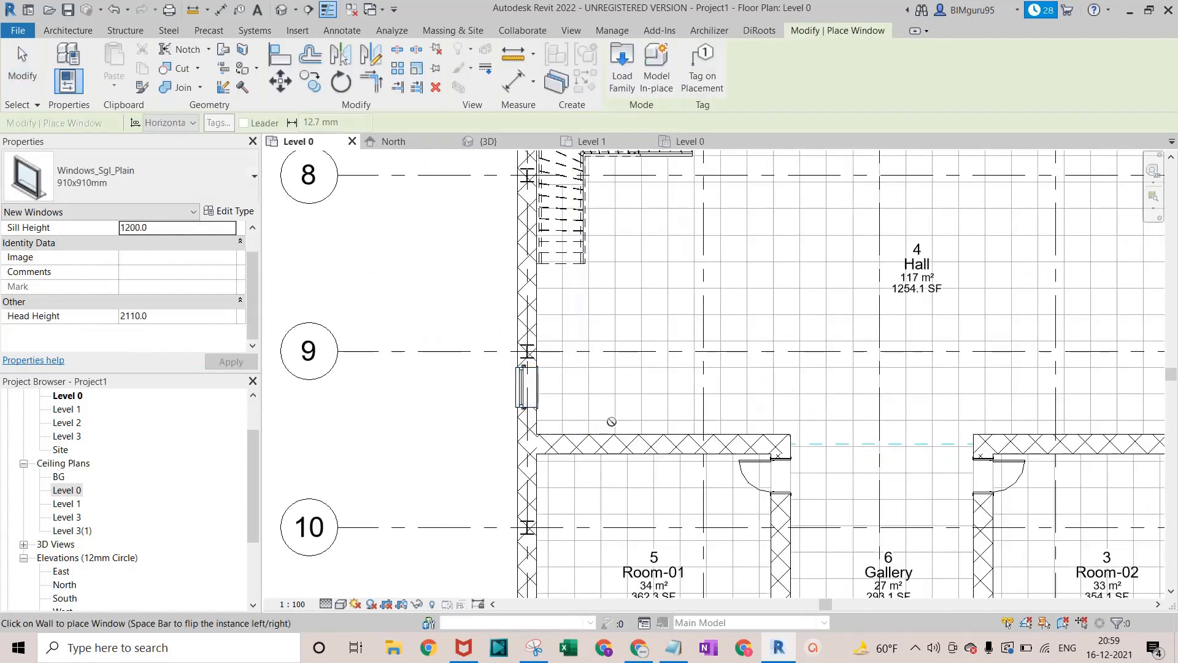
pyautogui.scroll(-2, 606, 426)
pyautogui.scroll(2, 1006, 362)
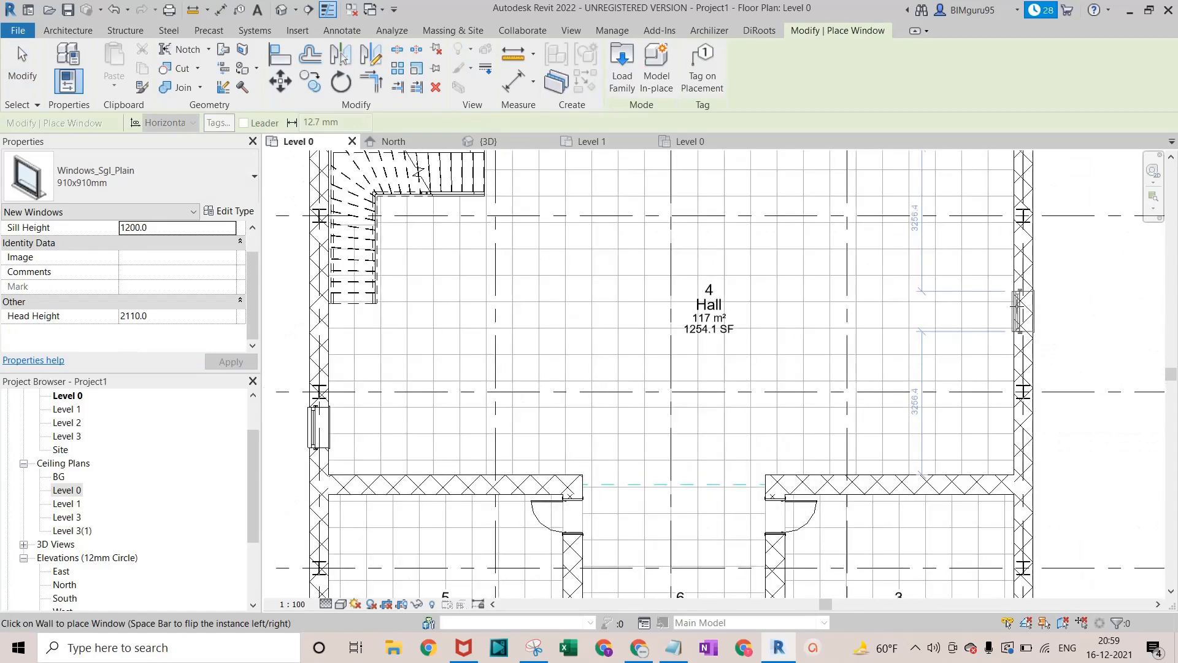
# Place 910x910mm windows in Room-02's grid 5 wall and Room-01's grid 1 wall, the latter about 1900 mm from the grid 11 wall
pyautogui.scroll(-3, 929, 254)
pyautogui.scroll(2, 961, 445)
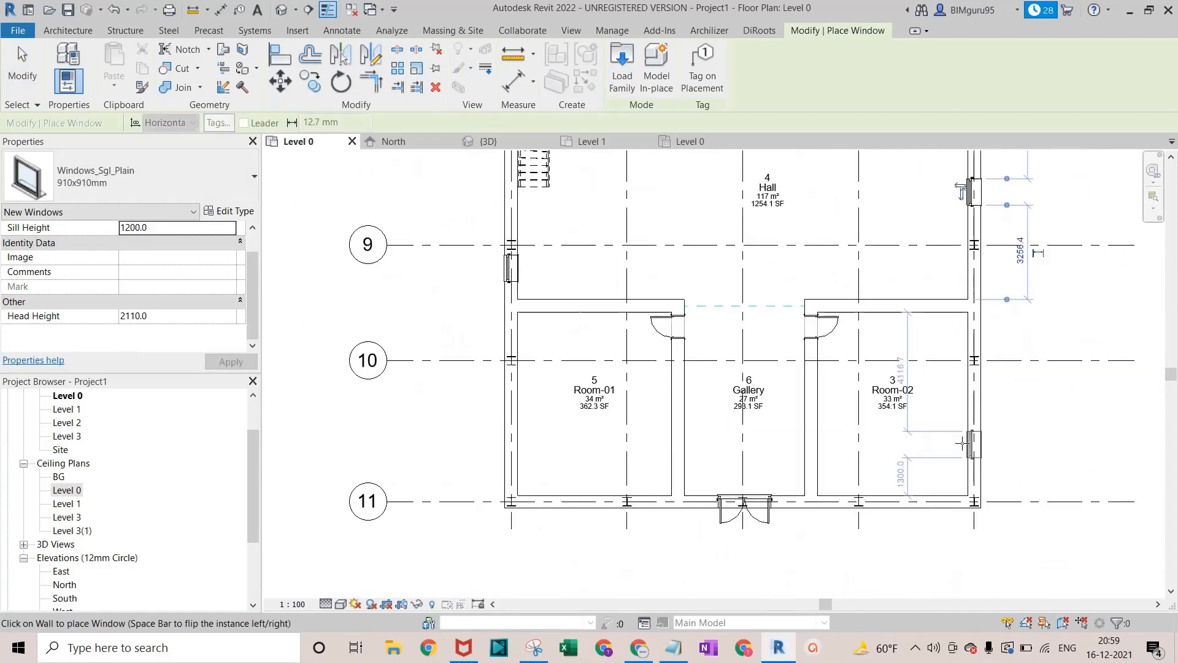
pyautogui.click(961, 430)
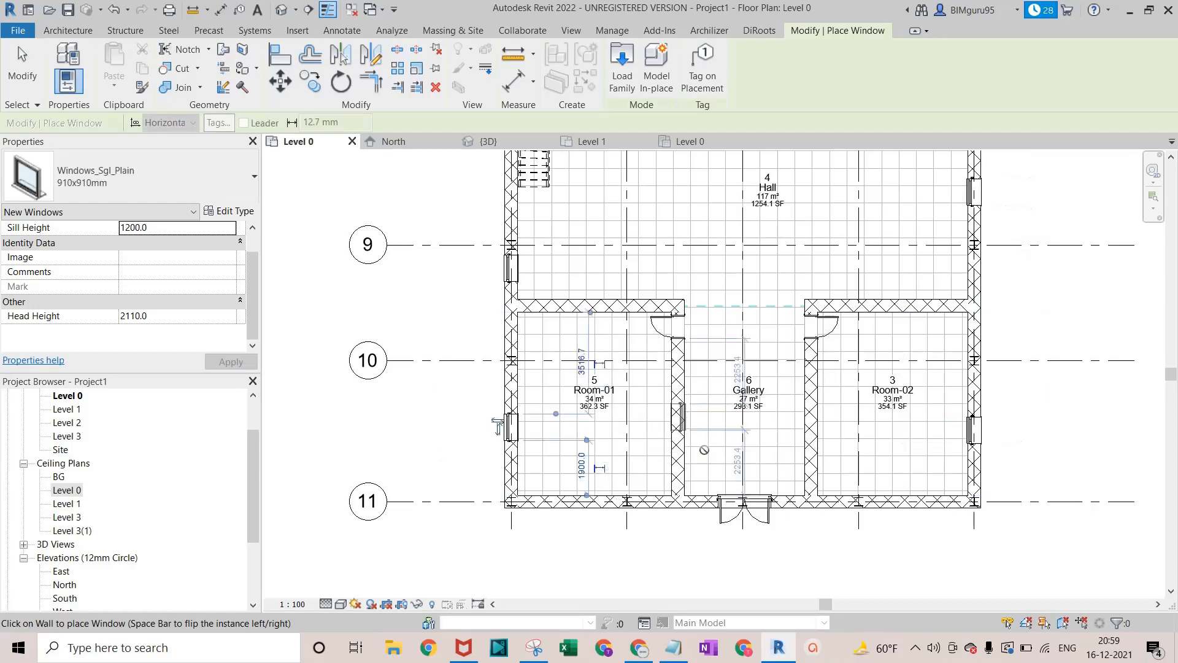
pyautogui.press('Escape')
pyautogui.press('Escape')
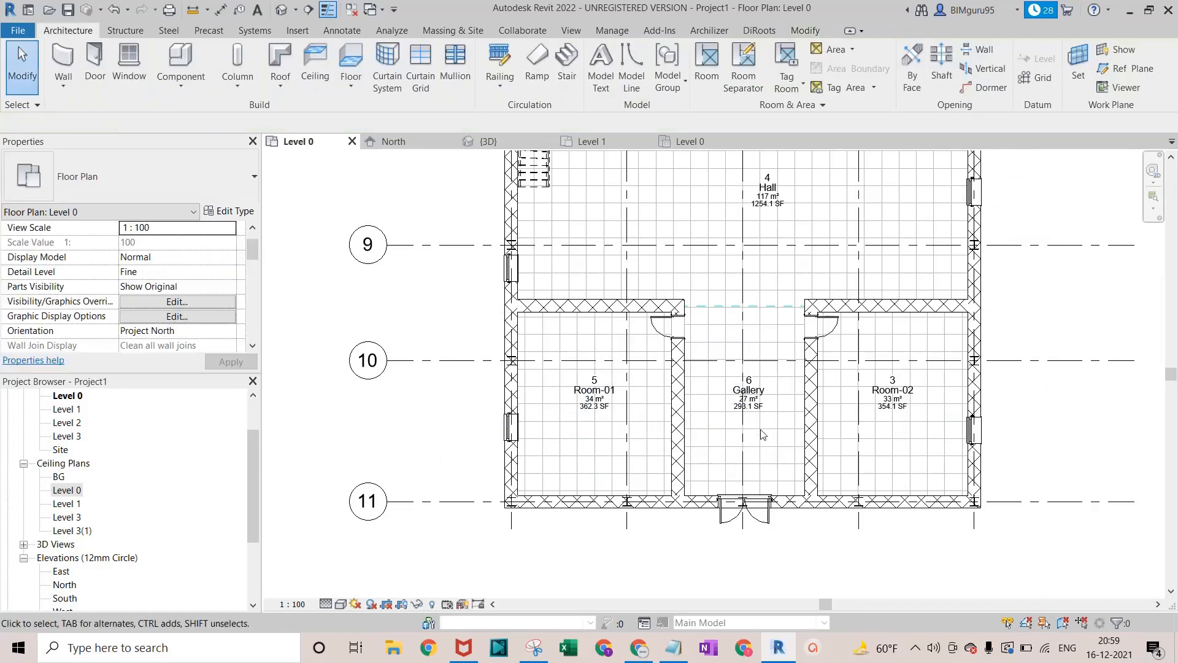
# Examine the placed windows and entrance door from several sides in the 3D view, including the type of the large back-wall window
pyautogui.scroll(-2, 763, 415)
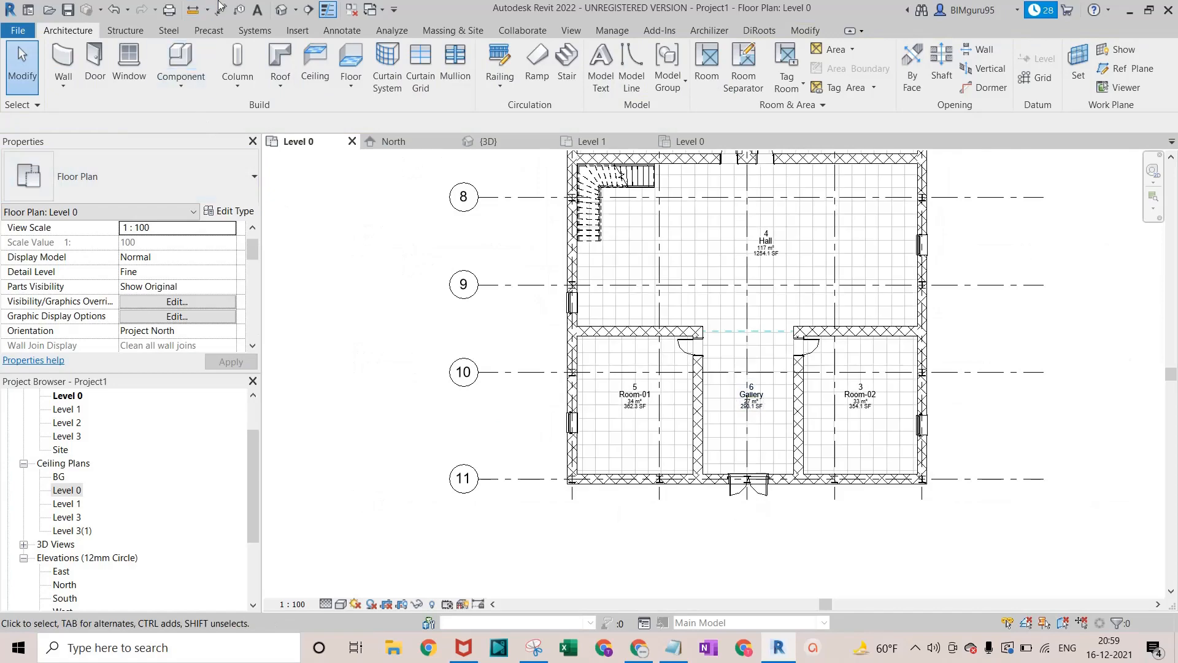
pyautogui.click(281, 10)
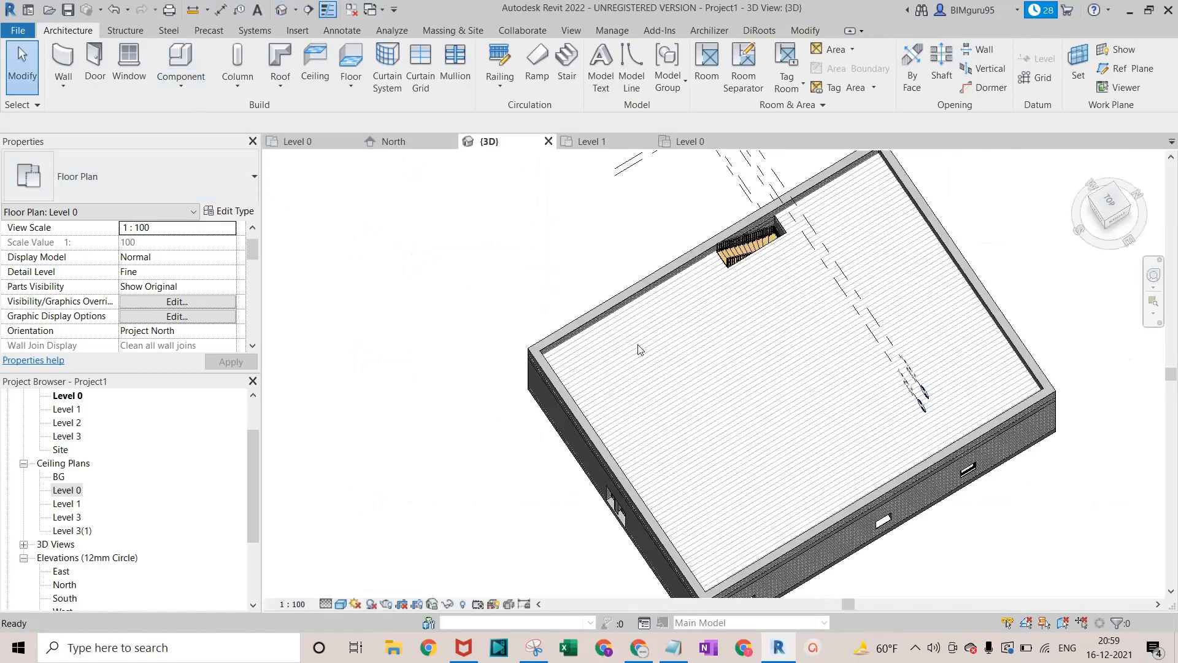
pyautogui.keyDown('shift'); pyautogui.moveTo(735, 407); pyautogui.dragTo(504, 328, button='middle'); pyautogui.keyUp('shift')
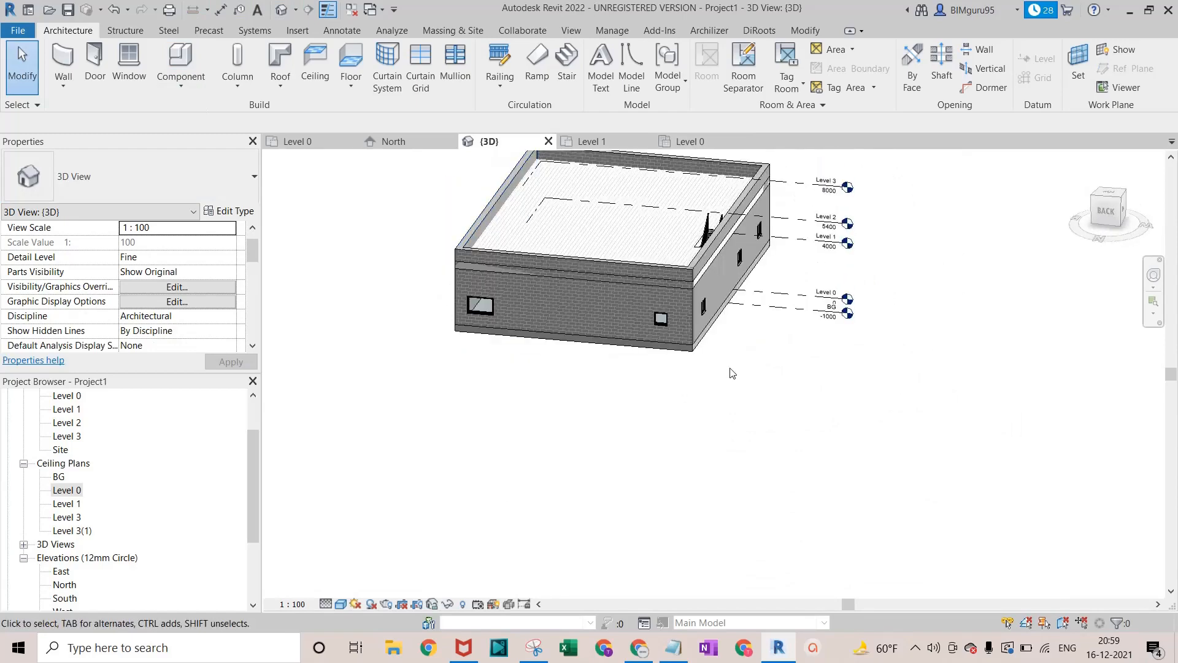
pyautogui.scroll(3, 477, 324)
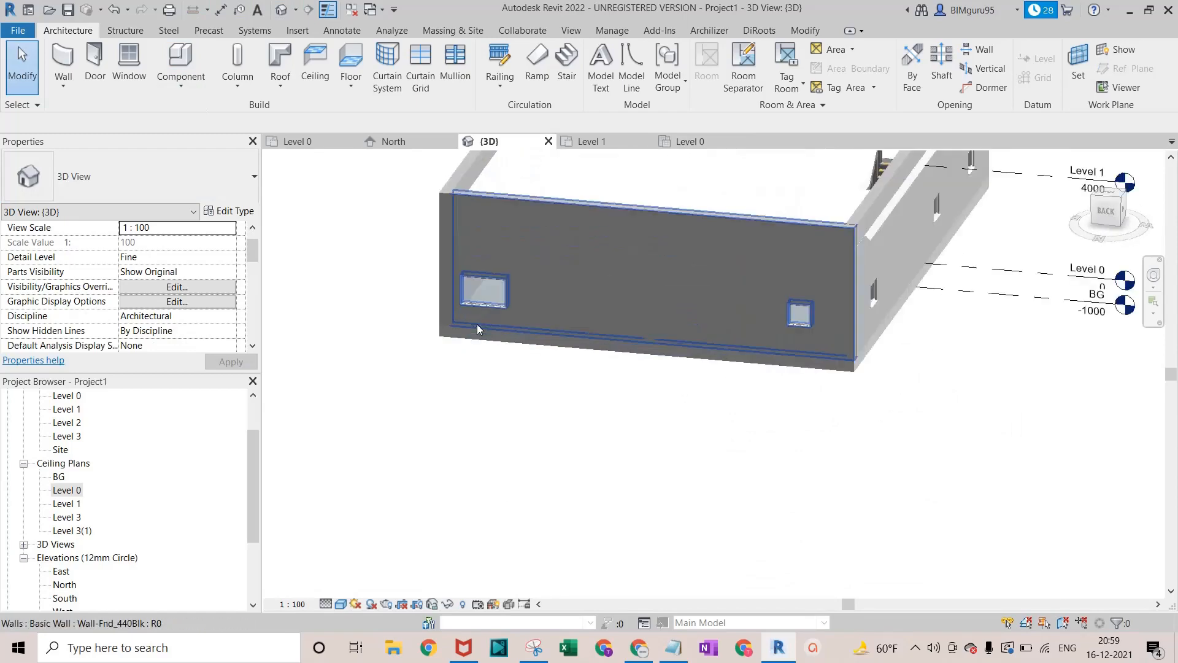
pyautogui.click(500, 300)
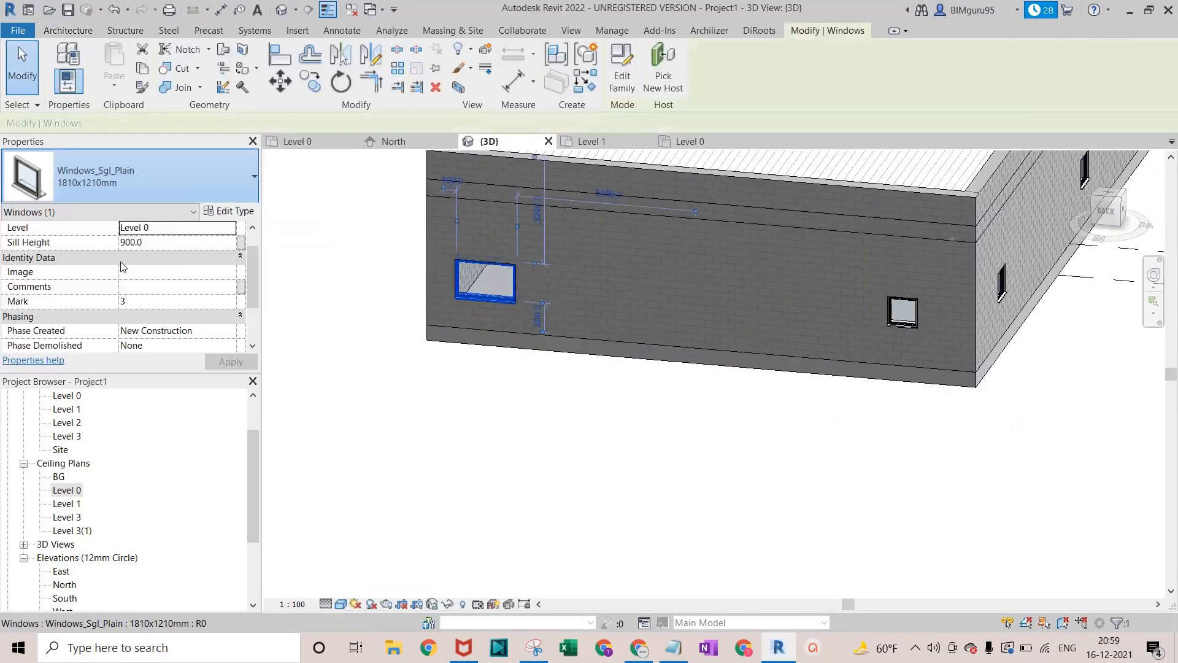
pyautogui.click(128, 186)
pyautogui.click(108, 280)
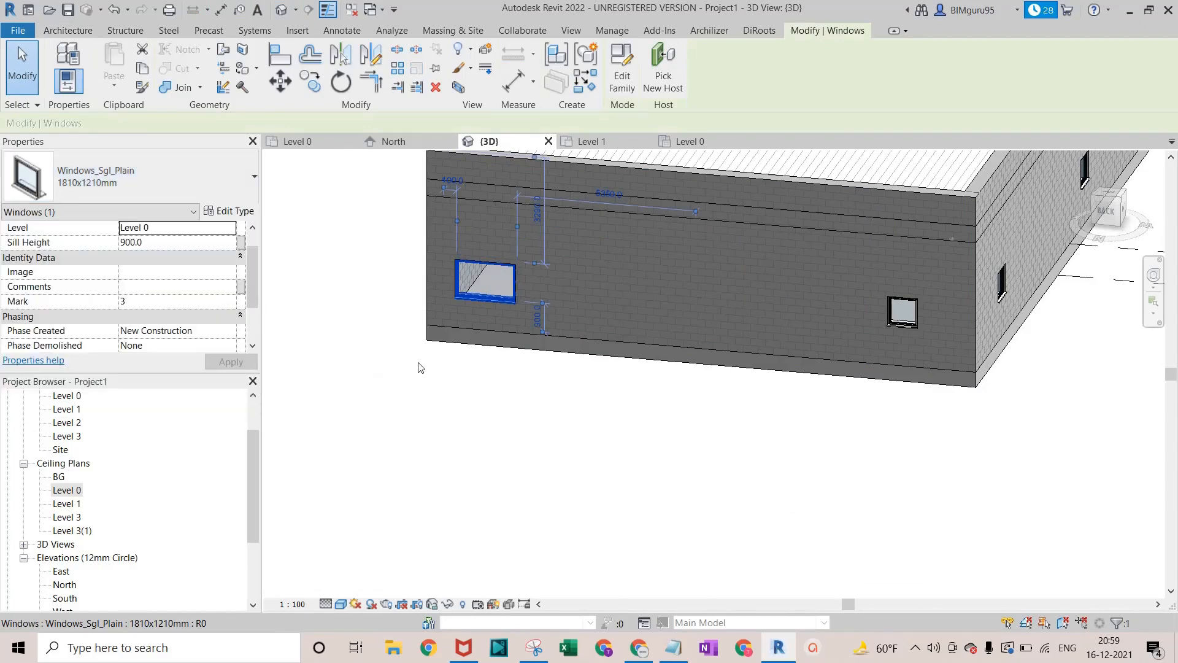
pyautogui.keyDown('shift'); pyautogui.moveTo(517, 332); pyautogui.dragTo(842, 350, button='middle'); pyautogui.keyUp('shift')
pyautogui.press('Escape')
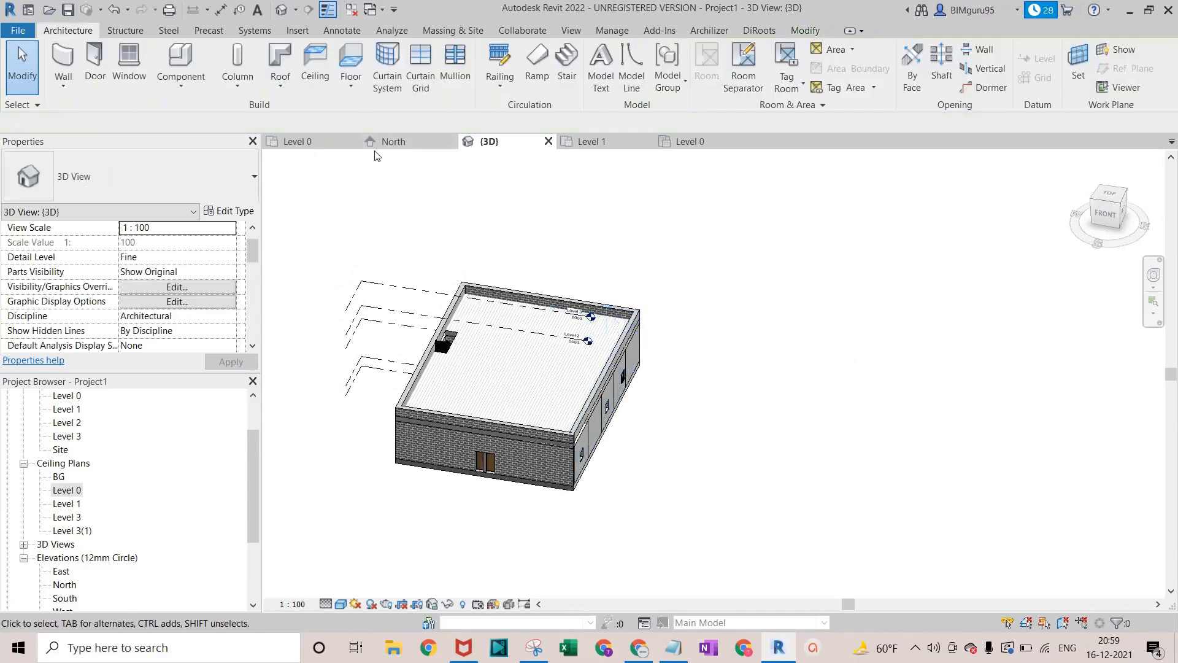
# Return to the Level 0 floor plan and place a Furniture_Desk 1525x762mm in Bedroom-01's corner between the grid 5 and Hall walls
pyautogui.click(303, 141)
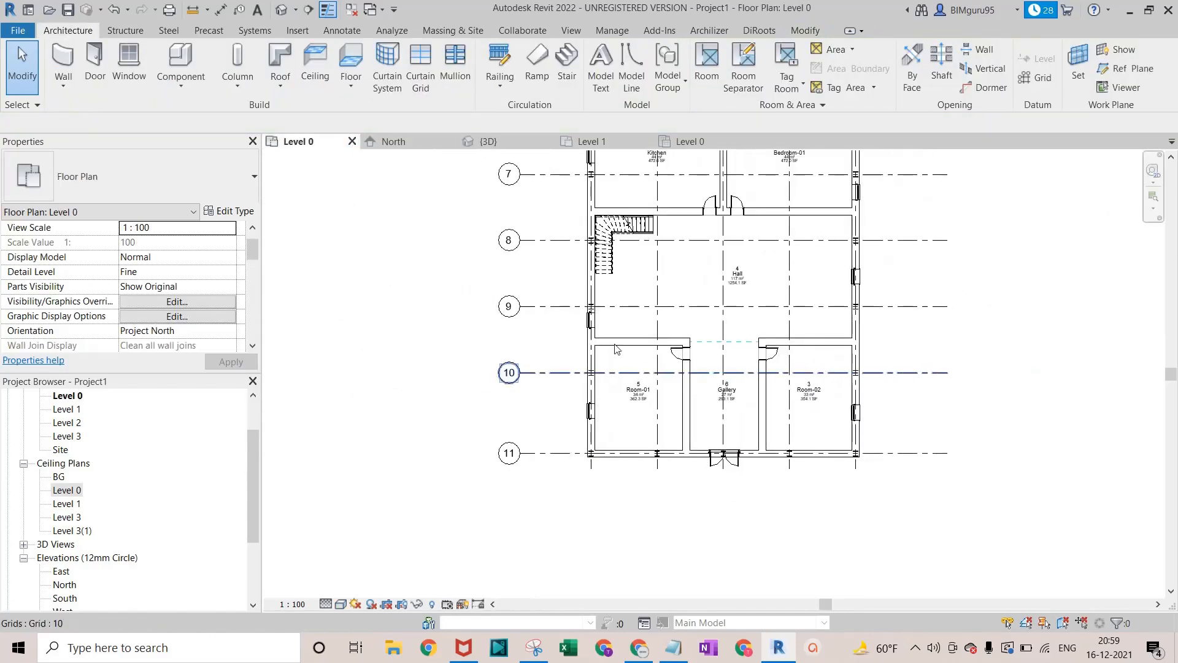
pyautogui.click(208, 92)
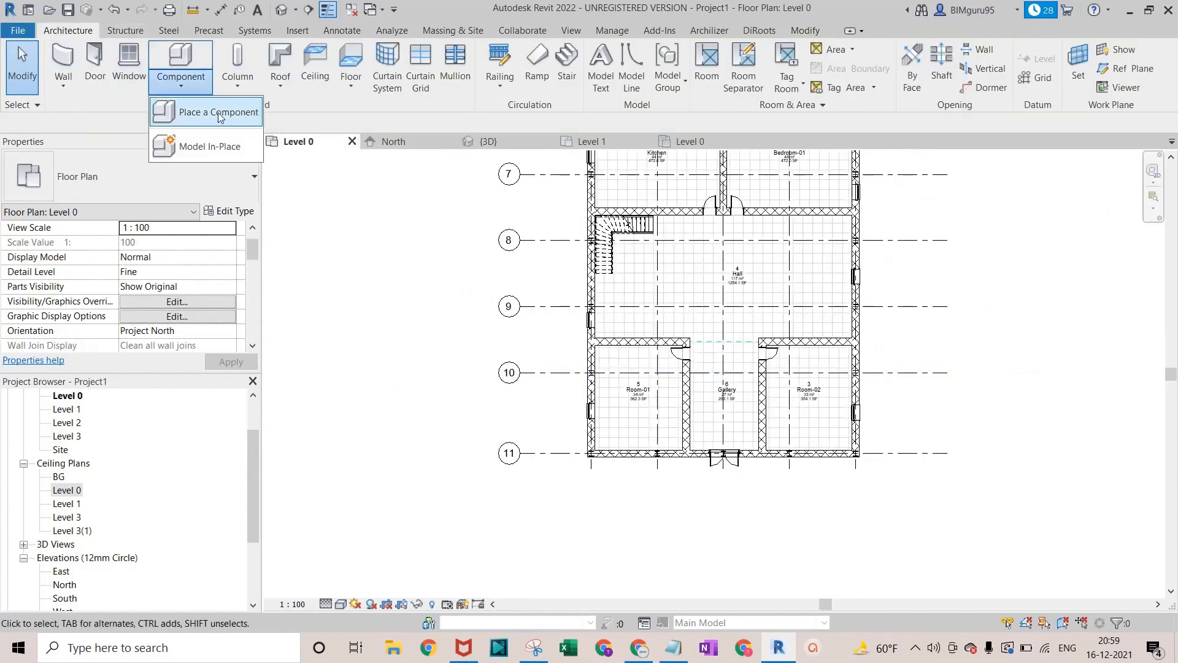
pyautogui.click(219, 116)
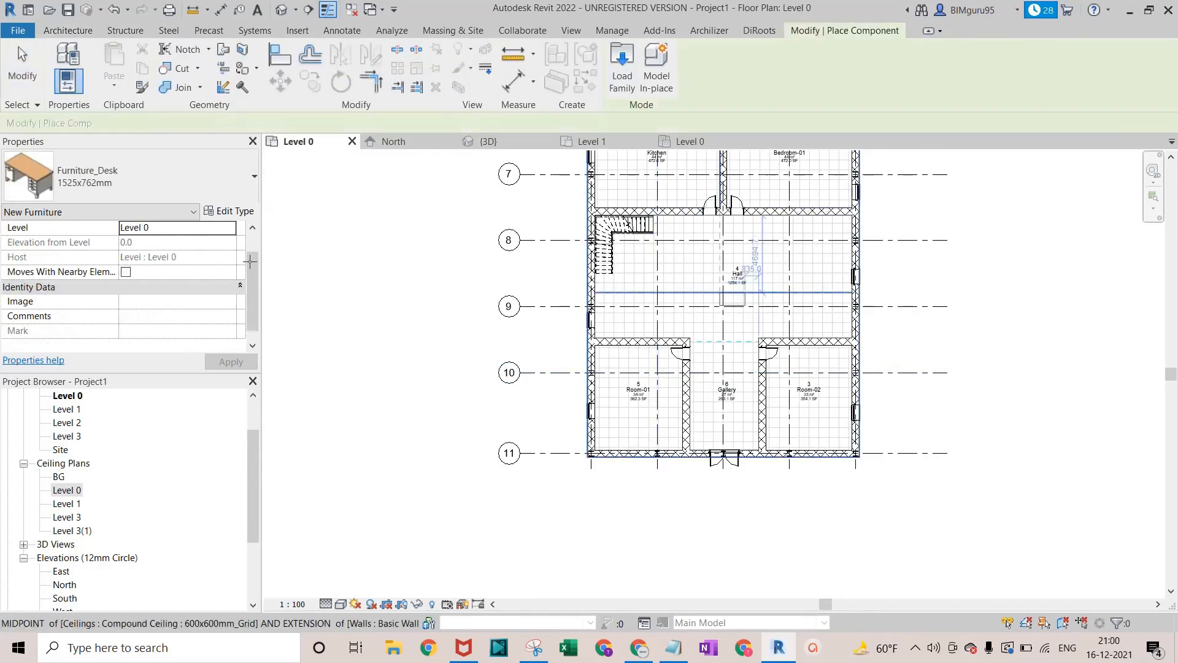
pyautogui.scroll(-1, 719, 306)
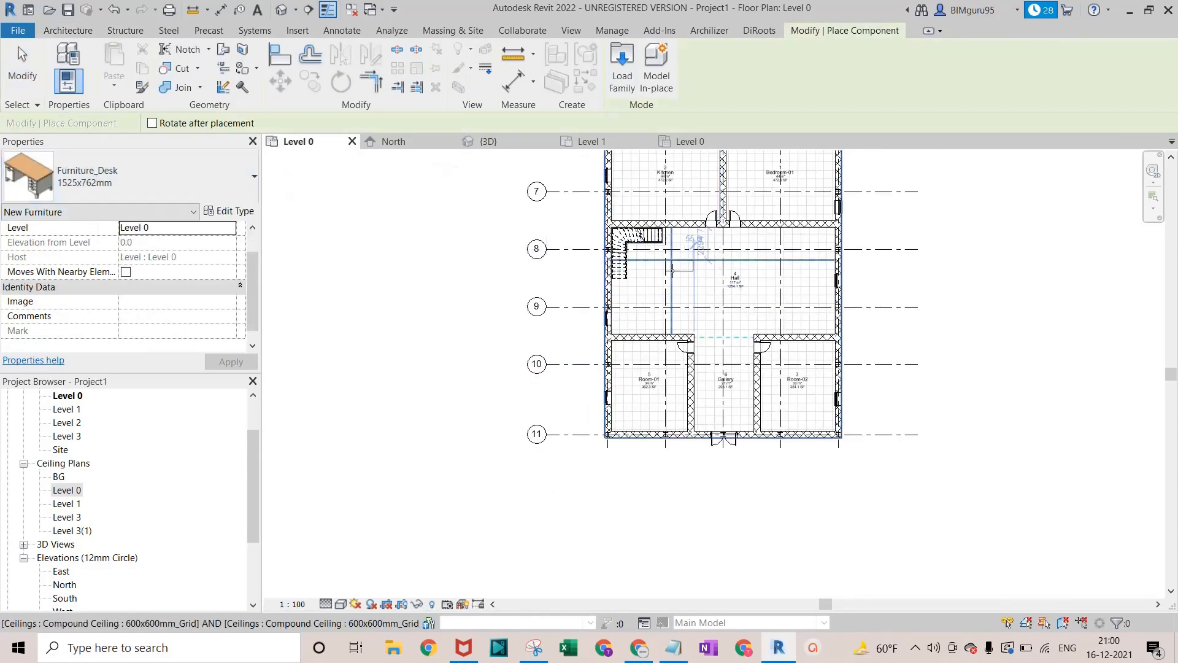
pyautogui.scroll(1, 679, 323)
pyautogui.moveTo(678, 323); pyautogui.dragTo(665, 447, button='middle')
pyautogui.scroll(3, 860, 368)
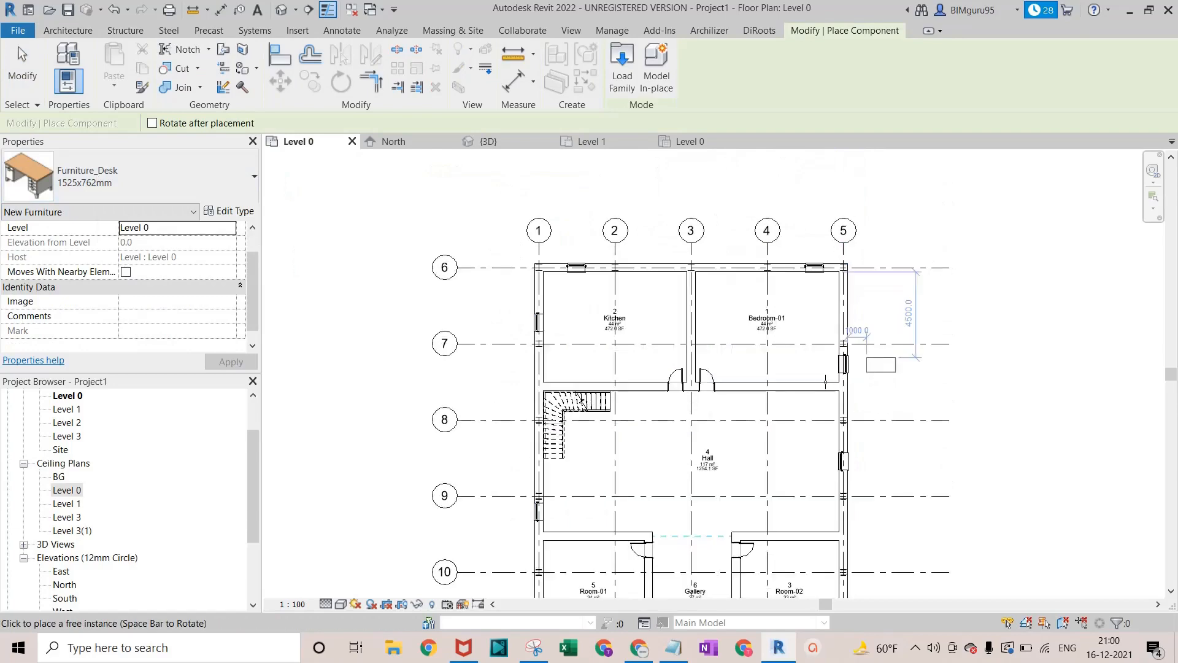
pyautogui.scroll(3, 759, 357)
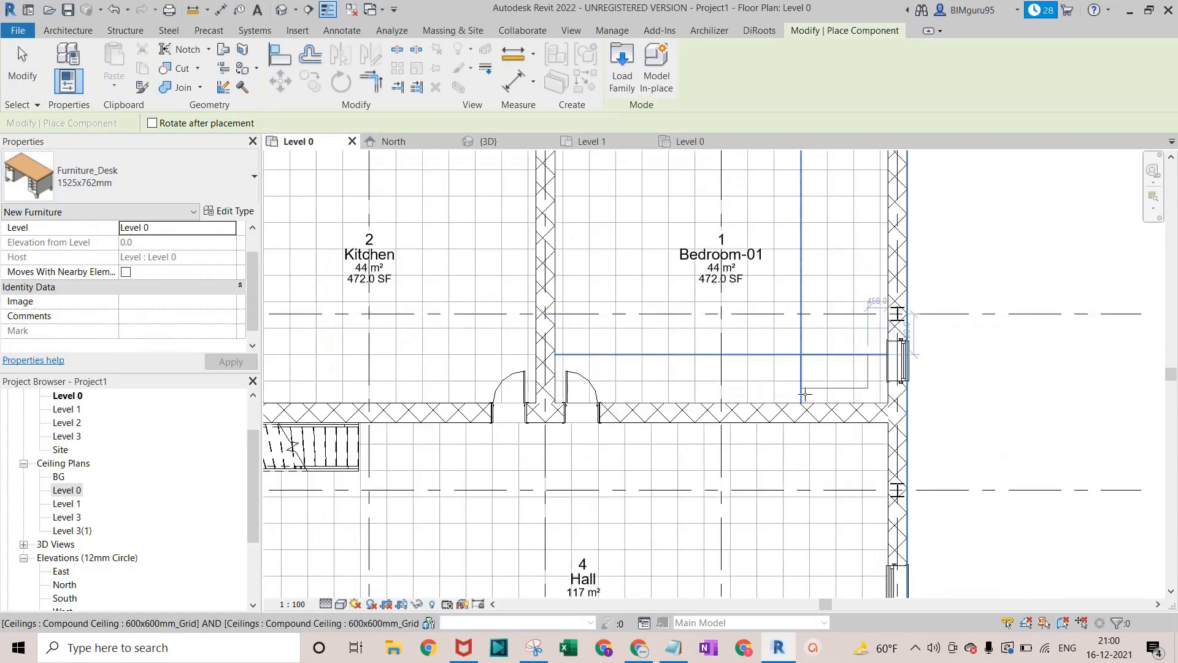
pyautogui.click(814, 400)
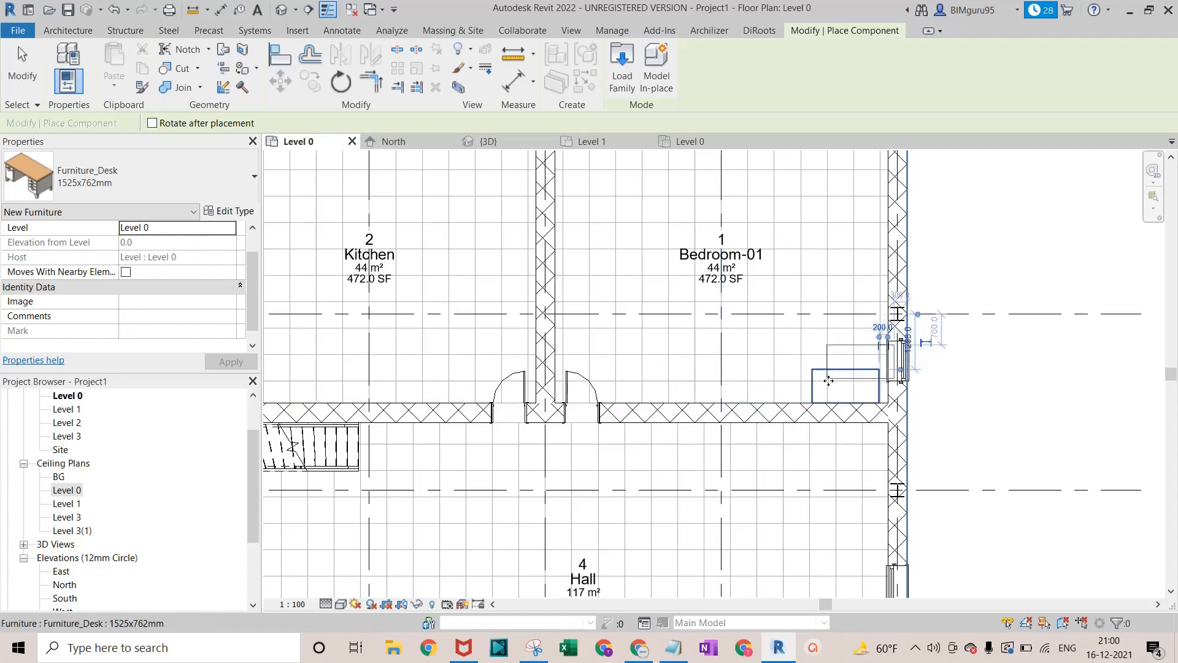
pyautogui.press('Escape')
pyautogui.press('Escape')
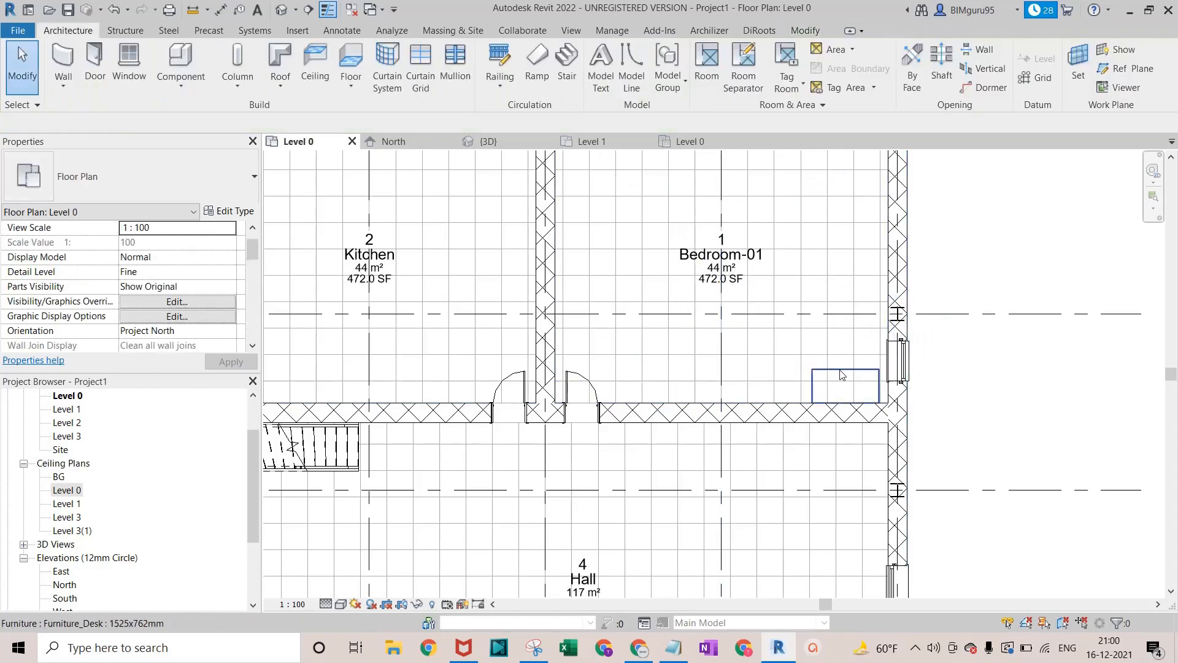
# Start a similar component from the Bedroom-01 desk and switch its type to Planting_RPC_Tree_Deciduous American_Beech-6.0_Meters
pyautogui.click(840, 382)
pyautogui.press('c')
pyautogui.press('s')
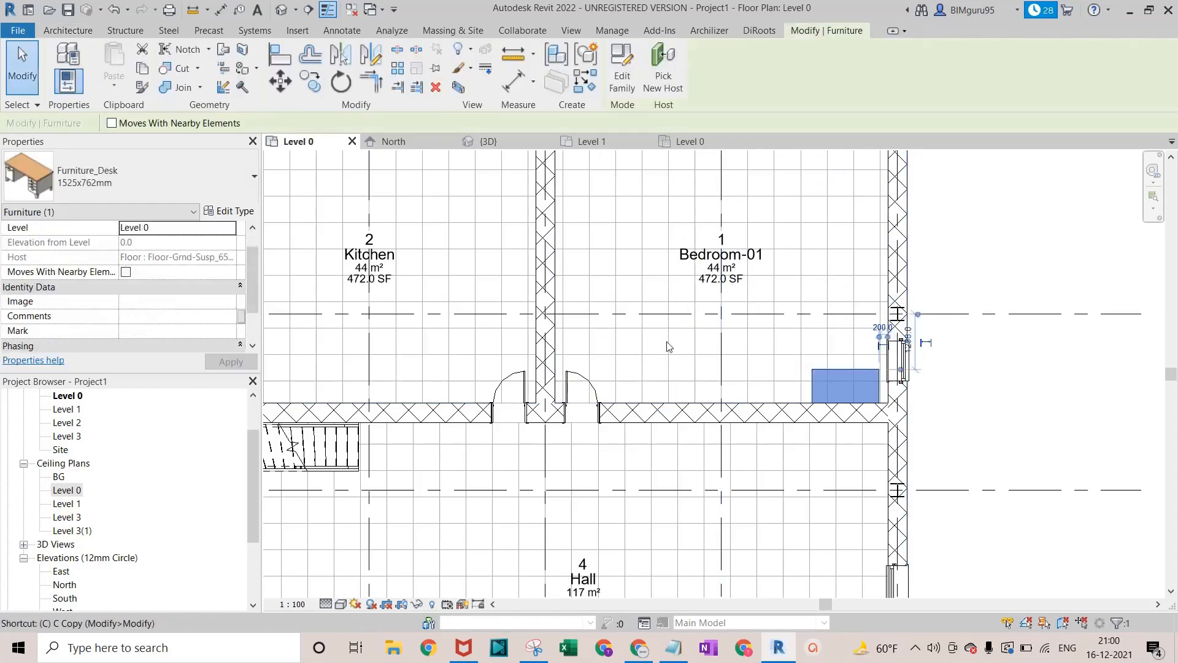
pyautogui.click(156, 179)
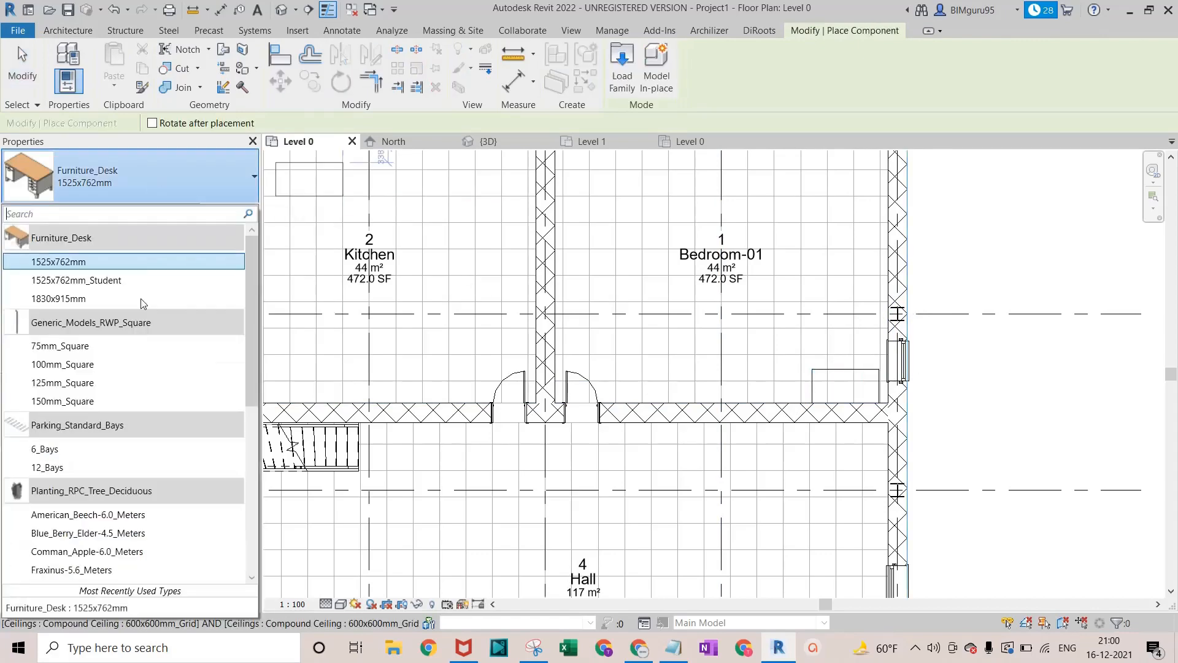
pyautogui.scroll(-5, 140, 432)
pyautogui.scroll(-1, 141, 432)
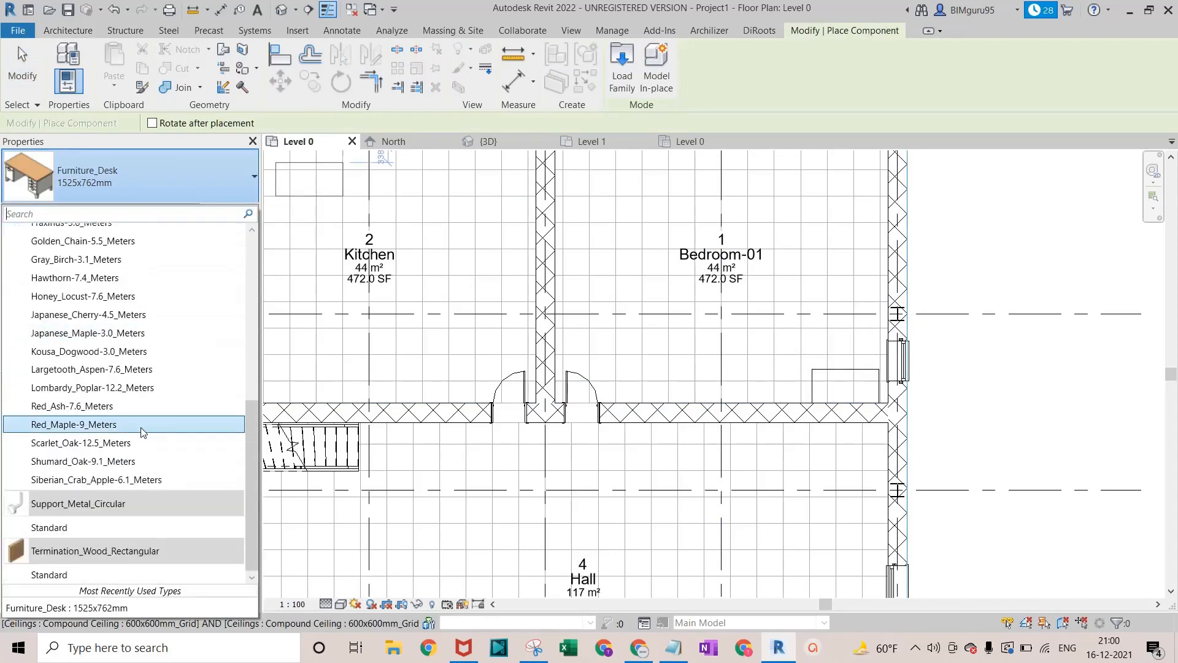
pyautogui.scroll(6, 141, 417)
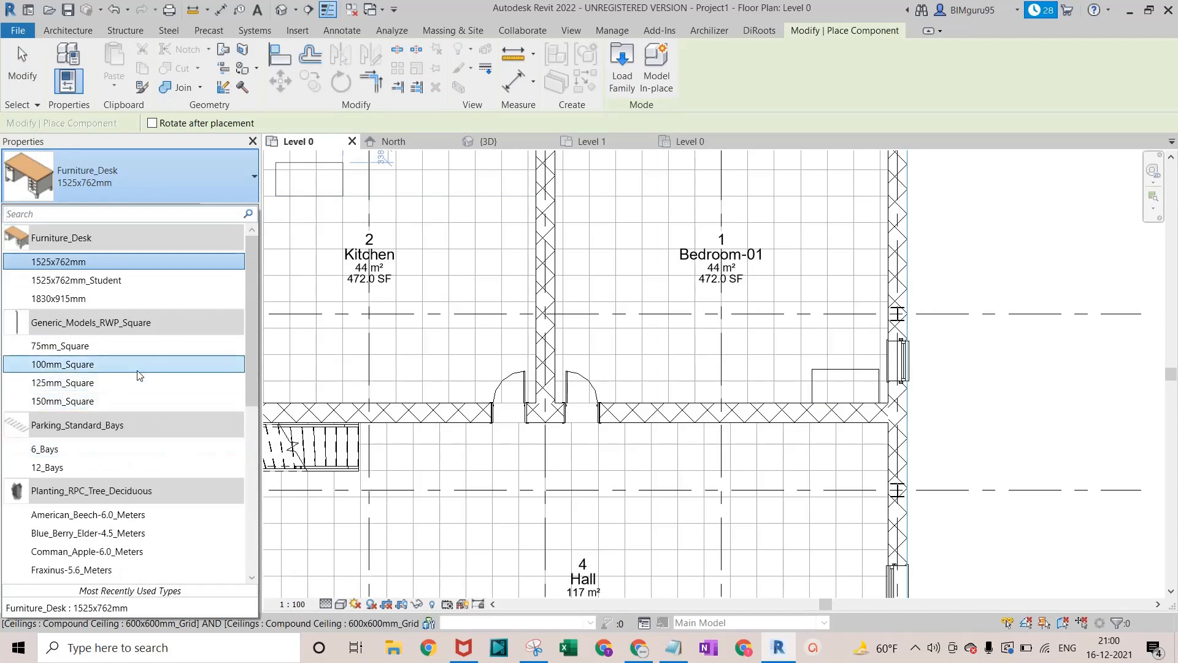
pyautogui.scroll(-6, 139, 315)
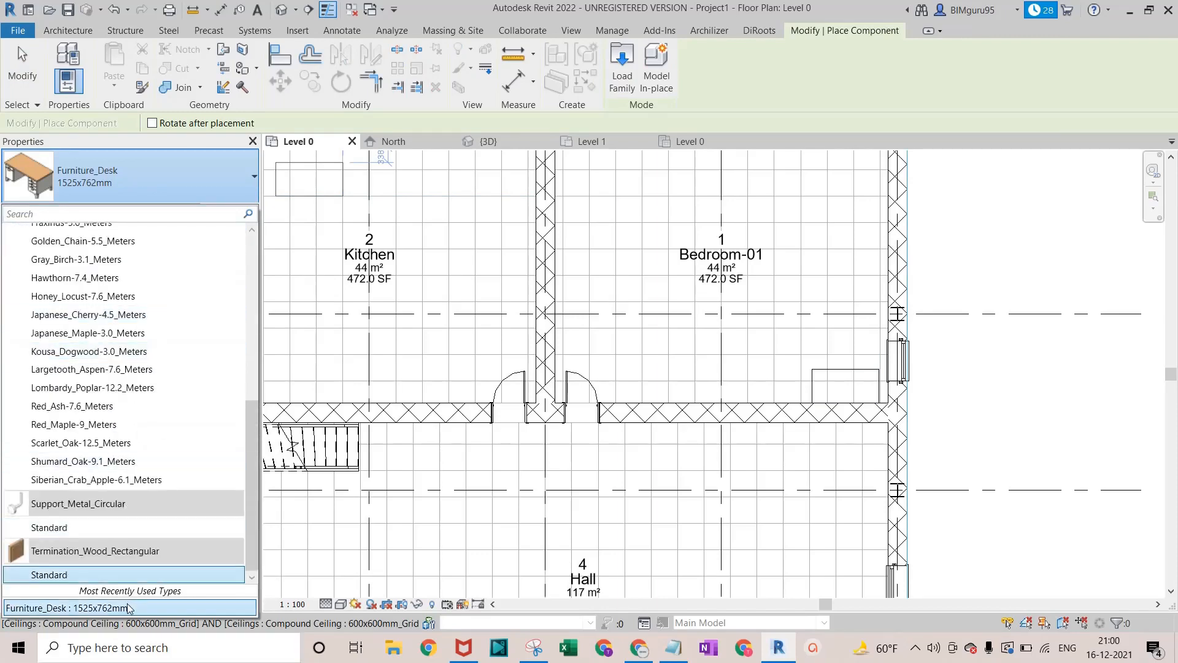
pyautogui.scroll(2, 169, 396)
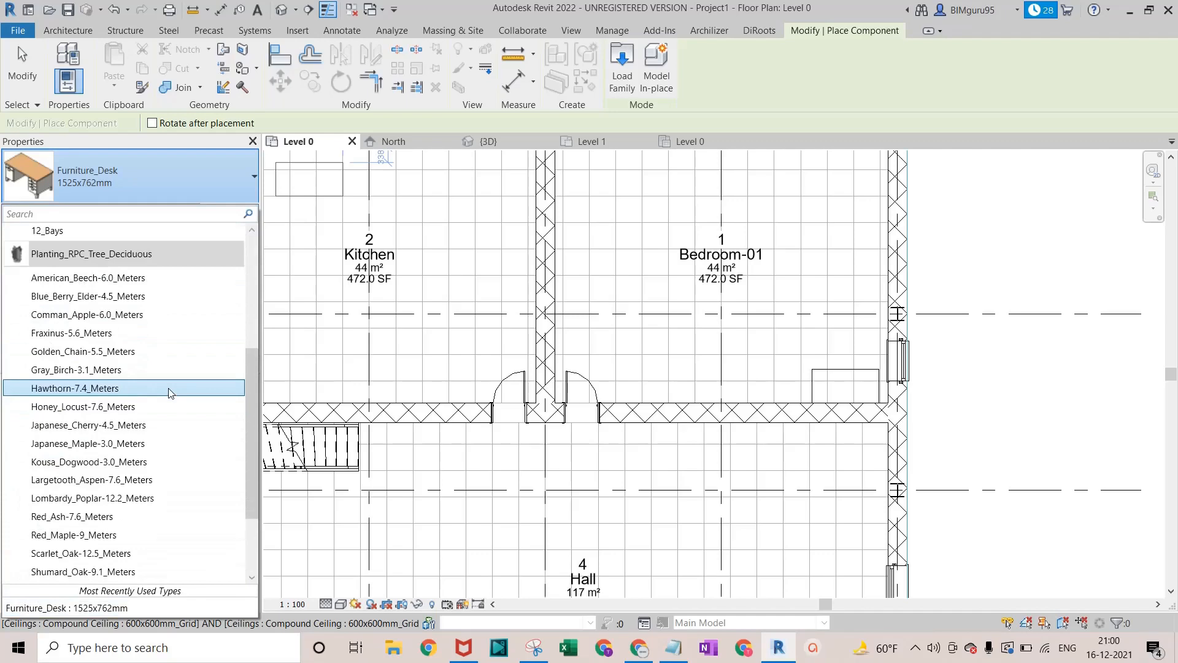
pyautogui.click(108, 280)
# Place four American_Beech-6.0_Meters trees outside the house, about 3900 and 5000 mm from the grid 5 wall, 6000 and 8000 mm from the grid 1 wall
pyautogui.scroll(-3, 949, 411)
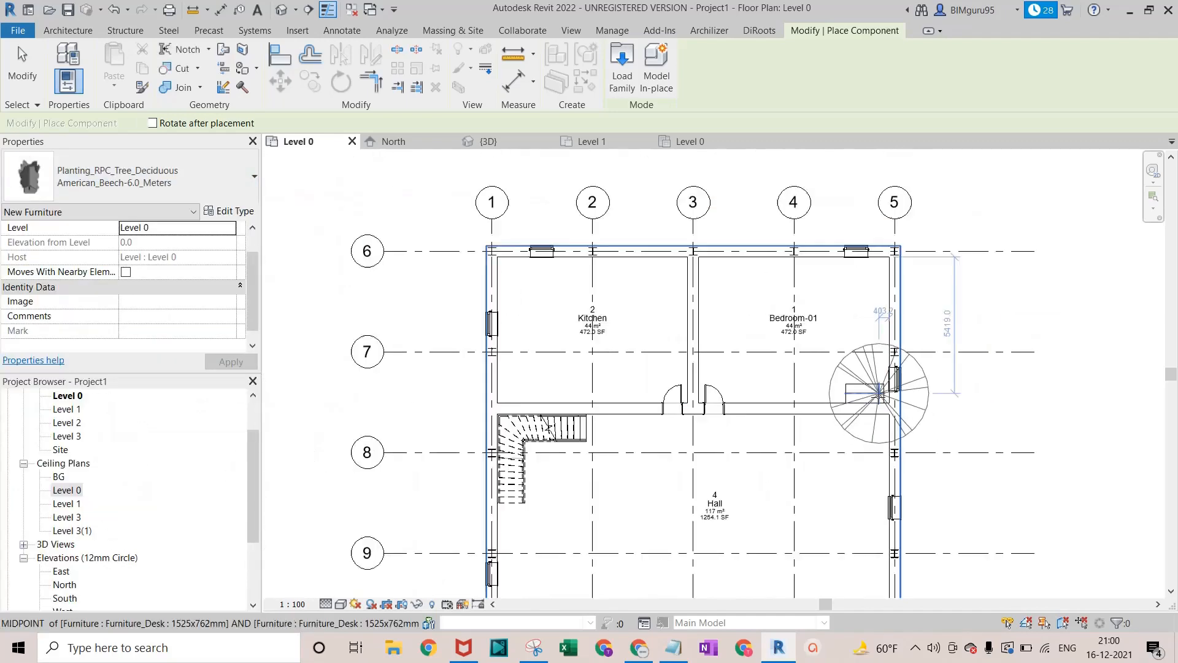
pyautogui.click(998, 314)
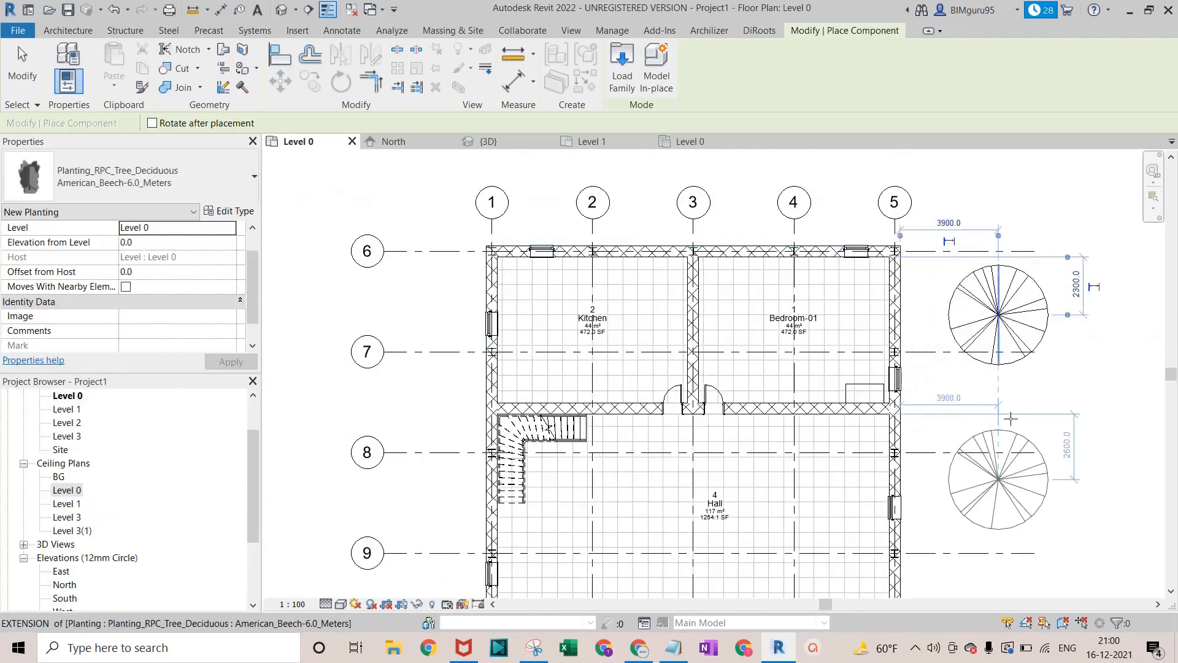
pyautogui.scroll(-4, 957, 405)
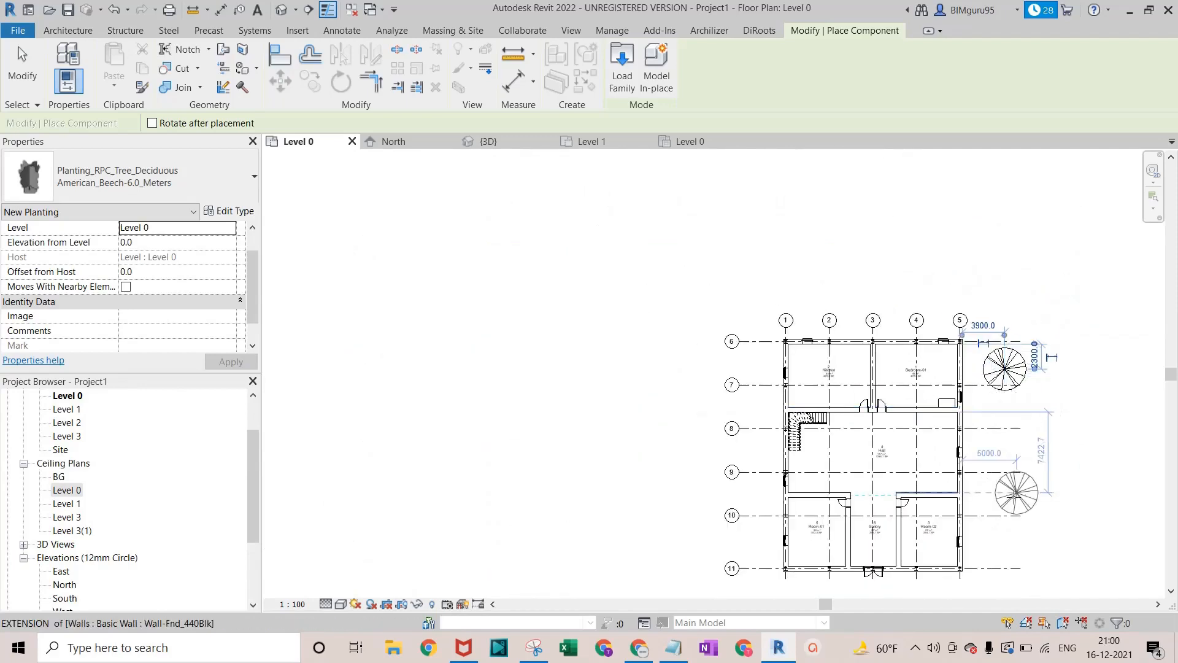
pyautogui.click(1017, 492)
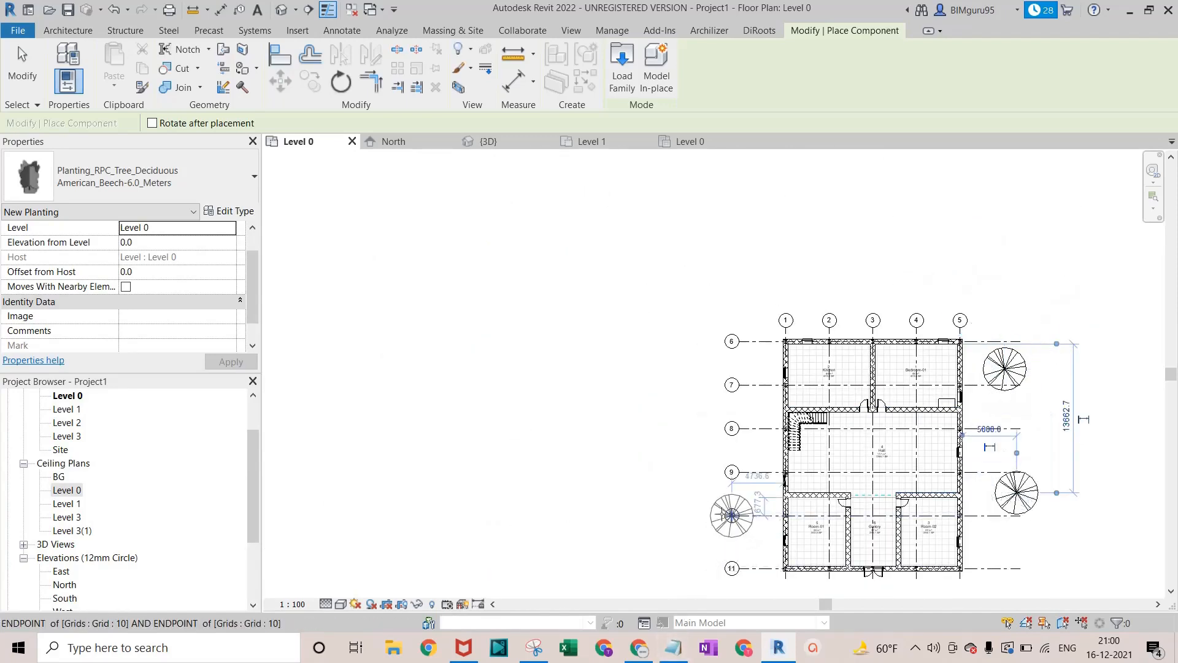
pyautogui.click(718, 497)
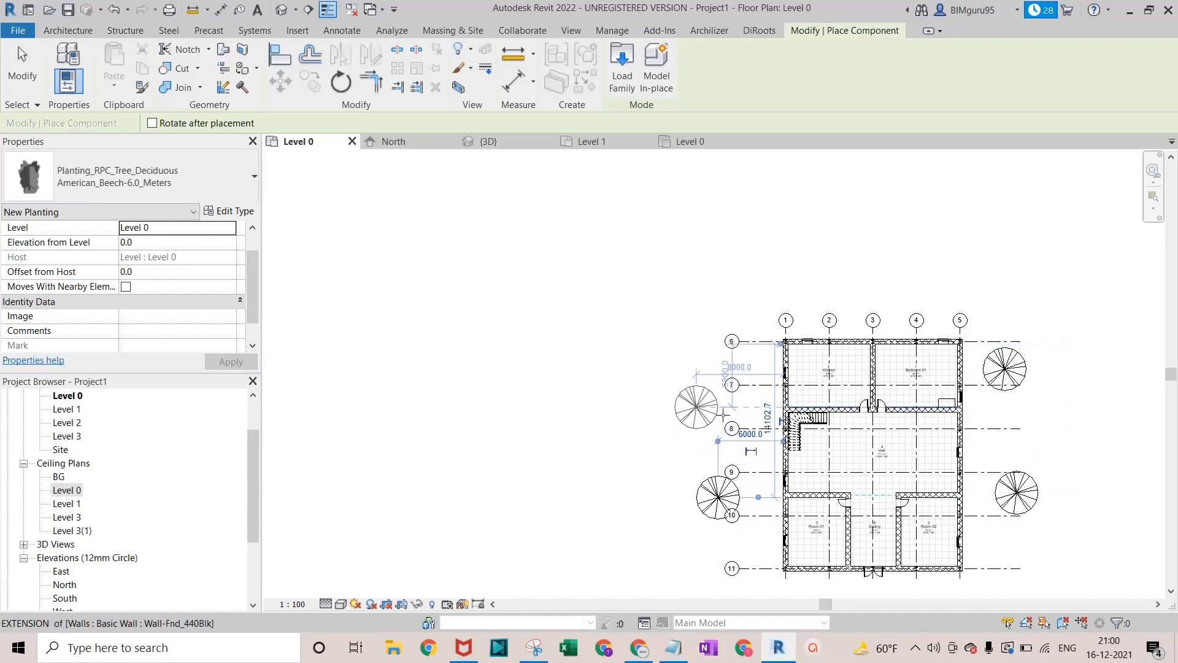
pyautogui.click(697, 407)
pyautogui.press('Escape')
pyautogui.press('Escape')
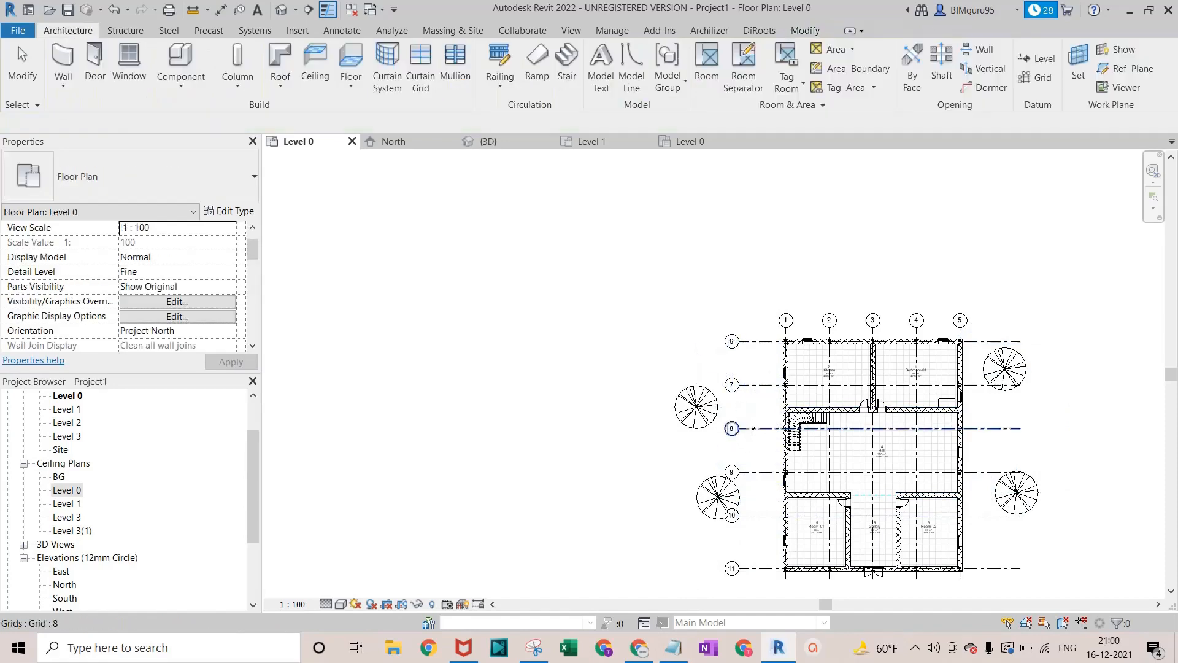
# Open the 3D view and set its visual style to Realistic
pyautogui.click(282, 12)
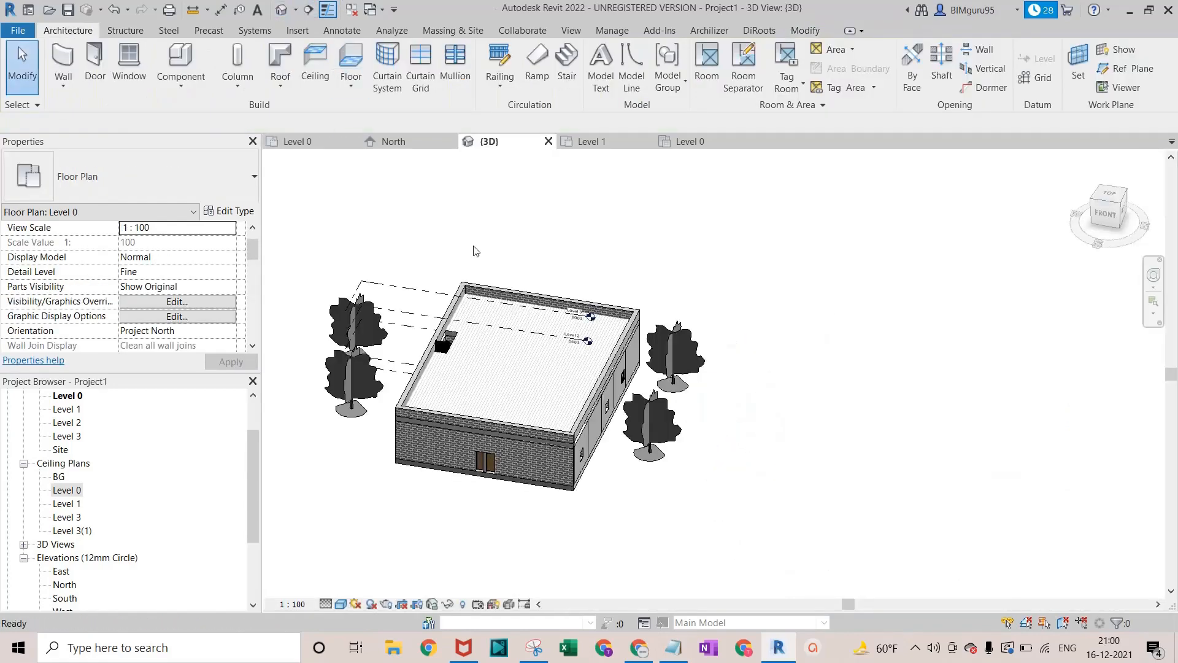
pyautogui.scroll(5, 651, 479)
pyautogui.scroll(-4, 698, 416)
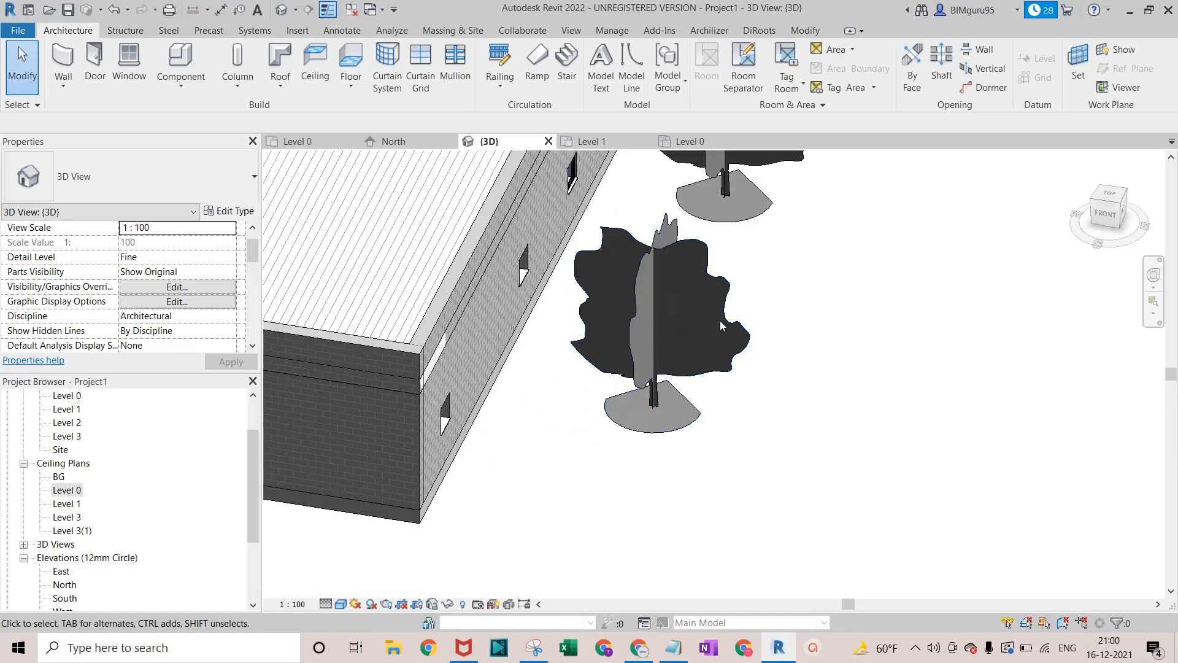
pyautogui.click(342, 608)
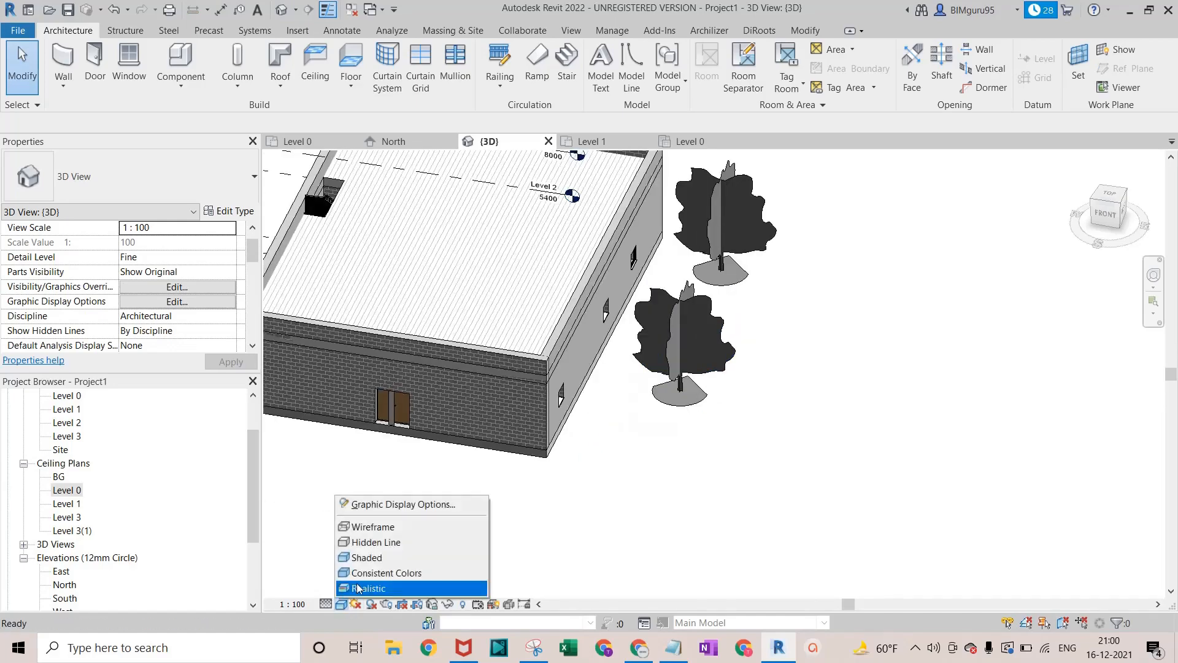
pyautogui.click(382, 588)
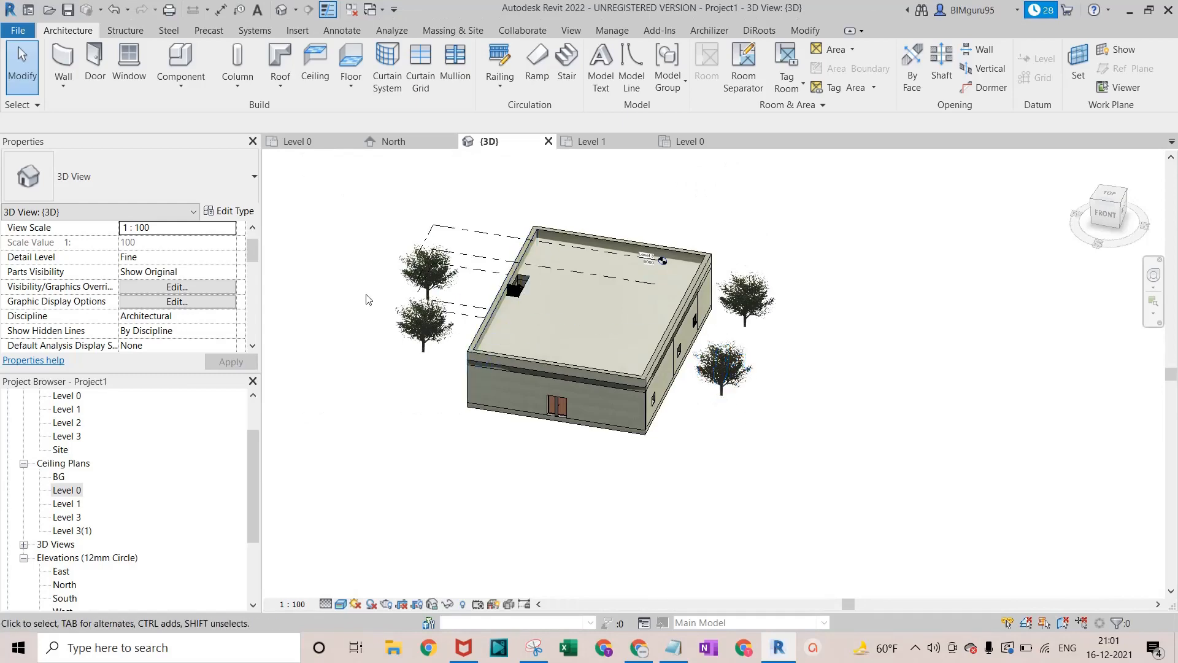
# Examine the American_Beech-6.0_Meters trees around the house from close up, from the front and from above
pyautogui.scroll(3, 394, 365)
pyautogui.scroll(4, 429, 326)
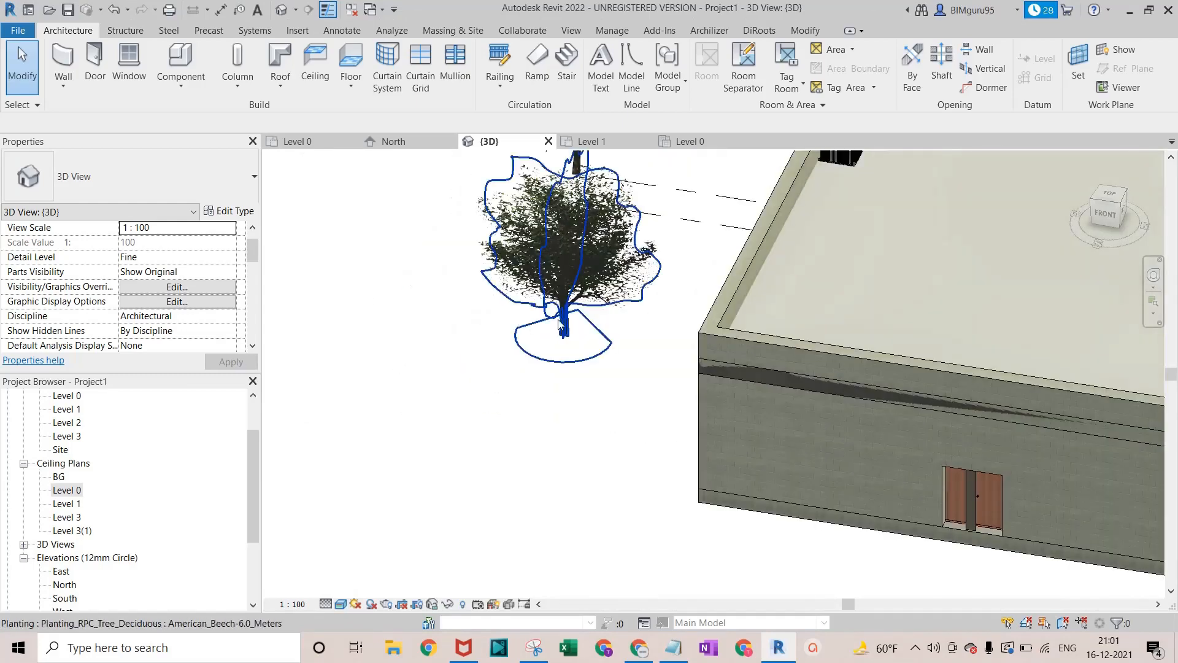
pyautogui.click(570, 352)
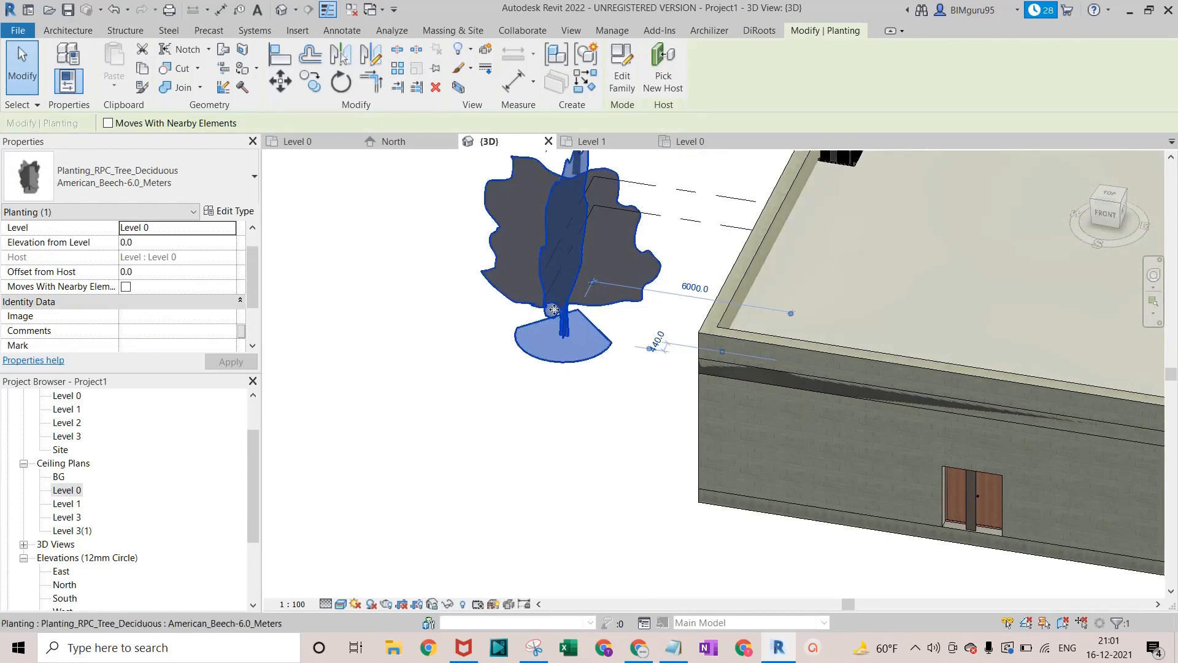
pyautogui.scroll(-3, 623, 375)
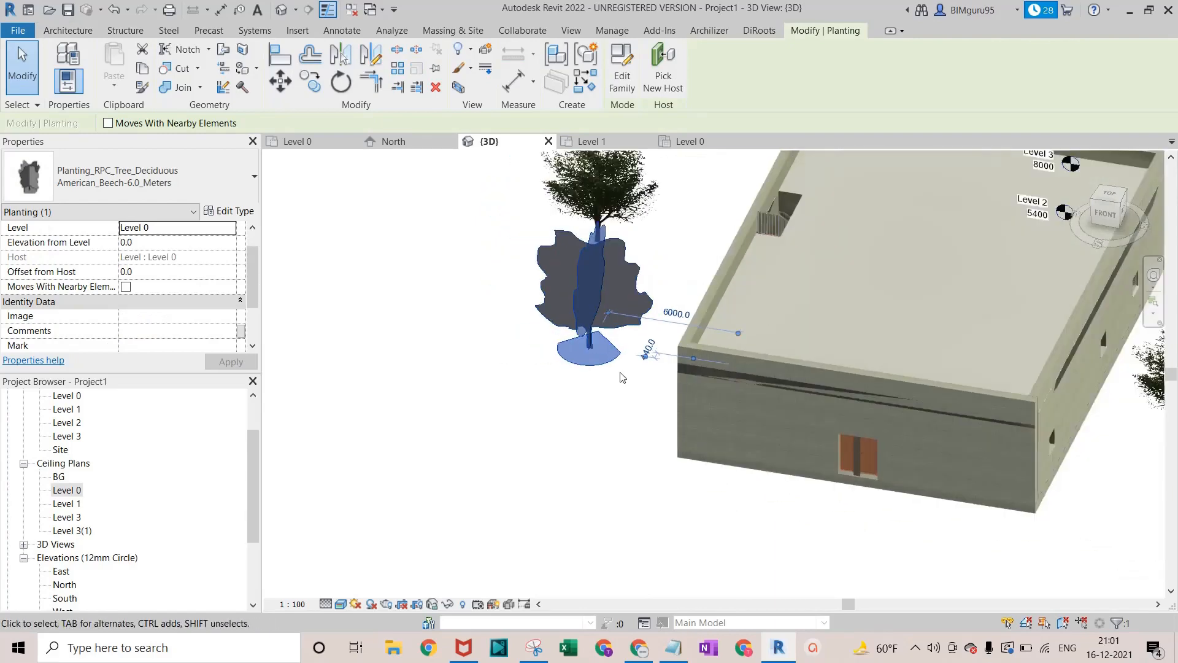
pyautogui.keyDown('shift'); pyautogui.moveTo(652, 381); pyautogui.dragTo(562, 432, button='middle'); pyautogui.keyUp('shift')
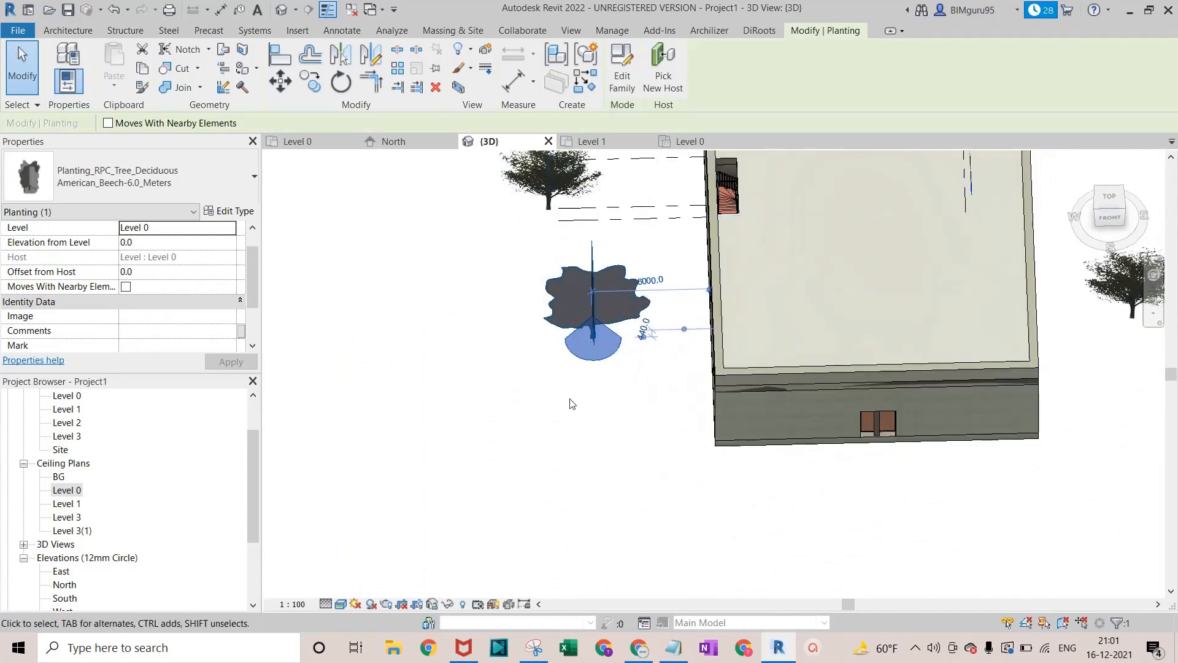
pyautogui.scroll(-3, 572, 403)
pyautogui.press('Escape')
pyautogui.scroll(3, 913, 230)
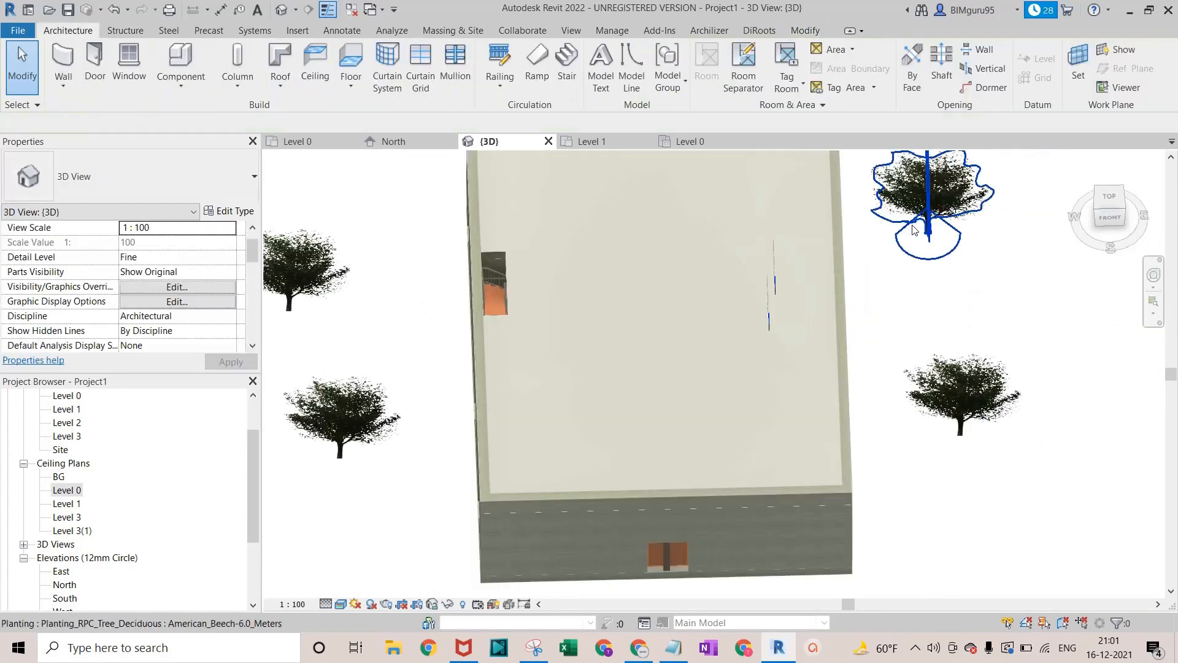
pyautogui.scroll(-1, 518, 322)
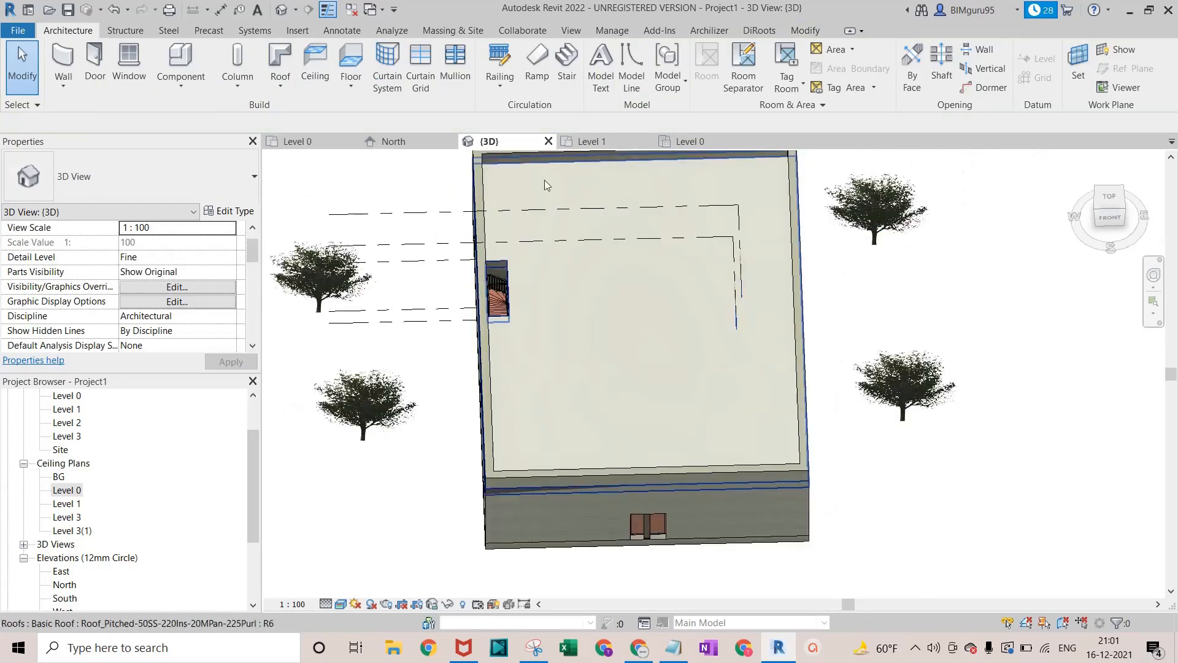
# Return to the Level 0 floor plan and look through the component types already loaded in the project
pyautogui.click(310, 140)
pyautogui.scroll(-3, 540, 322)
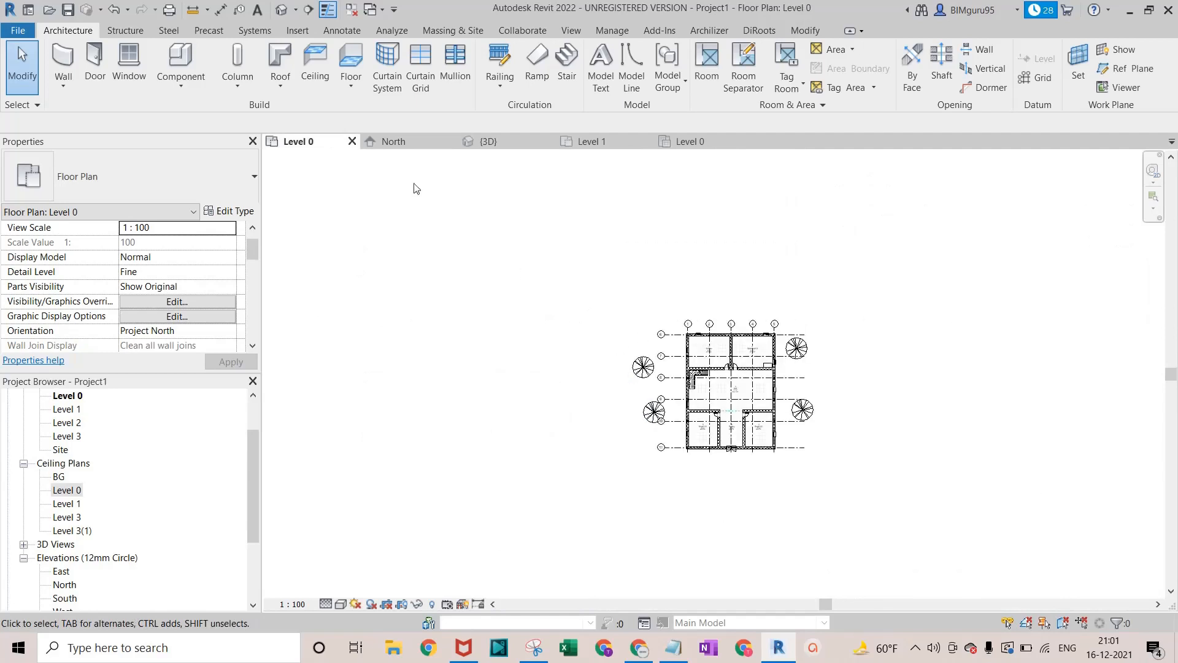
pyautogui.click(182, 85)
pyautogui.click(198, 111)
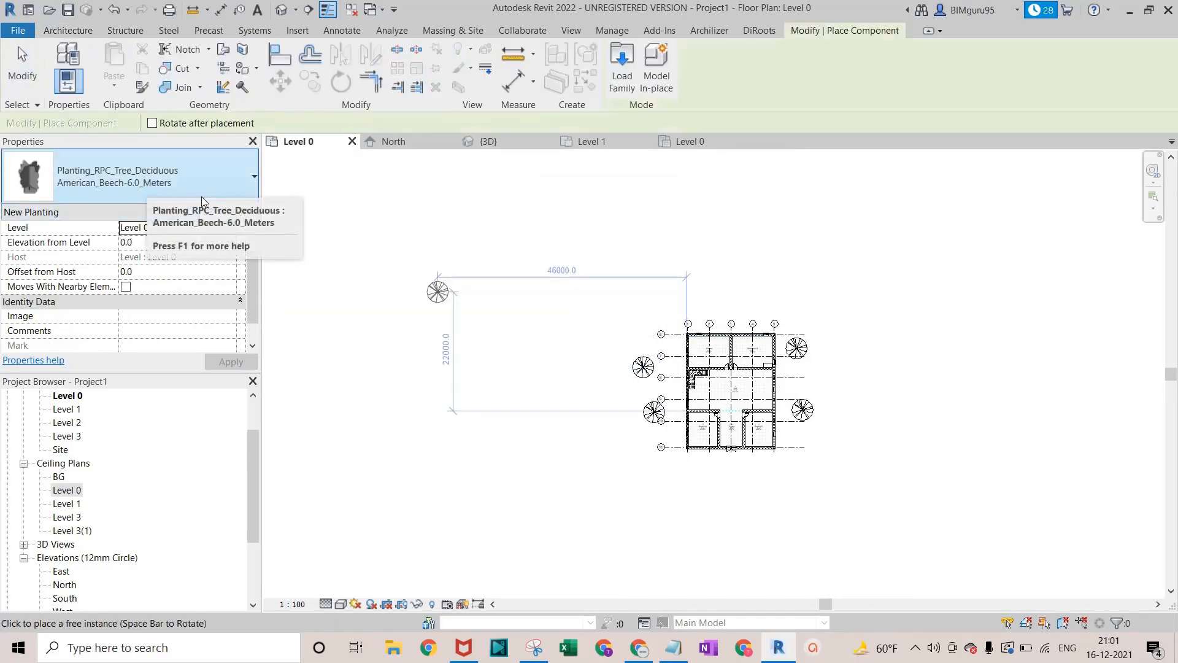
pyautogui.click(201, 196)
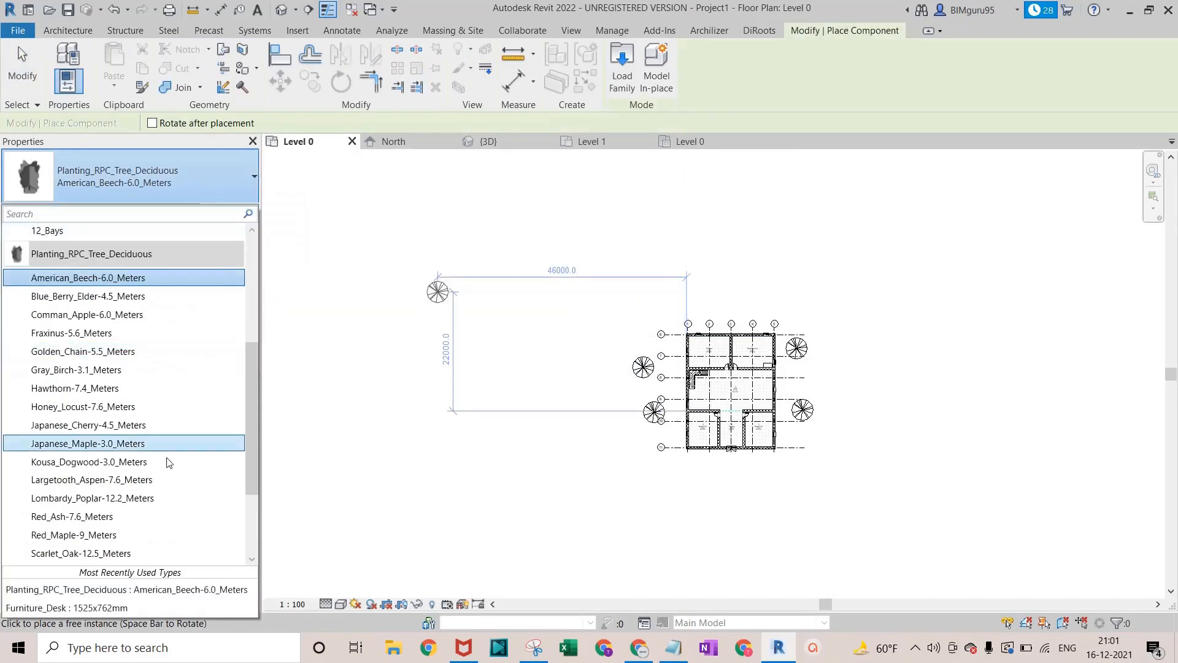
pyautogui.scroll(2, 166, 402)
pyautogui.scroll(1, 163, 396)
pyautogui.press('Escape')
pyautogui.press('Escape')
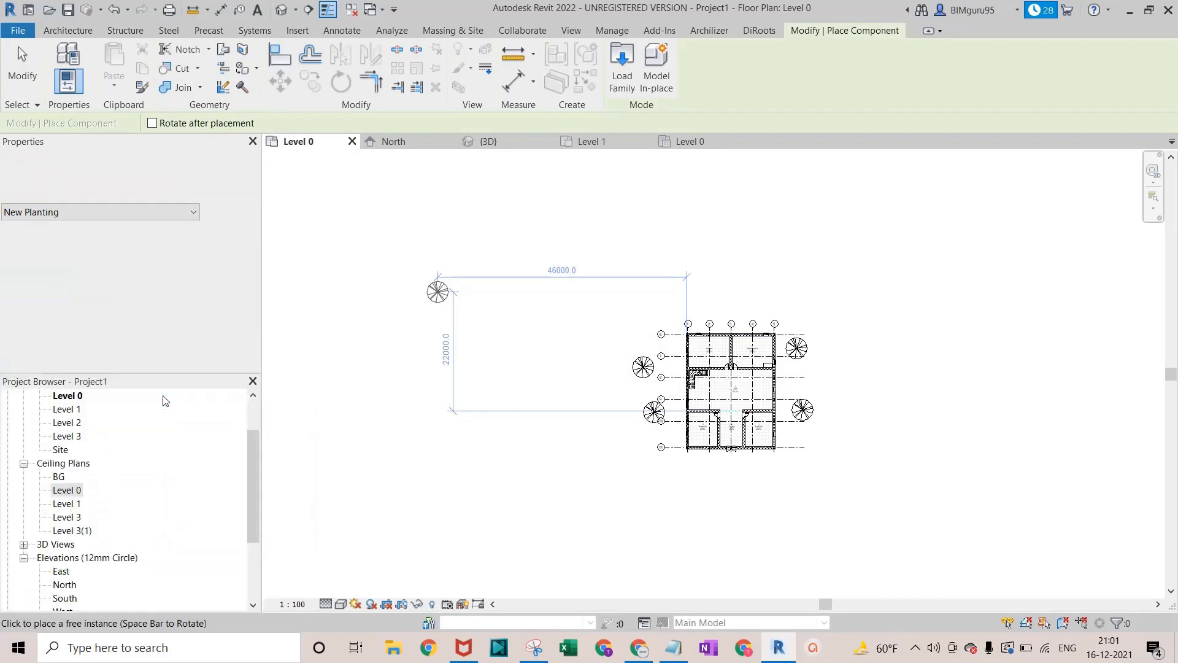
# Search the Autodesk family library for furniture, filter it to the Furniture category, and load the Furniture_Bed_1 family
pyautogui.click(612, 30)
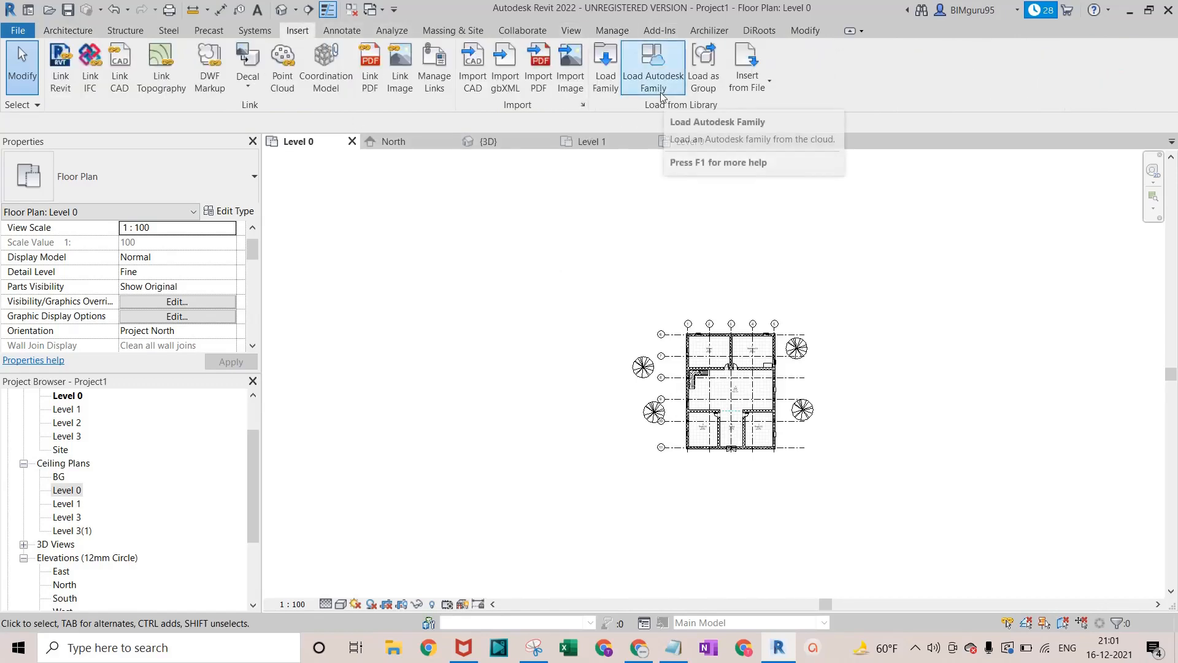
pyautogui.click(659, 92)
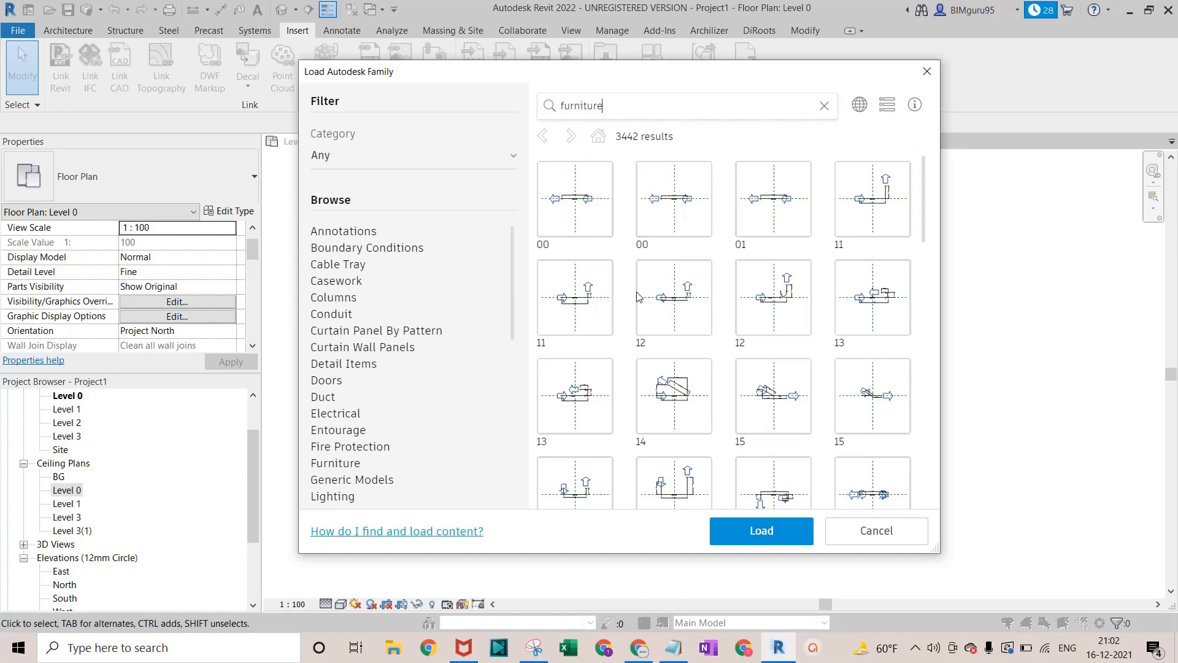
pyautogui.press('Return')
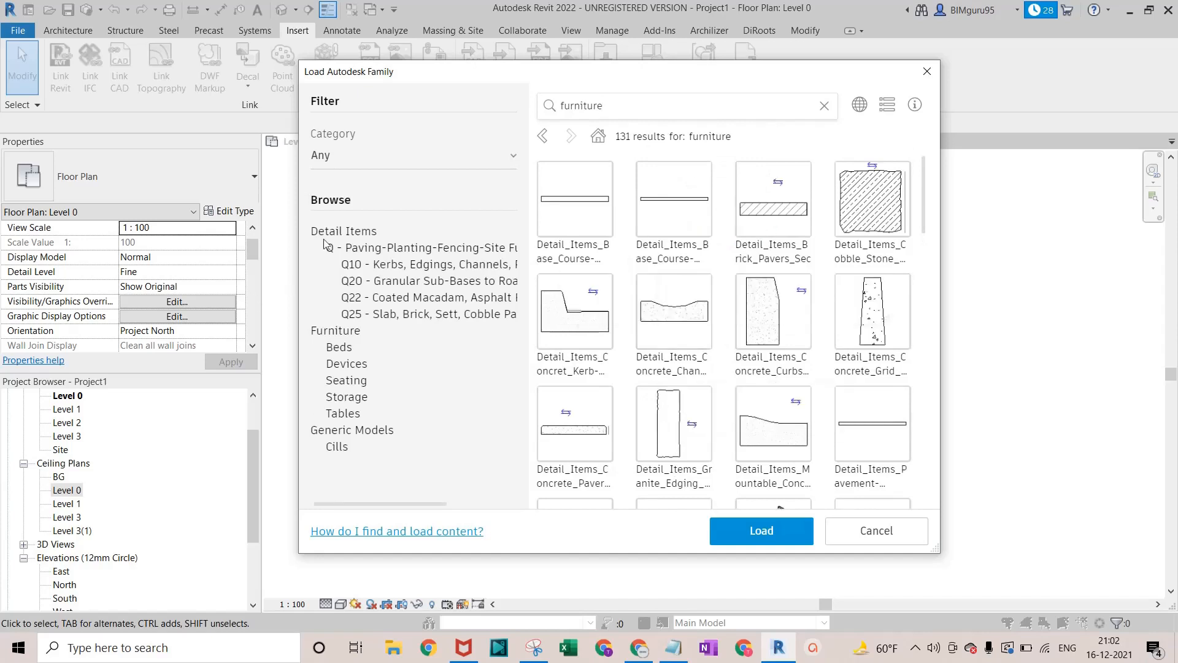
pyautogui.click(508, 158)
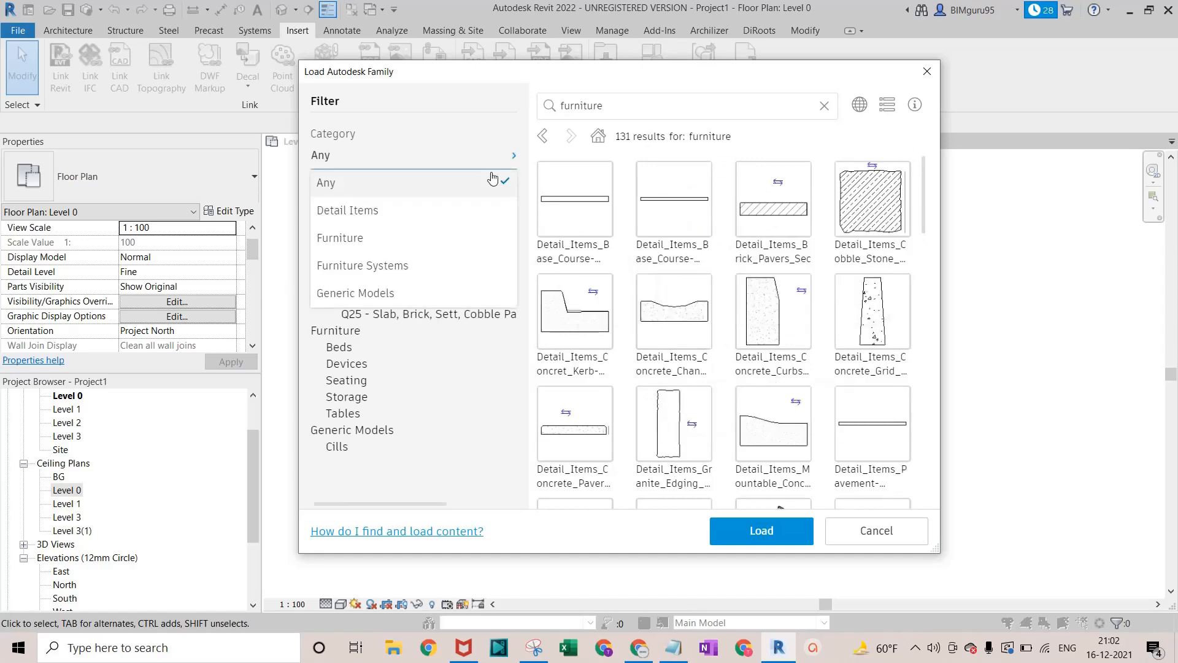
pyautogui.click(384, 245)
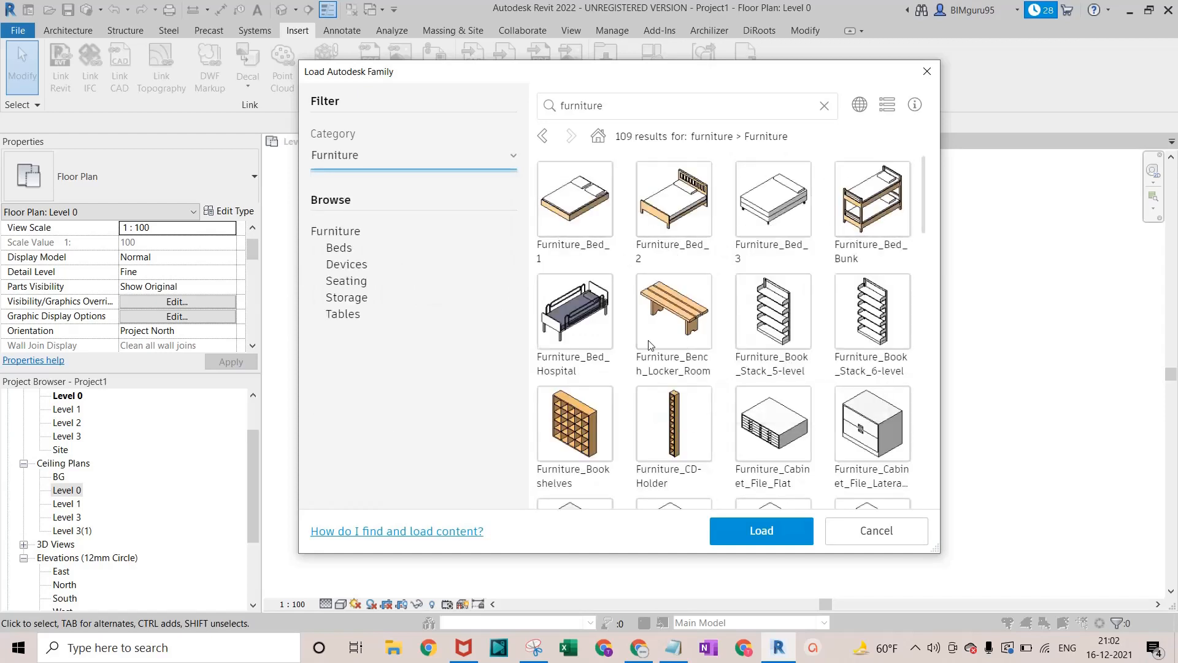
pyautogui.click(593, 221)
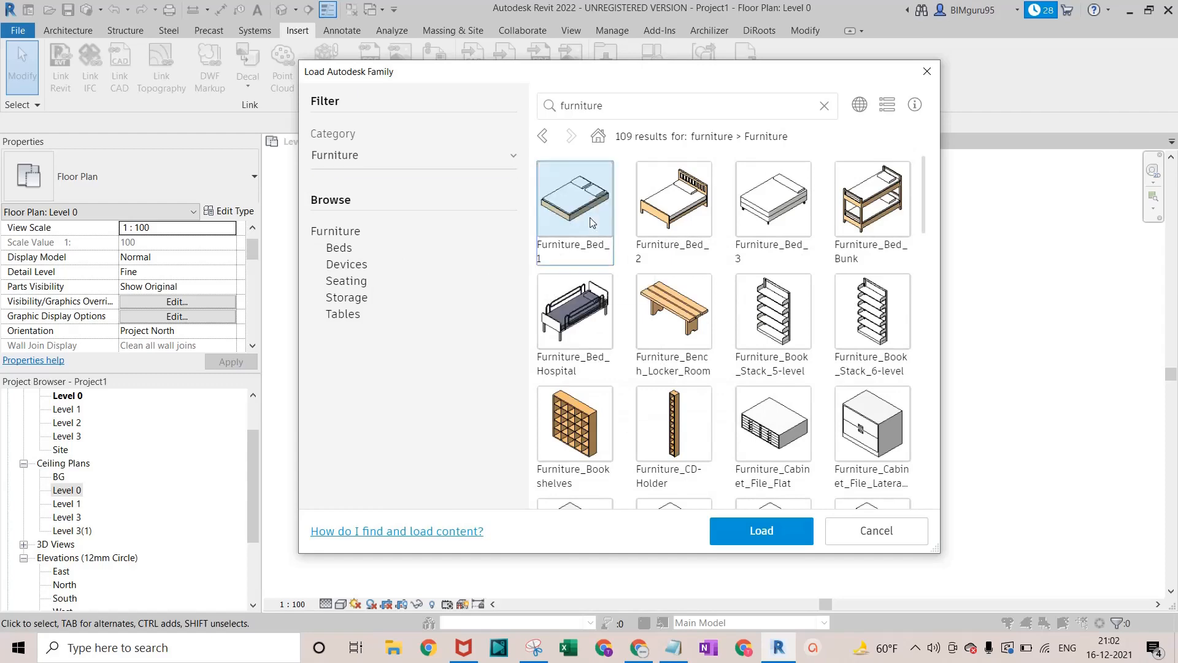
pyautogui.click(762, 533)
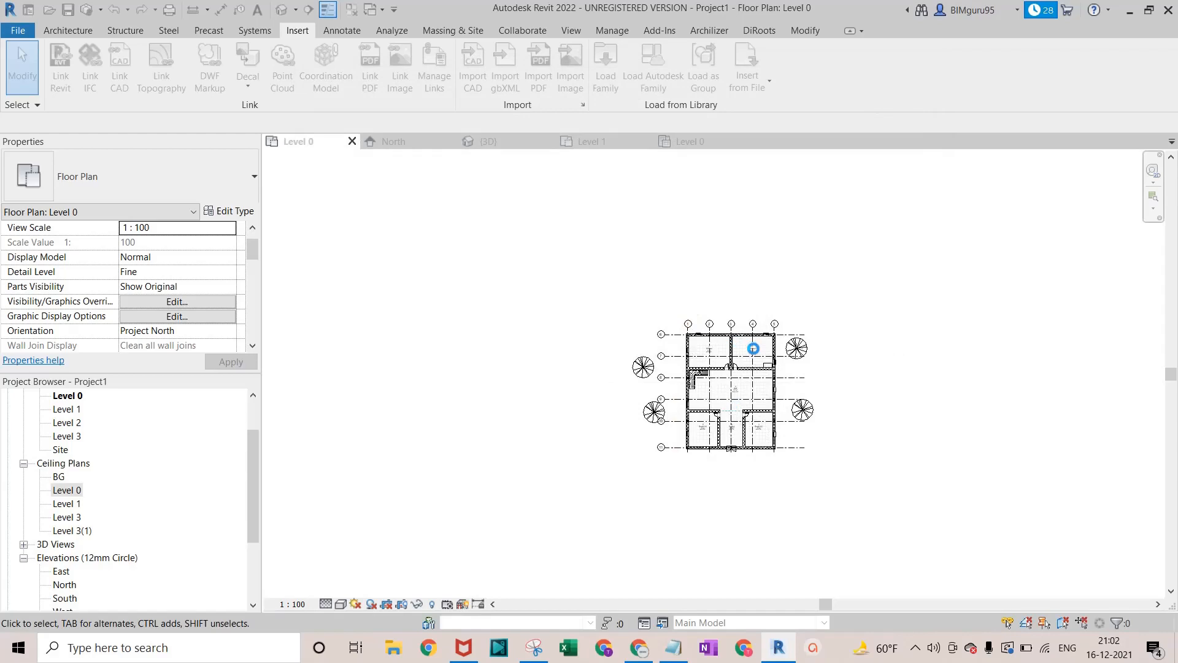
# Place a Furniture_Bed_1 of type 1346x1880x355mm-Double in Bedroom-01's corner between the grid 5 and grid 6 walls, headboard against the grid 6 wall
pyautogui.scroll(5, 767, 359)
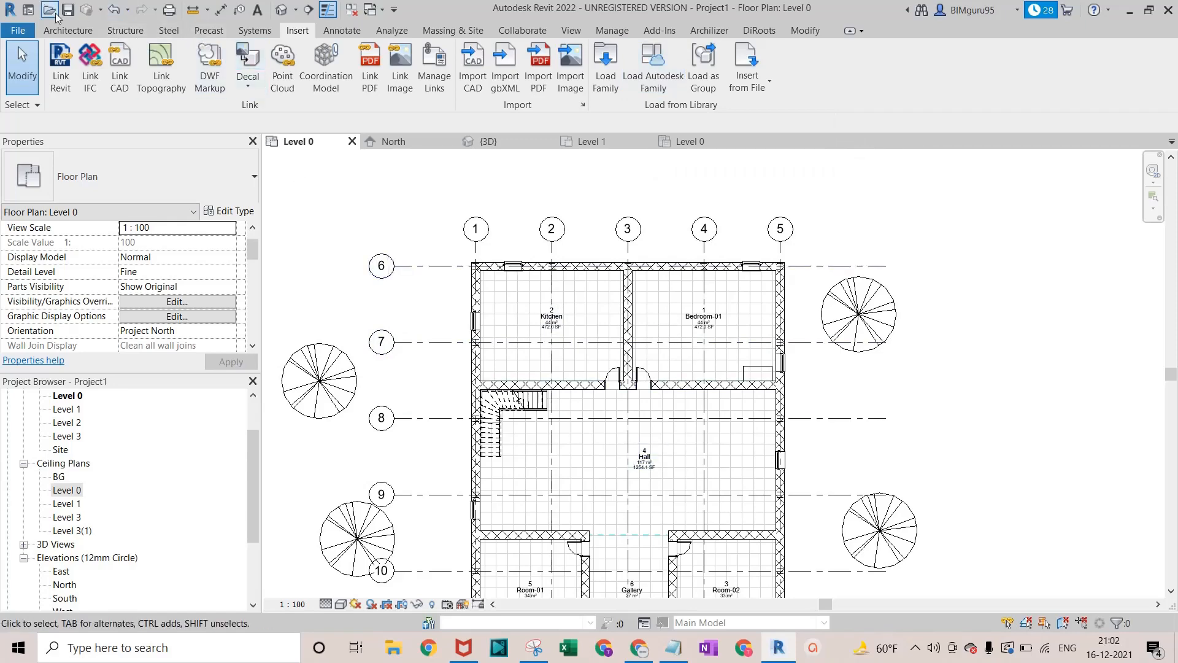
pyautogui.click(65, 29)
pyautogui.click(181, 76)
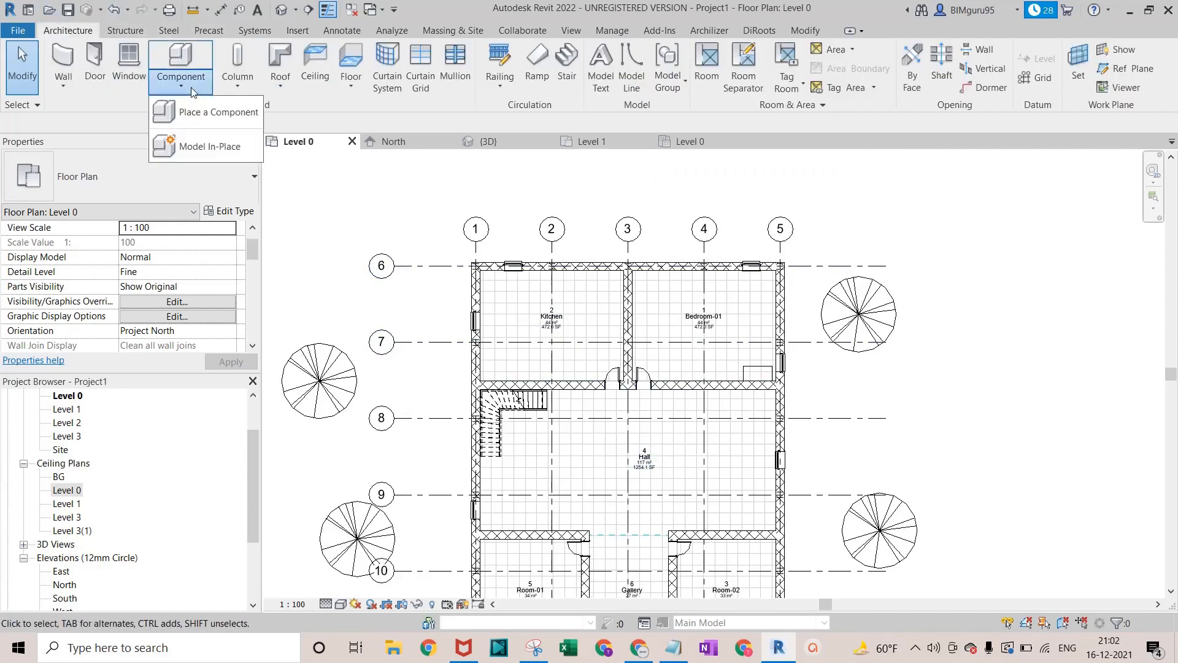
pyautogui.click(203, 111)
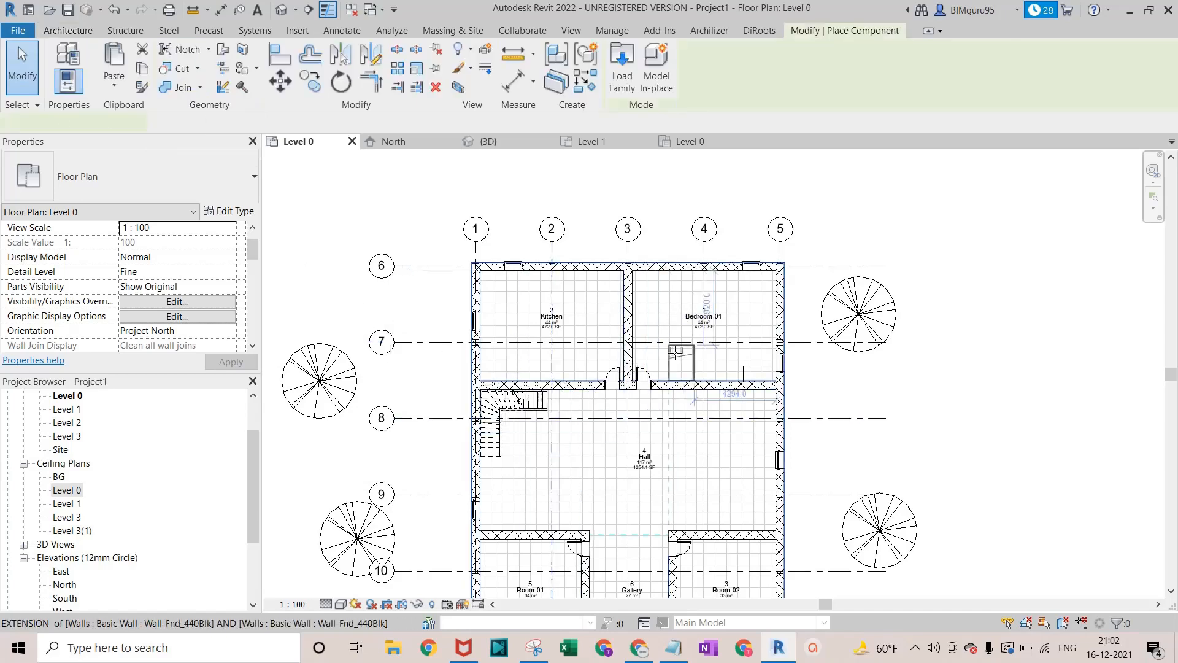
pyautogui.scroll(5, 716, 279)
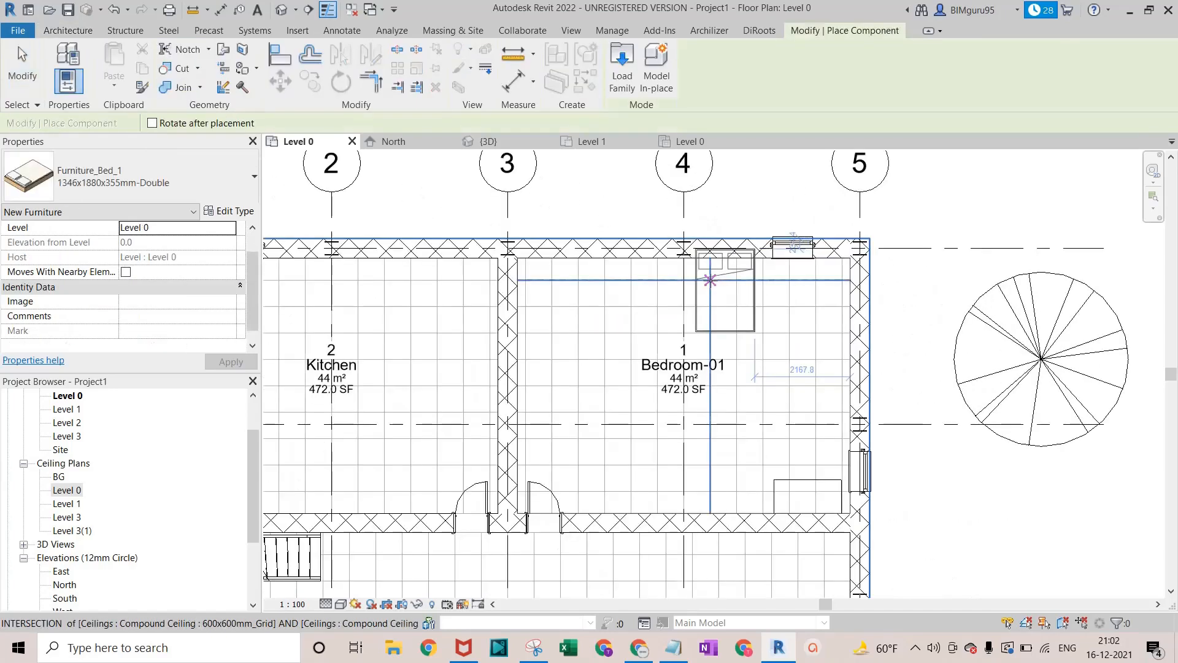
pyautogui.scroll(1, 710, 281)
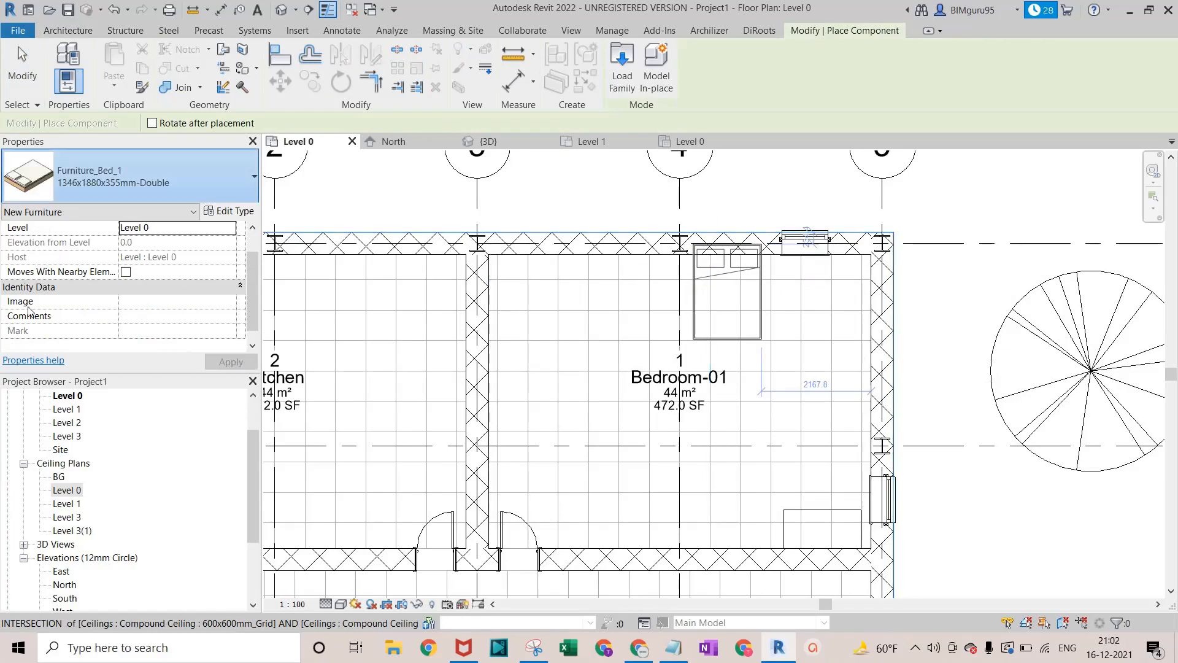
pyautogui.click(38, 167)
pyautogui.click(112, 300)
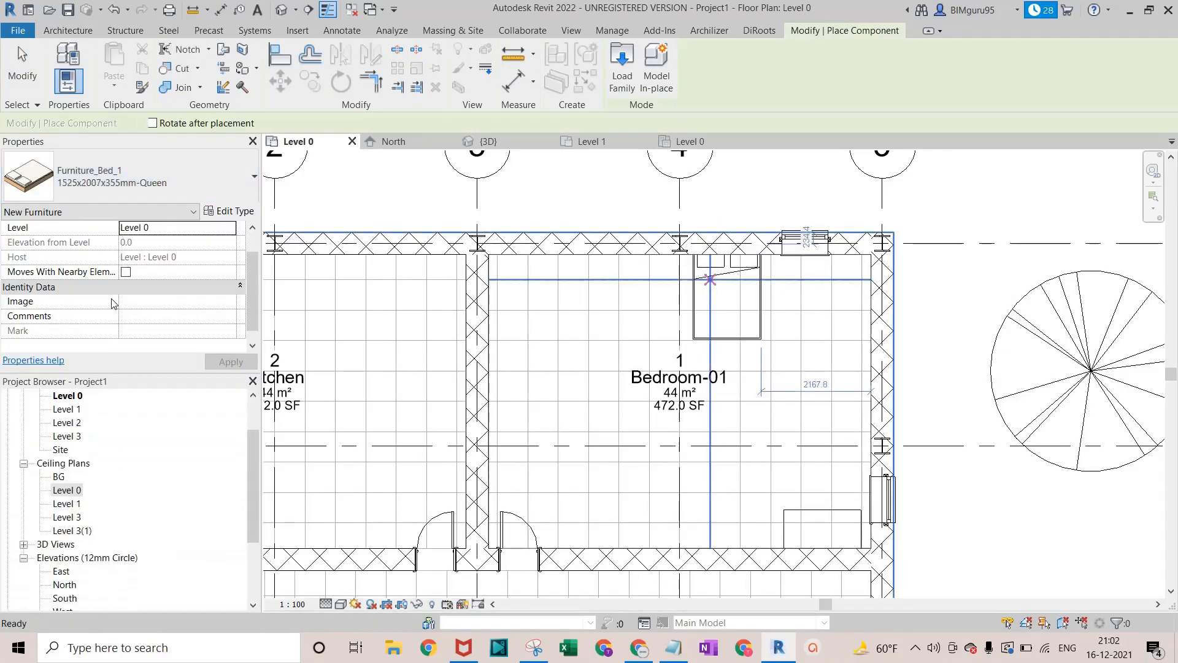
pyautogui.click(145, 181)
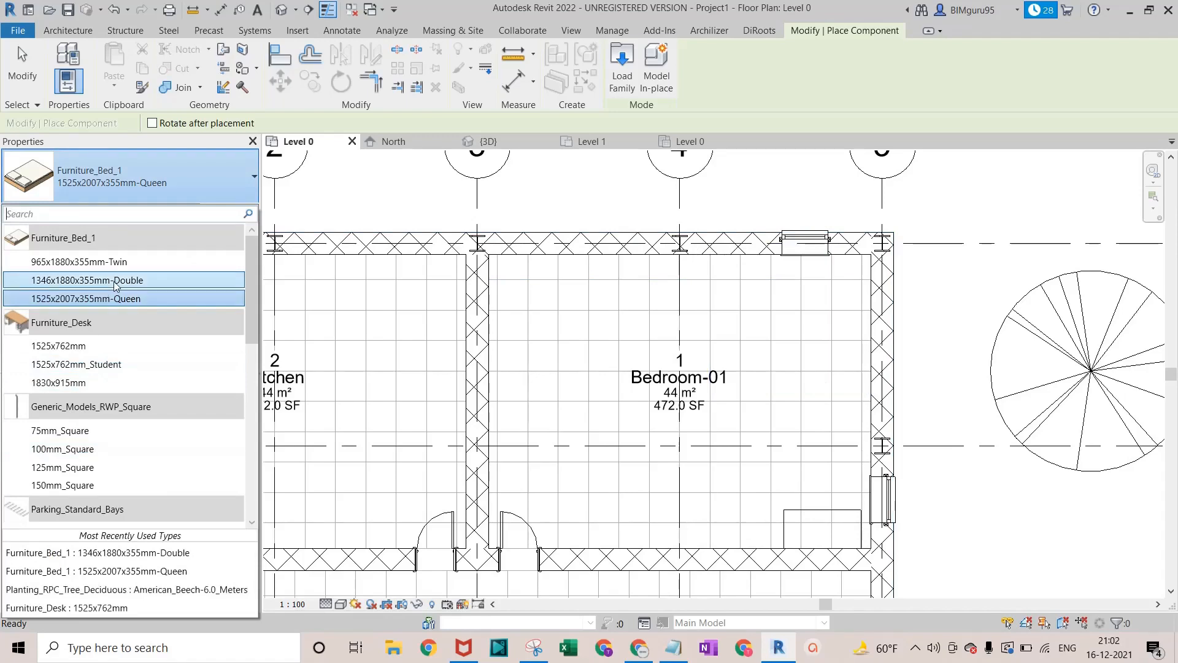
pyautogui.click(92, 279)
pyautogui.scroll(3, 691, 293)
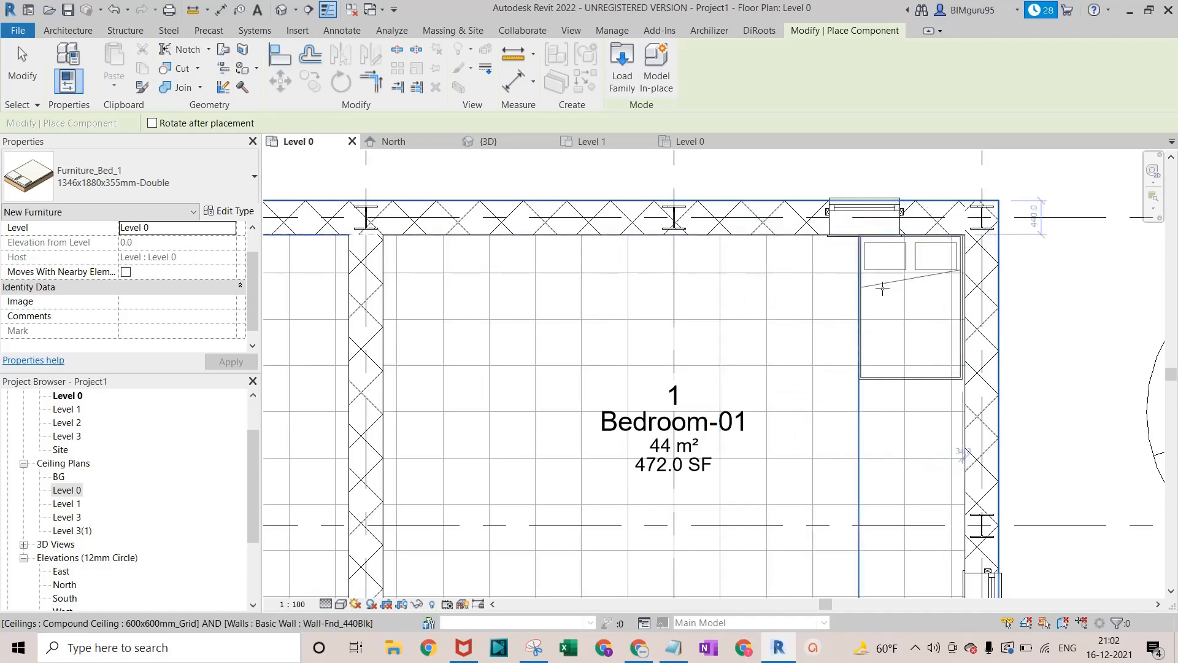
pyautogui.click(862, 288)
# Place another 1346x1880x355mm-Double bed in the Kitchen's corner between the grid 3 and grid 6 walls, and end component placement
pyautogui.scroll(-5, 709, 313)
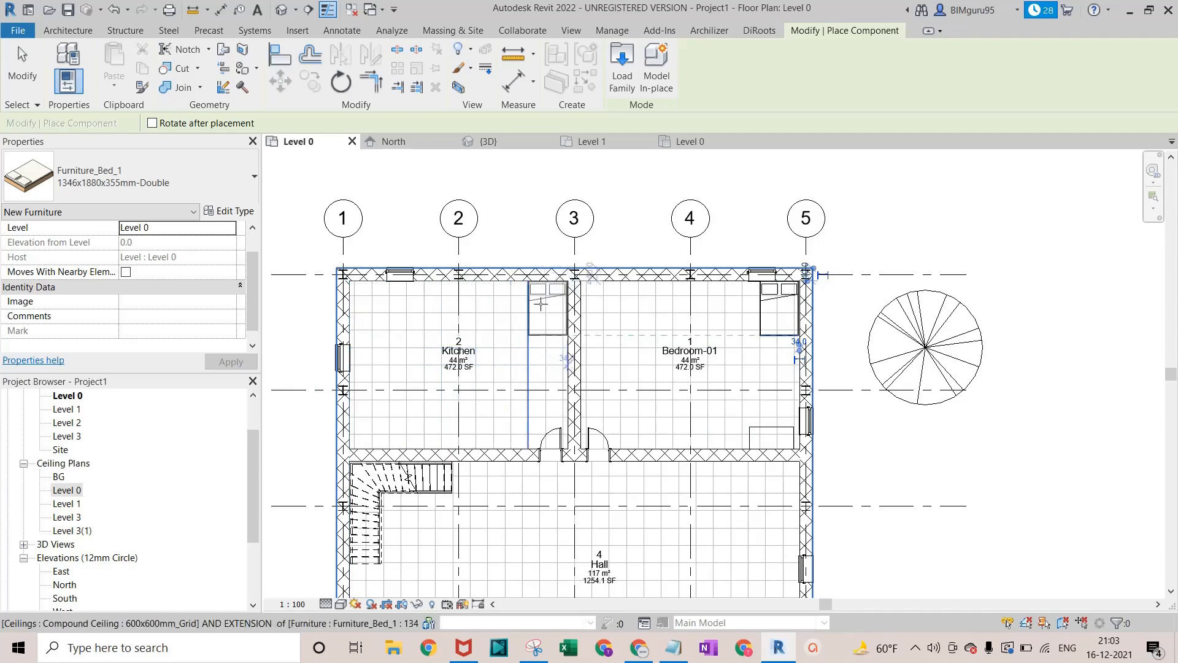
pyautogui.click(516, 304)
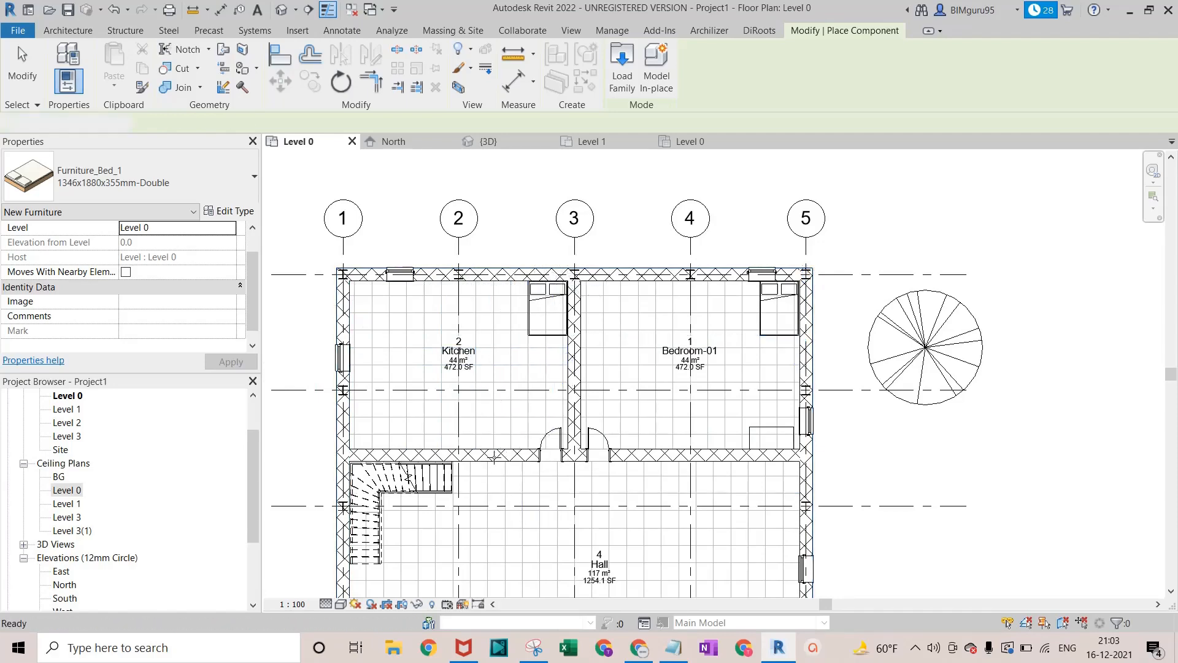
pyautogui.press('Escape')
pyautogui.press('Escape')
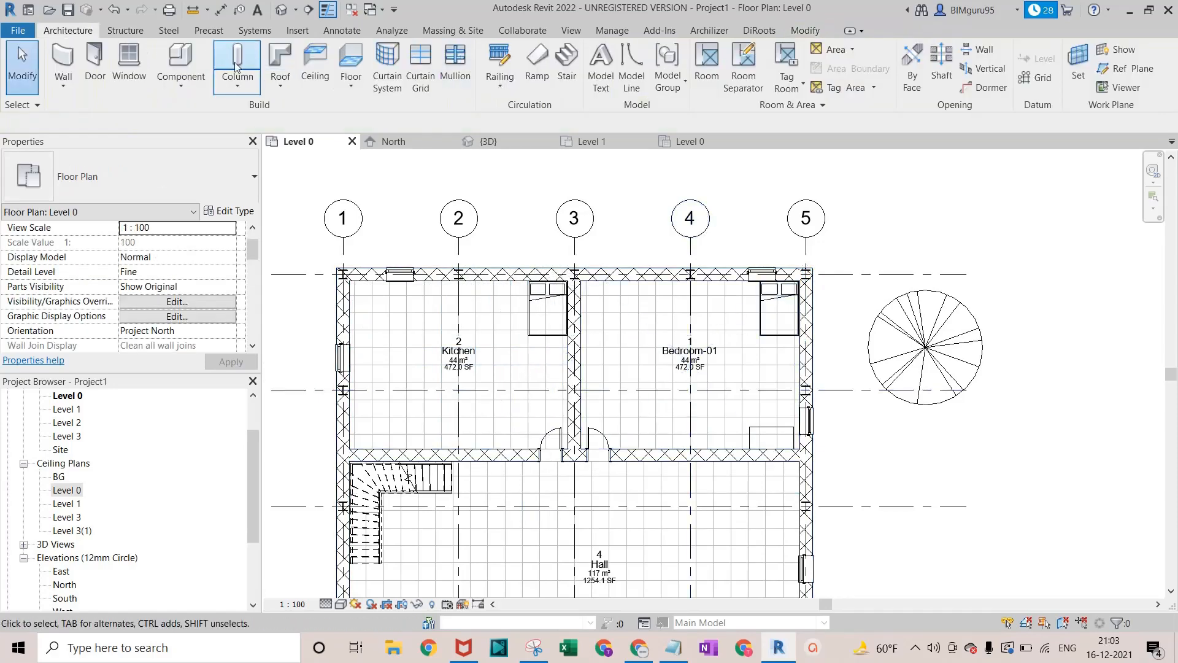
# Browse the Seating families in the Autodesk family library's Furniture category and load the Furniture_Chair_Desk_2 family
pyautogui.click(184, 90)
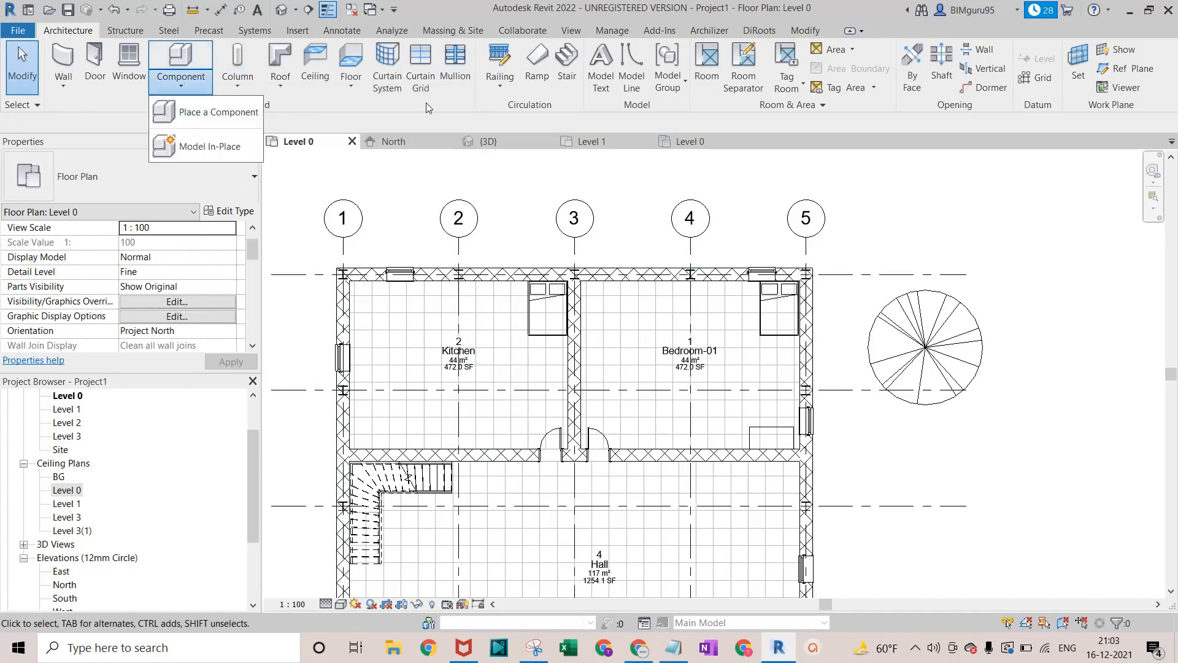
pyautogui.click(297, 30)
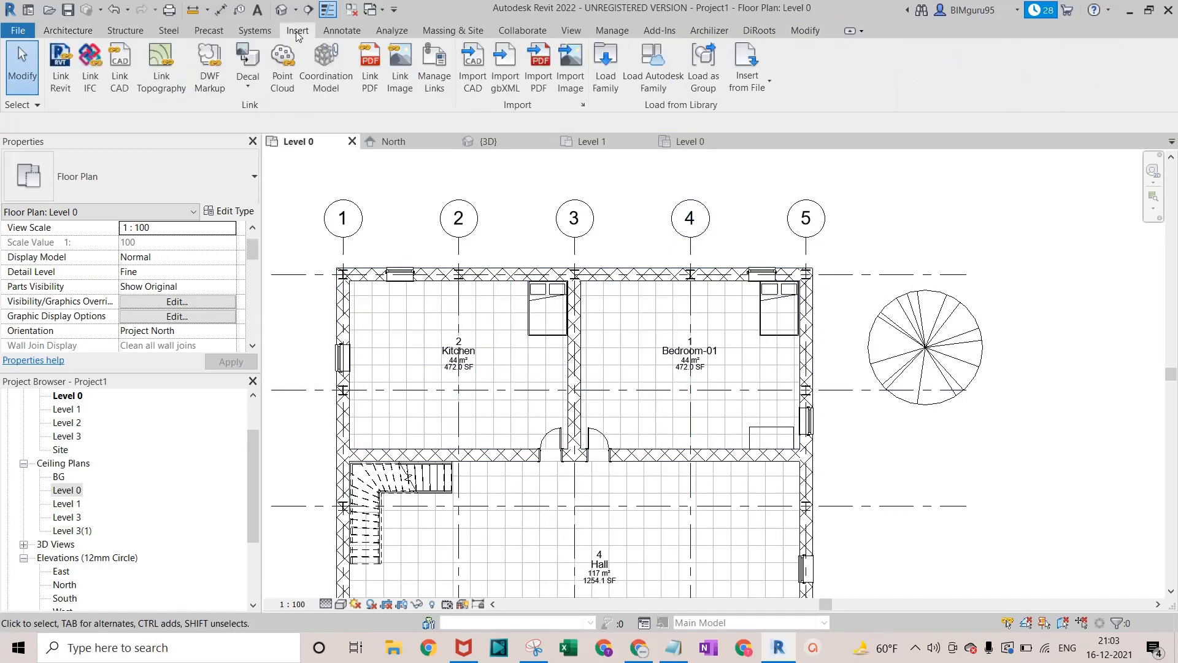
pyautogui.click(661, 78)
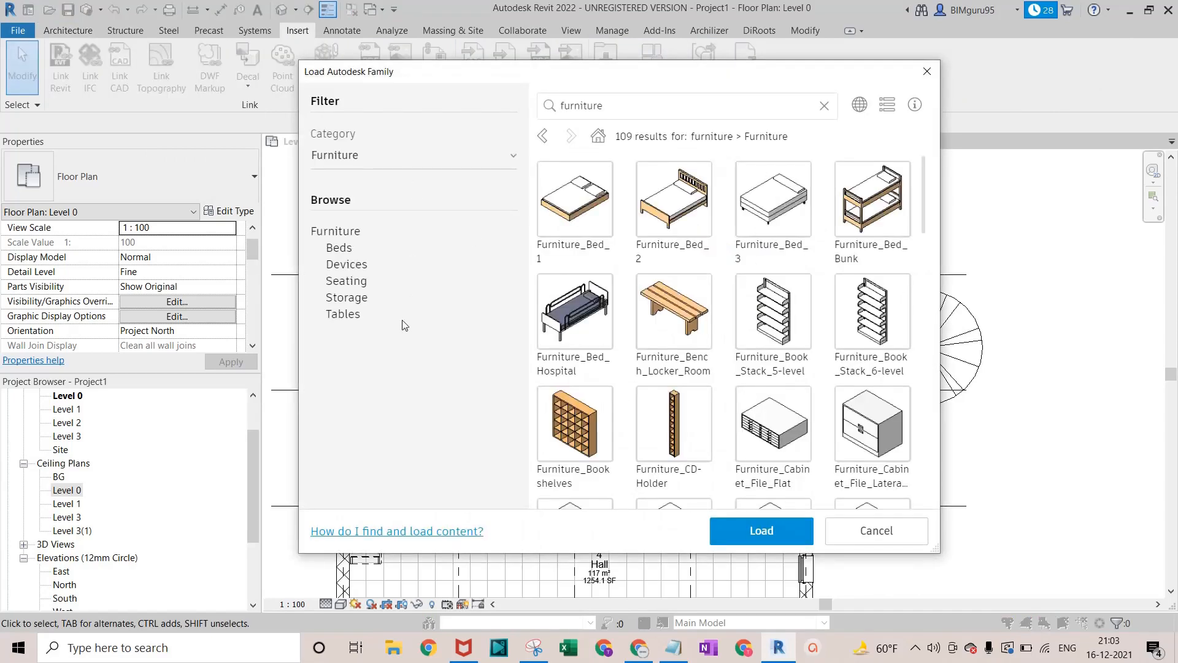
pyautogui.click(344, 281)
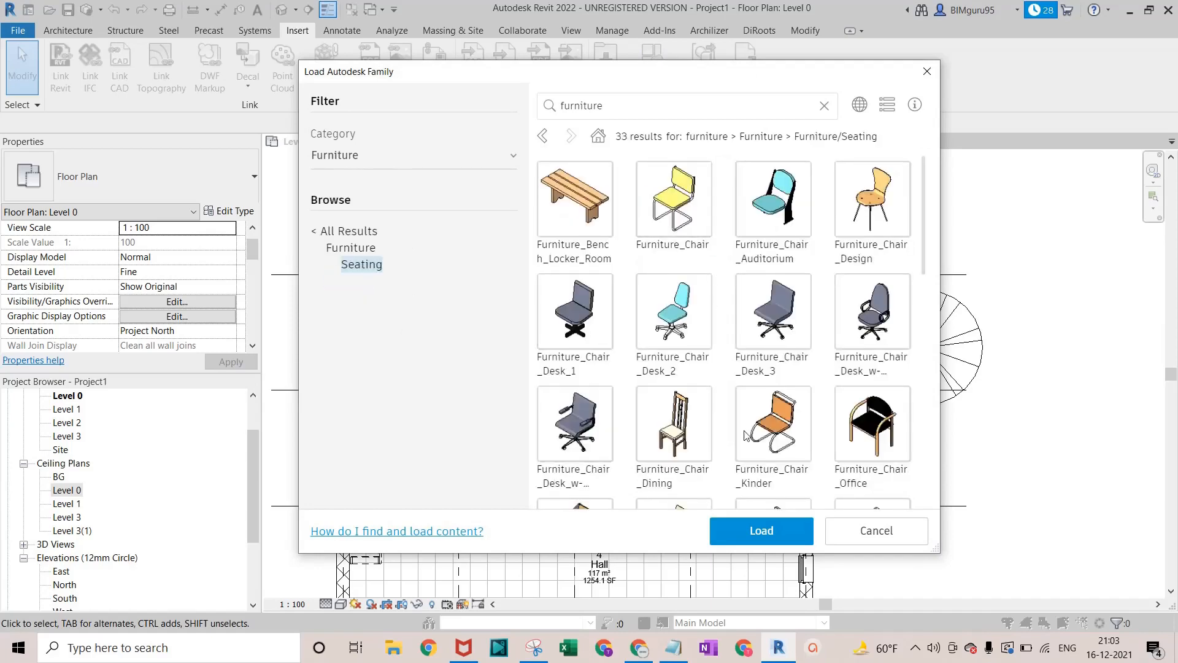
pyautogui.scroll(-3, 745, 434)
pyautogui.scroll(-1, 716, 395)
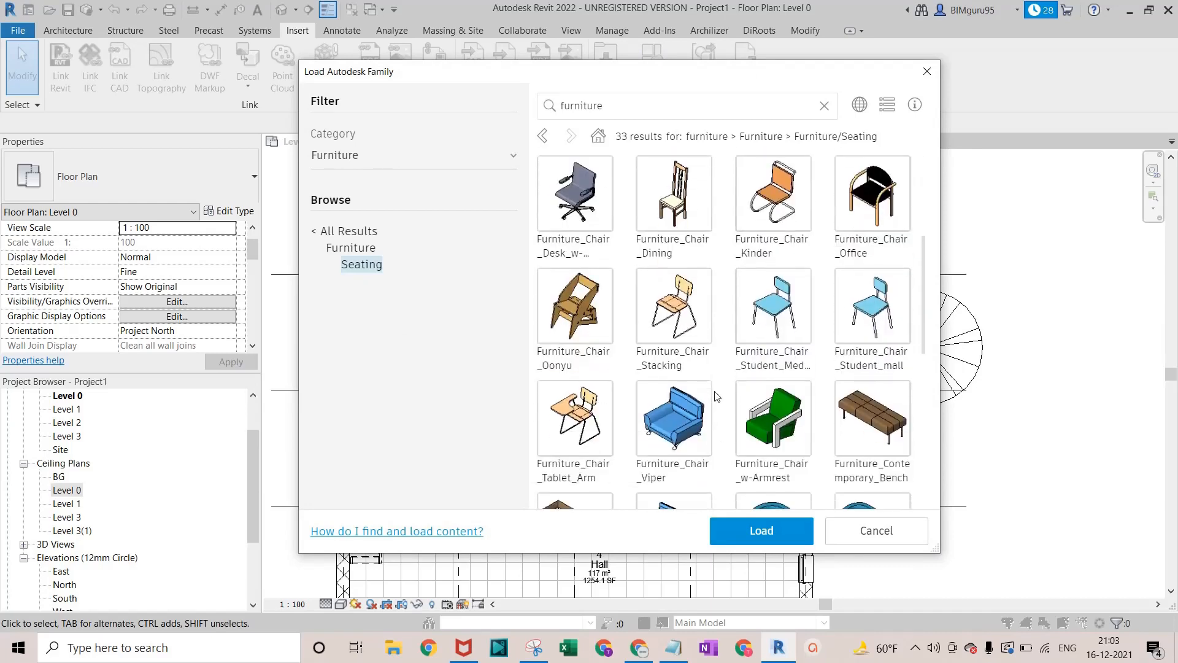
pyautogui.scroll(-4, 716, 396)
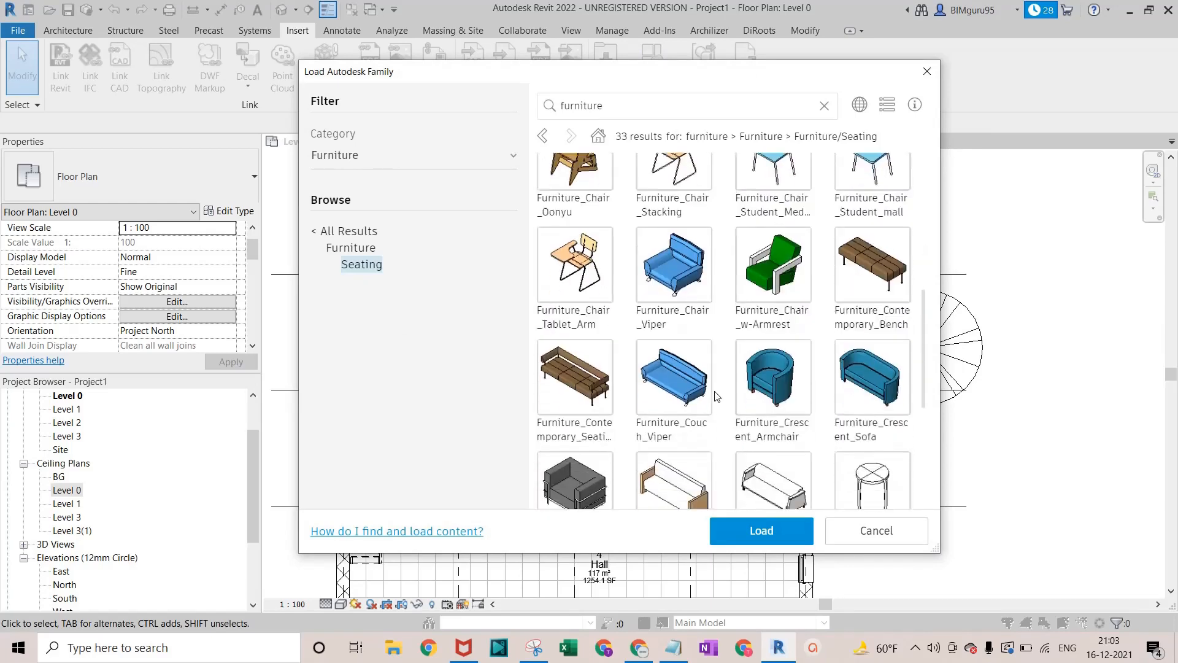
pyautogui.scroll(10, 716, 395)
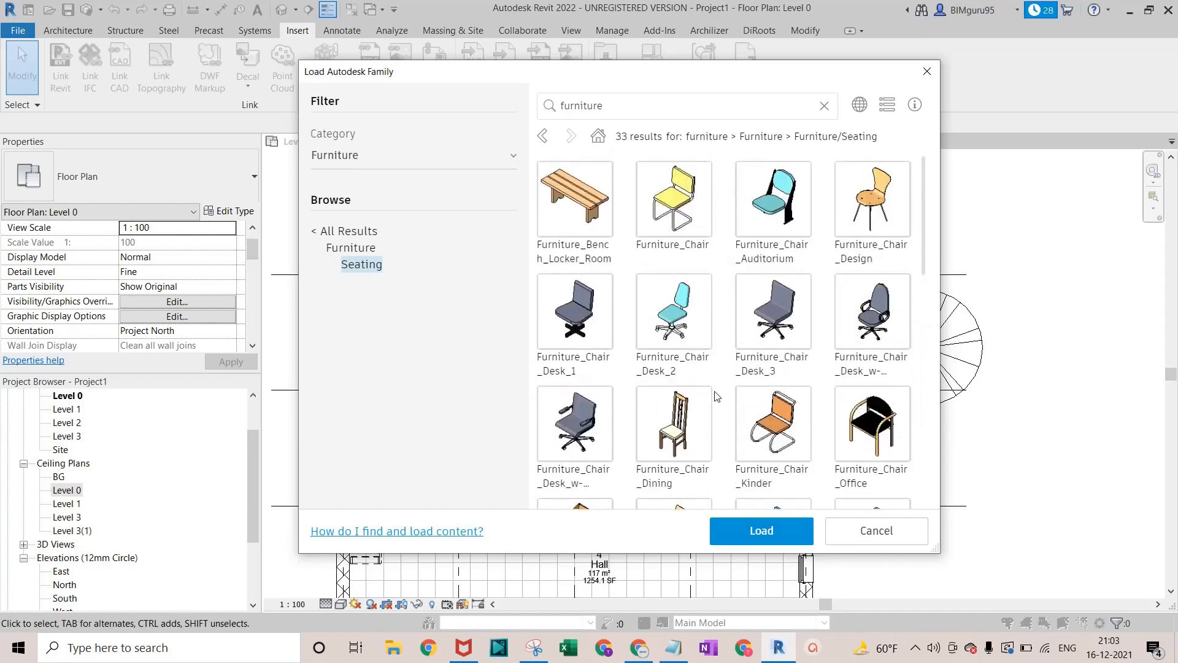
pyautogui.click(667, 308)
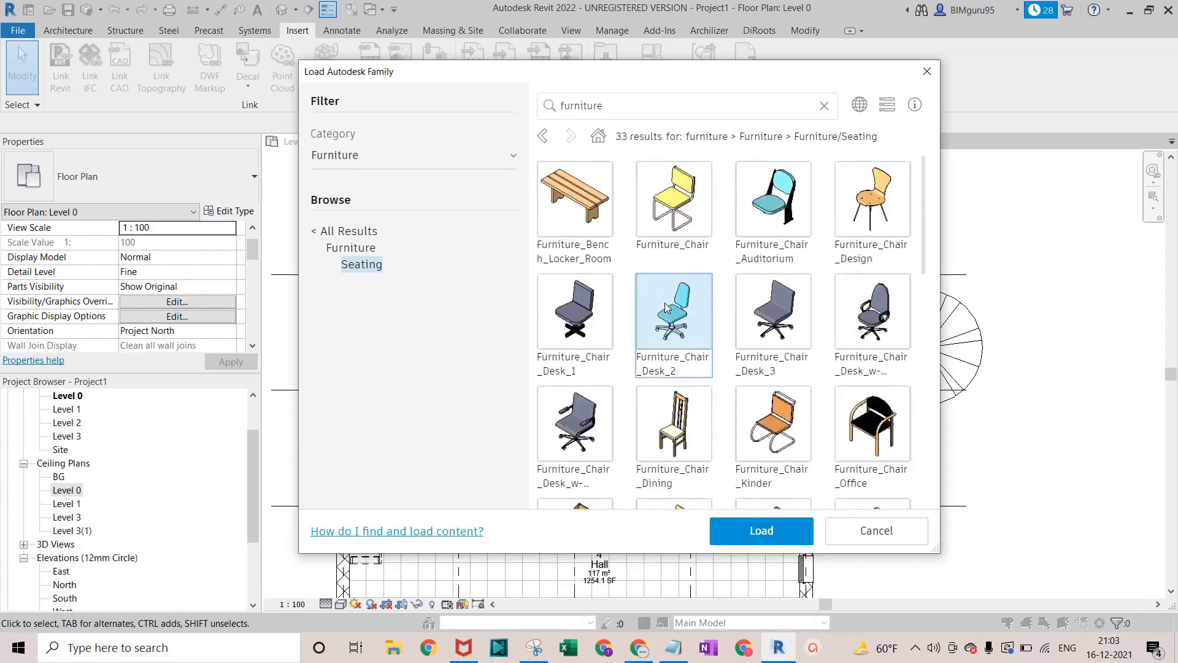
pyautogui.click(762, 531)
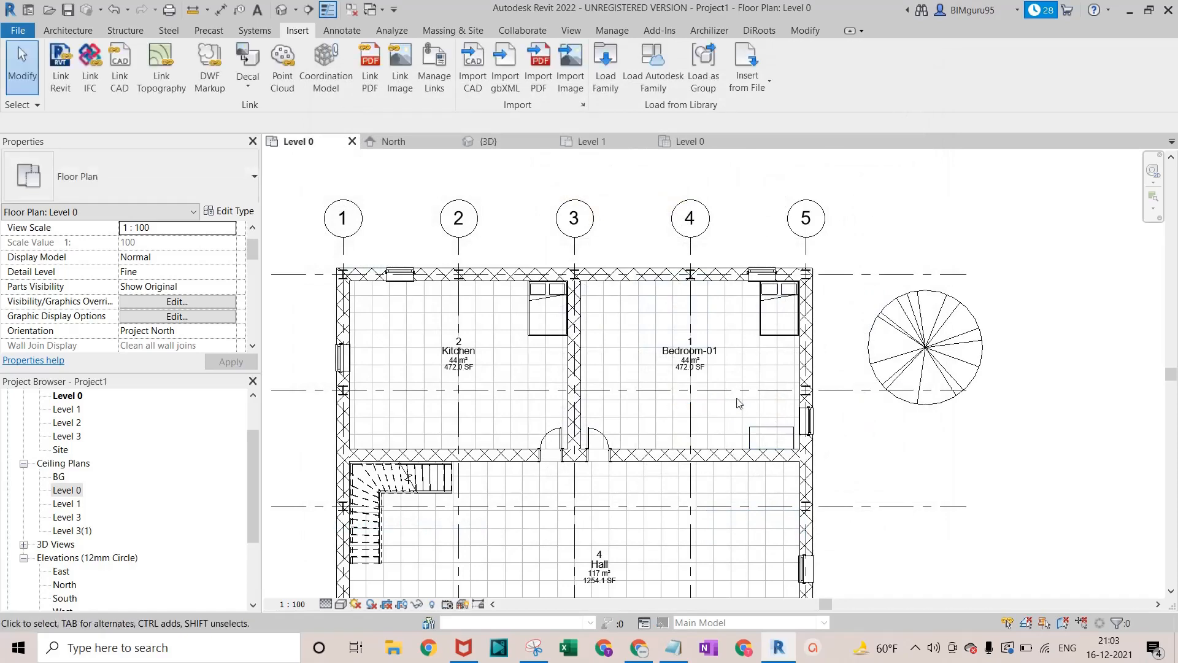
# Place a Furniture_Chair_Desk_2 of type 530x600x400mm beside Bedroom-01's desk, rotating it a quarter turn after placement
pyautogui.click(65, 30)
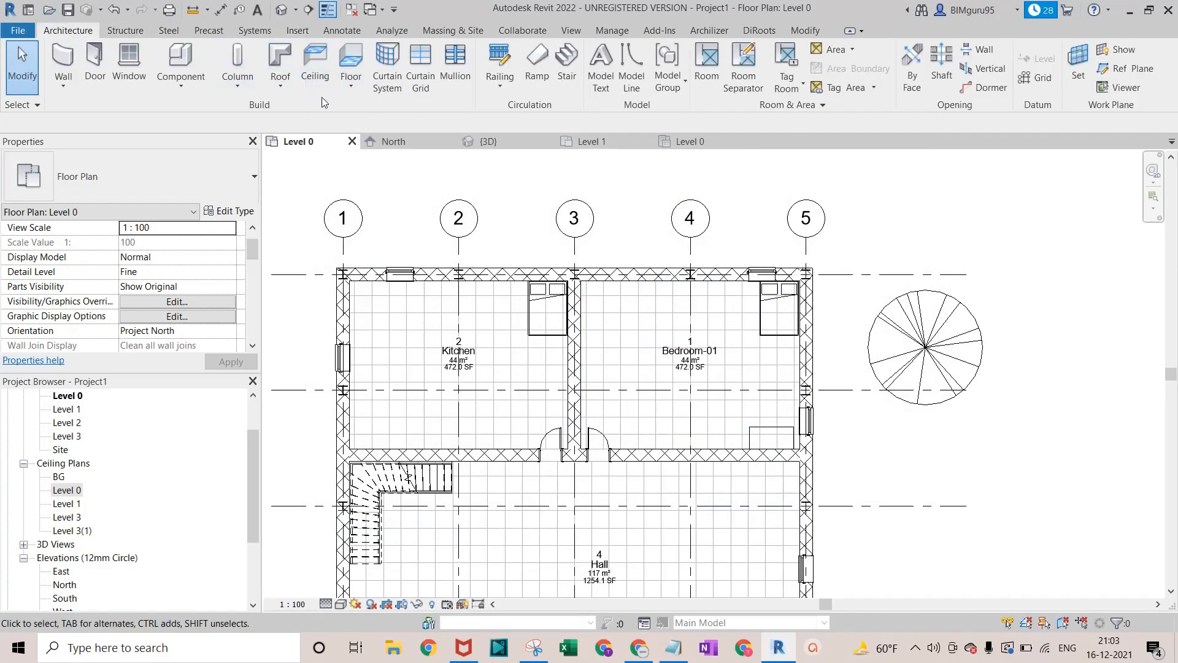
pyautogui.click(178, 83)
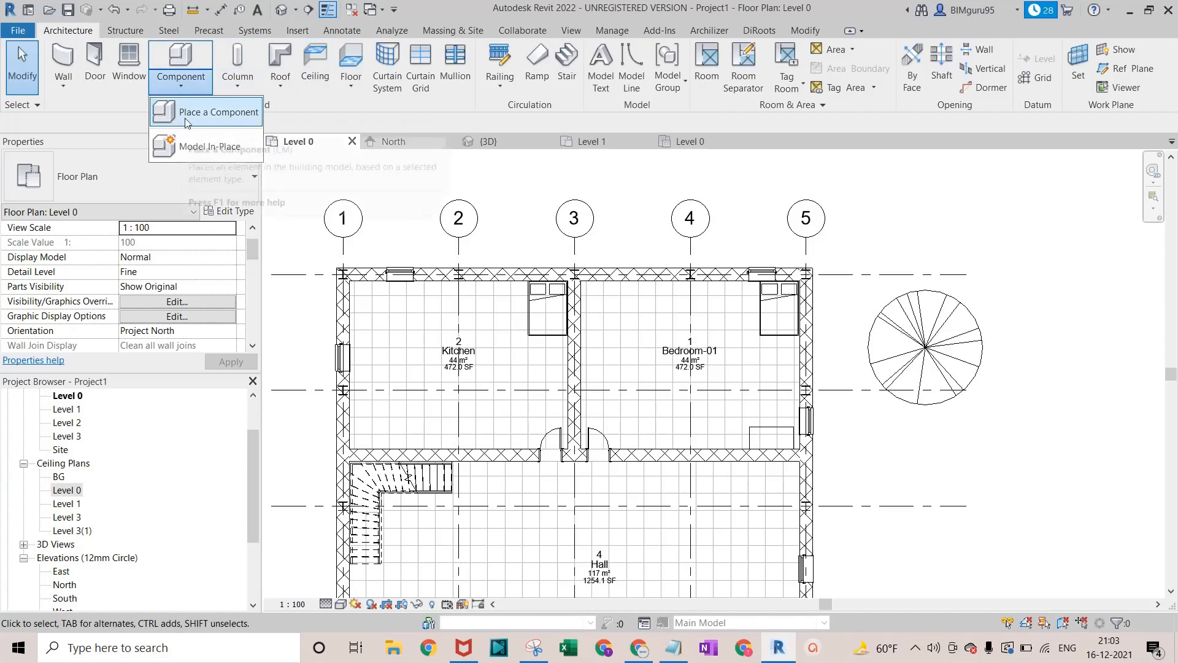
pyautogui.click(178, 123)
pyautogui.scroll(3, 761, 415)
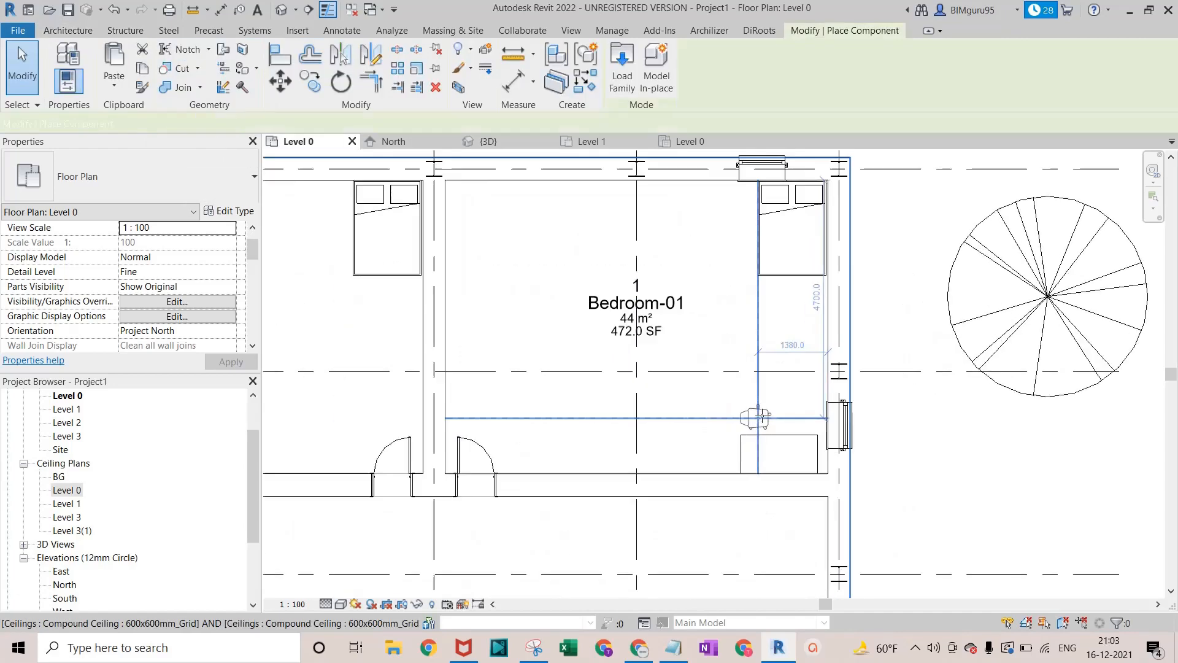
pyautogui.click(153, 123)
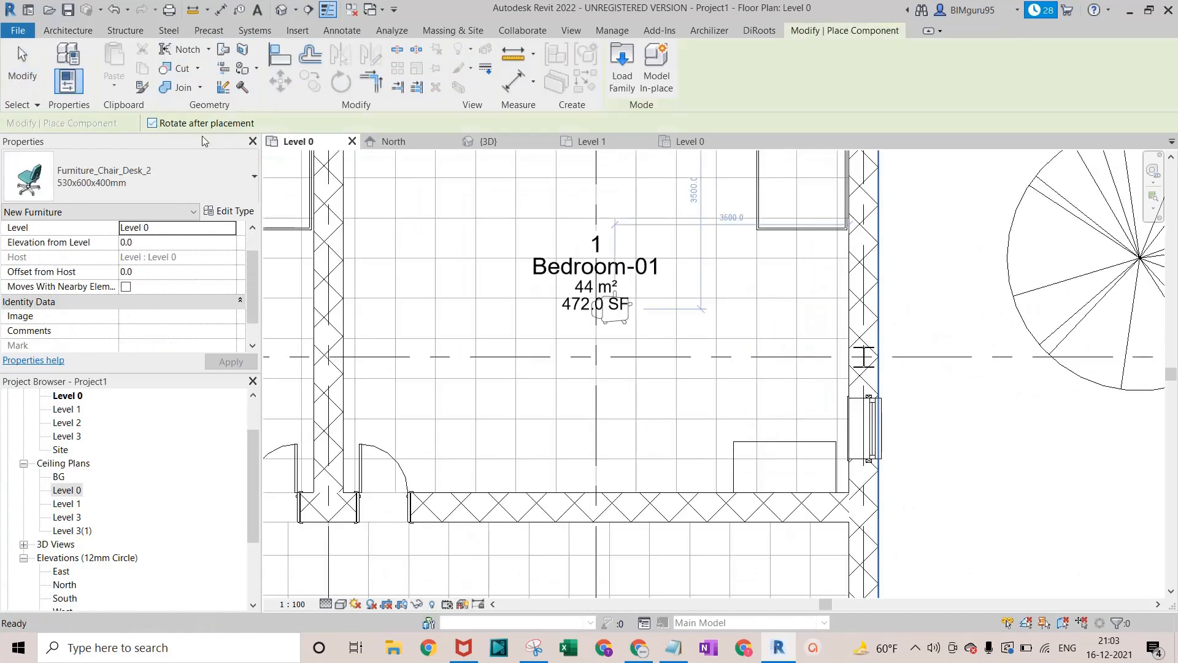
pyautogui.scroll(2, 828, 416)
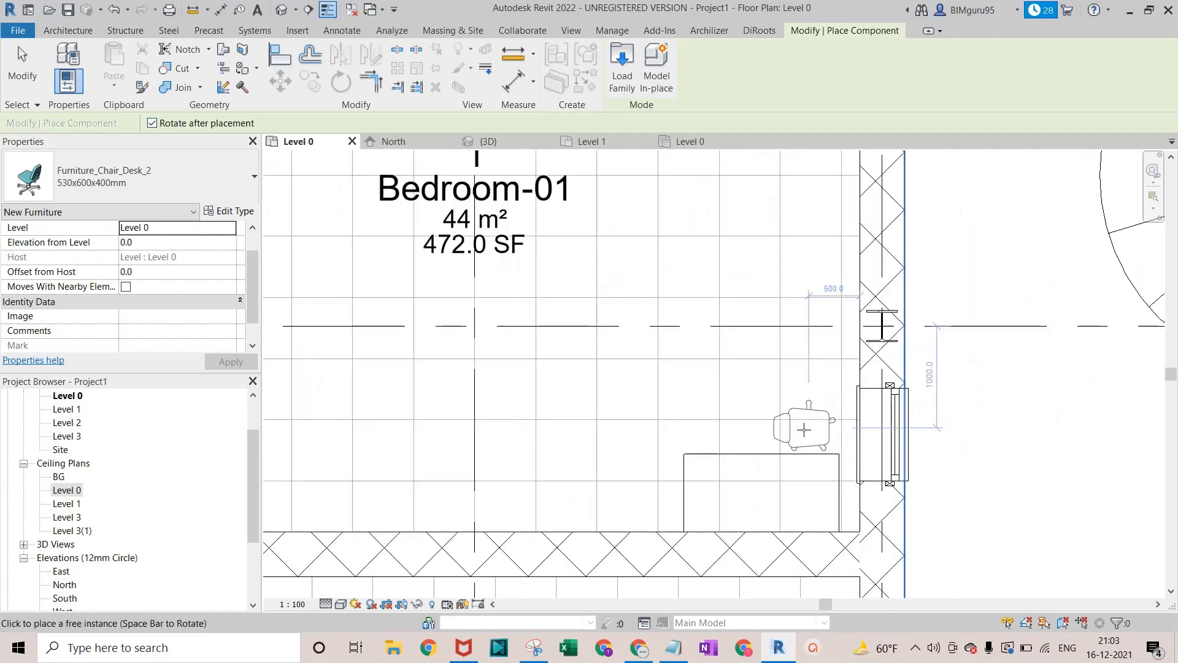
pyautogui.click(754, 417)
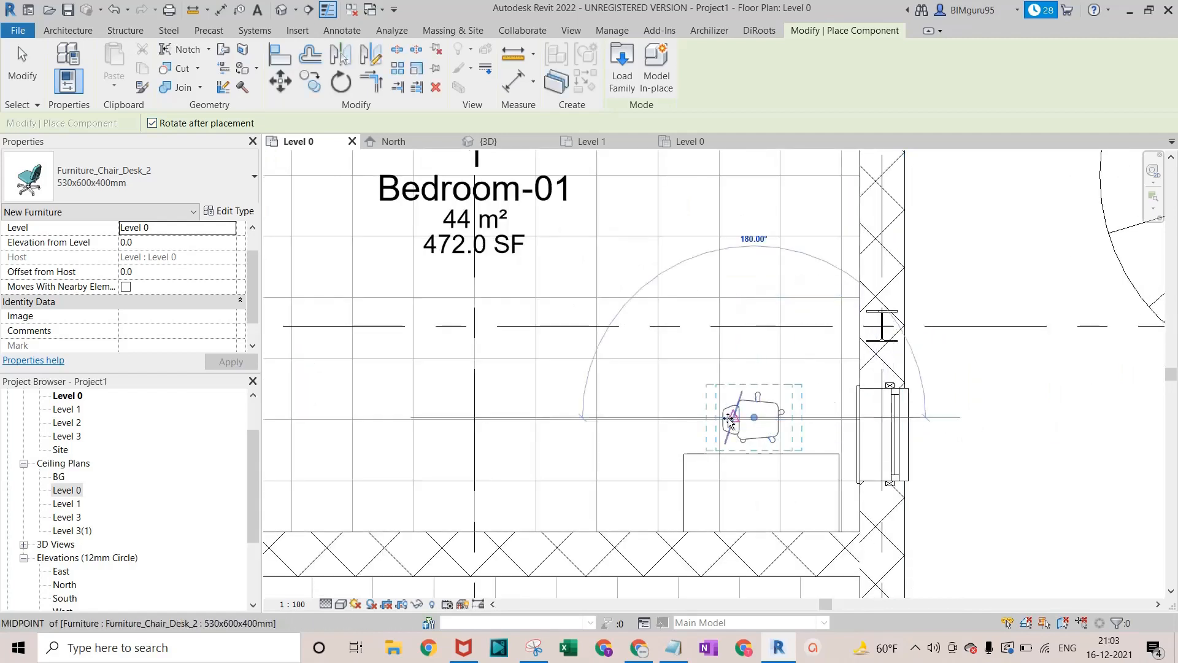
pyautogui.click(740, 334)
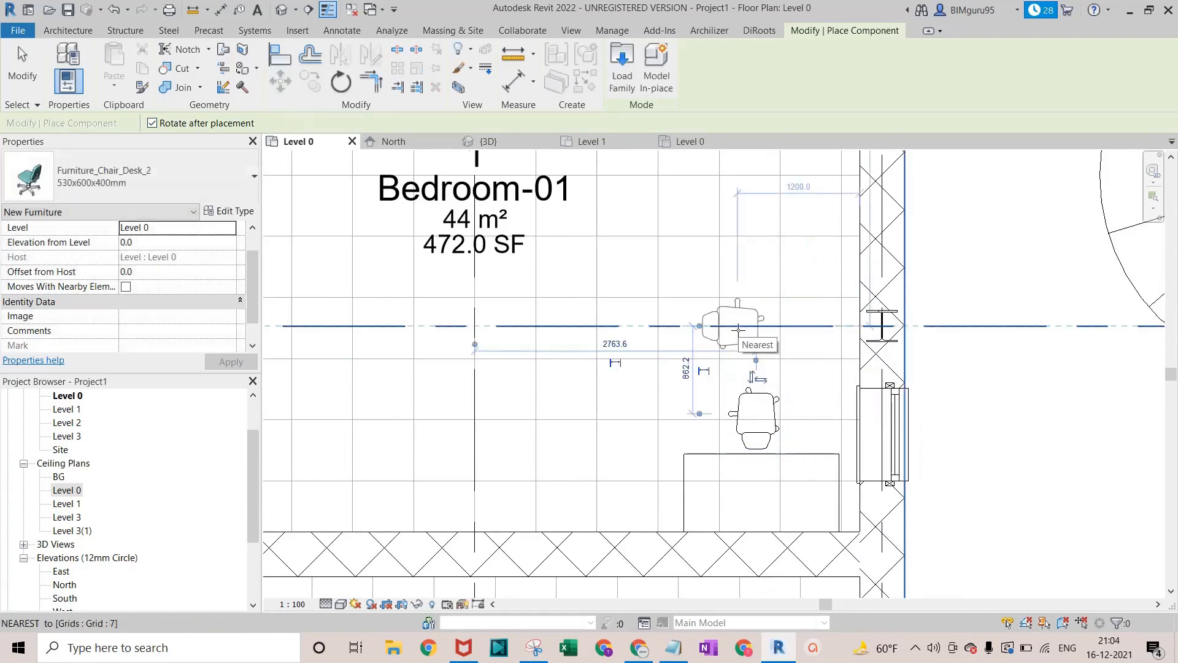
pyautogui.press('Escape')
pyautogui.press('Escape')
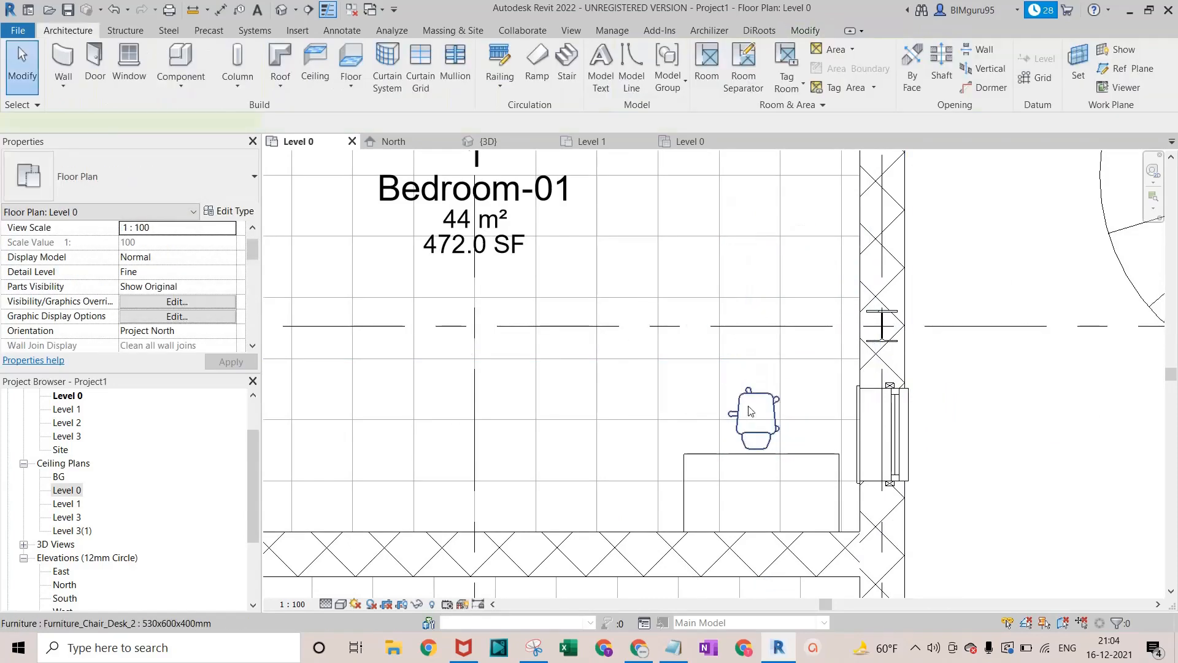
# Turn the Bedroom-01 desk chair around so its backrest points away from the desk, and deselect it
pyautogui.click(751, 411)
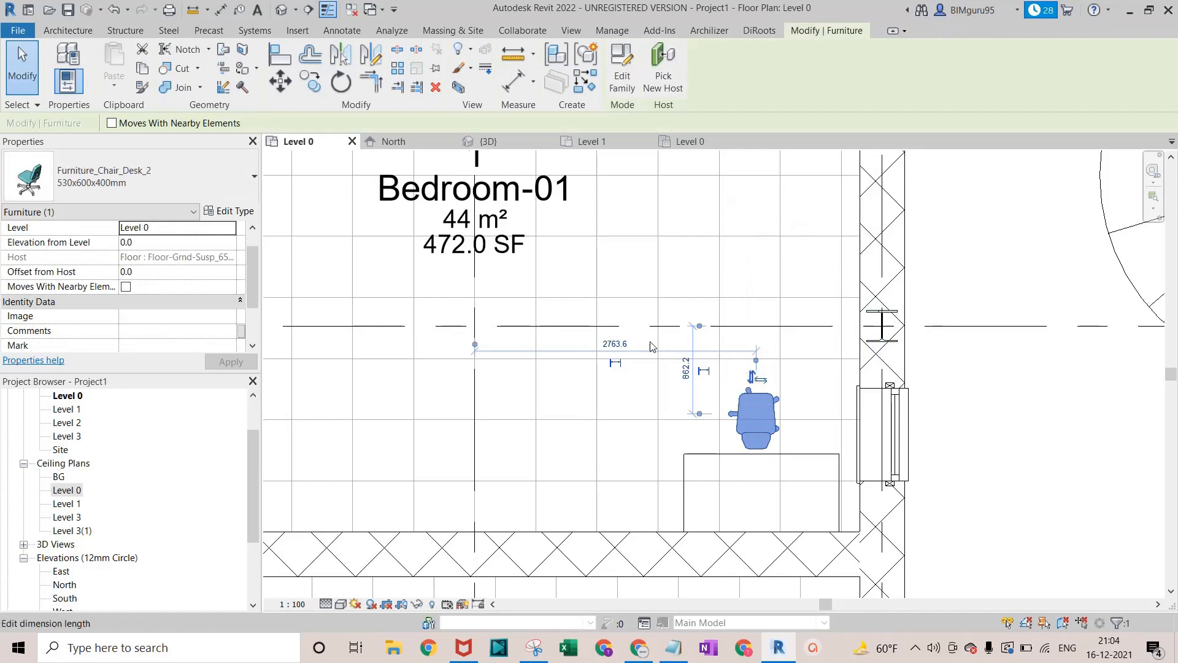
pyautogui.scroll(1, 711, 389)
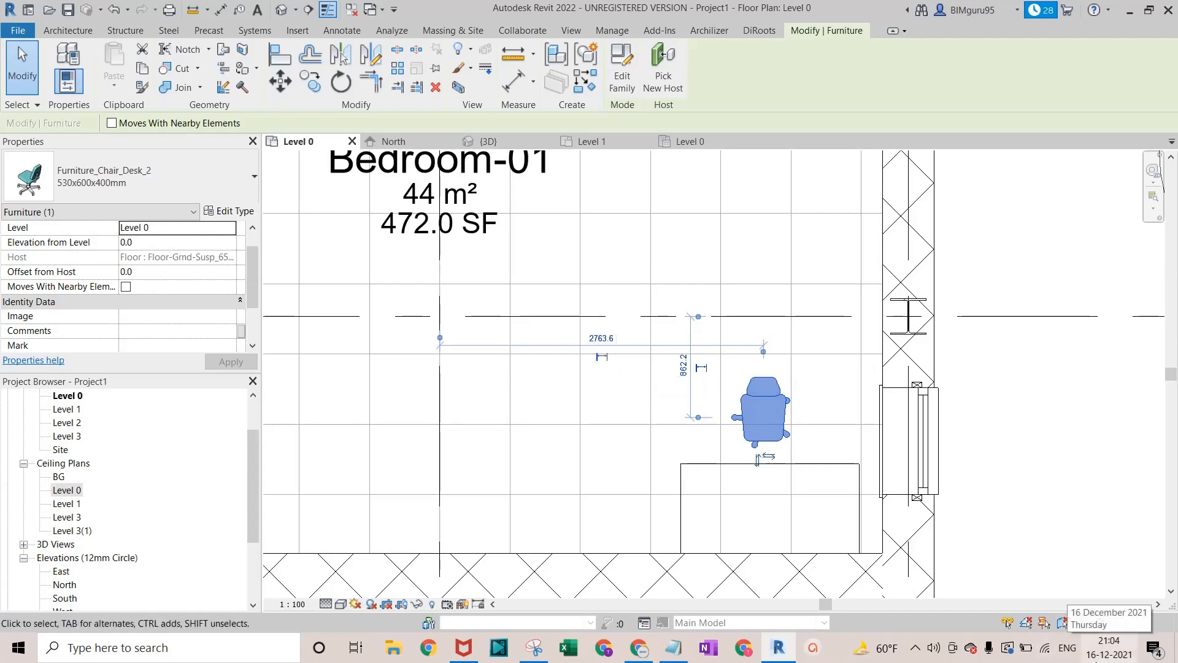
pyautogui.scroll(-1, 501, 299)
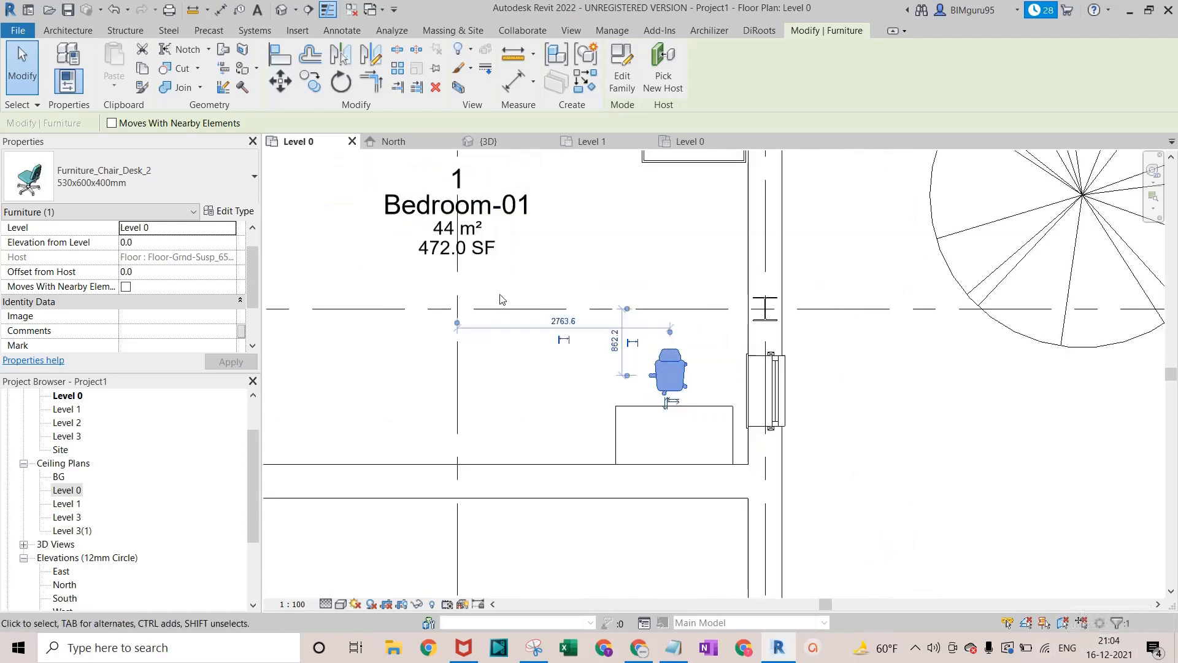
pyautogui.scroll(-2, 501, 298)
pyautogui.click(1060, 363)
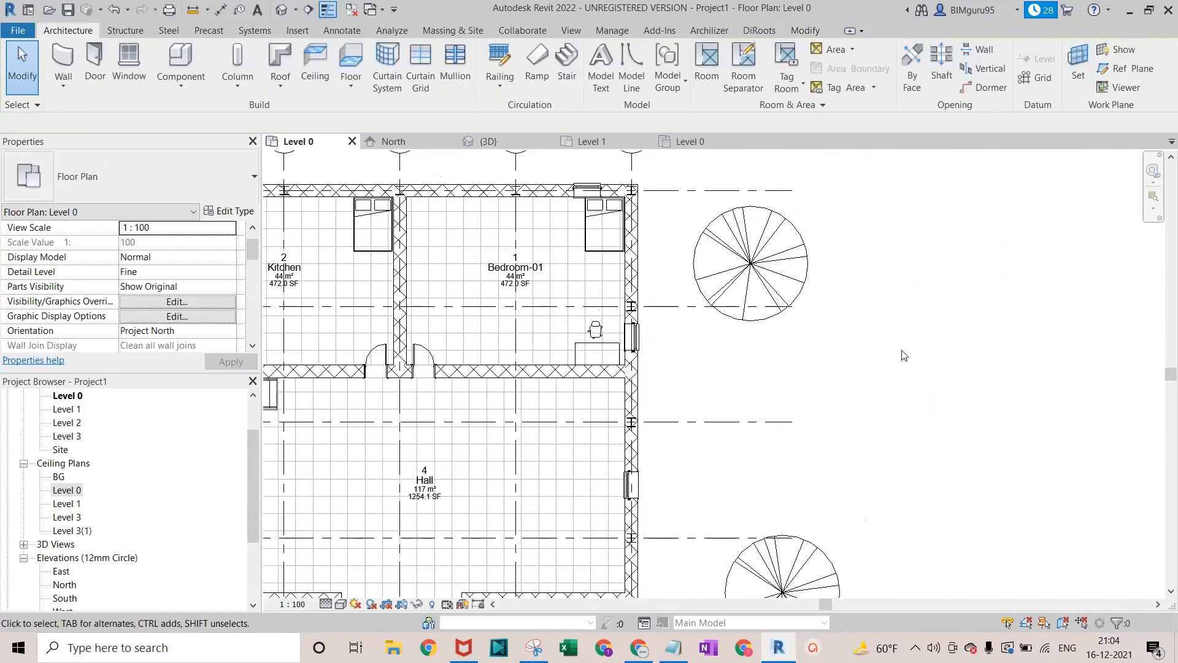
# Examine the building in the 3D view, the Level 1 and Level 2 floor plans and the North elevation to compare the stair with the levels
pyautogui.scroll(-3, 908, 353)
pyautogui.click(280, 10)
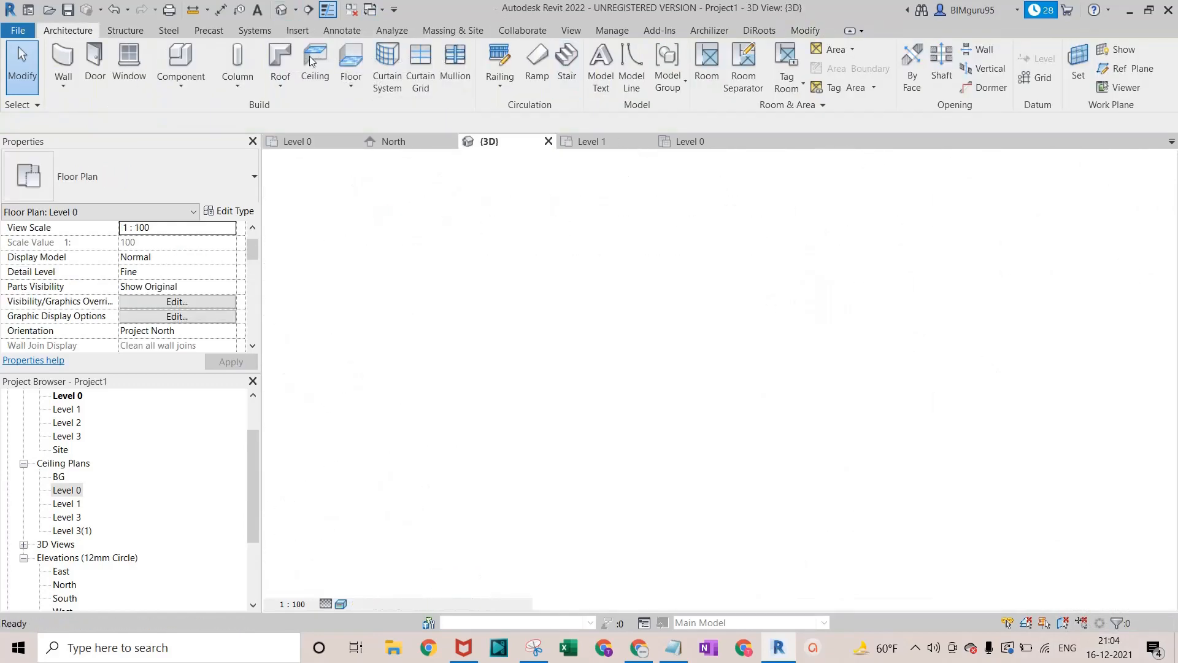
pyautogui.keyDown('shift'); pyautogui.moveTo(800, 447); pyautogui.dragTo(755, 422, button='middle'); pyautogui.keyUp('shift')
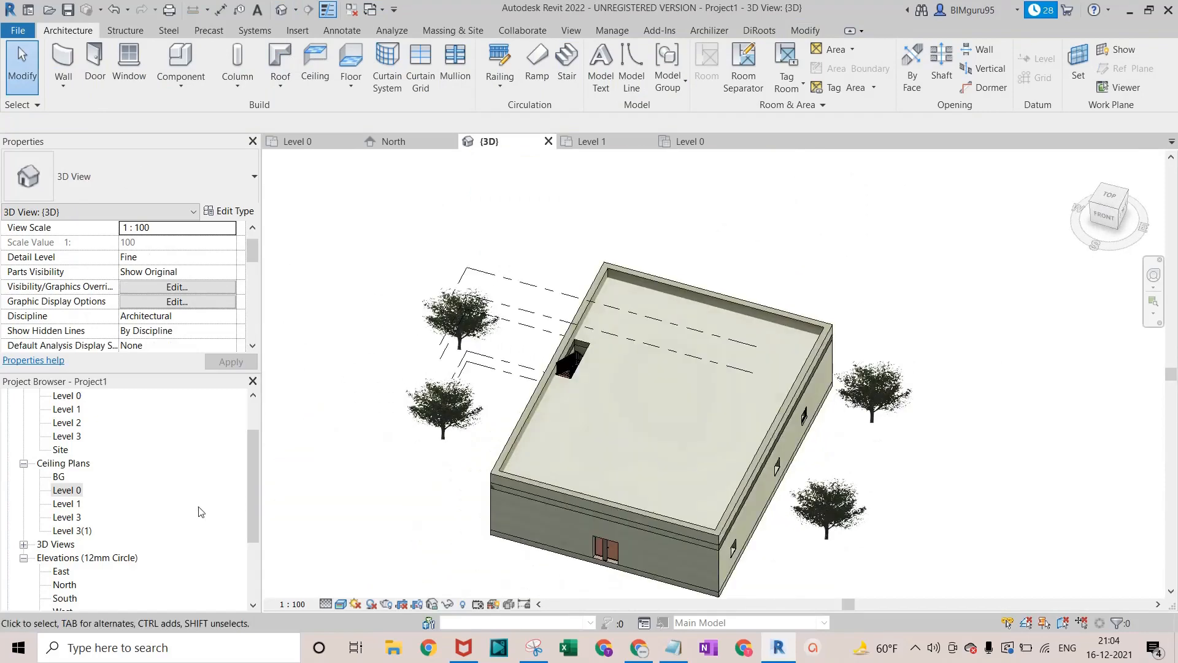
pyautogui.scroll(1, 78, 434)
pyautogui.doubleClick(71, 436)
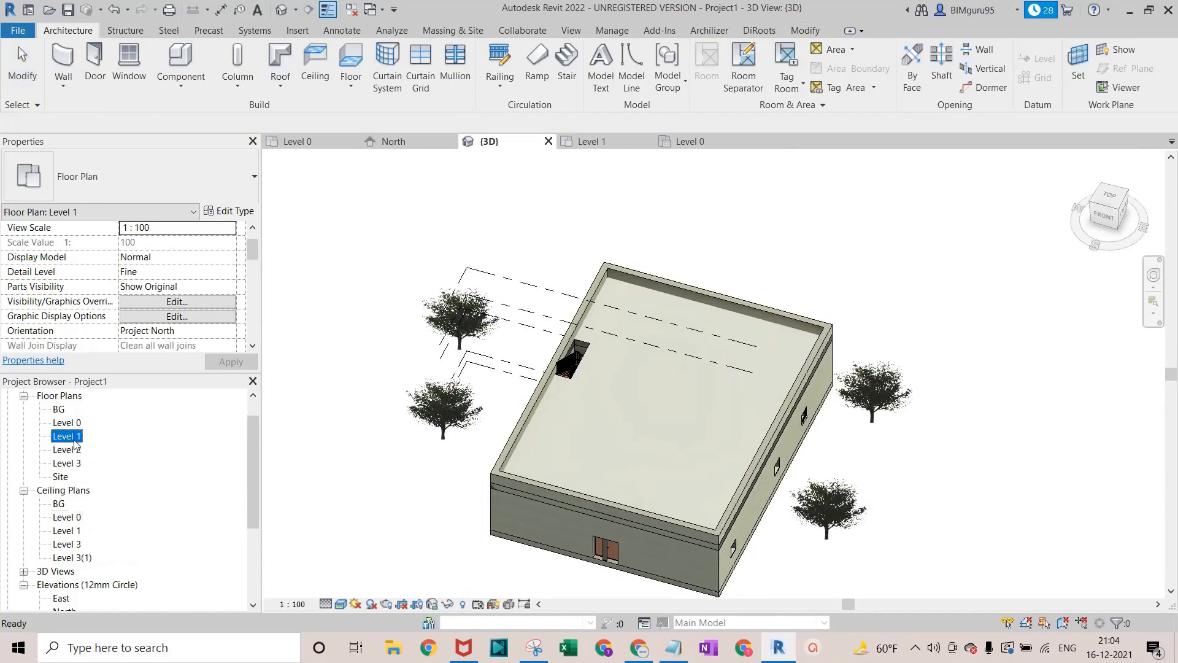
pyautogui.scroll(-1, 565, 416)
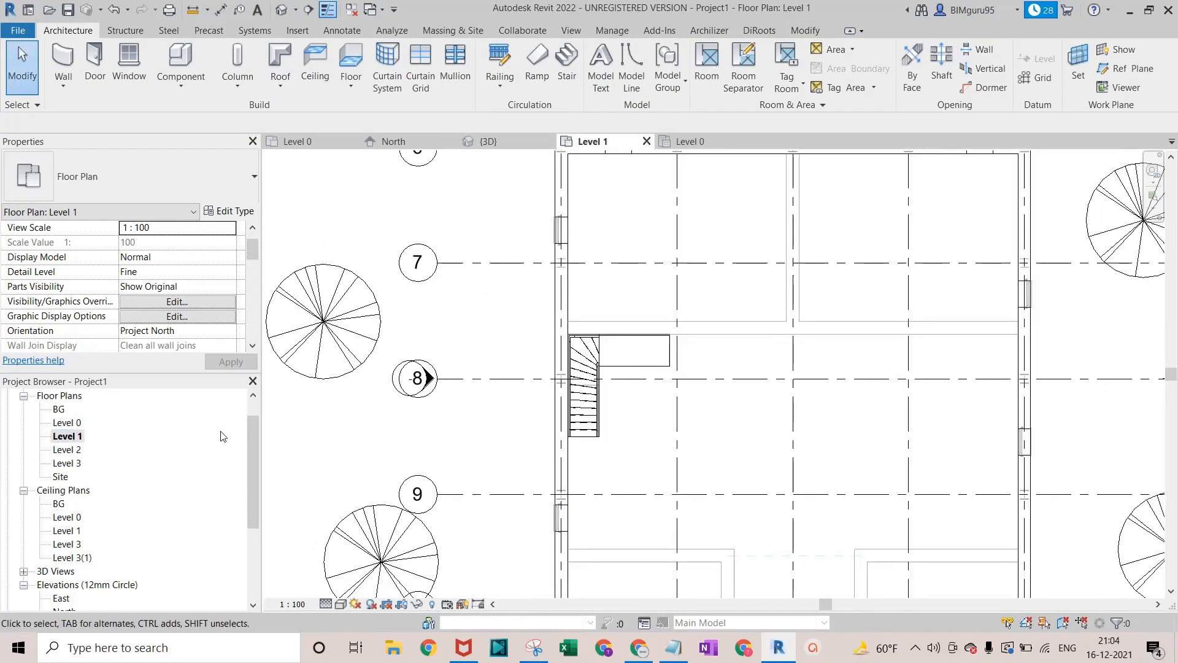
pyautogui.doubleClick(66, 450)
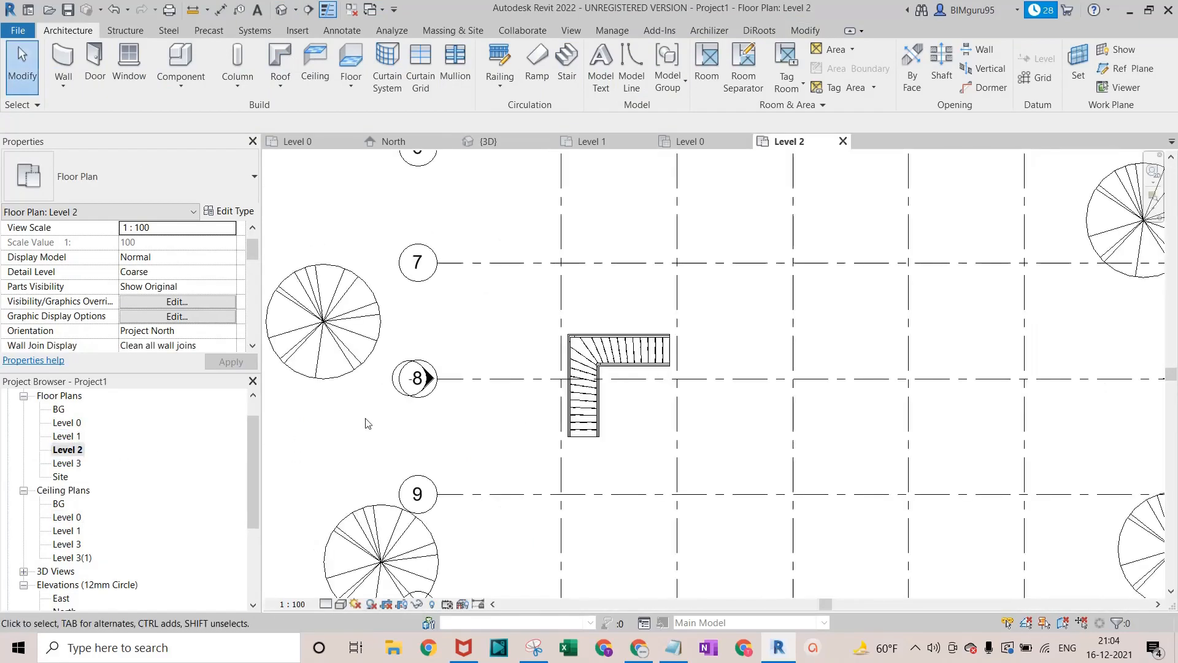
pyautogui.scroll(-2, 66, 546)
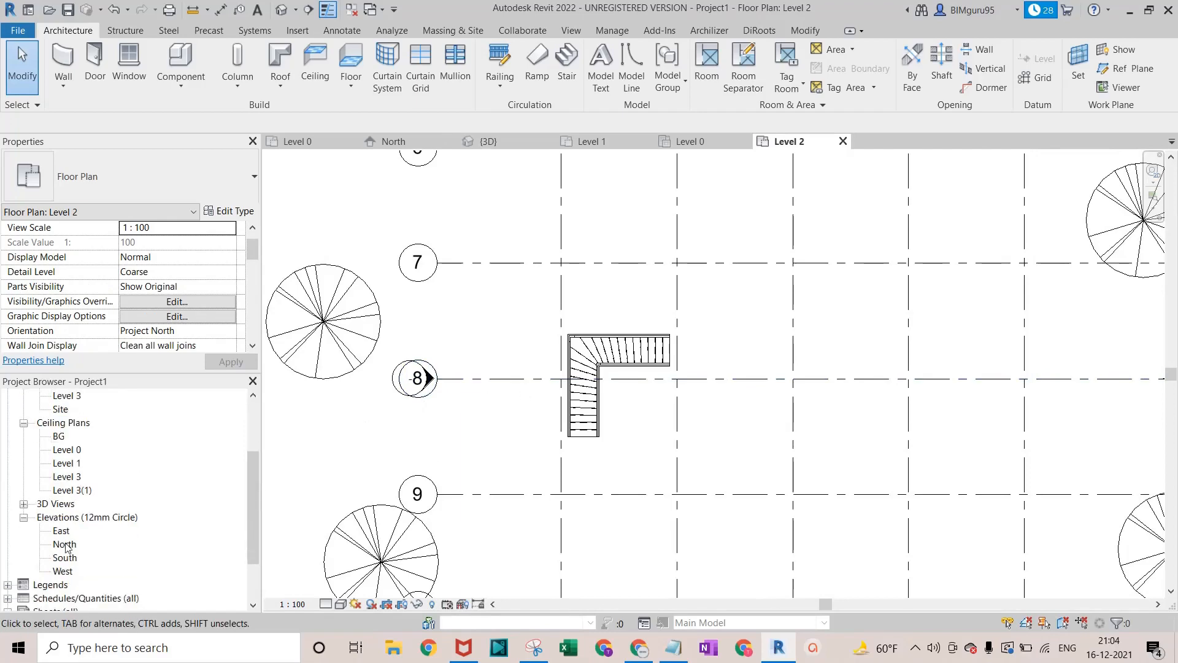
pyautogui.doubleClick(65, 545)
pyautogui.scroll(4, 535, 390)
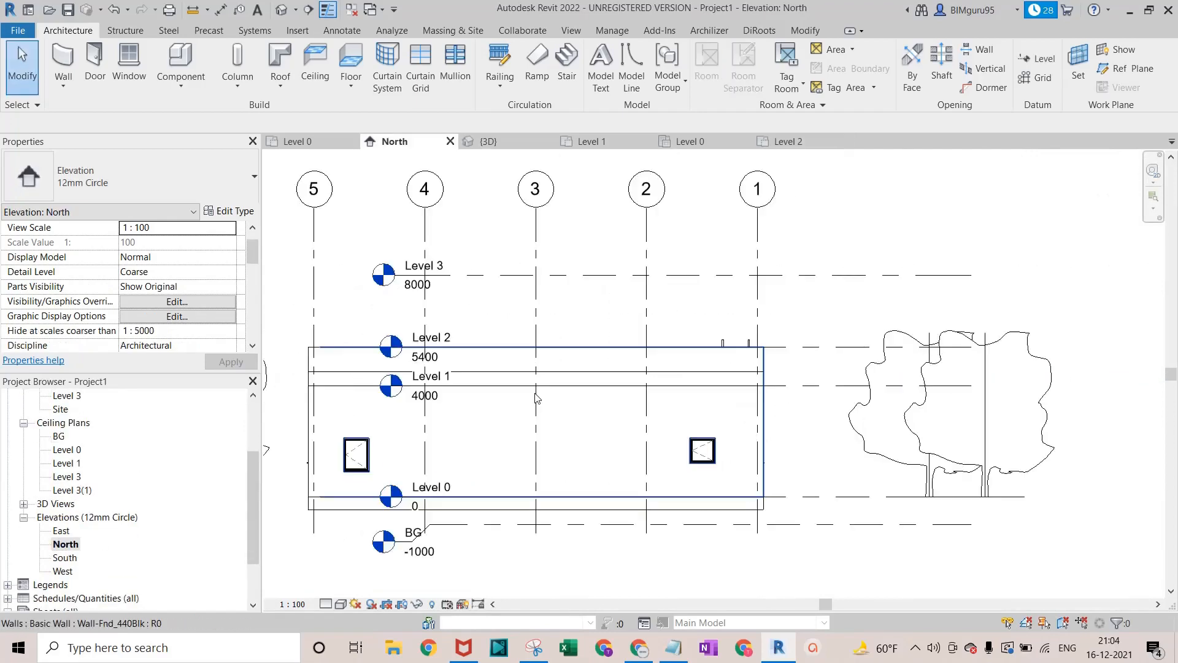
pyautogui.scroll(-3, 861, 330)
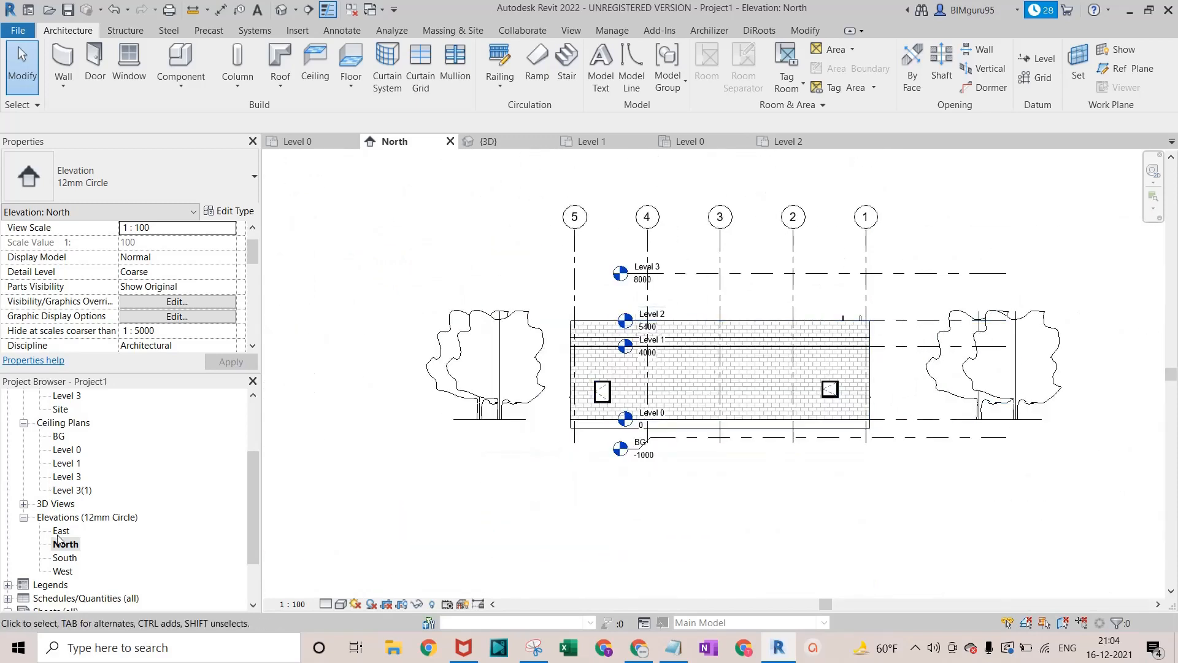
pyautogui.scroll(2, 73, 465)
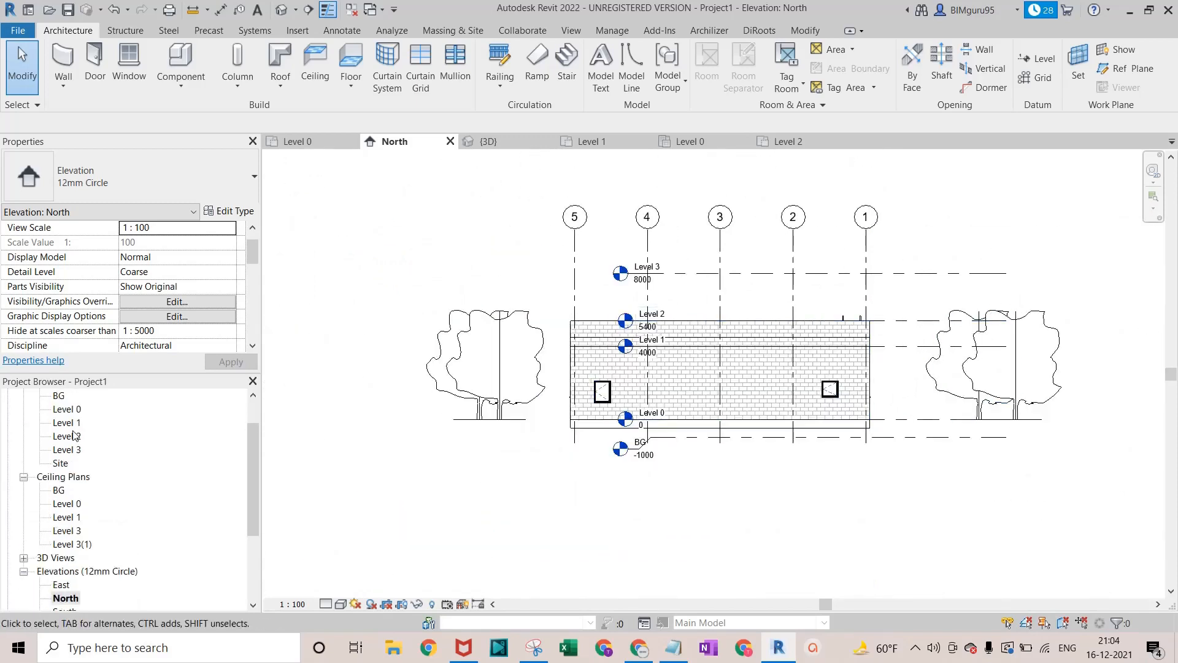
# Draw a rectangle of Wall-Fnd_440Blk walls around the stair's north–south leg from Level 2 to Level 3, about 760 × 2860 mm inside
pyautogui.doubleClick(72, 436)
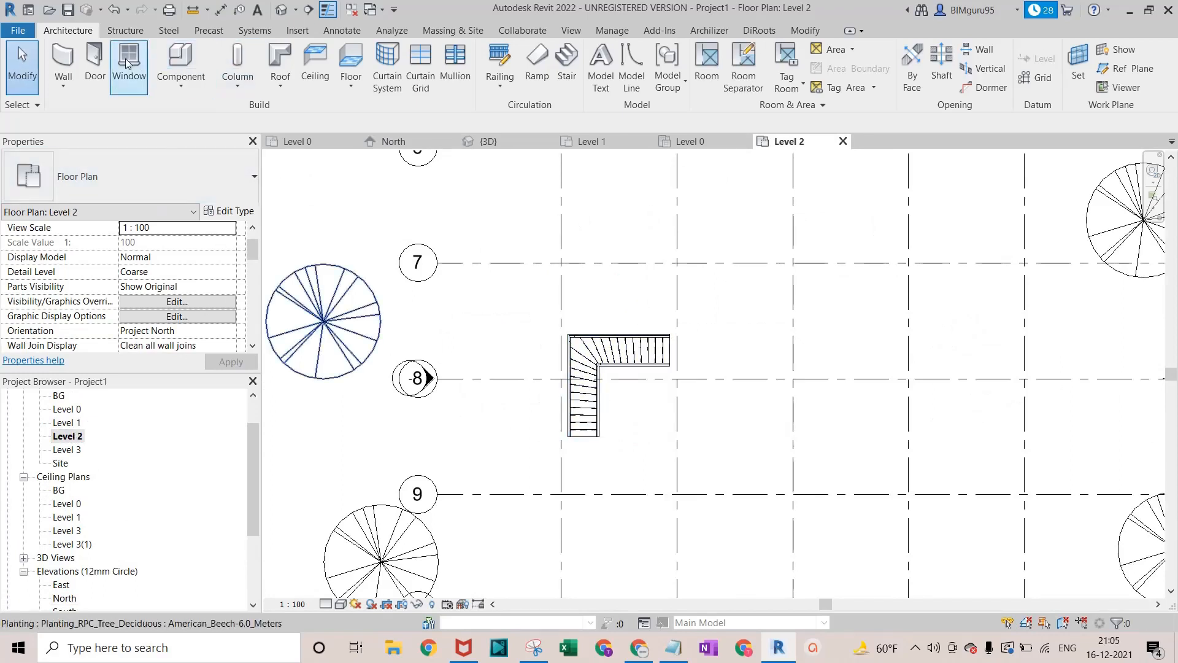
pyautogui.click(60, 72)
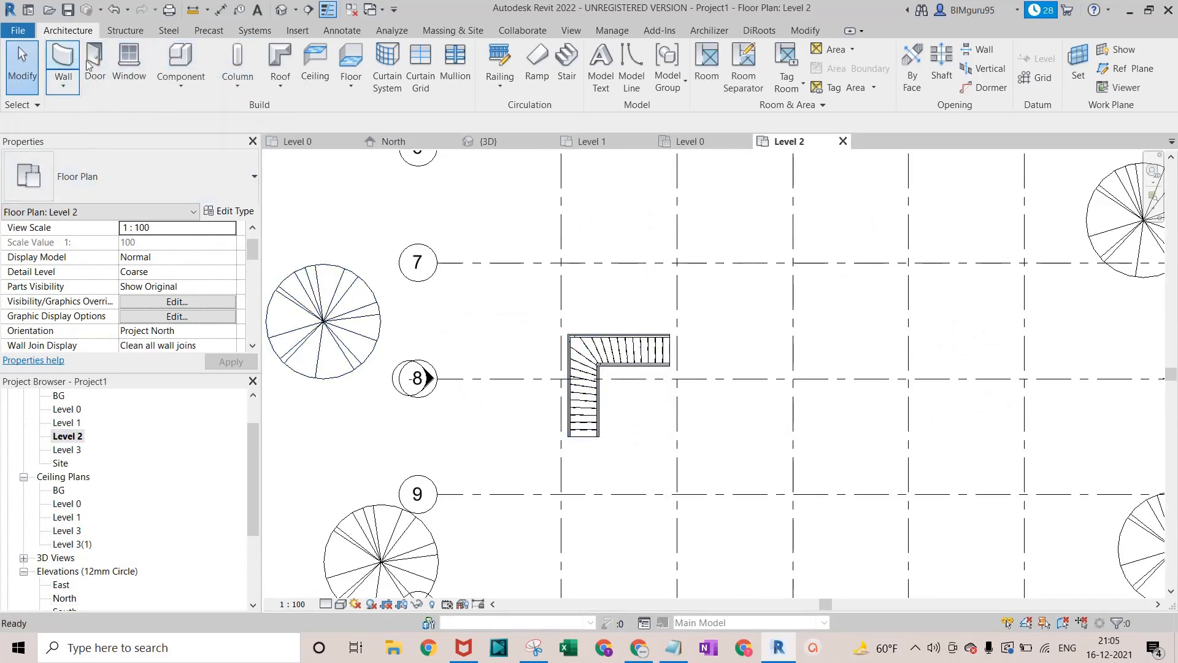
pyautogui.click(633, 51)
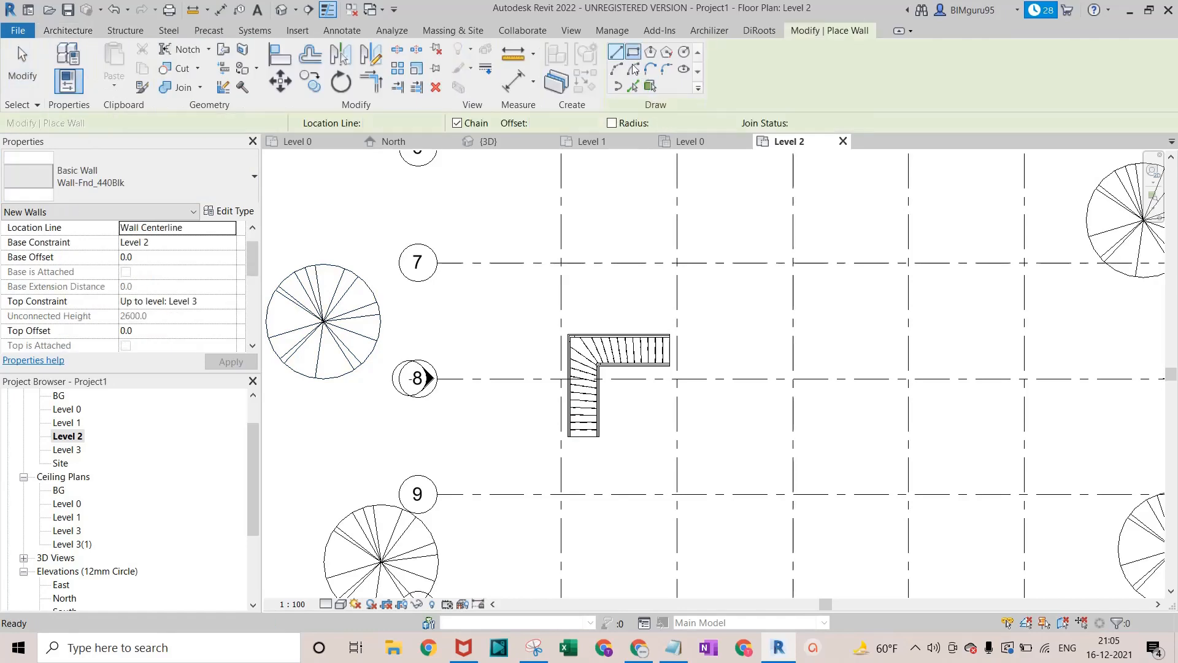
pyautogui.scroll(4, 577, 347)
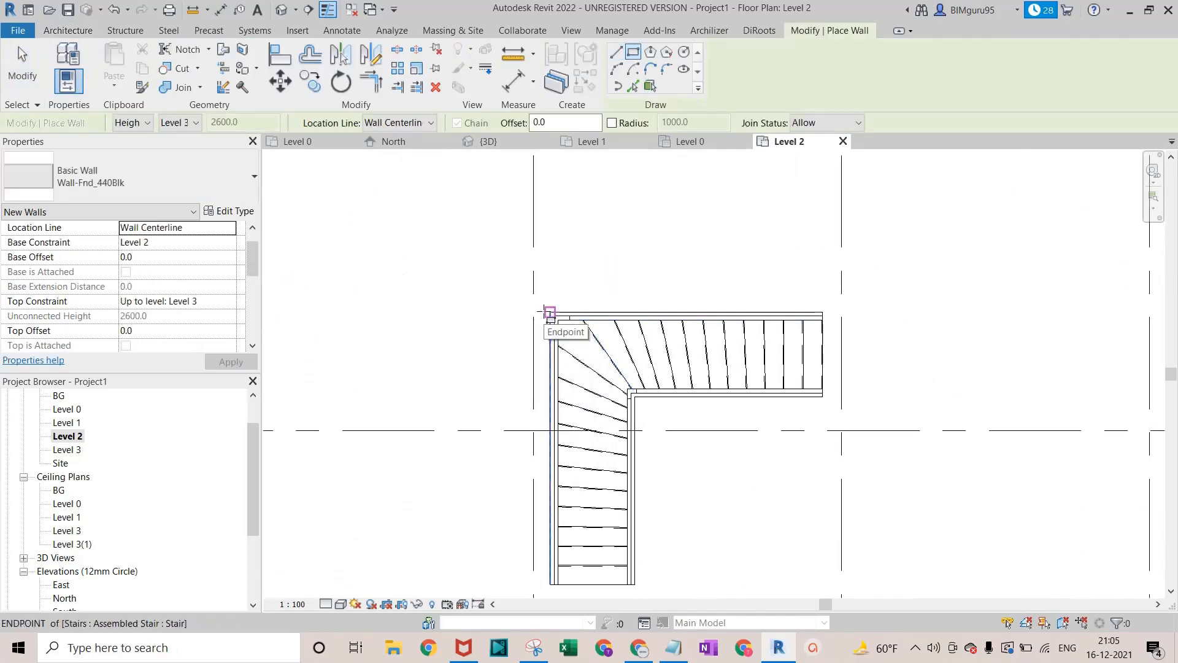
pyautogui.click(551, 313)
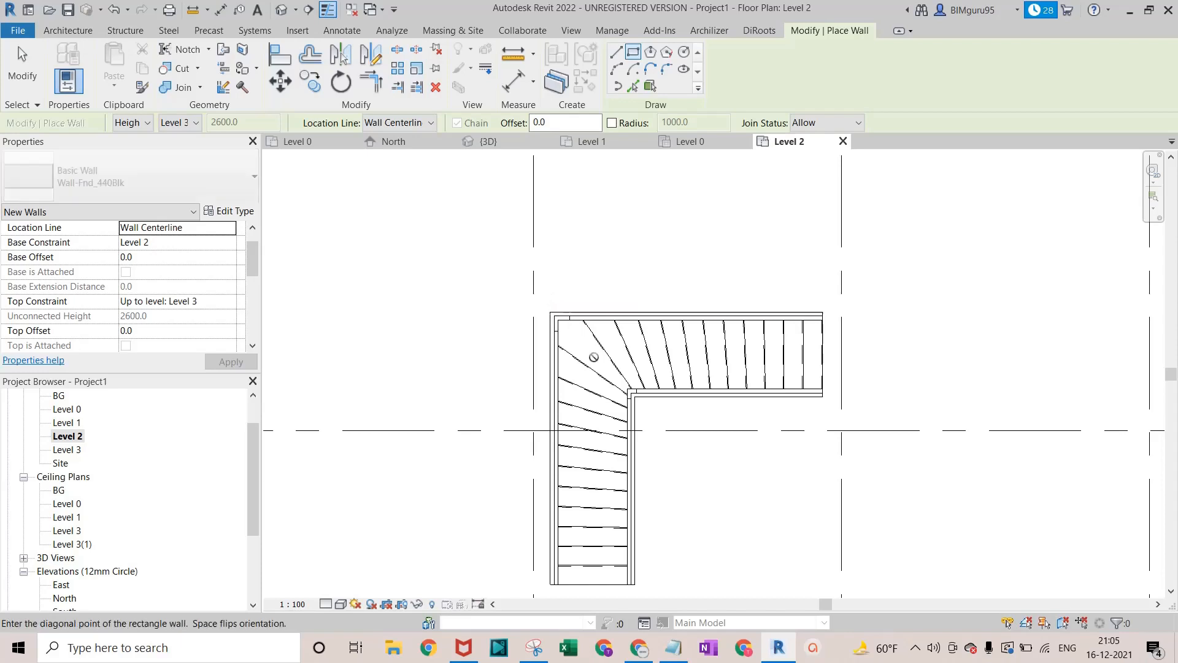
pyautogui.scroll(-2, 626, 494)
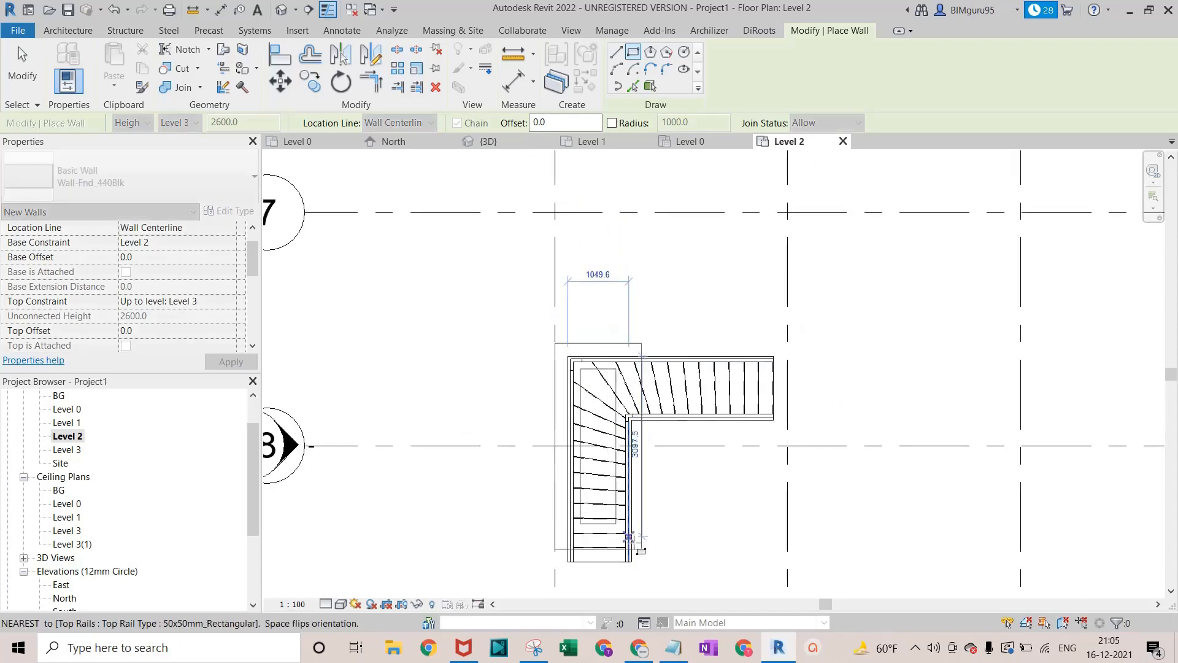
pyautogui.scroll(3, 638, 555)
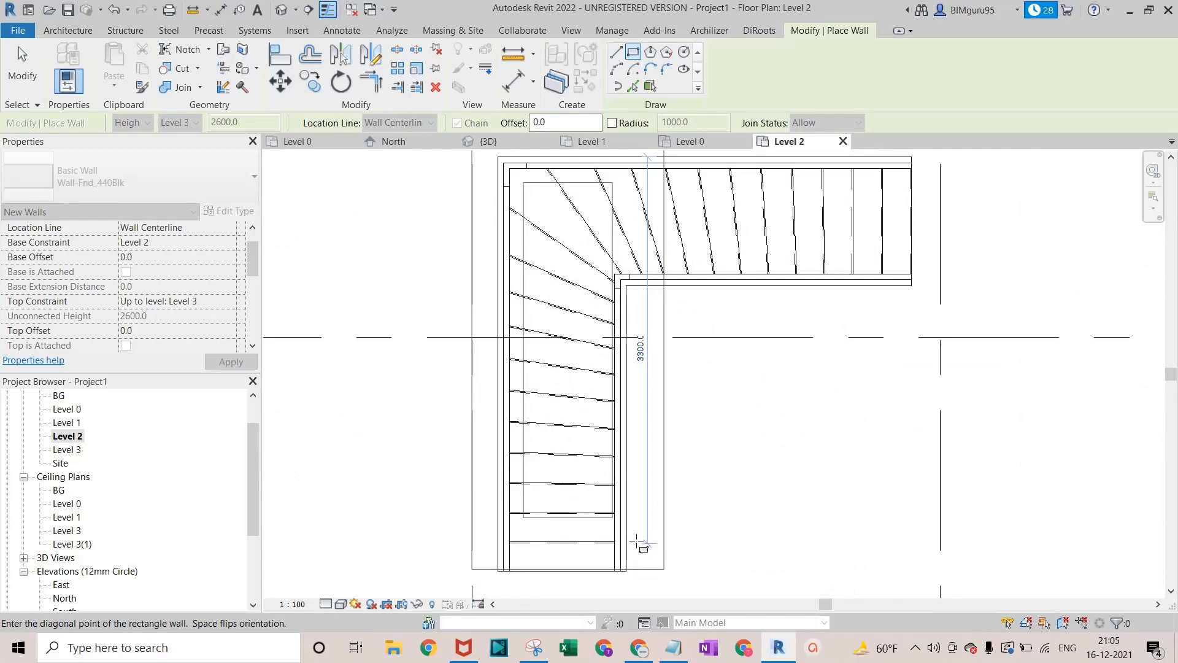
pyautogui.click(638, 543)
pyautogui.scroll(-2, 712, 522)
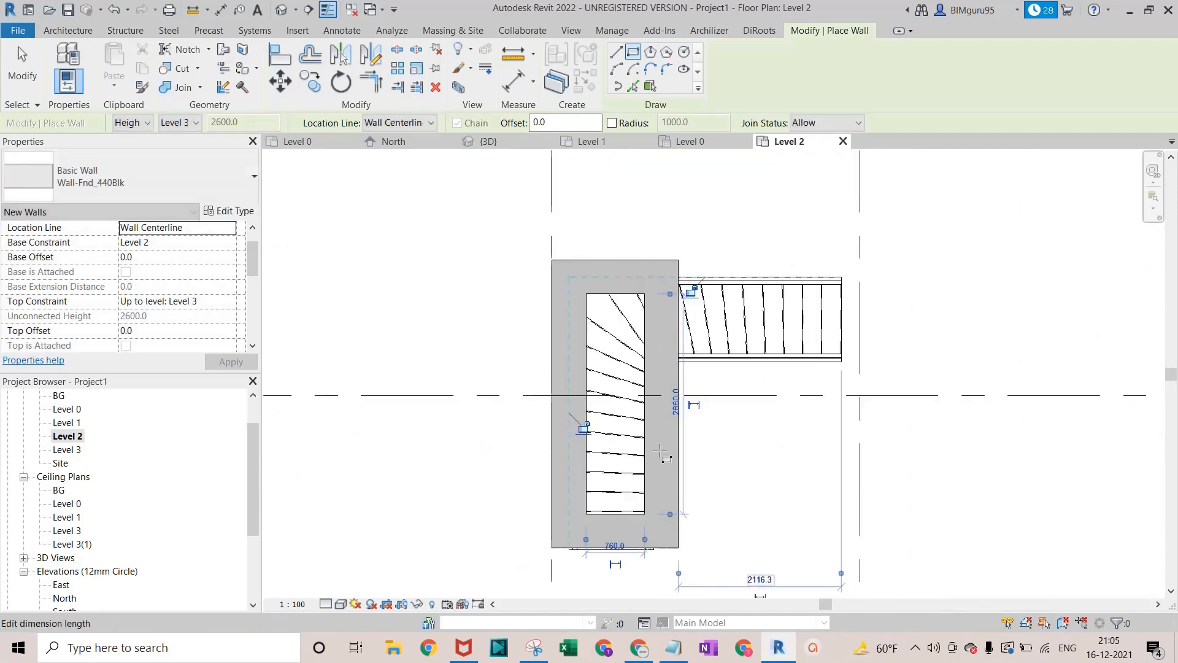
pyautogui.scroll(-1, 668, 364)
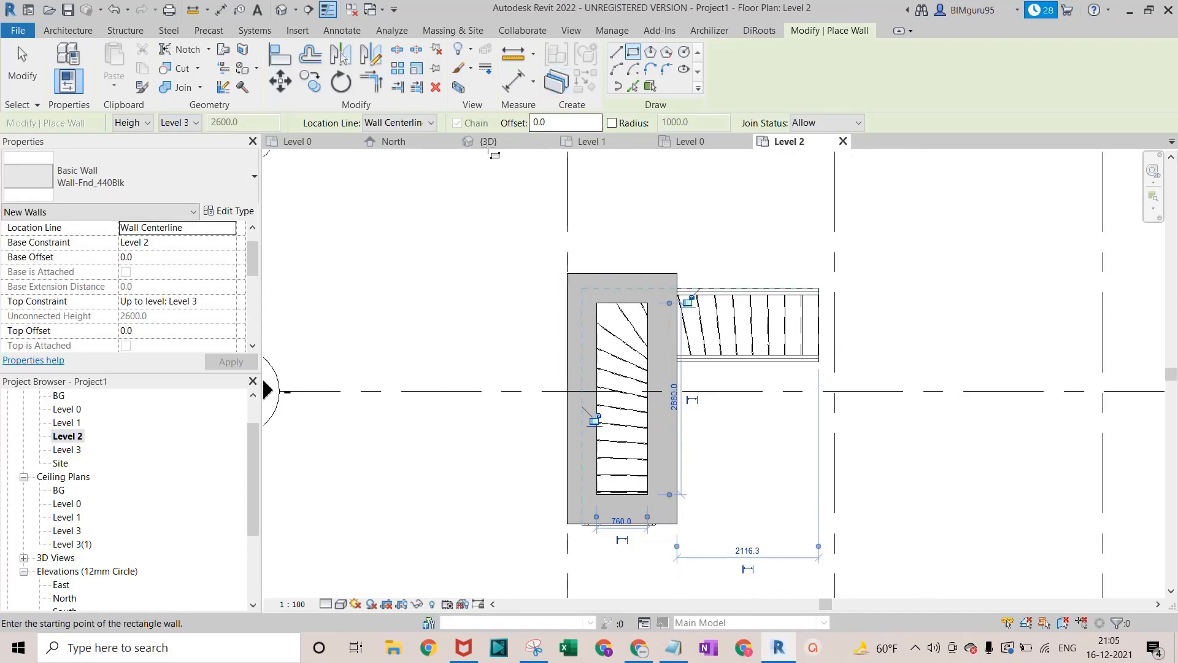
# Examine the new stair walls on the roof in the 3D view from several sides
pyautogui.click(291, 13)
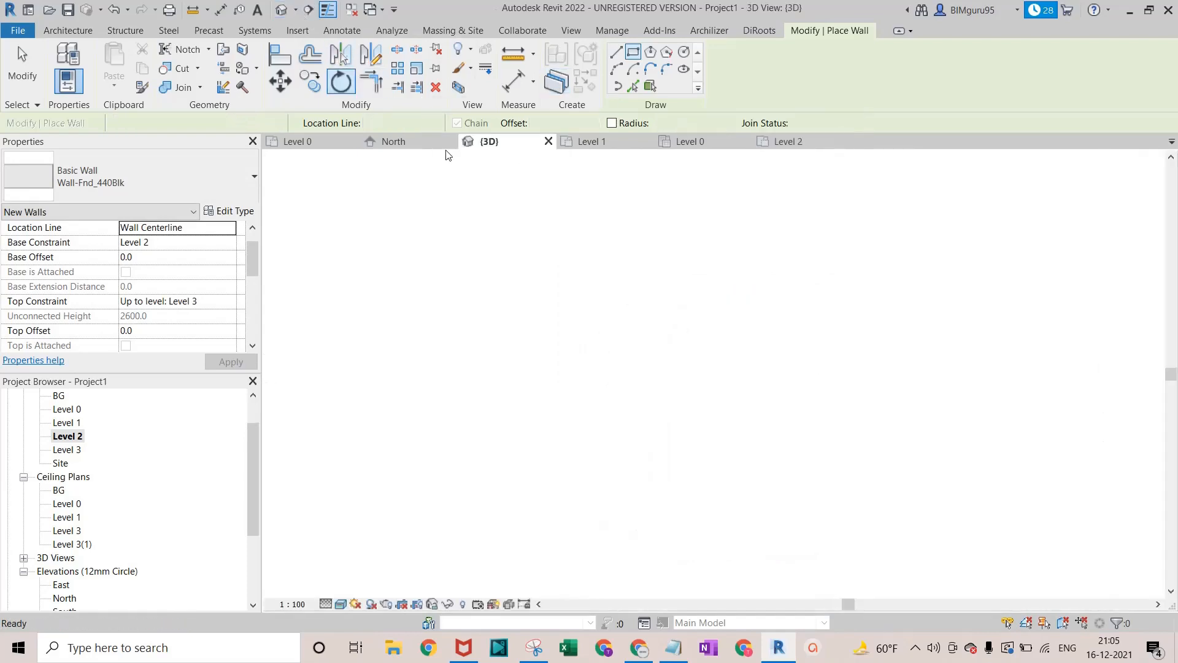
pyautogui.scroll(-1, 680, 374)
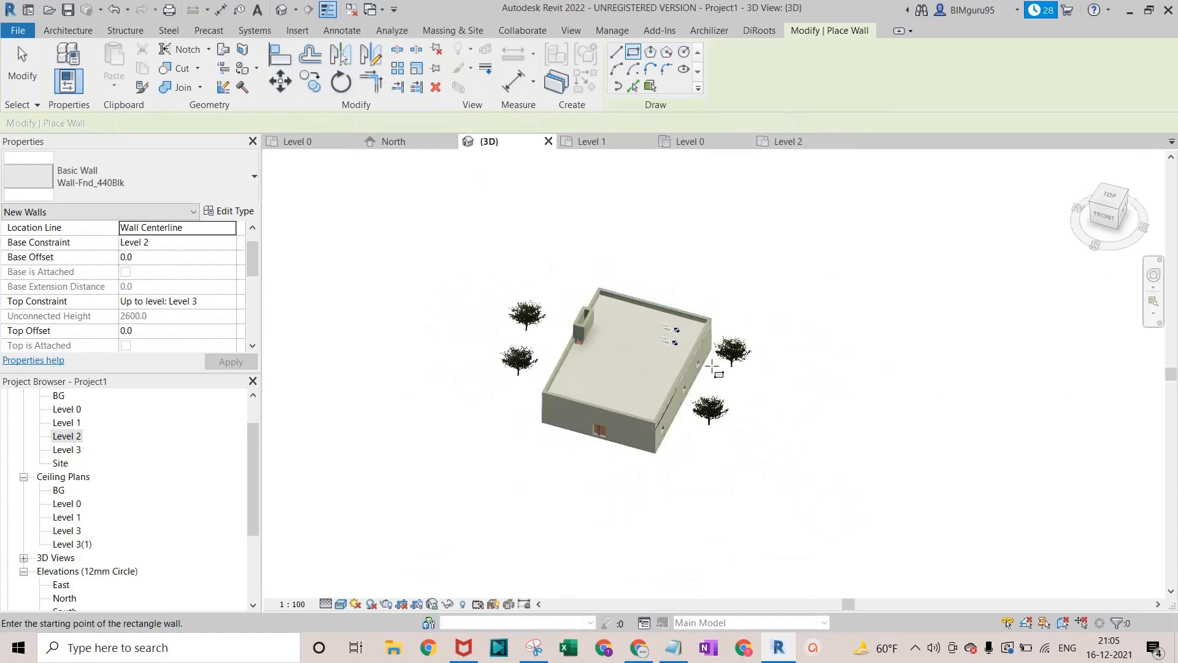
pyautogui.scroll(1, 714, 366)
pyautogui.press('Escape')
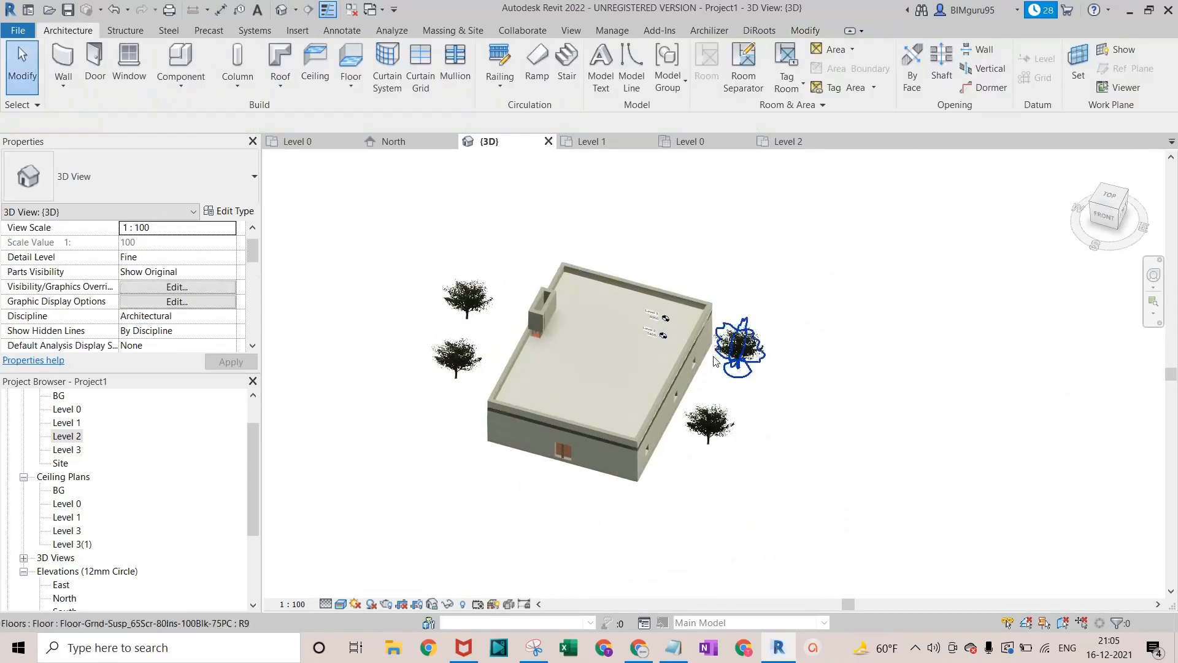
pyautogui.keyDown('shift'); pyautogui.moveTo(717, 366); pyautogui.dragTo(469, 248, button='middle'); pyautogui.keyUp('shift')
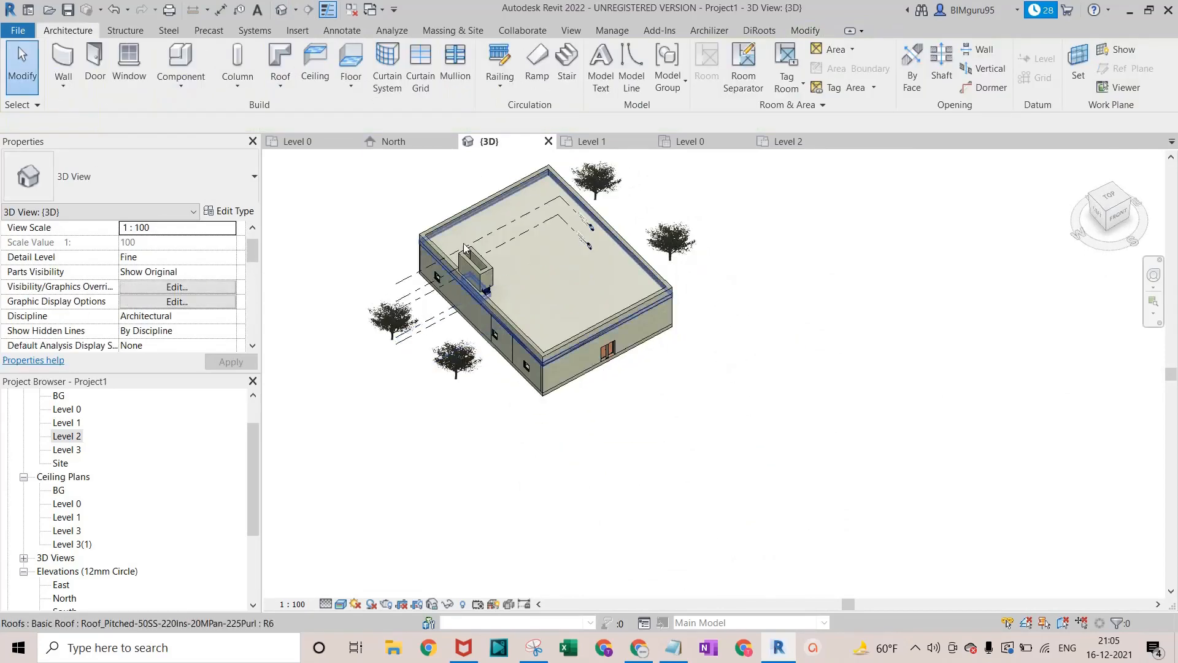
pyautogui.scroll(4, 478, 252)
pyautogui.keyDown('shift'); pyautogui.moveTo(591, 359); pyautogui.dragTo(510, 324, button='middle'); pyautogui.keyUp('shift')
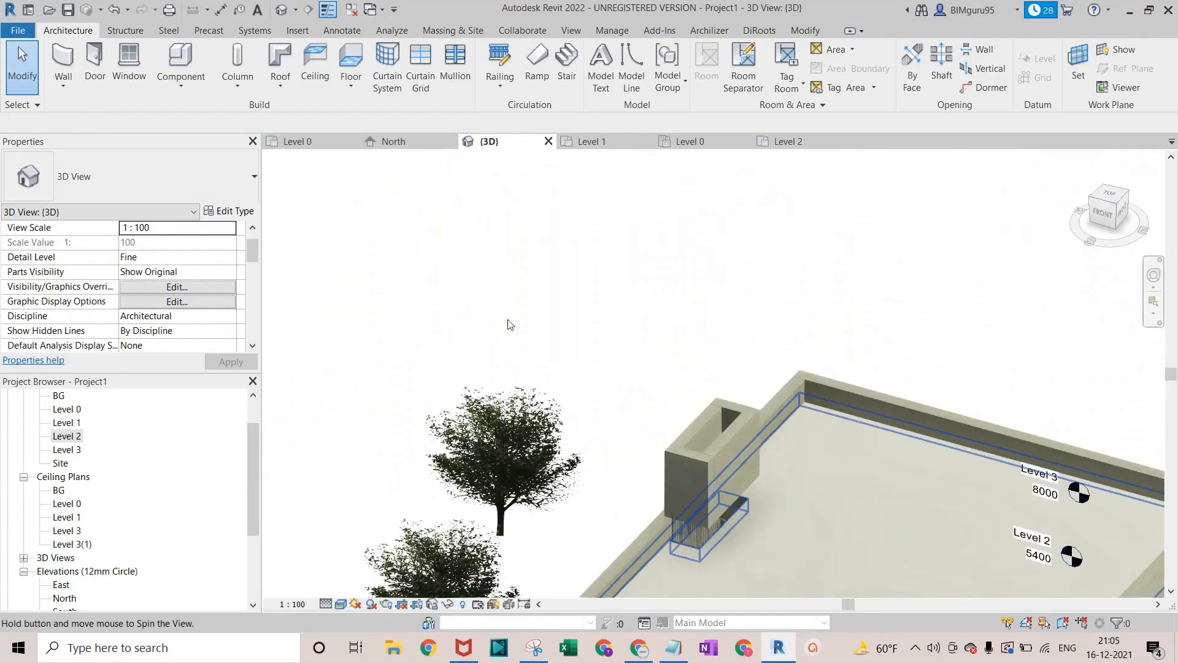
pyautogui.scroll(3, 694, 483)
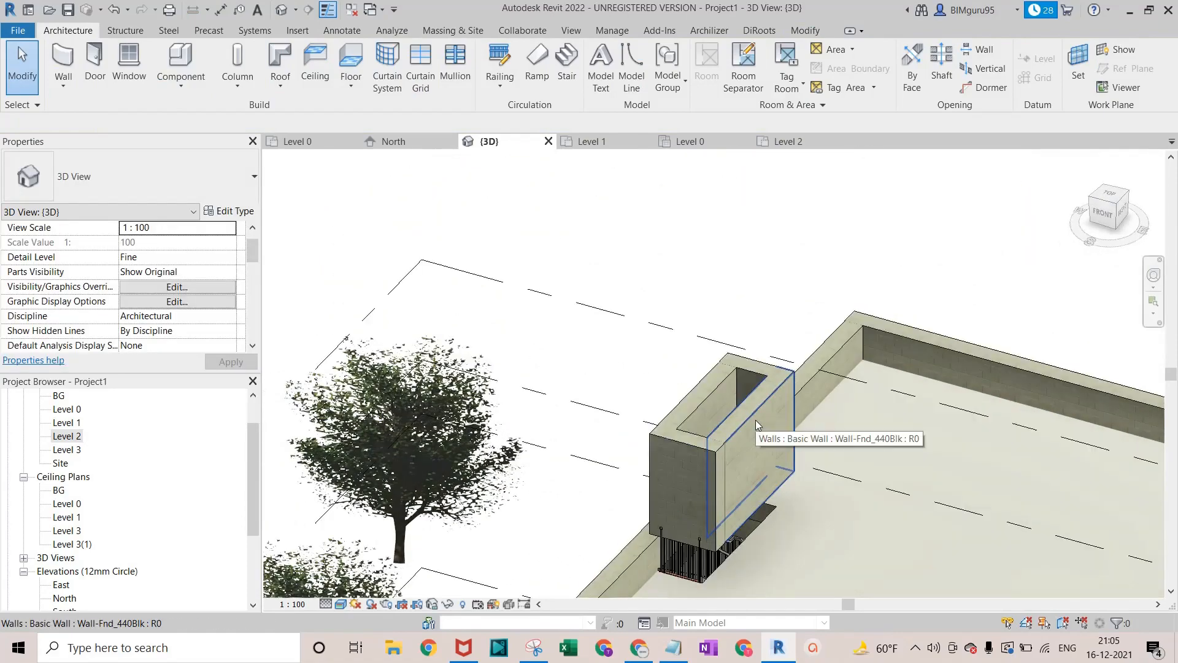
# Set the base constraint of all four stair enclosure walls to Level 1, keeping their top constraint at Level 3
pyautogui.press('Tab')
pyautogui.click(756, 419)
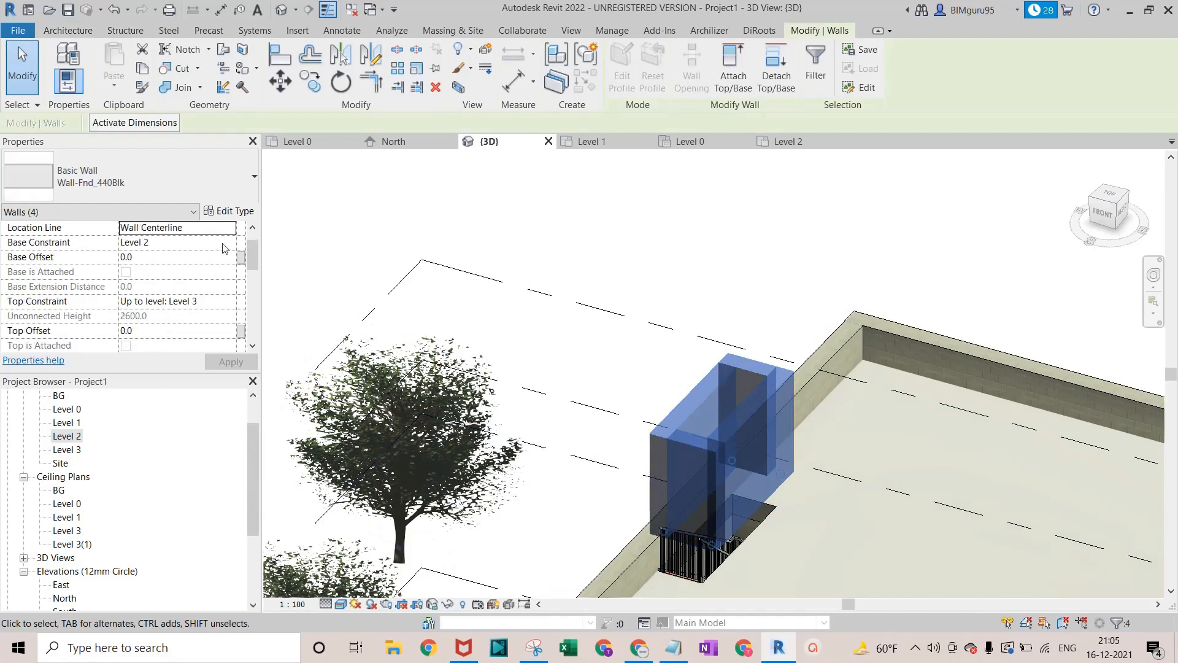
pyautogui.click(232, 242)
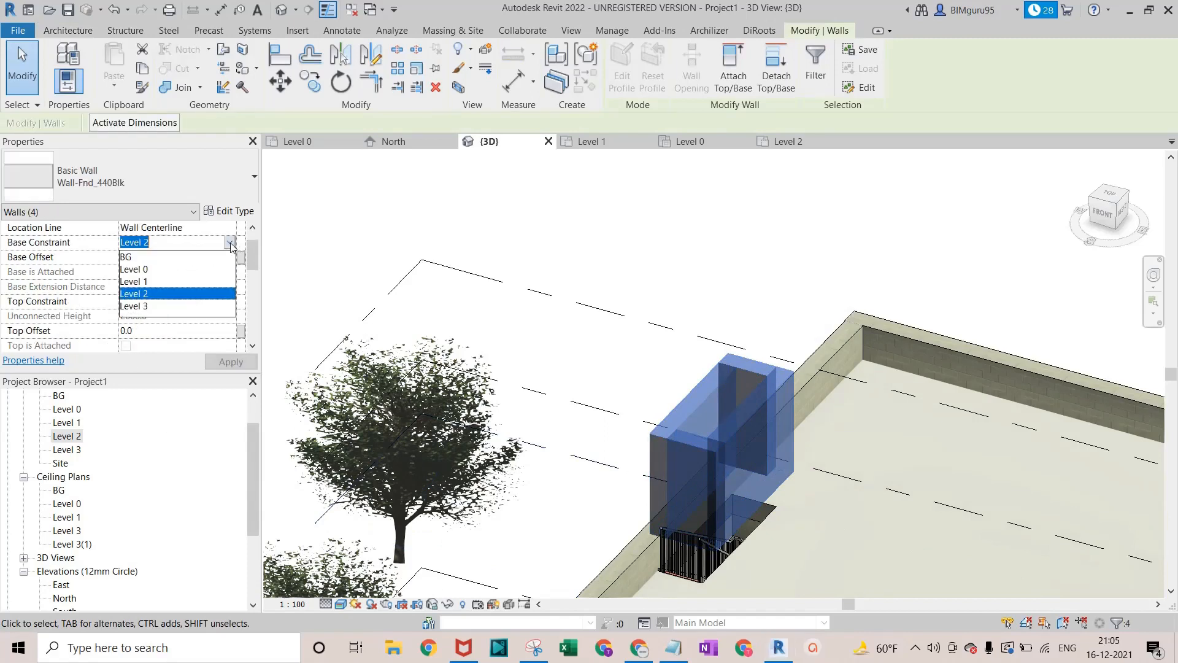
pyautogui.click(158, 282)
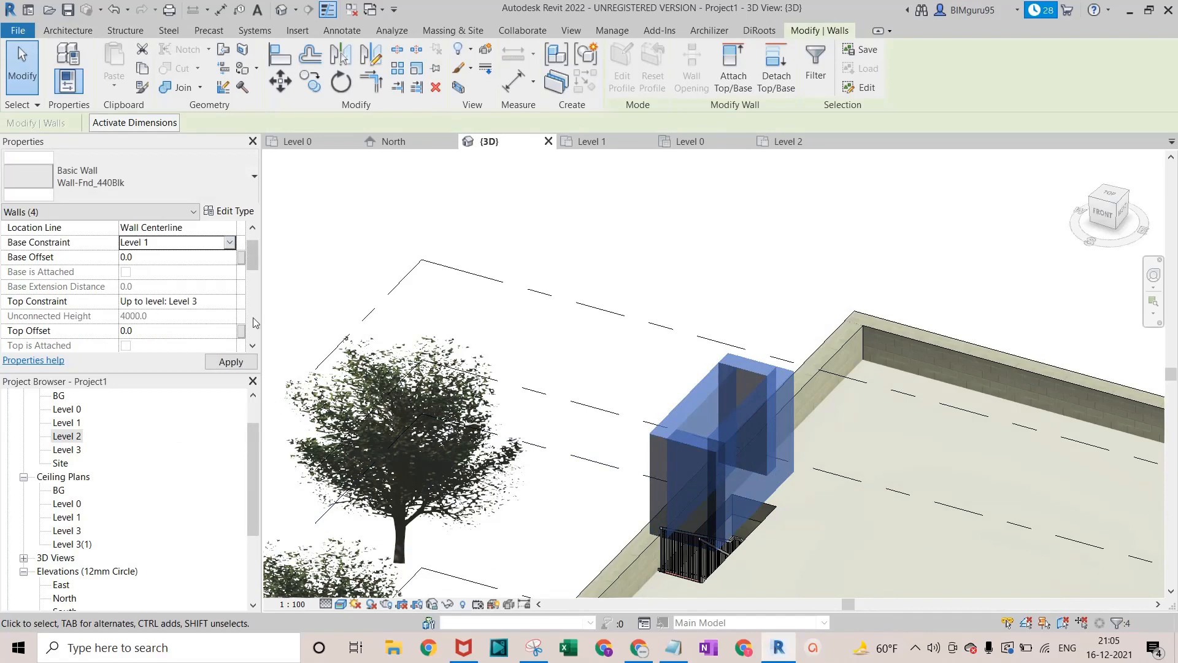
pyautogui.click(230, 302)
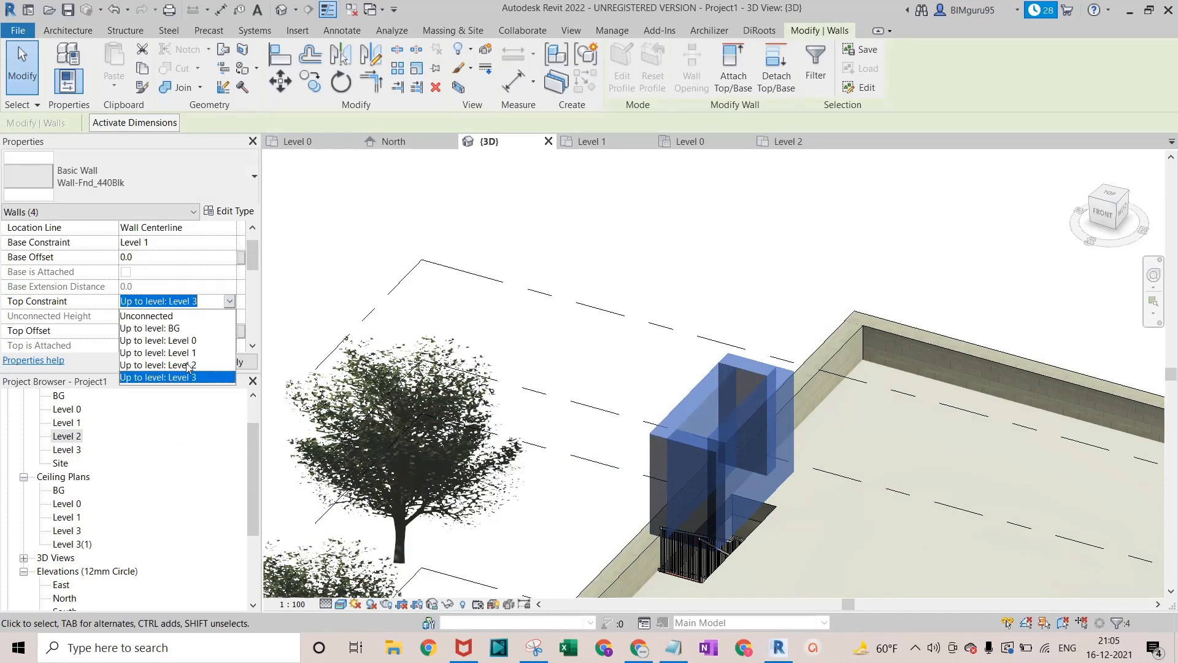
pyautogui.click(698, 287)
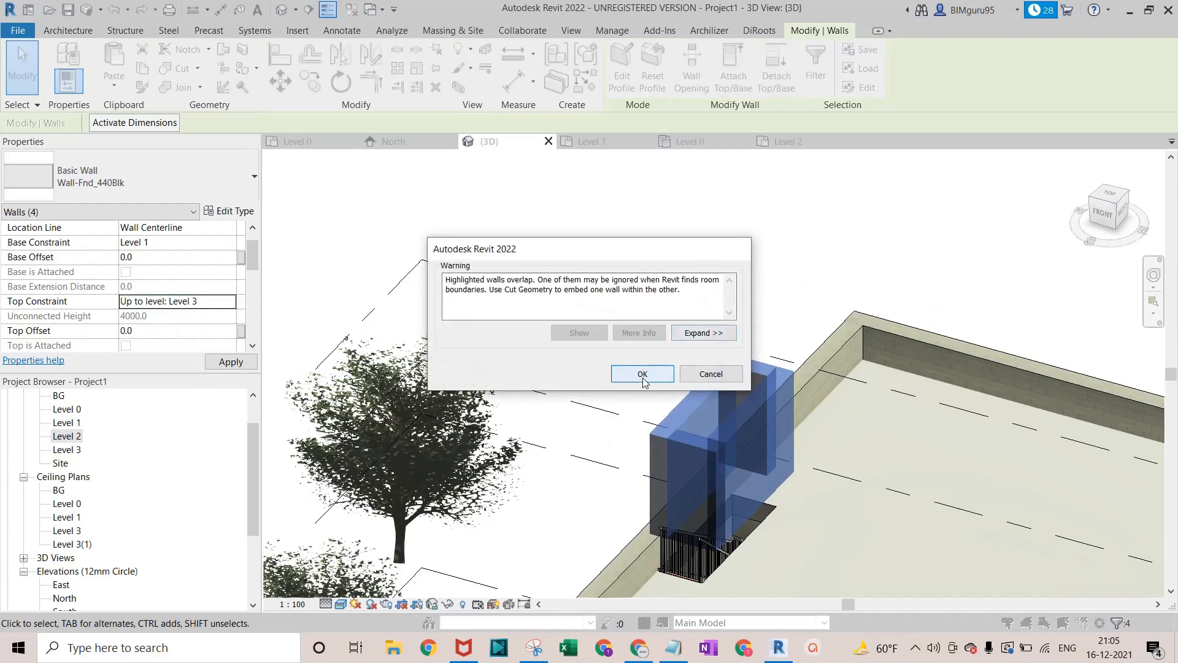
pyautogui.click(643, 373)
pyautogui.scroll(-3, 730, 252)
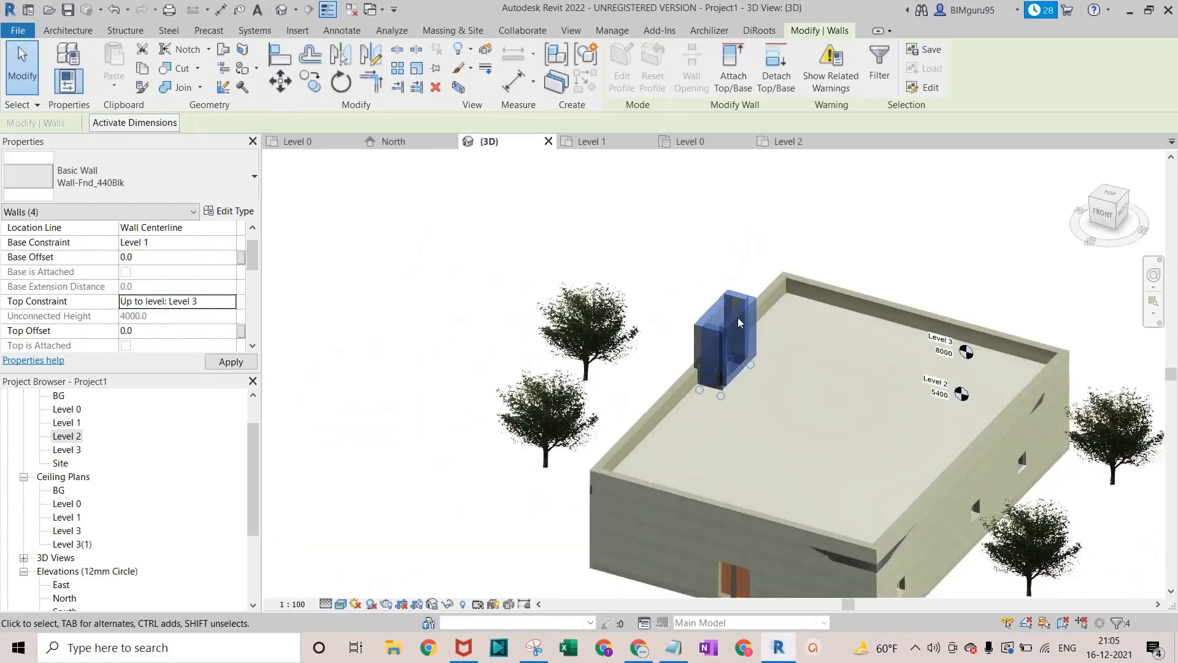
pyautogui.scroll(3, 738, 322)
pyautogui.moveTo(706, 369); pyautogui.dragTo(848, 357)
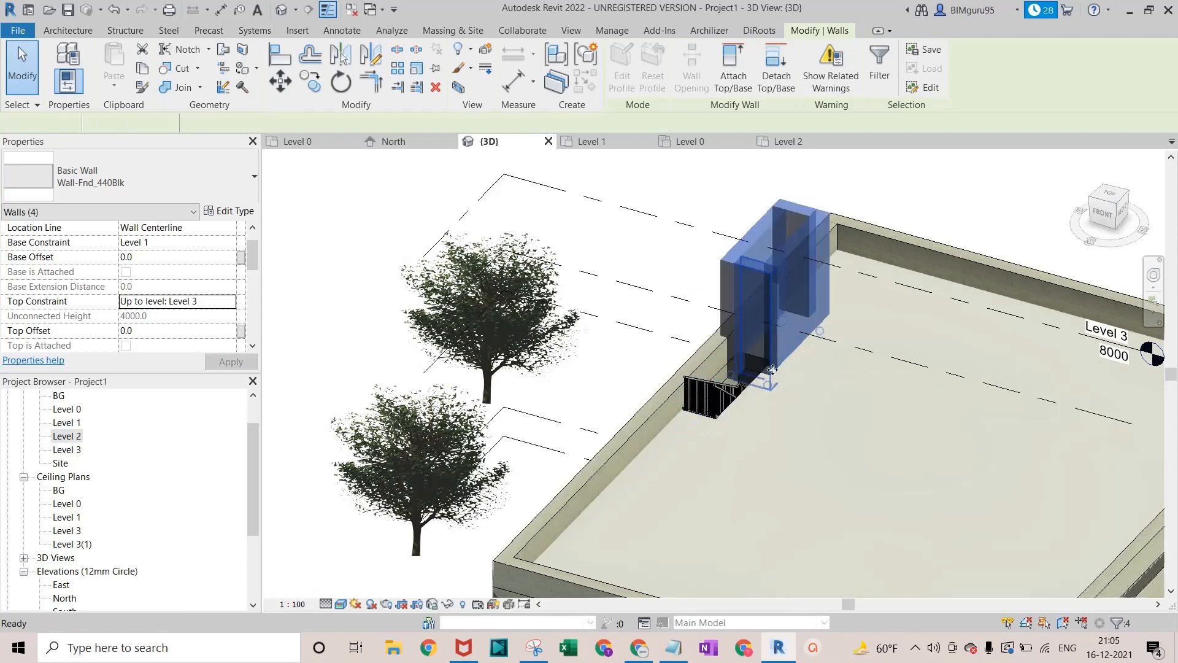
pyautogui.press('Escape')
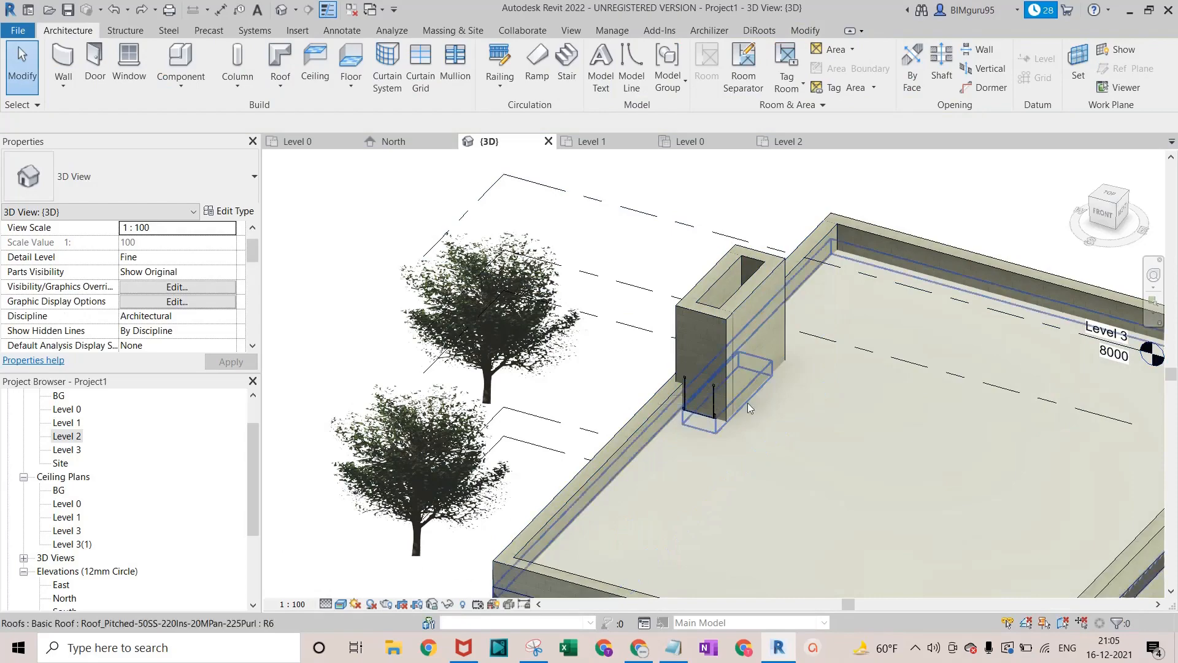
# Change the whole chain of stair enclosure walls to the type Wall-Ext_215Bwk and deselect it
pyautogui.keyDown('shift'); pyautogui.moveTo(663, 406); pyautogui.dragTo(485, 361, button='middle'); pyautogui.keyUp('shift')
pyautogui.scroll(2, 448, 274)
pyautogui.scroll(3, 448, 273)
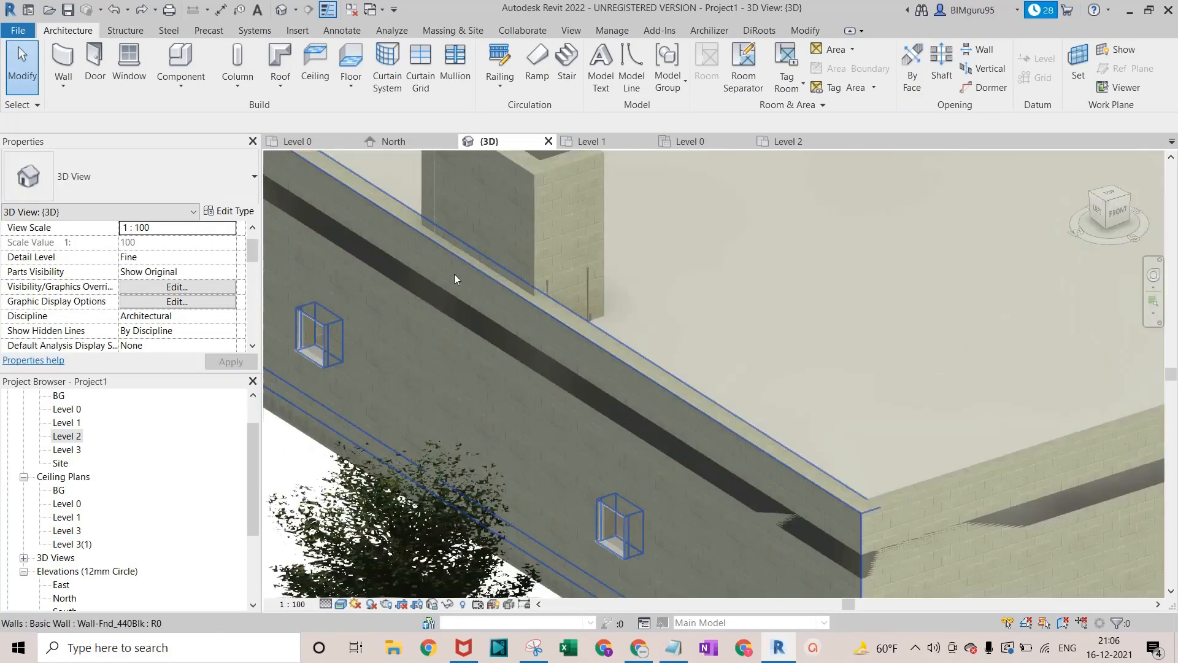
pyautogui.moveTo(454, 274); pyautogui.dragTo(587, 363, button='middle')
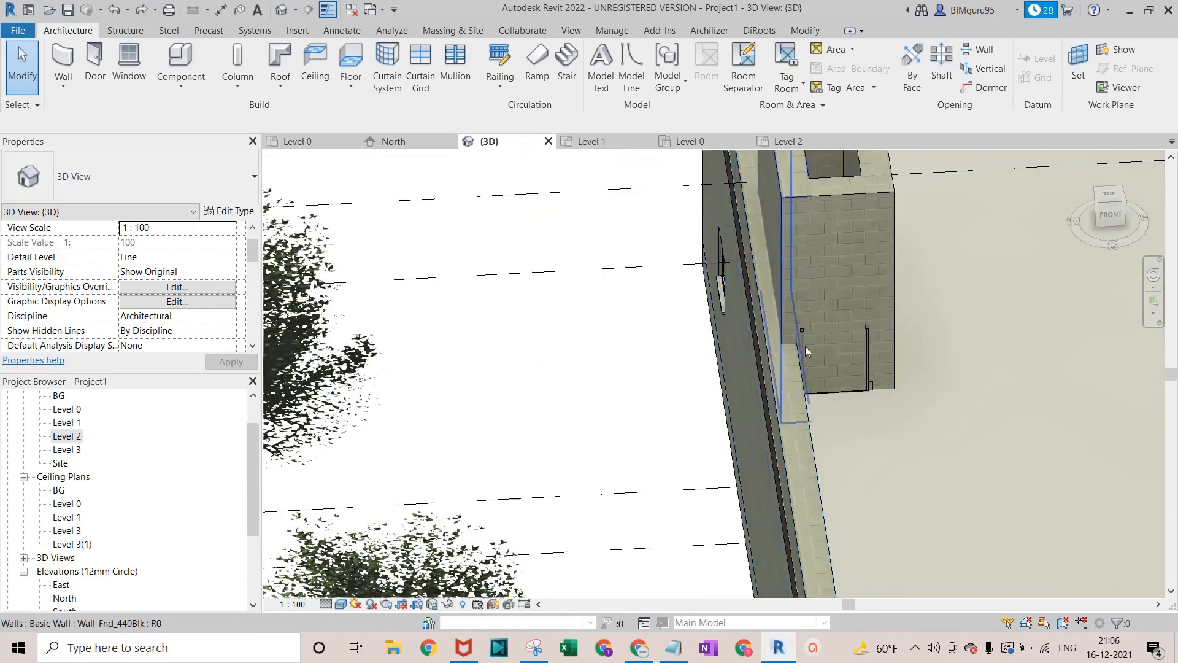
pyautogui.keyDown('shift'); pyautogui.moveTo(900, 388); pyautogui.dragTo(923, 444, button='middle'); pyautogui.keyUp('shift')
pyautogui.keyDown('shift'); pyautogui.moveTo(925, 330); pyautogui.dragTo(967, 513, button='middle'); pyautogui.keyUp('shift')
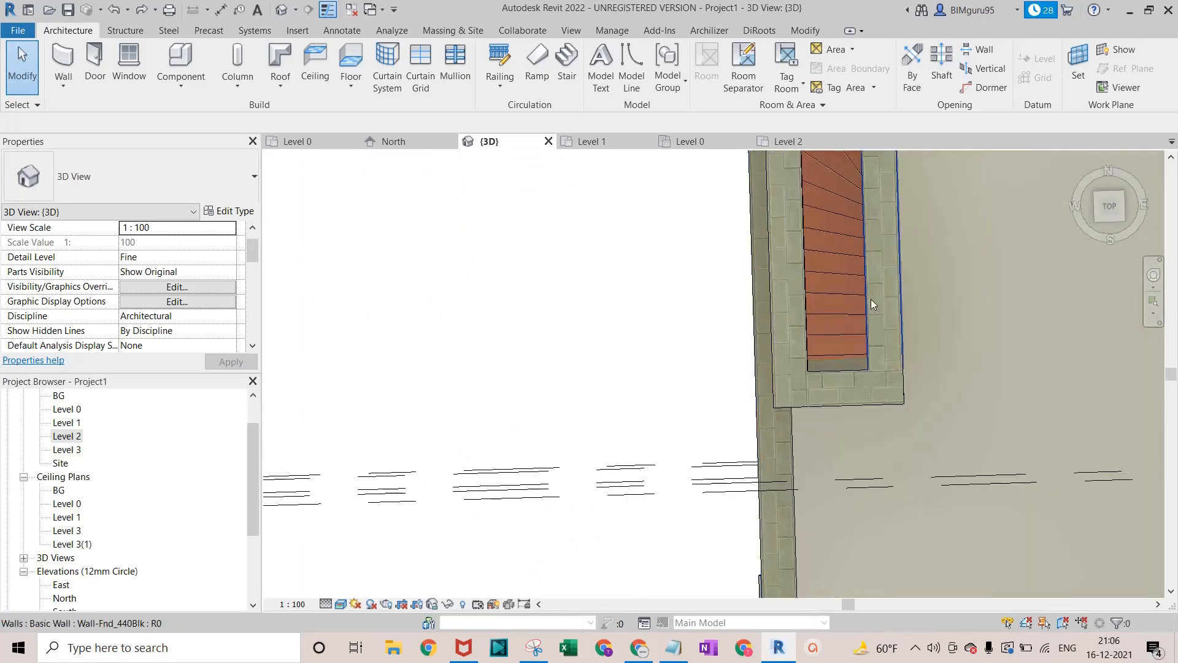
pyautogui.press('Tab')
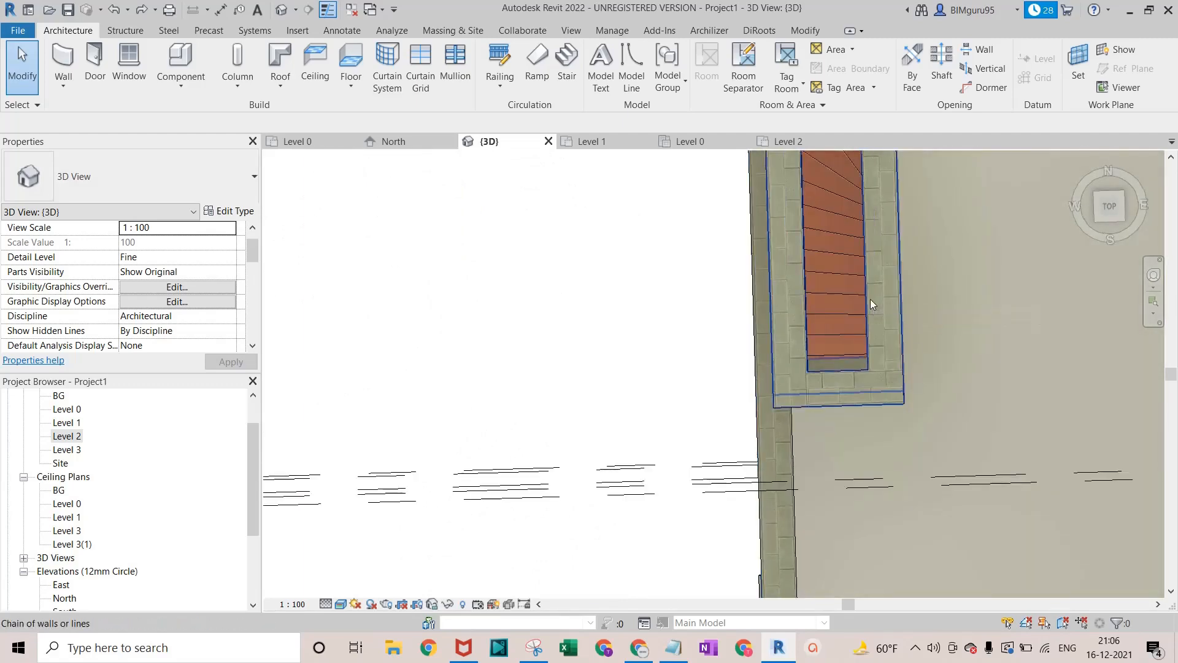
pyautogui.click(794, 323)
pyautogui.click(181, 199)
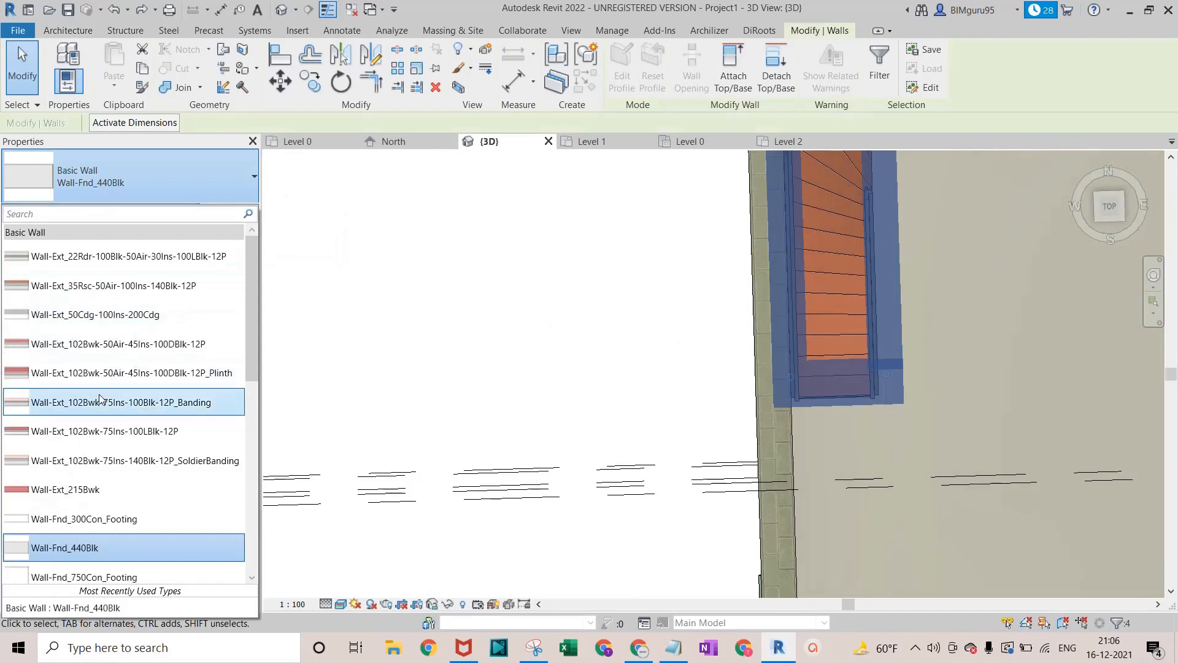
pyautogui.click(121, 491)
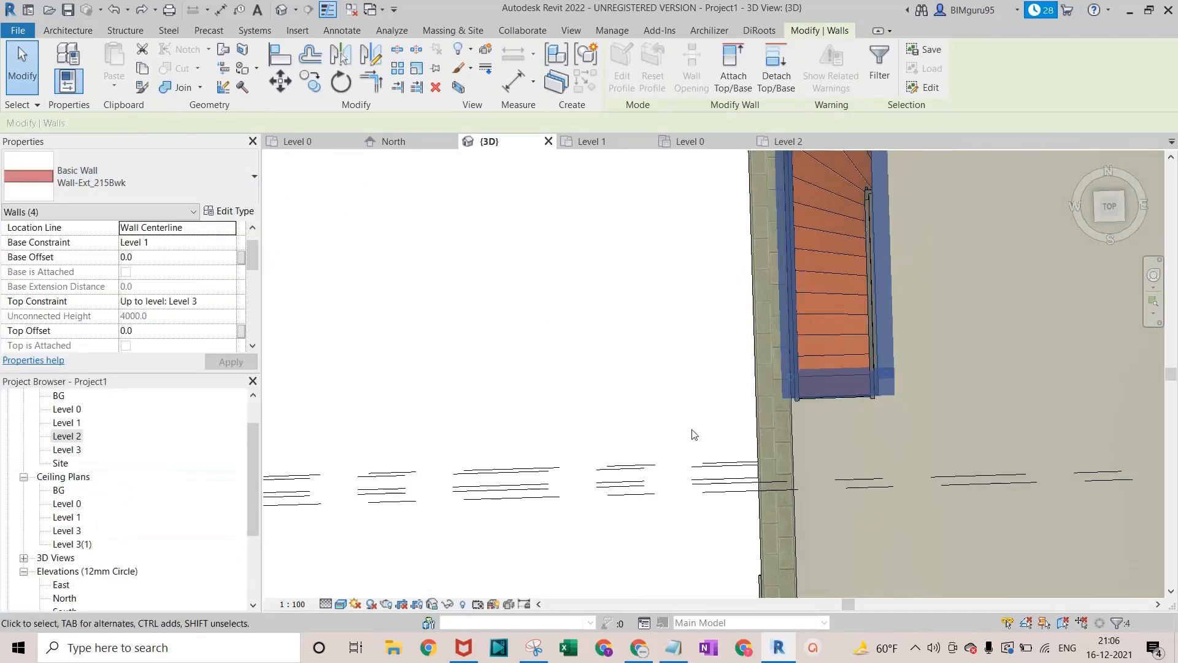
pyautogui.click(532, 434)
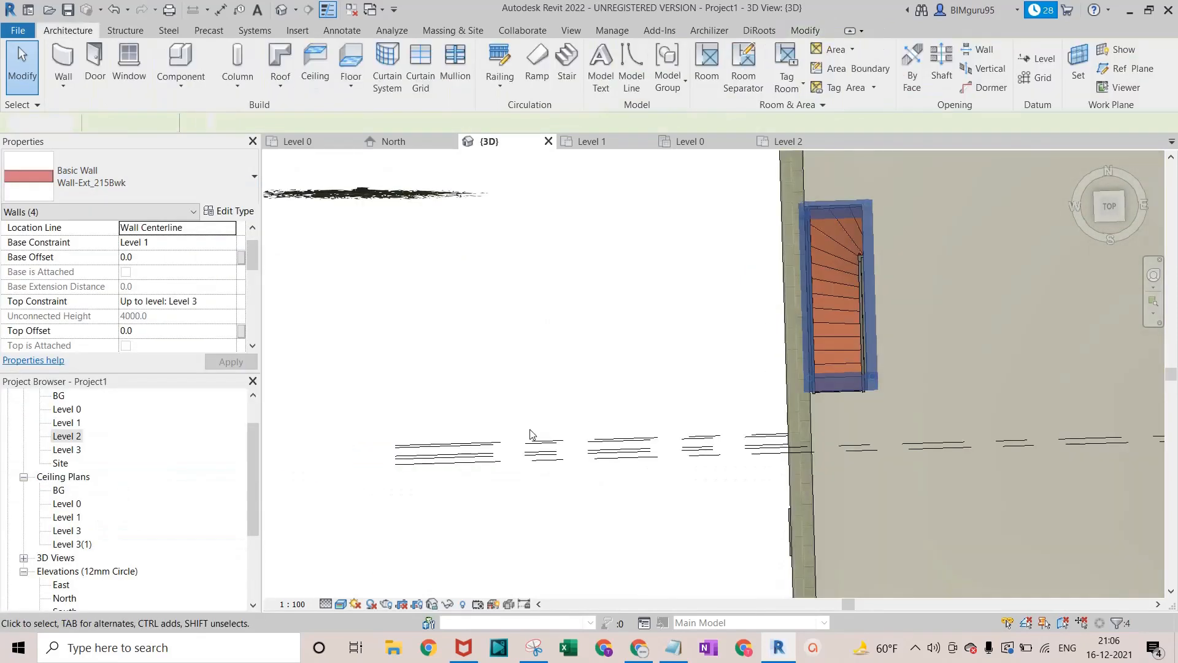
# Move the short wall opposite the winder treads outward over the stair's end, making the enclosure about 3321 mm long inside
pyautogui.scroll(1, 870, 397)
pyautogui.keyDown('shift'); pyautogui.moveTo(859, 402); pyautogui.dragTo(823, 562, button='middle'); pyautogui.keyUp('shift')
pyautogui.scroll(6, 815, 542)
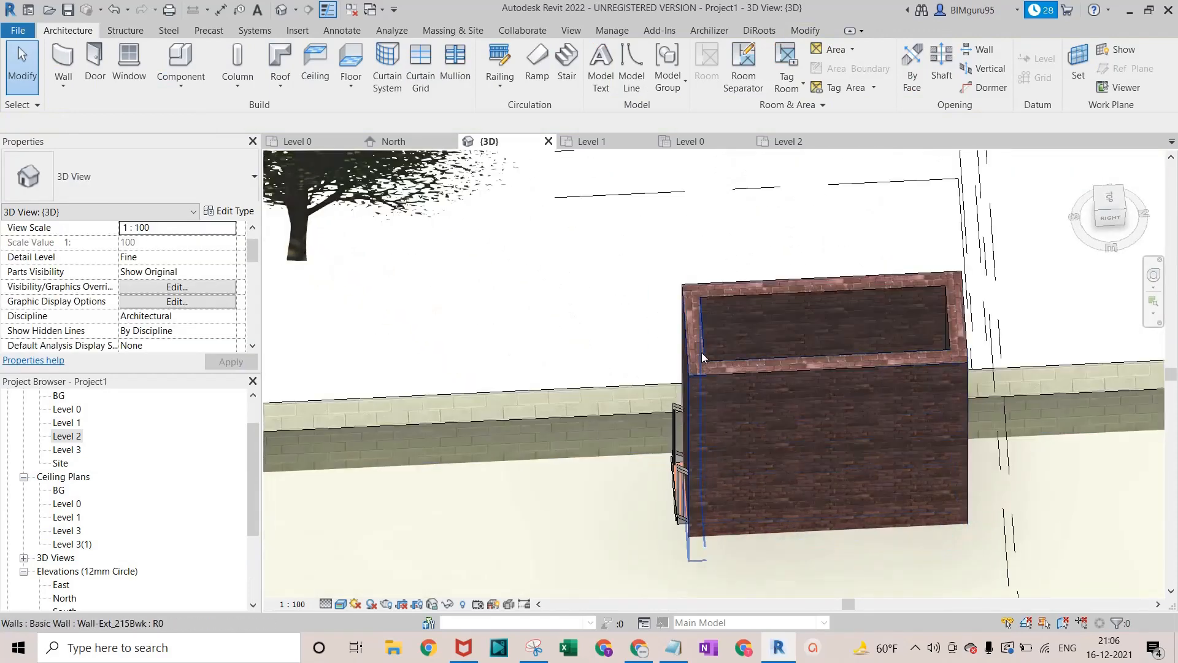
pyautogui.click(702, 353)
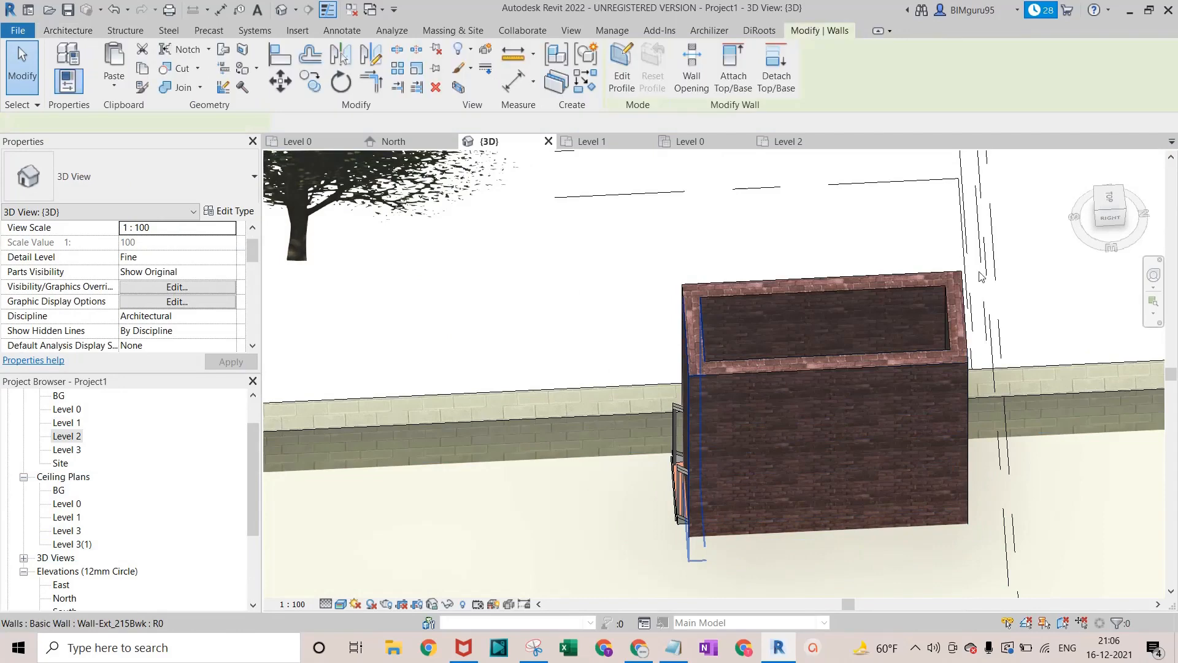
pyautogui.click(1111, 203)
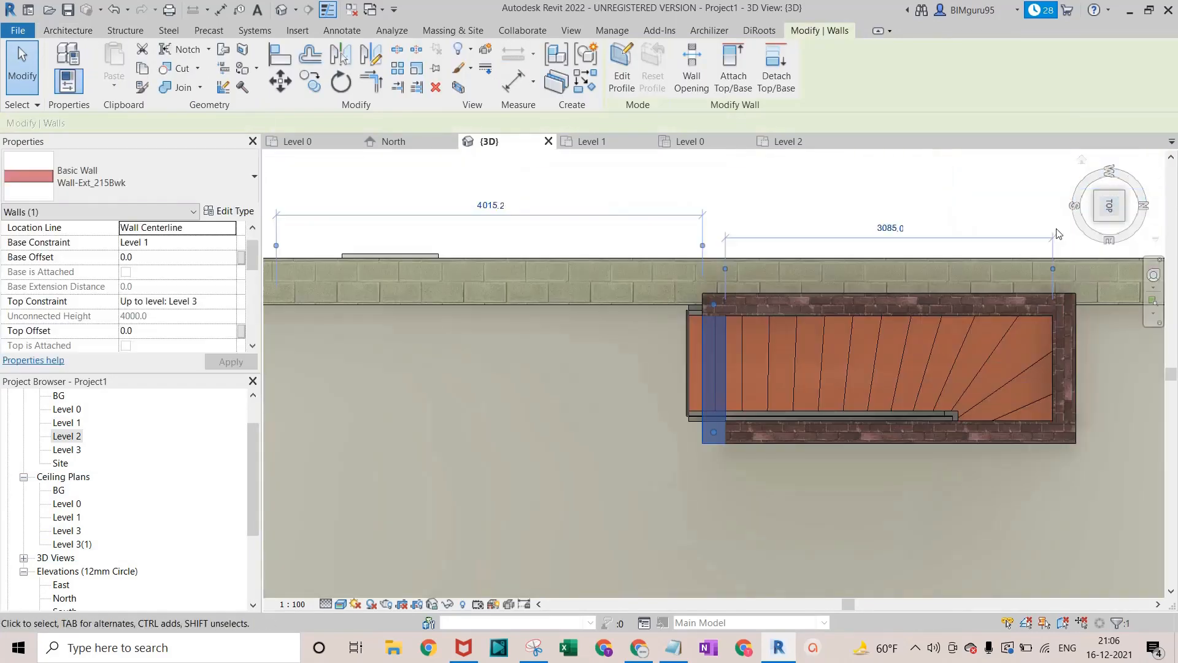
pyautogui.moveTo(704, 377); pyautogui.dragTo(669, 393)
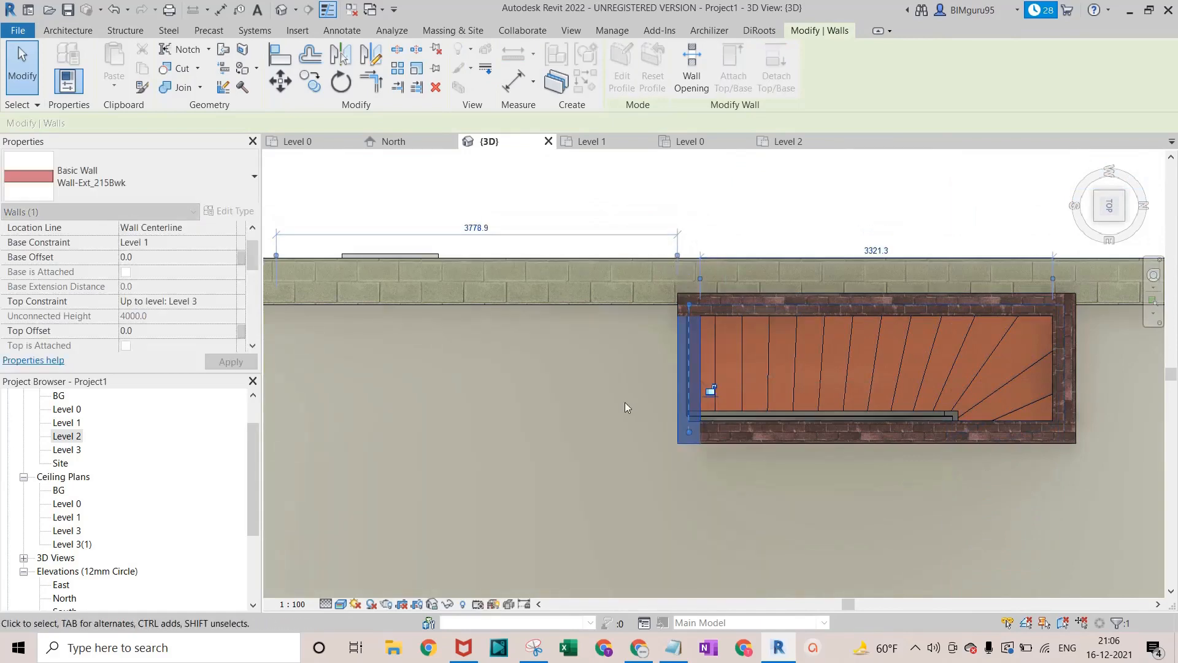
pyautogui.click(632, 411)
pyautogui.scroll(-2, 723, 348)
pyautogui.scroll(-1, 723, 348)
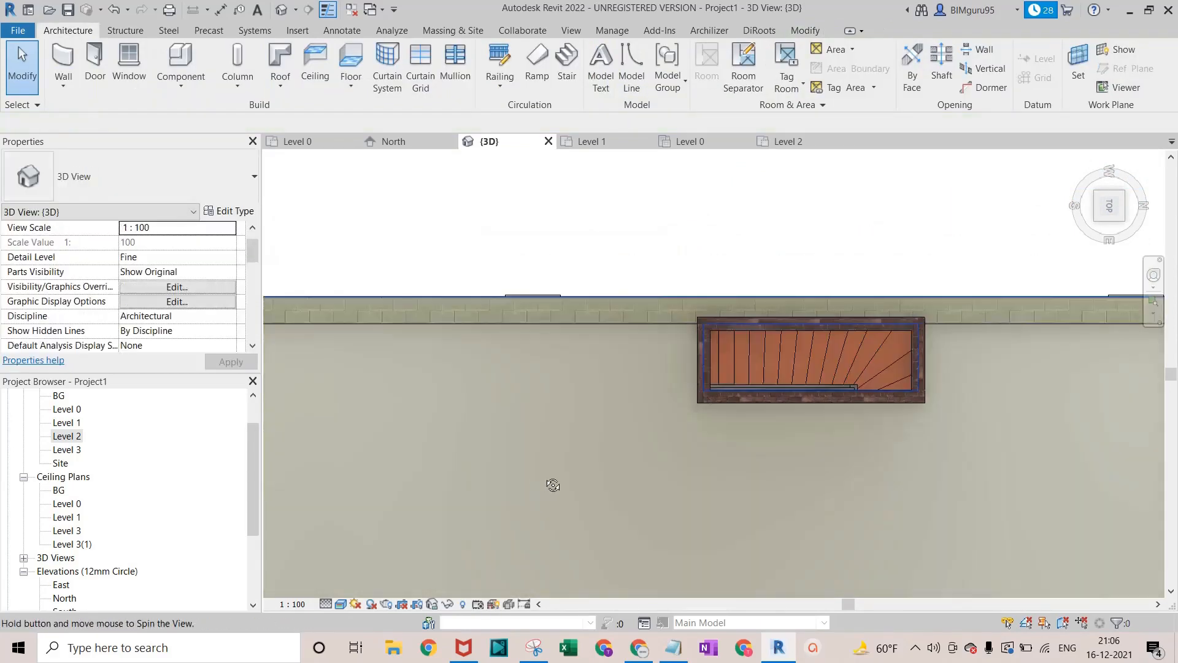
# Place an 810x2110mm Doors_IntSgl door in the short end wall of the brick stair enclosure on the roof
pyautogui.keyDown('shift'); pyautogui.moveTo(552, 484); pyautogui.dragTo(697, 407, button='middle'); pyautogui.keyUp('shift')
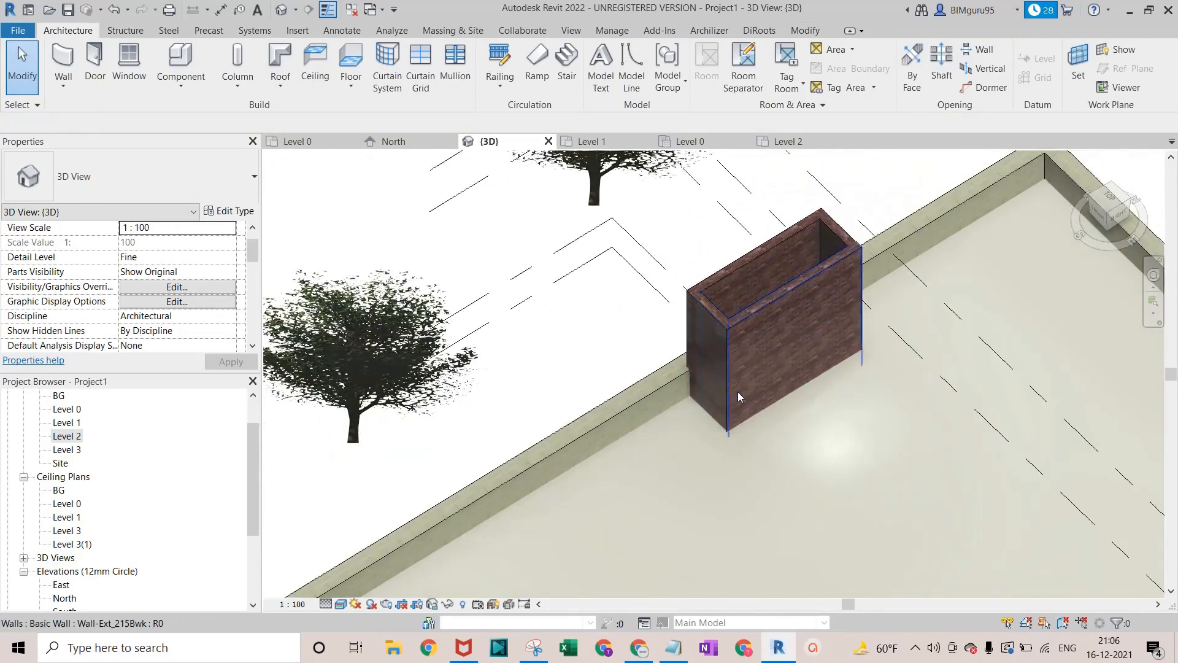
pyautogui.click(714, 386)
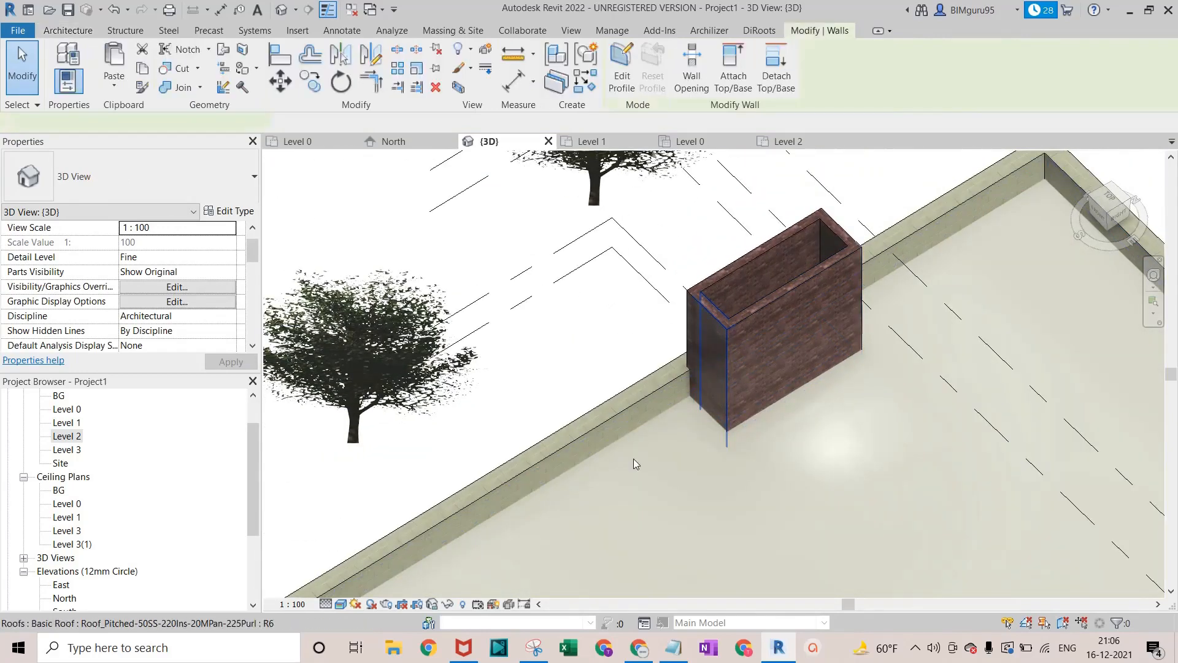
pyautogui.click(568, 310)
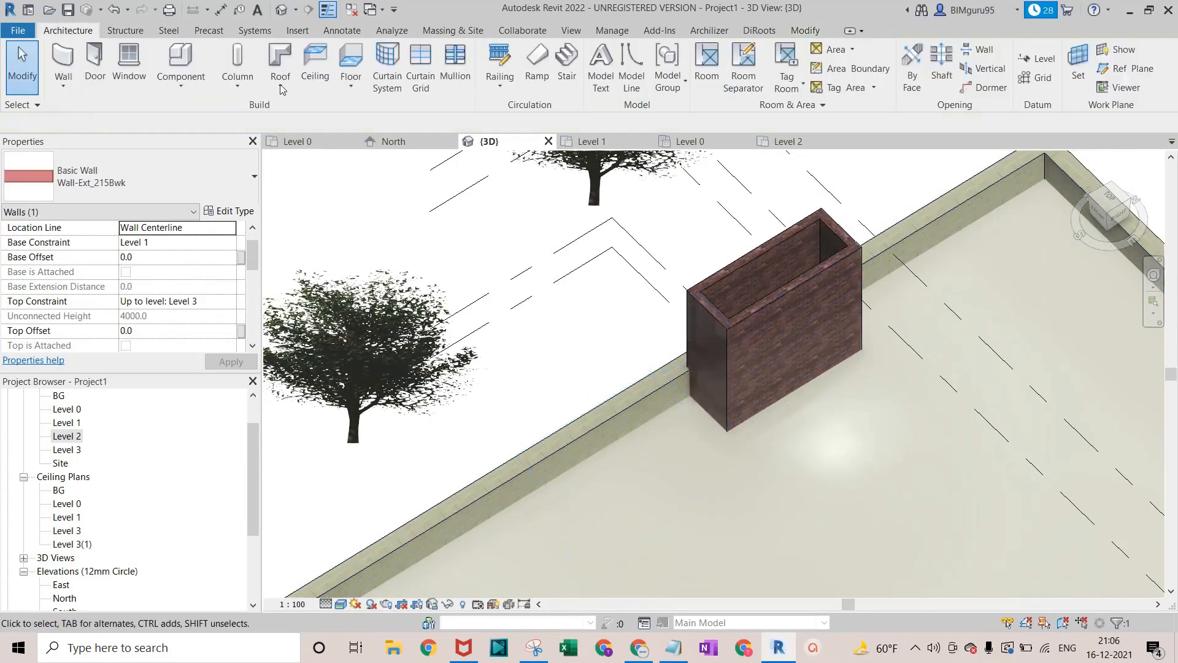
pyautogui.click(94, 64)
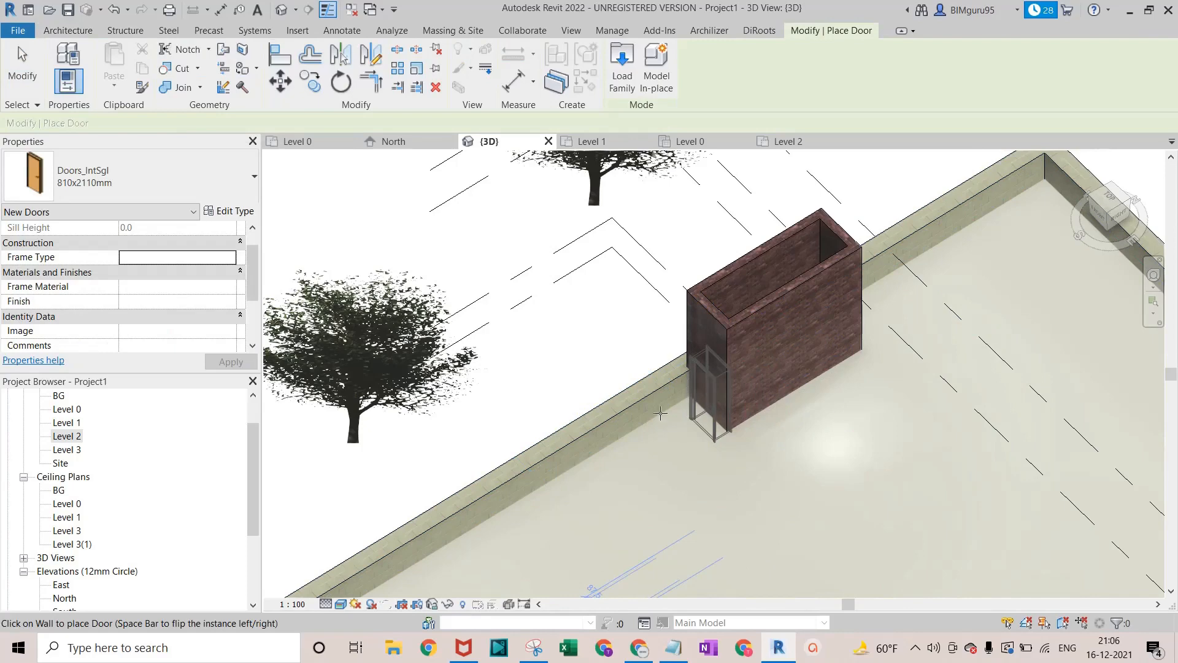
pyautogui.click(682, 470)
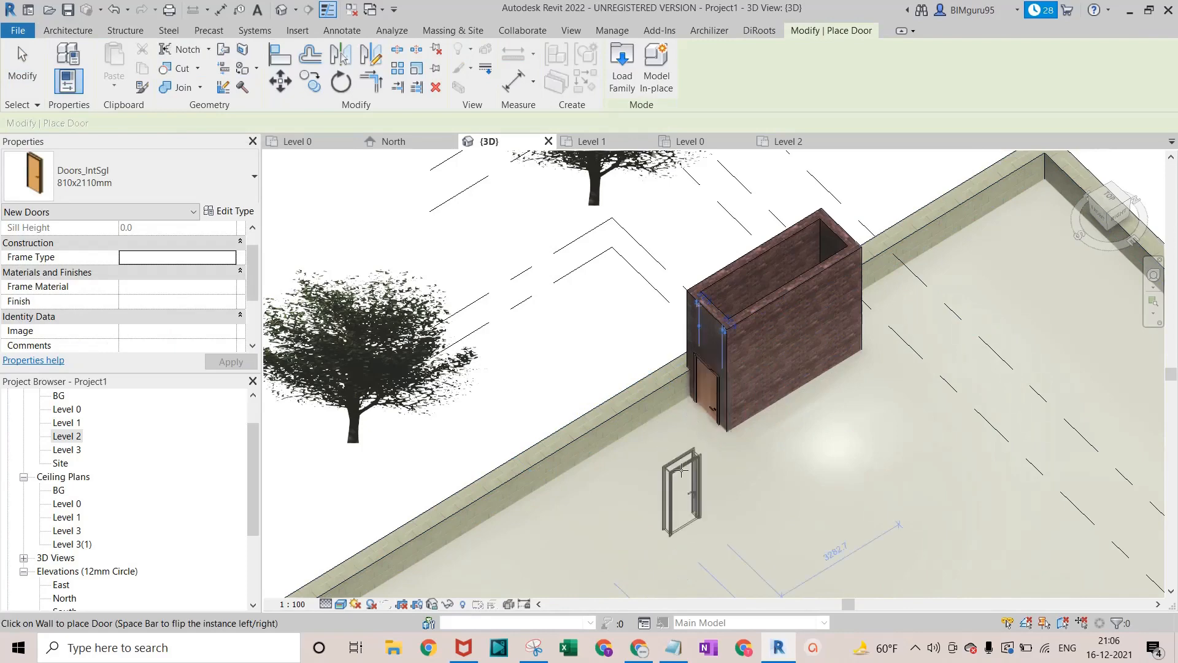
pyautogui.press('Escape')
pyautogui.press('Escape')
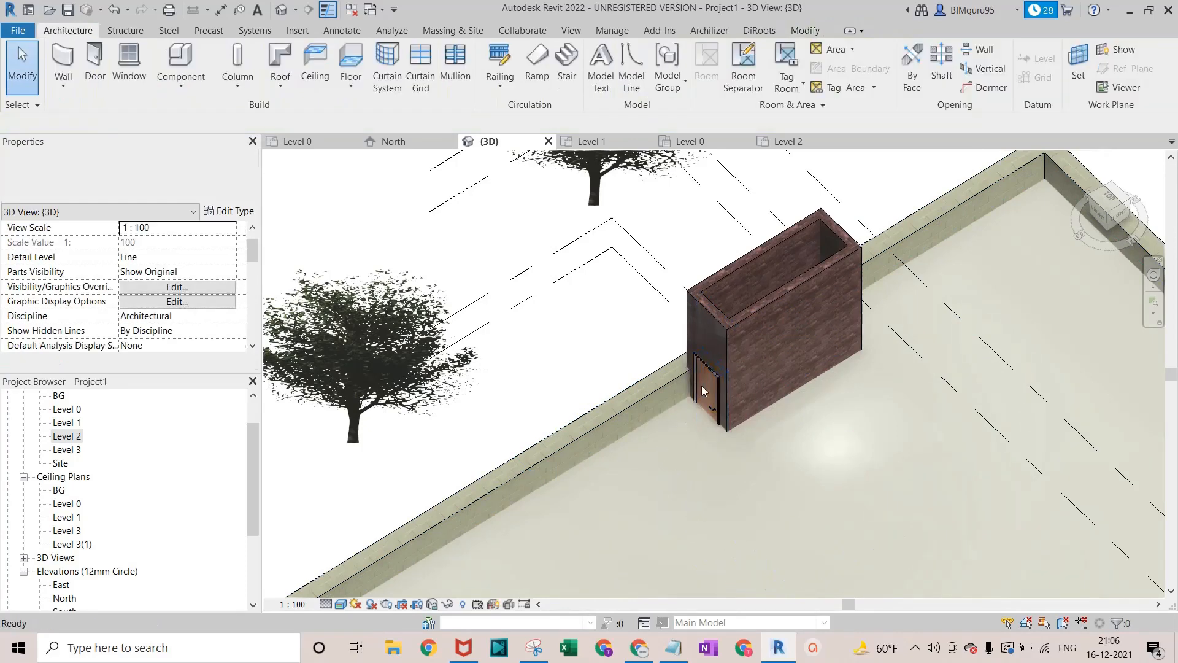
# Keep the new stair enclosure door on Level 1 and set its sill height to 200 mm
pyautogui.click(706, 393)
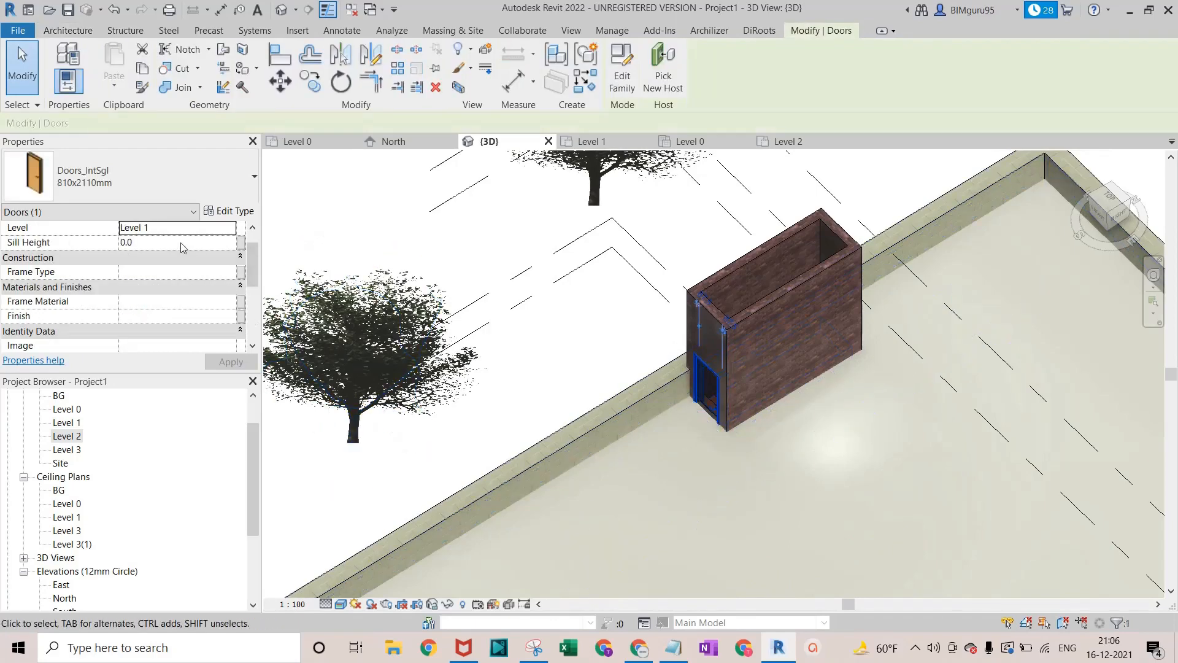
pyautogui.click(229, 230)
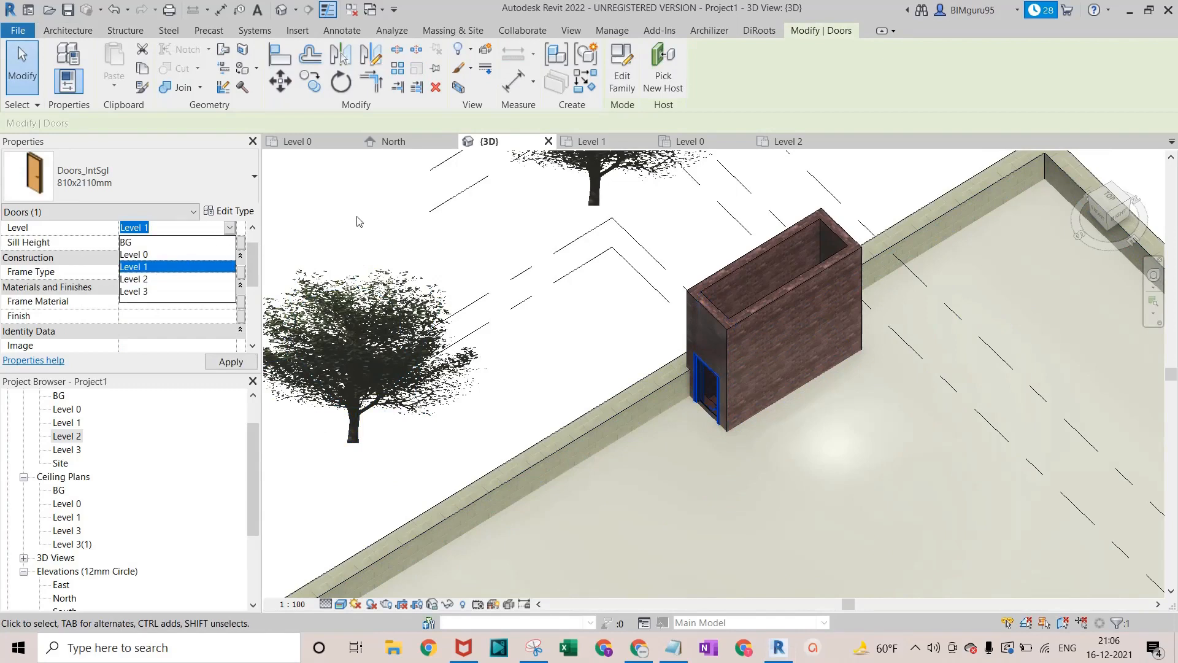
pyautogui.click(197, 266)
pyautogui.click(170, 243)
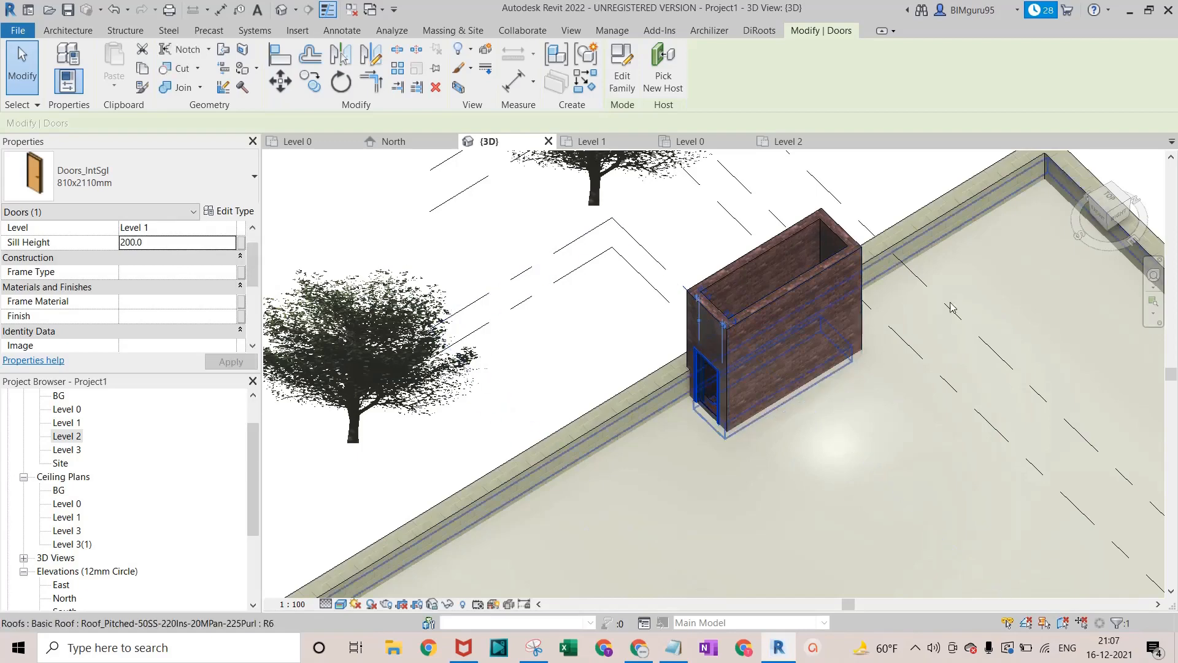
# View the model from the front and temporarily hide the Wall-Fnd_440Blk wall that covers the lower part of the door
pyautogui.click(1098, 218)
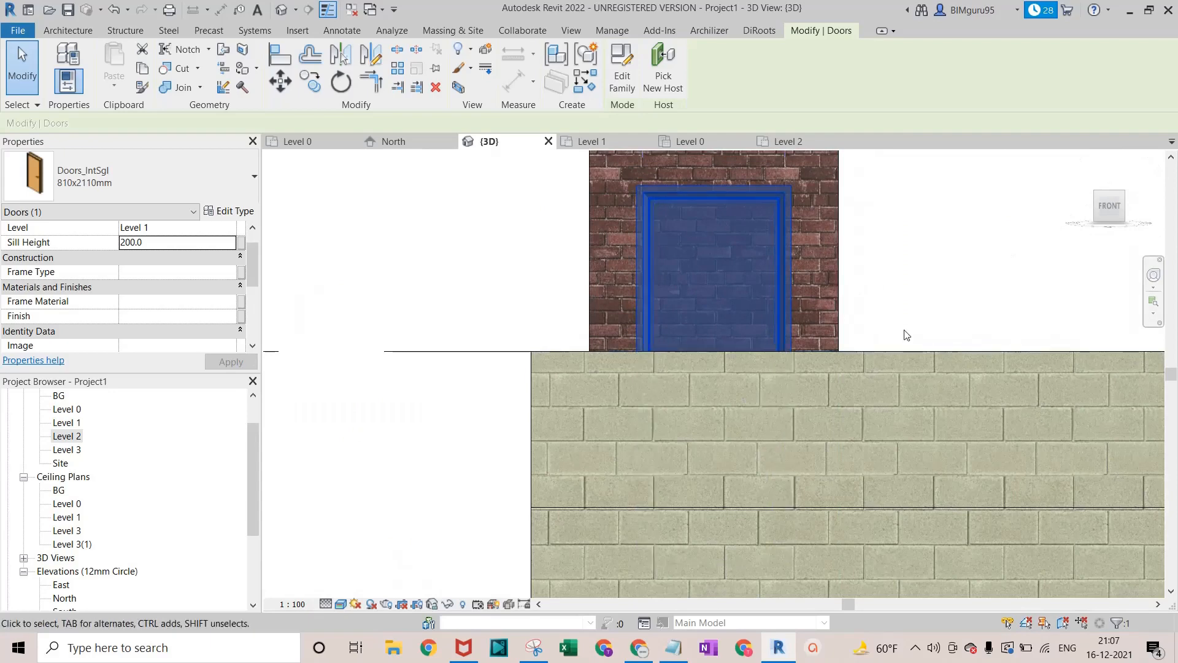
pyautogui.click(920, 349)
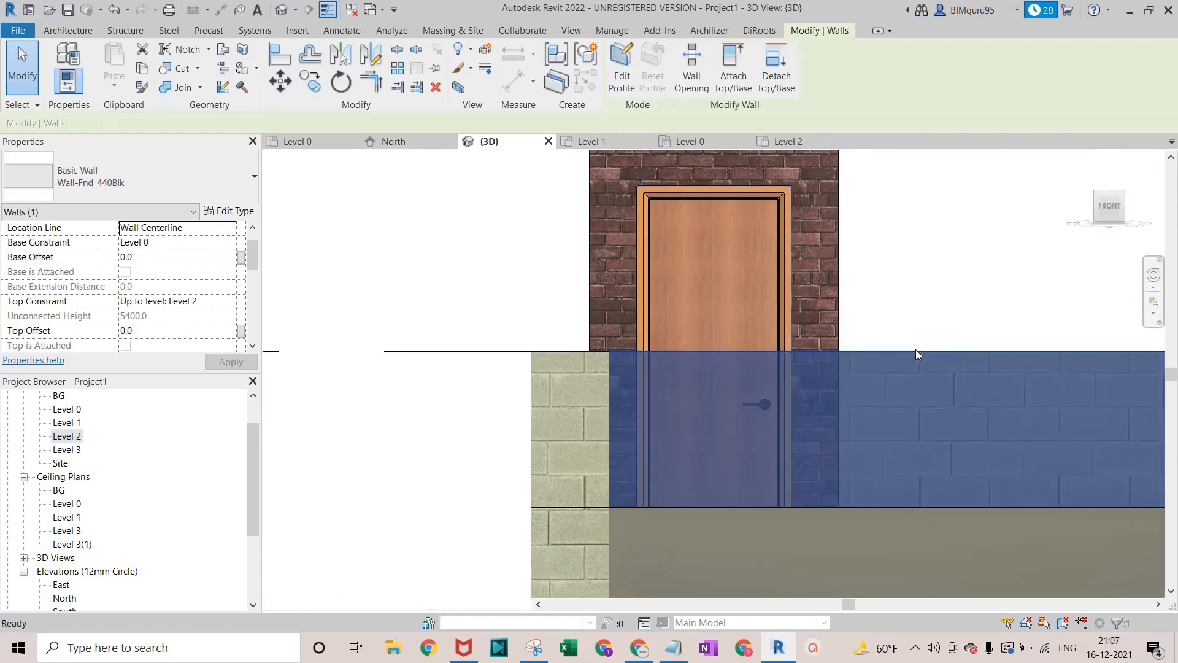
pyautogui.press('h')
pyautogui.press('h')
# Nudge the stair enclosure door upward to a sill height of 520 mm so it stands on the roof surface, and deselect it
pyautogui.click(784, 391)
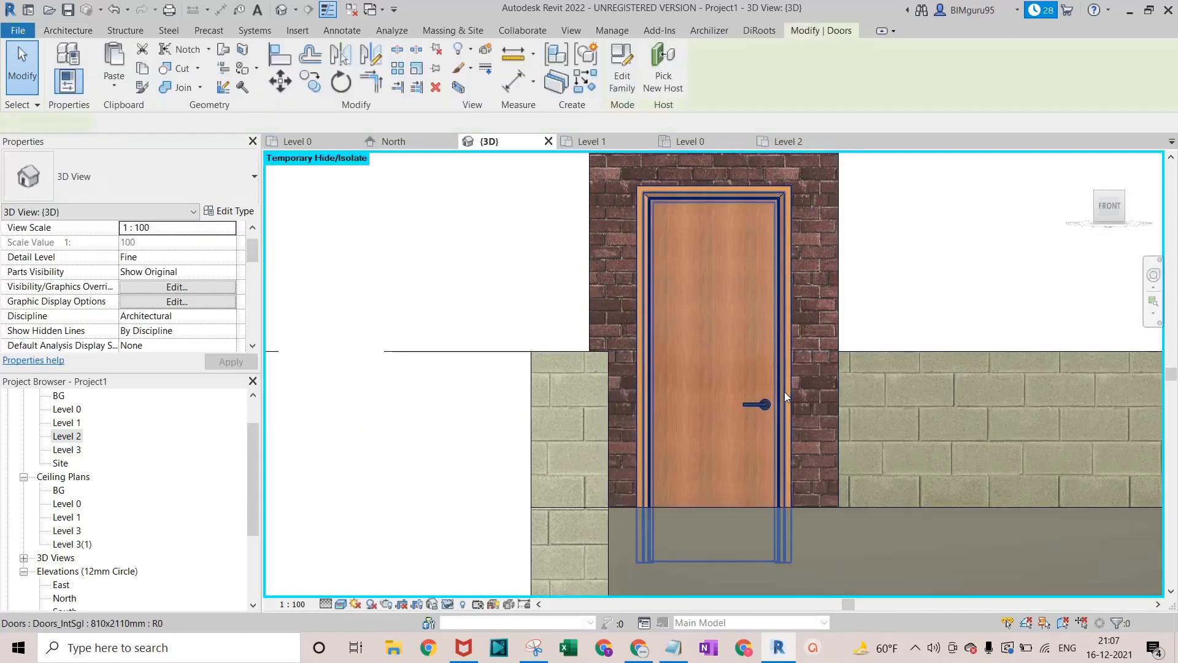
pyautogui.press('Up')
pyautogui.press('Up')
pyautogui.press('Up')
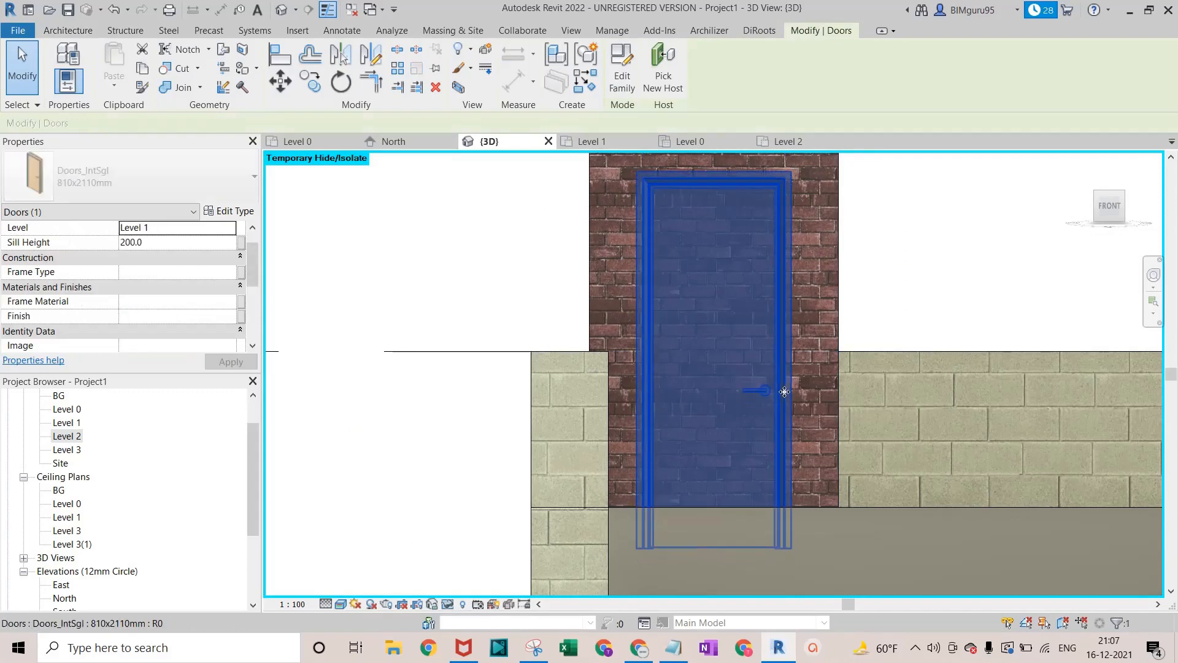
pyautogui.press('Up')
pyautogui.press('Up')
pyautogui.press('Up')
pyautogui.press('Up')
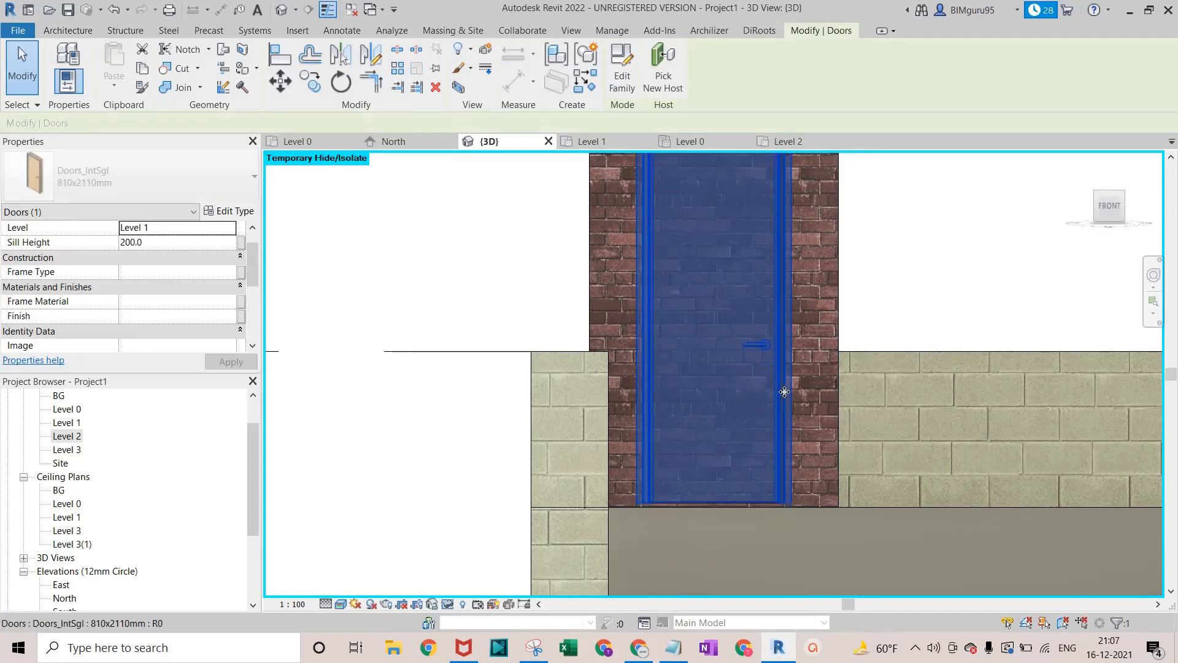
pyautogui.press('Down')
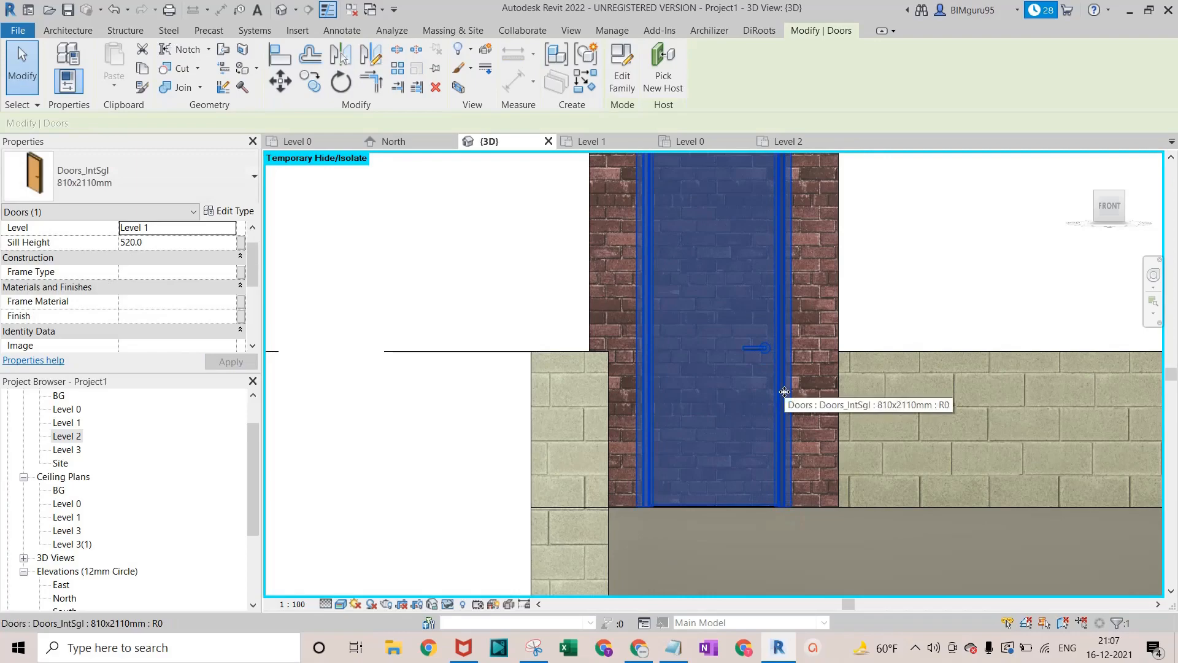
pyautogui.scroll(-3, 743, 414)
pyautogui.click(572, 322)
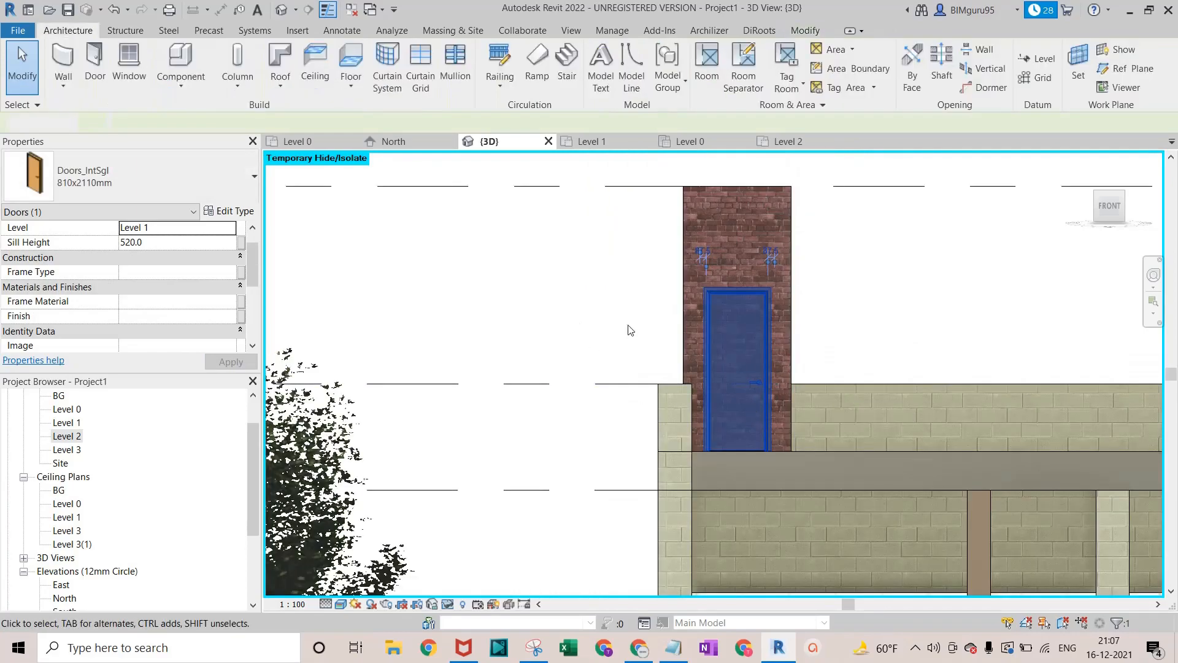
pyautogui.keyDown('shift'); pyautogui.moveTo(786, 361); pyautogui.dragTo(704, 323, button='middle'); pyautogui.keyUp('shift')
pyautogui.scroll(-2, 658, 305)
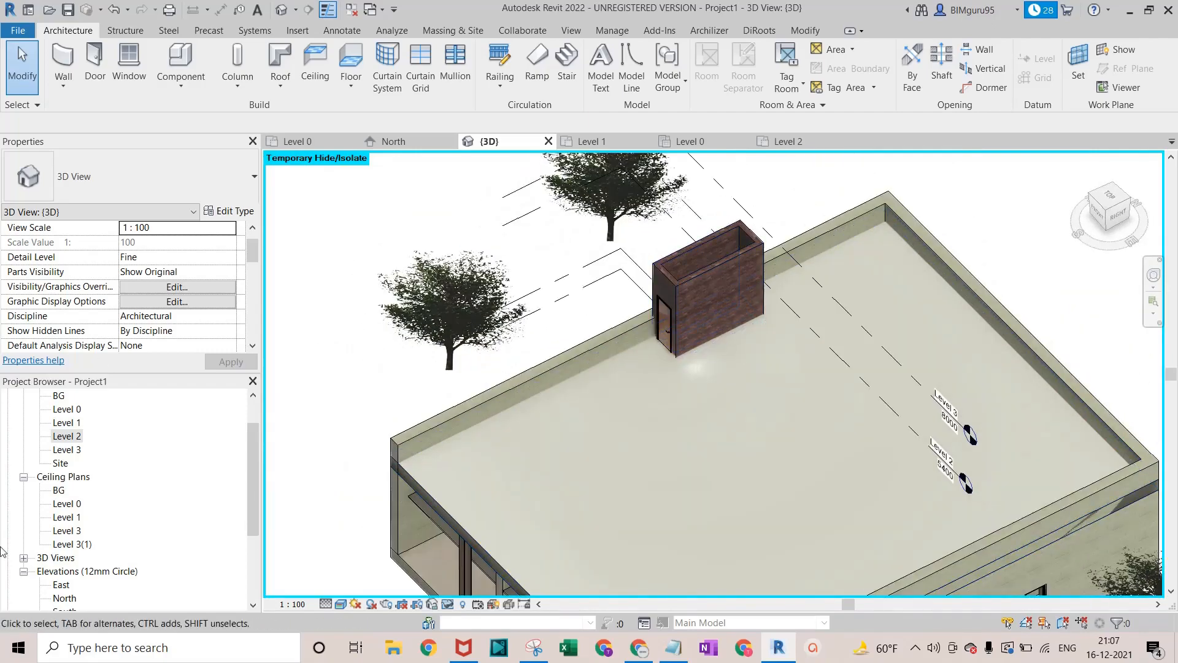
# In the Level 2 floor plan, sketch a rectangular roof footprint, 1415 mm wide, along the outer faces of the stair enclosure walls
pyautogui.doubleClick(67, 449)
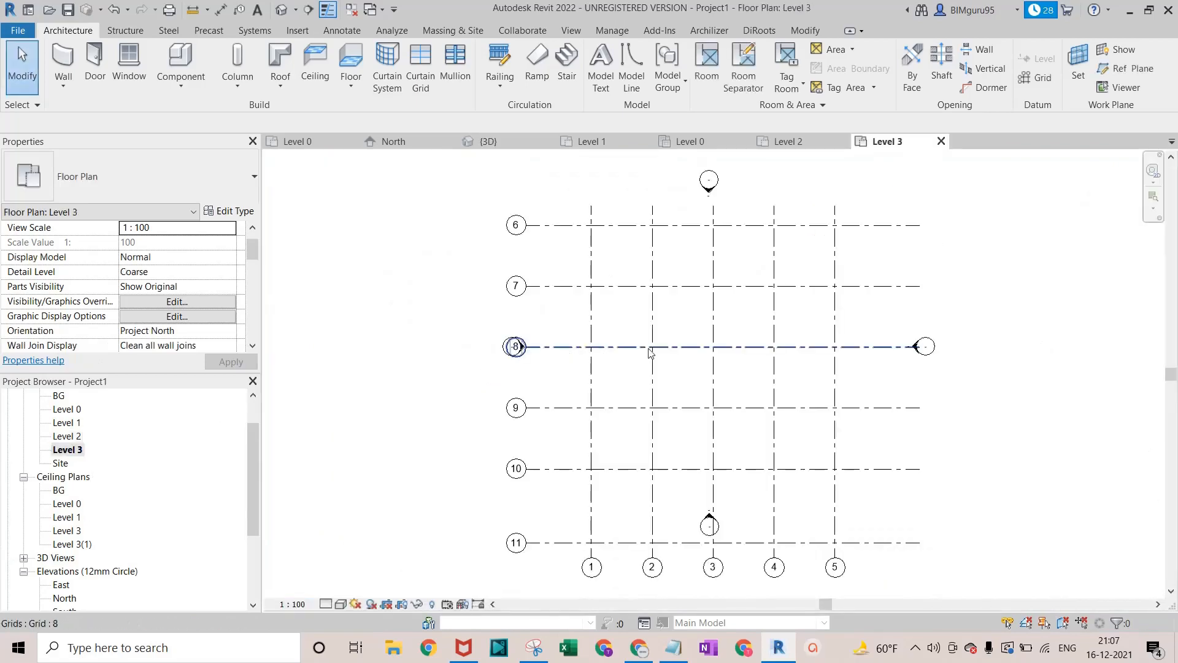
pyautogui.doubleClick(64, 436)
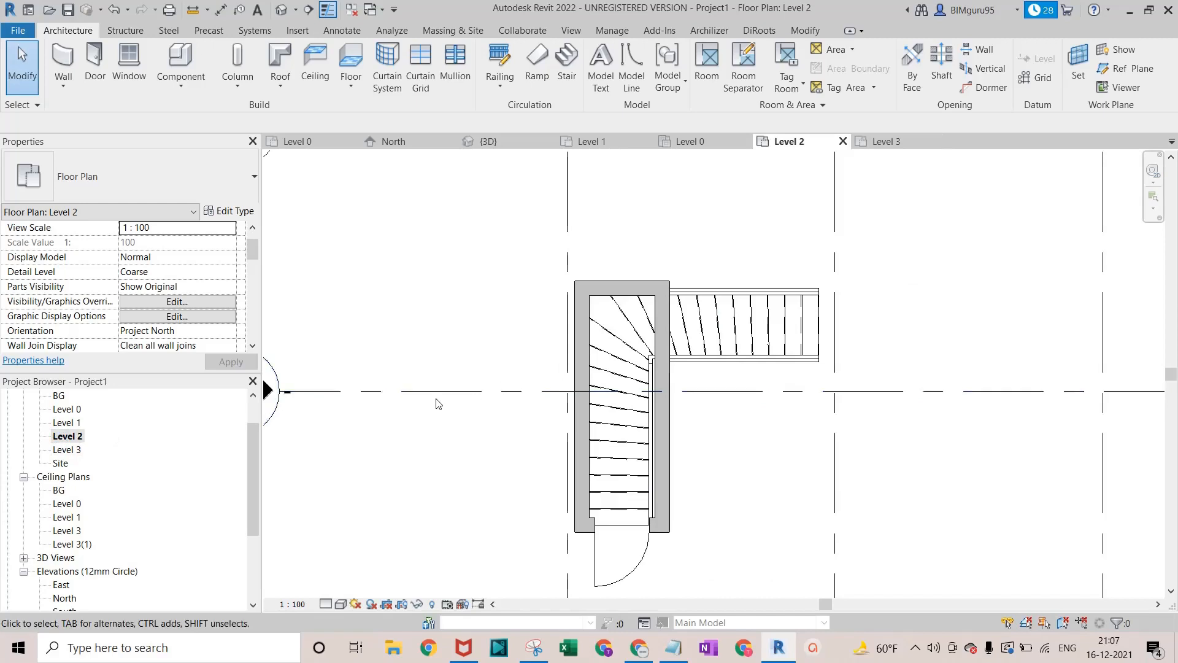
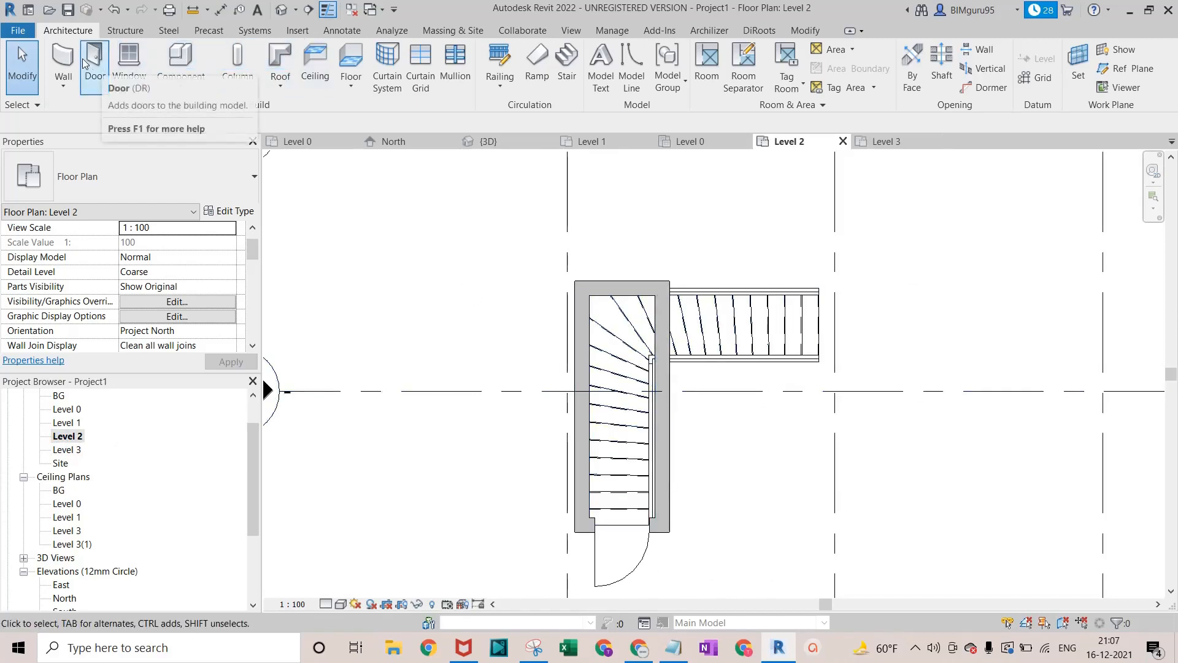
pyautogui.click(277, 58)
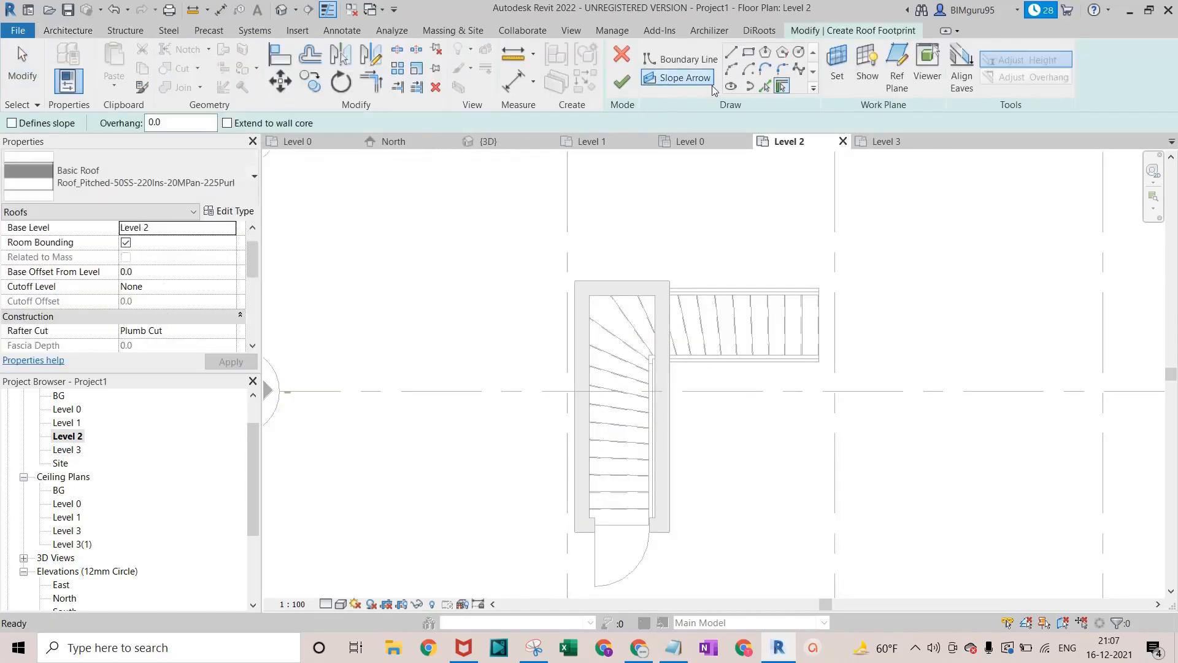
pyautogui.click(748, 53)
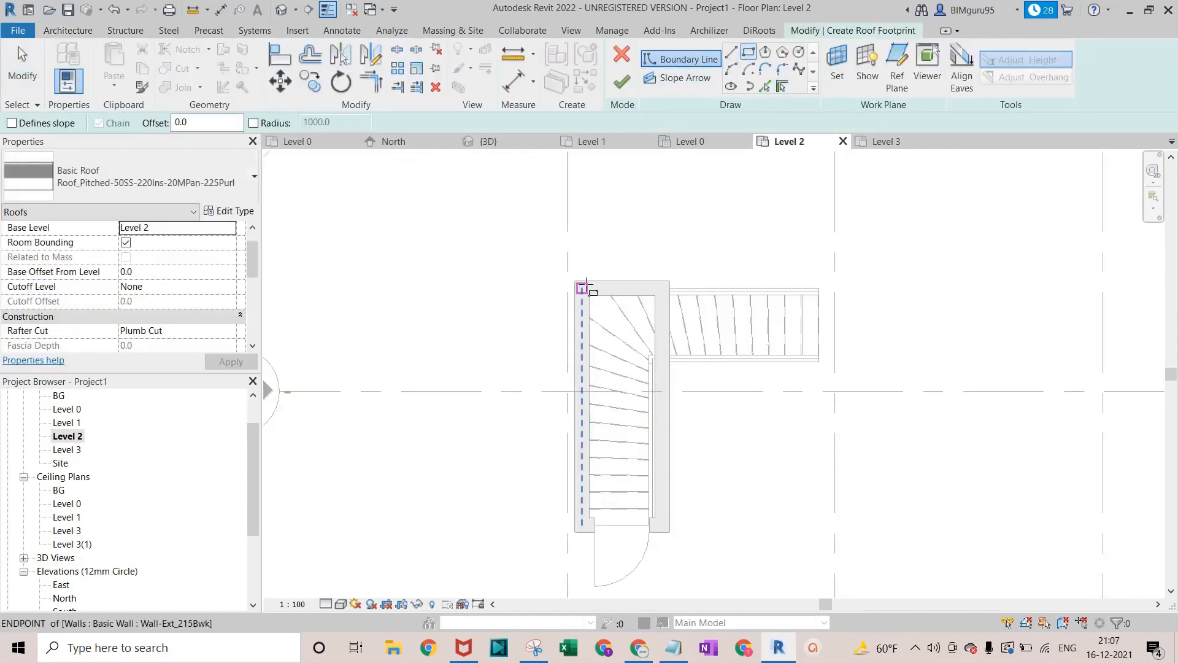
pyautogui.click(575, 282)
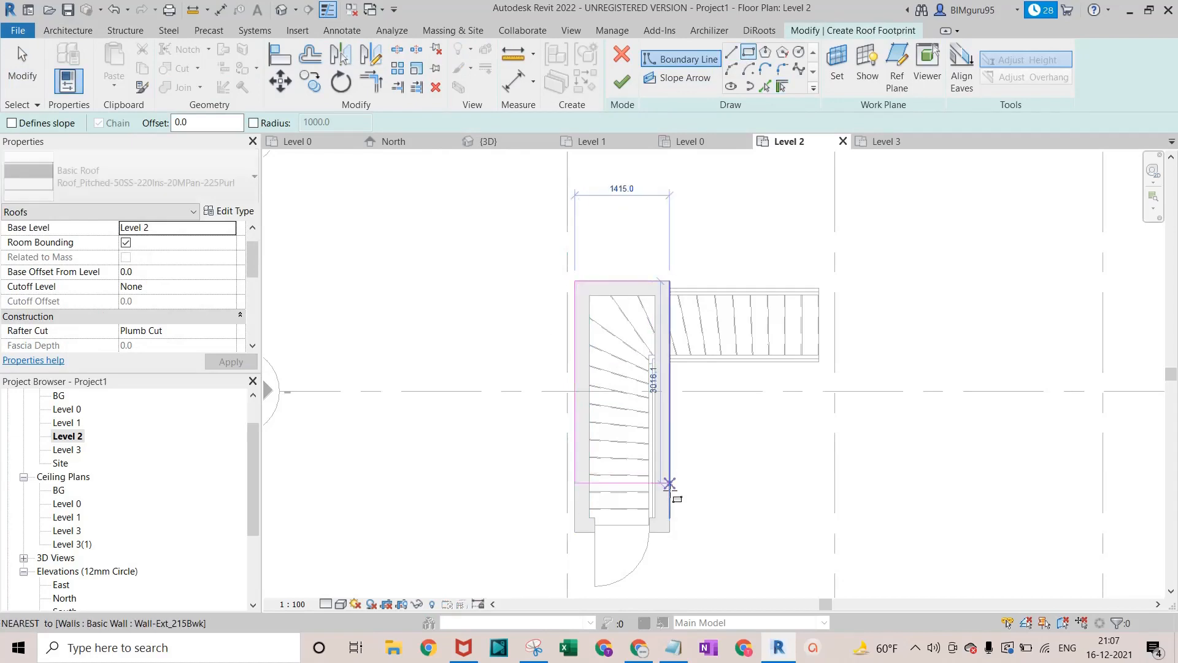
pyautogui.click(669, 533)
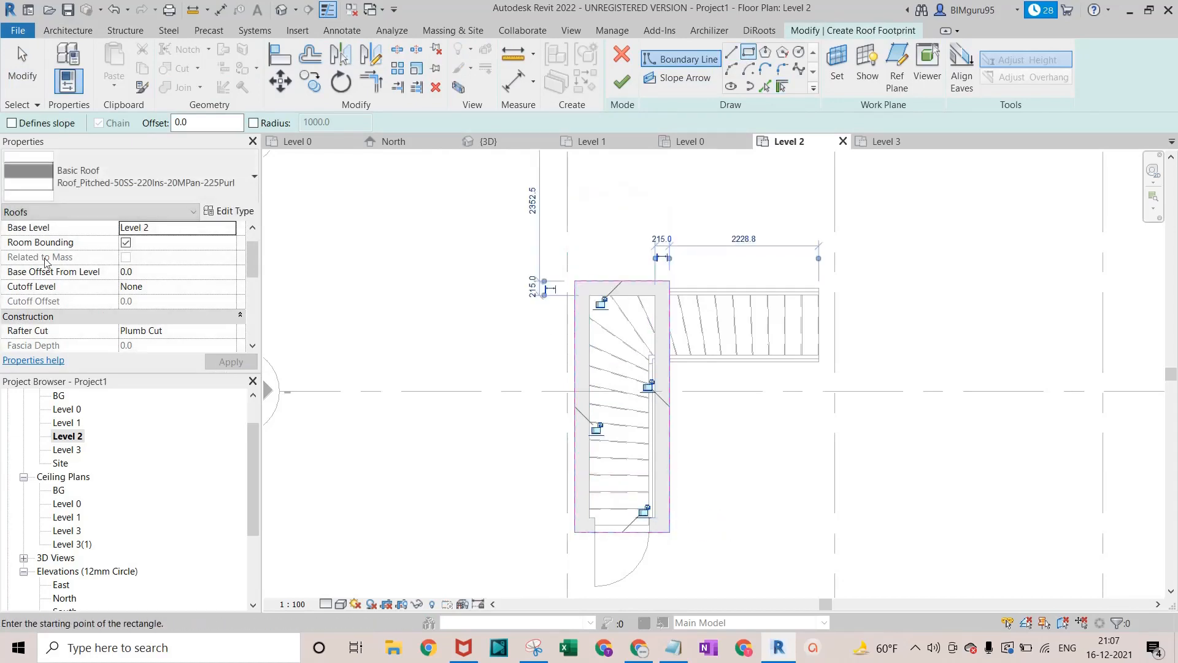
# Turn on Defines slope and finish the stair enclosure roof as Roof_Pitched-50SS-220Ins-20MPan-225Purl with base level Level 2 and zero offset
pyautogui.click(12, 123)
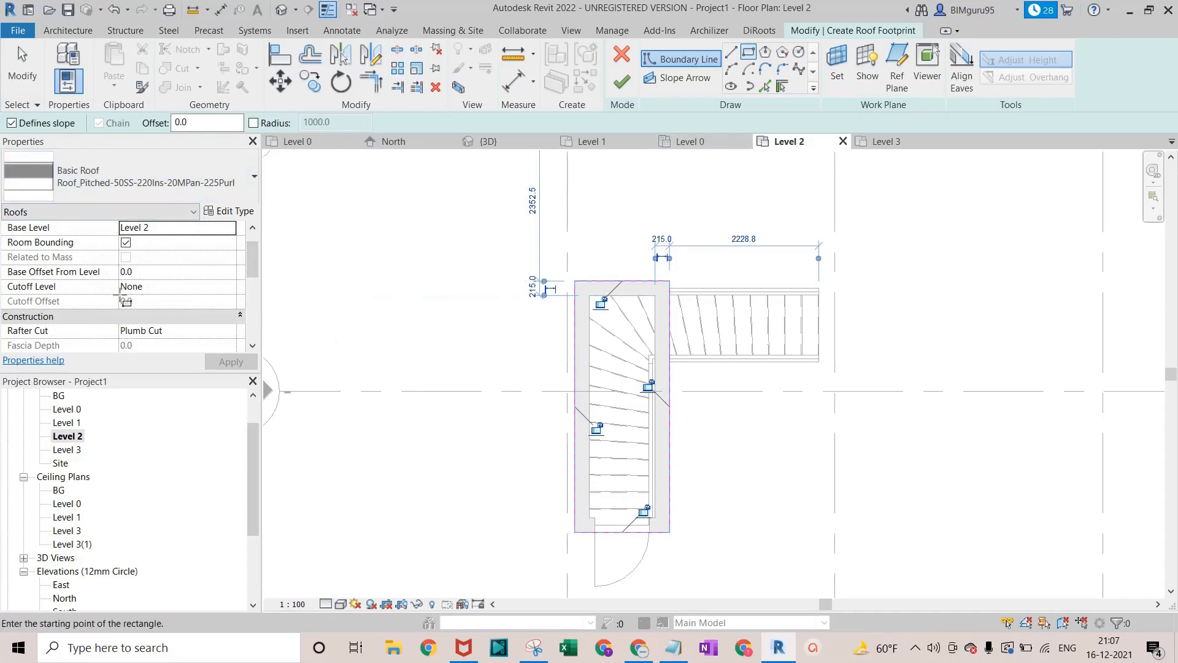
pyautogui.scroll(-1, 120, 299)
pyautogui.scroll(1, 118, 295)
pyautogui.scroll(-2, 121, 300)
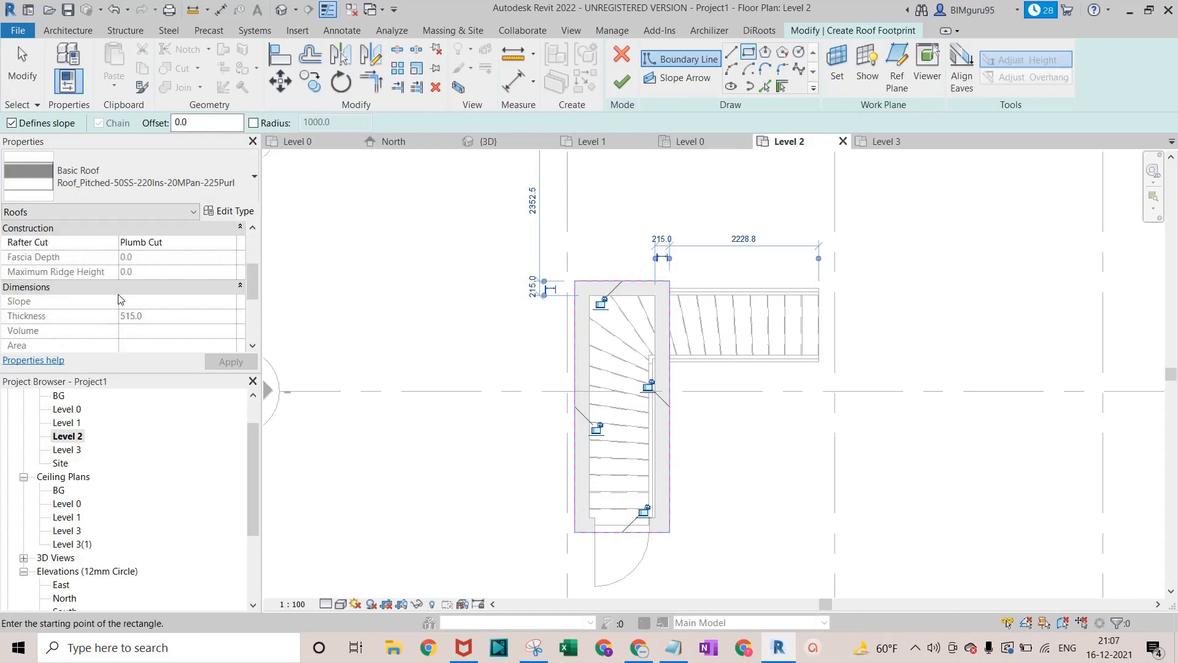
pyautogui.scroll(-1, 121, 299)
pyautogui.scroll(3, 120, 298)
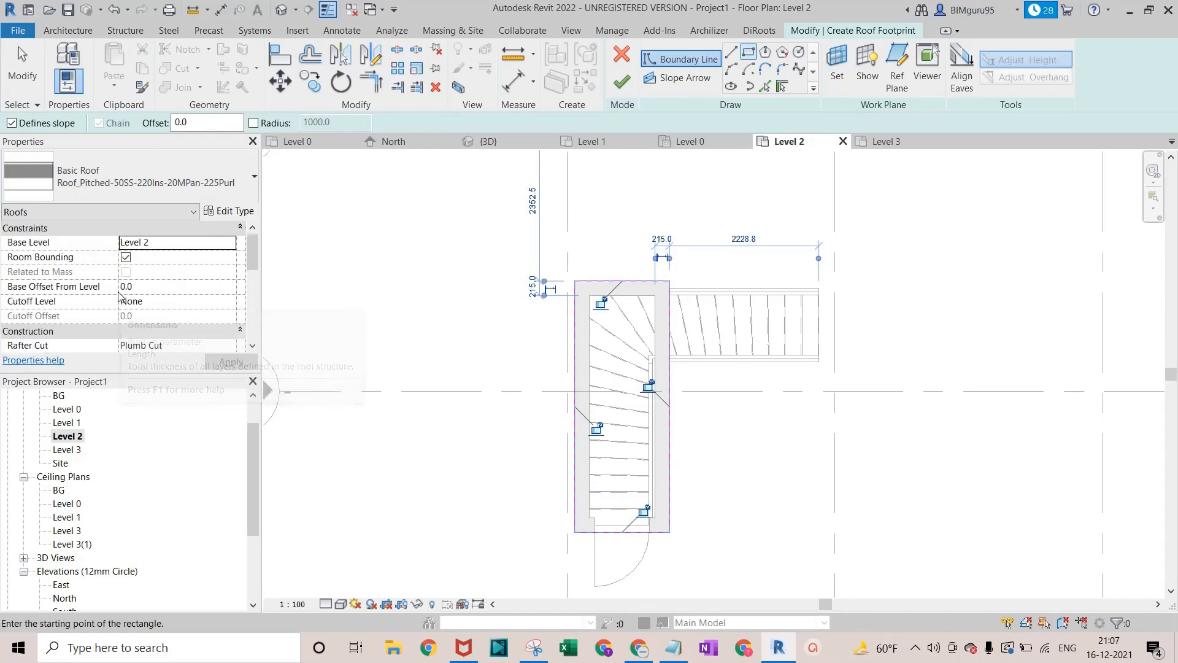
pyautogui.click(622, 84)
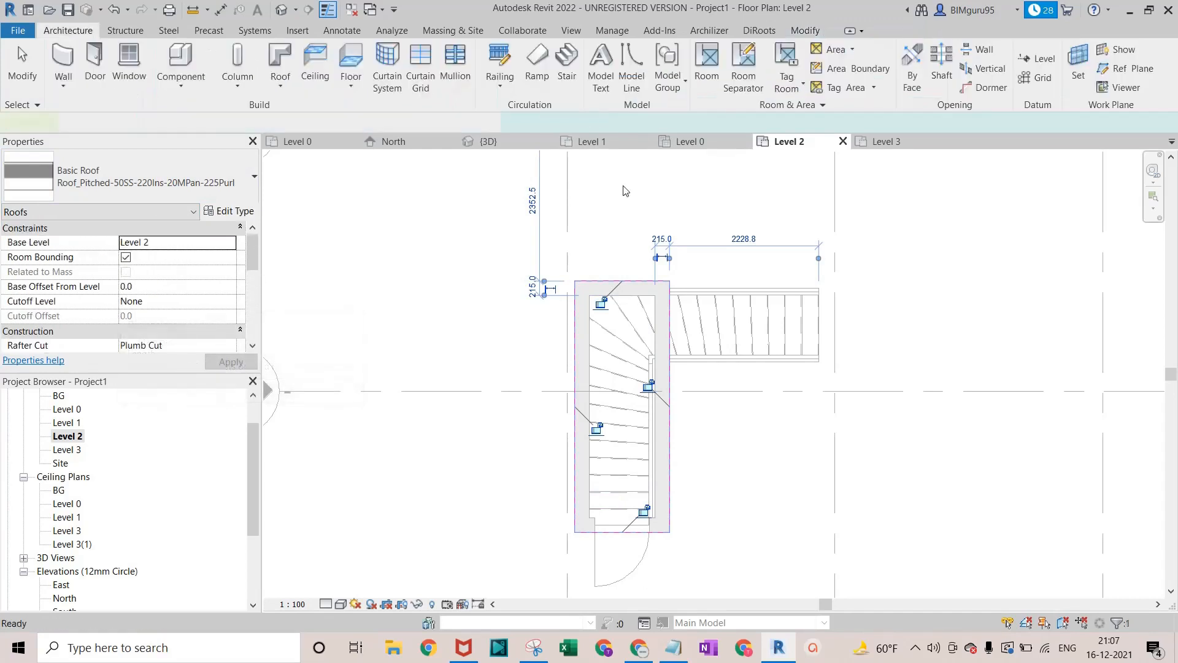
# In the 3D view, delete the large main roof based on Level 1, leaving the walls, ceilings and stair enclosure in place
pyautogui.click(280, 10)
pyautogui.press('Escape')
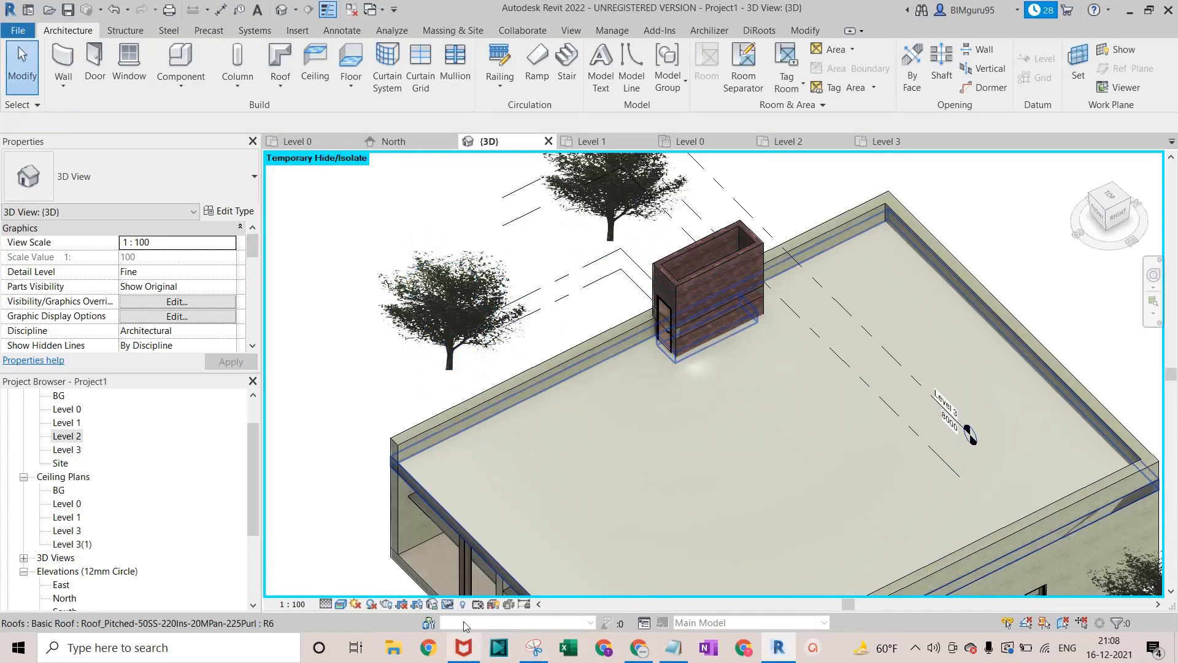
pyautogui.click(461, 507)
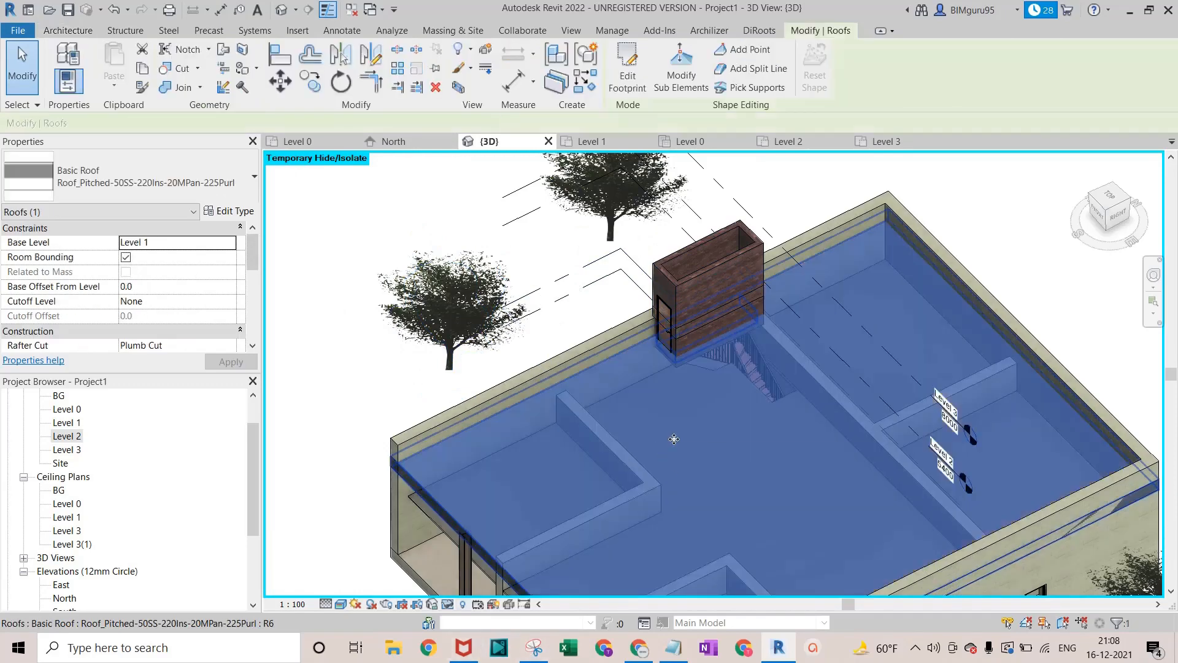
pyautogui.press('Delete')
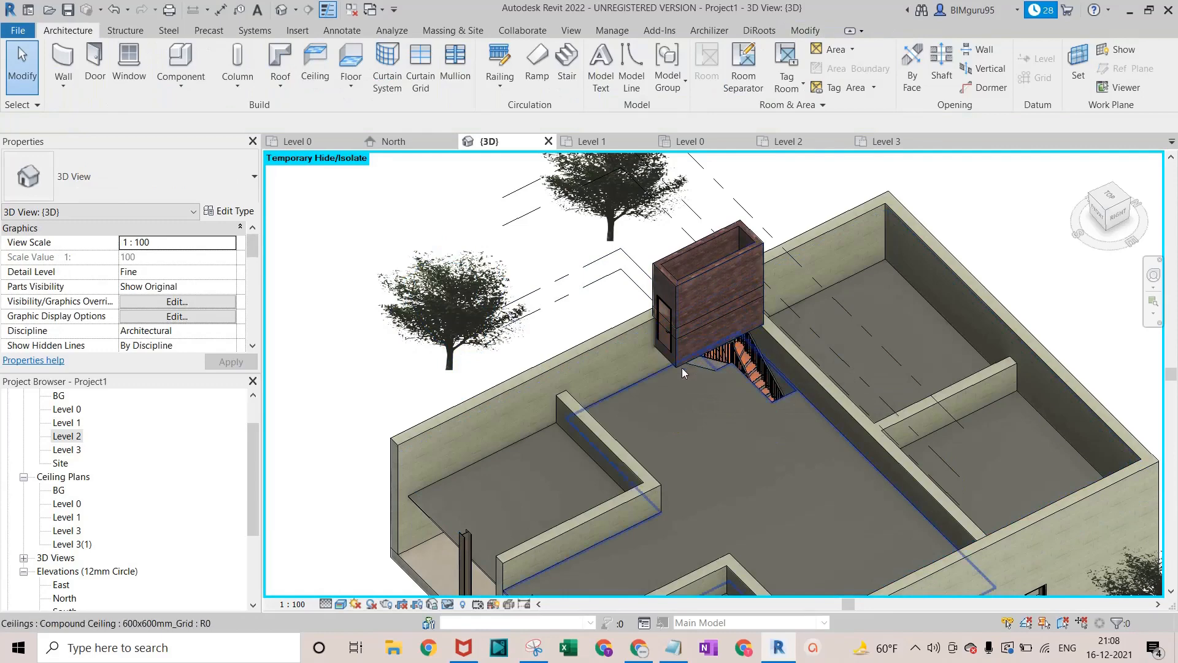
pyautogui.scroll(-5, 679, 361)
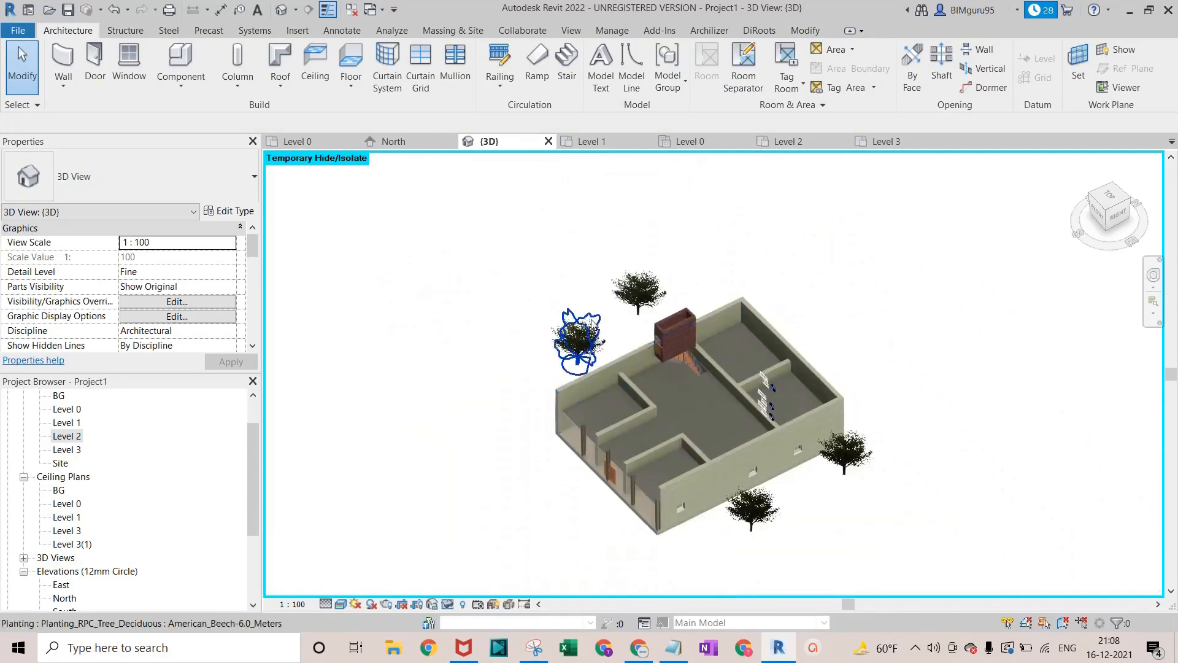
pyautogui.moveTo(588, 296); pyautogui.dragTo(750, 477)
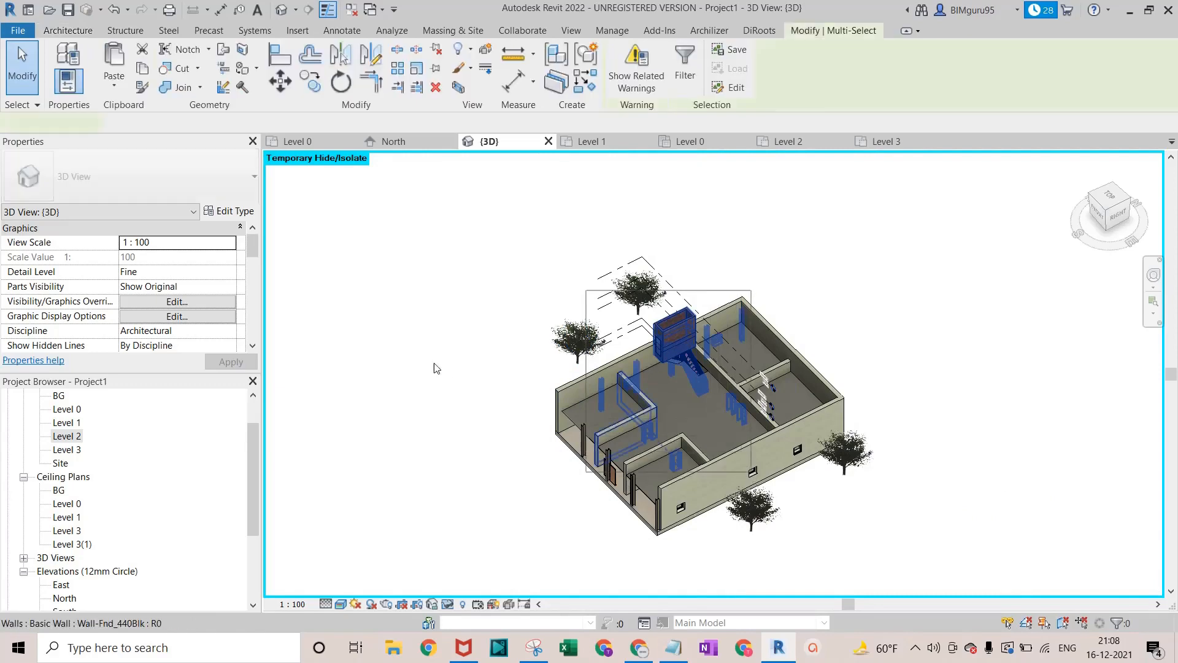
pyautogui.click(505, 395)
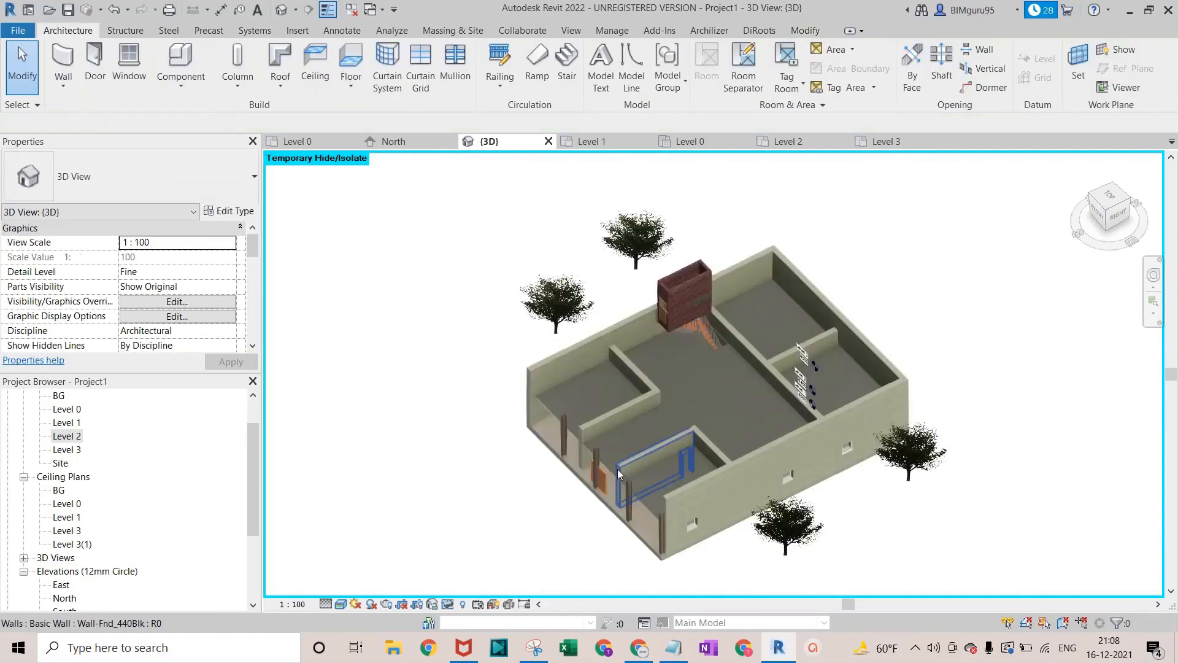
pyautogui.keyDown('shift'); pyautogui.moveTo(617, 469); pyautogui.dragTo(127, 512, button='middle'); pyautogui.keyUp('shift')
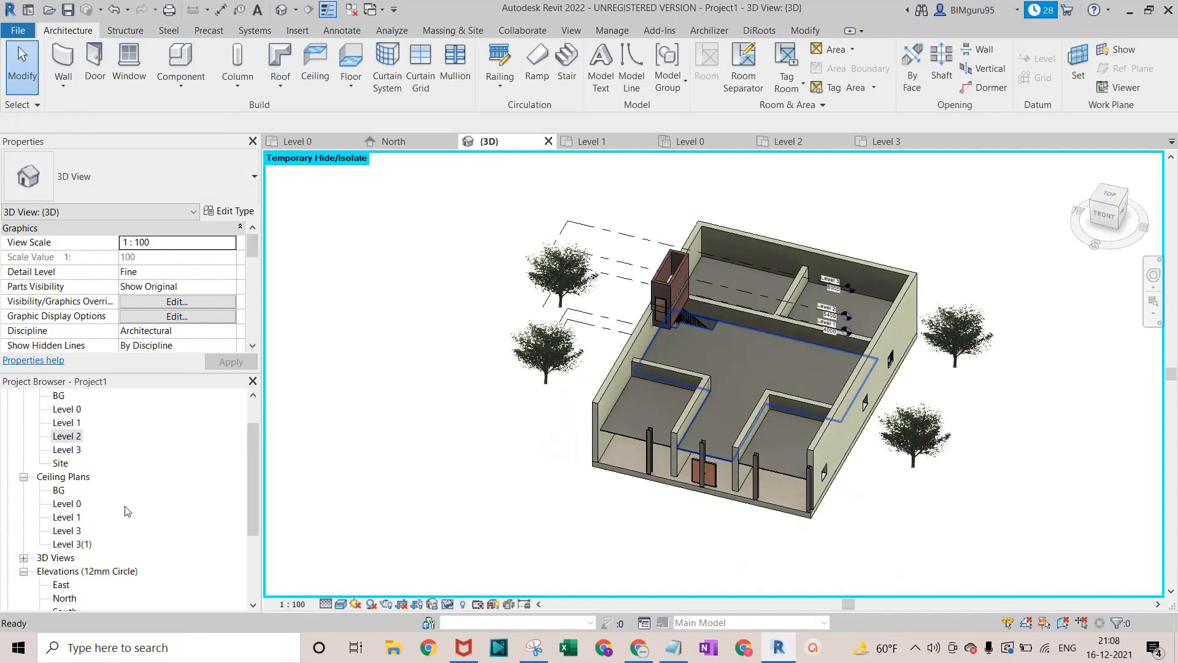
# In the Level 1 floor plan, select the stair enclosure elements and filter the selection down to the roof
pyautogui.doubleClick(70, 411)
pyautogui.scroll(6, 525, 403)
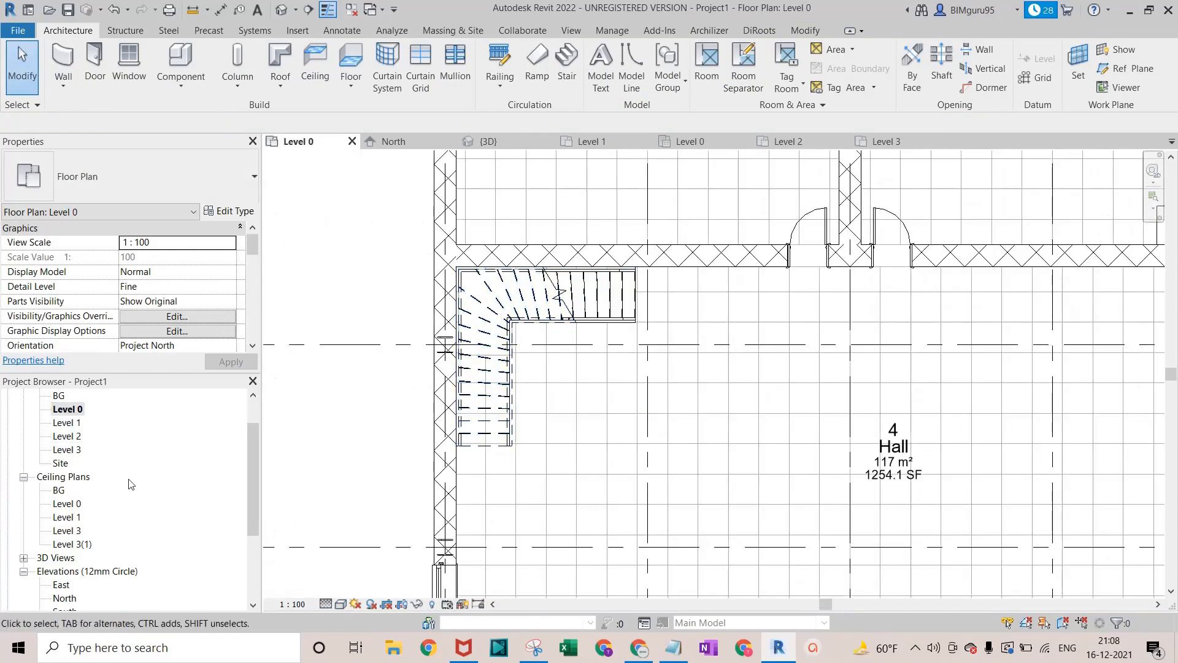
pyautogui.click(75, 423)
pyautogui.doubleClick(73, 423)
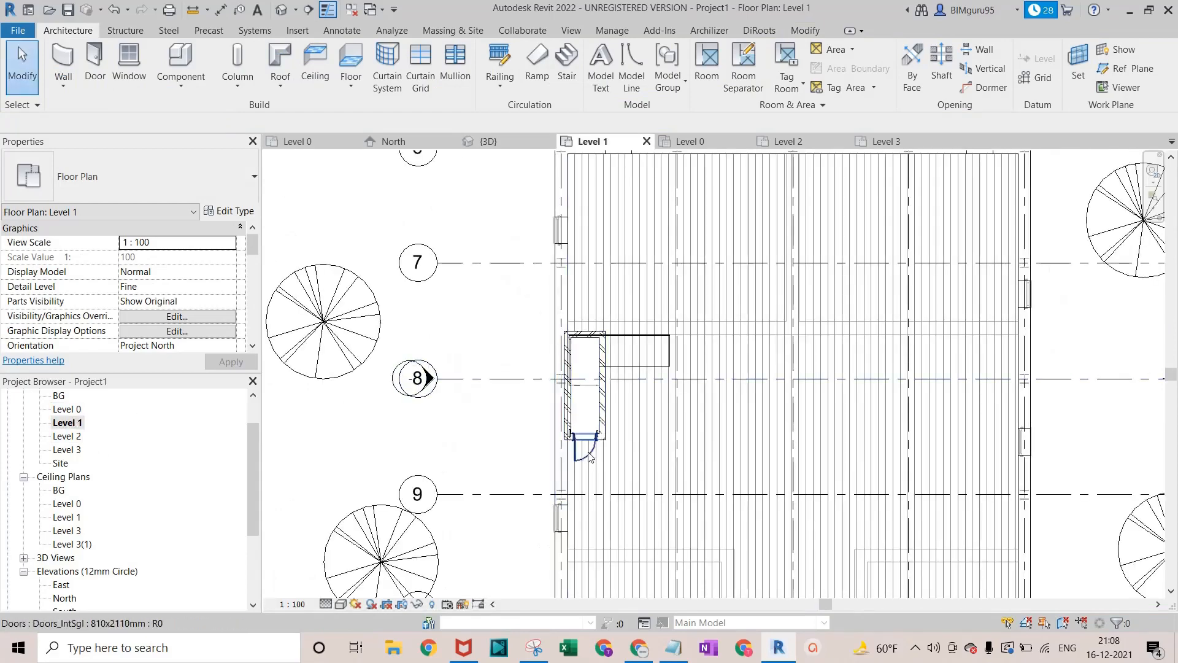
pyautogui.scroll(5, 587, 369)
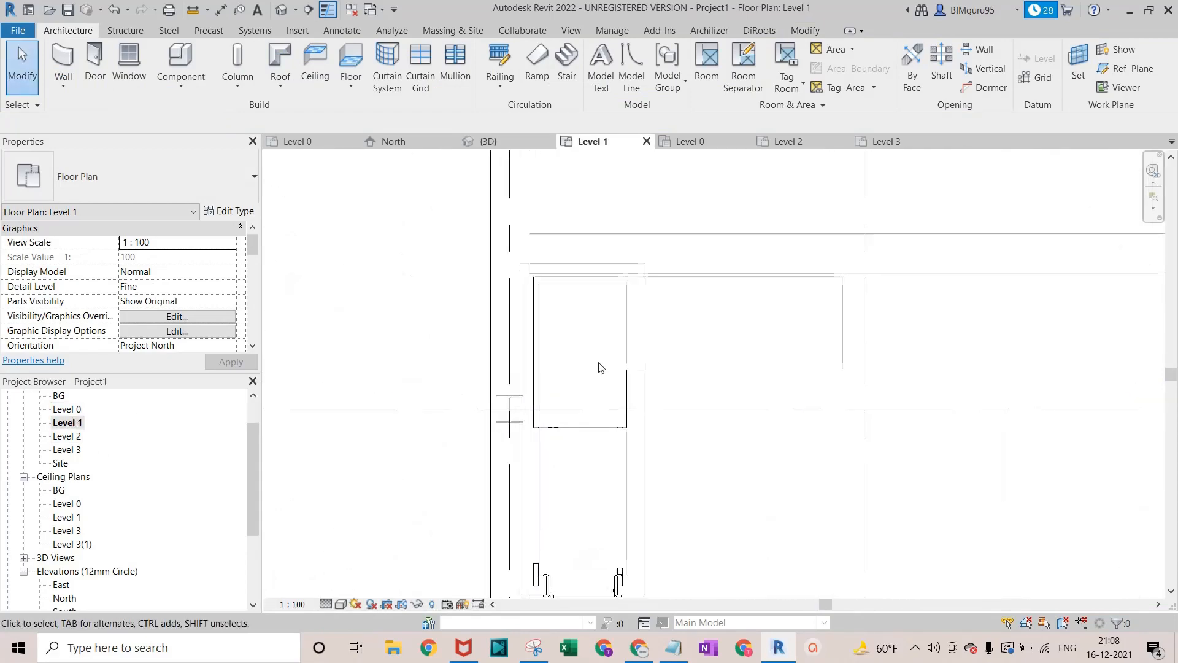
pyautogui.scroll(-1, 397, 226)
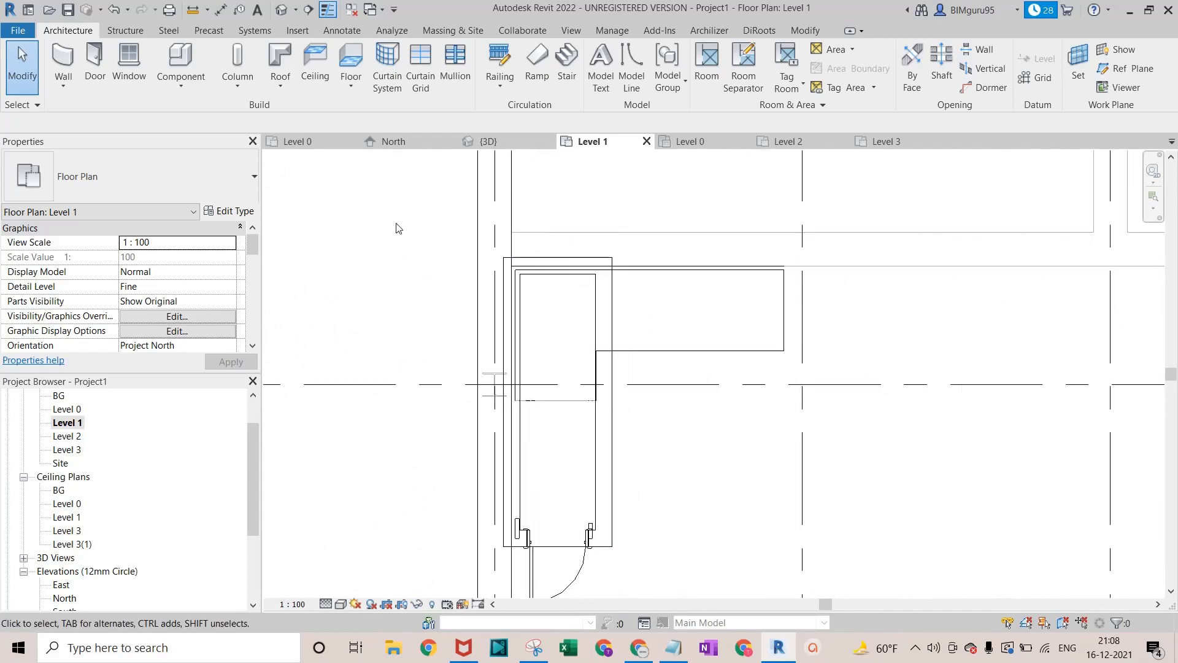
pyautogui.moveTo(503, 316); pyautogui.dragTo(696, 585)
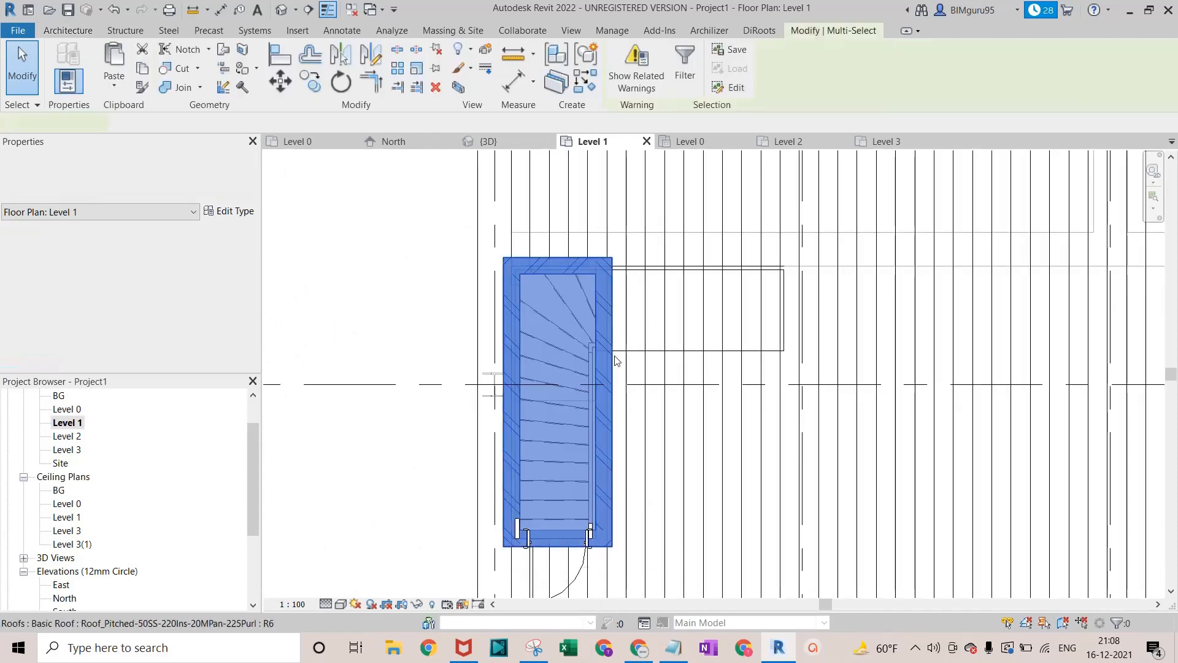
pyautogui.click(688, 76)
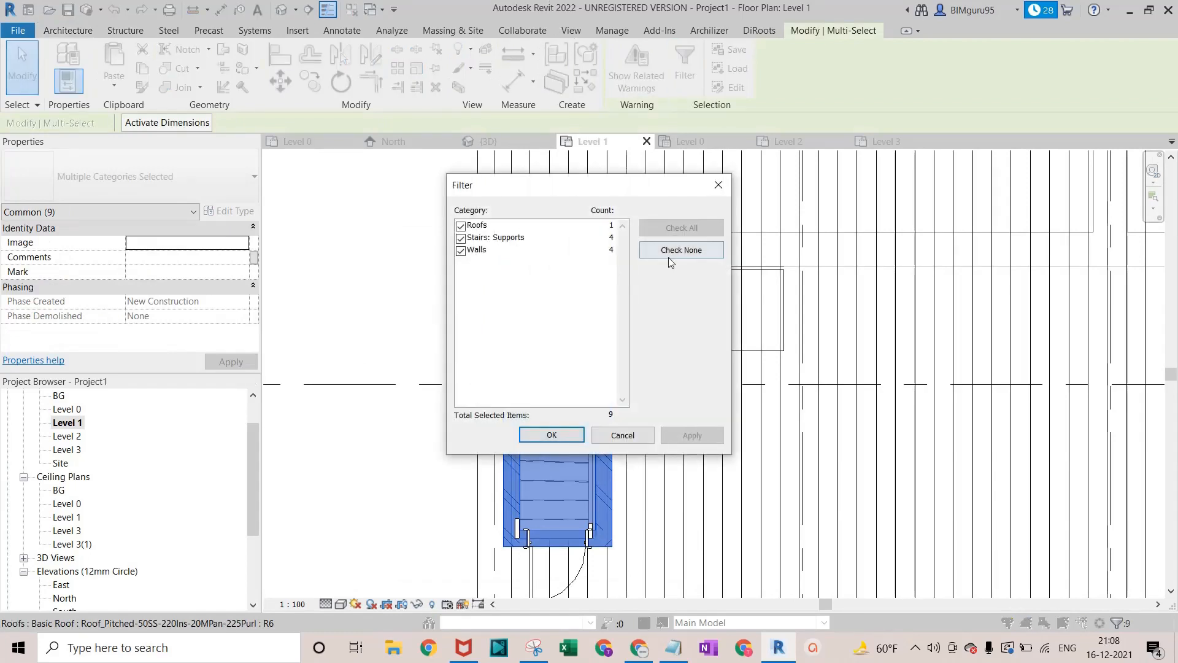
pyautogui.click(670, 258)
pyautogui.click(461, 227)
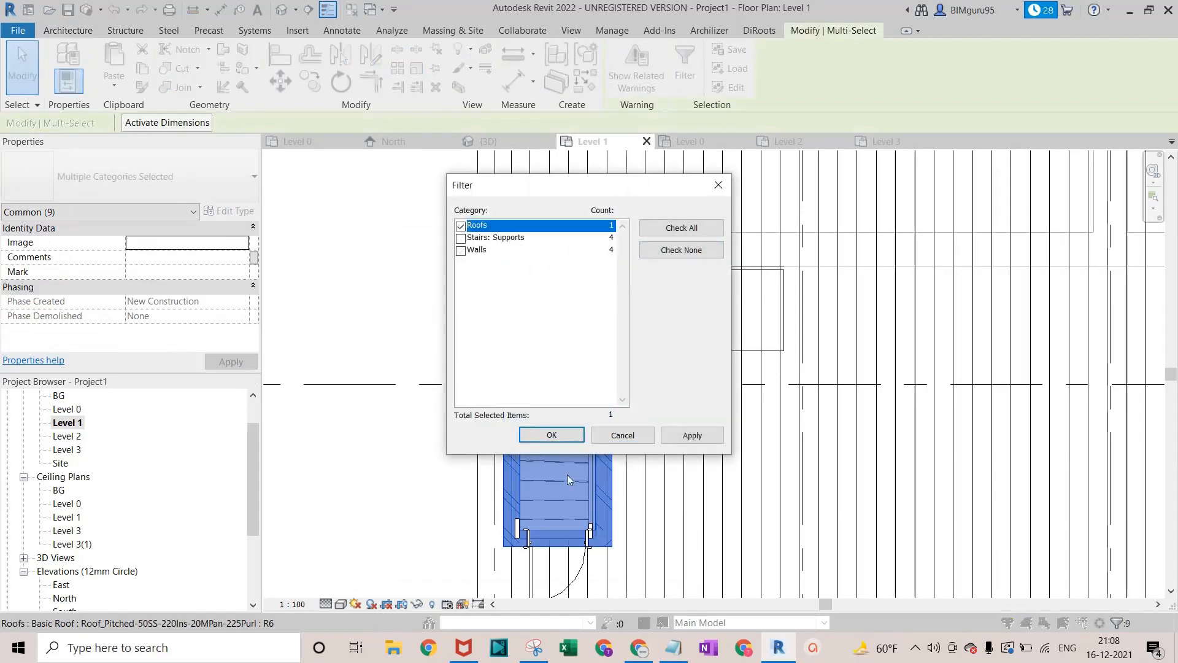
pyautogui.click(568, 440)
pyautogui.scroll(-3, 662, 413)
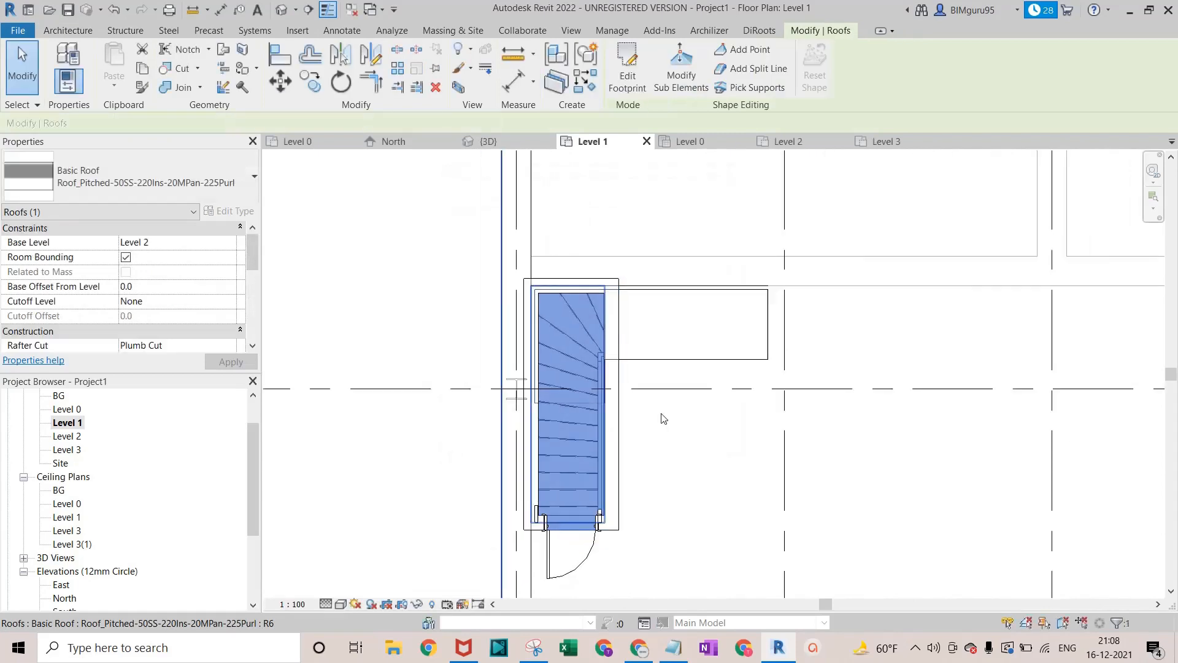
pyautogui.click(89, 176)
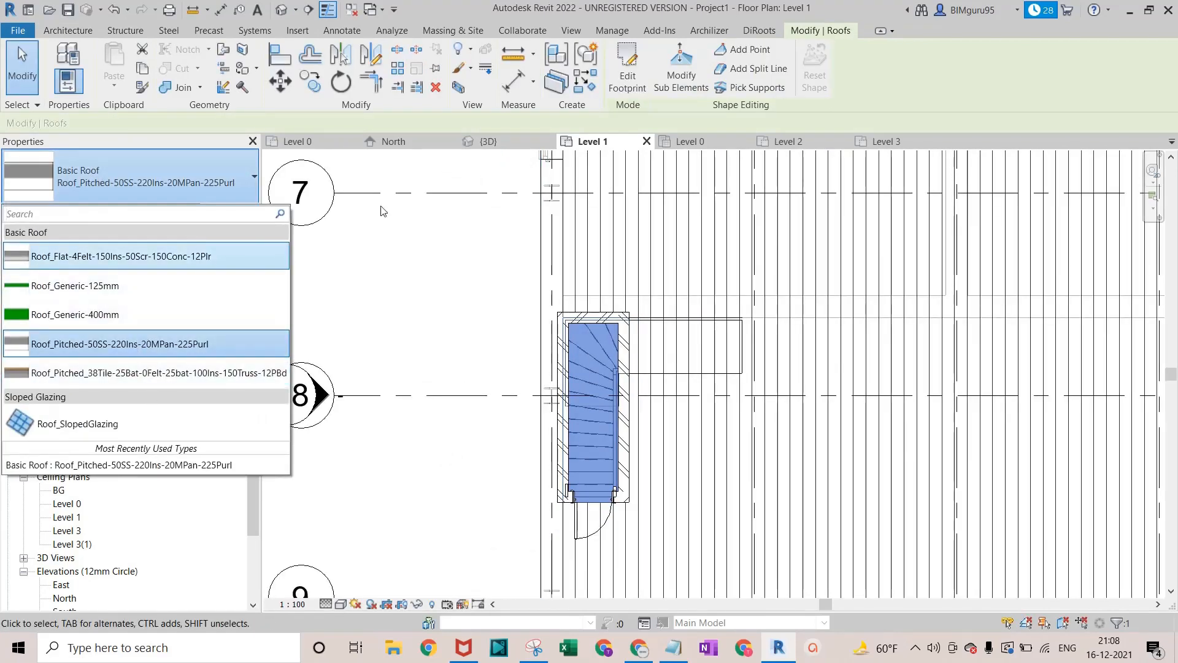
pyautogui.press('Escape')
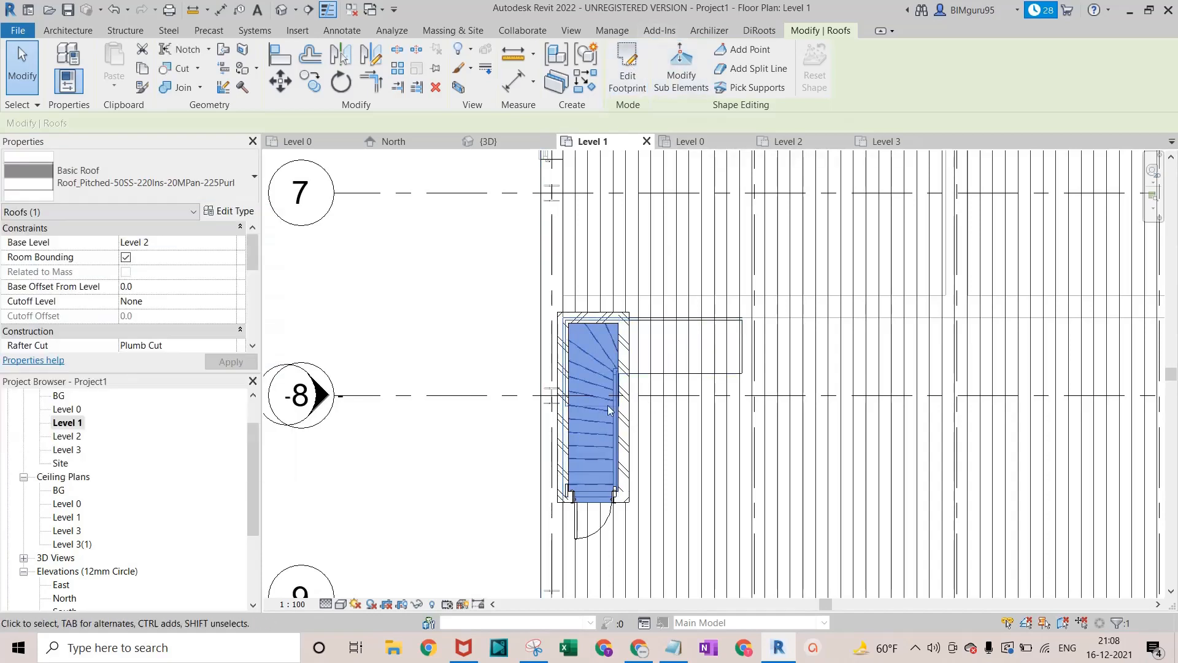
# Add a shape-editing point at the centre of the stair enclosure roof and deselect the roof
pyautogui.click(744, 51)
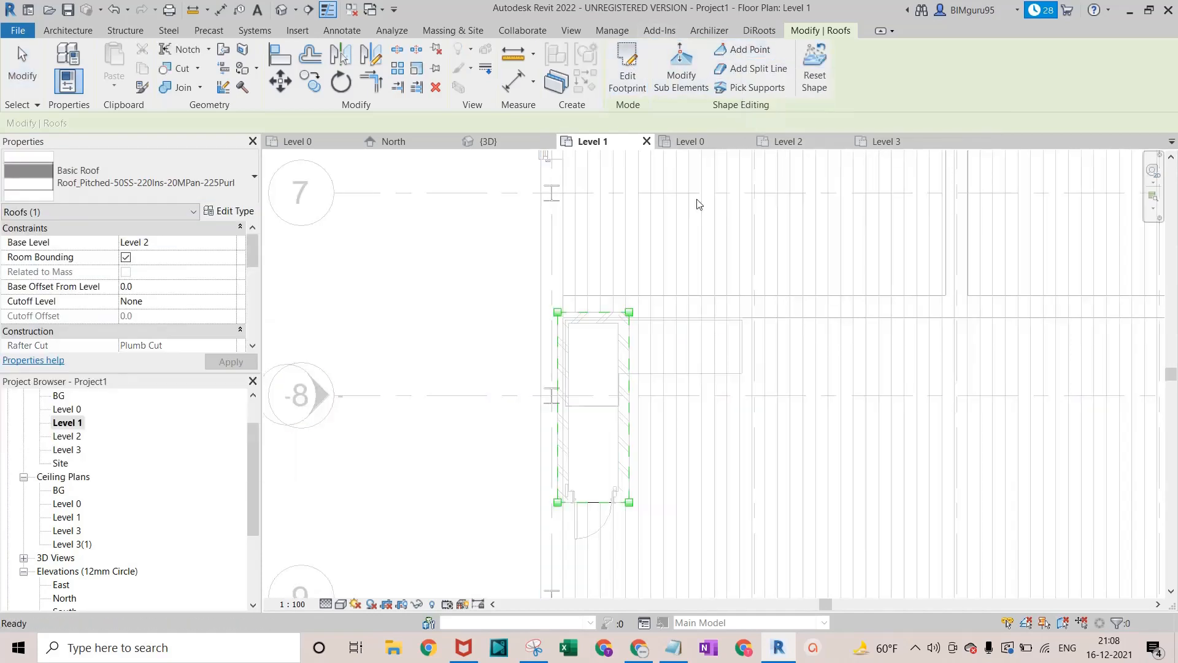
pyautogui.click(594, 410)
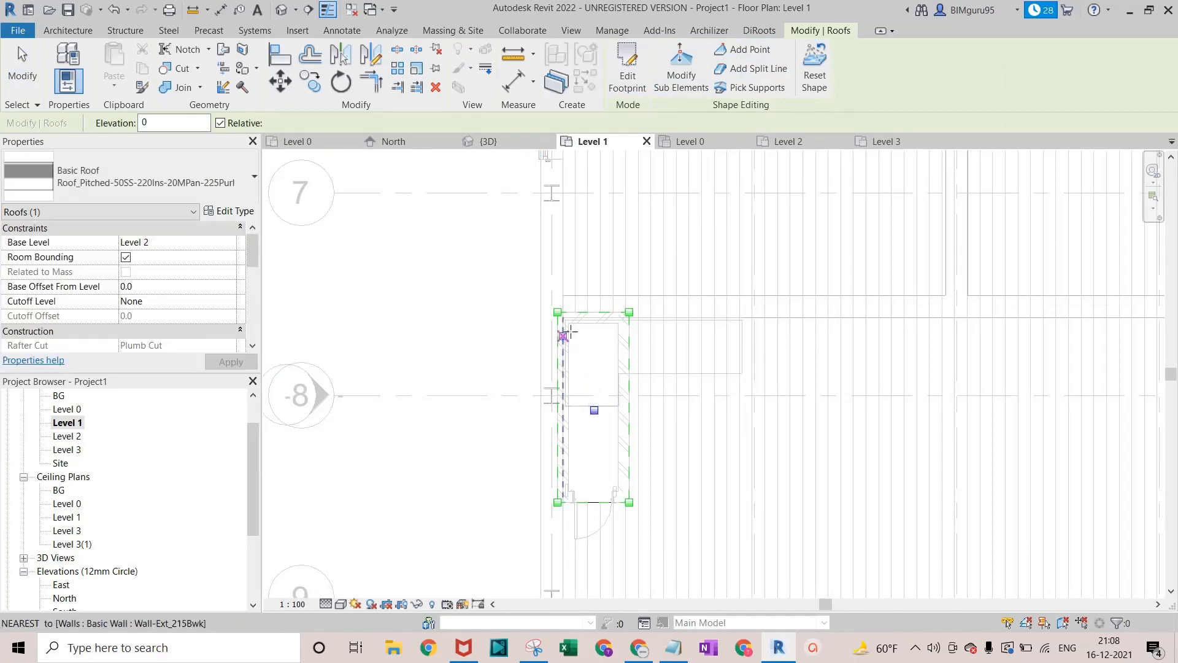
pyautogui.click(703, 72)
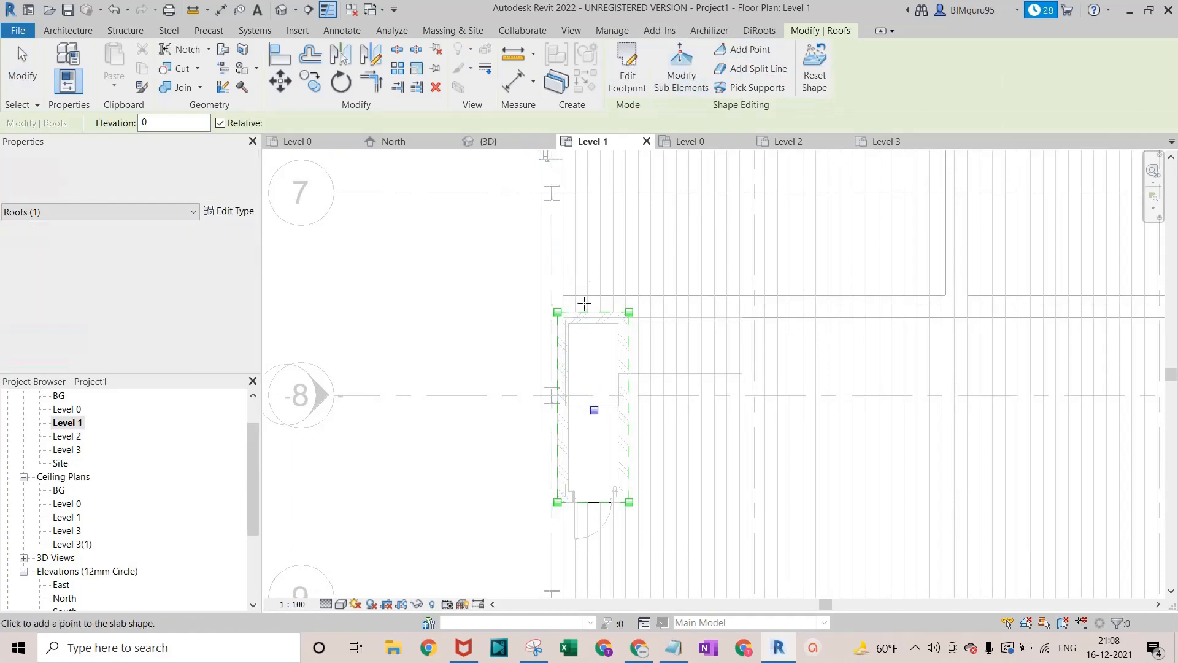
pyautogui.press('Escape')
pyautogui.press('Escape')
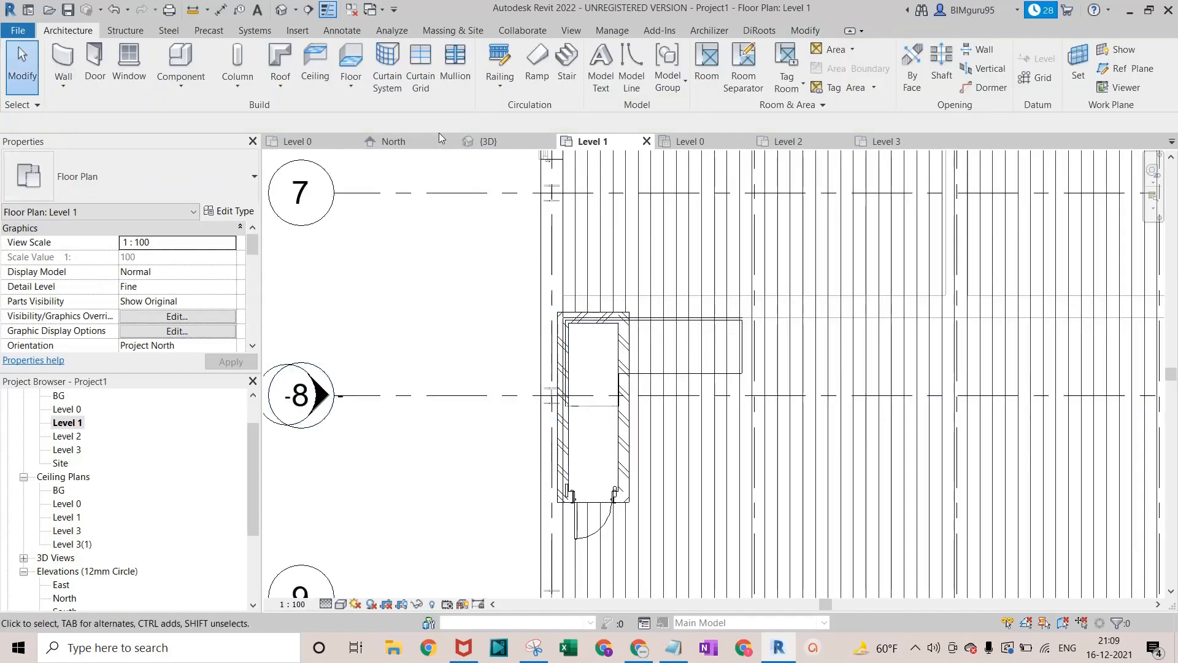
# In the 3D view, set the stair enclosure roof's base level to Level 3 and orient the view to the right side
pyautogui.click(292, 9)
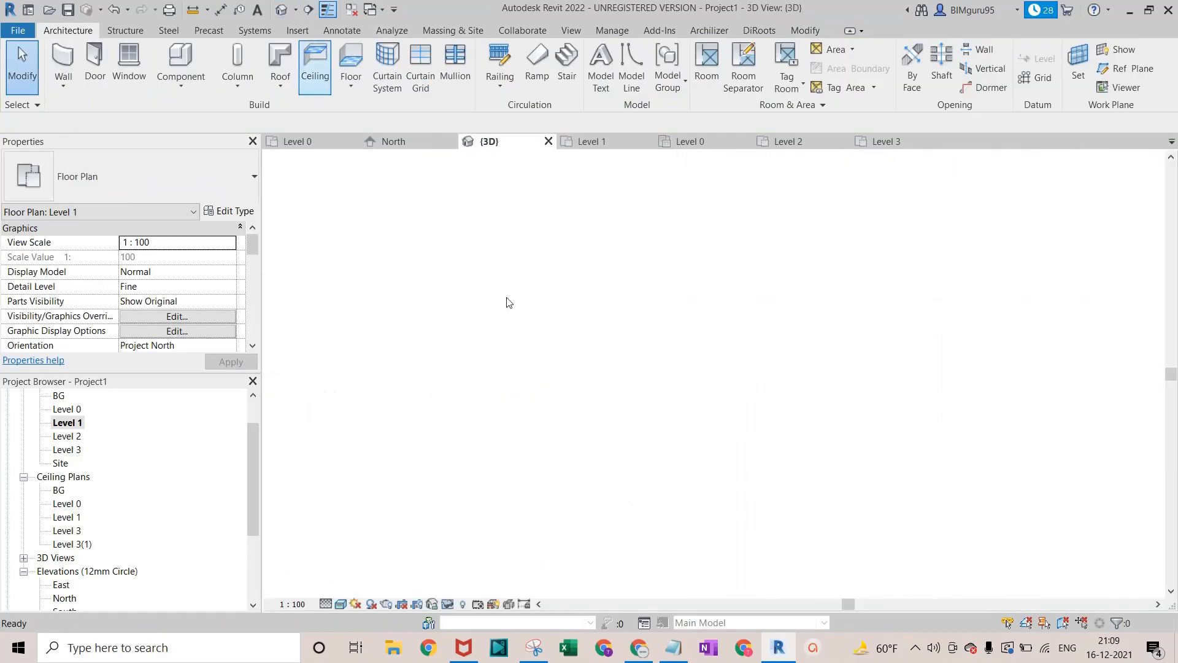
pyautogui.scroll(6, 620, 327)
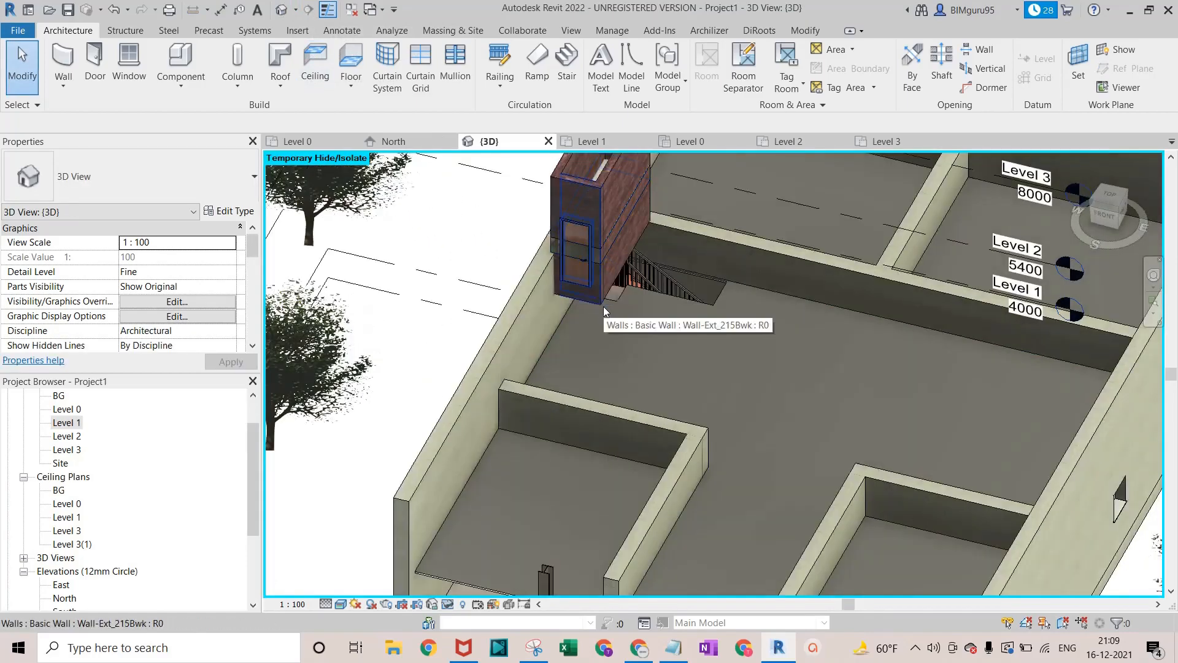
pyautogui.scroll(-1, 610, 281)
pyautogui.keyDown('shift'); pyautogui.moveTo(610, 282); pyautogui.dragTo(647, 429, button='middle'); pyautogui.keyUp('shift')
pyautogui.click(589, 203)
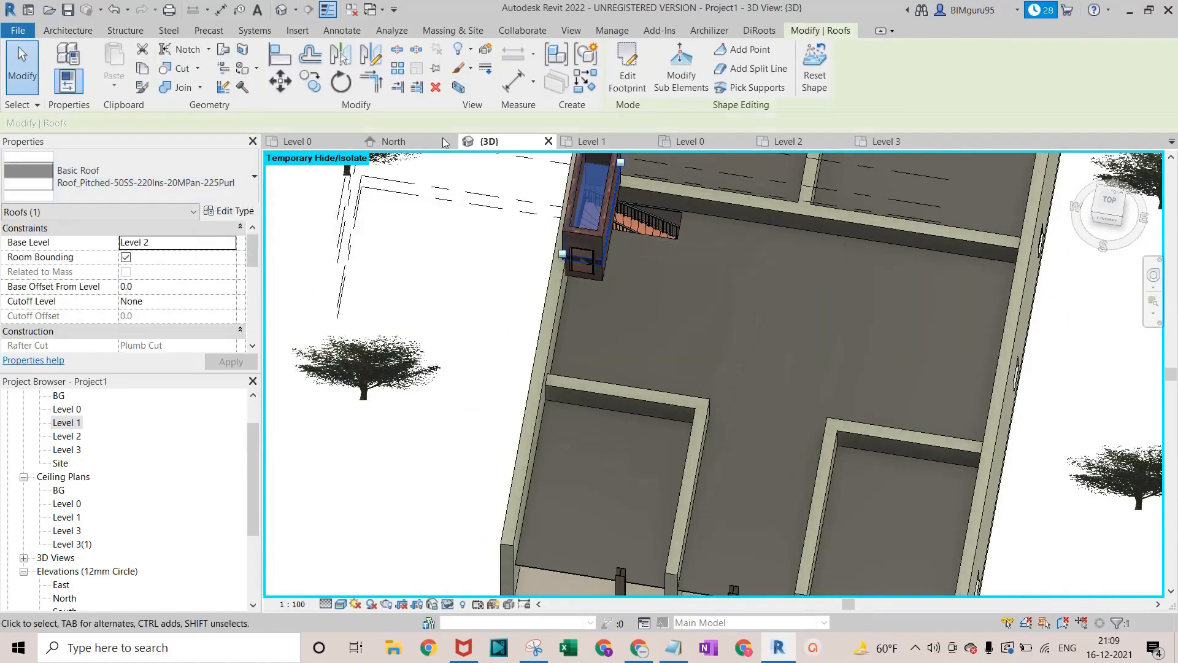
pyautogui.click(232, 245)
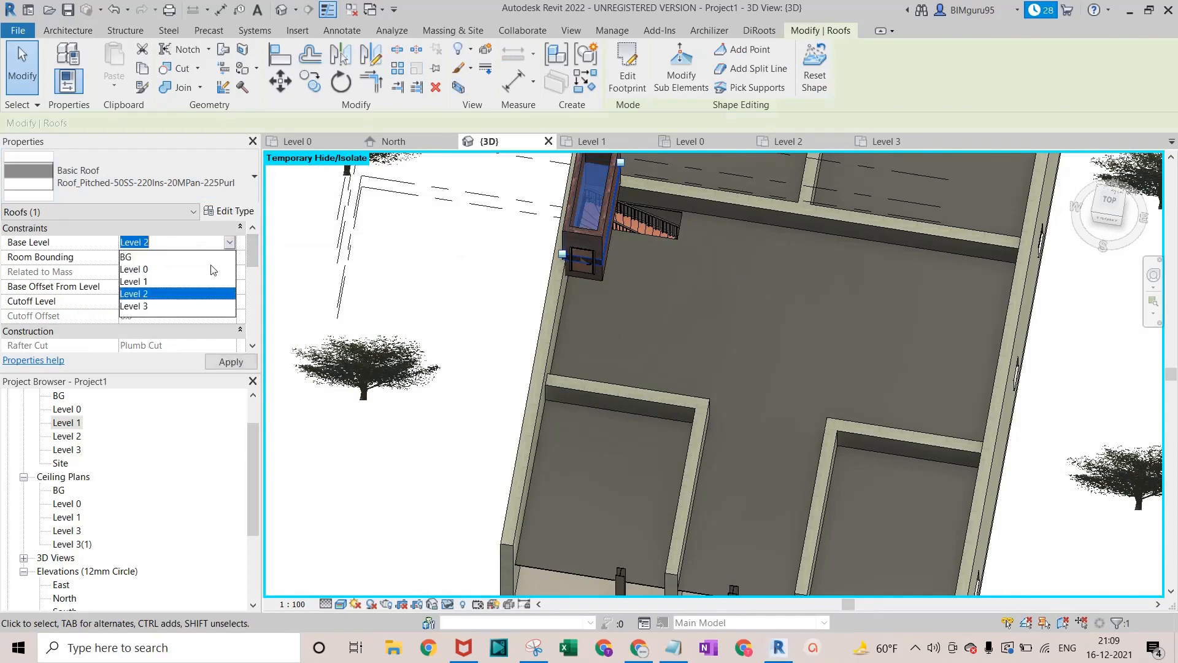
pyautogui.click(184, 306)
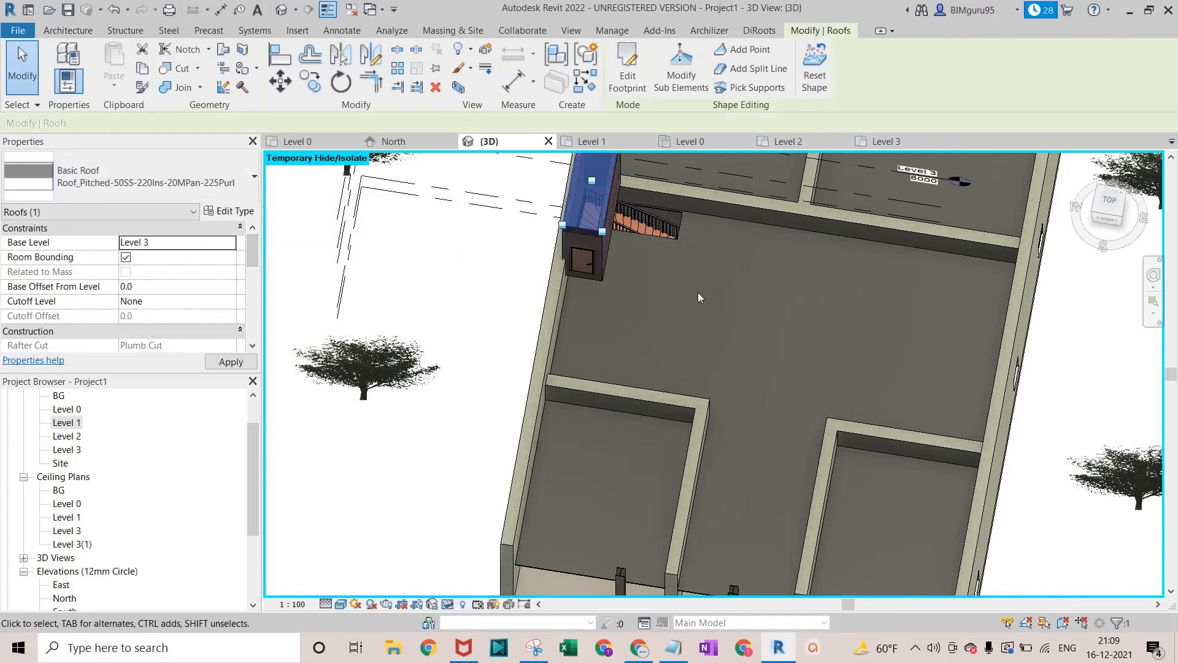
pyautogui.keyDown('shift'); pyautogui.moveTo(698, 292); pyautogui.dragTo(882, 274, button='middle'); pyautogui.keyUp('shift')
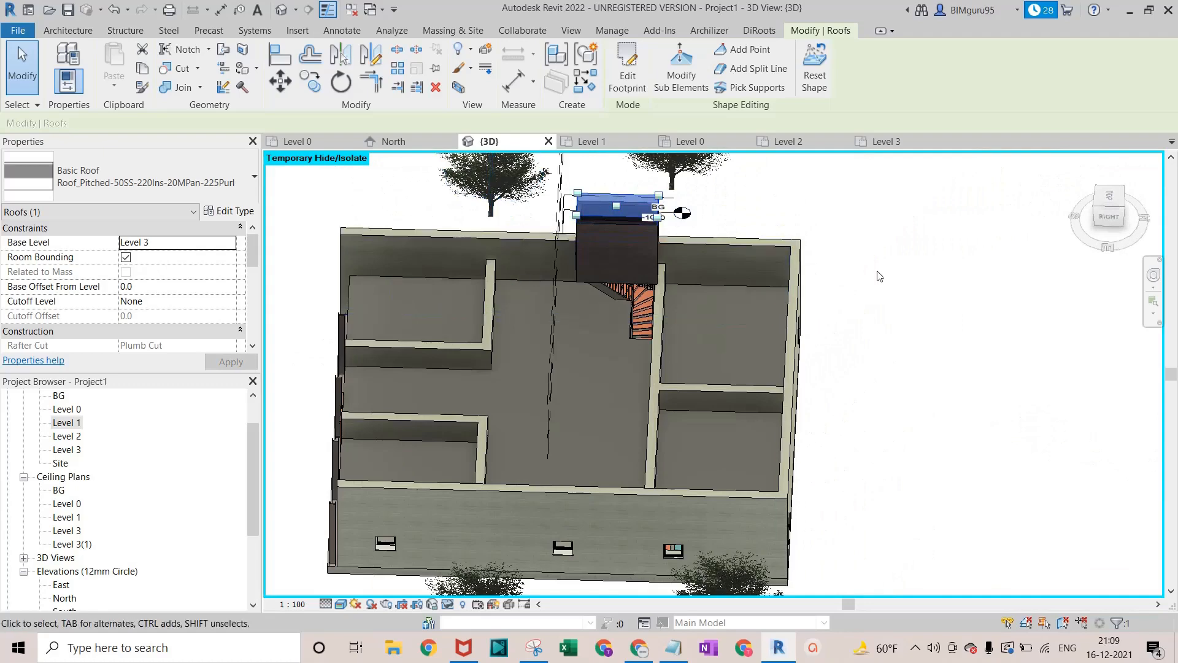
pyautogui.click(1108, 217)
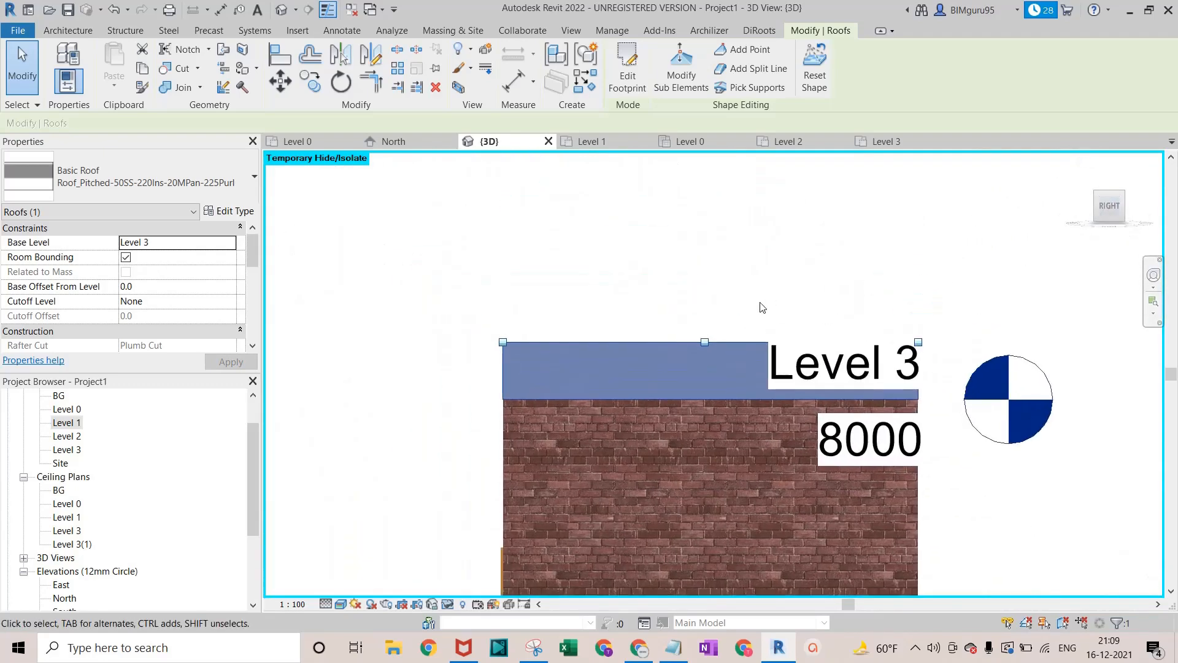
pyautogui.moveTo(706, 353); pyautogui.dragTo(710, 244)
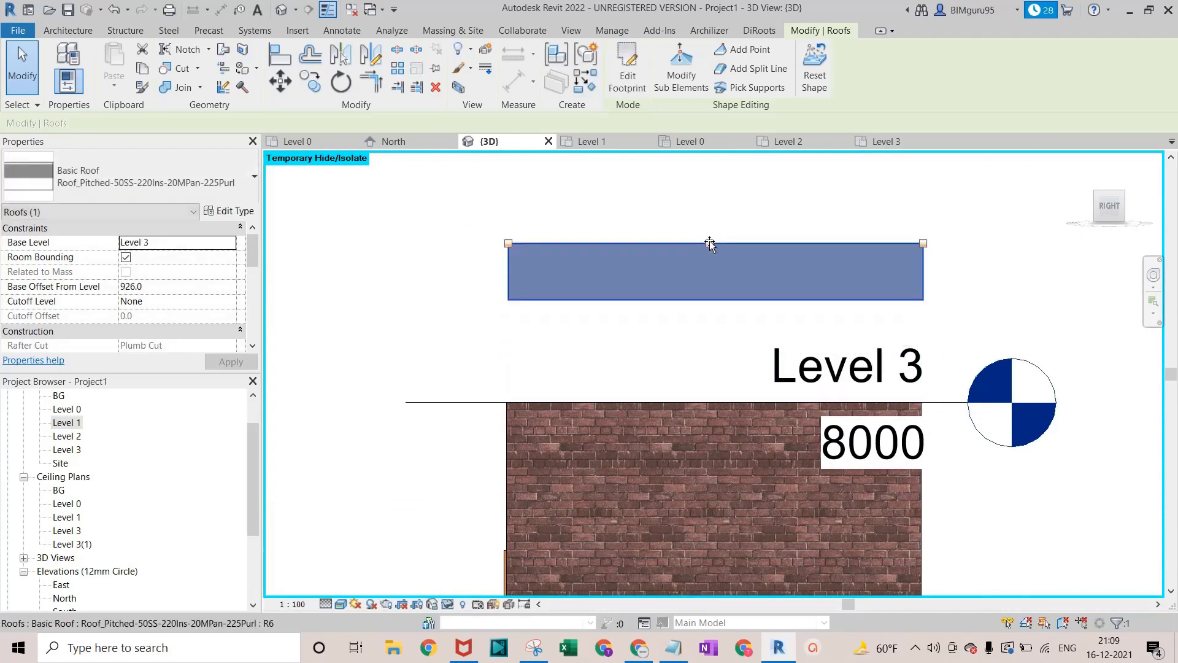
pyautogui.hotkey('ctrl', 'z')
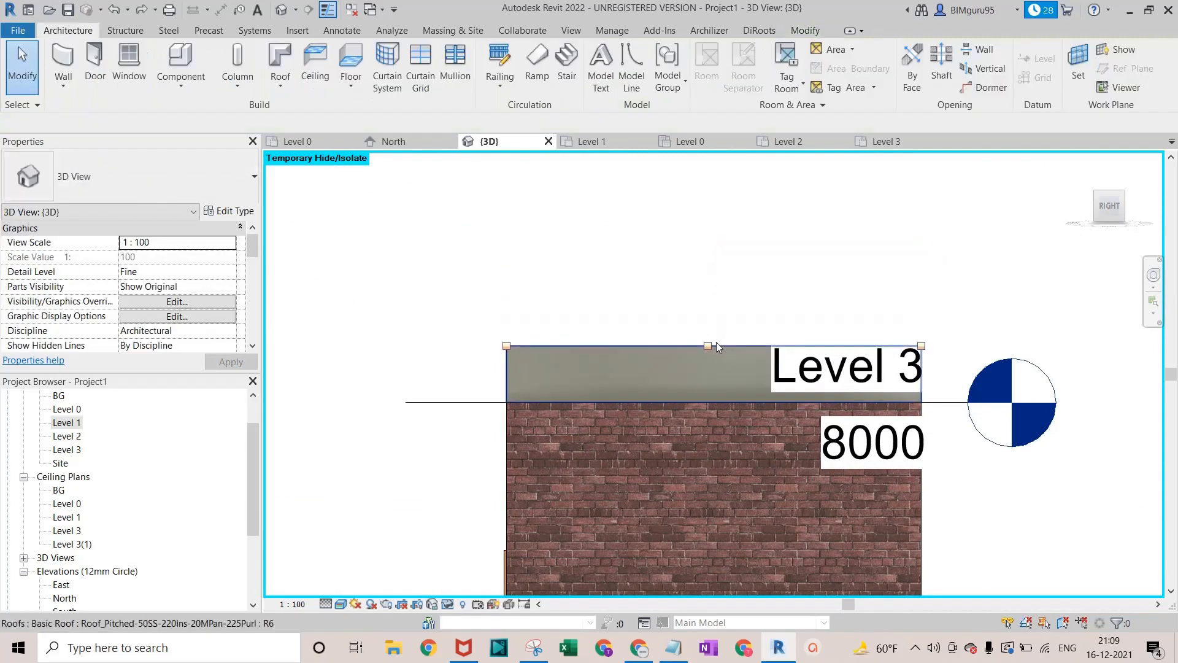
pyautogui.click(708, 345)
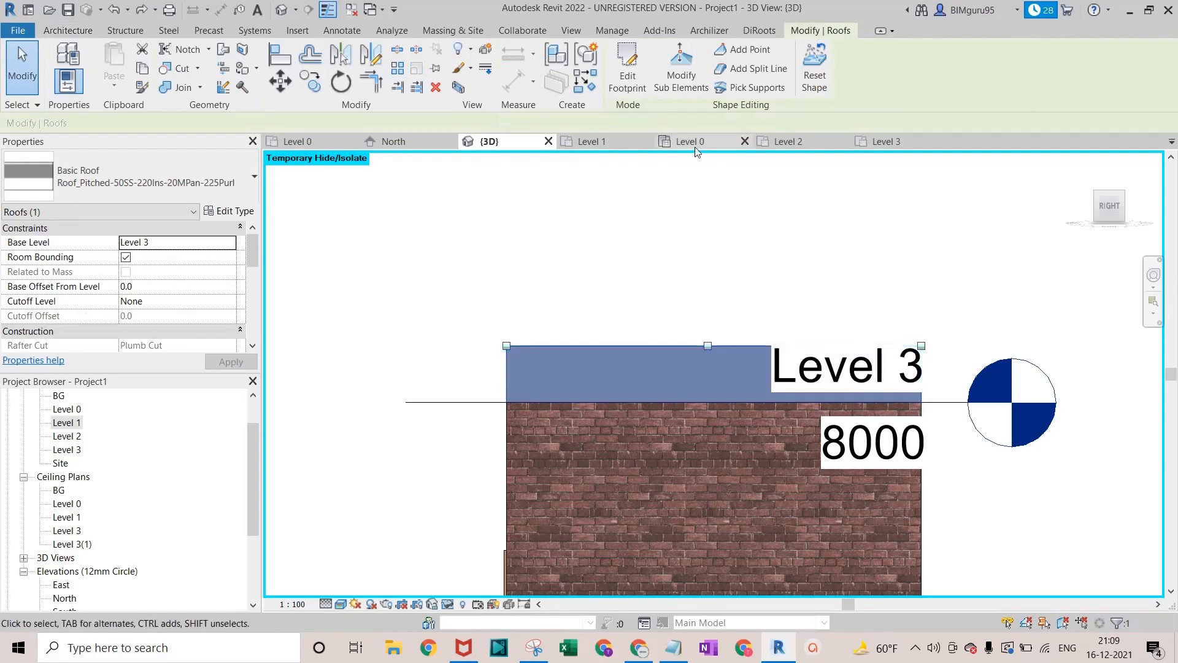
pyautogui.click(681, 68)
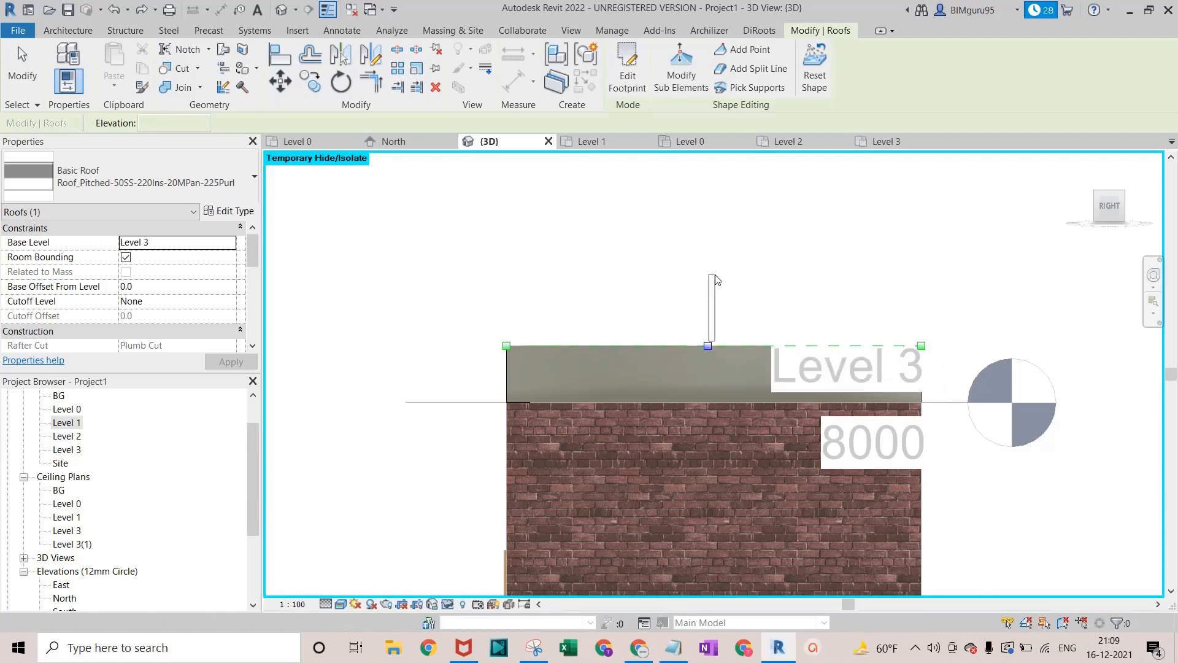
pyautogui.click(707, 347)
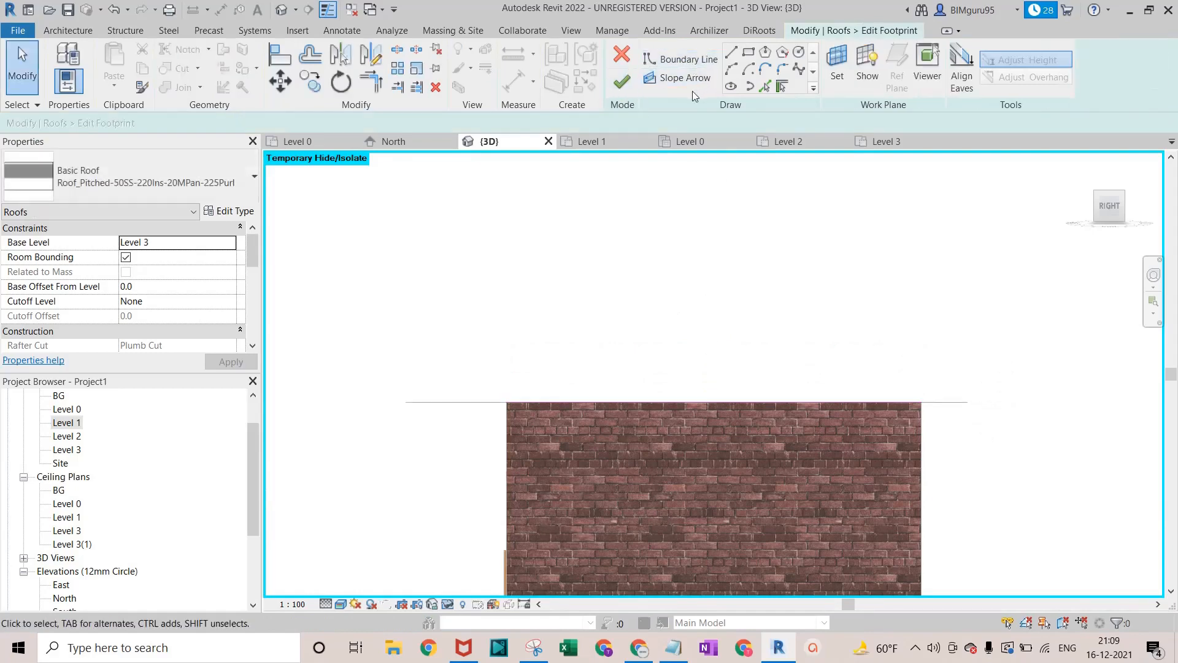
pyautogui.click(682, 78)
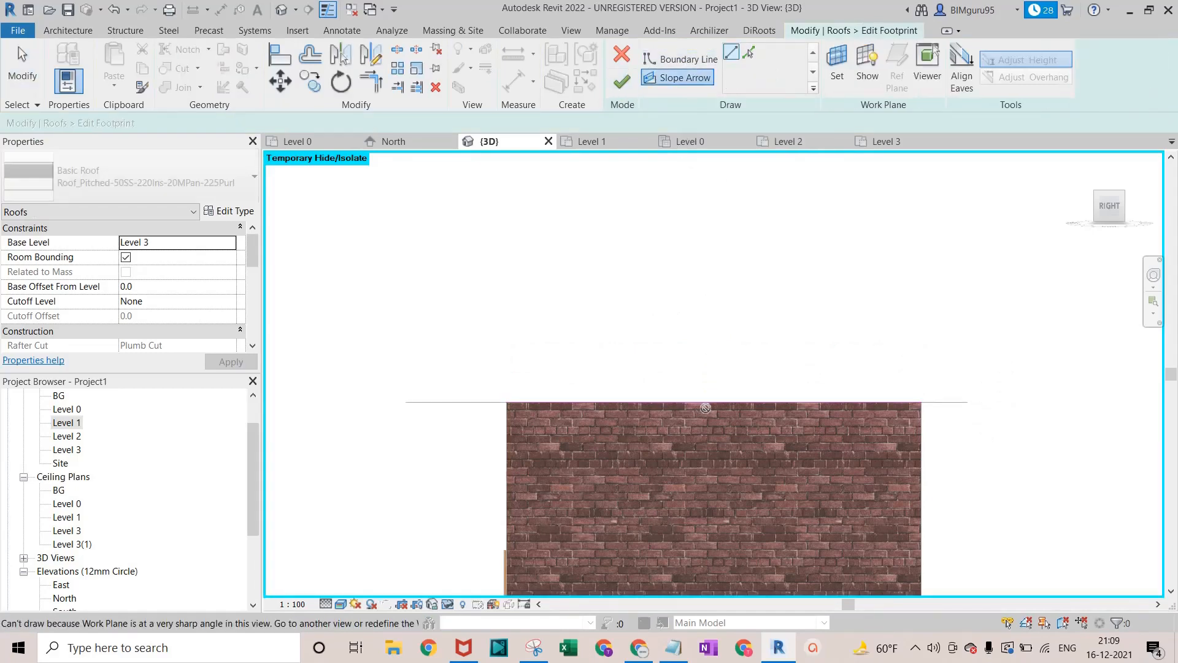
pyautogui.click(622, 81)
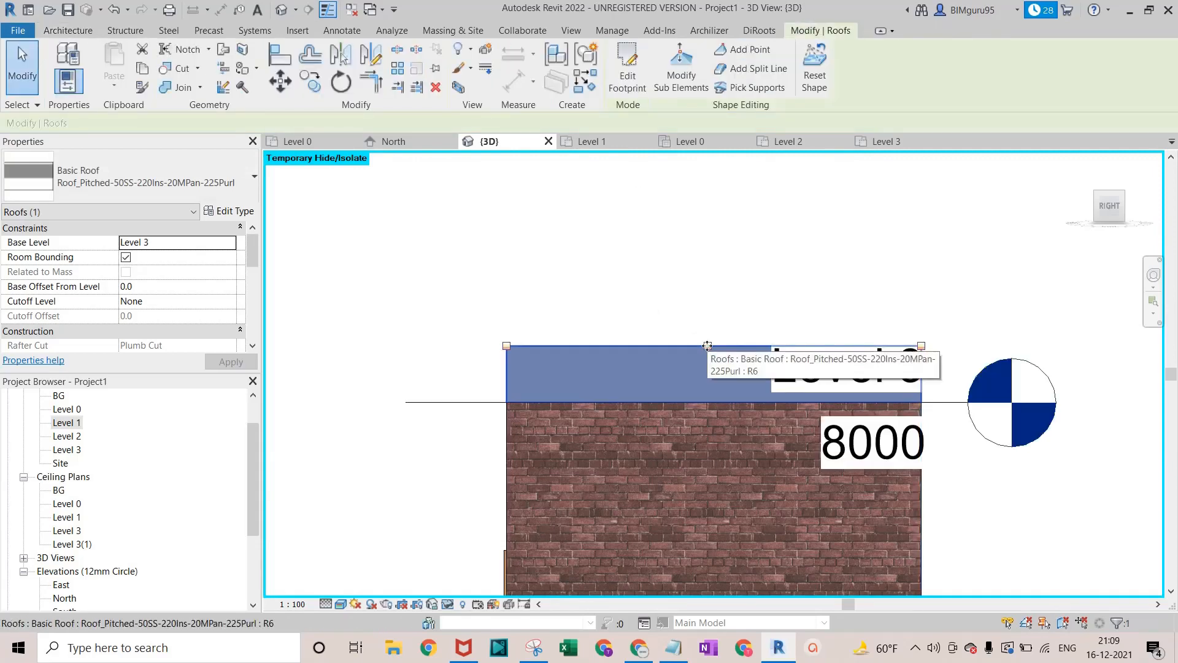
# Modify the roof's sub-elements, raising its centre point to an elevation of 900 mm to form a pitched peak over the stair enclosure
pyautogui.click(681, 67)
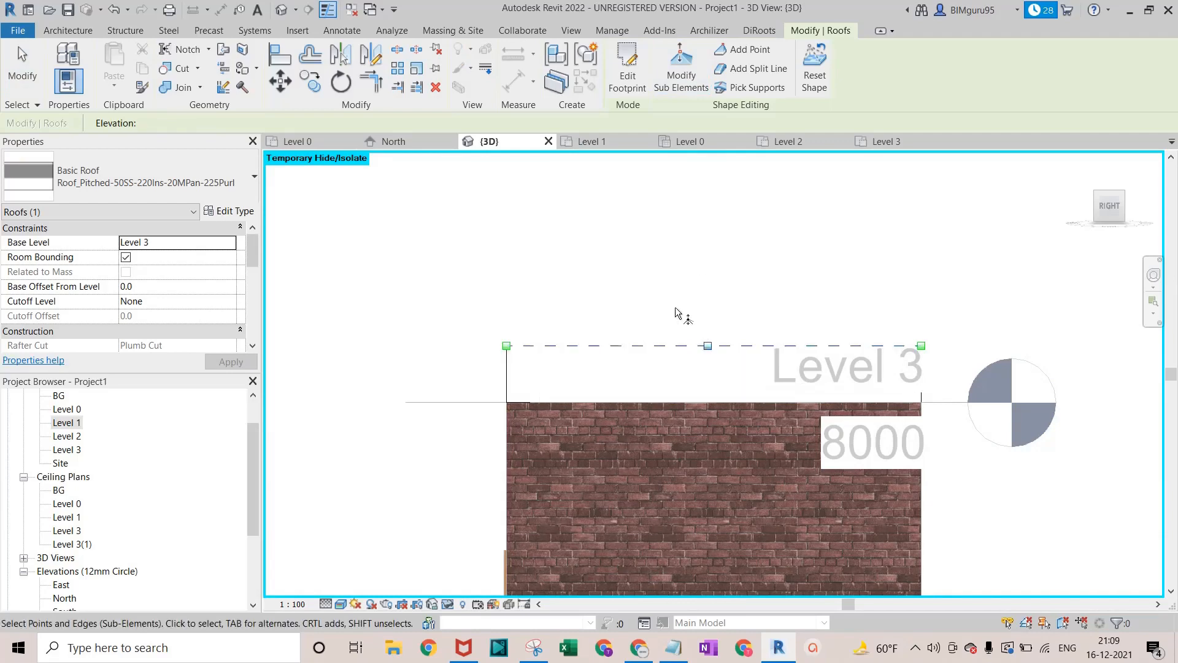
pyautogui.moveTo(663, 309)
pyautogui.mouseDown()
pyautogui.moveTo(749, 371)
pyautogui.moveTo(705, 316)
pyautogui.moveTo(707, 246)
pyautogui.mouseUp()
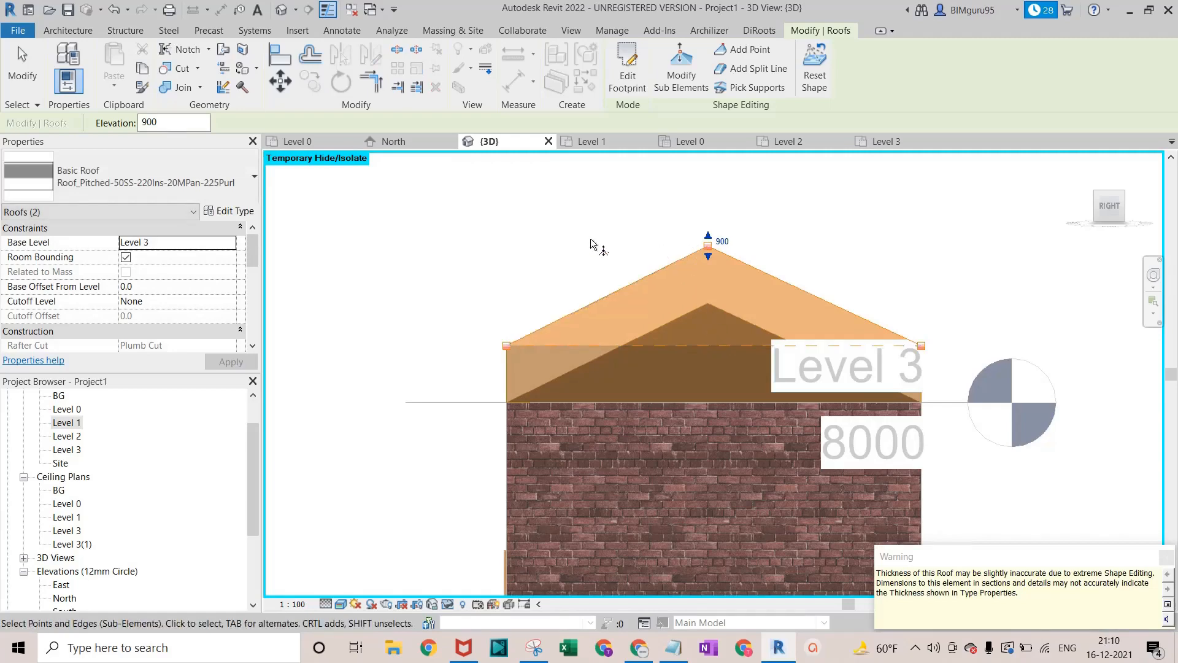
pyautogui.press('Escape')
pyautogui.press('Escape')
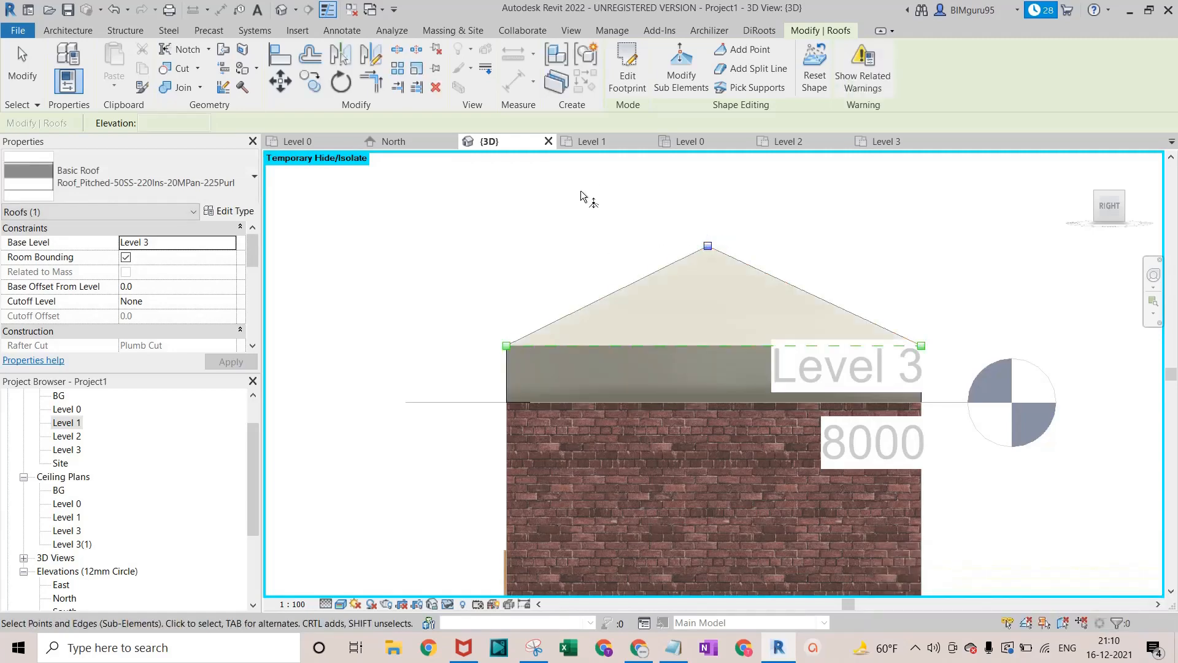
pyautogui.click(634, 345)
# Try to reposition the stair enclosure roof by its peak in the 3D view, and undo the moves
pyautogui.keyDown('shift'); pyautogui.moveTo(635, 345); pyautogui.dragTo(721, 264, button='middle'); pyautogui.keyUp('shift')
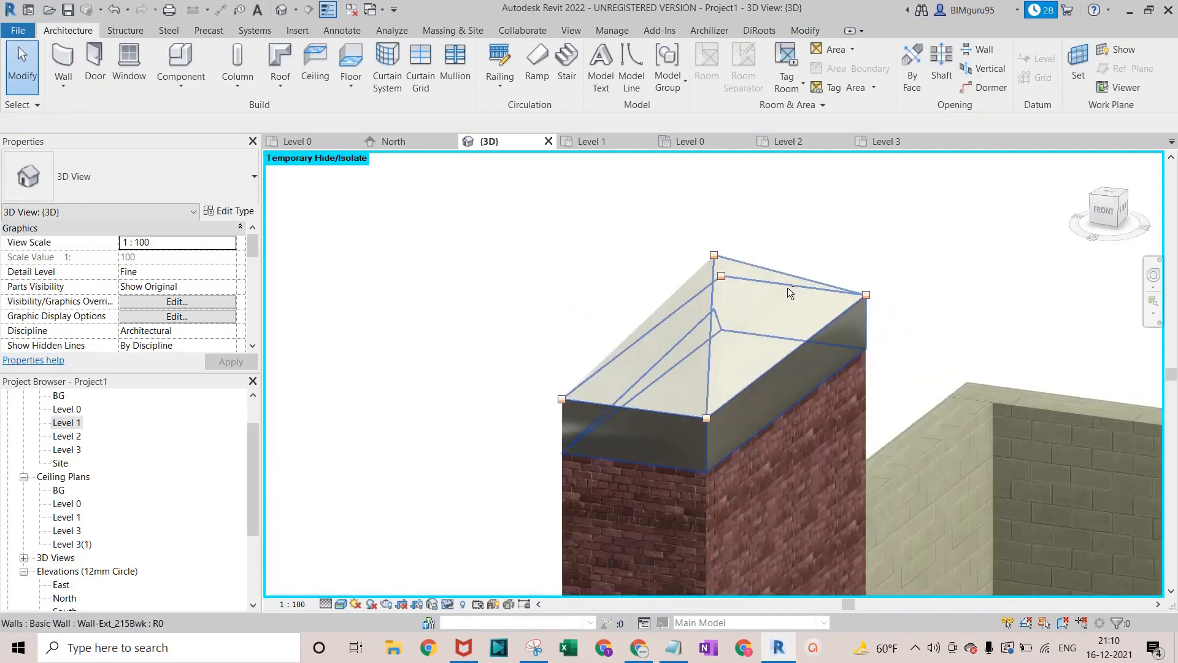
pyautogui.click(712, 284)
pyautogui.click(681, 235)
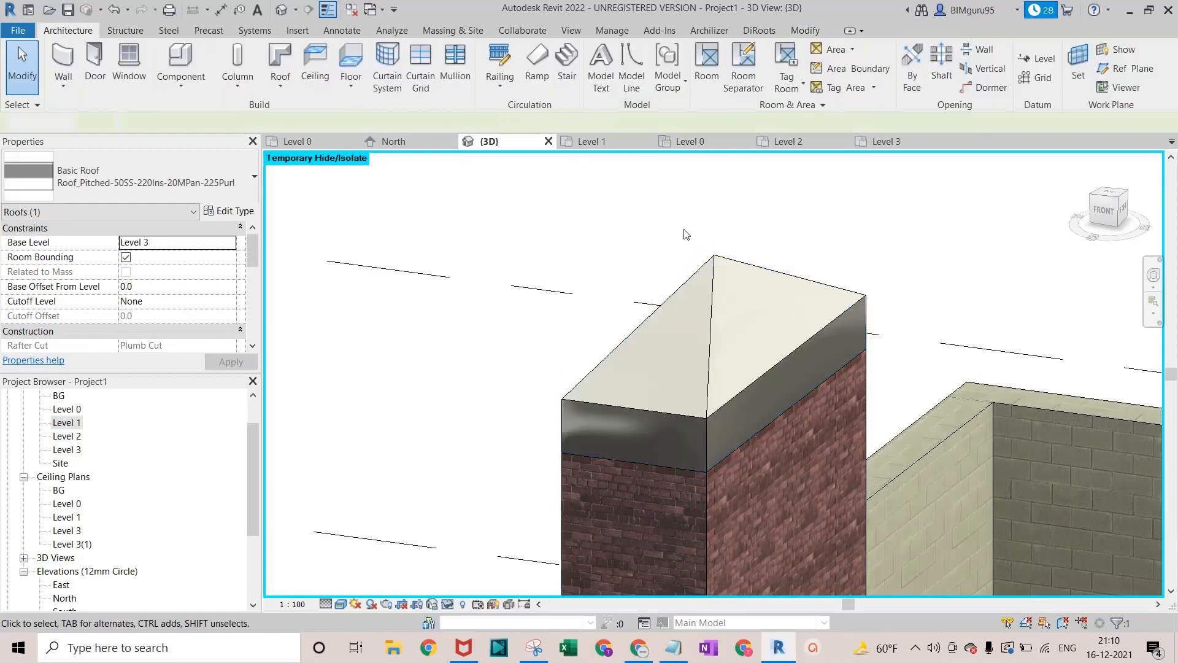
pyautogui.click(720, 266)
pyautogui.moveTo(685, 238); pyautogui.dragTo(734, 272)
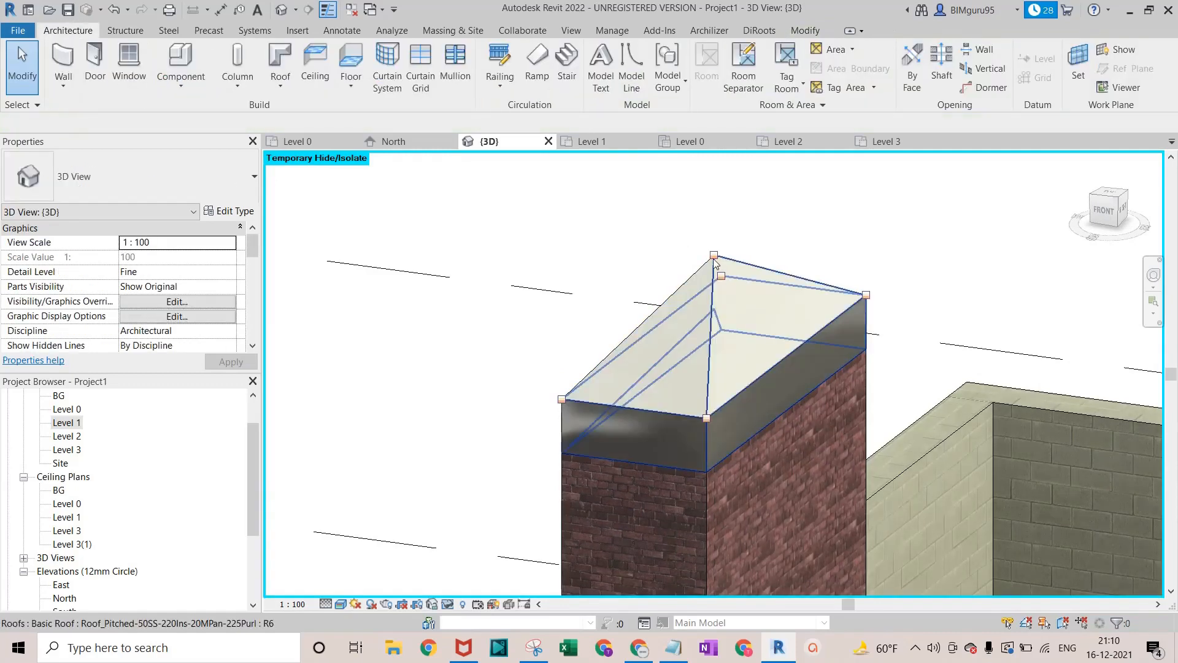
pyautogui.rightClick(715, 262)
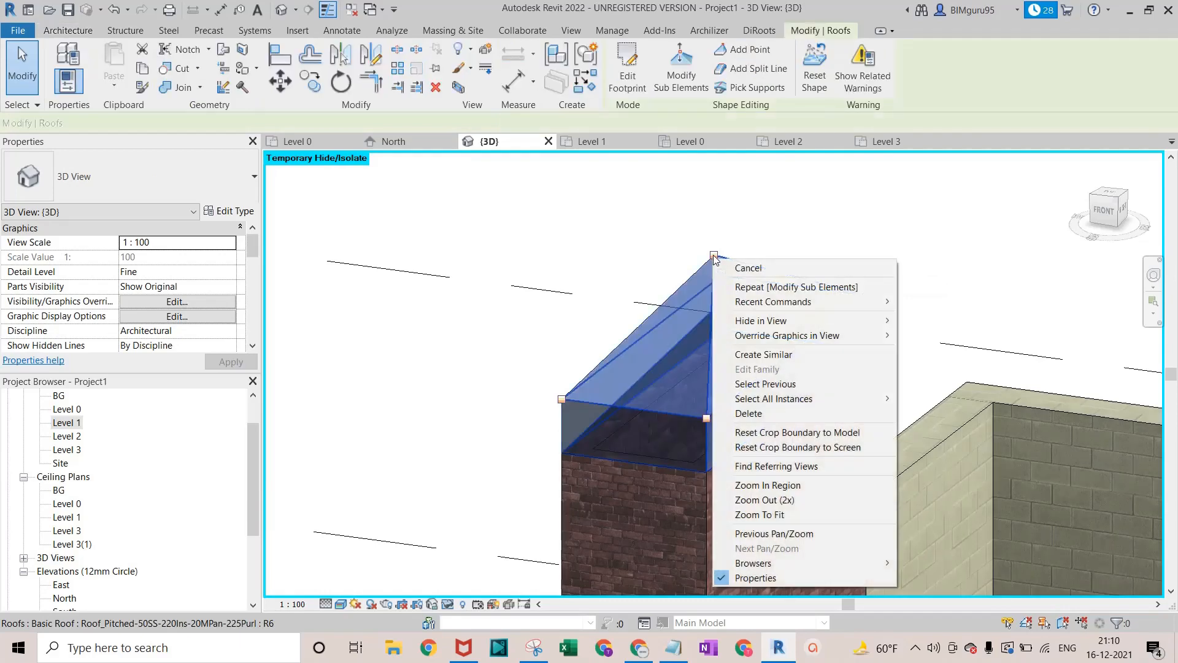
pyautogui.click(713, 255)
pyautogui.moveTo(714, 265); pyautogui.dragTo(714, 292)
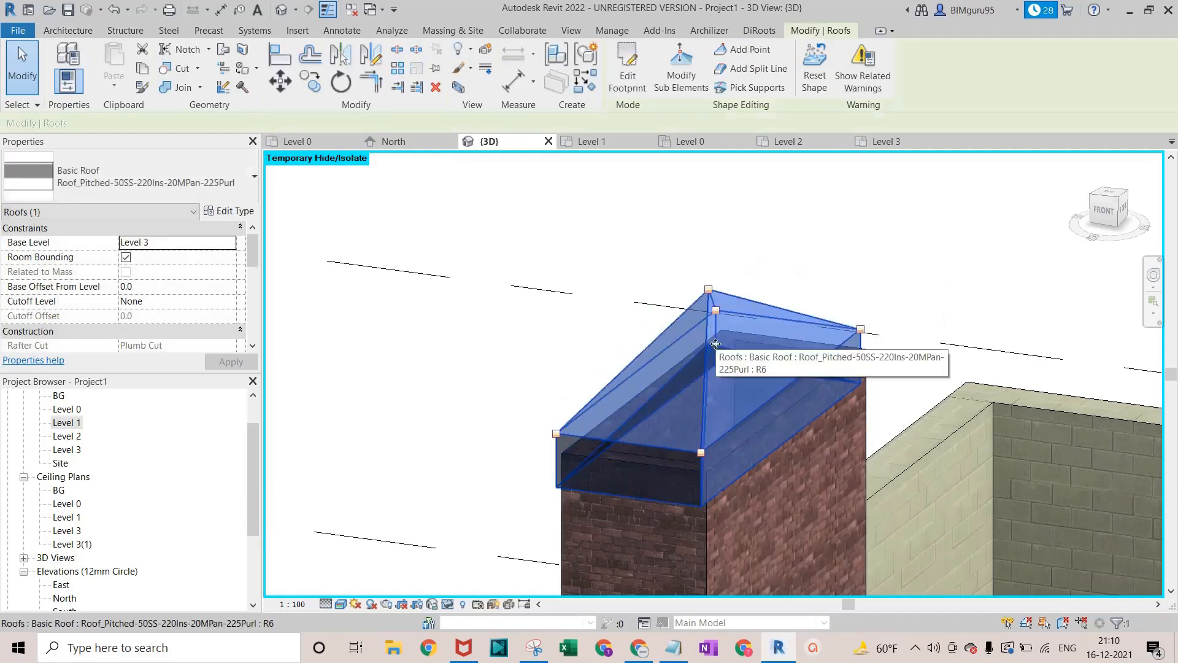
pyautogui.hotkey('ctrl', 'z')
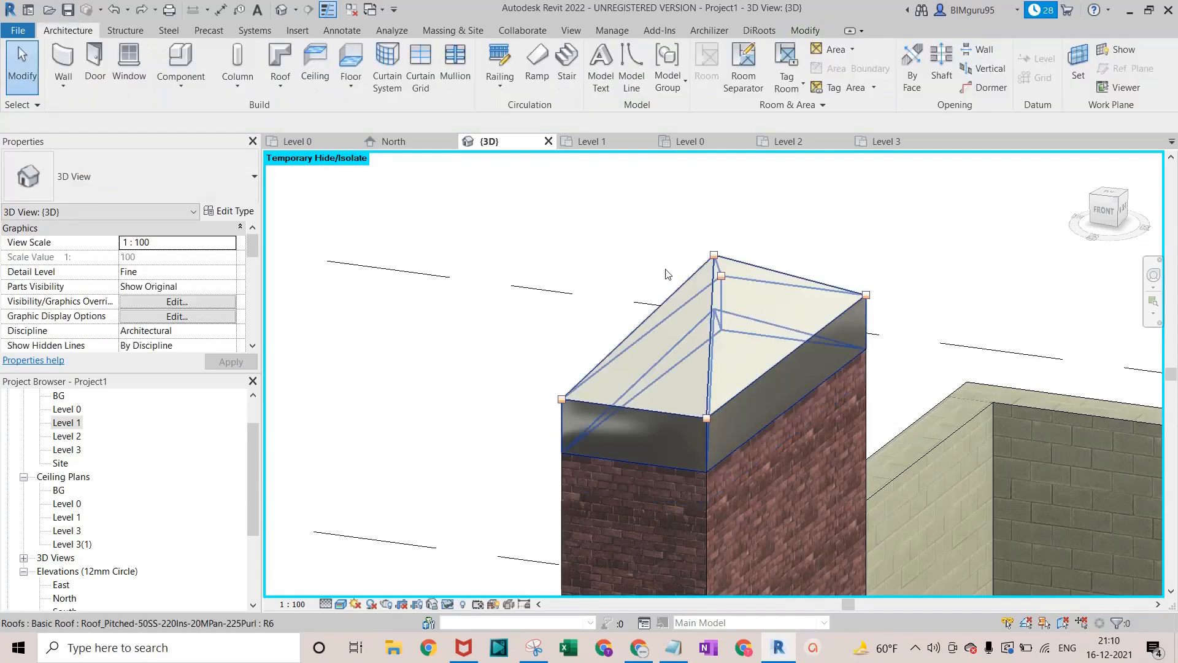
pyautogui.click(716, 338)
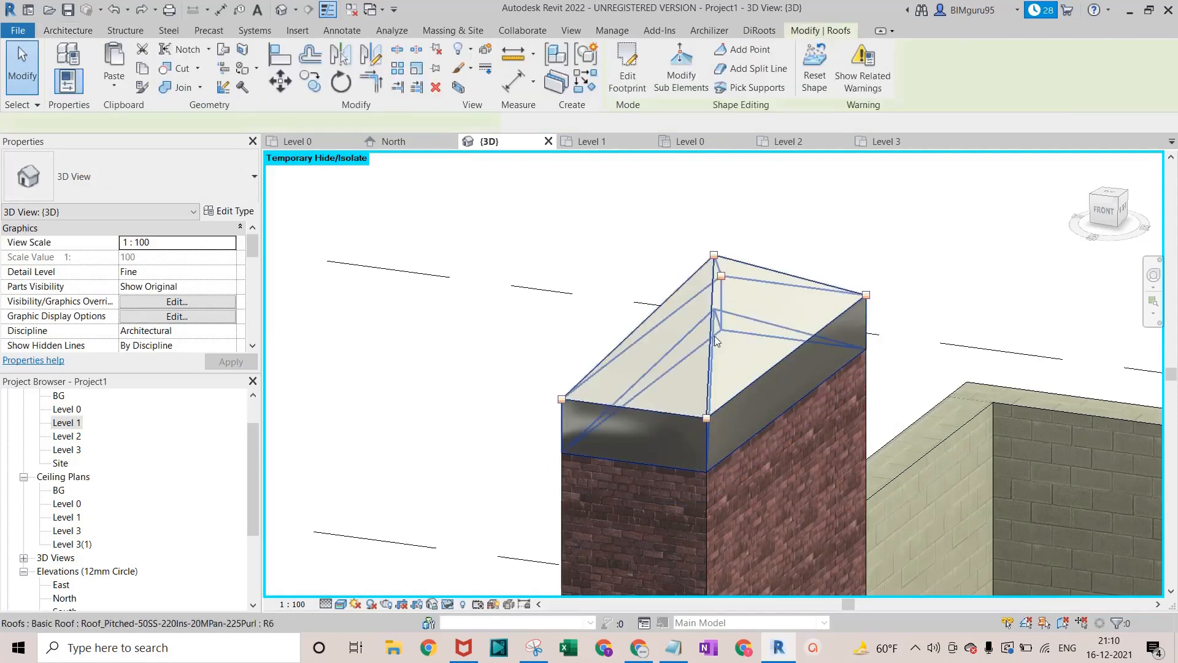
pyautogui.moveTo(714, 337); pyautogui.dragTo(621, 334)
pyautogui.hotkey('ctrl', 'z')
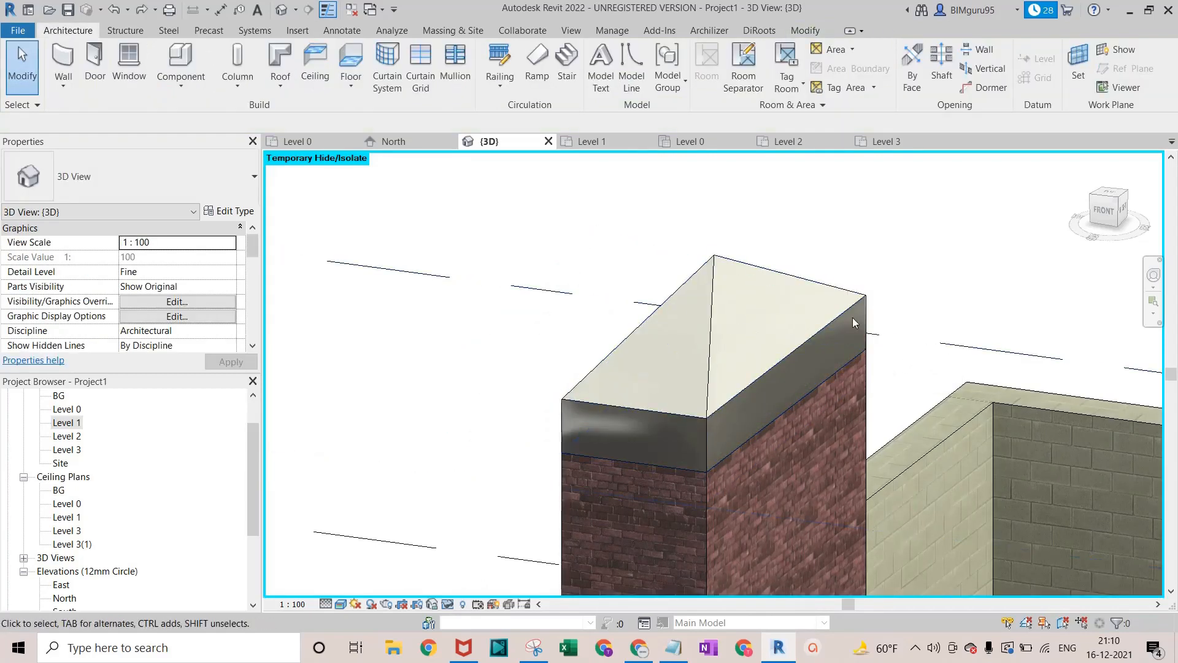
# Reset the shape edits on the stair enclosure roof and delete the roof
pyautogui.click(706, 323)
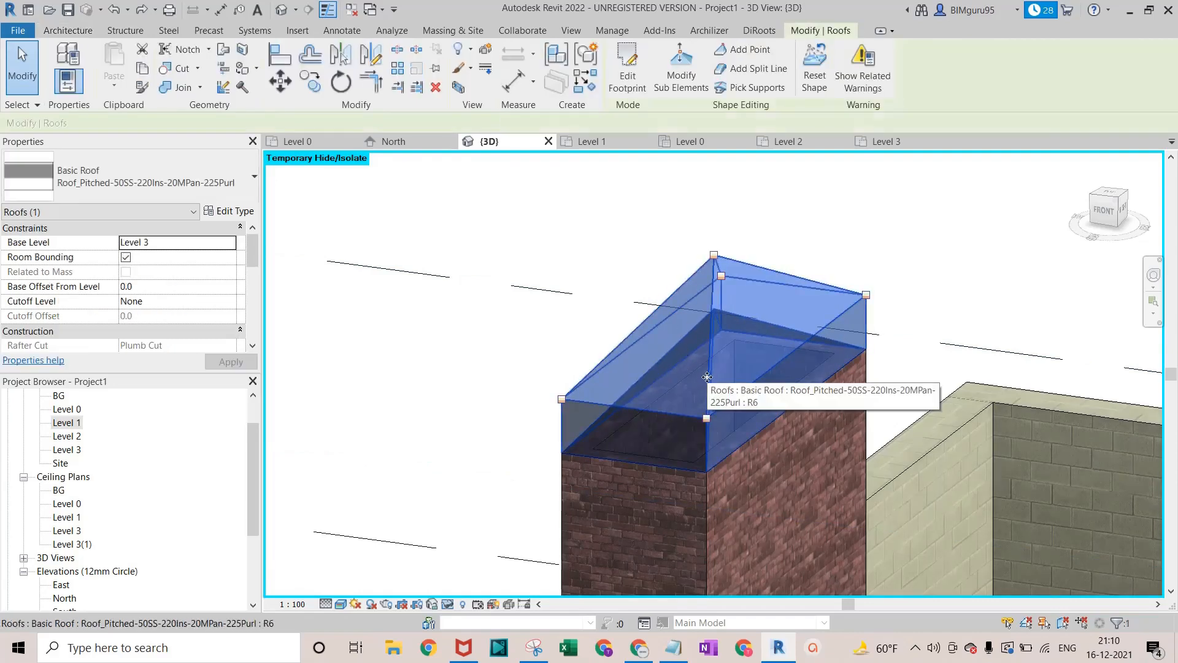
pyautogui.click(815, 82)
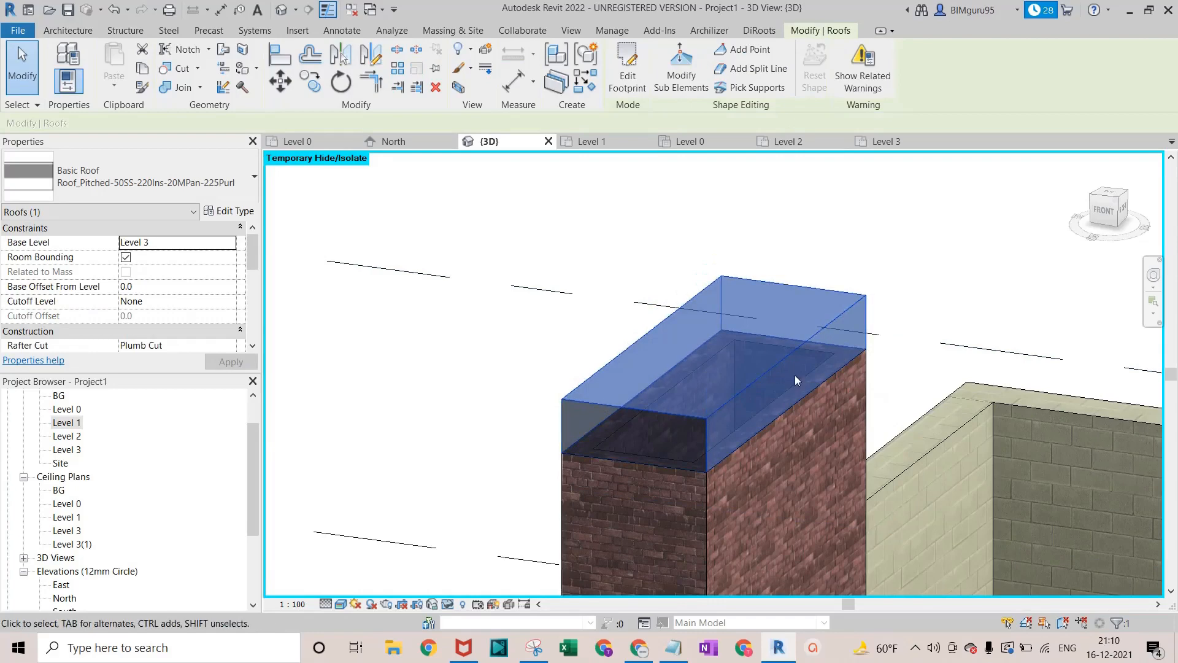
pyautogui.press('Delete')
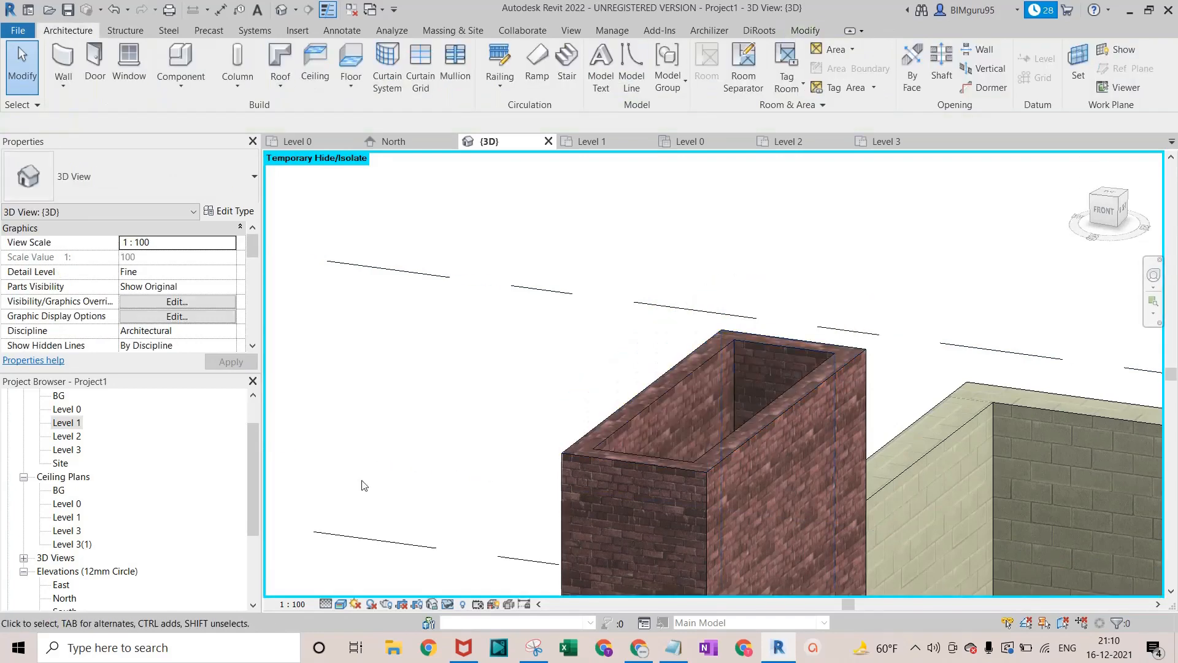
# Open the Level 2 floor plan, where the stair enclosure walls can be traced
pyautogui.click(76, 427)
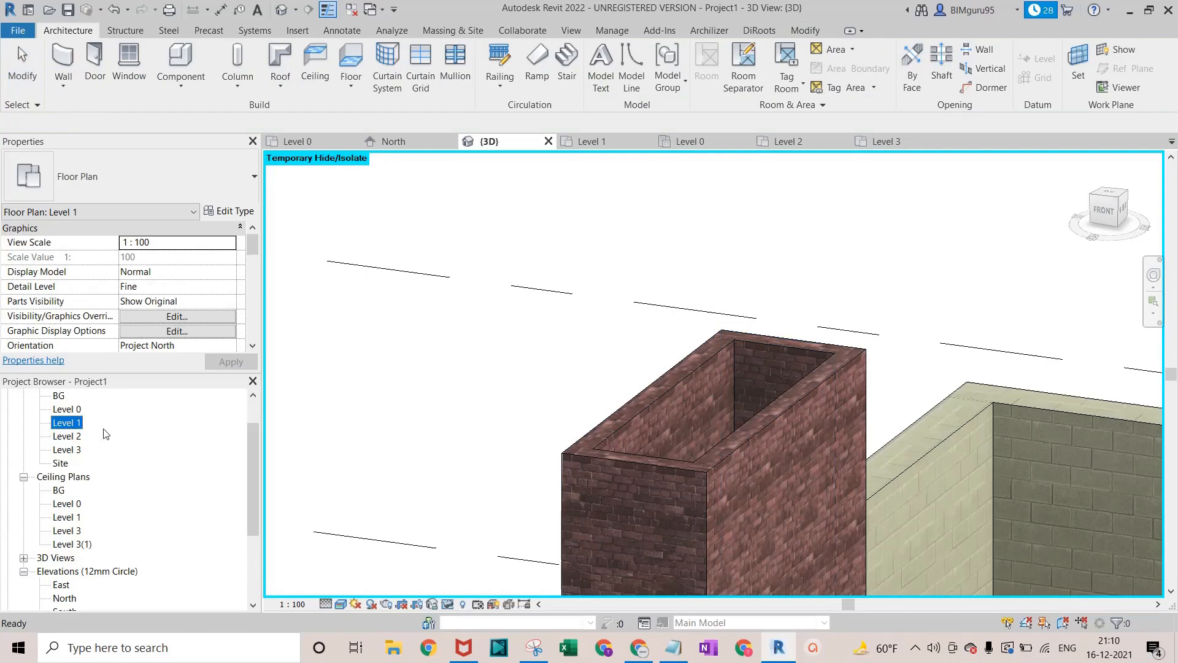
pyautogui.doubleClick(76, 426)
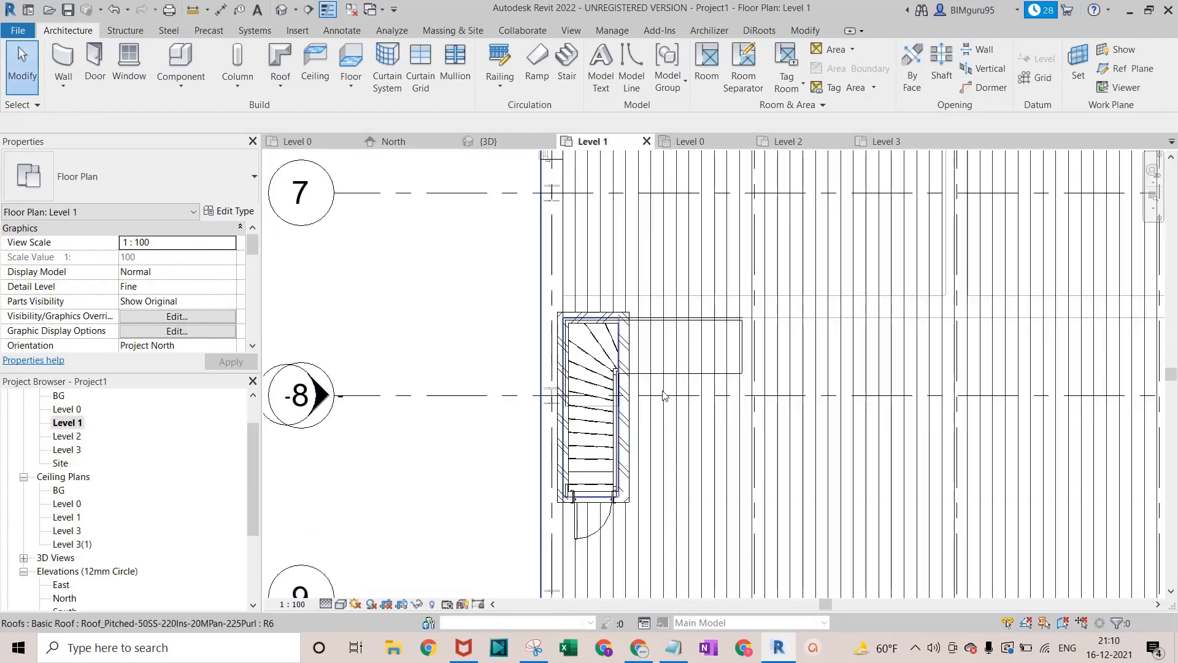
pyautogui.doubleClick(69, 439)
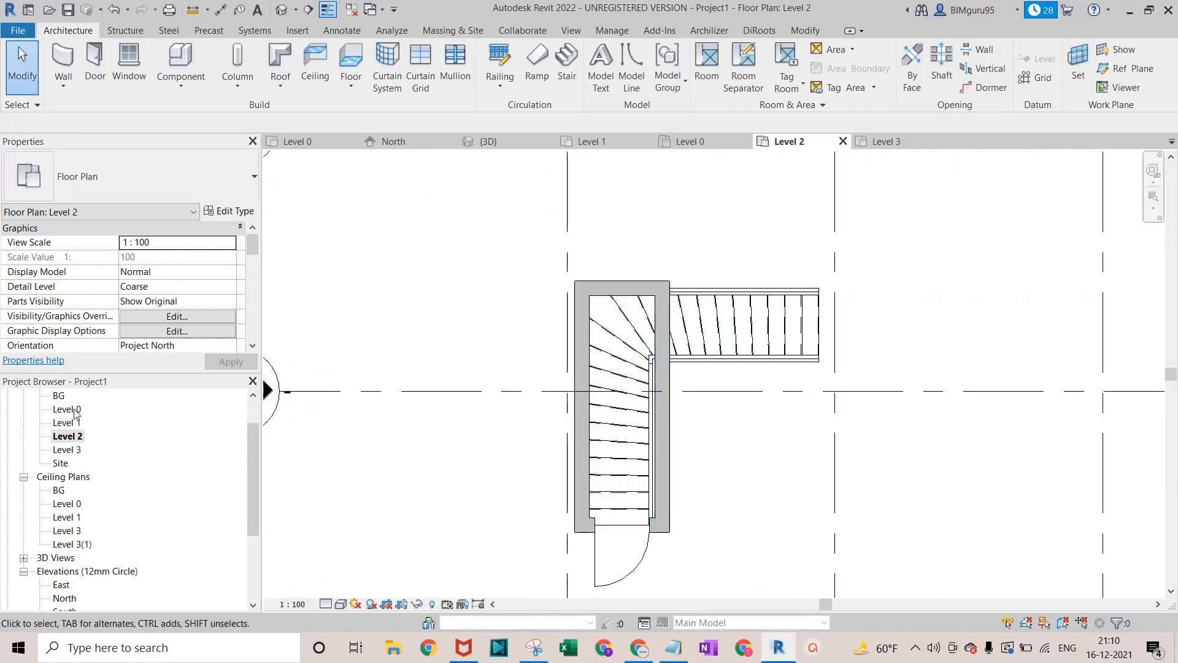
pyautogui.doubleClick(67, 449)
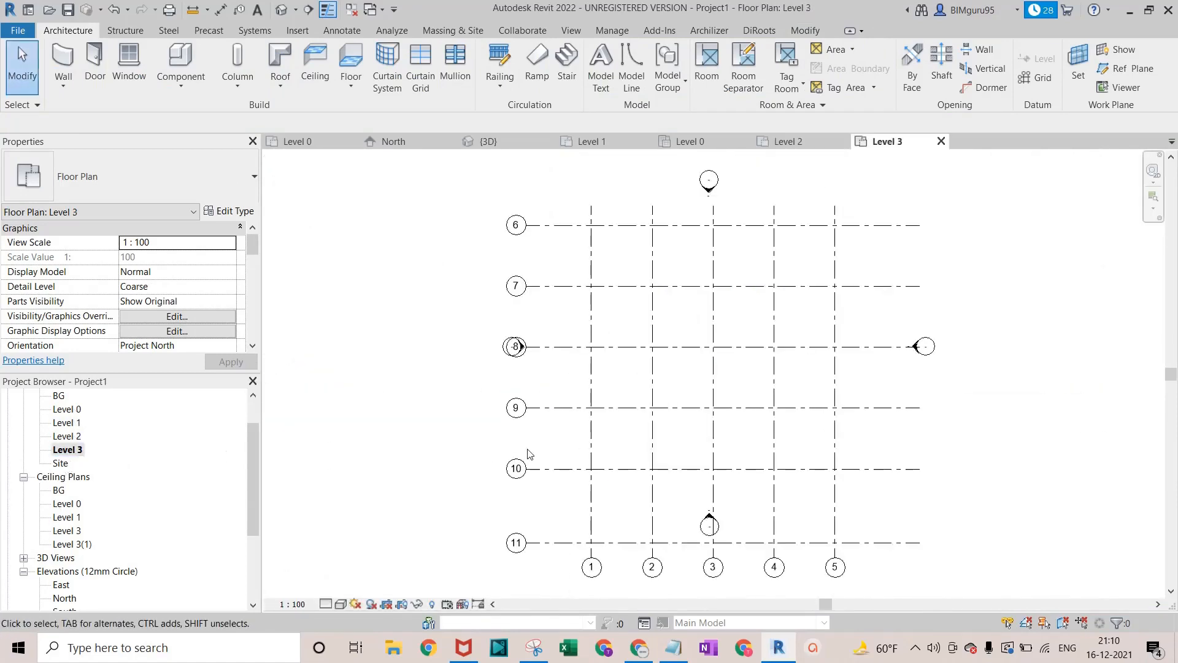
pyautogui.doubleClick(67, 437)
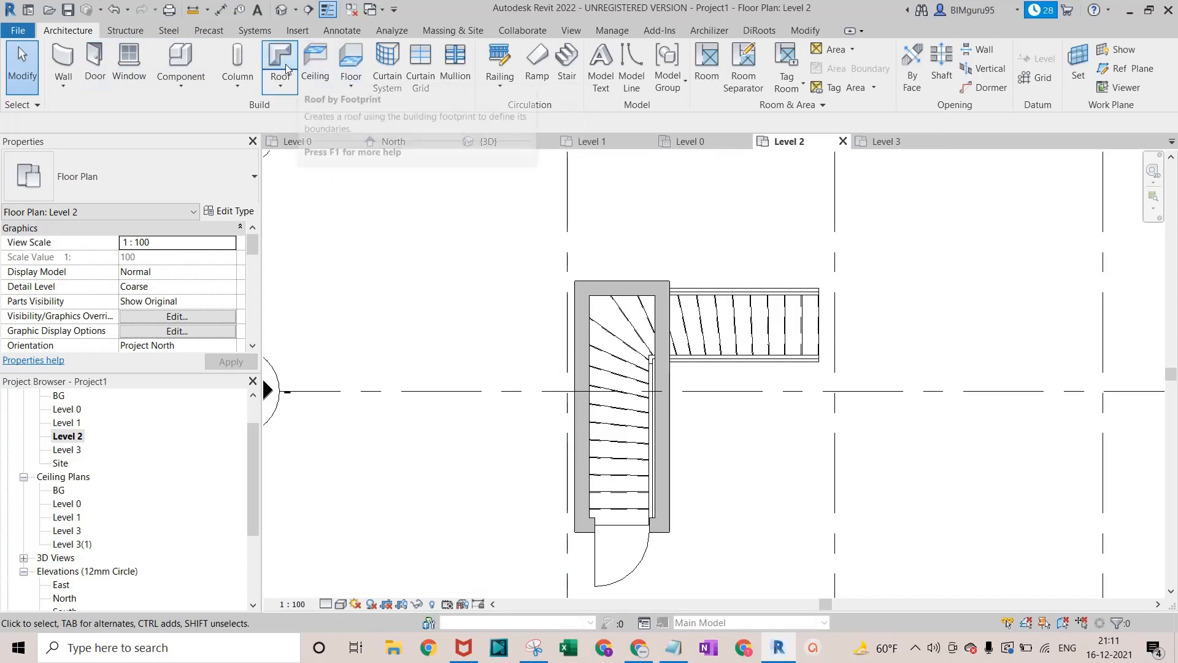
# Start a roof by footprint and sketch a slope-defining rectangular boundary along the outer faces of the stair enclosure walls
pyautogui.click(280, 83)
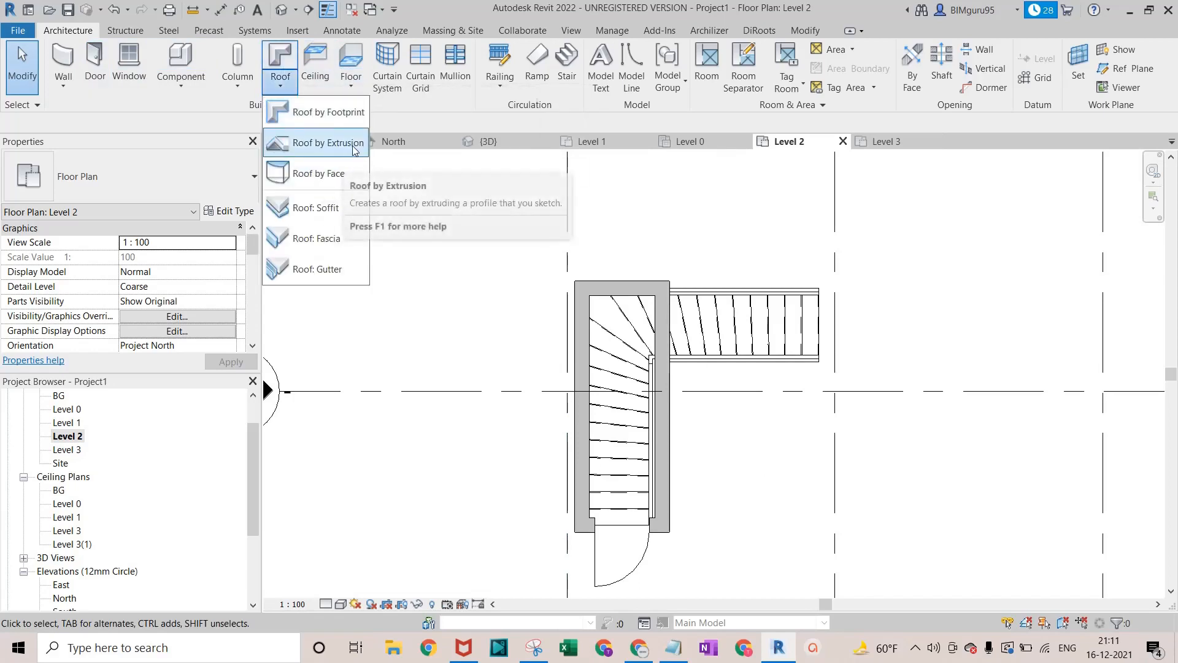
pyautogui.click(327, 112)
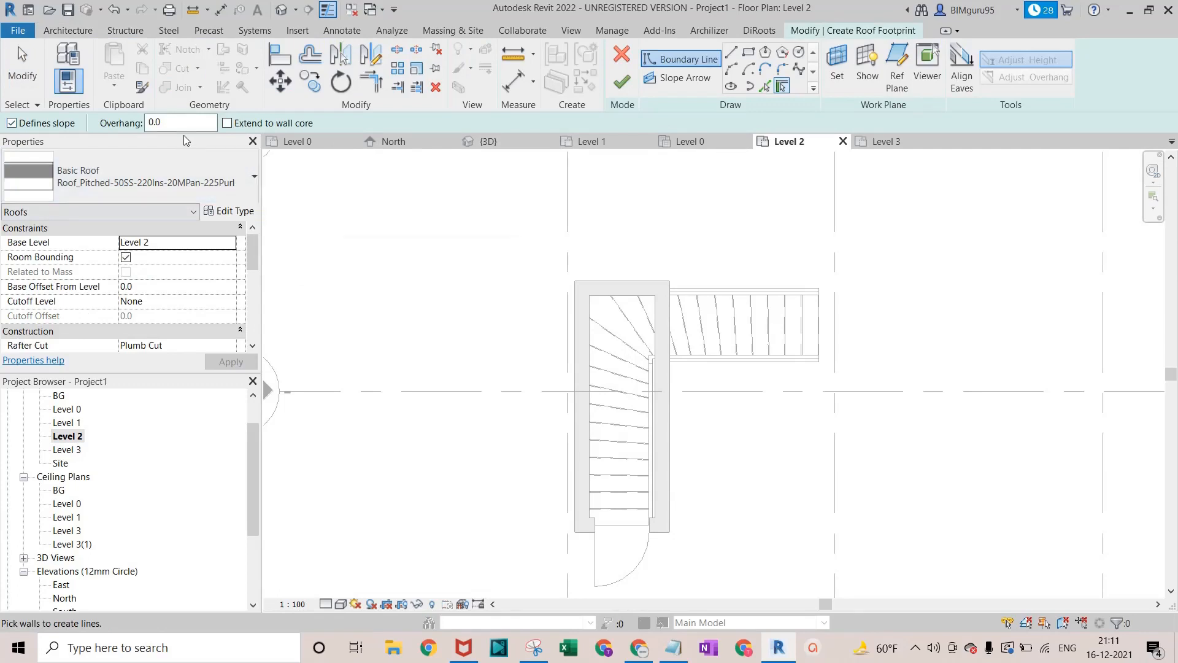
pyautogui.scroll(-3, 163, 297)
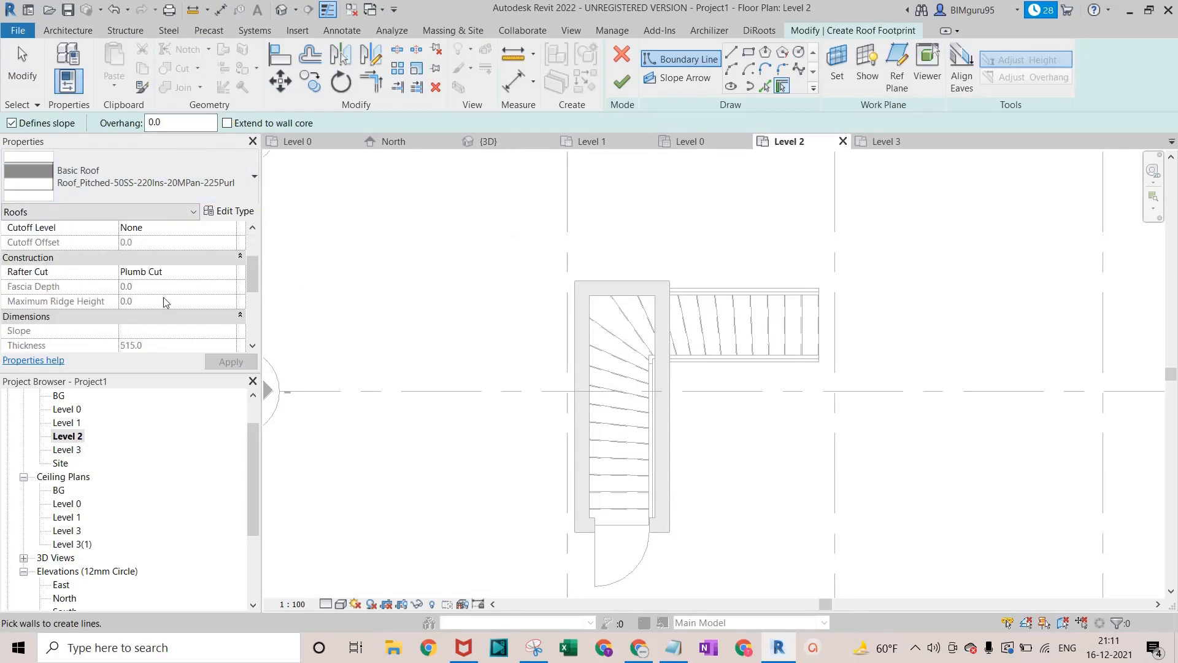
pyautogui.scroll(-4, 163, 297)
pyautogui.scroll(2, 164, 297)
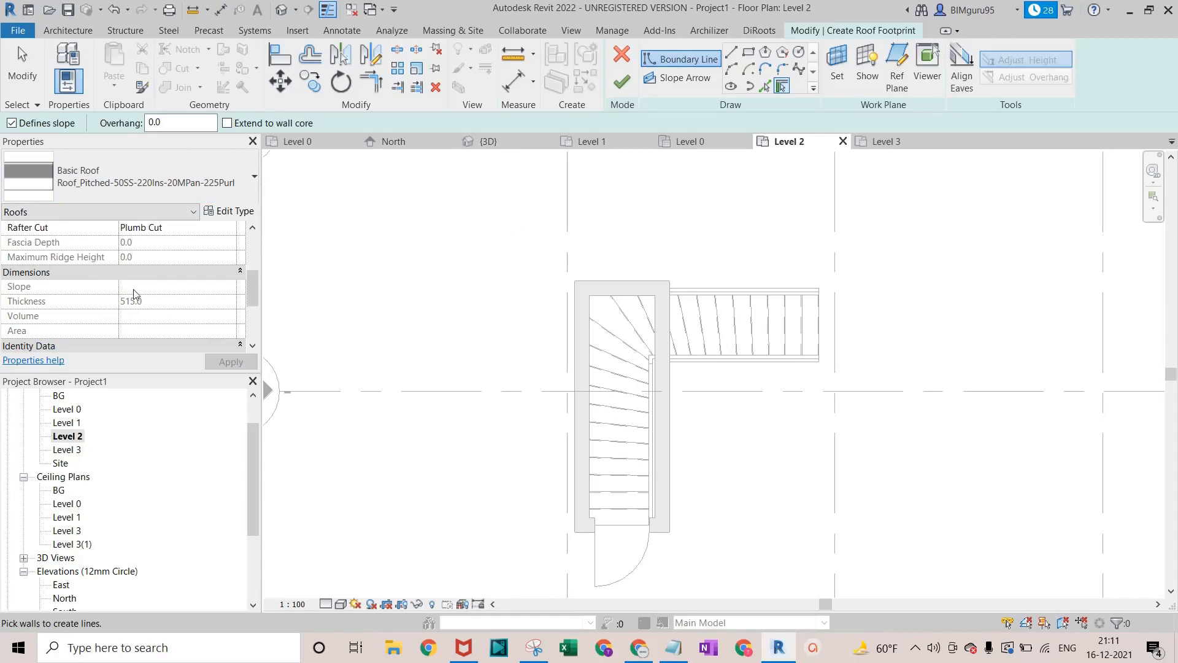
pyautogui.click(749, 53)
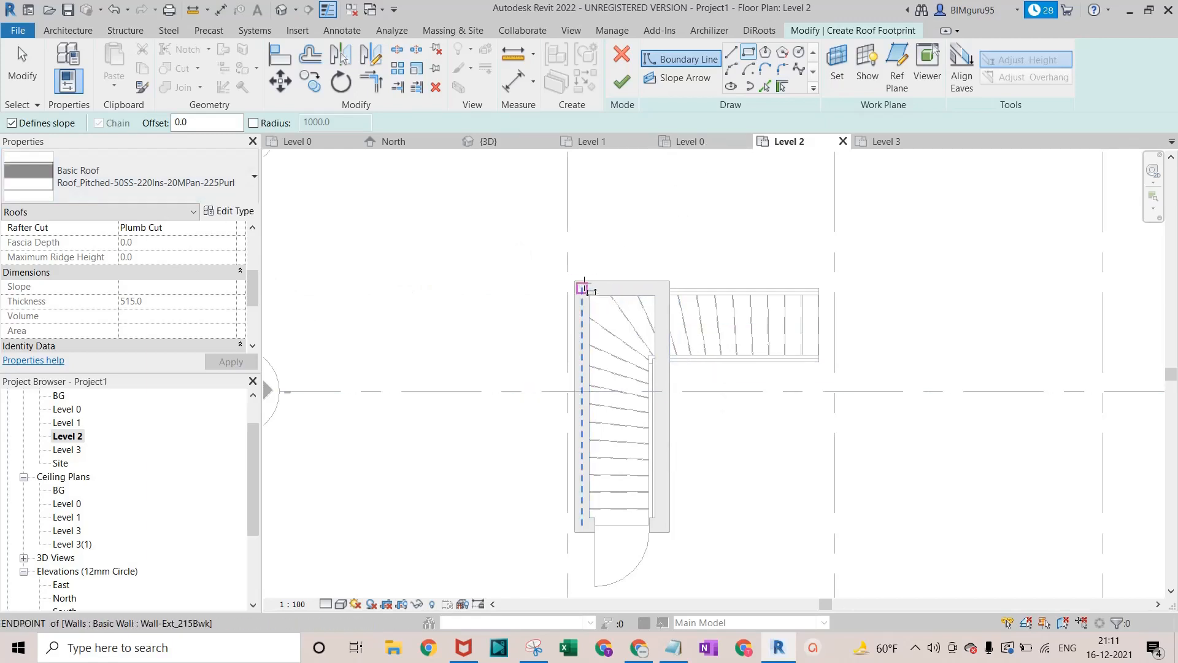
pyautogui.click(575, 281)
pyautogui.click(641, 355)
pyautogui.click(670, 532)
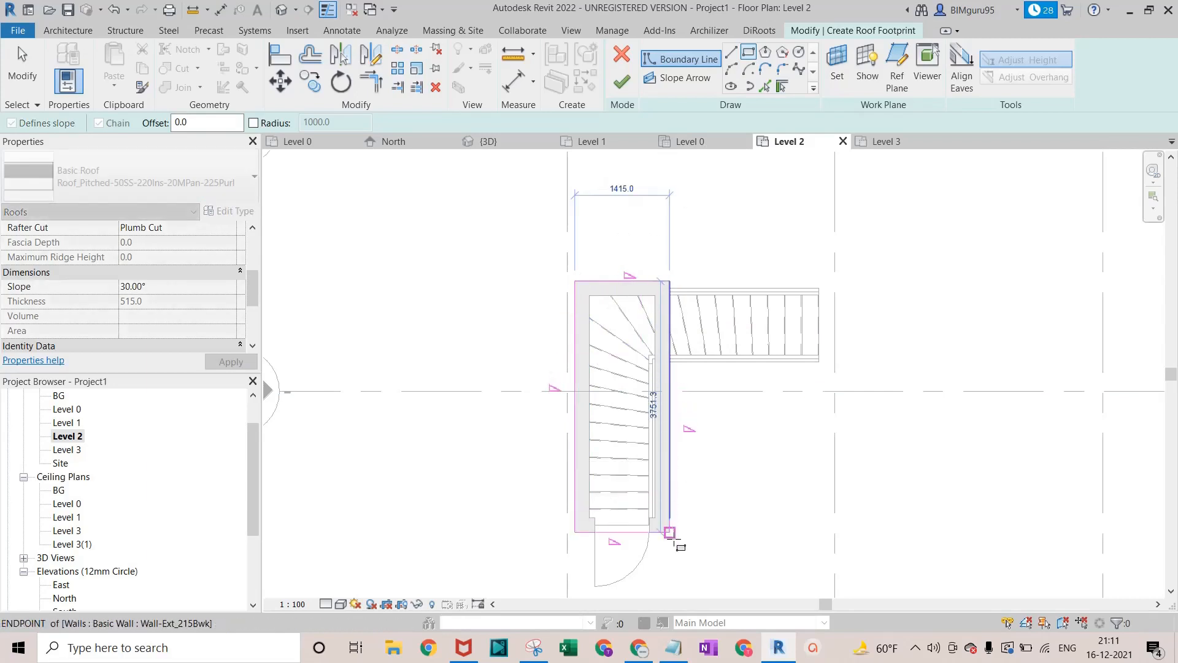
pyautogui.click(670, 532)
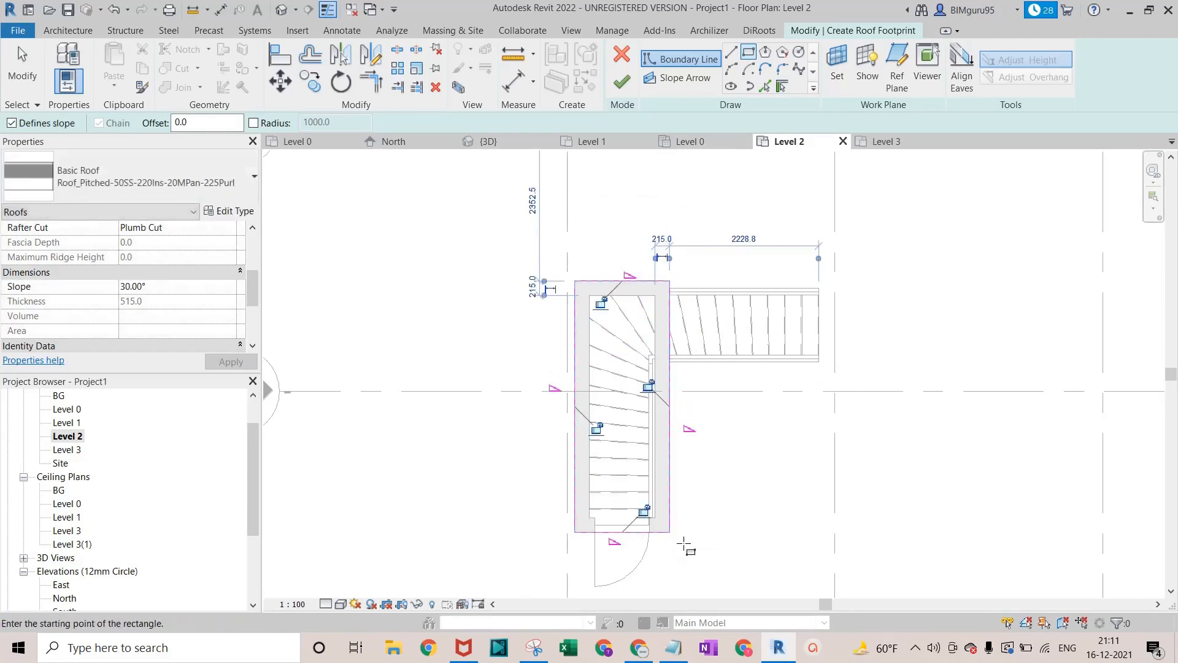
pyautogui.press('Escape')
pyautogui.press('Escape')
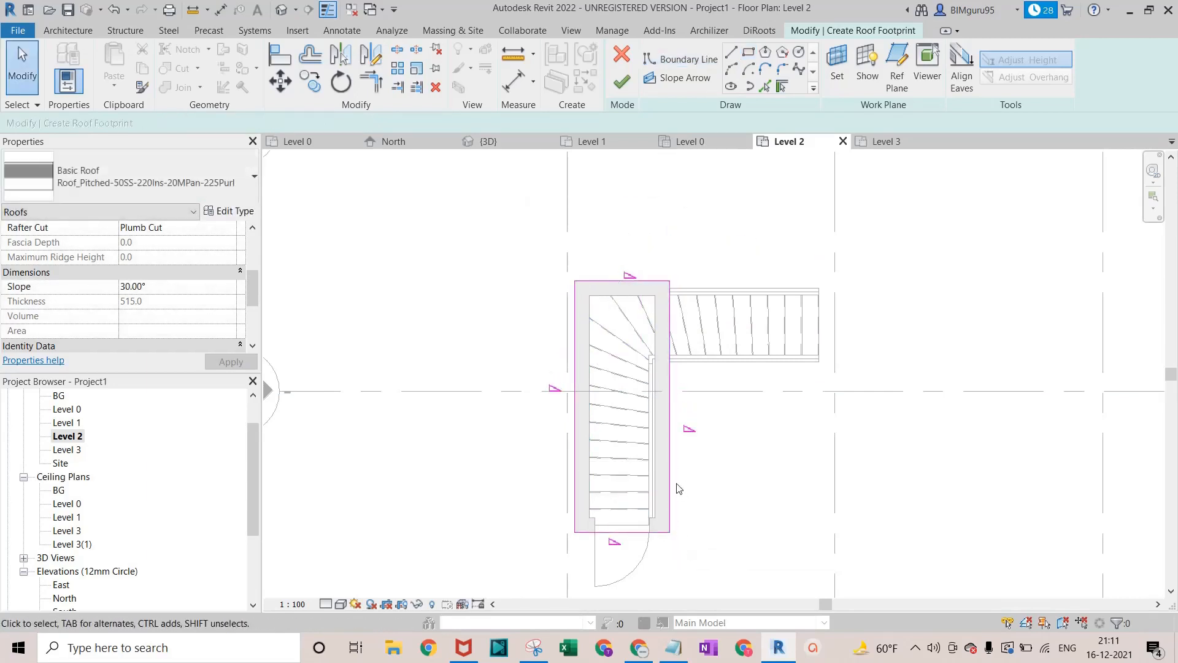
# Select the complete chain of roof boundary lines to check their slope, and finish the footprint sketch
pyautogui.press('Tab')
pyautogui.click(672, 480)
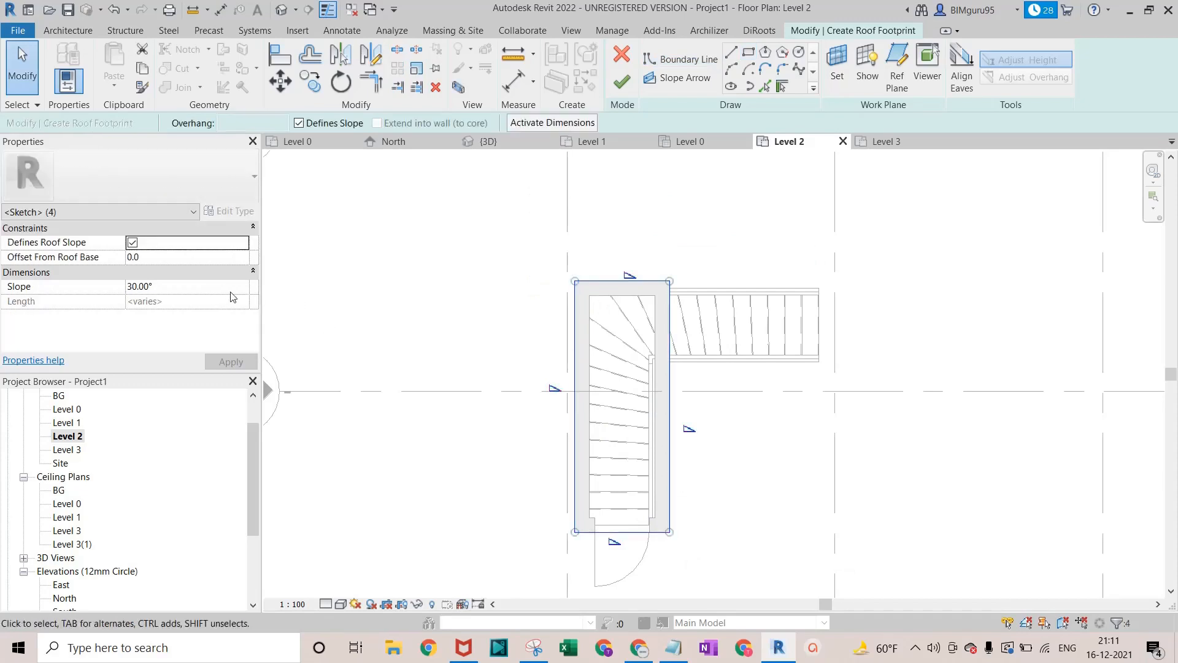
pyautogui.click(622, 85)
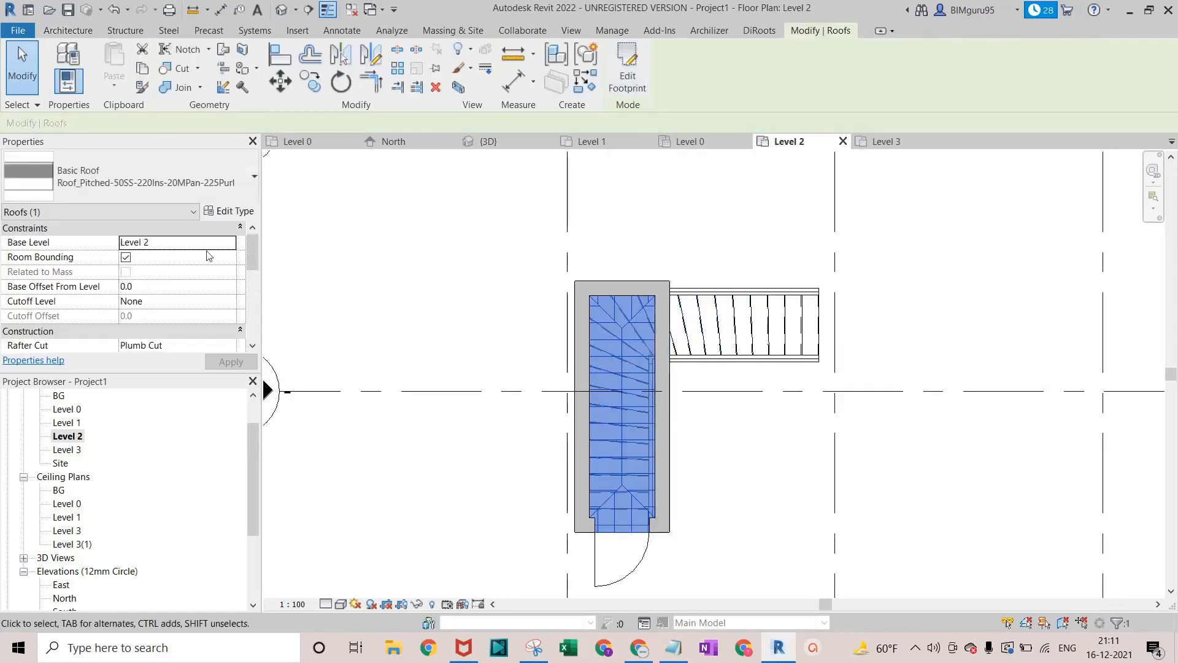
# Set the new roof's base level to Level 3 and show it in the 3D view
pyautogui.click(232, 244)
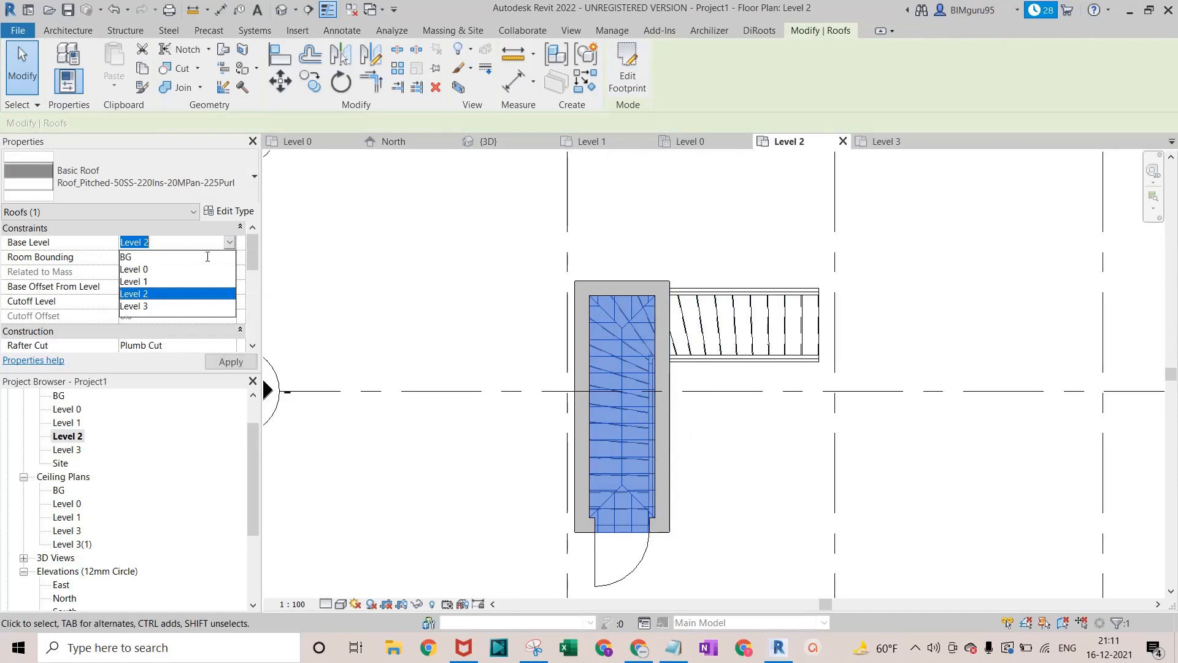
pyautogui.click(172, 306)
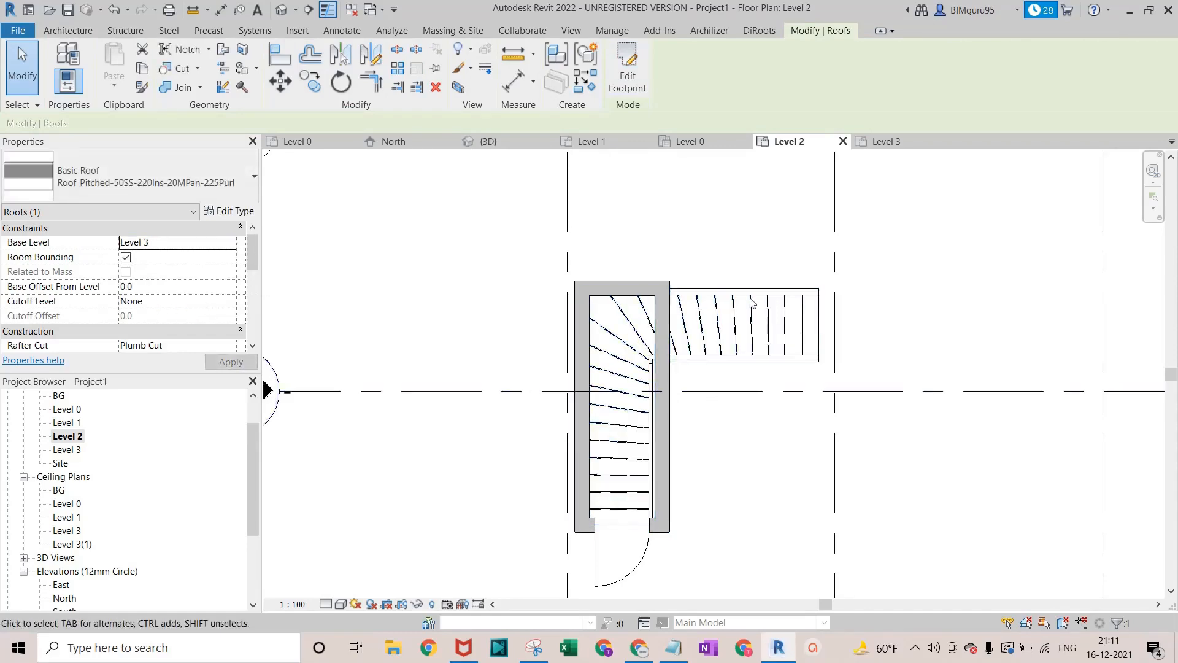
pyautogui.click(282, 9)
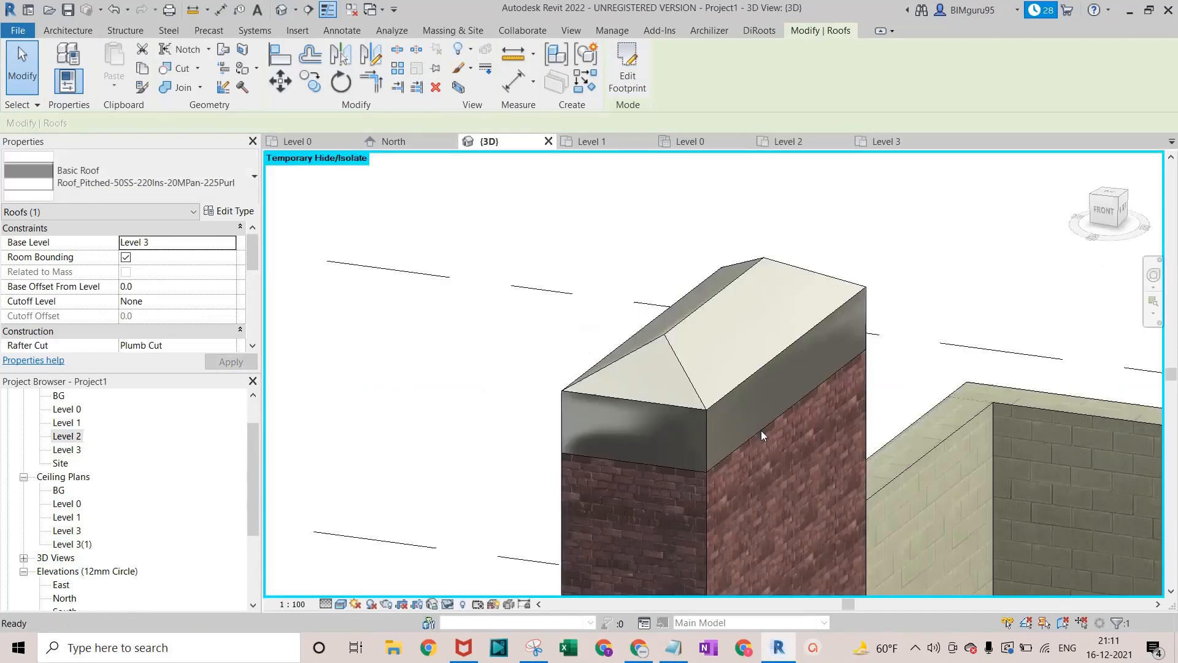
pyautogui.press('Escape')
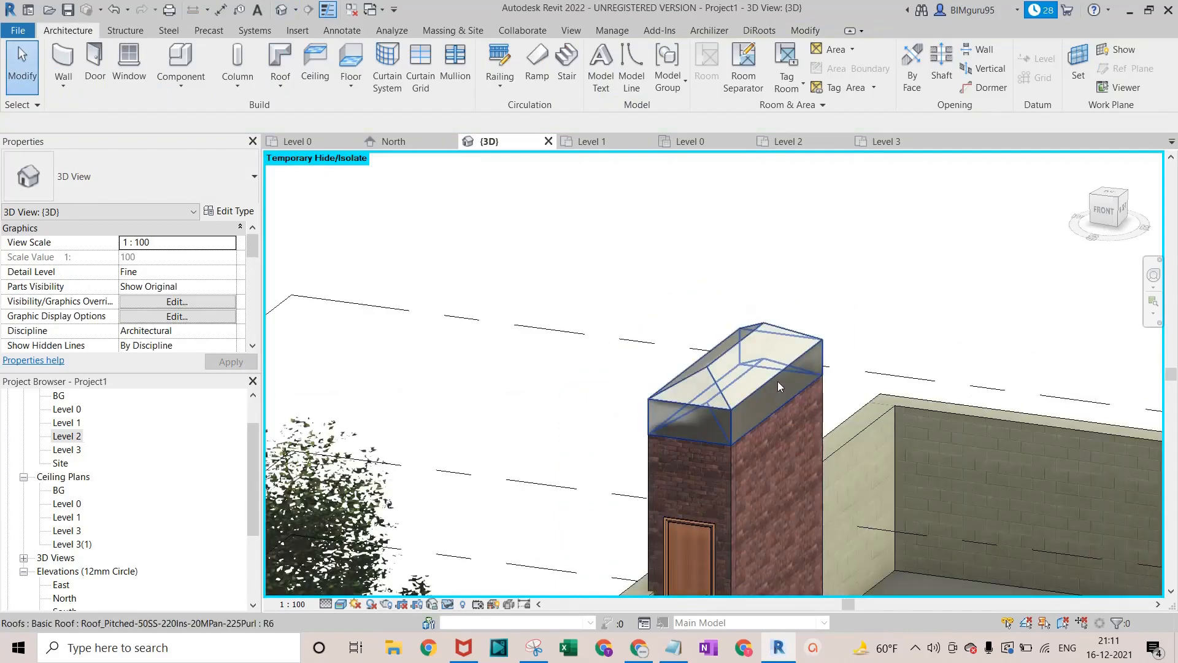
# Change the stair enclosure roof's type to Roof_Generic-125mm and deselect it
pyautogui.click(778, 382)
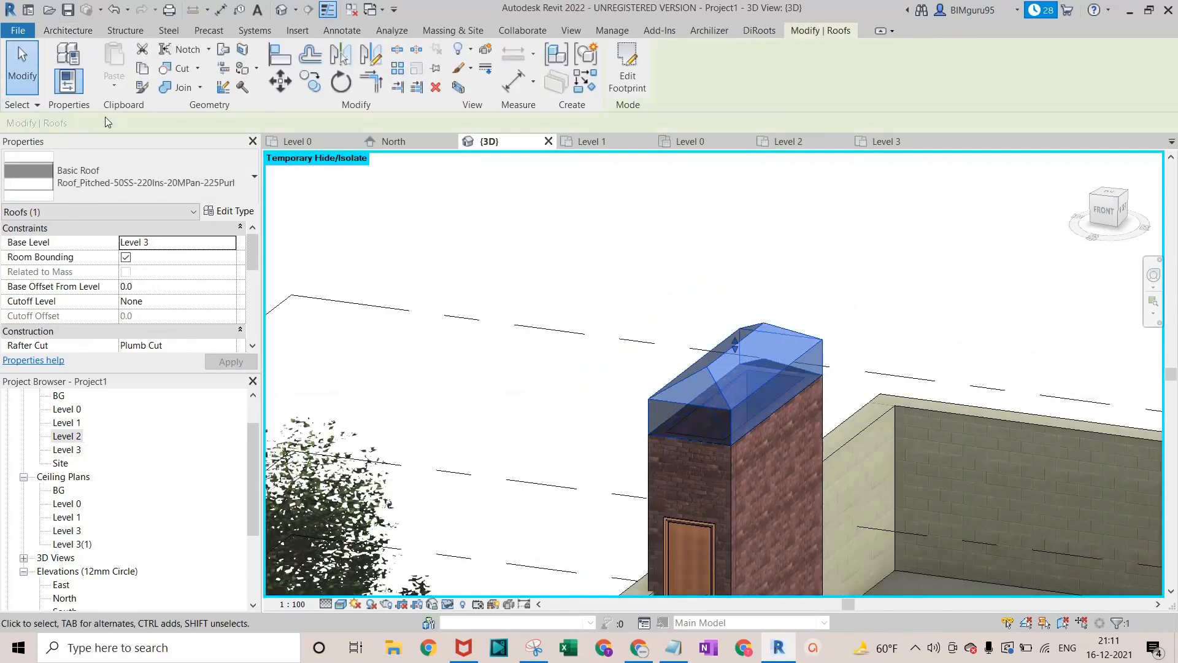
pyautogui.click(147, 181)
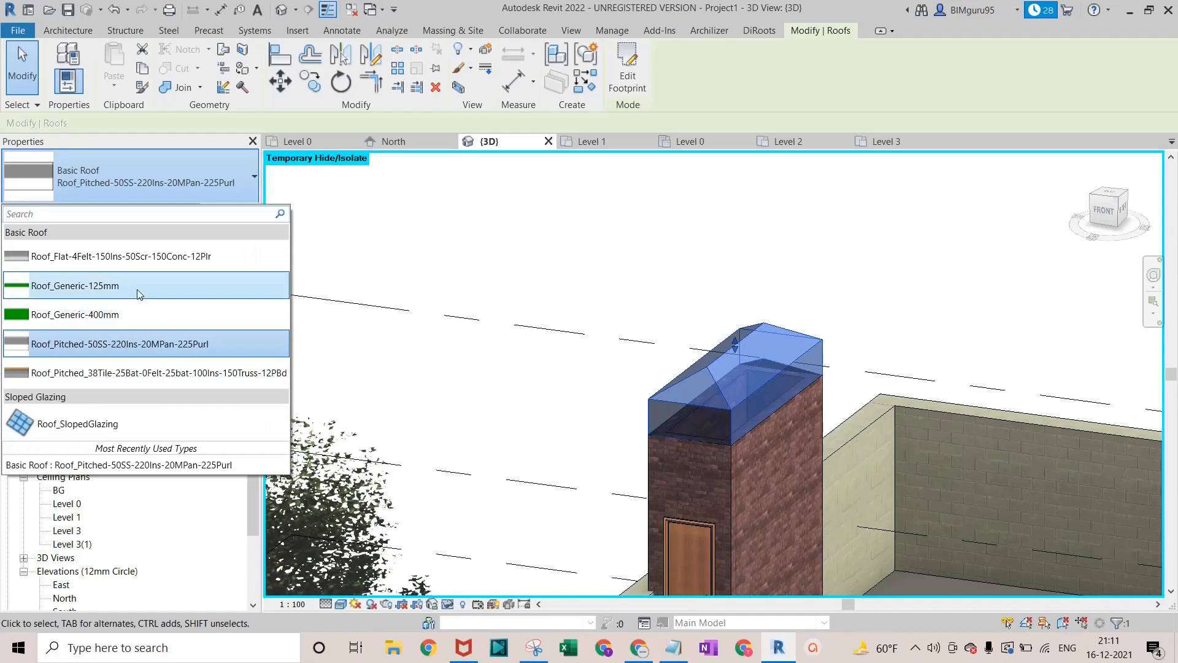
pyautogui.click(117, 286)
pyautogui.click(650, 254)
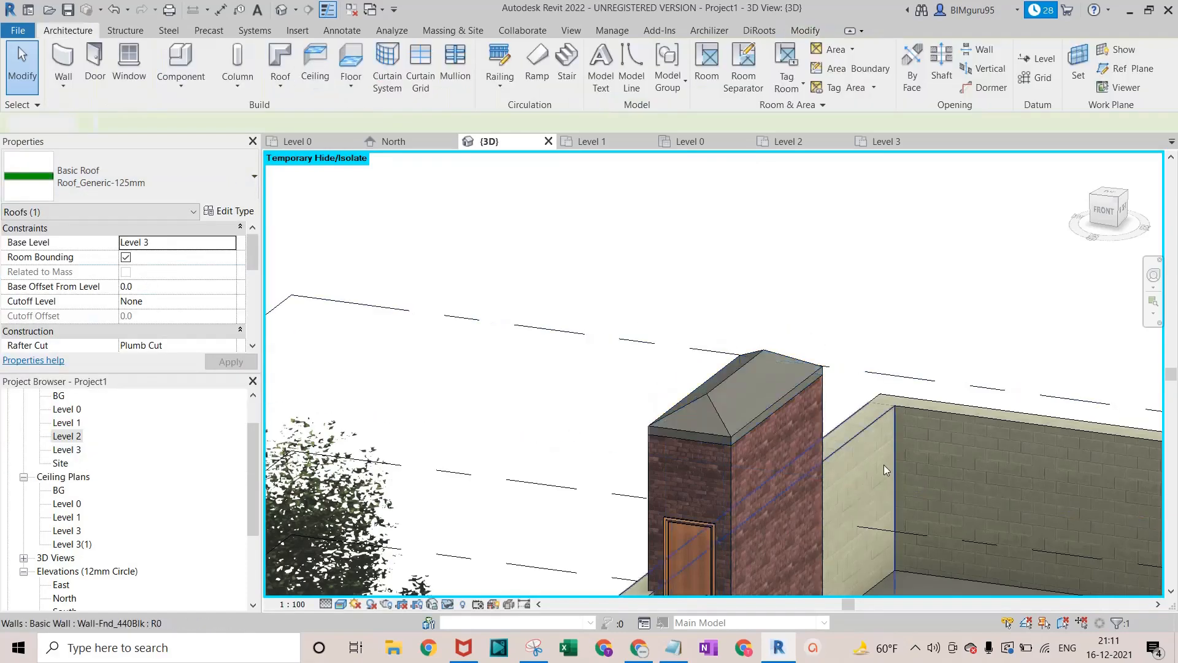
pyautogui.keyDown('shift'); pyautogui.moveTo(856, 483); pyautogui.dragTo(931, 519, button='middle'); pyautogui.keyUp('shift')
pyautogui.scroll(6, 856, 441)
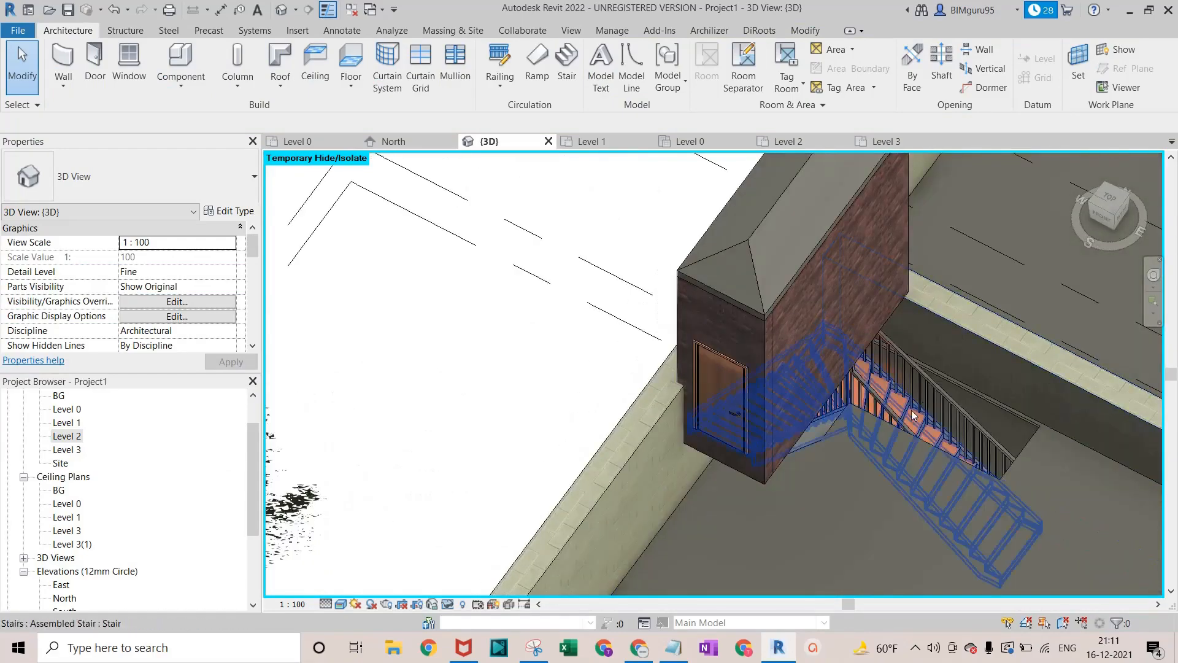
pyautogui.scroll(-5, 921, 409)
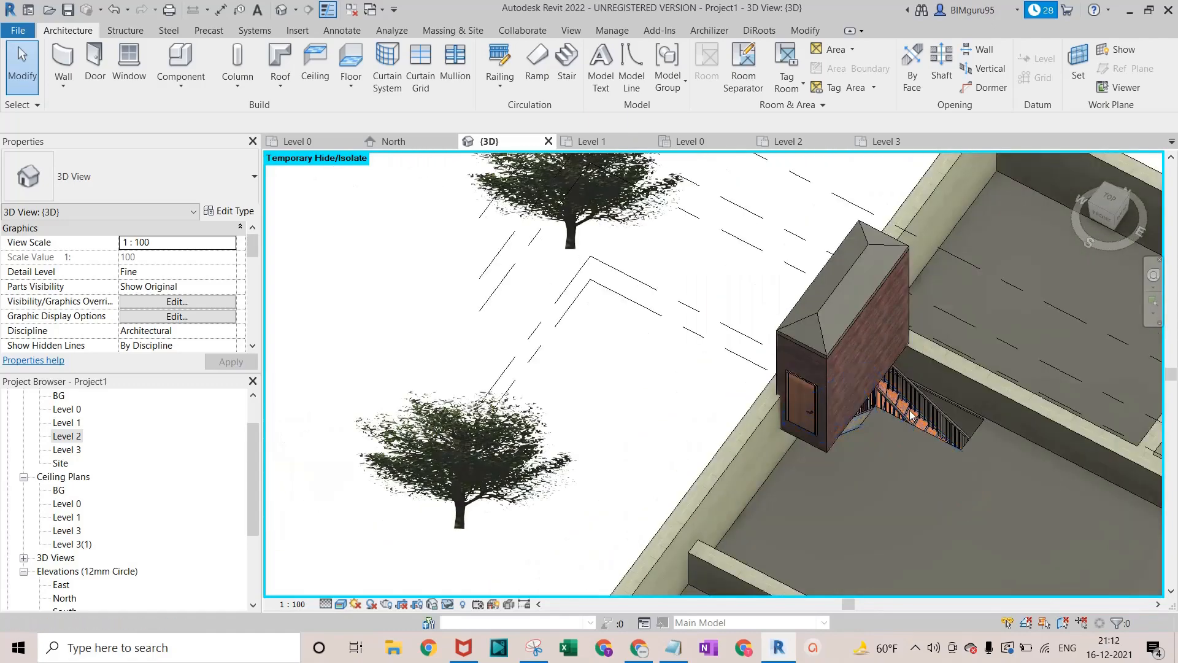
# Examine the stair enclosure's door, roof and surrounding terrace in 3D with the whole building shown
pyautogui.scroll(-5, 909, 410)
pyautogui.keyDown('shift'); pyautogui.moveTo(910, 410); pyautogui.dragTo(1040, 421, button='middle'); pyautogui.keyUp('shift')
pyautogui.scroll(8, 1040, 421)
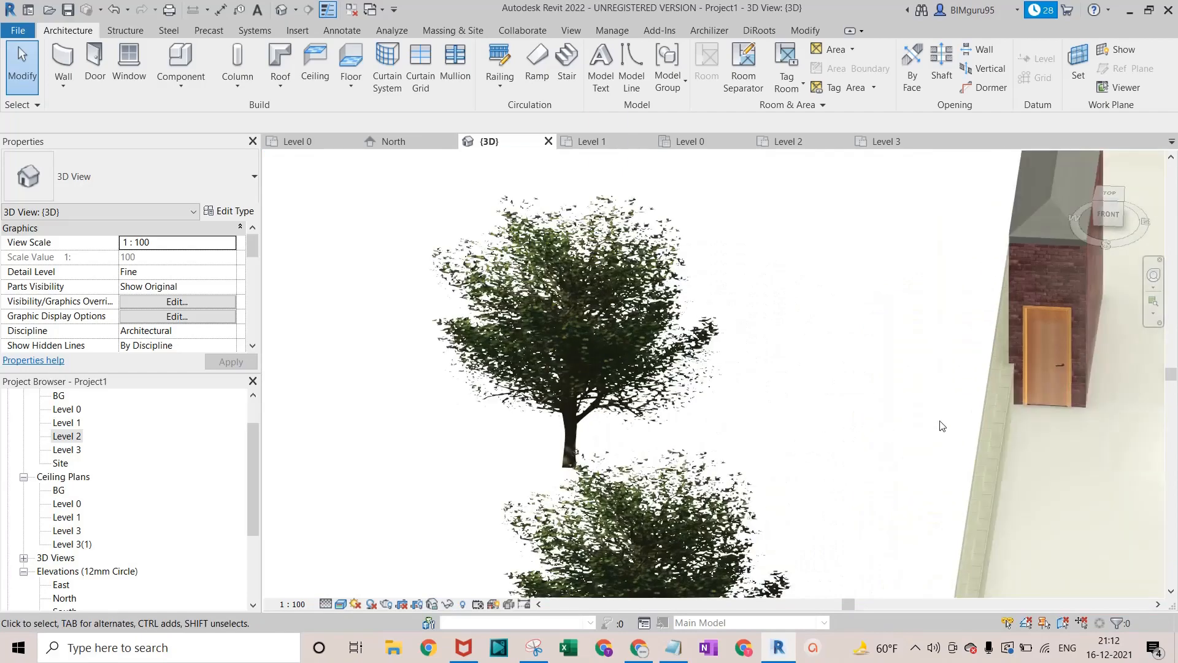
pyautogui.scroll(2, 942, 425)
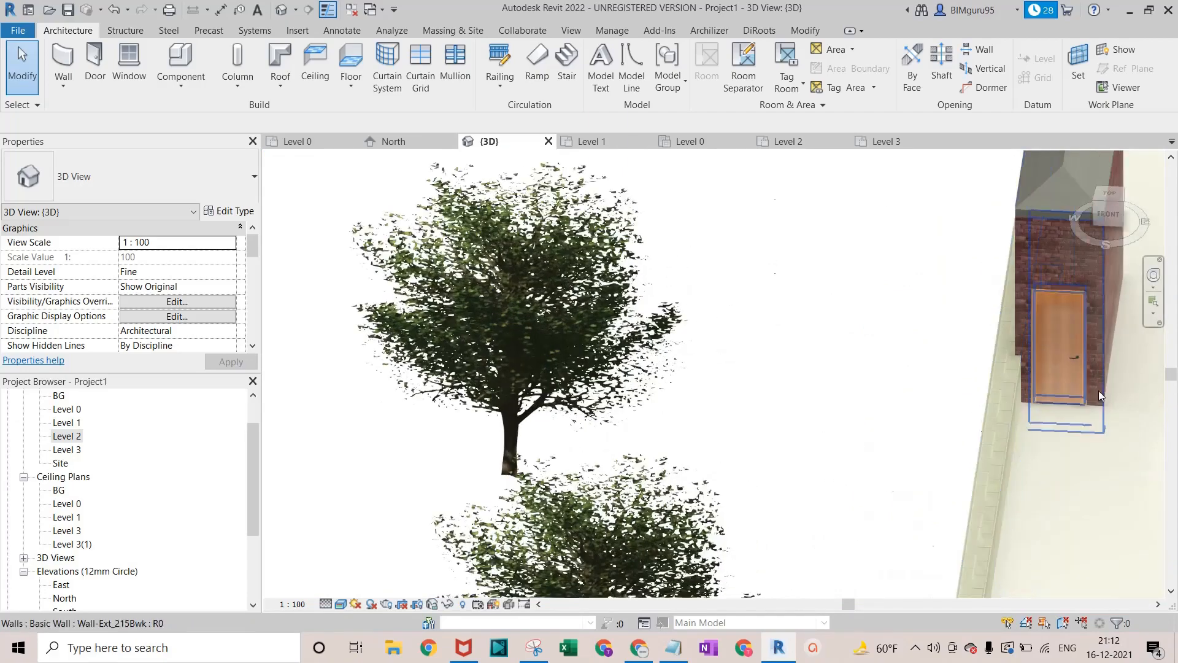
pyautogui.click(1081, 362)
pyautogui.scroll(3, 1143, 463)
pyautogui.keyDown('shift'); pyautogui.moveTo(1101, 440); pyautogui.dragTo(1013, 433, button='middle'); pyautogui.keyUp('shift')
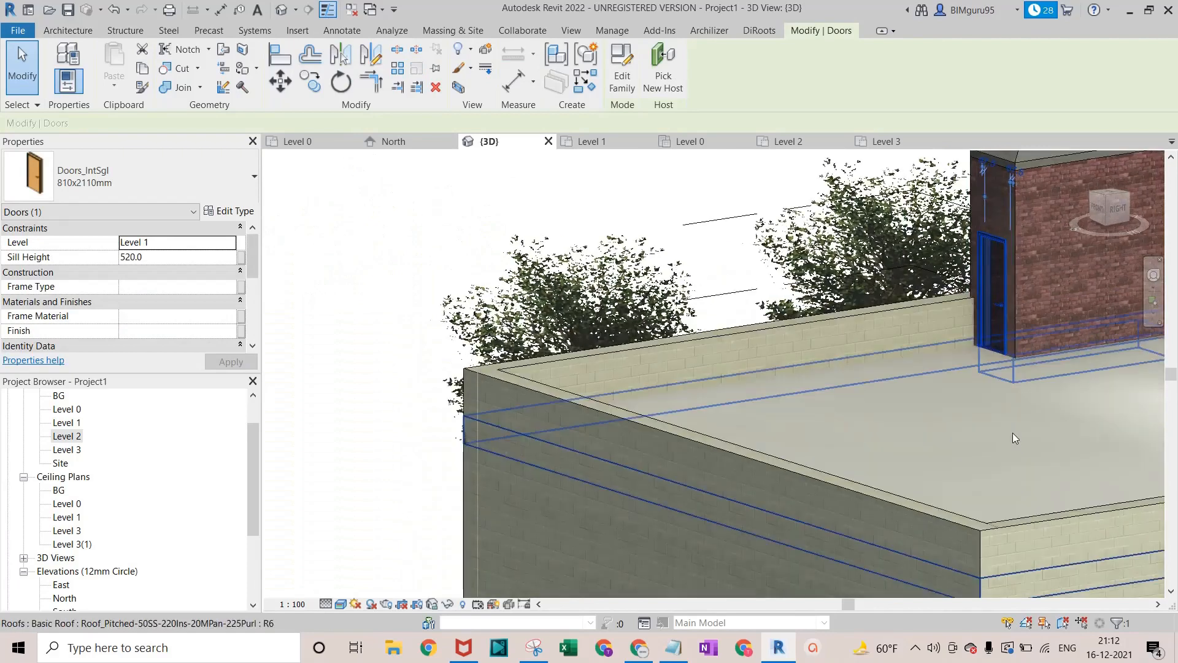
pyautogui.scroll(-5, 1013, 432)
pyautogui.moveTo(1099, 467); pyautogui.dragTo(936, 516, button='middle')
pyautogui.scroll(4, 979, 518)
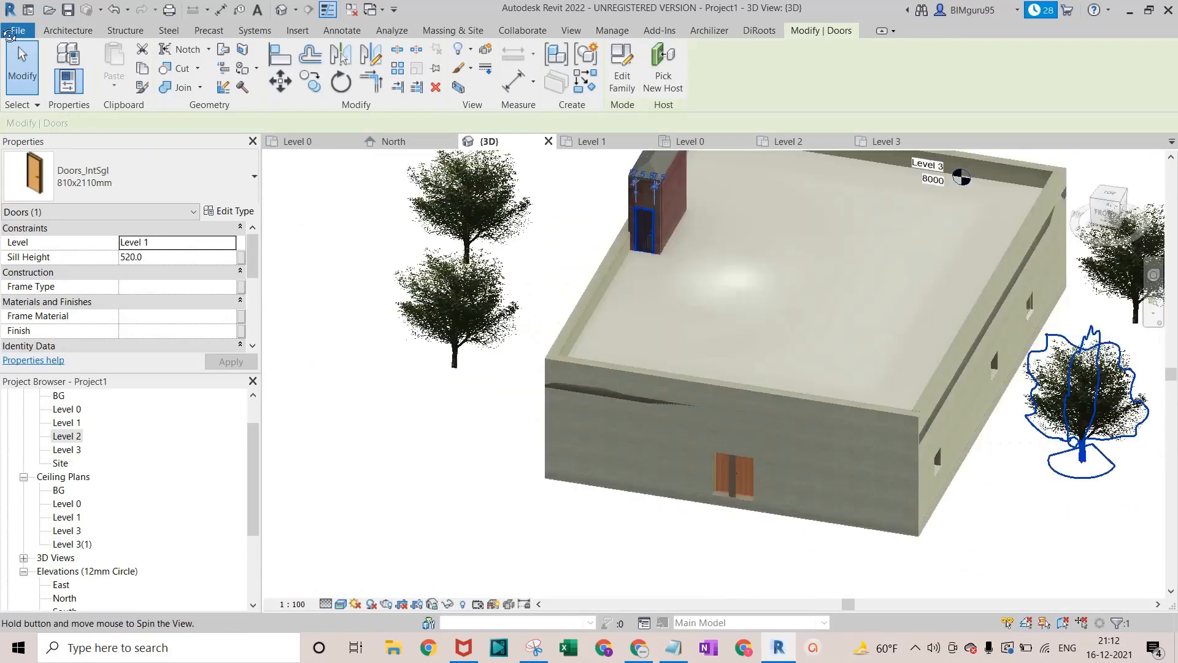
pyautogui.click(68, 30)
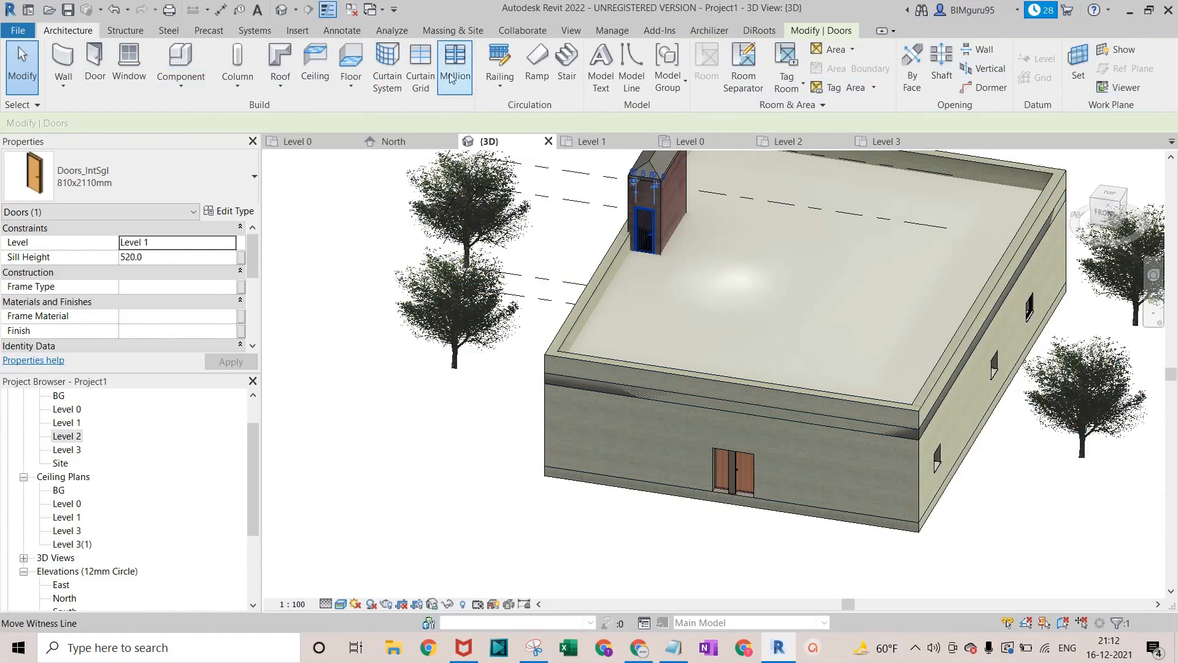
pyautogui.click(600, 70)
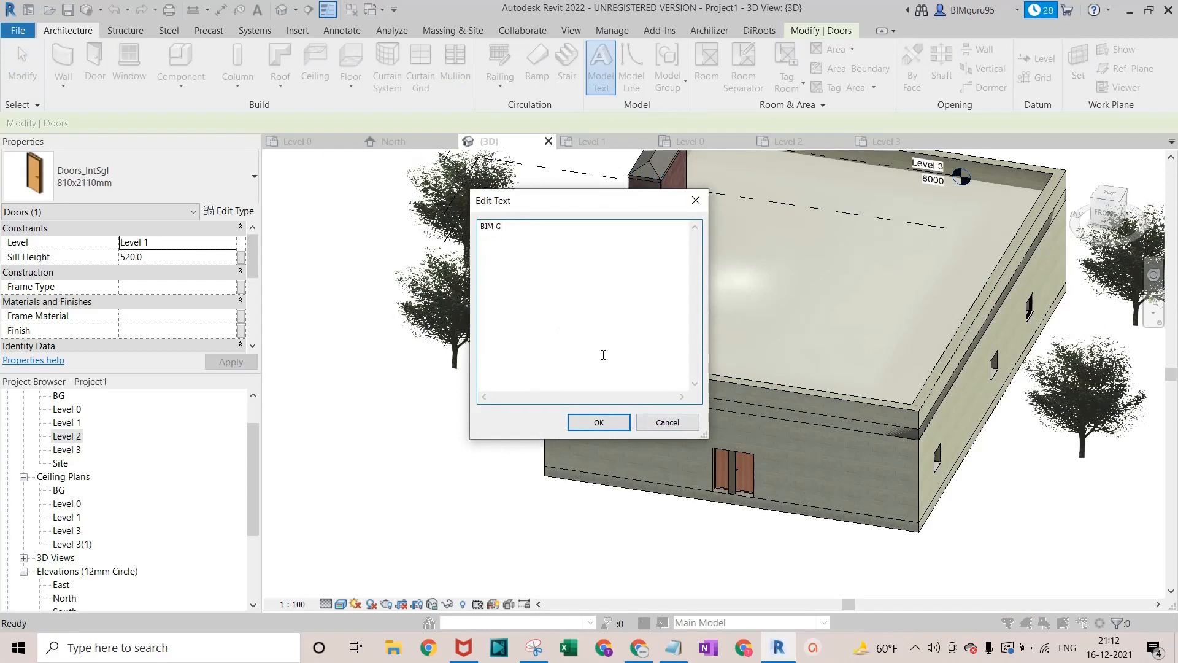
pyautogui.click(599, 422)
pyautogui.scroll(4, 689, 425)
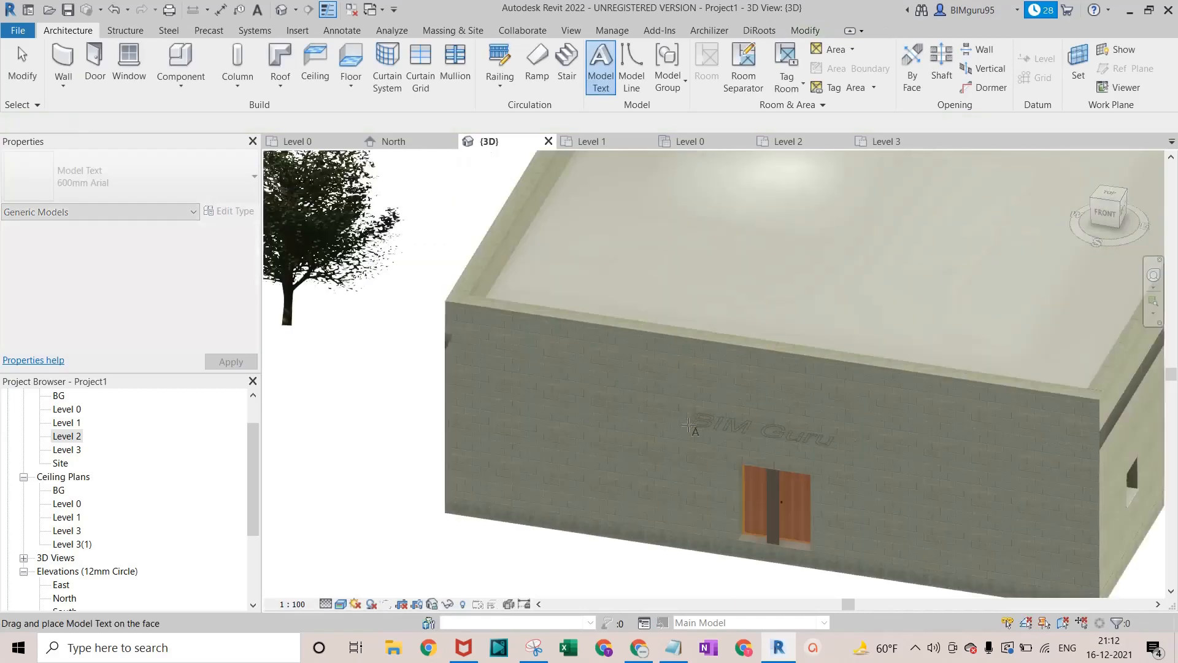
pyautogui.scroll(2, 689, 426)
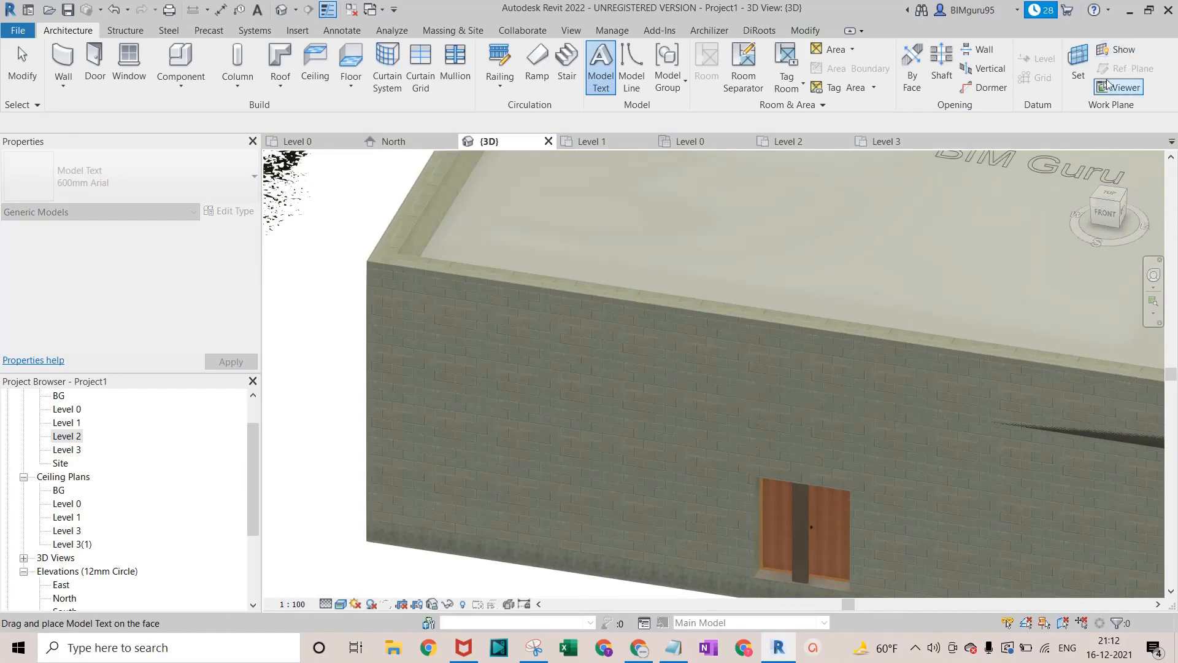
# Set the work plane by picking the front facade face above the double entrance door
pyautogui.click(1078, 76)
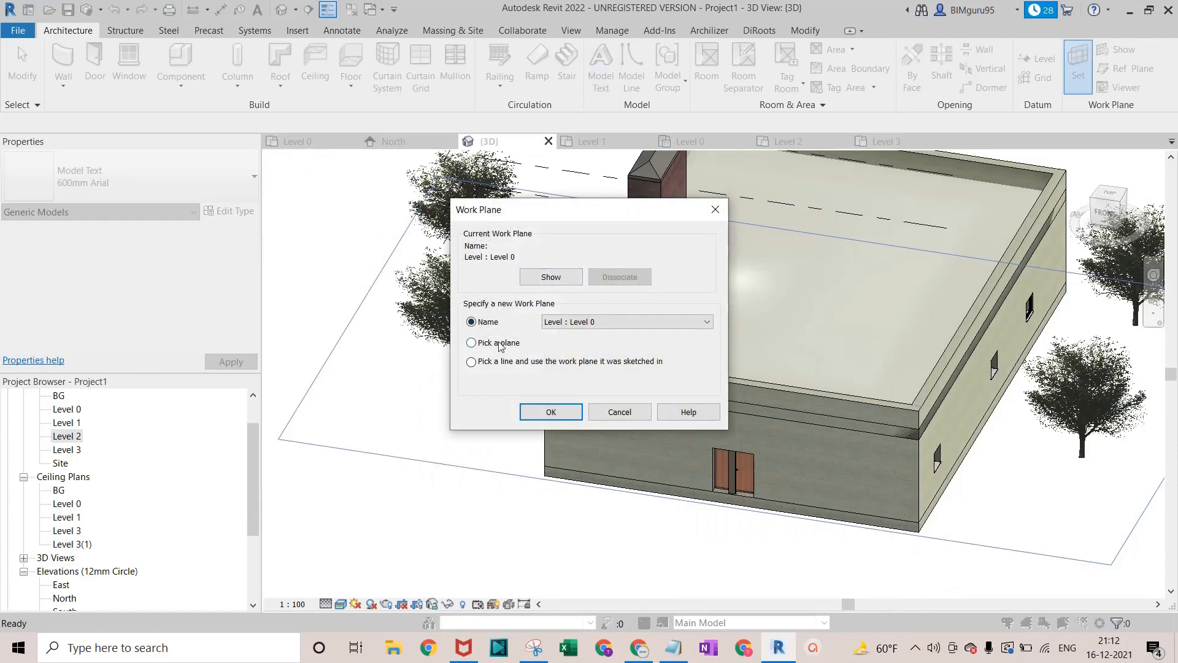
pyautogui.click(541, 419)
pyautogui.scroll(3, 723, 415)
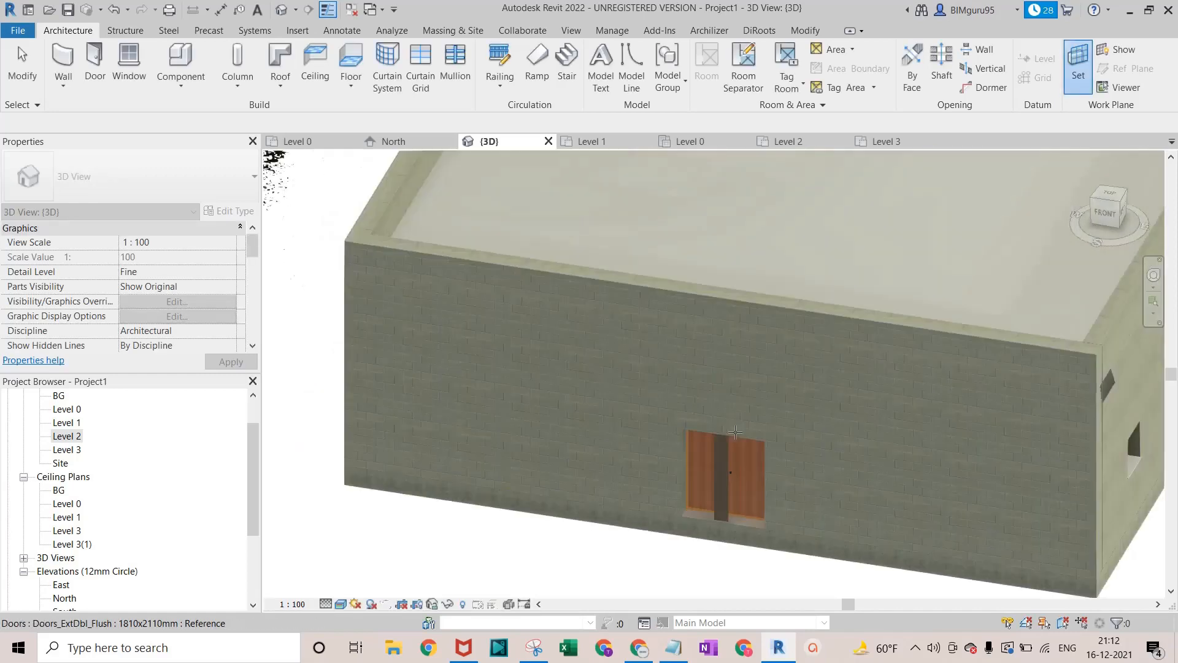
pyautogui.click(716, 338)
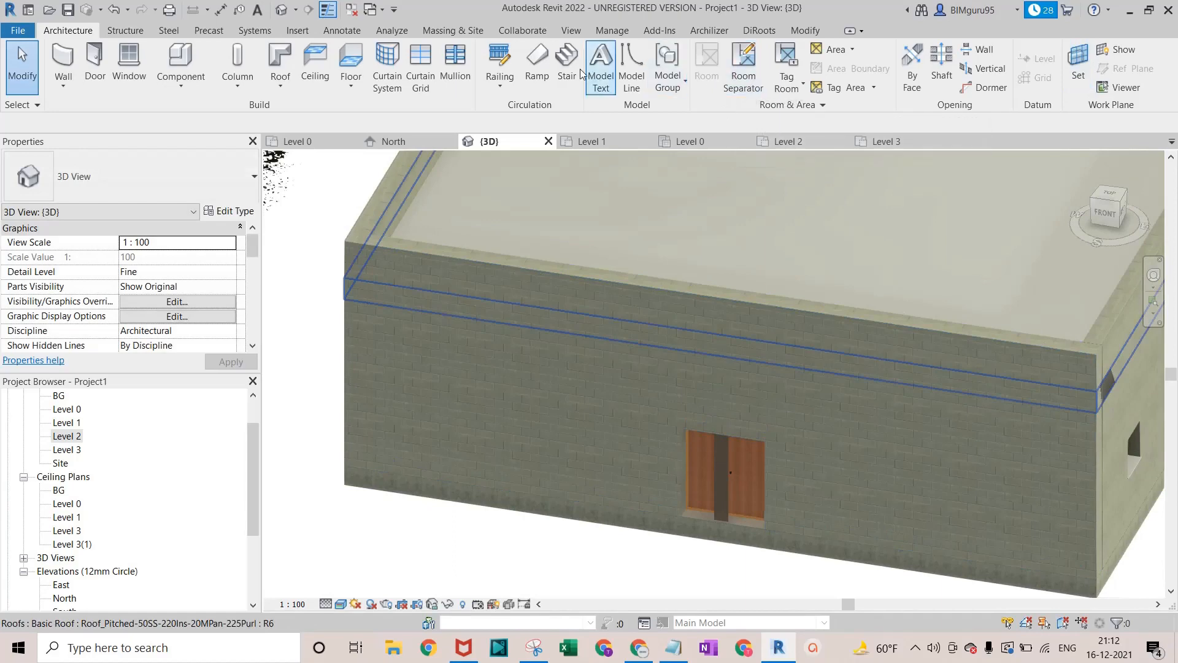
# Place the model text "BIM Guru" on the front facade above the double entrance door and check it in 3D
pyautogui.click(601, 67)
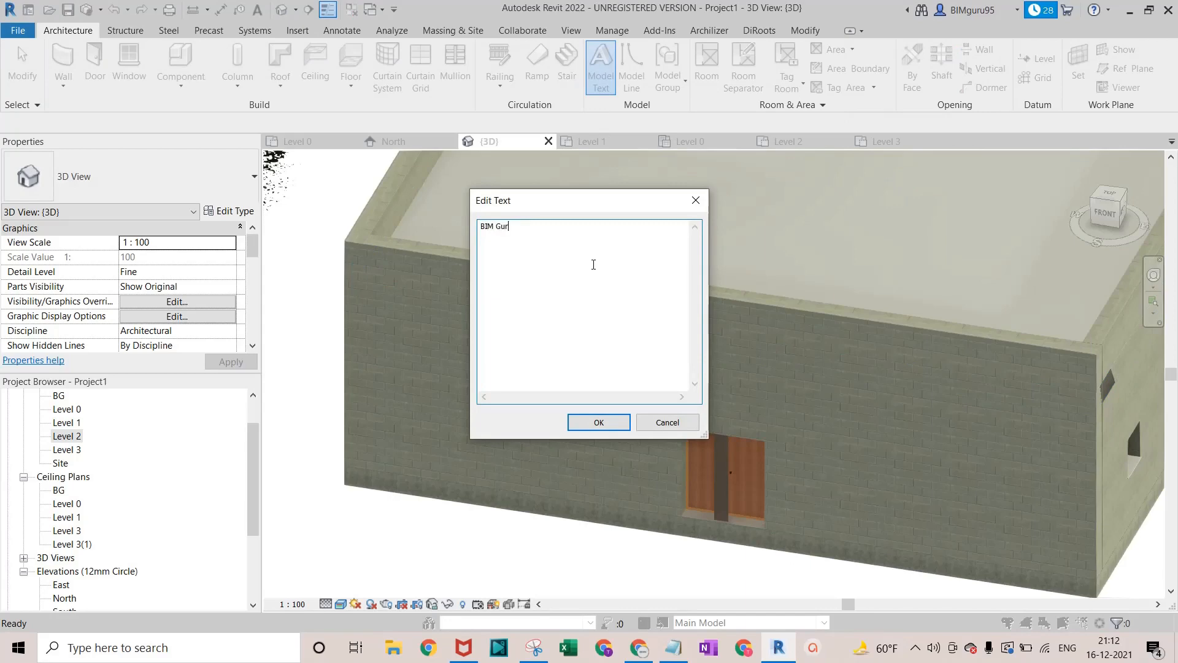
pyautogui.click(589, 423)
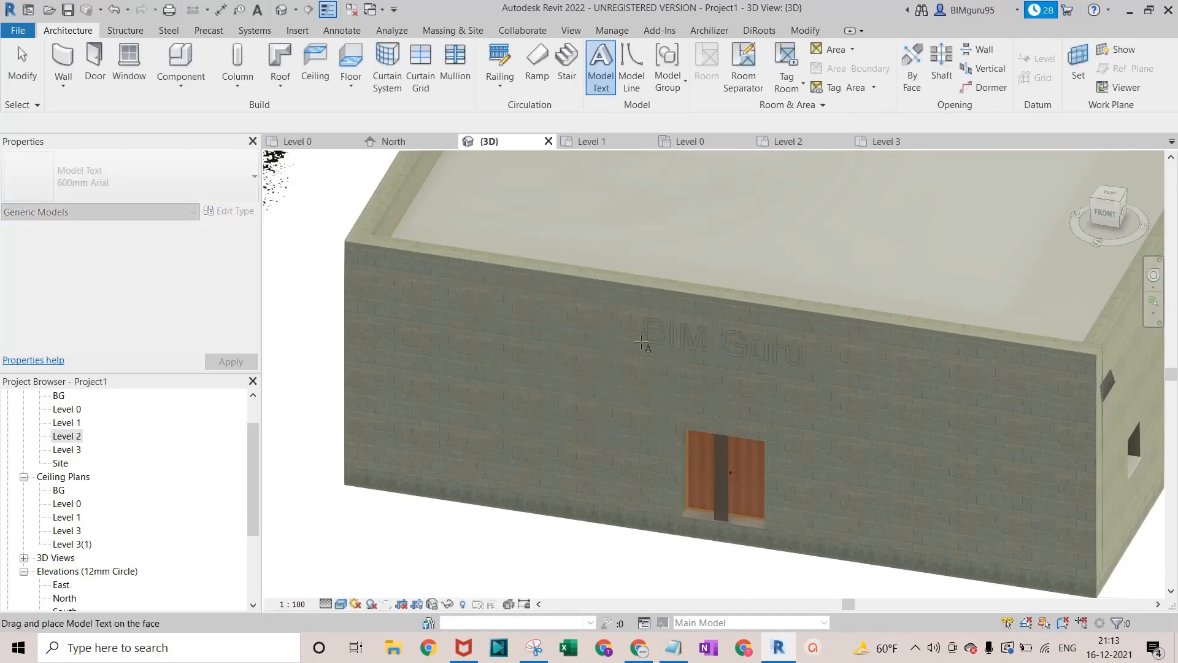
pyautogui.click(630, 330)
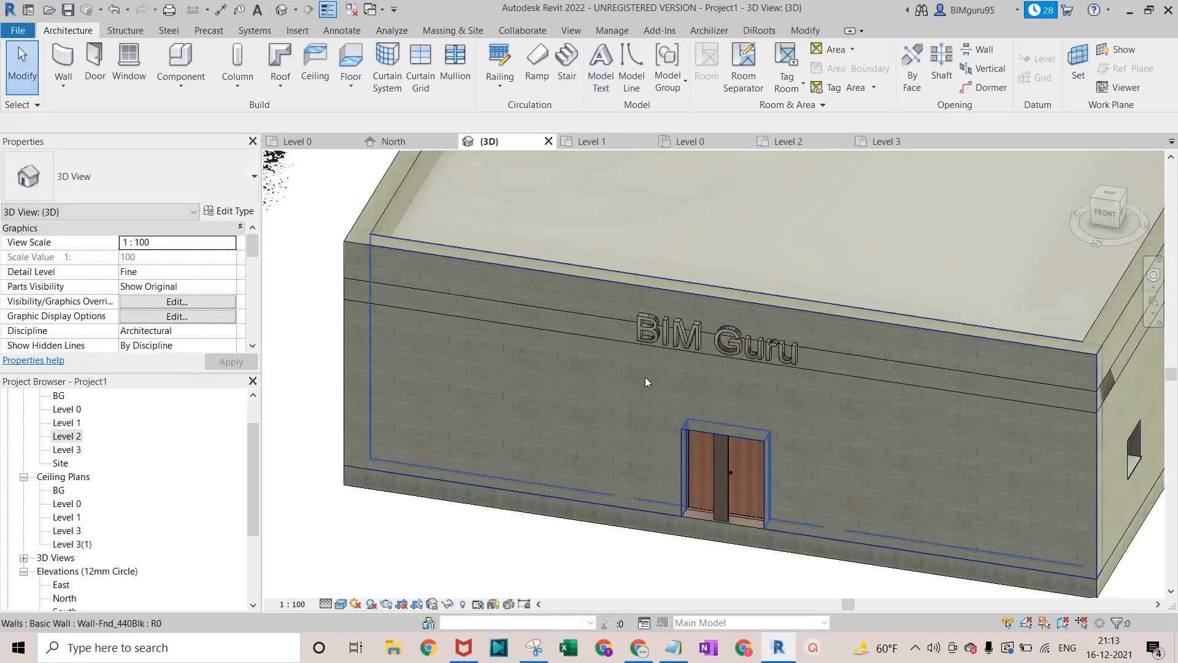
pyautogui.click(730, 351)
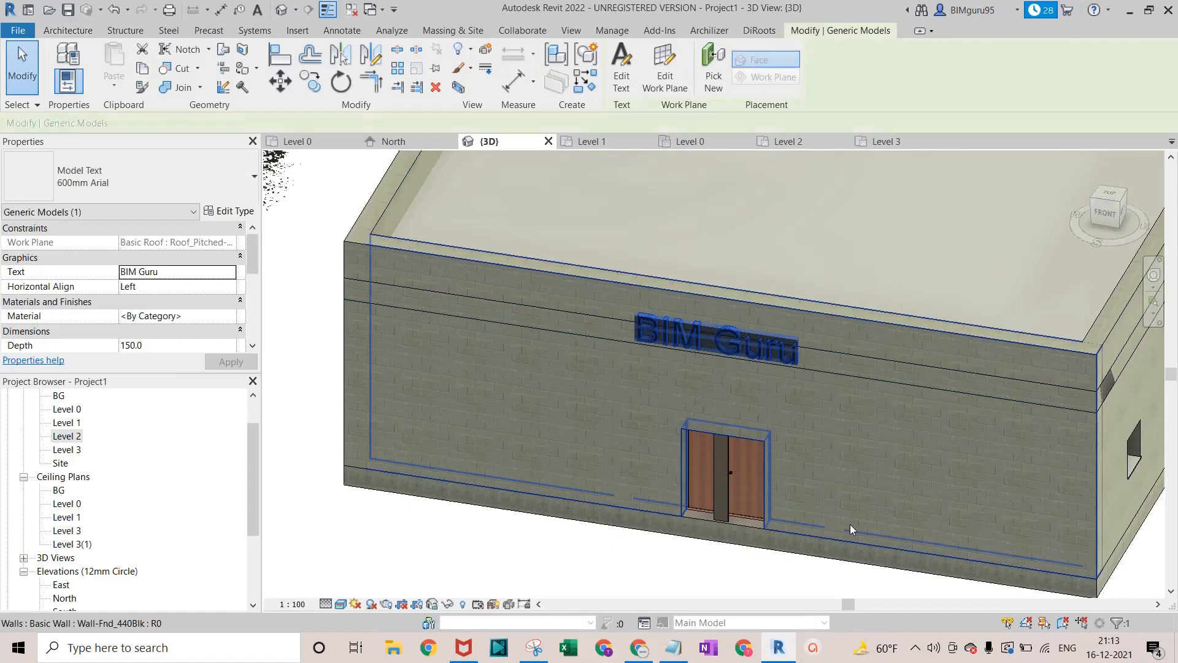
pyautogui.scroll(-5, 849, 529)
pyautogui.click(821, 564)
pyautogui.keyDown('shift'); pyautogui.moveTo(821, 564); pyautogui.dragTo(72, 49, button='middle'); pyautogui.keyUp('shift')
pyautogui.scroll(4, 507, 355)
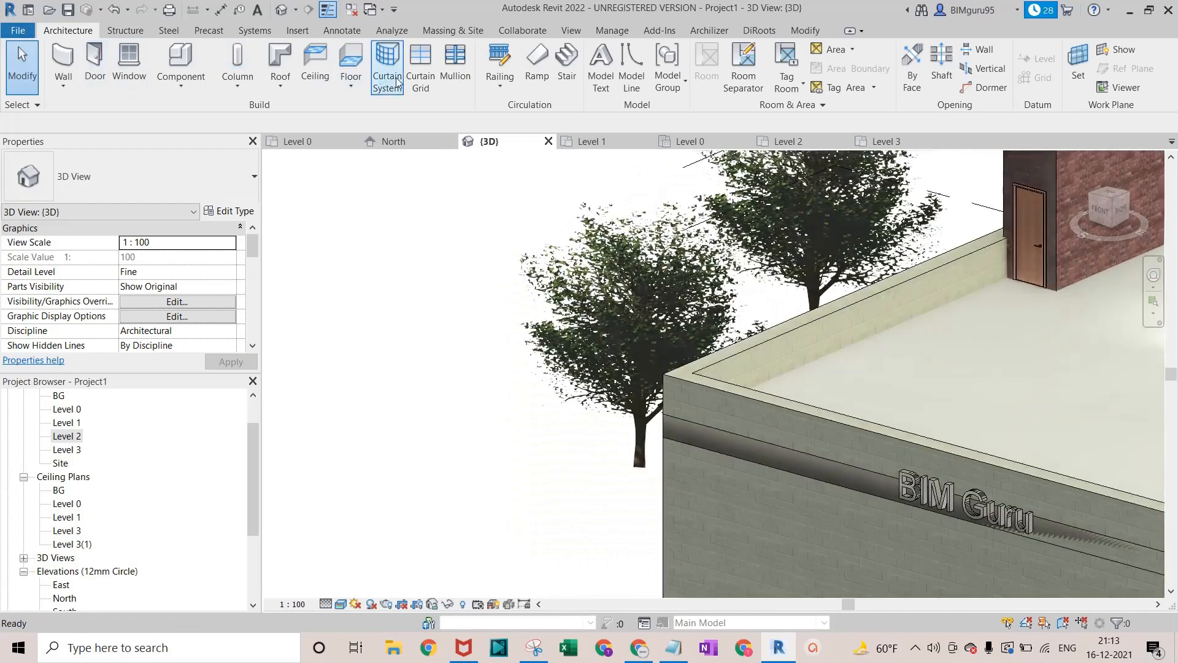